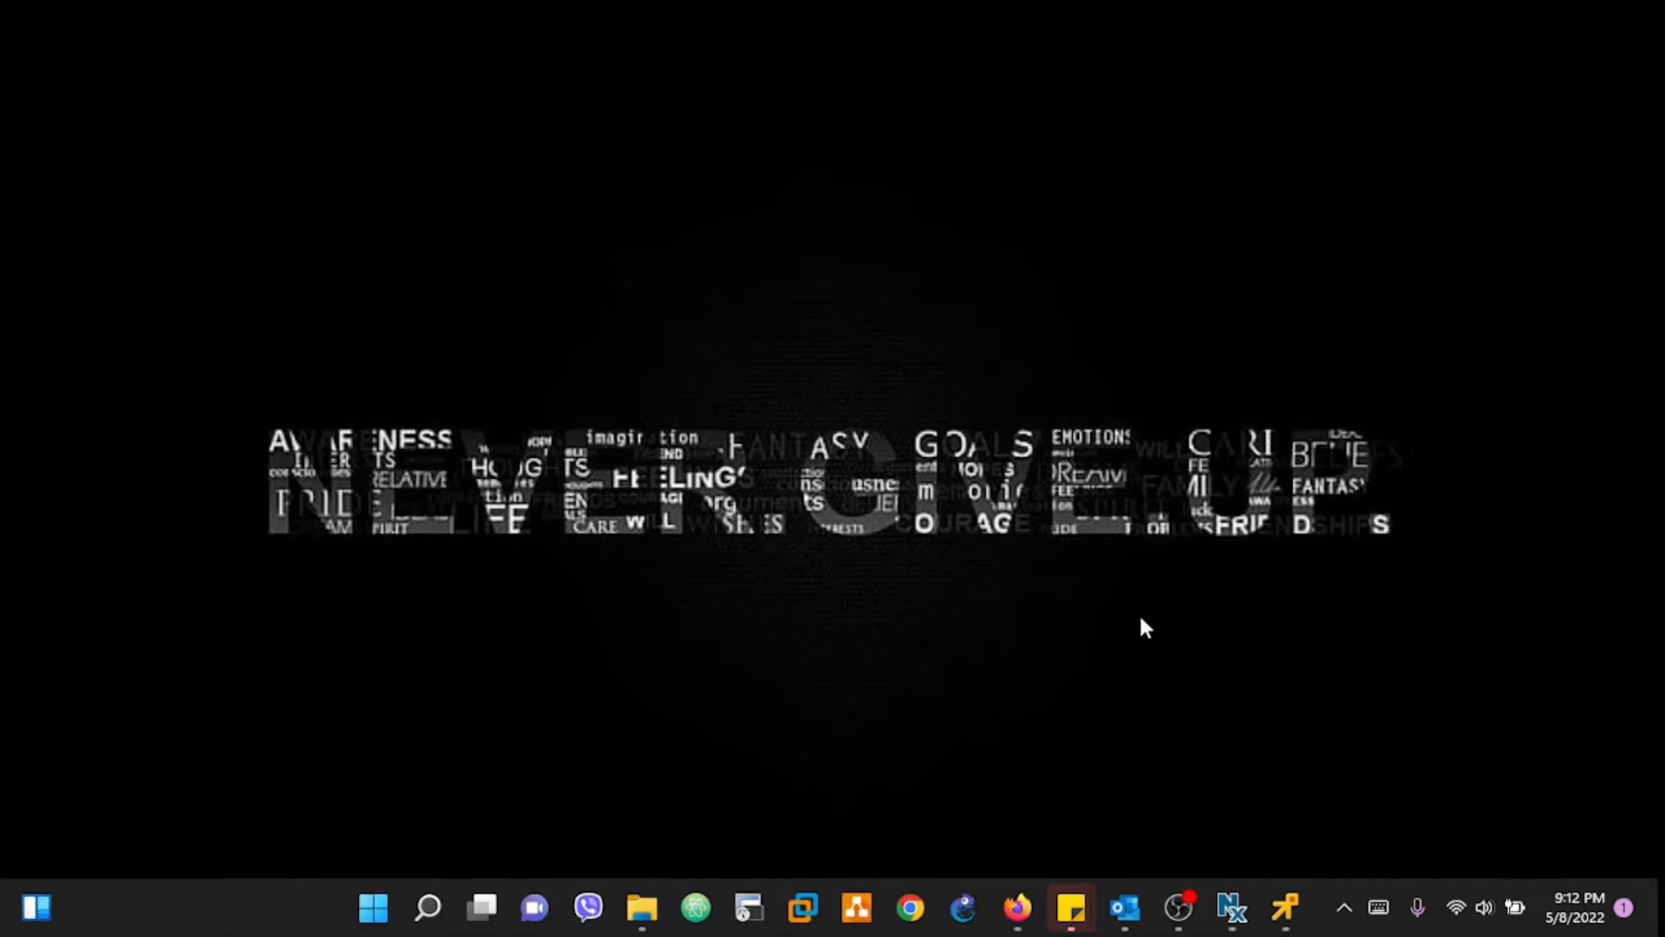
# Step: Briefly open and minimize the TEST-PC remote console, then bring up the 172.16.0.253 ESXi VM list
pyautogui.click(1288, 907)
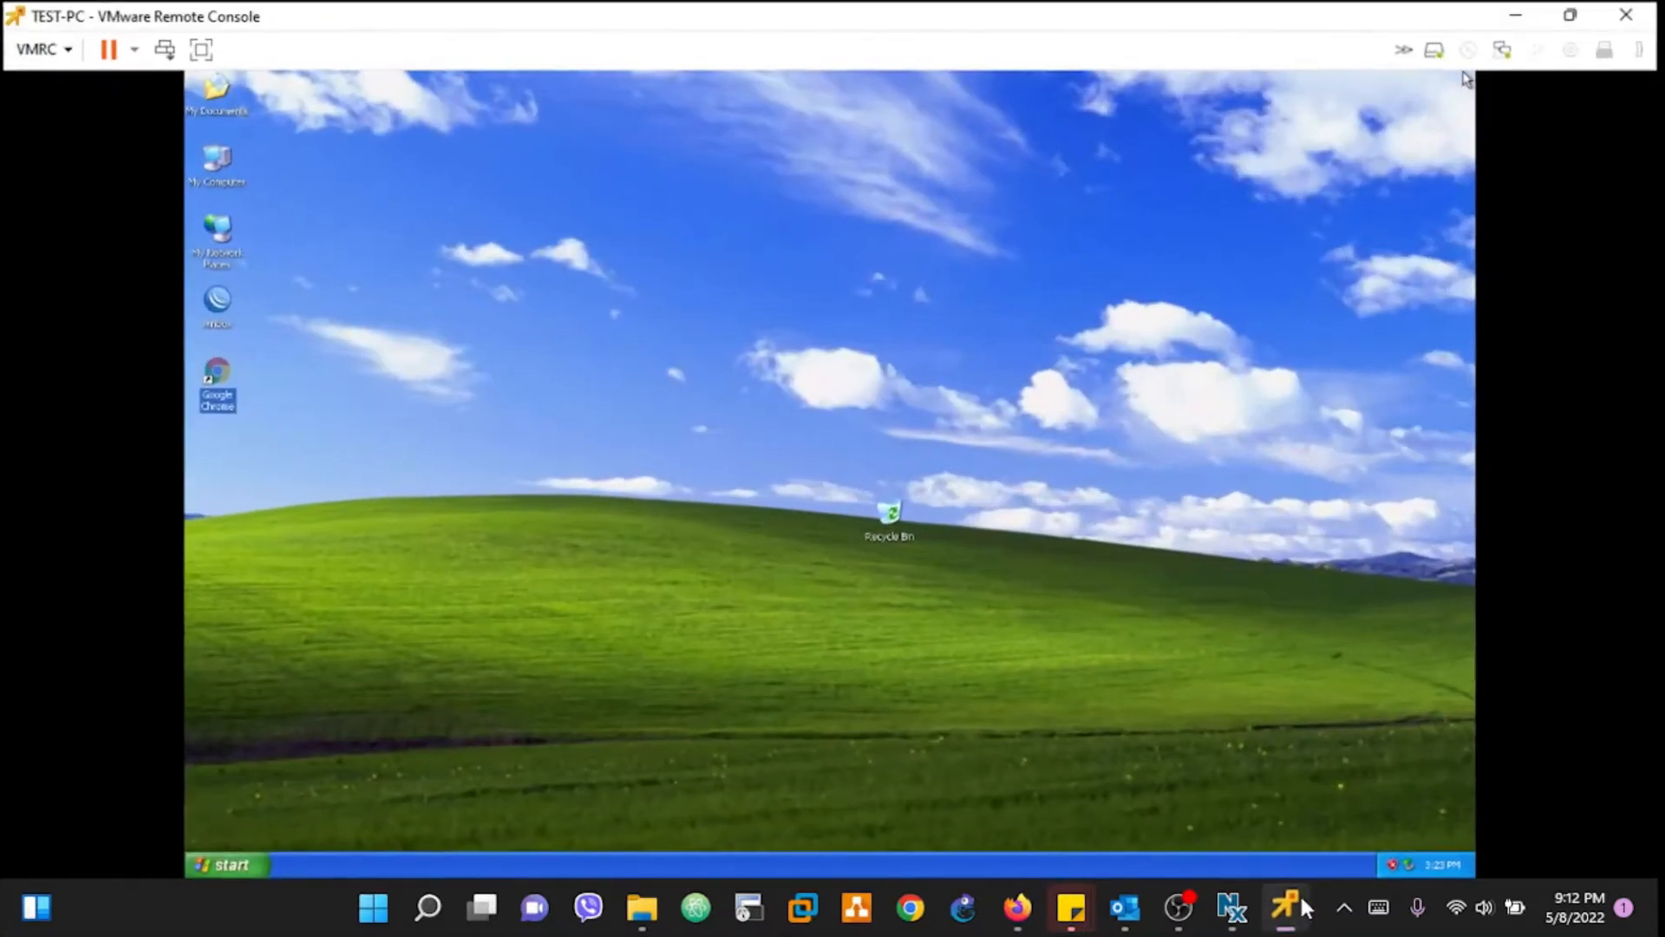
pyautogui.click(1301, 907)
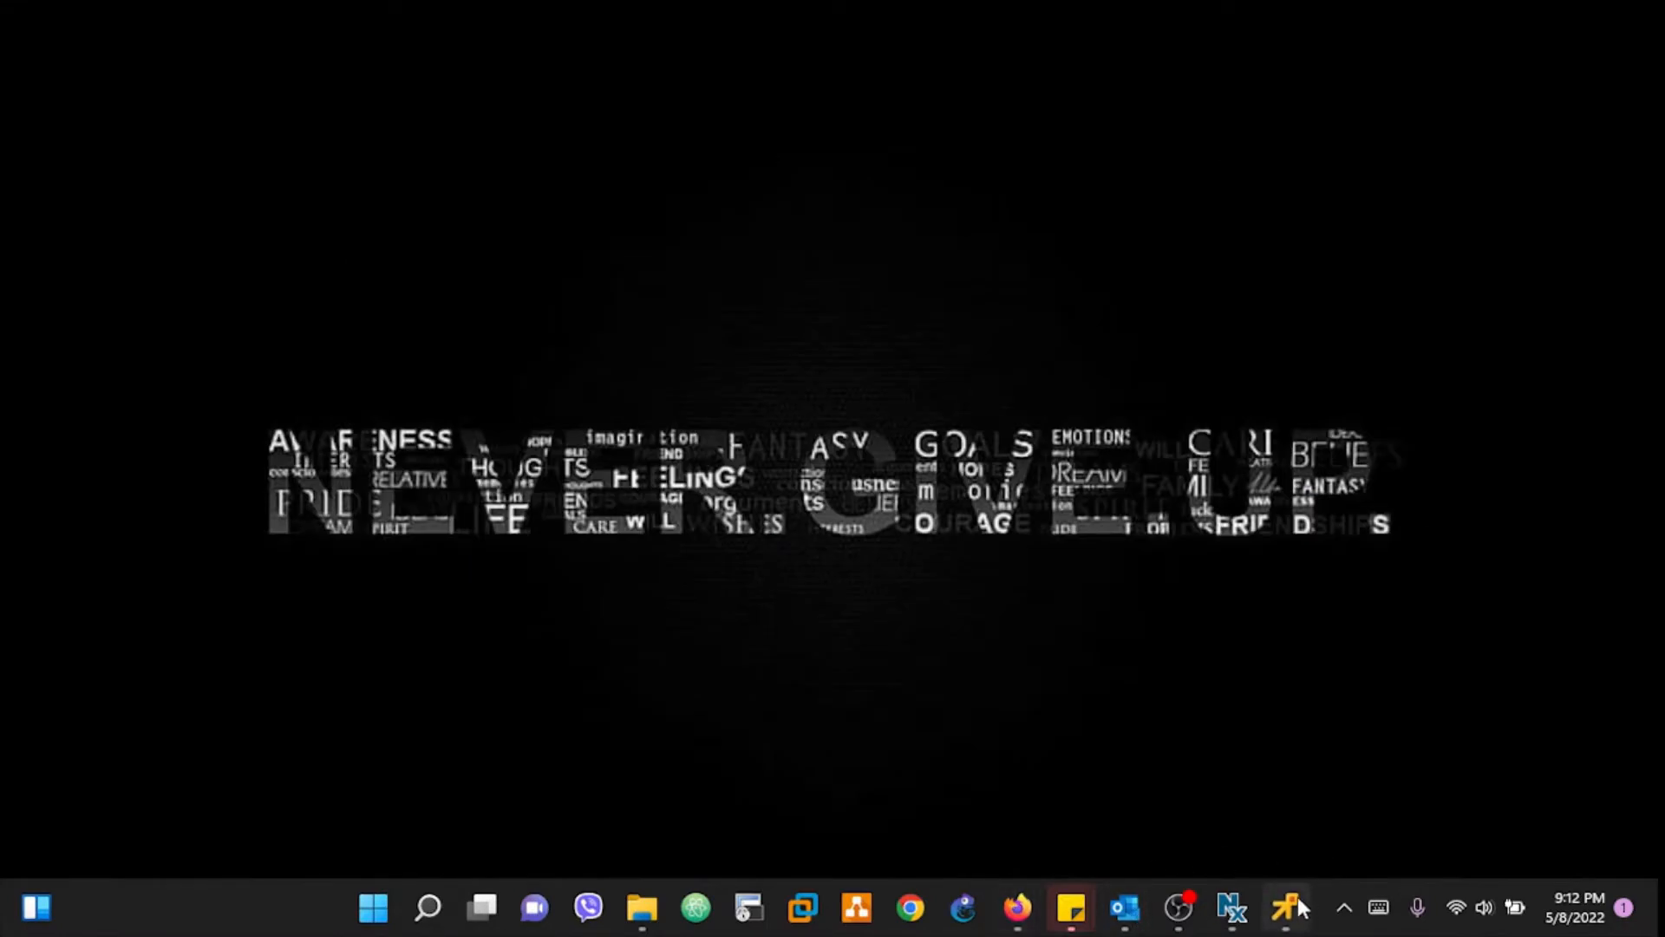
pyautogui.moveTo(1019, 908)
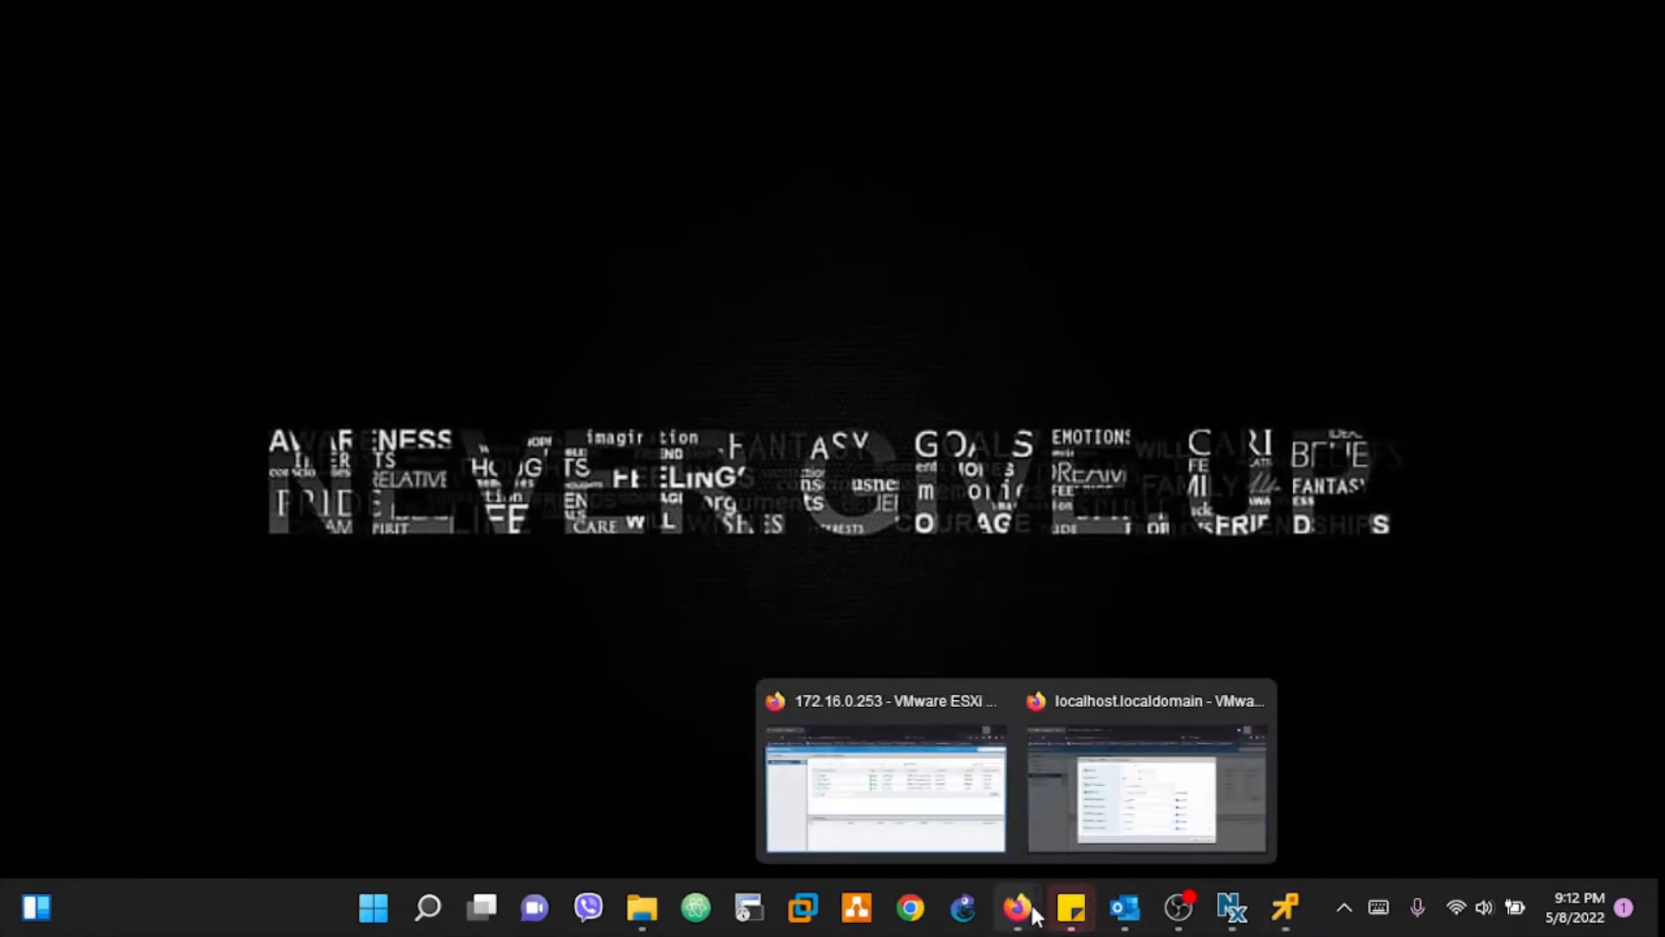
pyautogui.click(917, 798)
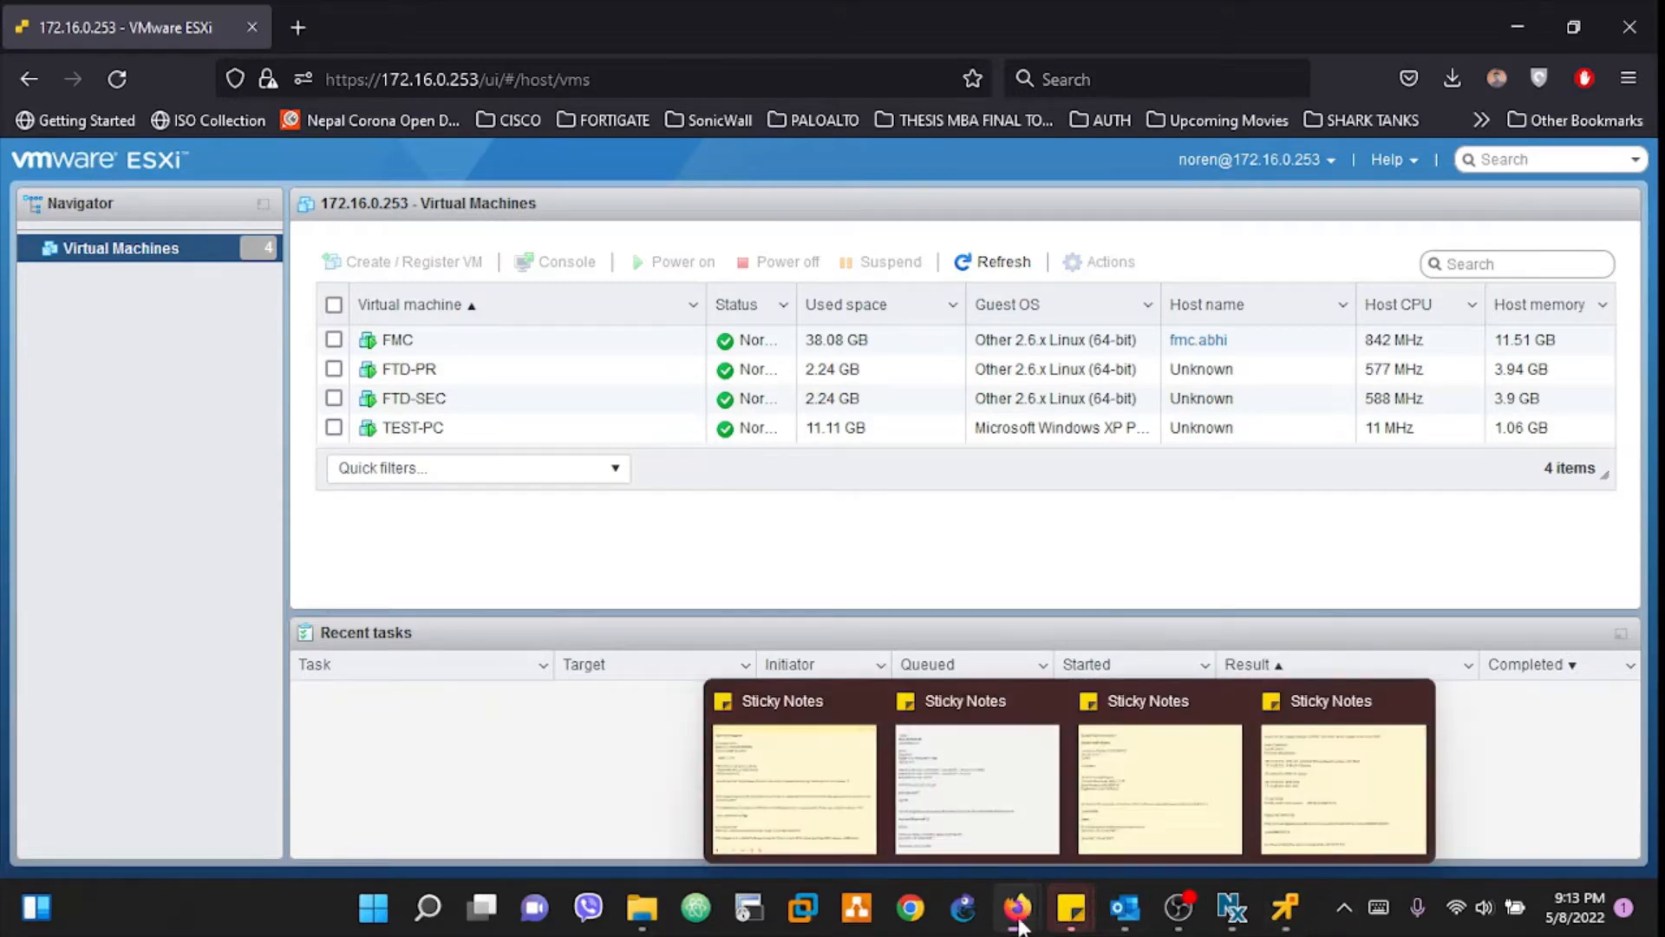
# Step: Switch to the localhost.localdomain window showing FTD-PR's Edit settings and network adapters
pyautogui.click(1130, 740)
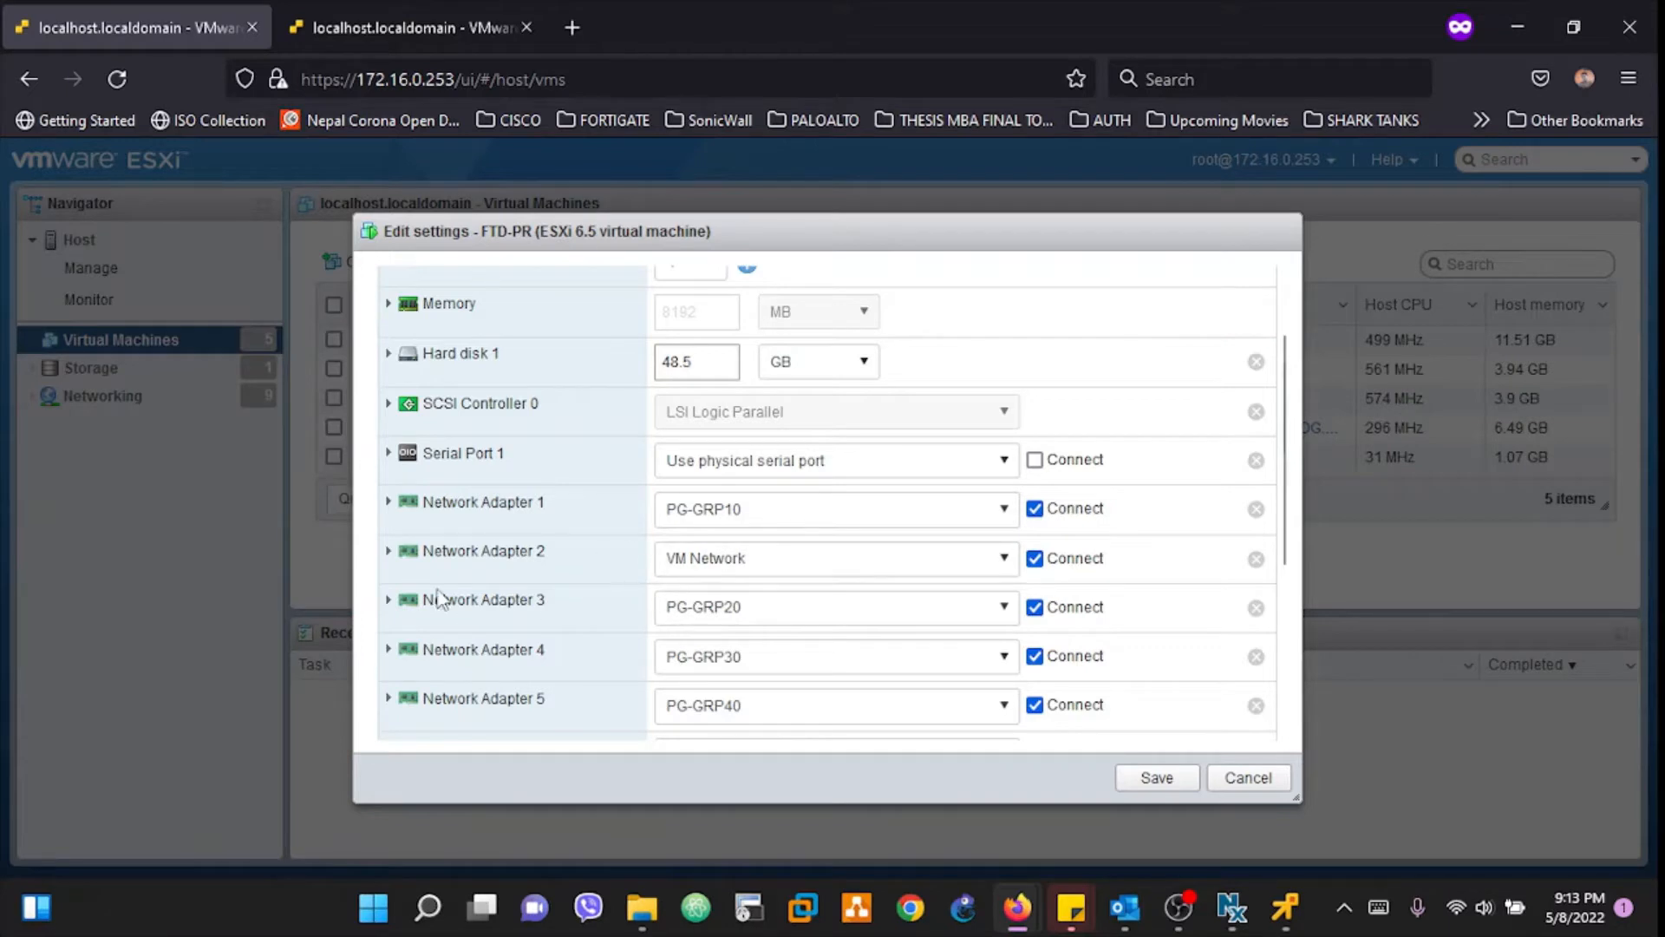
# Step: Scroll through FTD-PR's network adapter list, then view FMC's edit settings in the other tab
pyautogui.scroll(-3, 472, 456)
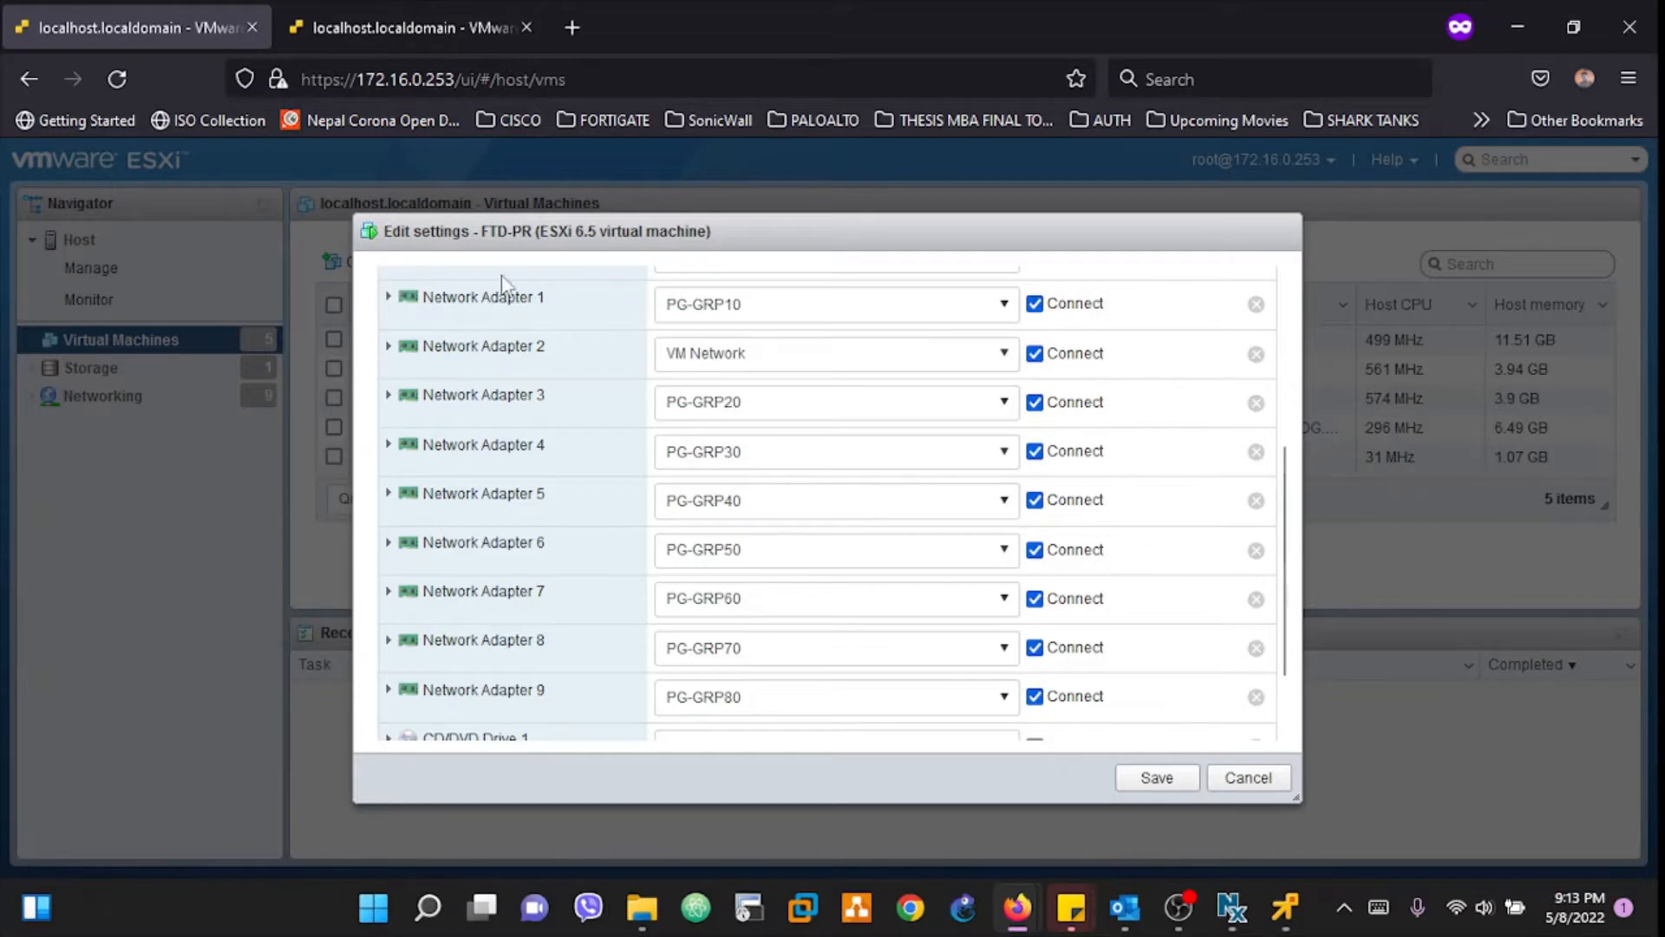
pyautogui.scroll(4, 501, 274)
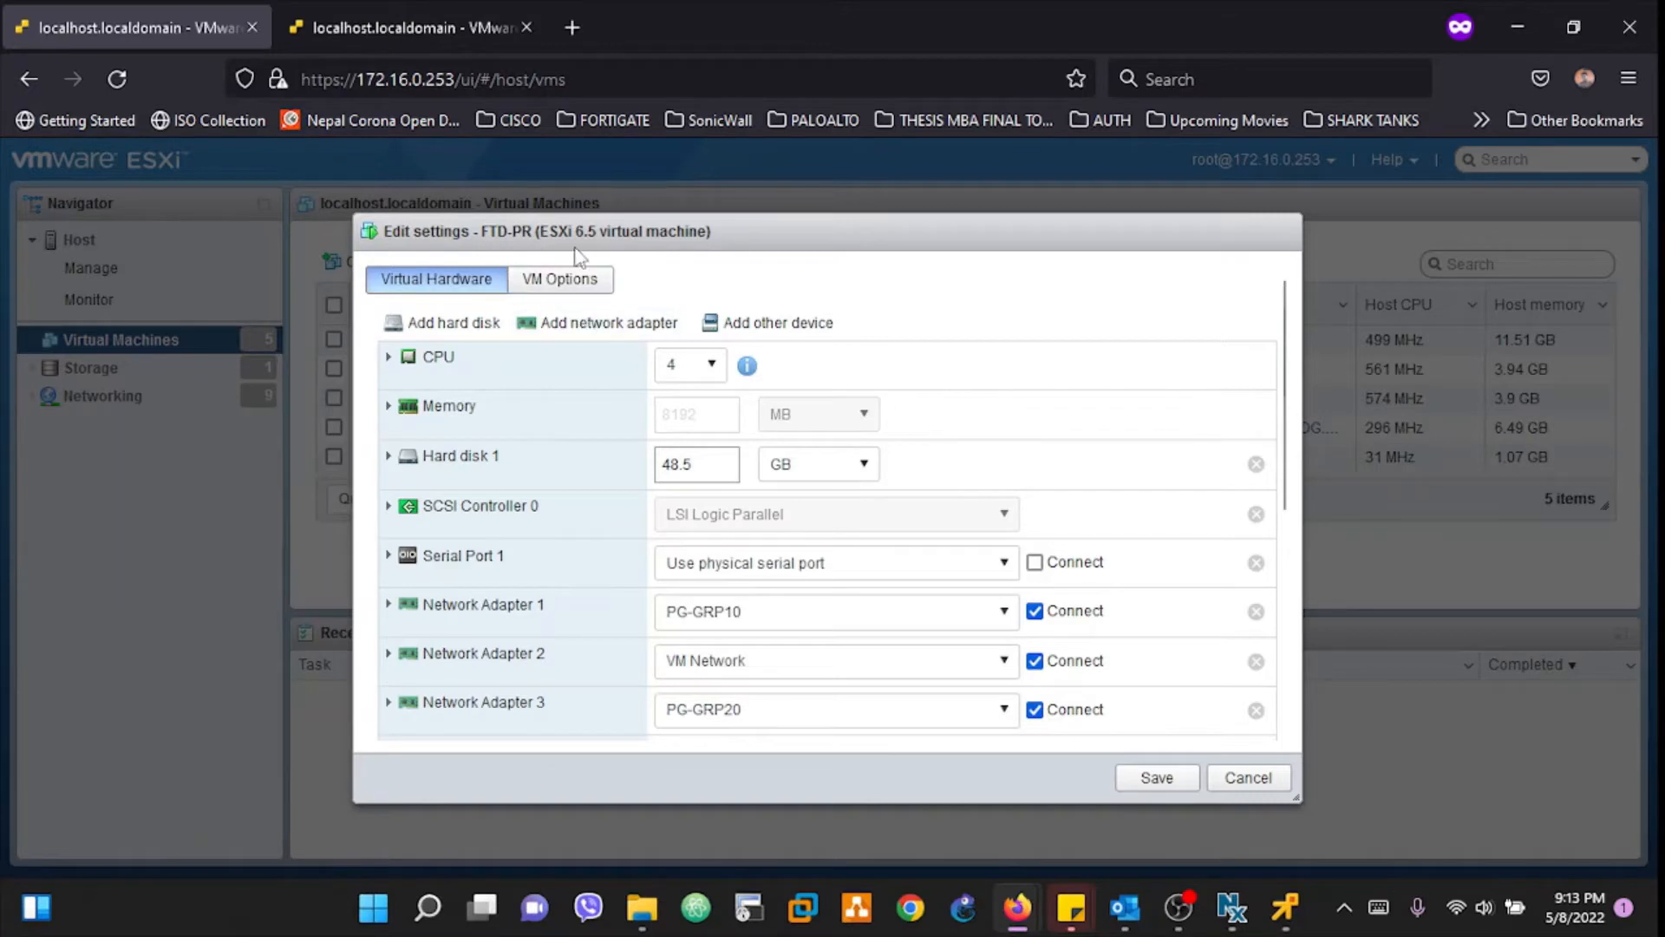
pyautogui.click(531, 28)
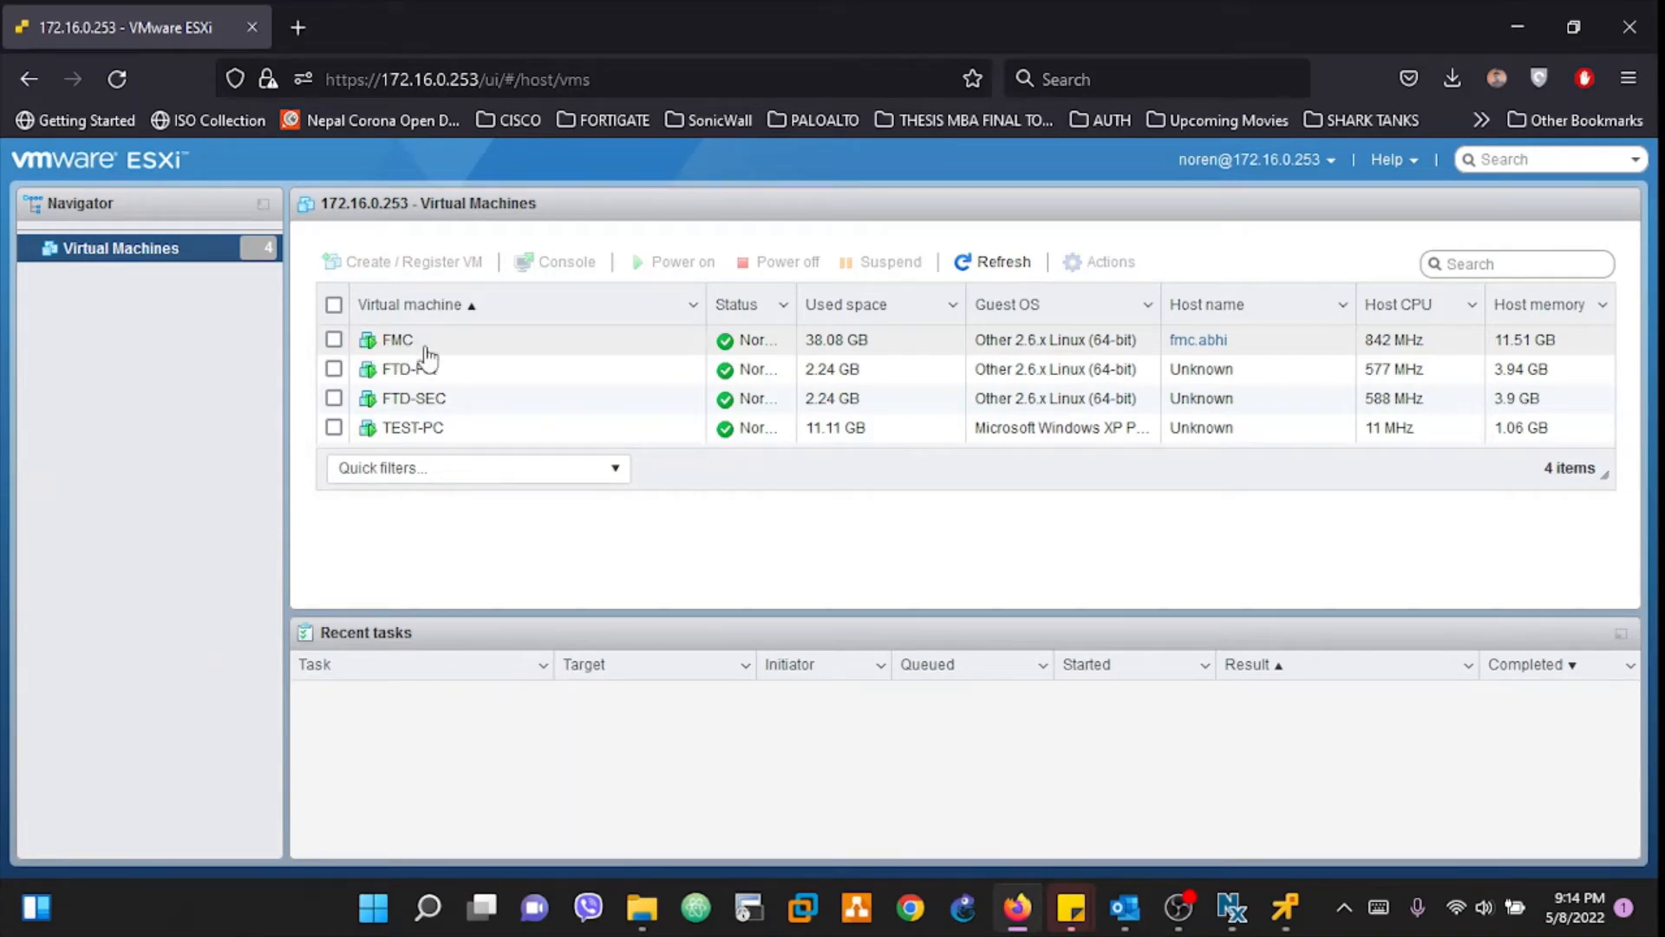
# Step: Check TEST-PC's details and browser console, then restore its Windows XP remote console
pyautogui.click(1277, 911)
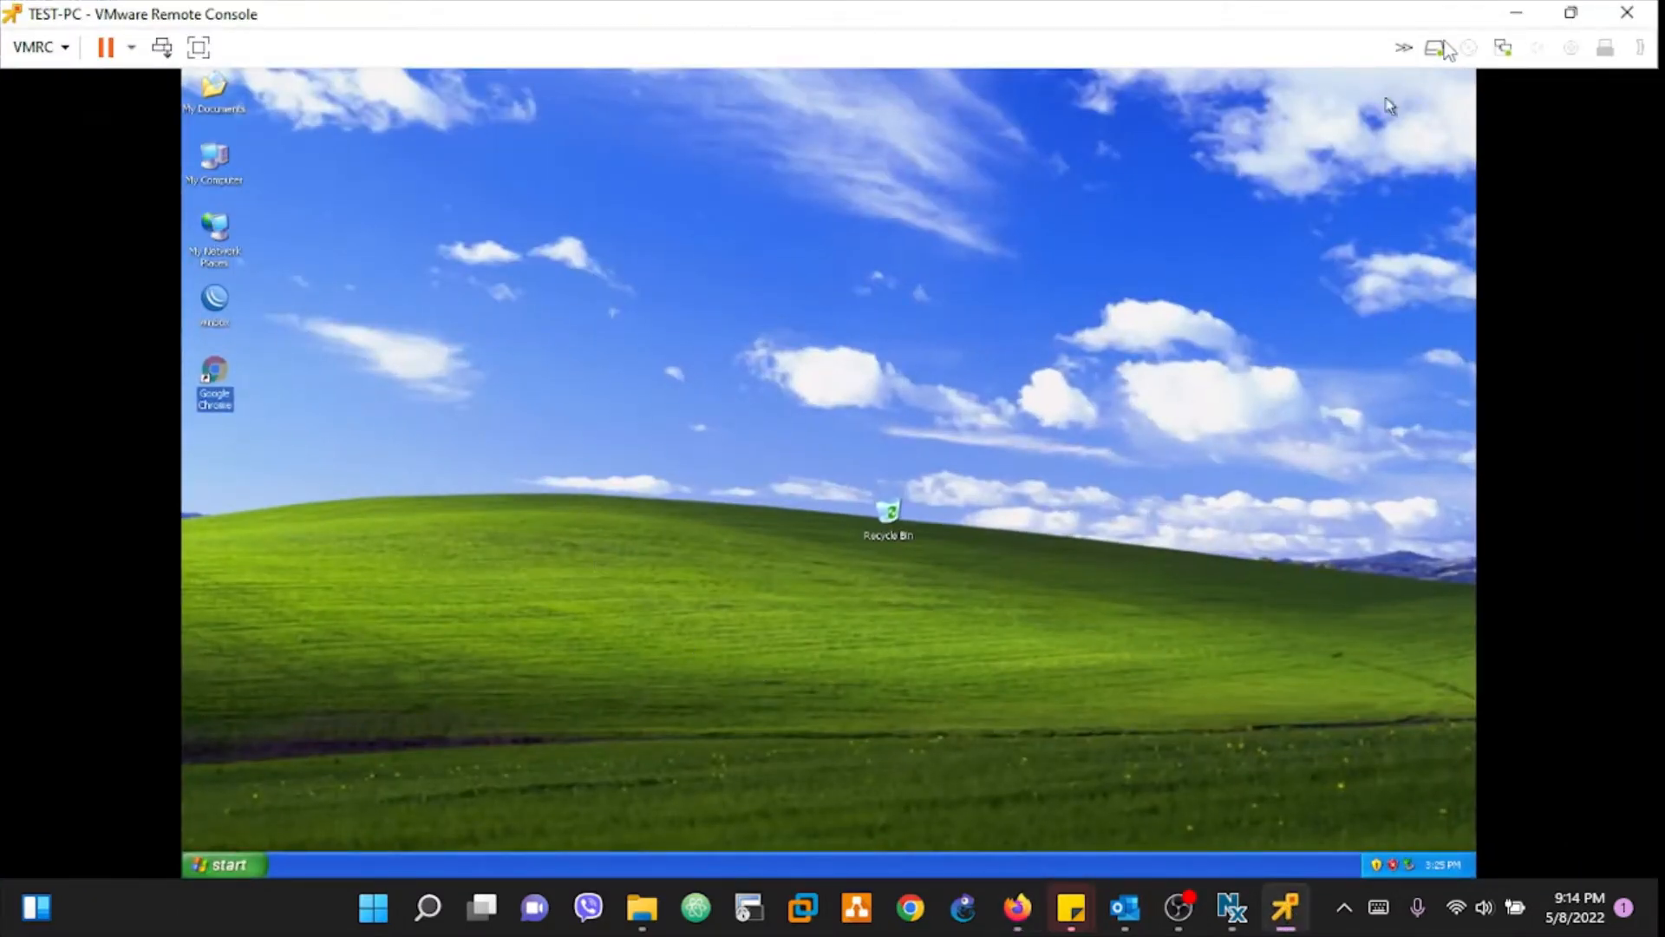
pyautogui.click(1516, 12)
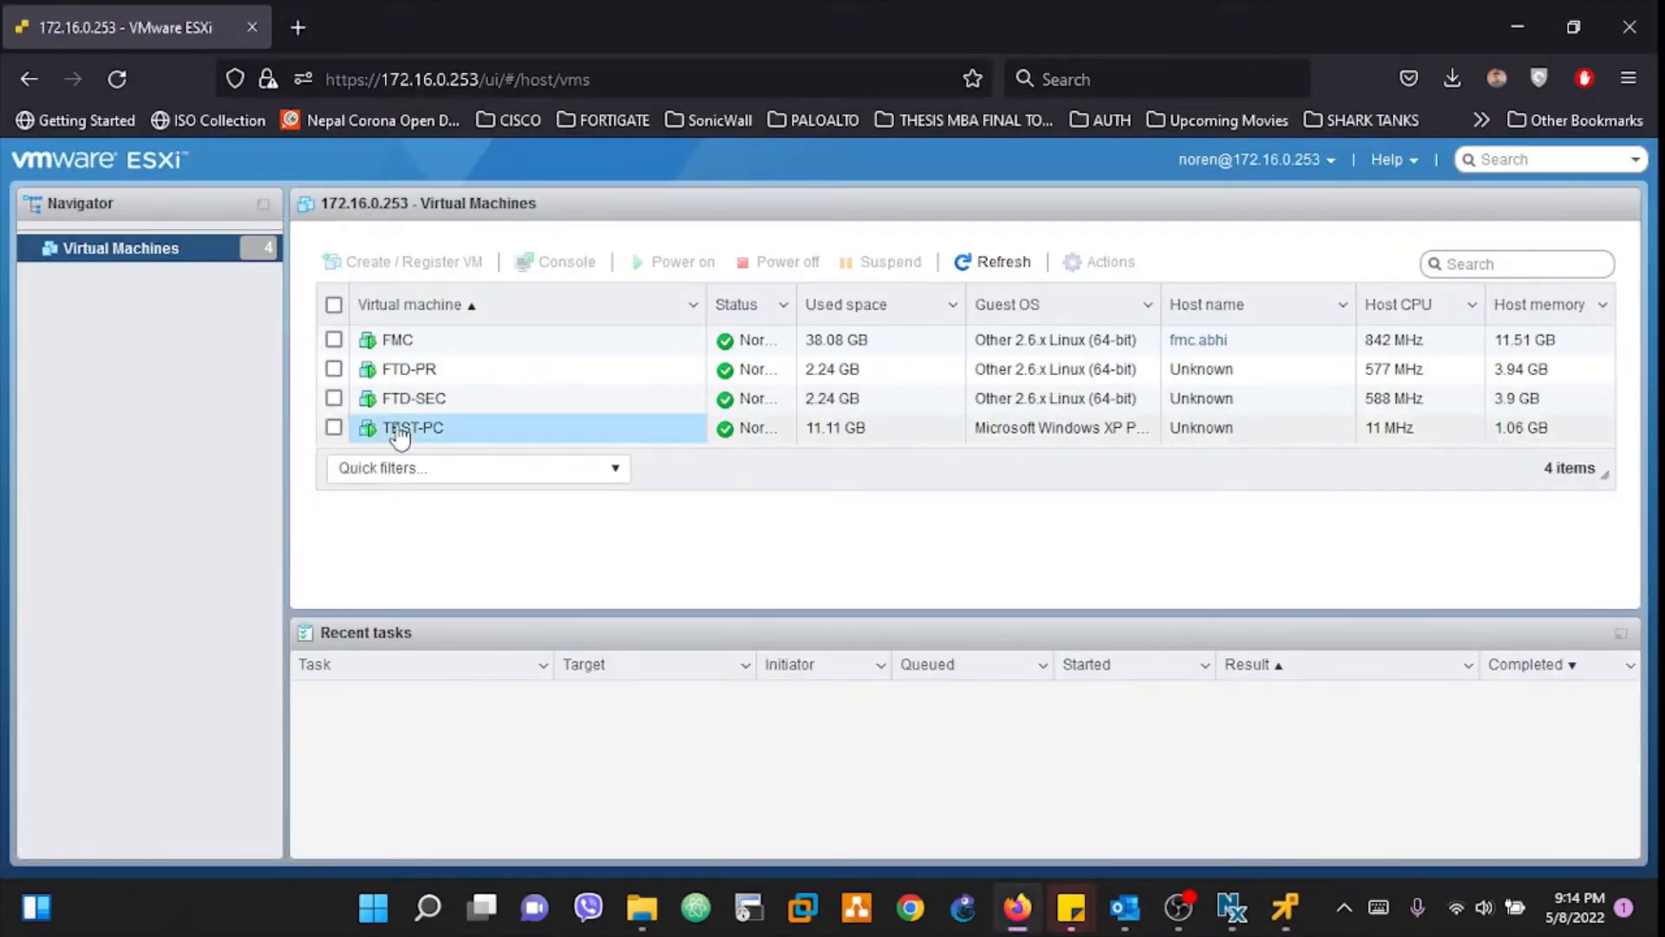
pyautogui.click(413, 428)
pyautogui.scroll(-1, 423, 493)
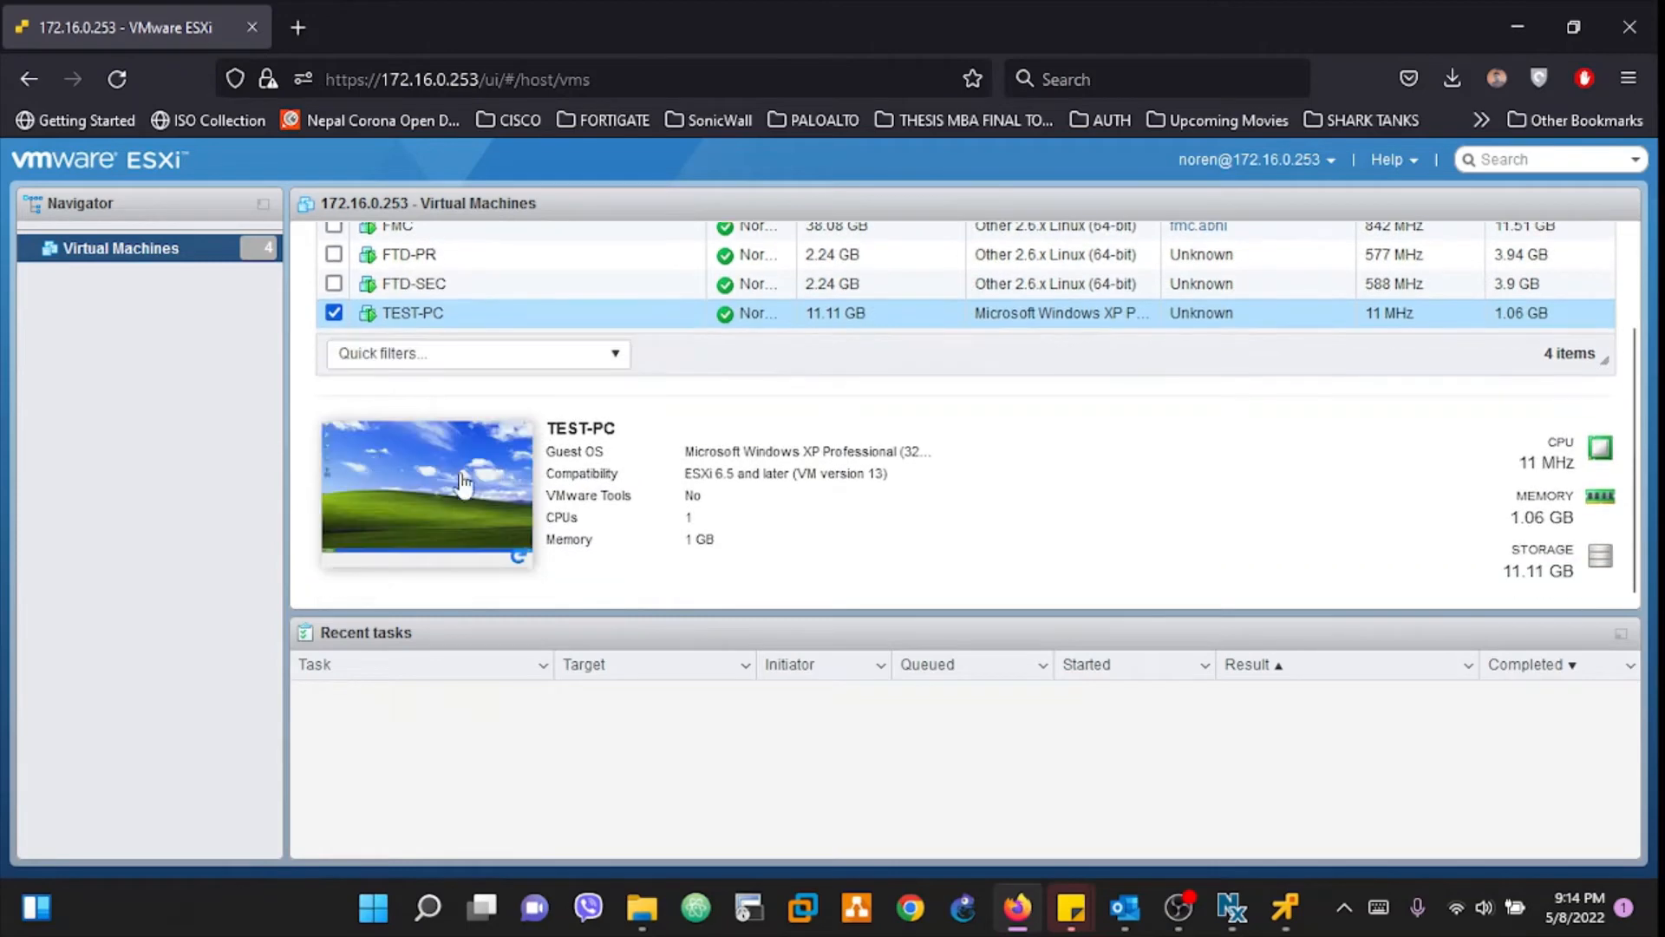
pyautogui.click(375, 495)
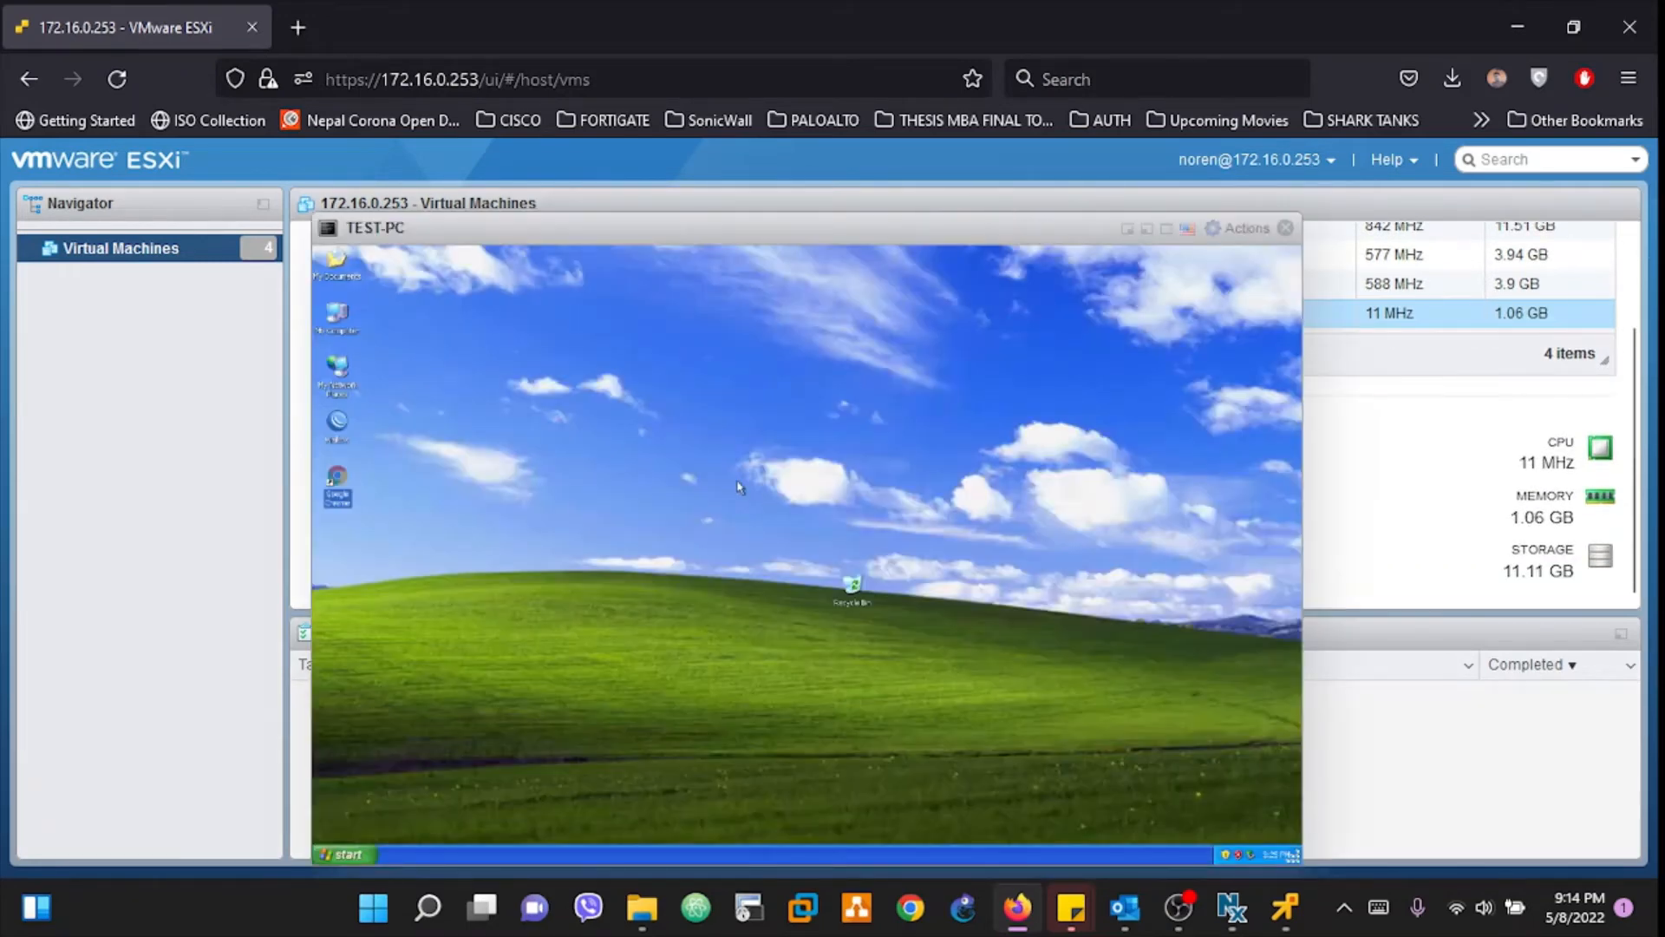
pyautogui.click(1285, 227)
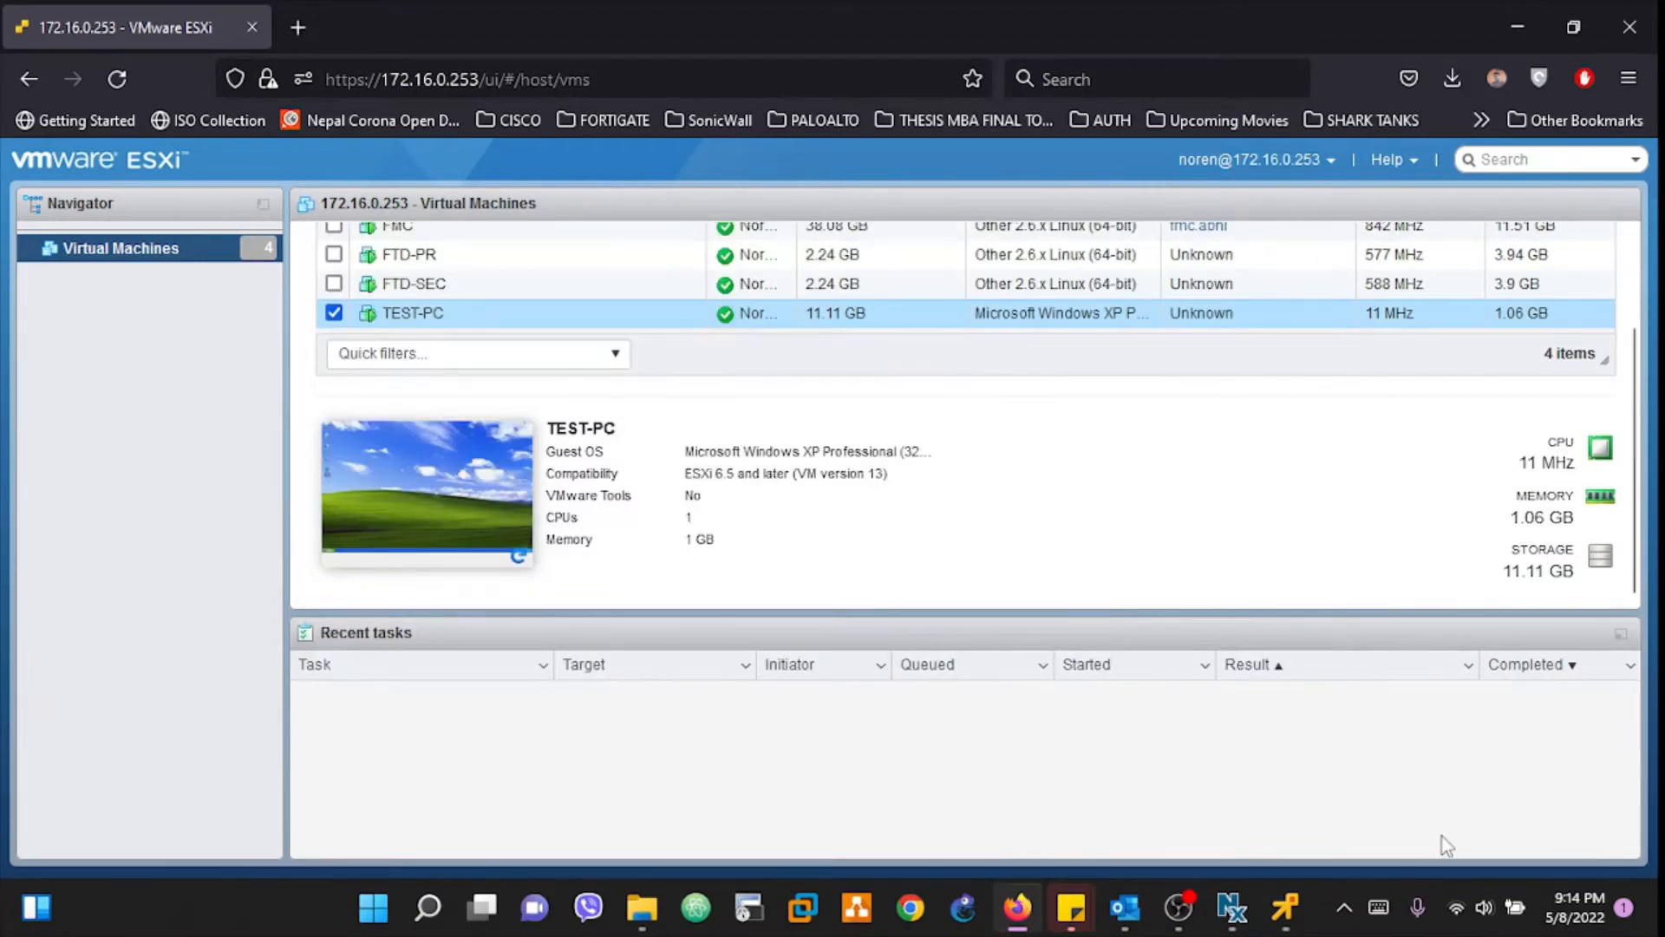
pyautogui.click(1292, 918)
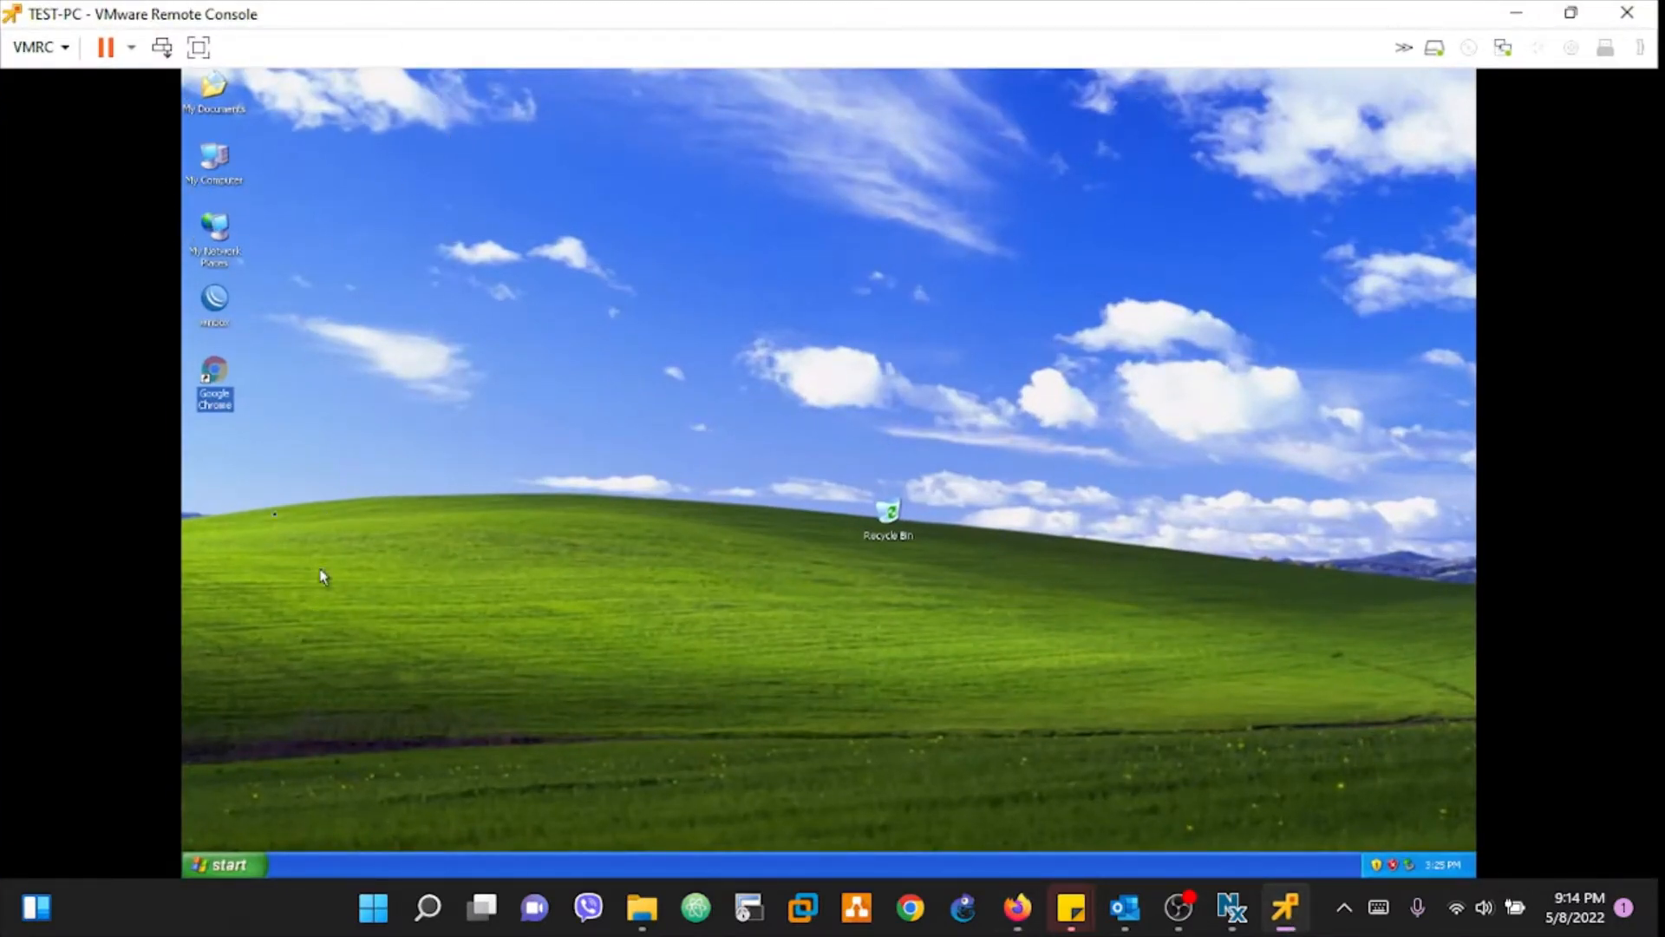
# Step: Launch Google Chrome on the XP desktop and dismiss the unsupported-updates warning bar
pyautogui.click(186, 396)
pyautogui.click(219, 392)
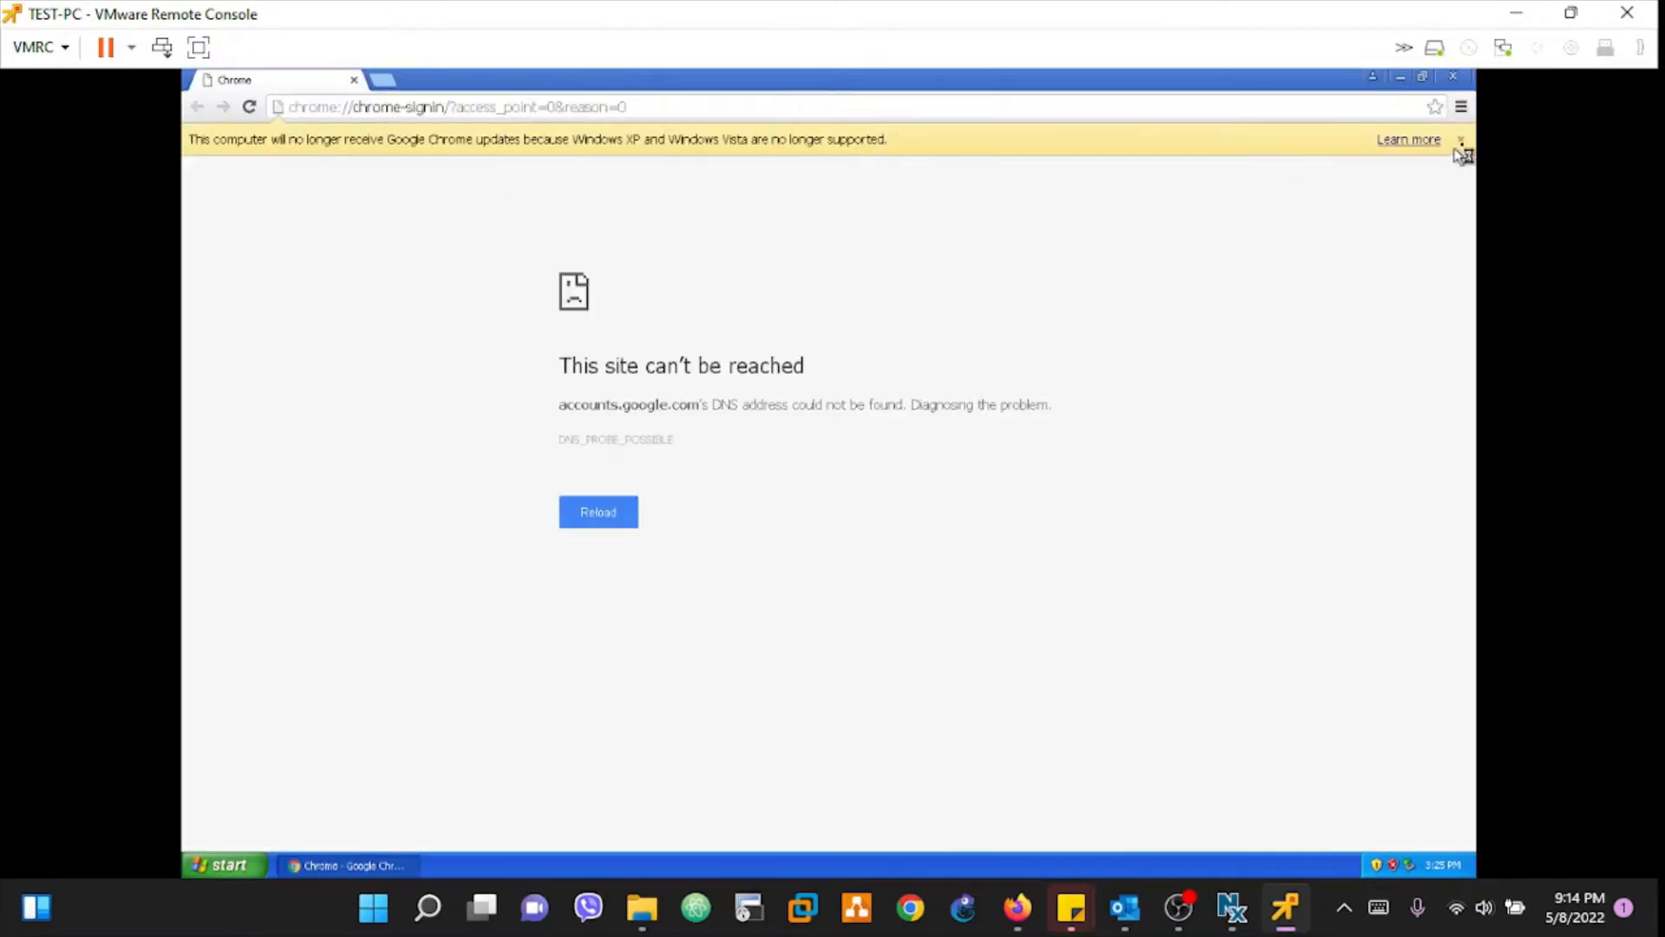
pyautogui.click(1460, 140)
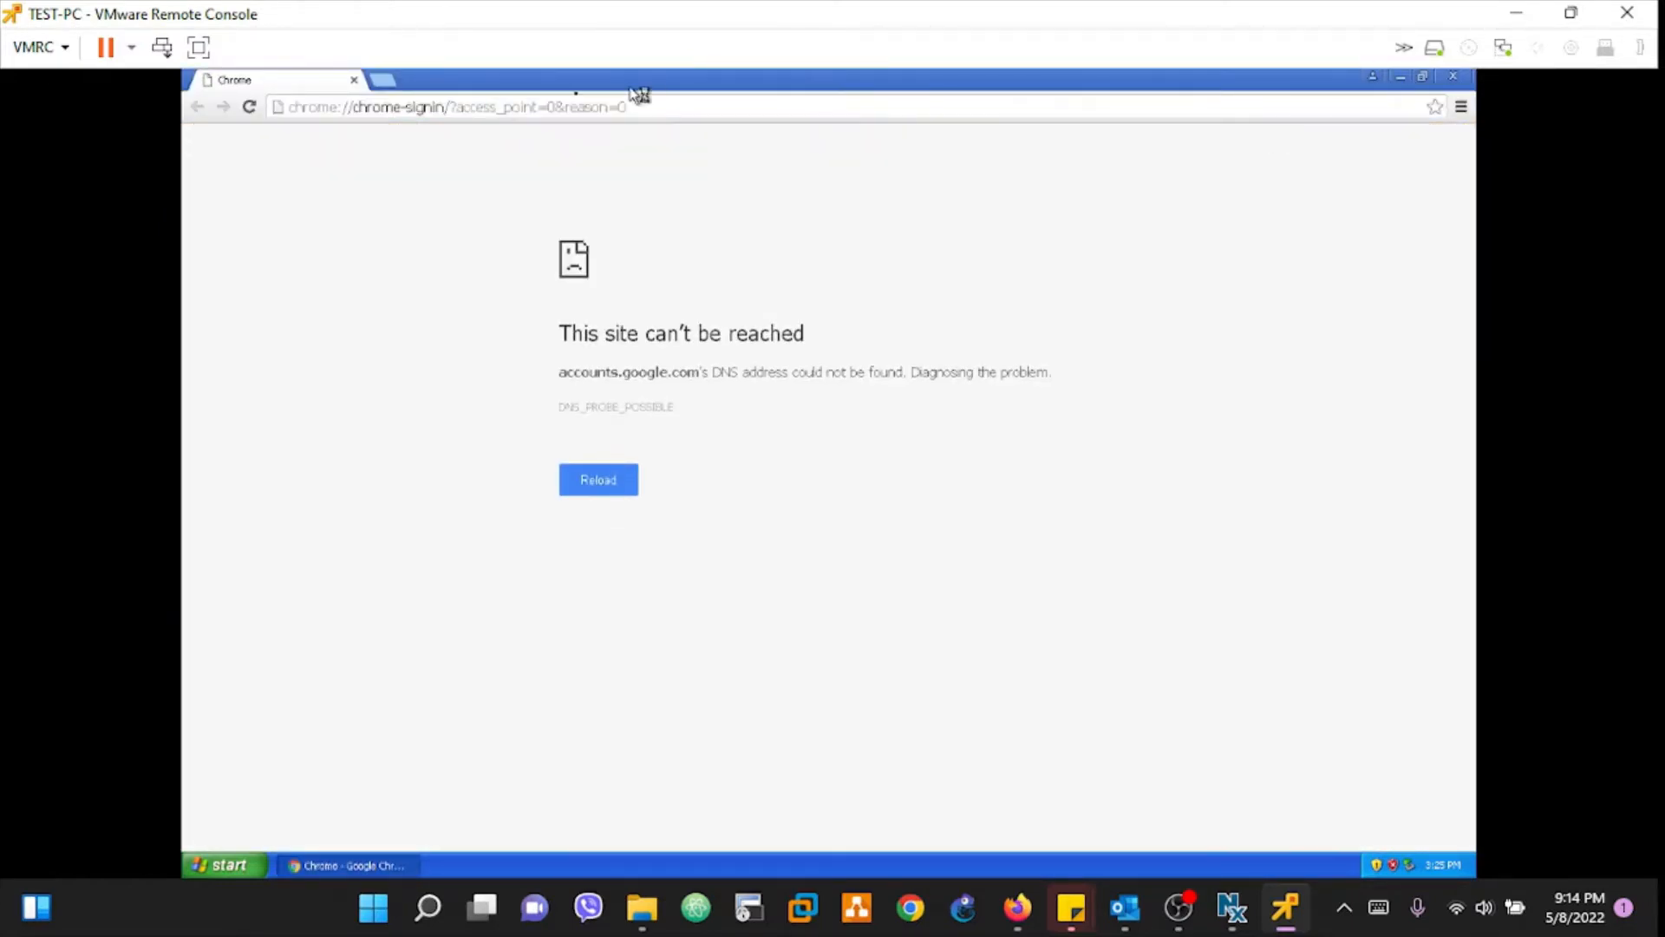
pyautogui.click(386, 106)
pyautogui.write('https://10.10.10.5')
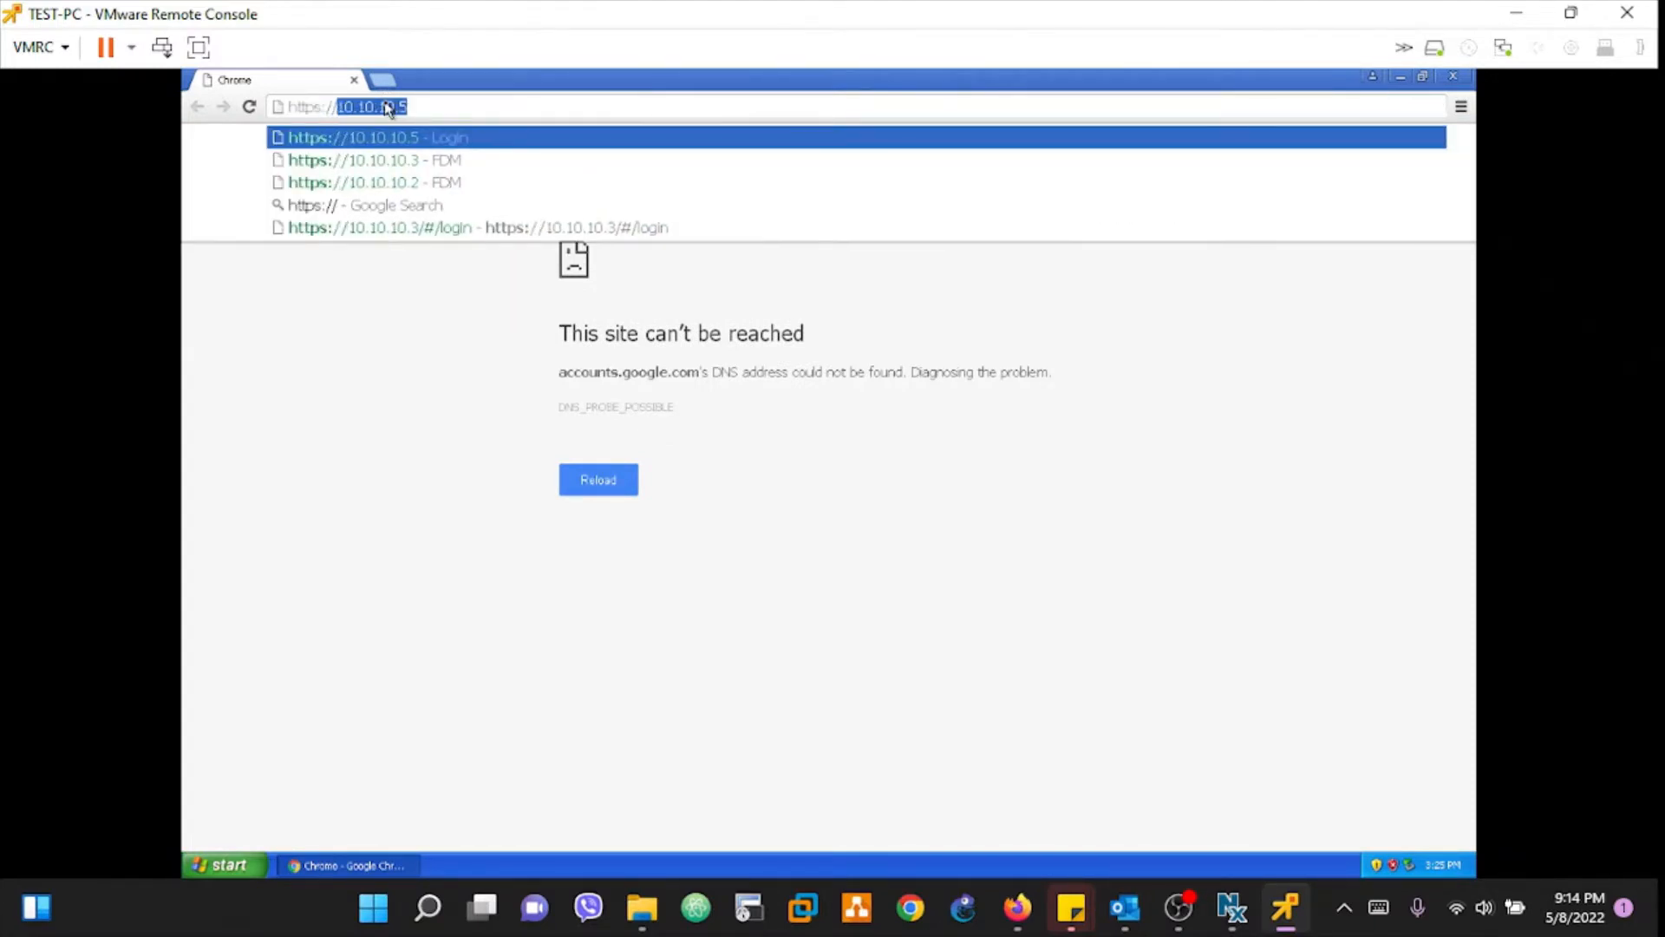
pyautogui.press('Right')
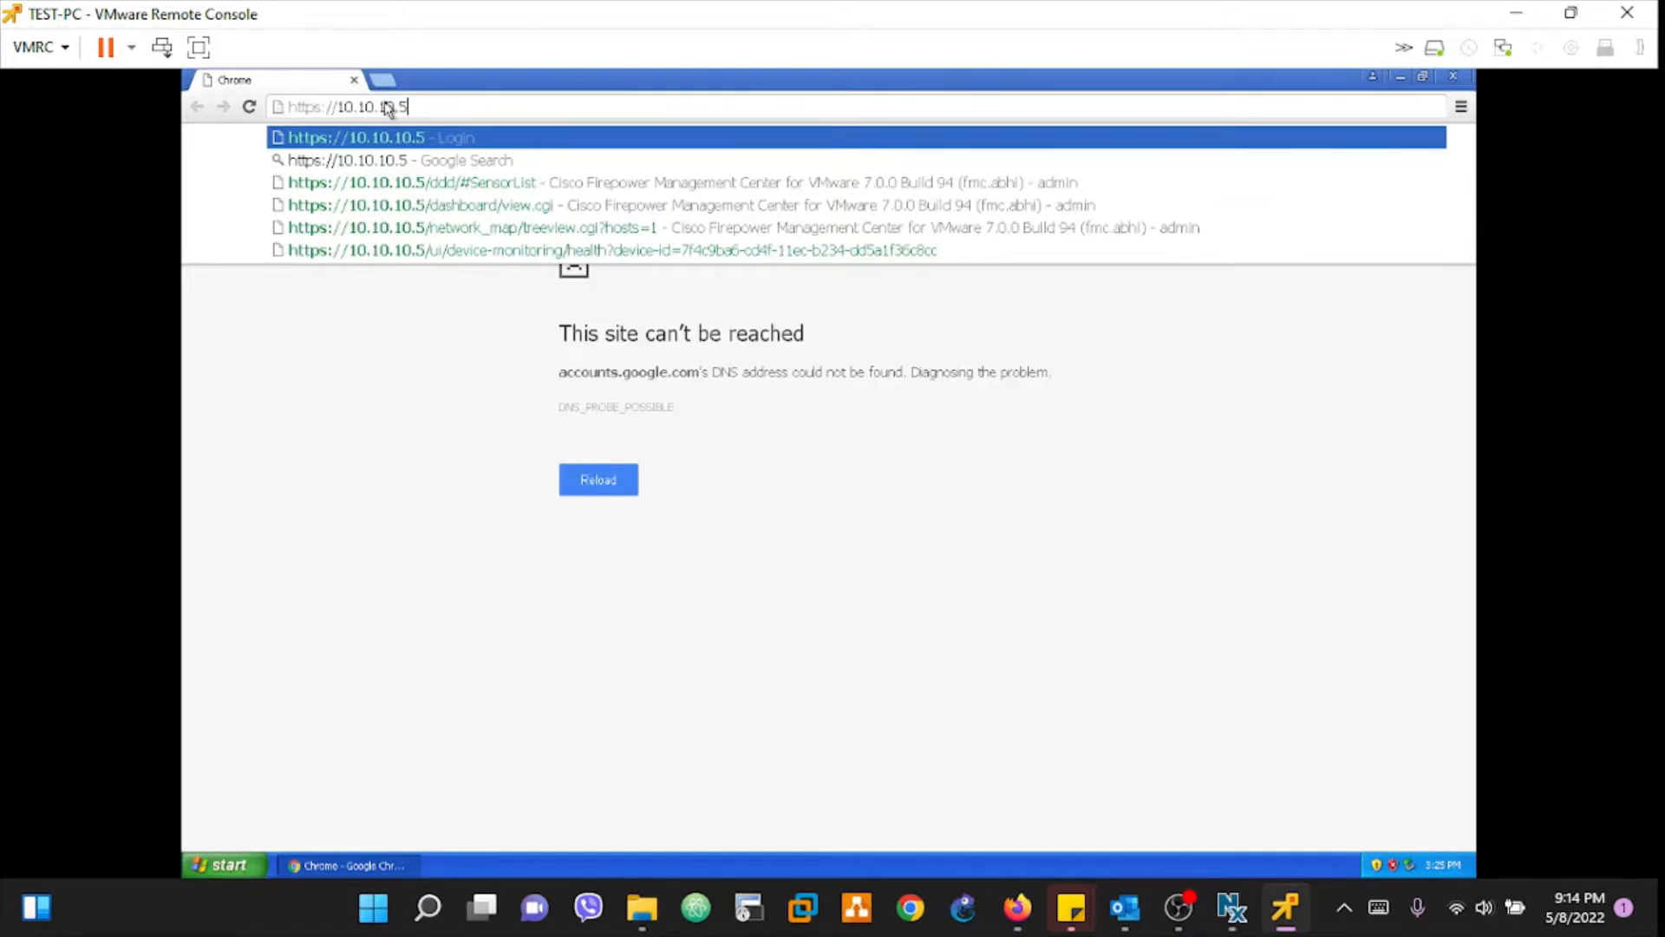
pyautogui.press('BackSpace')
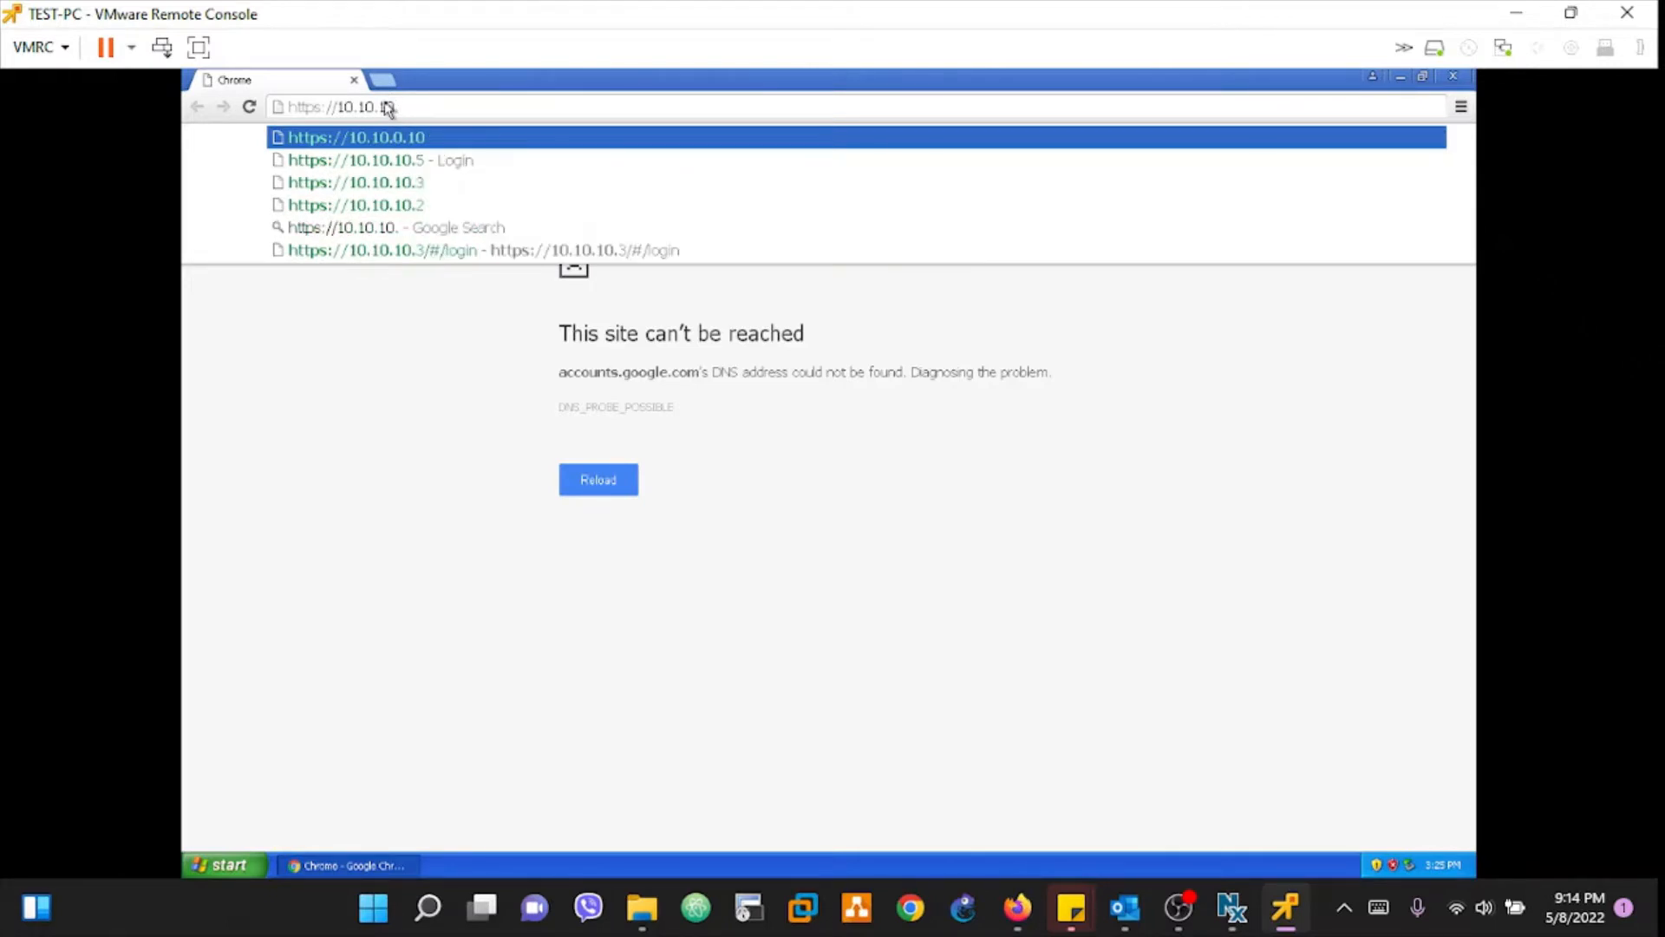
pyautogui.write('2')
pyautogui.press('Return')
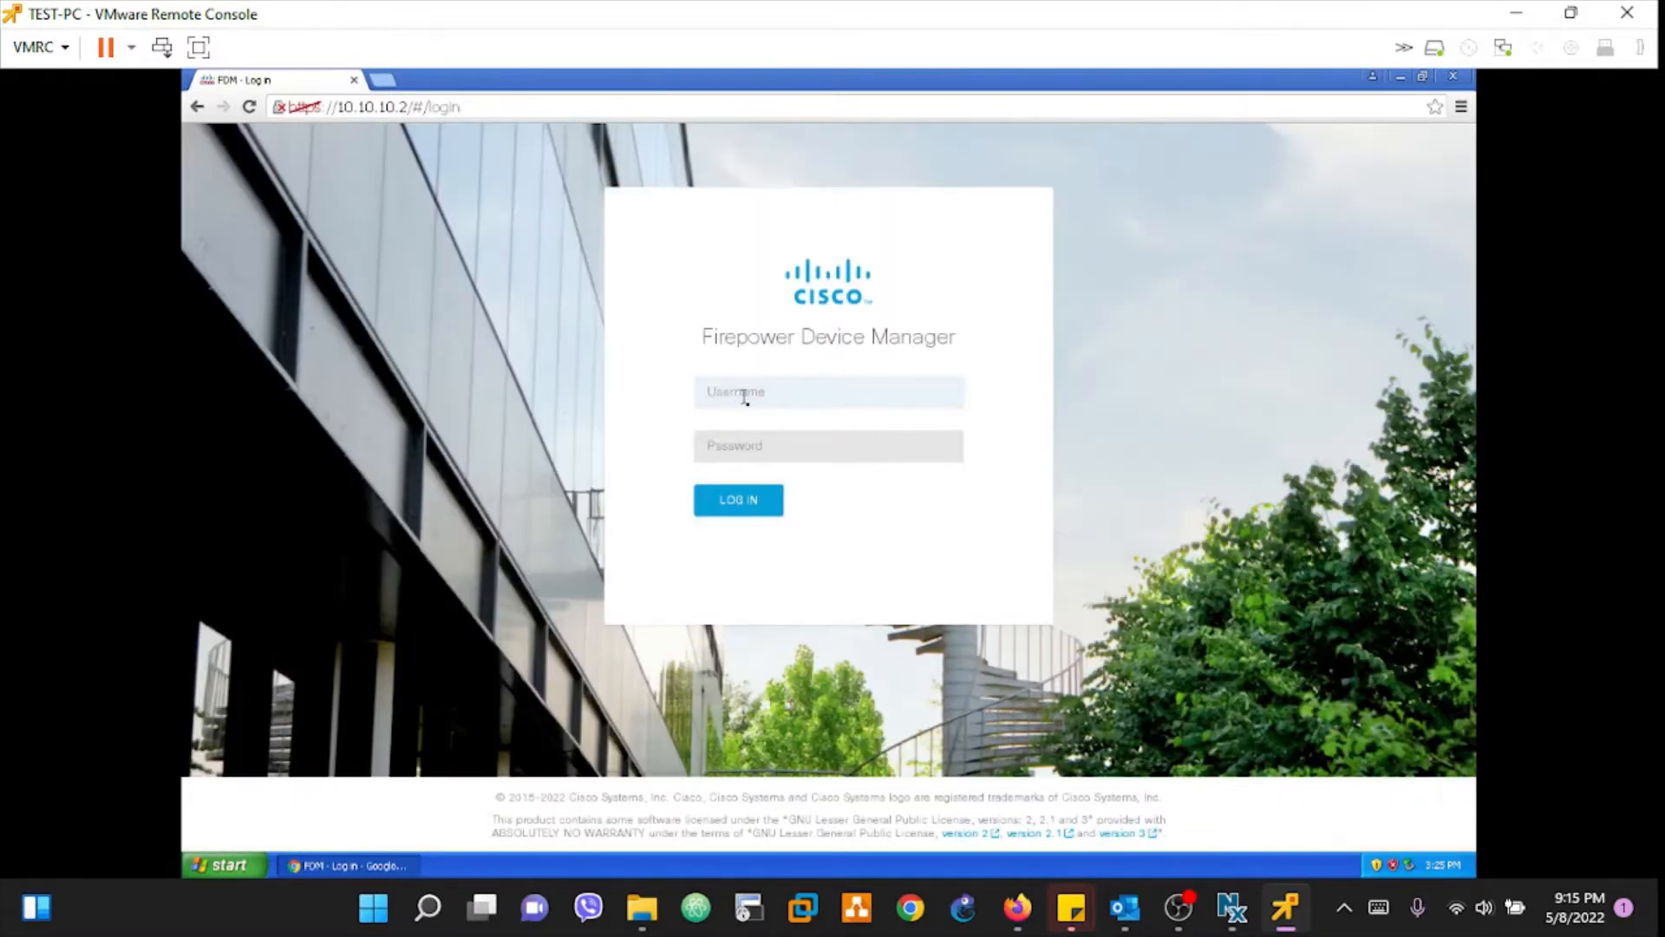
# Step: Sign in to the 10.10.10.2 device manager as admin with the device password
pyautogui.write('admin')
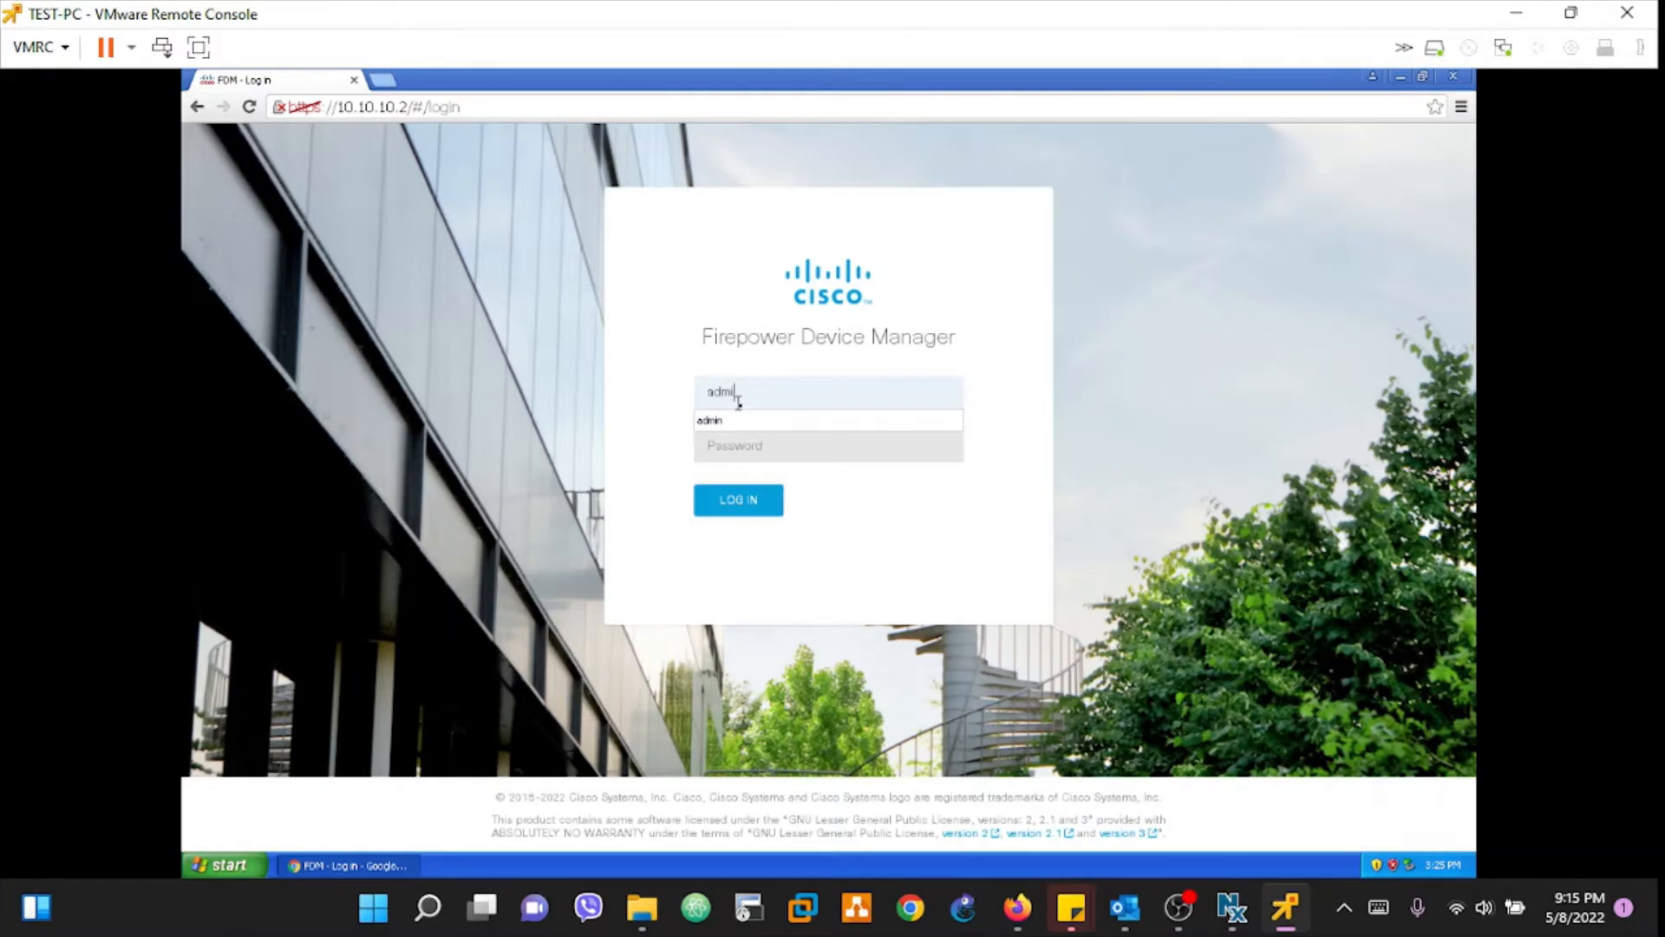
pyautogui.press('Tab')
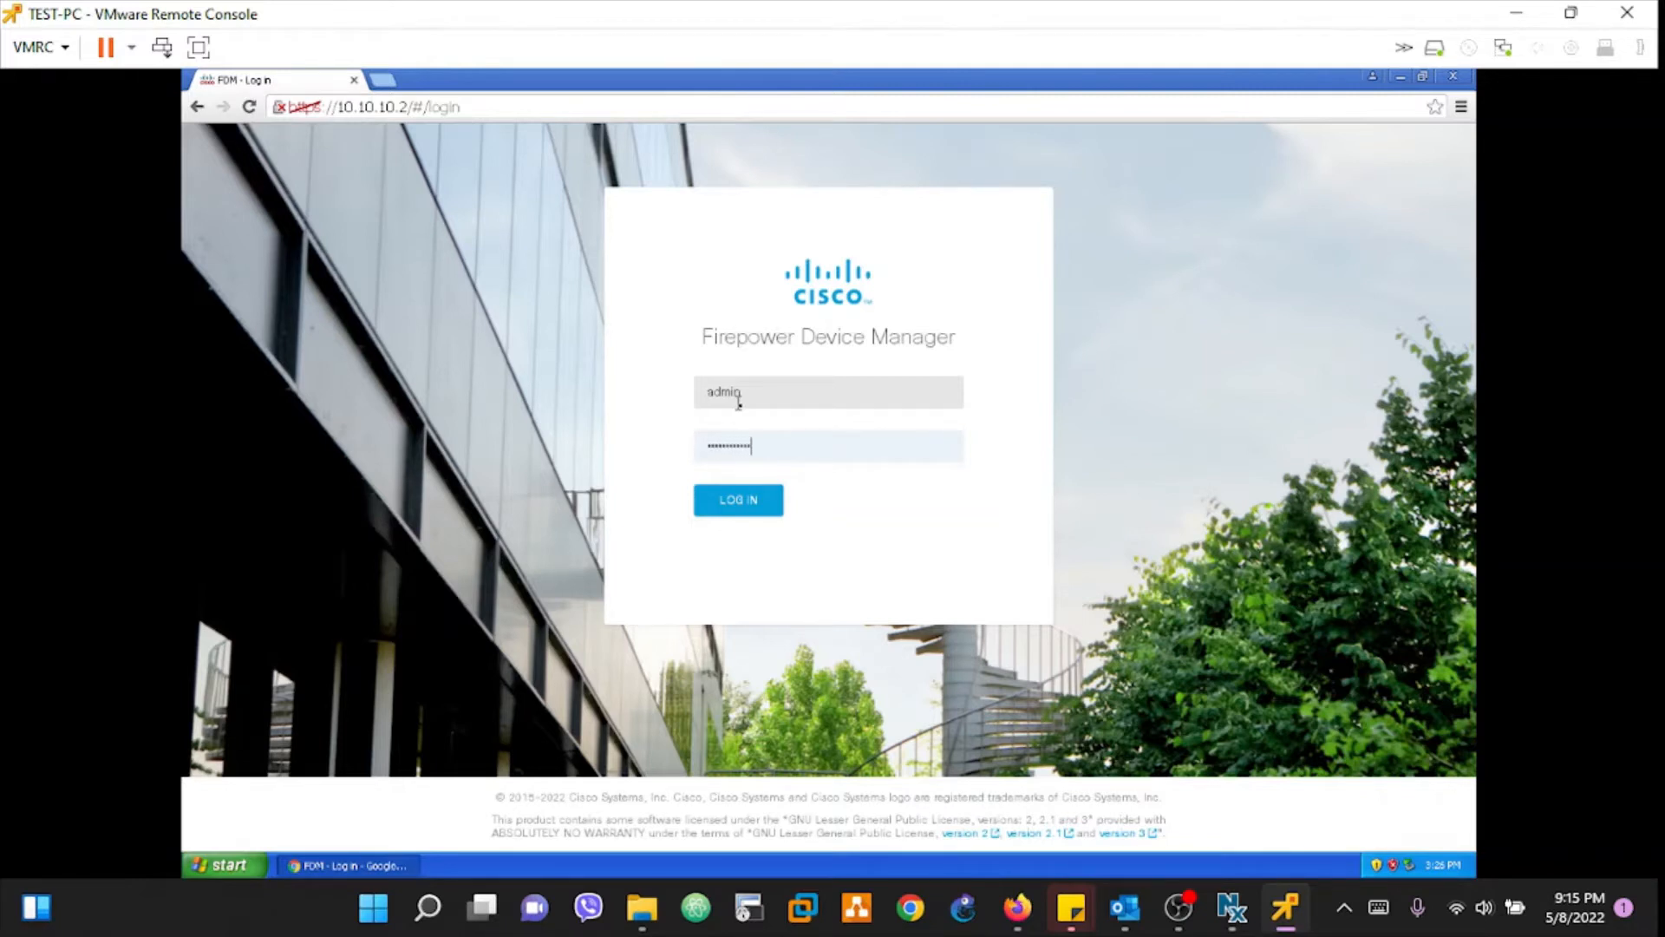
pyautogui.press('Return')
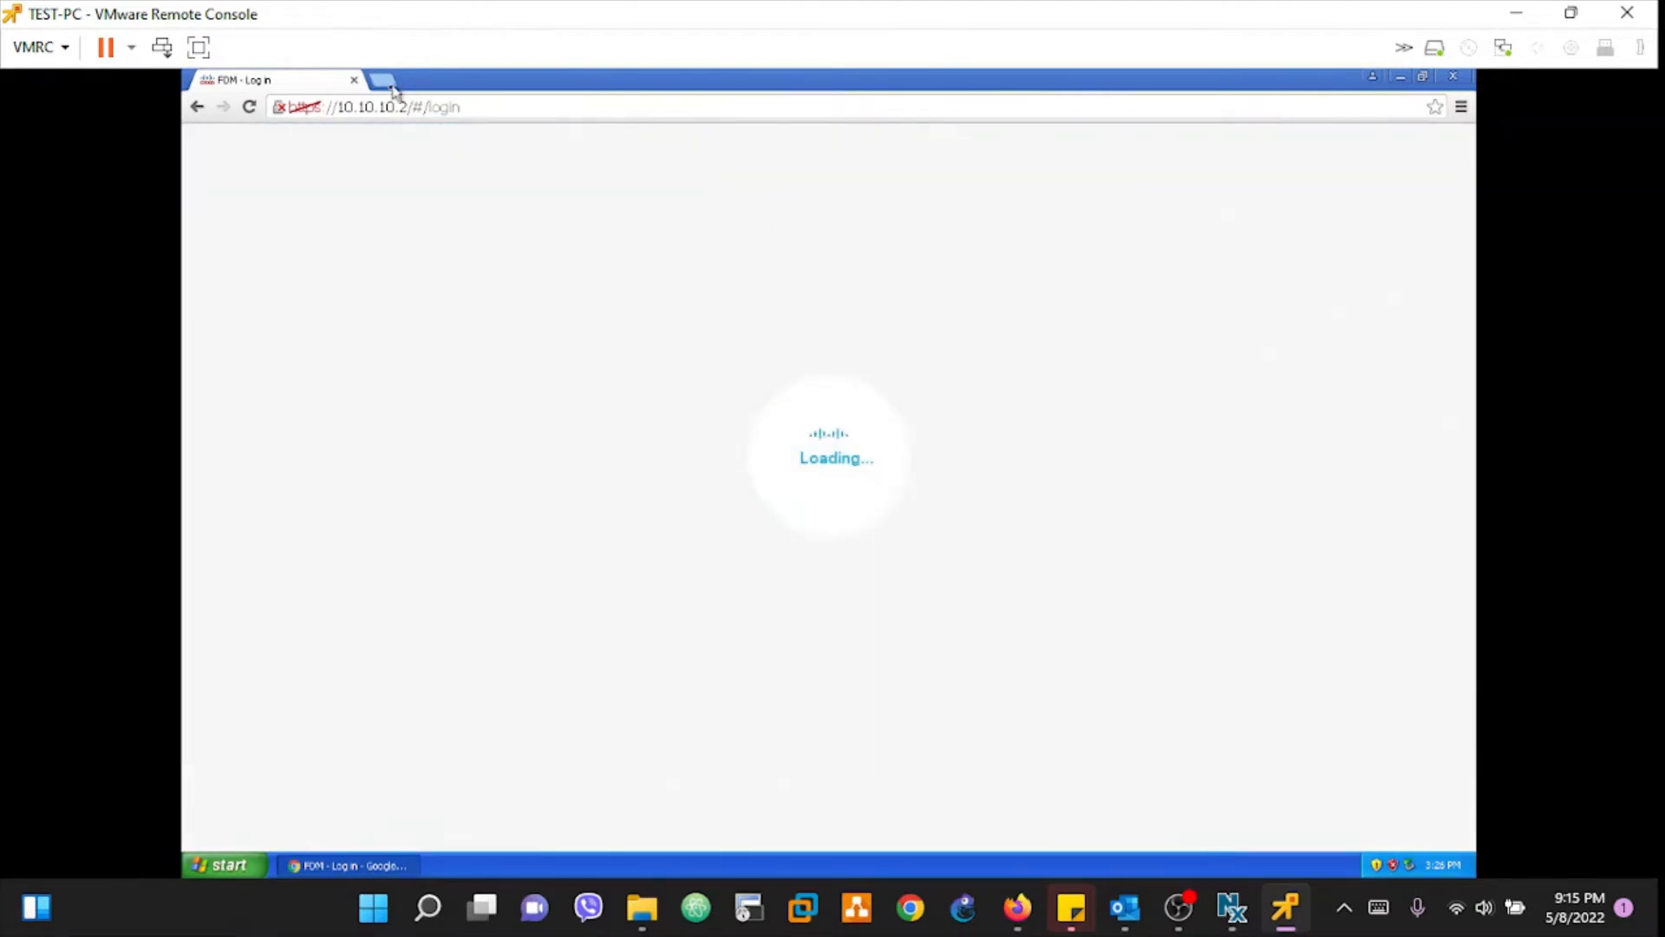
# Step: Open 10.10.10.3 in a new tab and sign in there as admin
pyautogui.click(385, 83)
pyautogui.write('1')
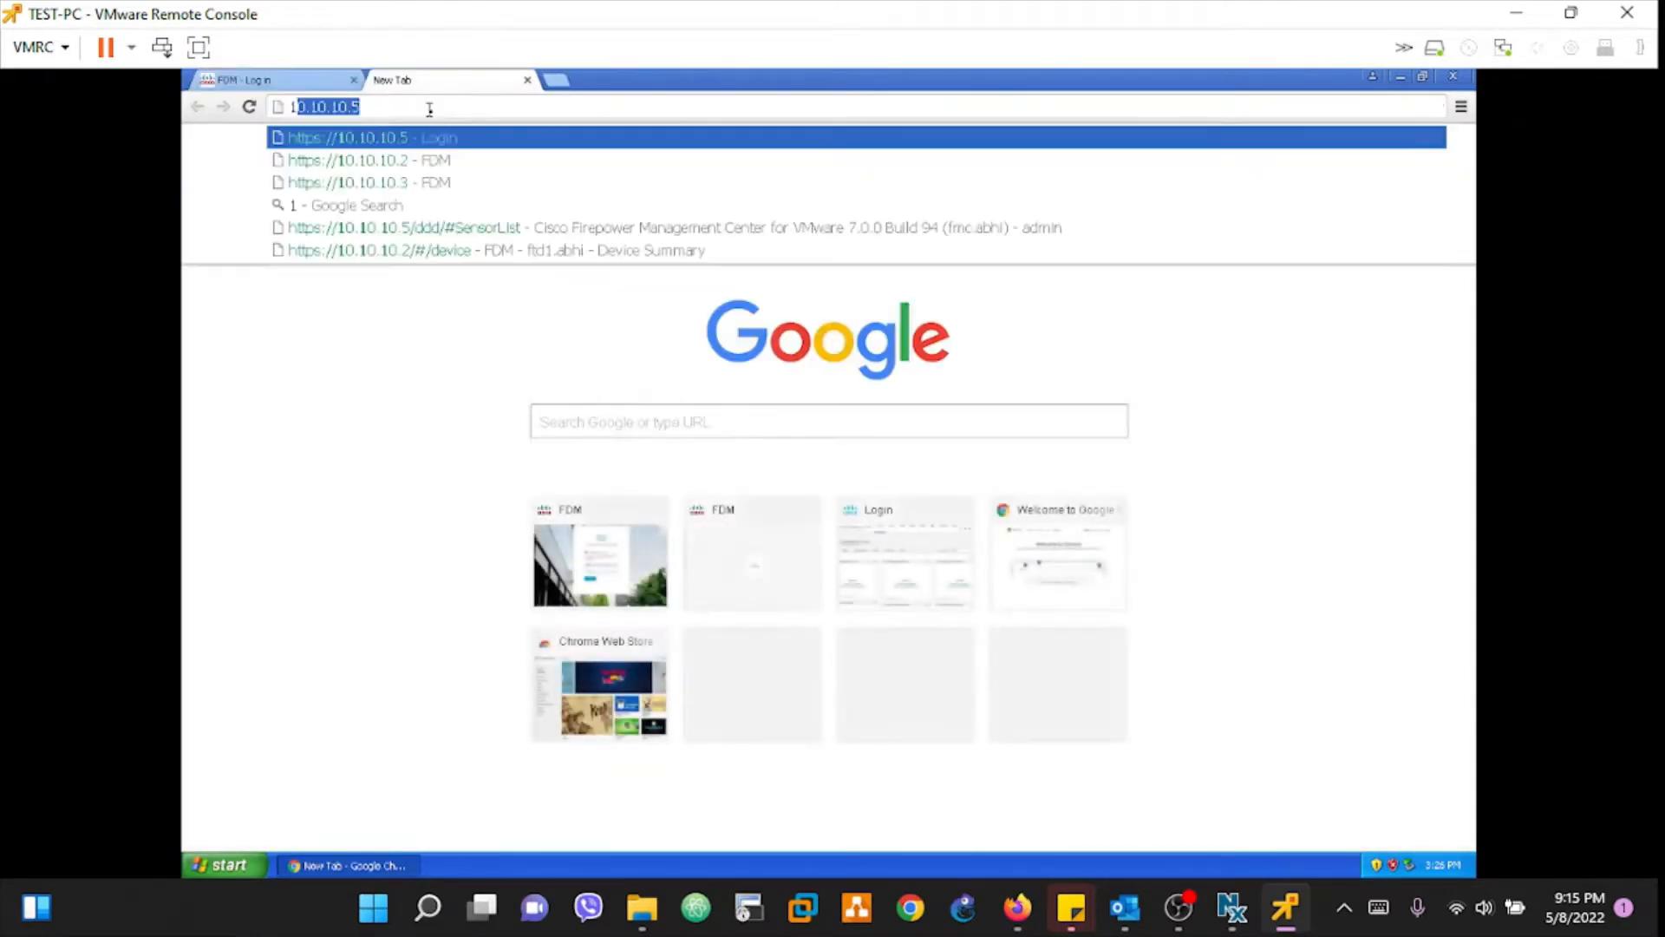
pyautogui.write('0.10.10.')
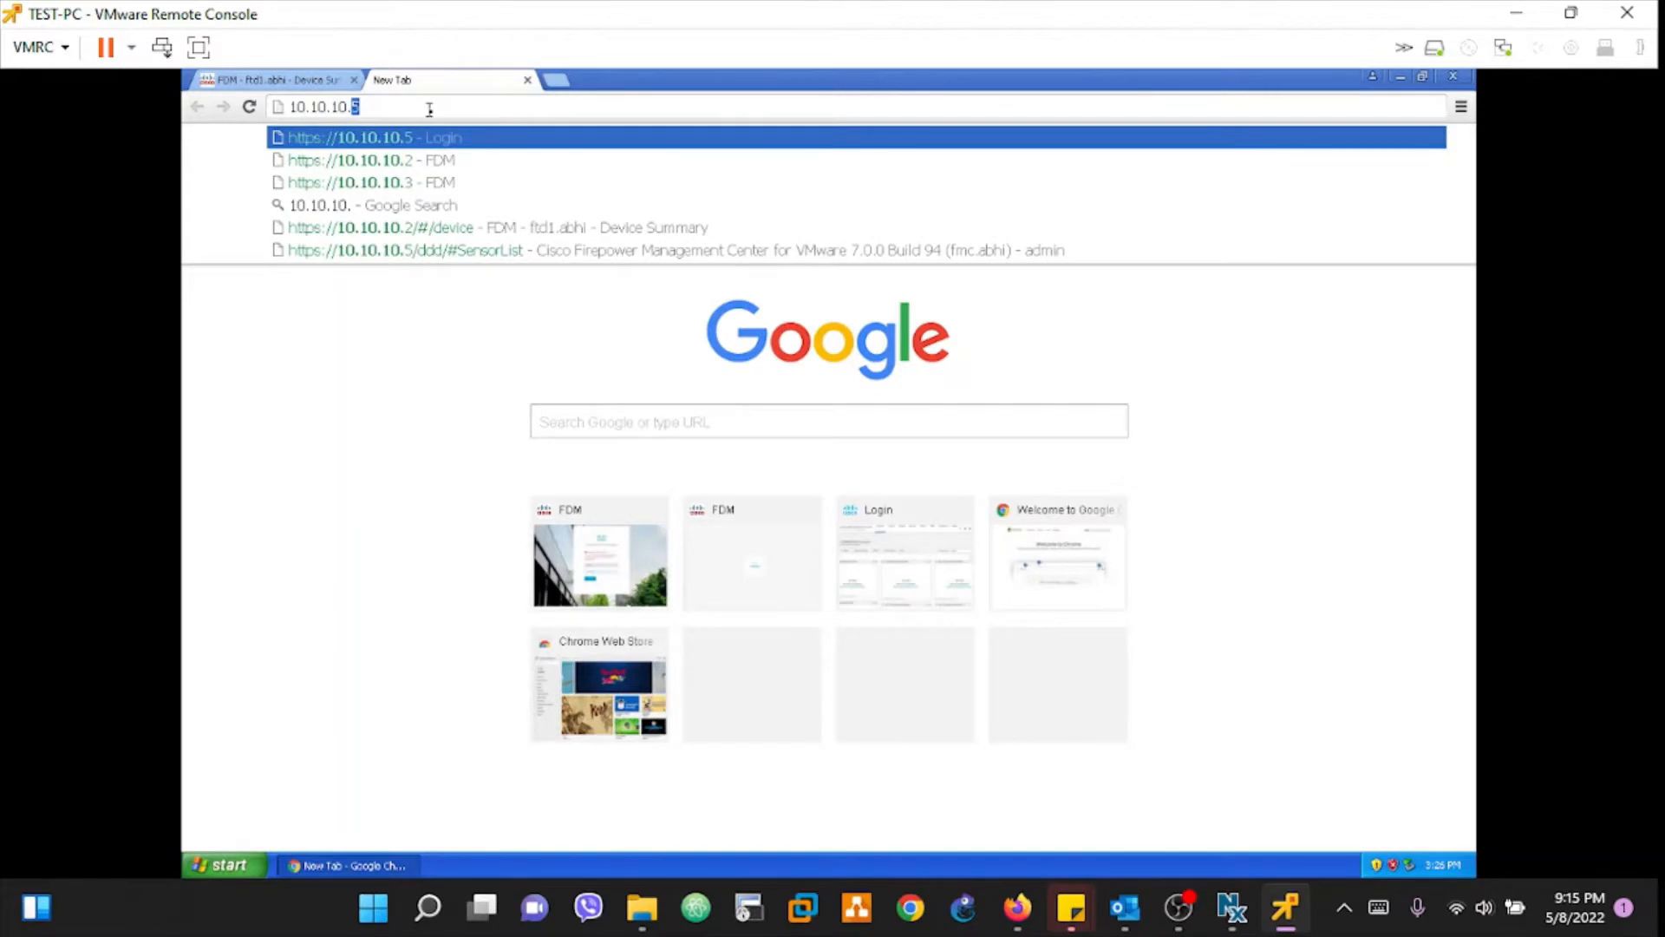
pyautogui.write('3')
pyautogui.press('Return')
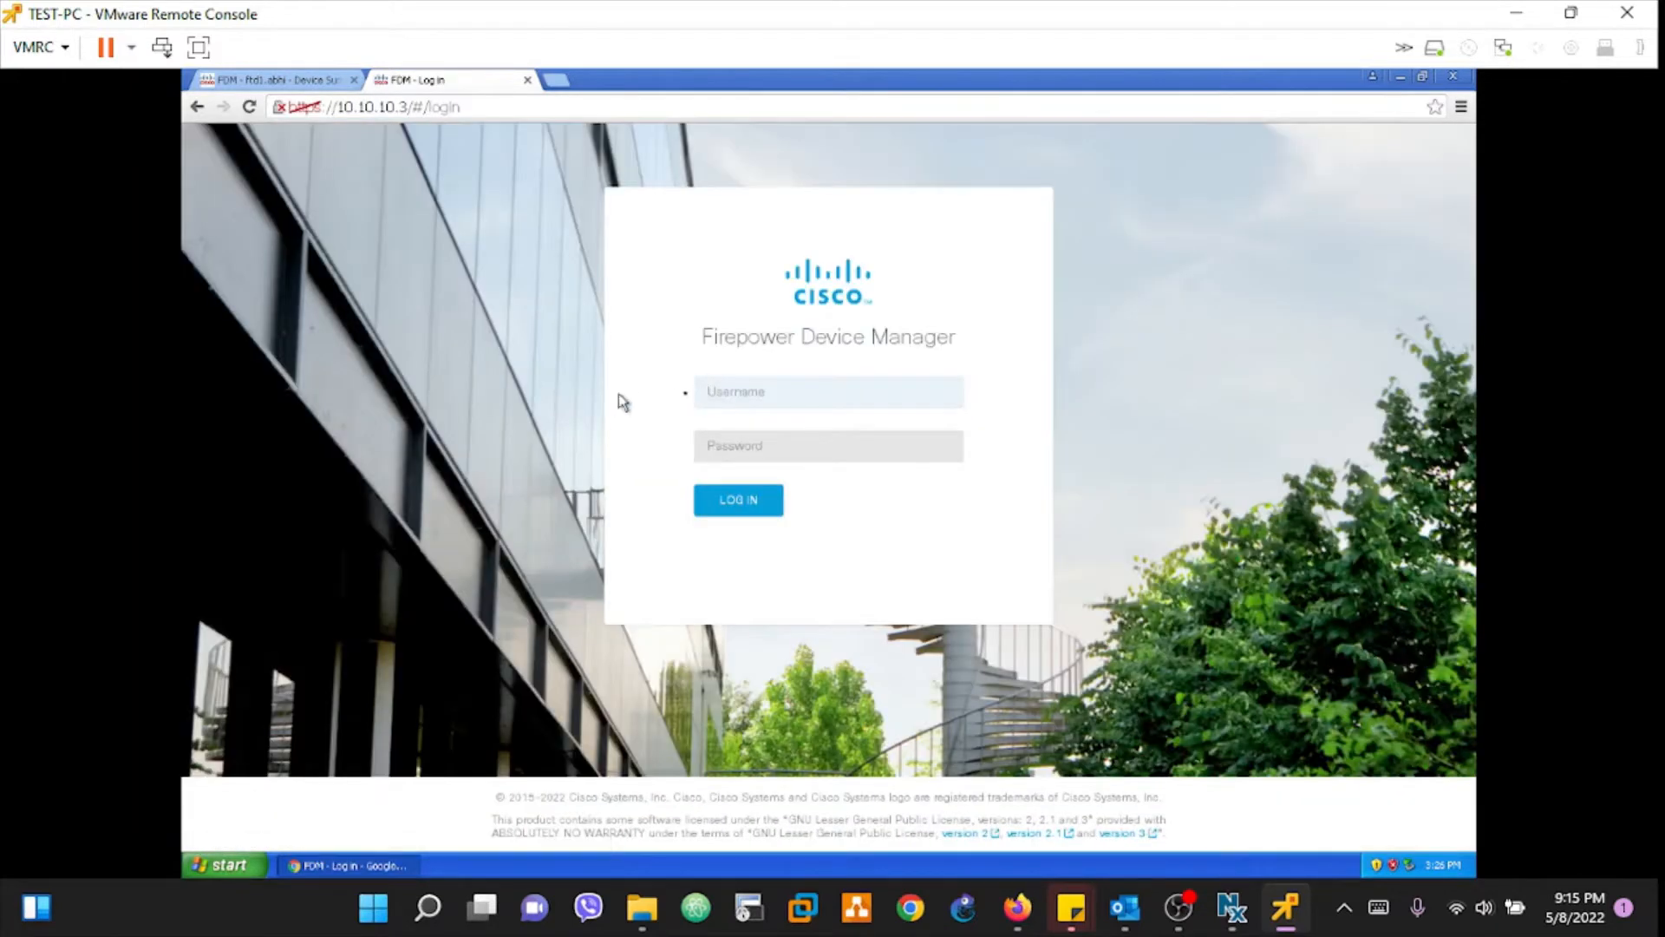
pyautogui.write('admin')
pyautogui.press('Tab')
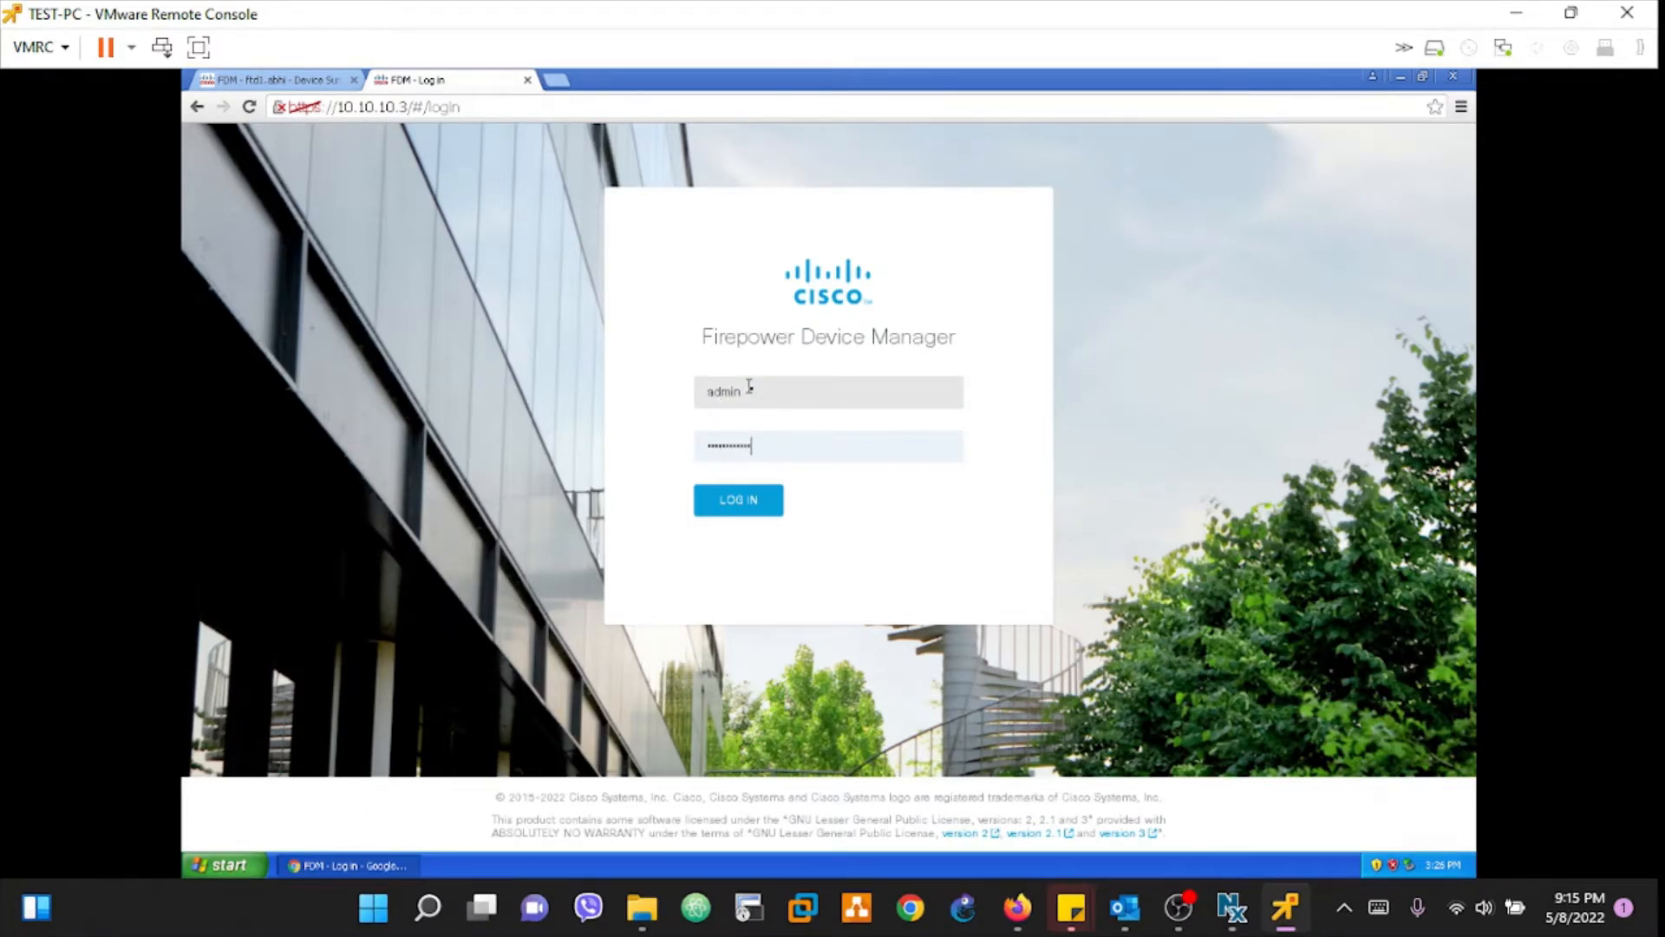
pyautogui.press('Return')
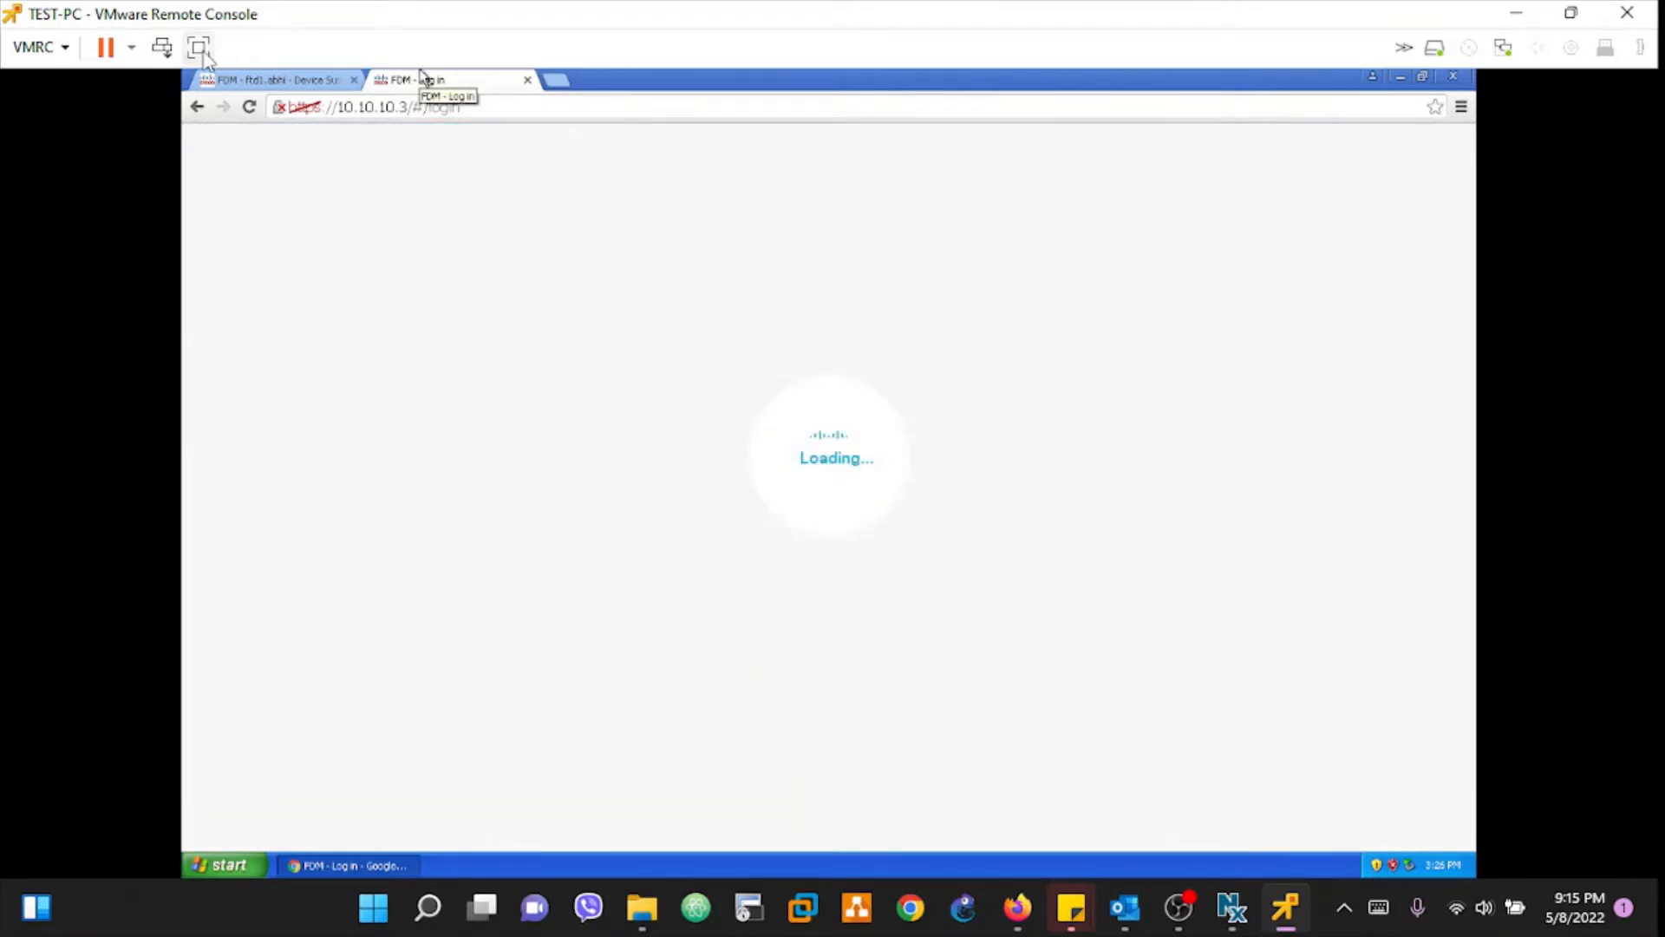
# Step: Maximize the remote console and view the ftd1.abhi device summary down to Smart License
pyautogui.click(199, 47)
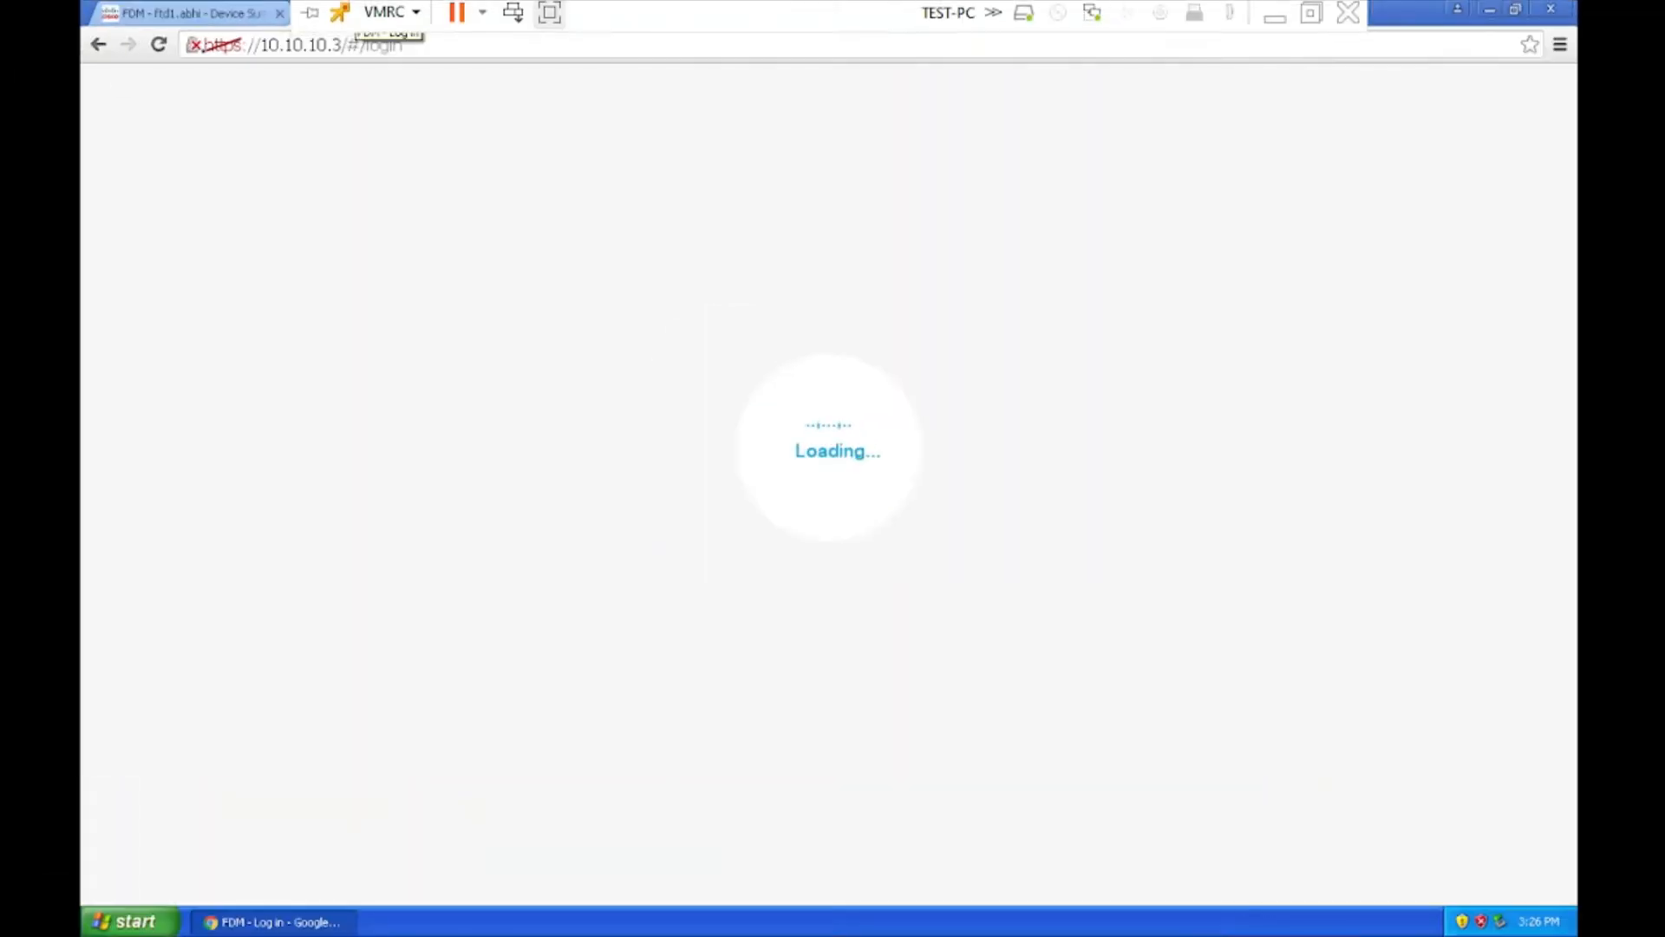
pyautogui.click(198, 14)
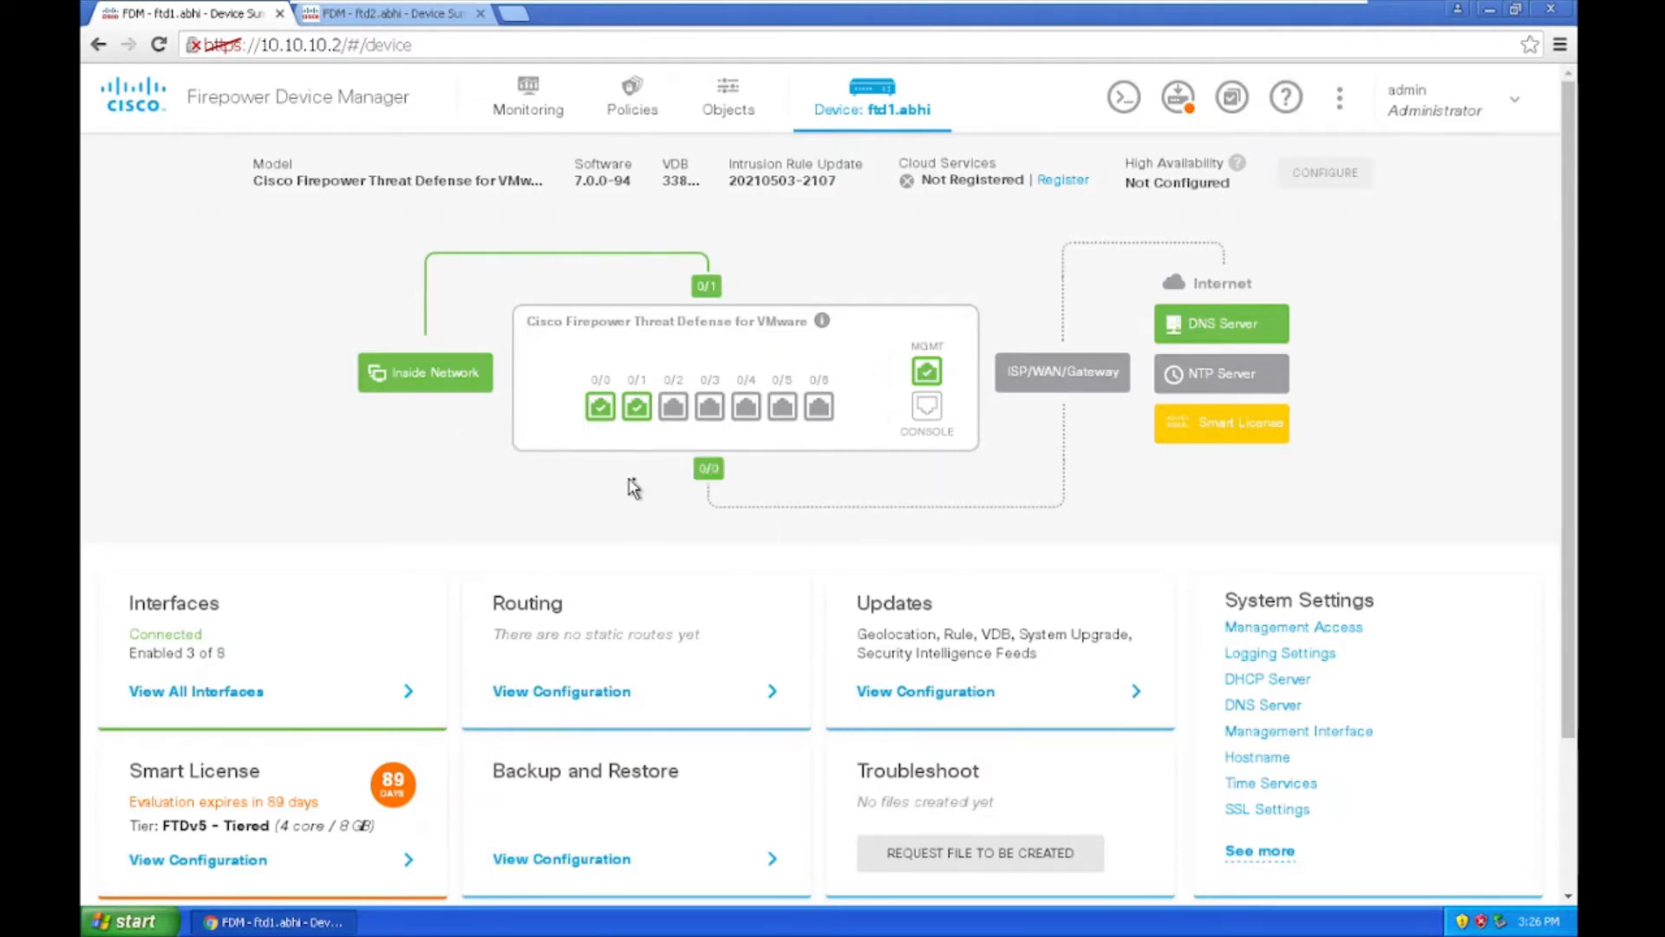
pyautogui.moveTo(939, 384)
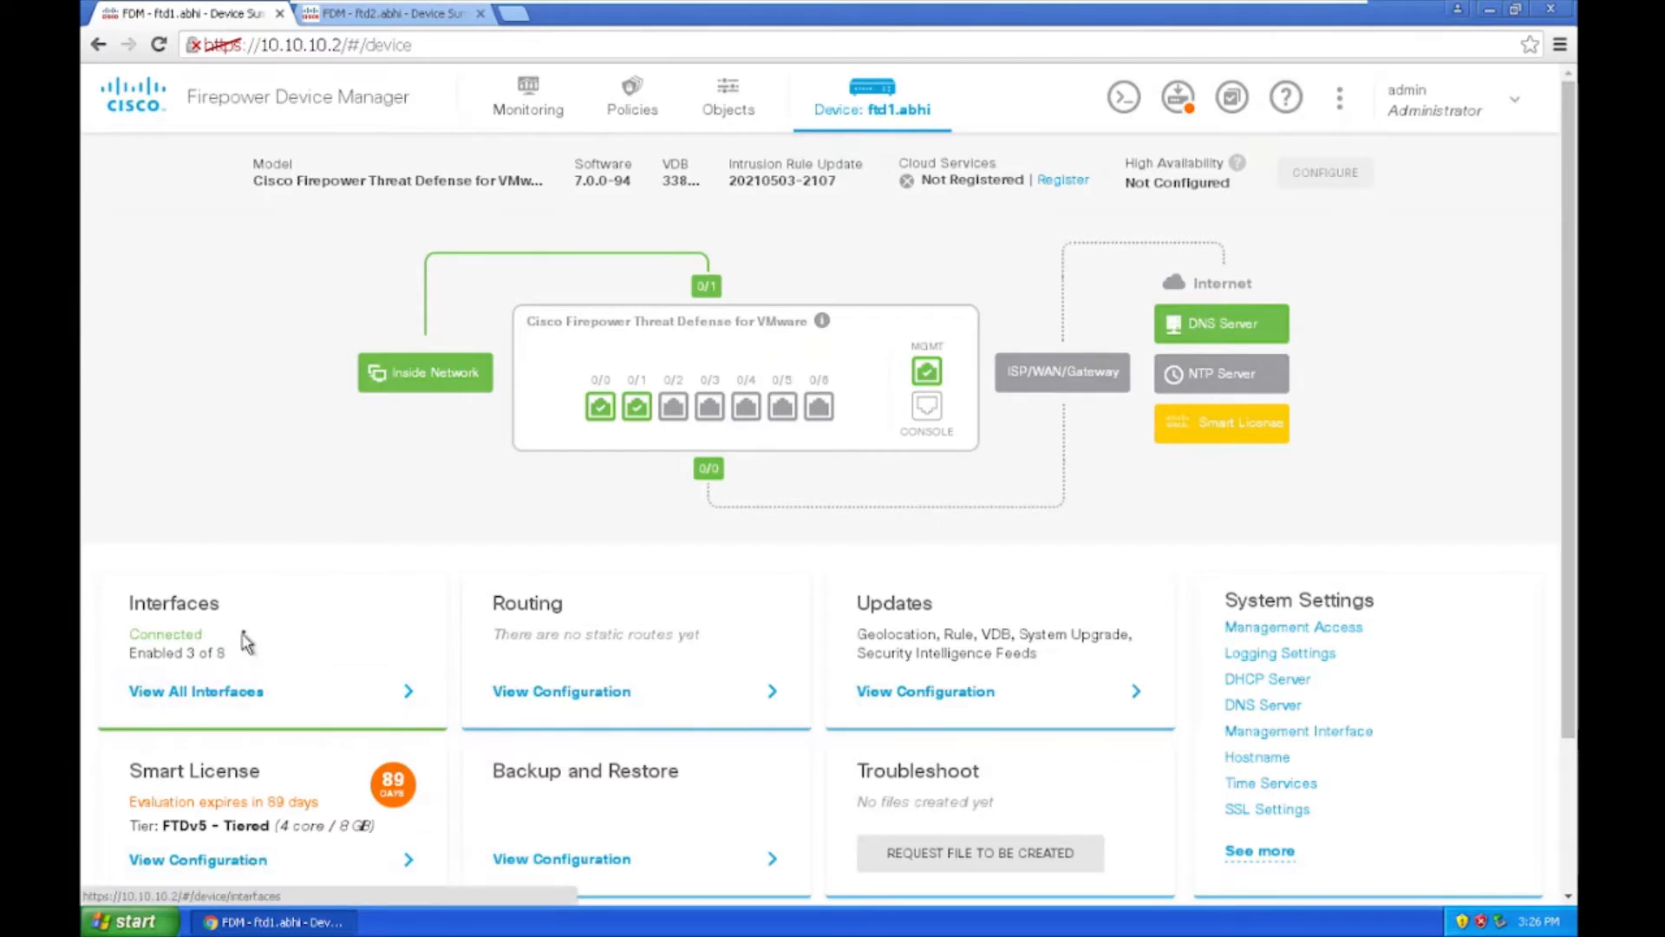
pyautogui.scroll(-2, 246, 642)
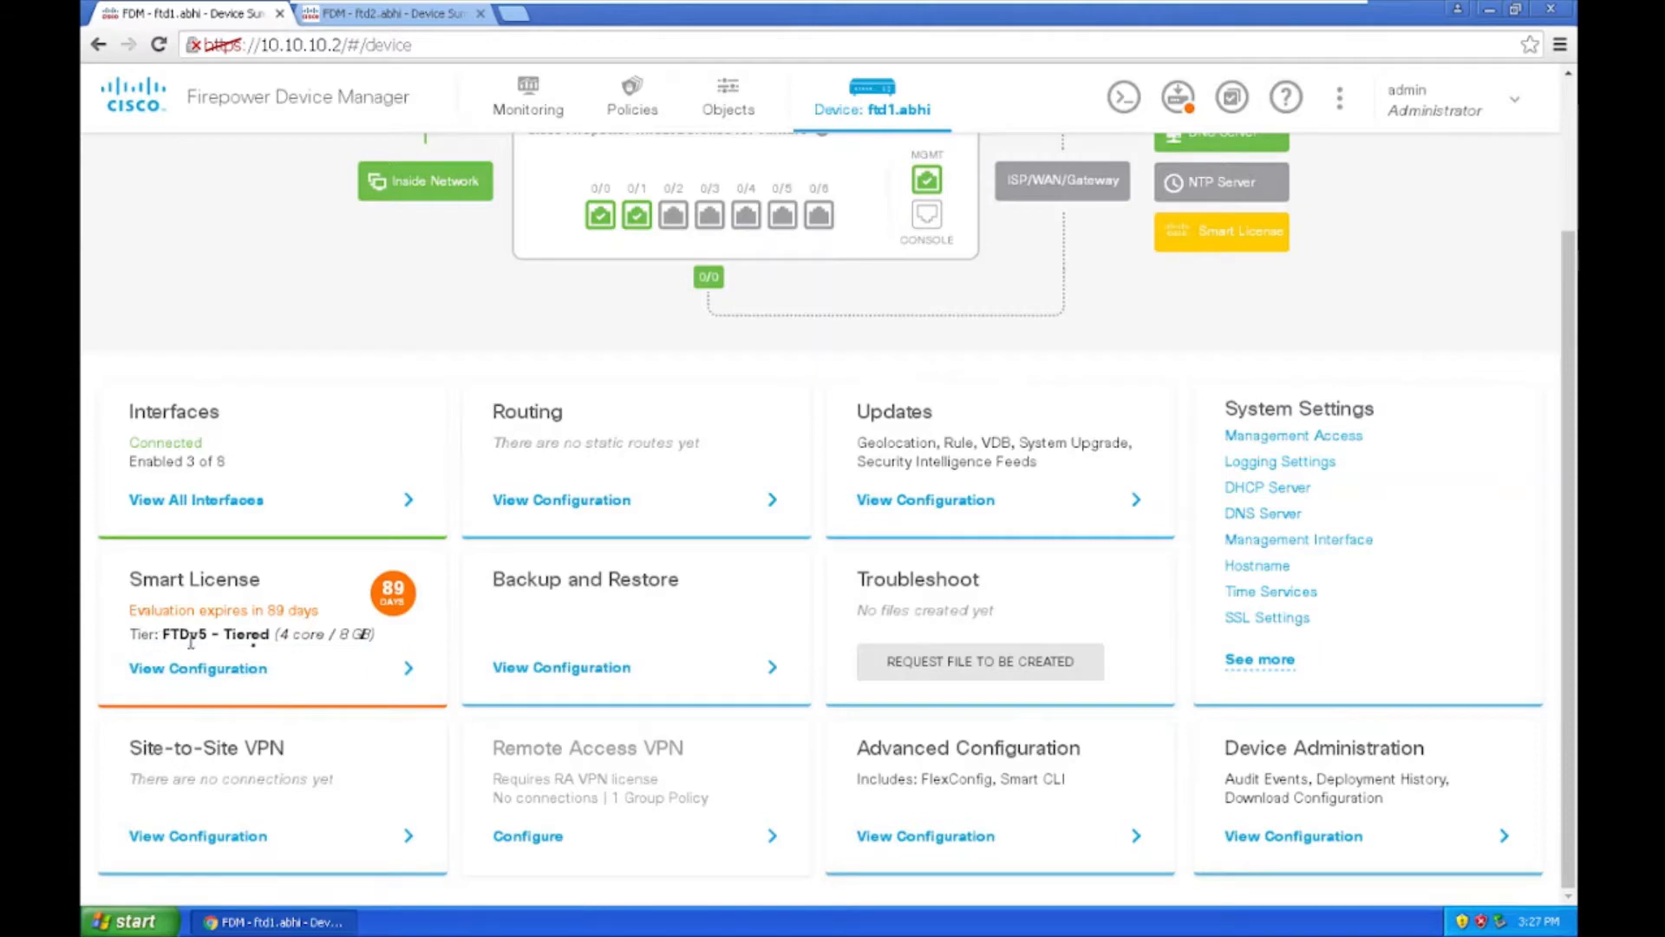
pyautogui.click(204, 685)
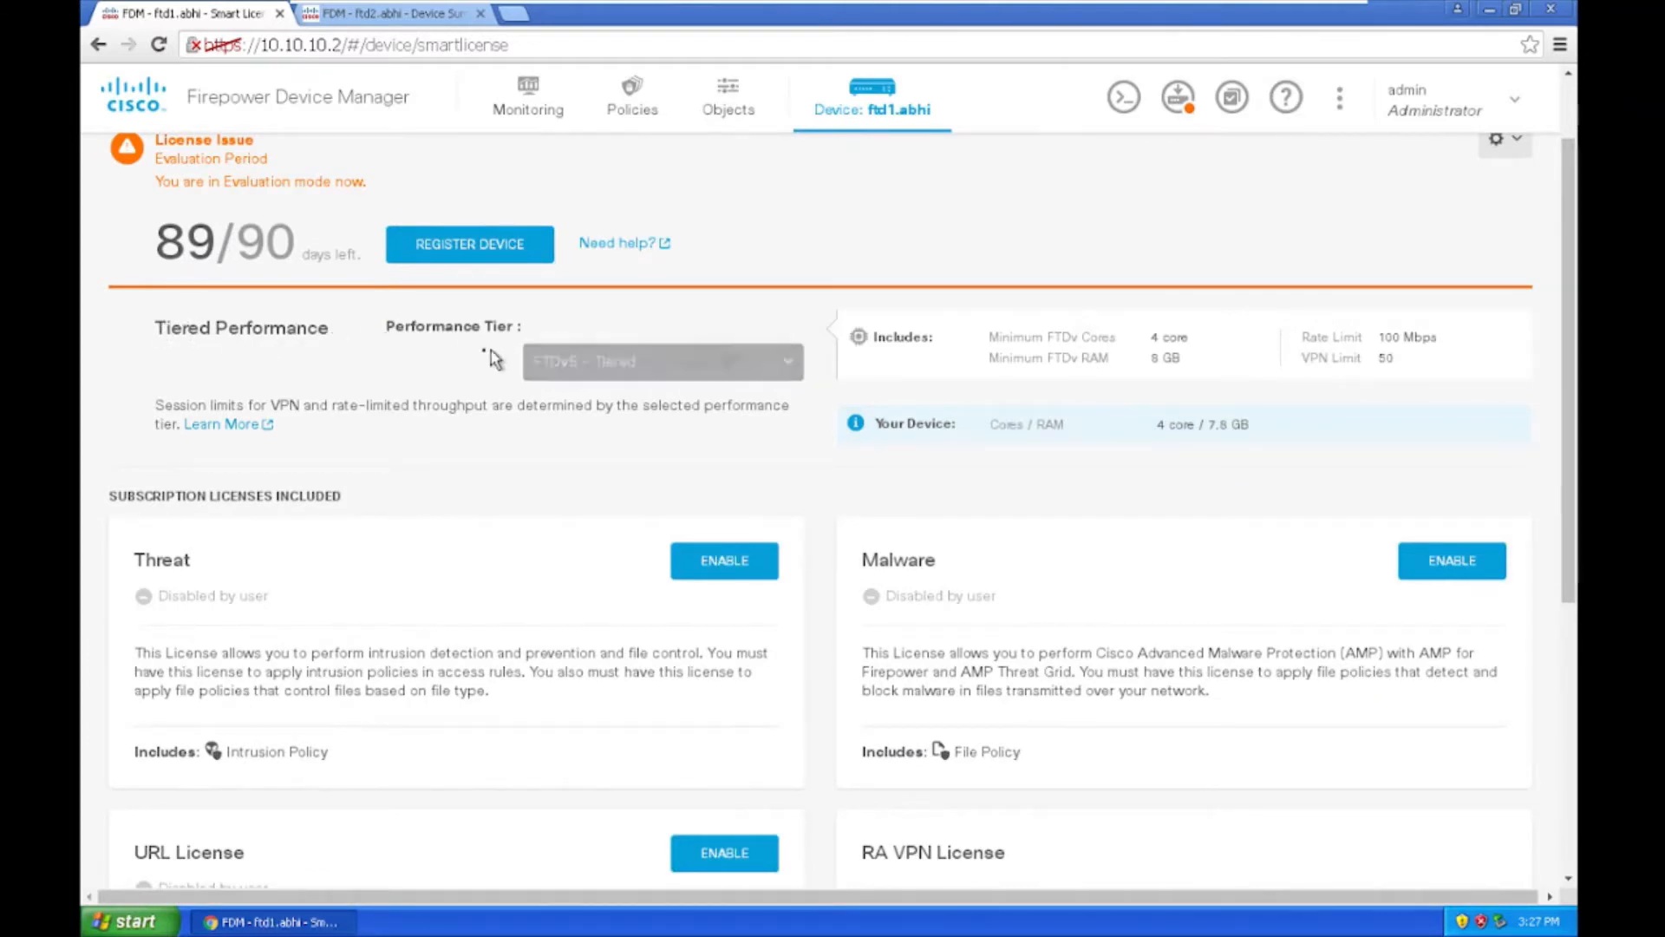
pyautogui.click(638, 364)
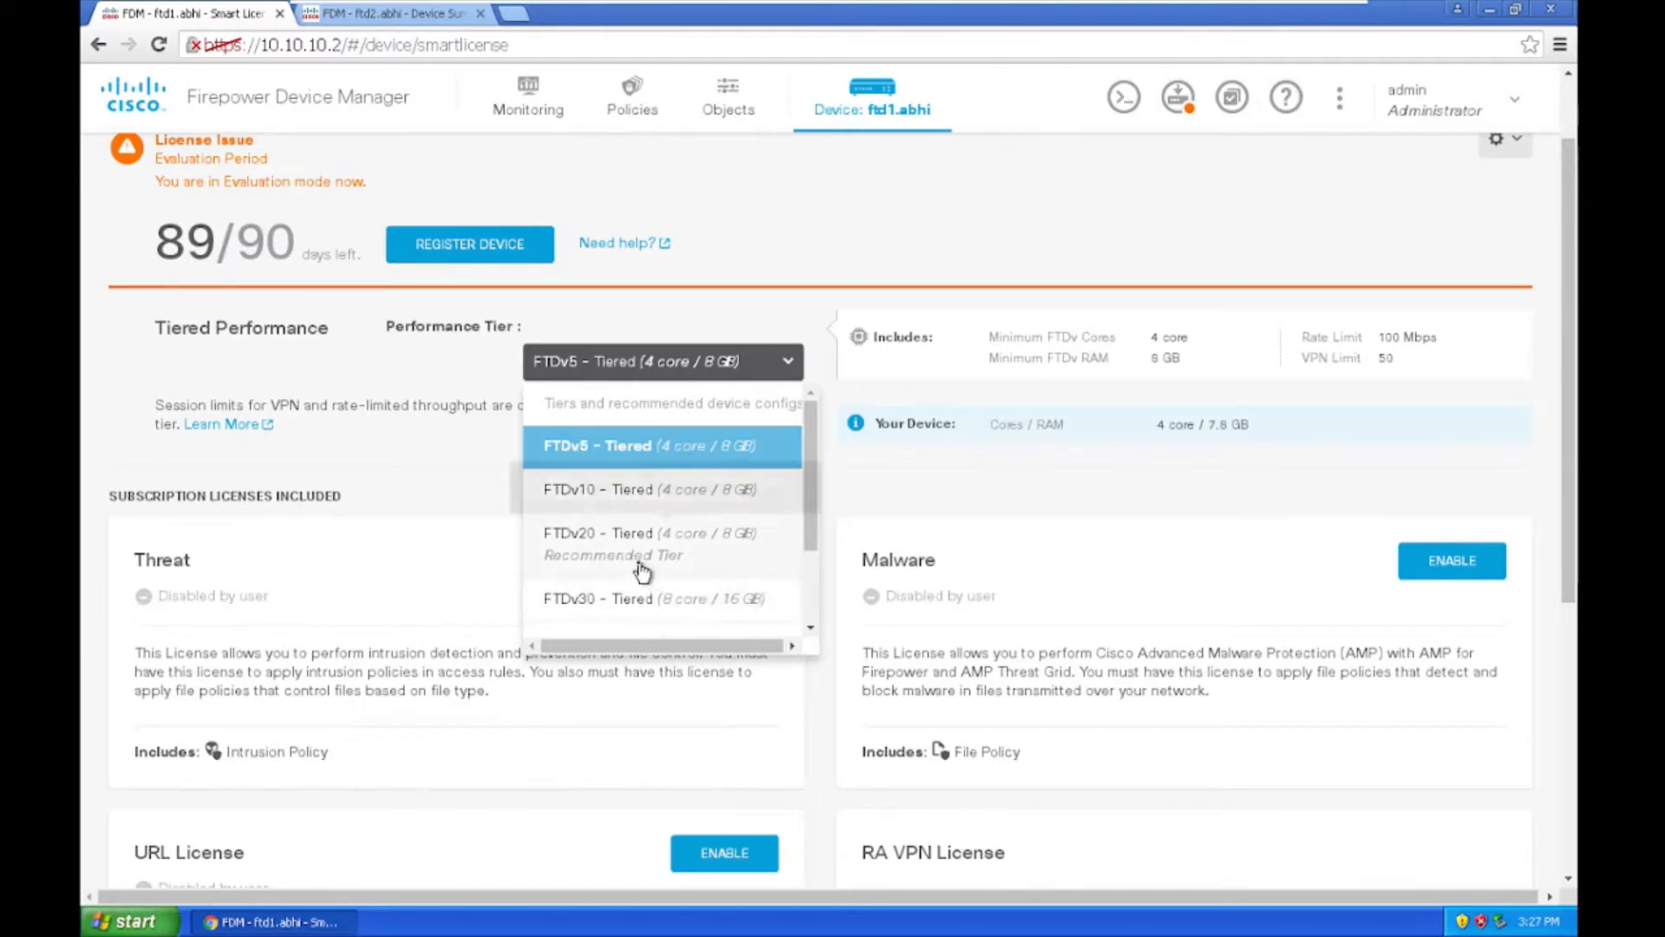
pyautogui.scroll(-2, 695, 538)
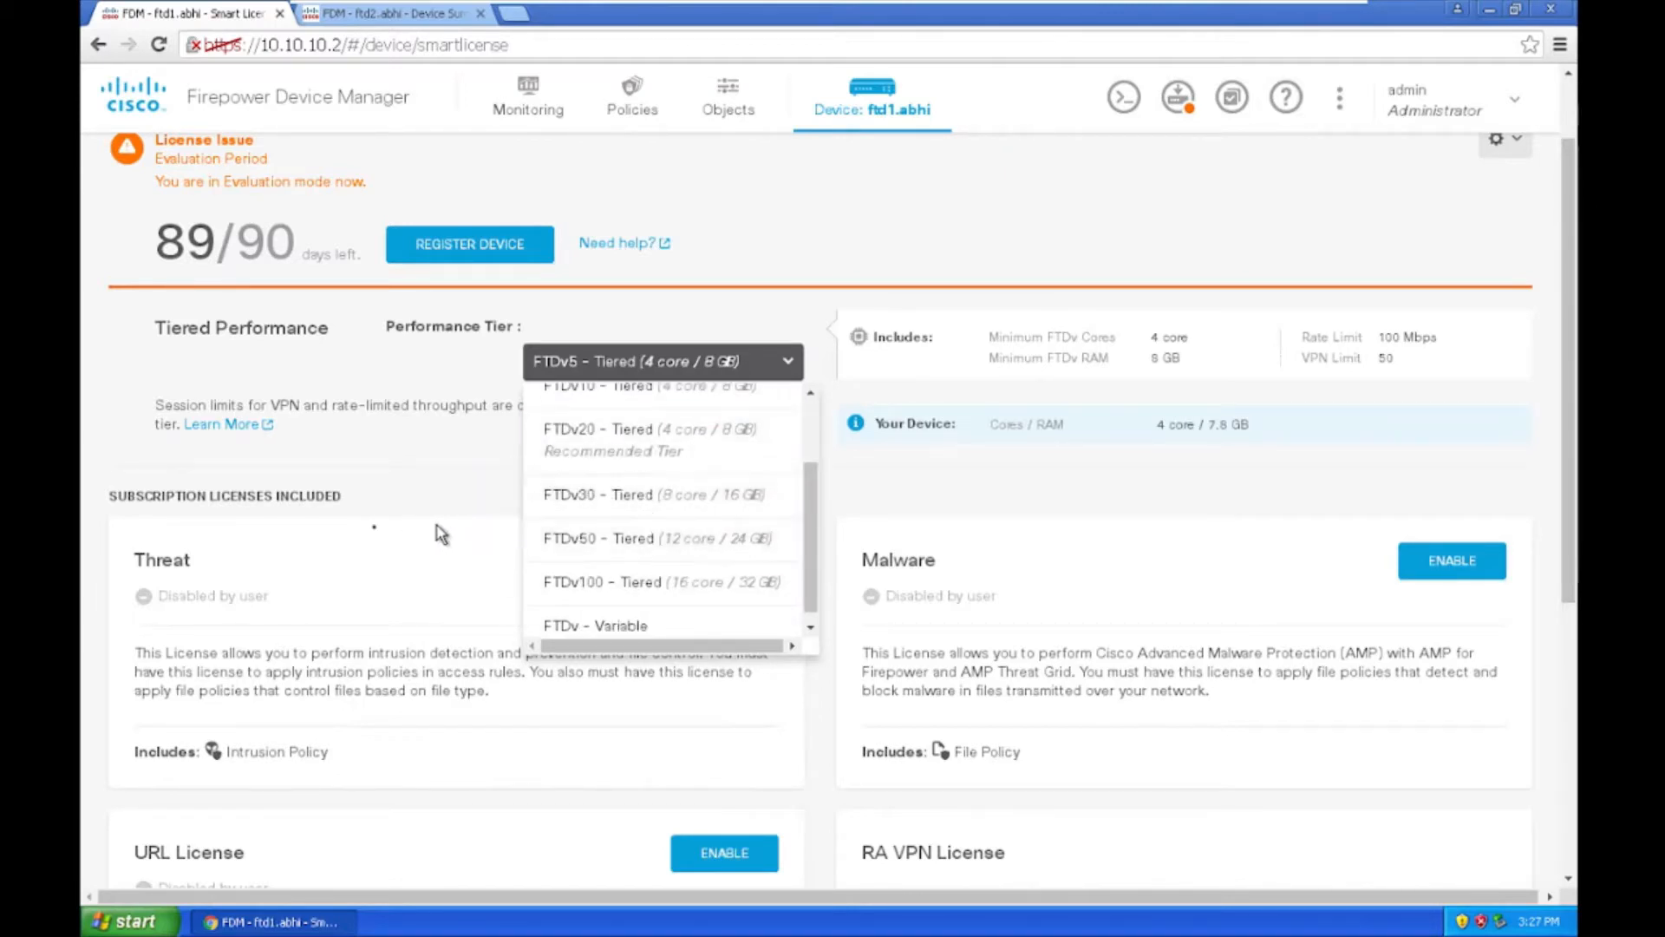
pyautogui.scroll(2, 357, 471)
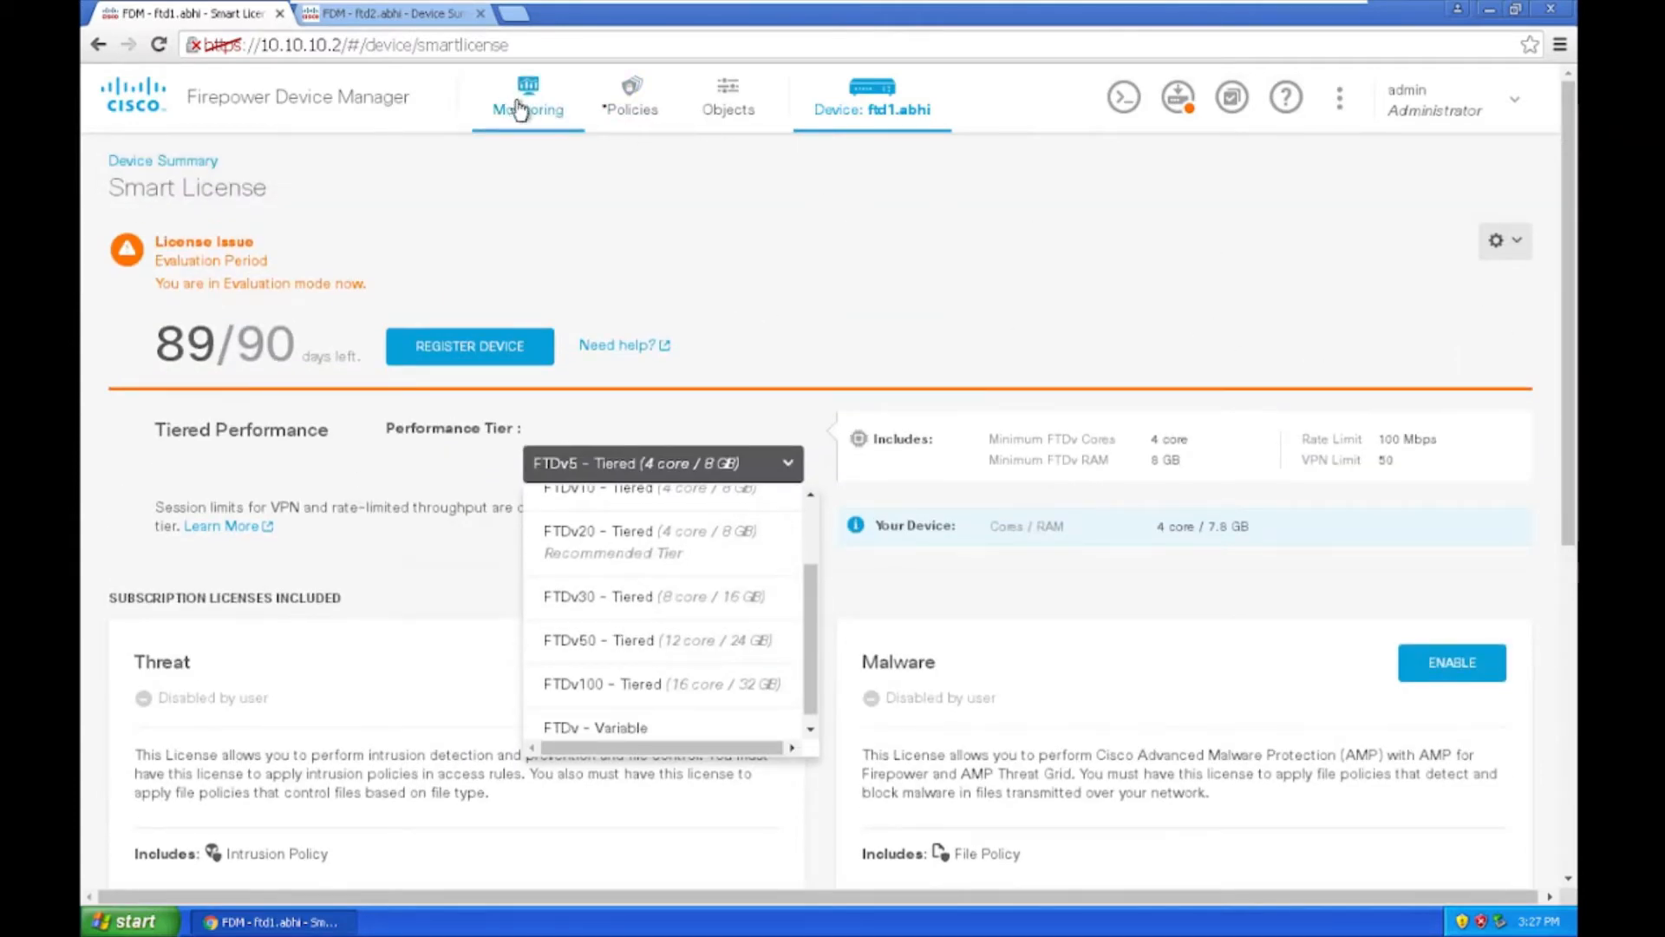
pyautogui.click(917, 94)
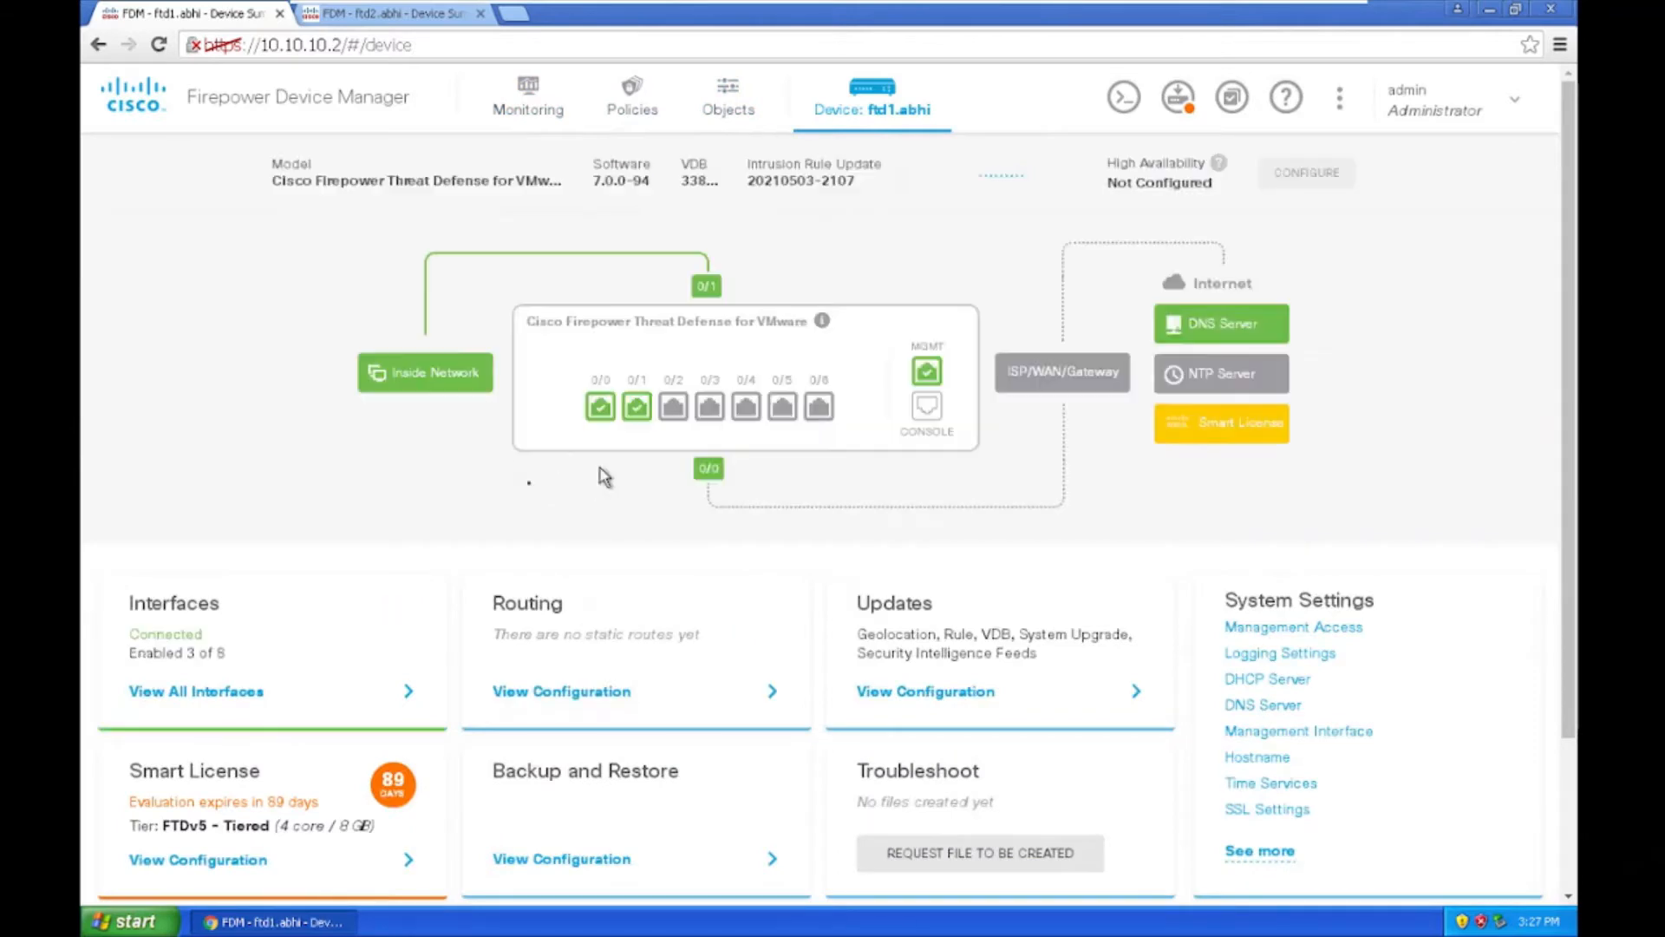
# Step: Open ftd1.abhi's Interfaces list and review its pending changes
pyautogui.click(193, 716)
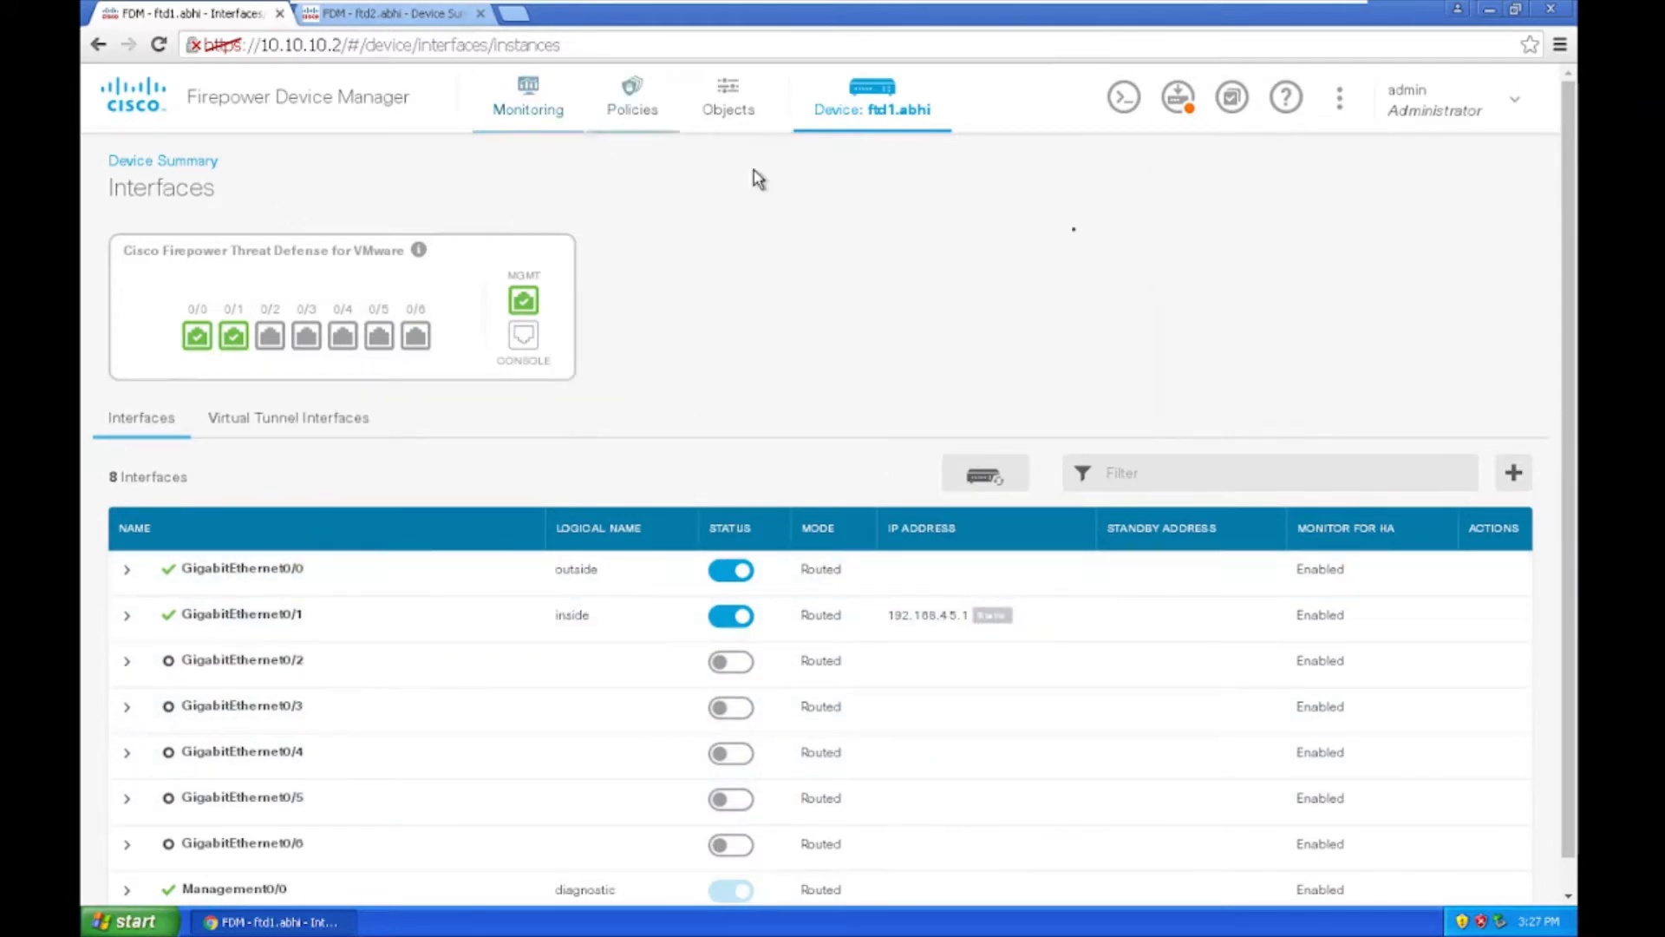
pyautogui.click(1177, 98)
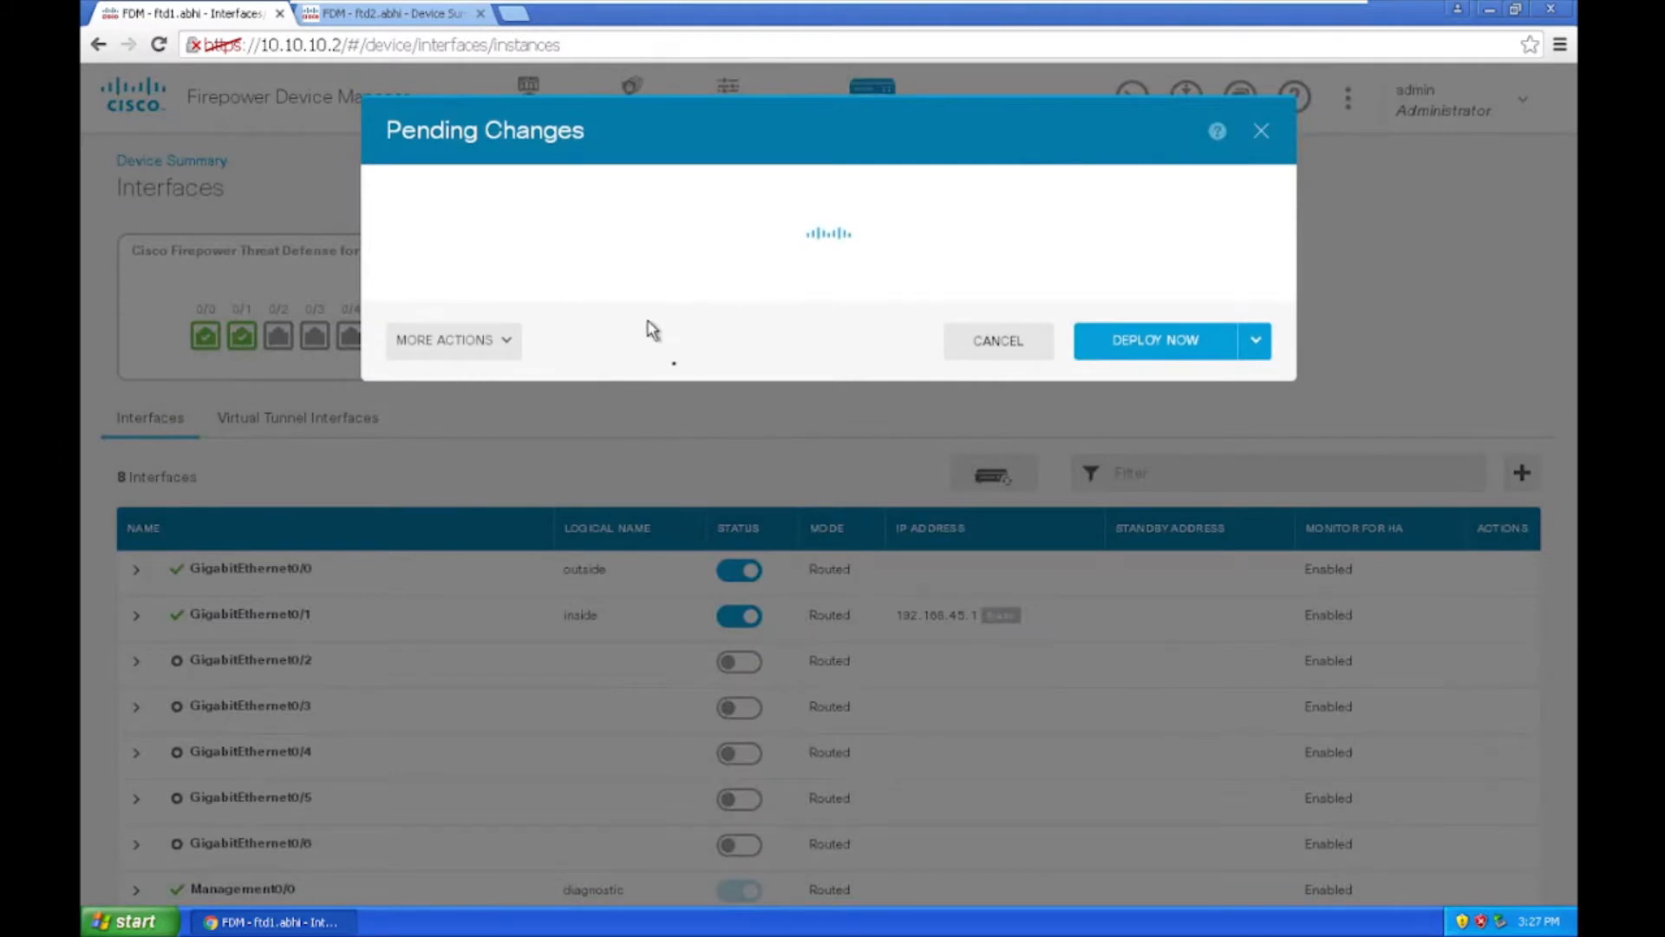
pyautogui.scroll(-15, 836, 501)
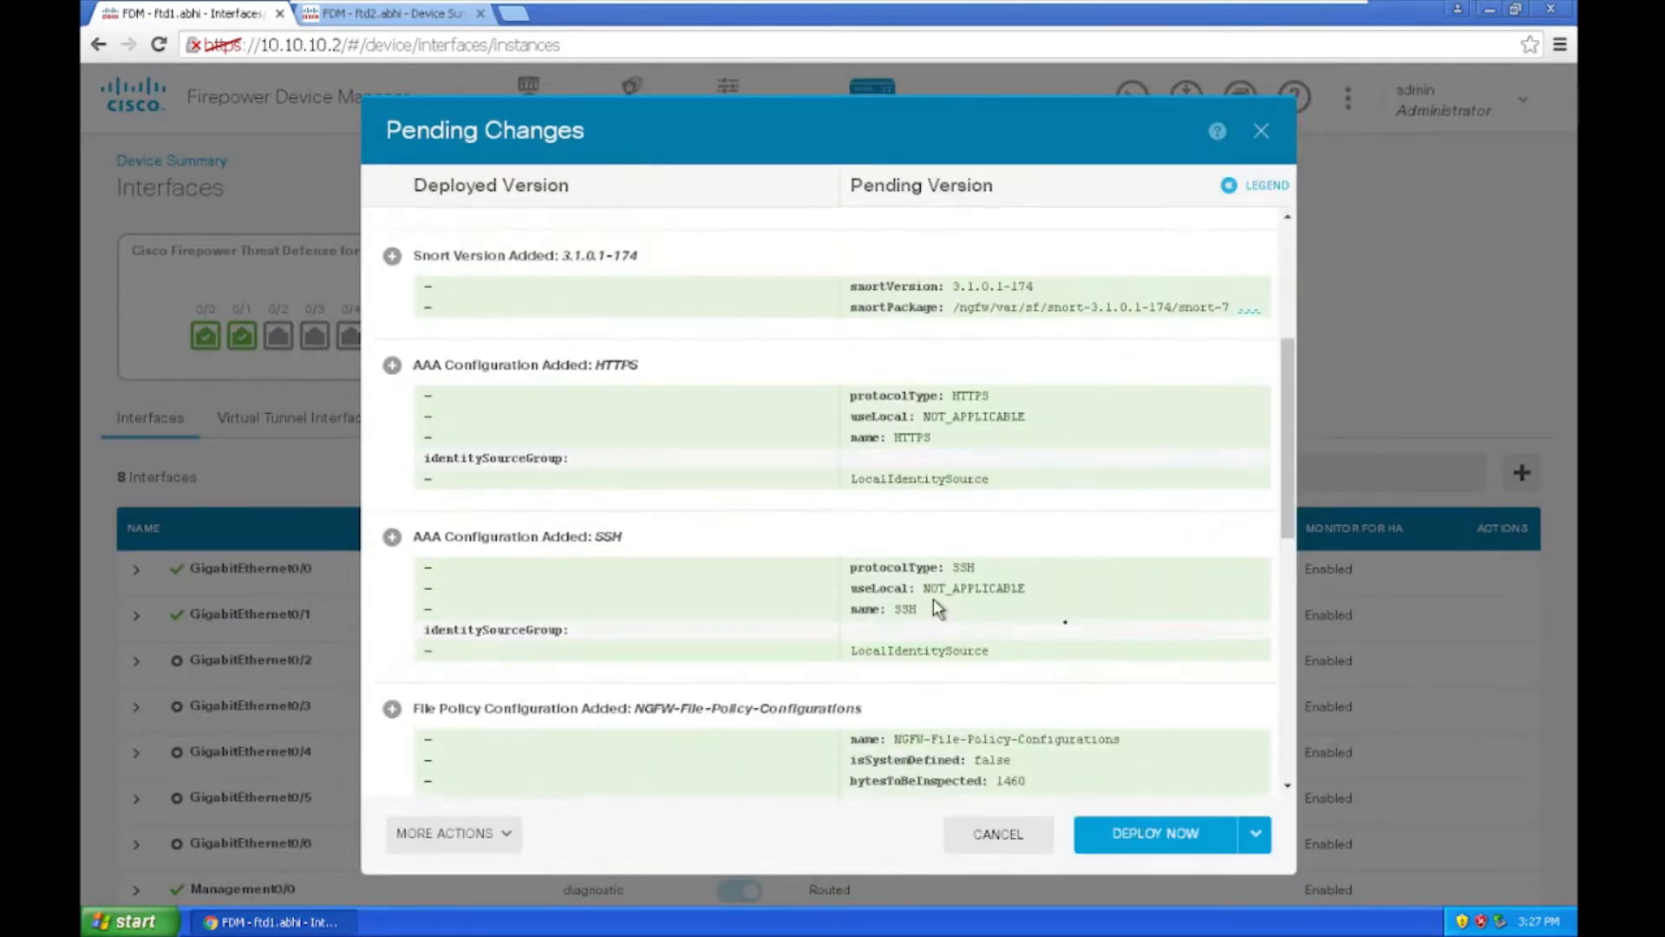
pyautogui.scroll(-5, 910, 559)
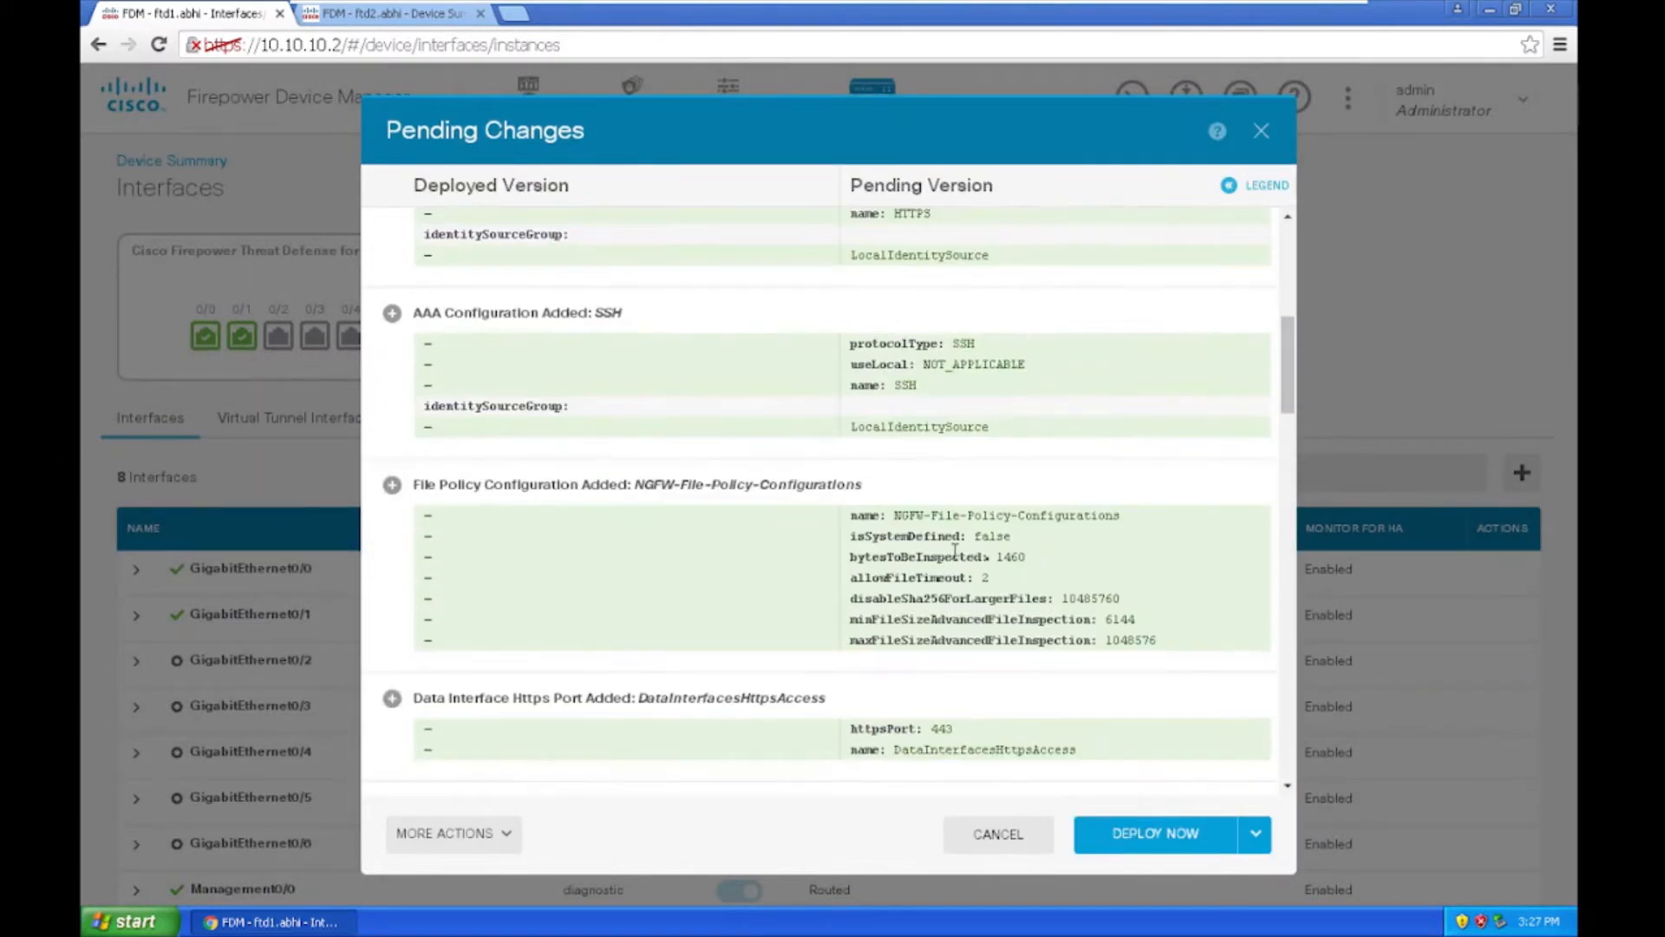
pyautogui.scroll(-3, 957, 537)
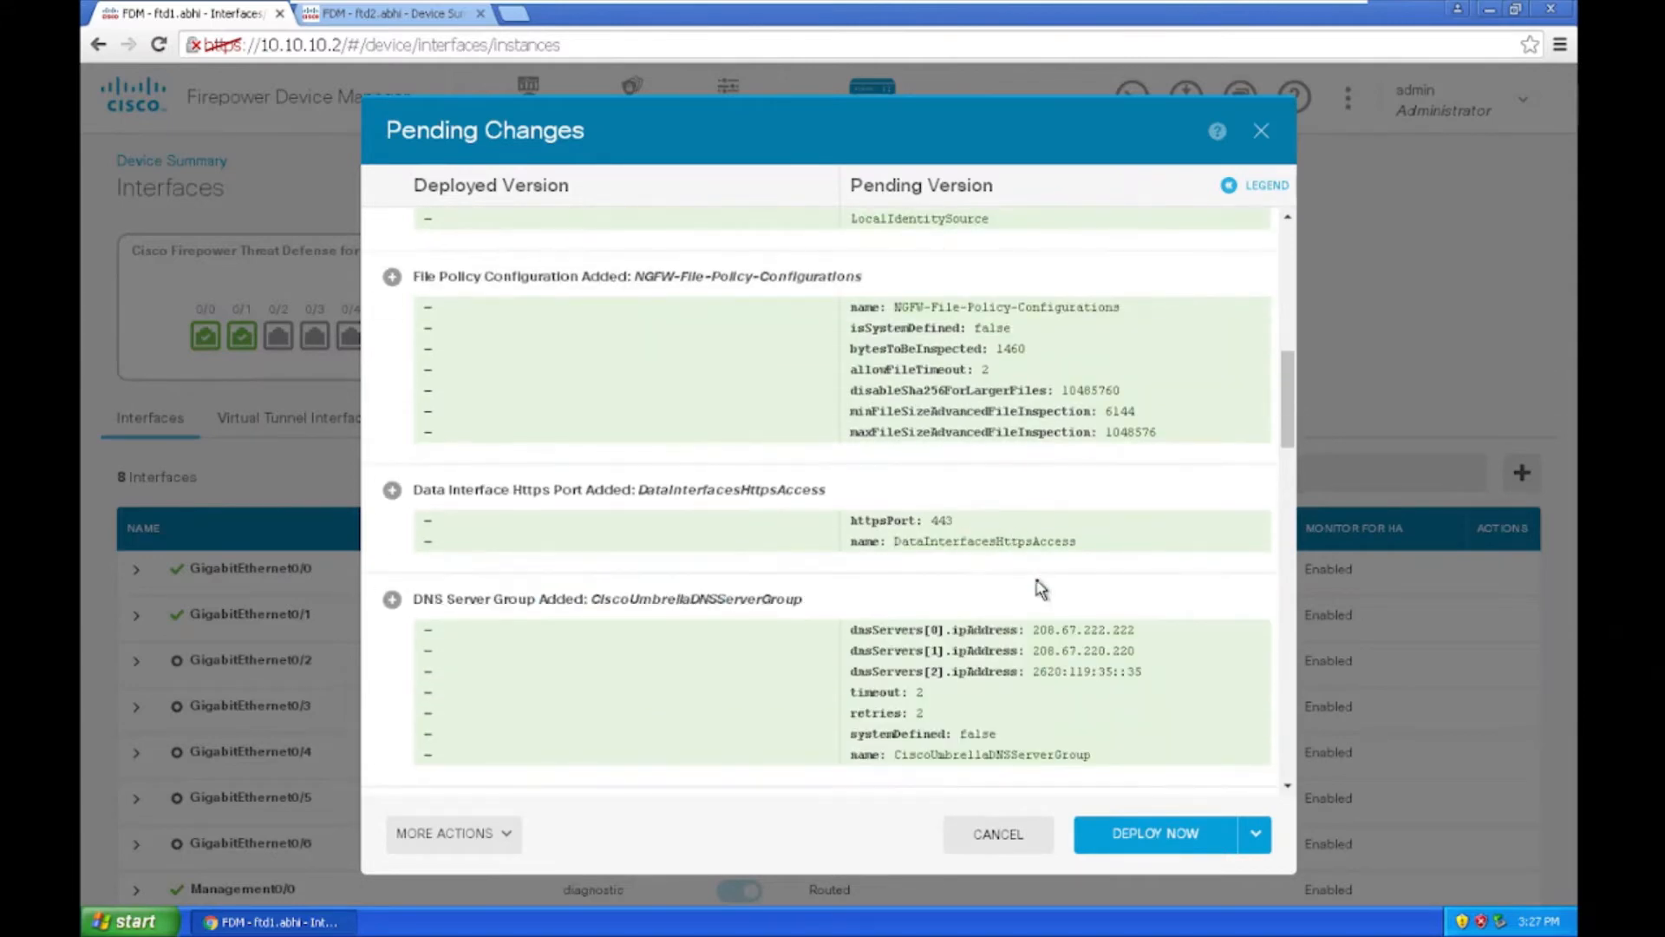
pyautogui.scroll(-1, 1040, 589)
pyautogui.scroll(8, 982, 501)
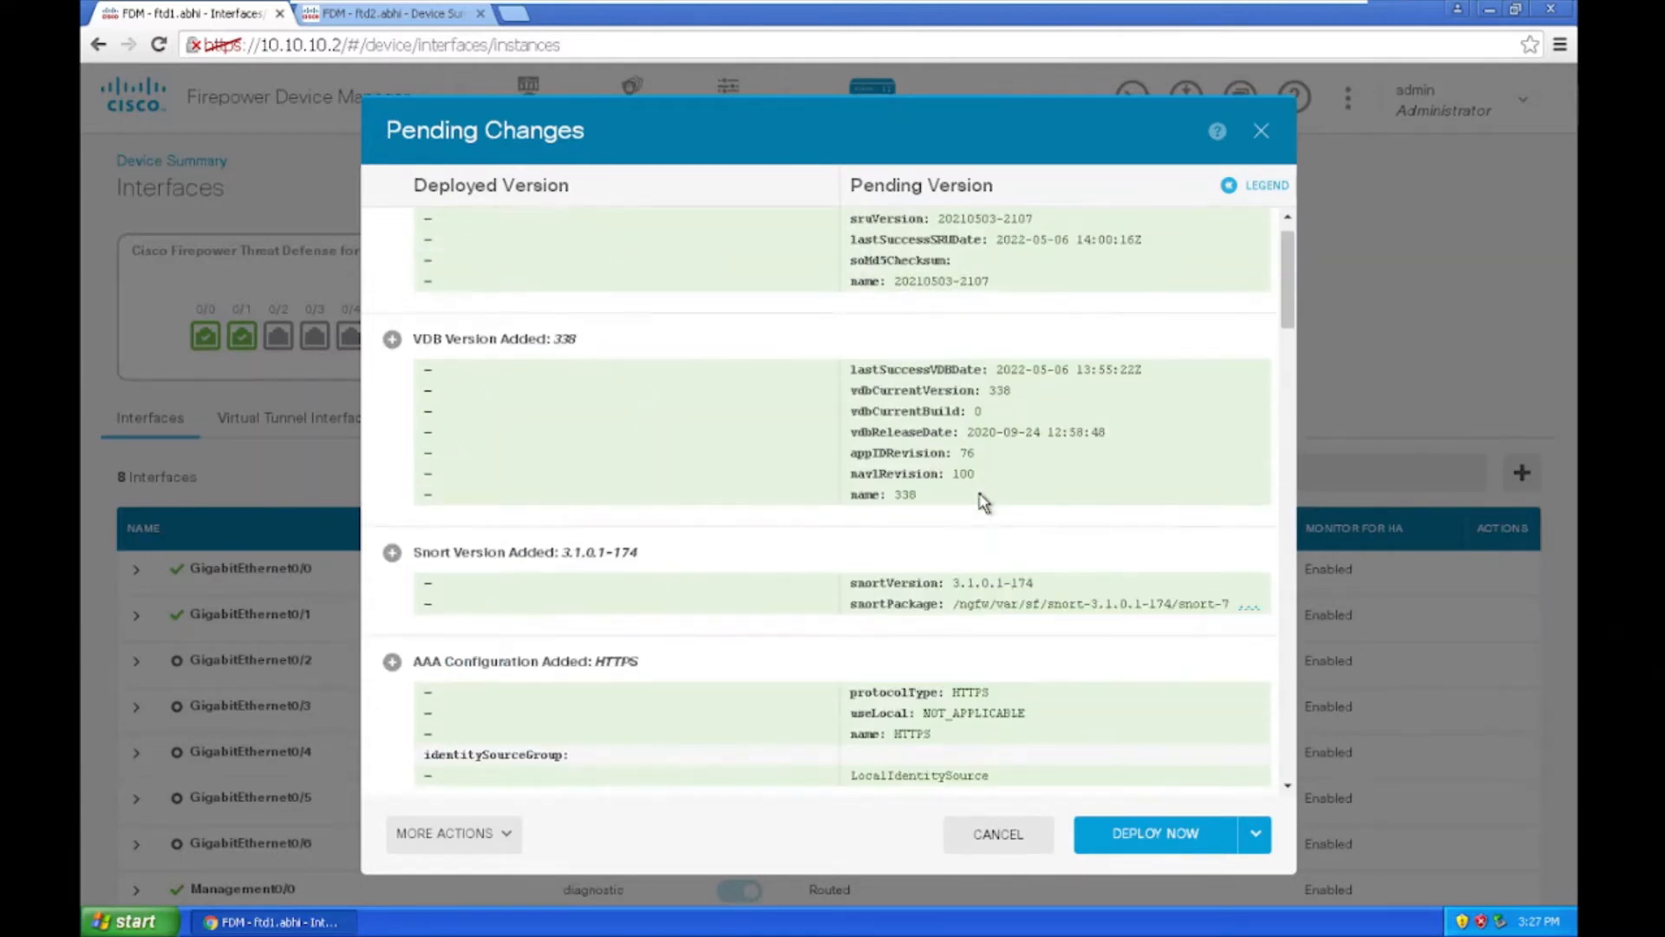
pyautogui.scroll(-12, 961, 528)
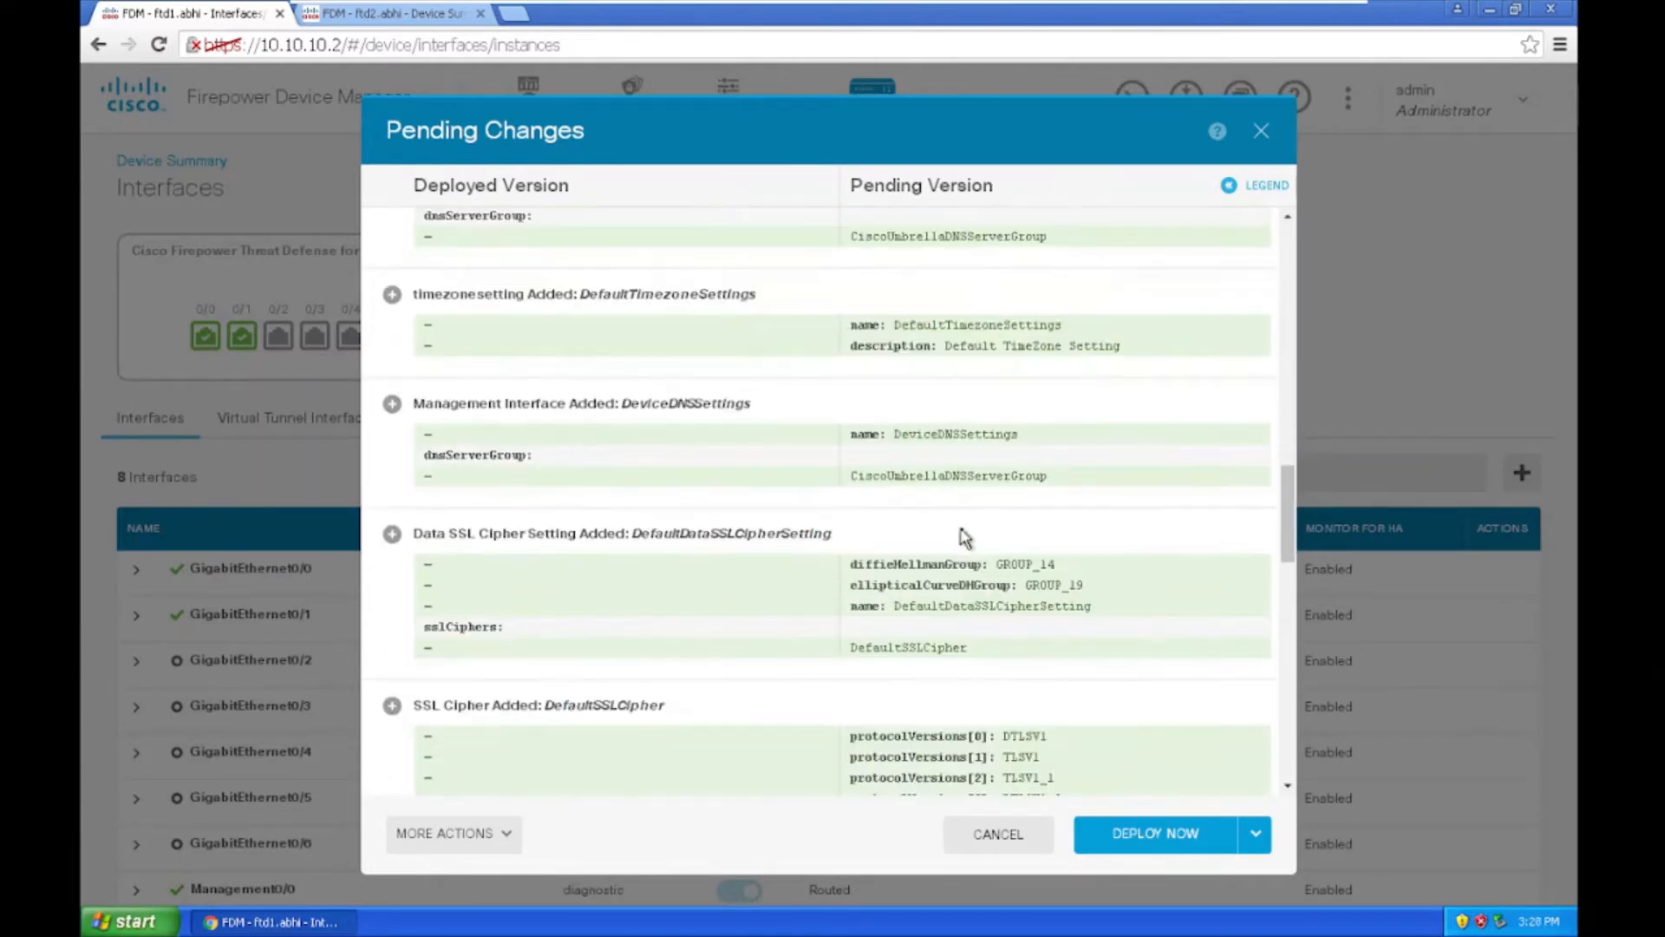
pyautogui.scroll(-4, 961, 527)
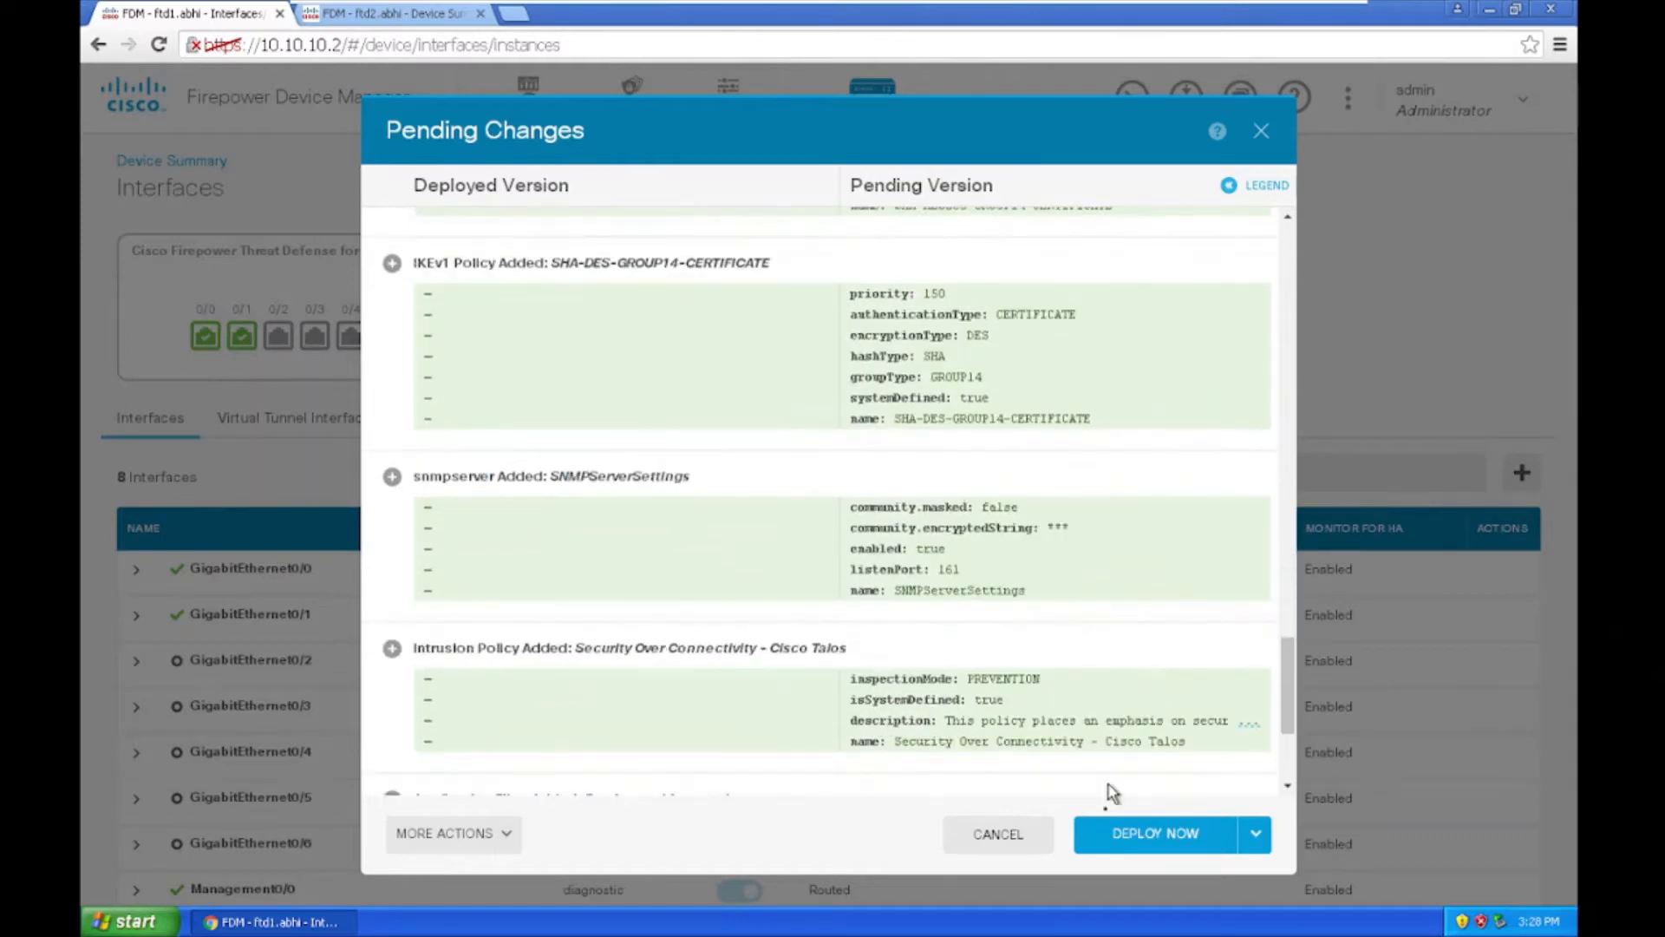
# Step: Deploy the pending changes to ftd1.abhi now and close the summary
pyautogui.click(1150, 837)
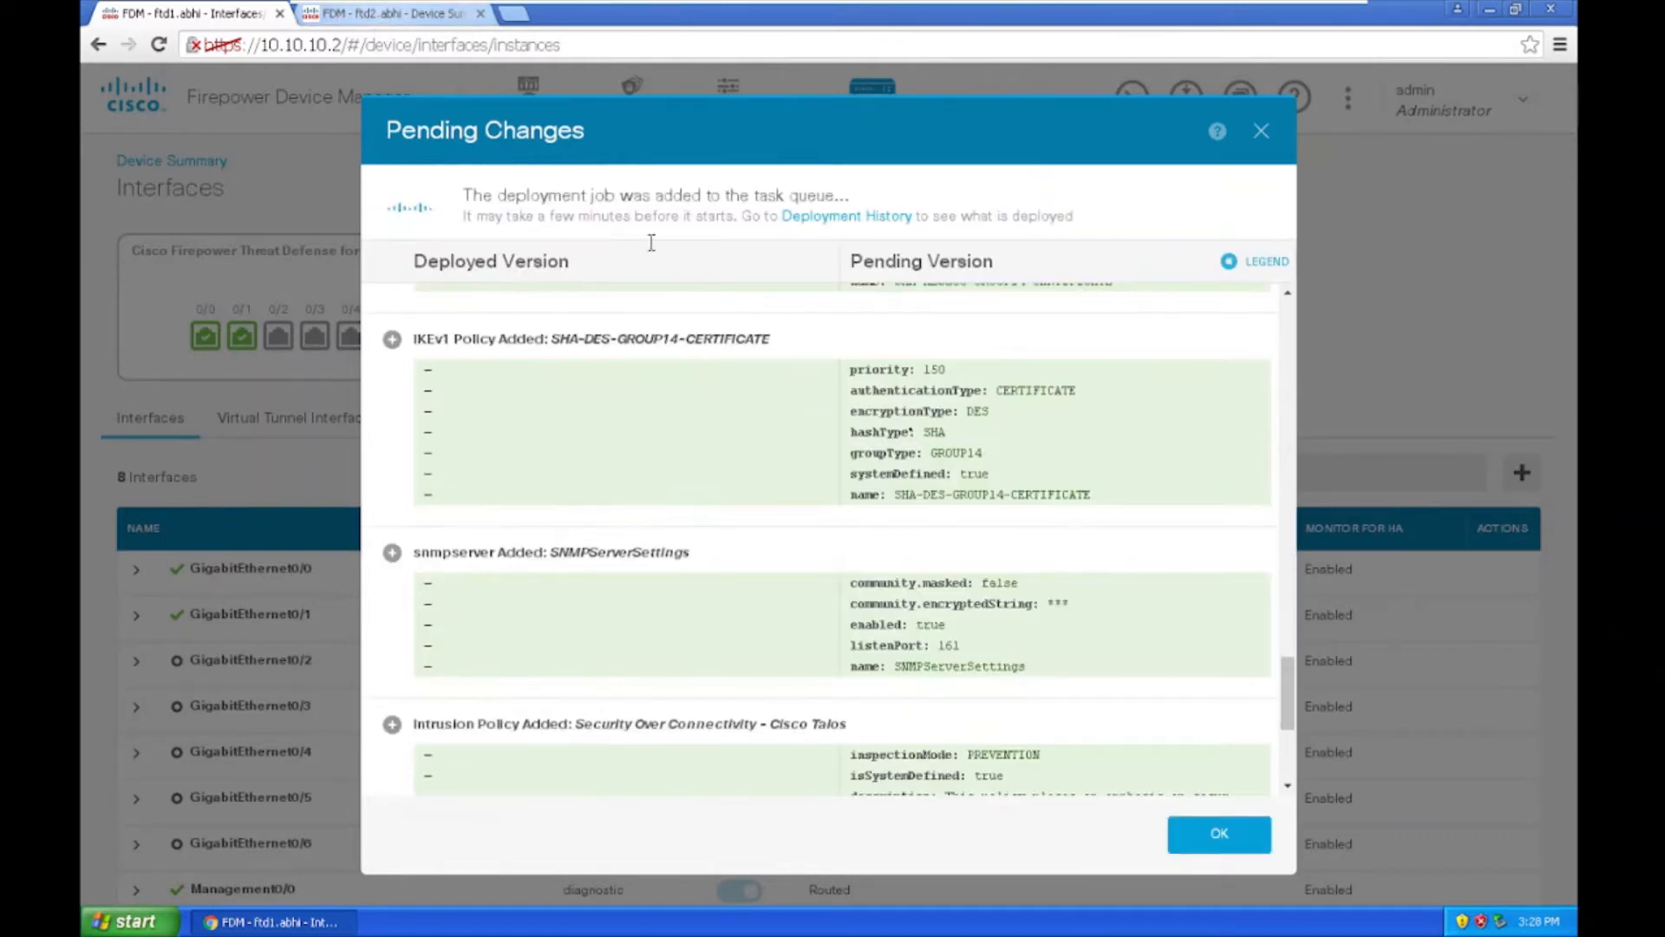
pyautogui.scroll(-4, 1090, 685)
pyautogui.scroll(10, 1075, 664)
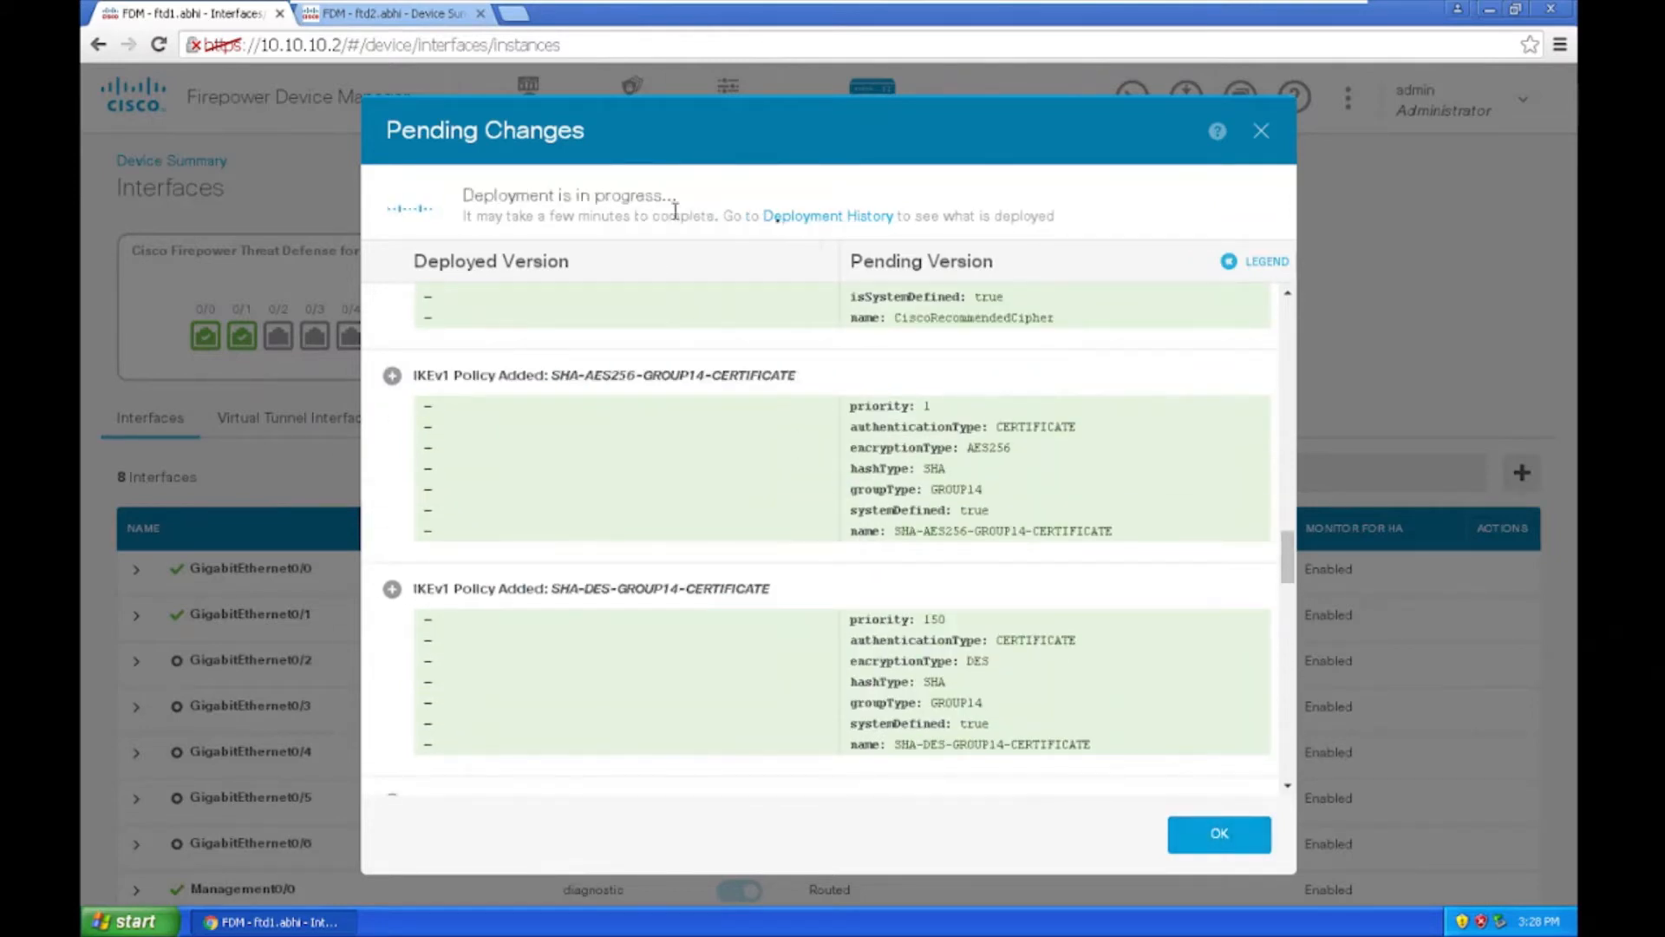
pyautogui.click(1235, 847)
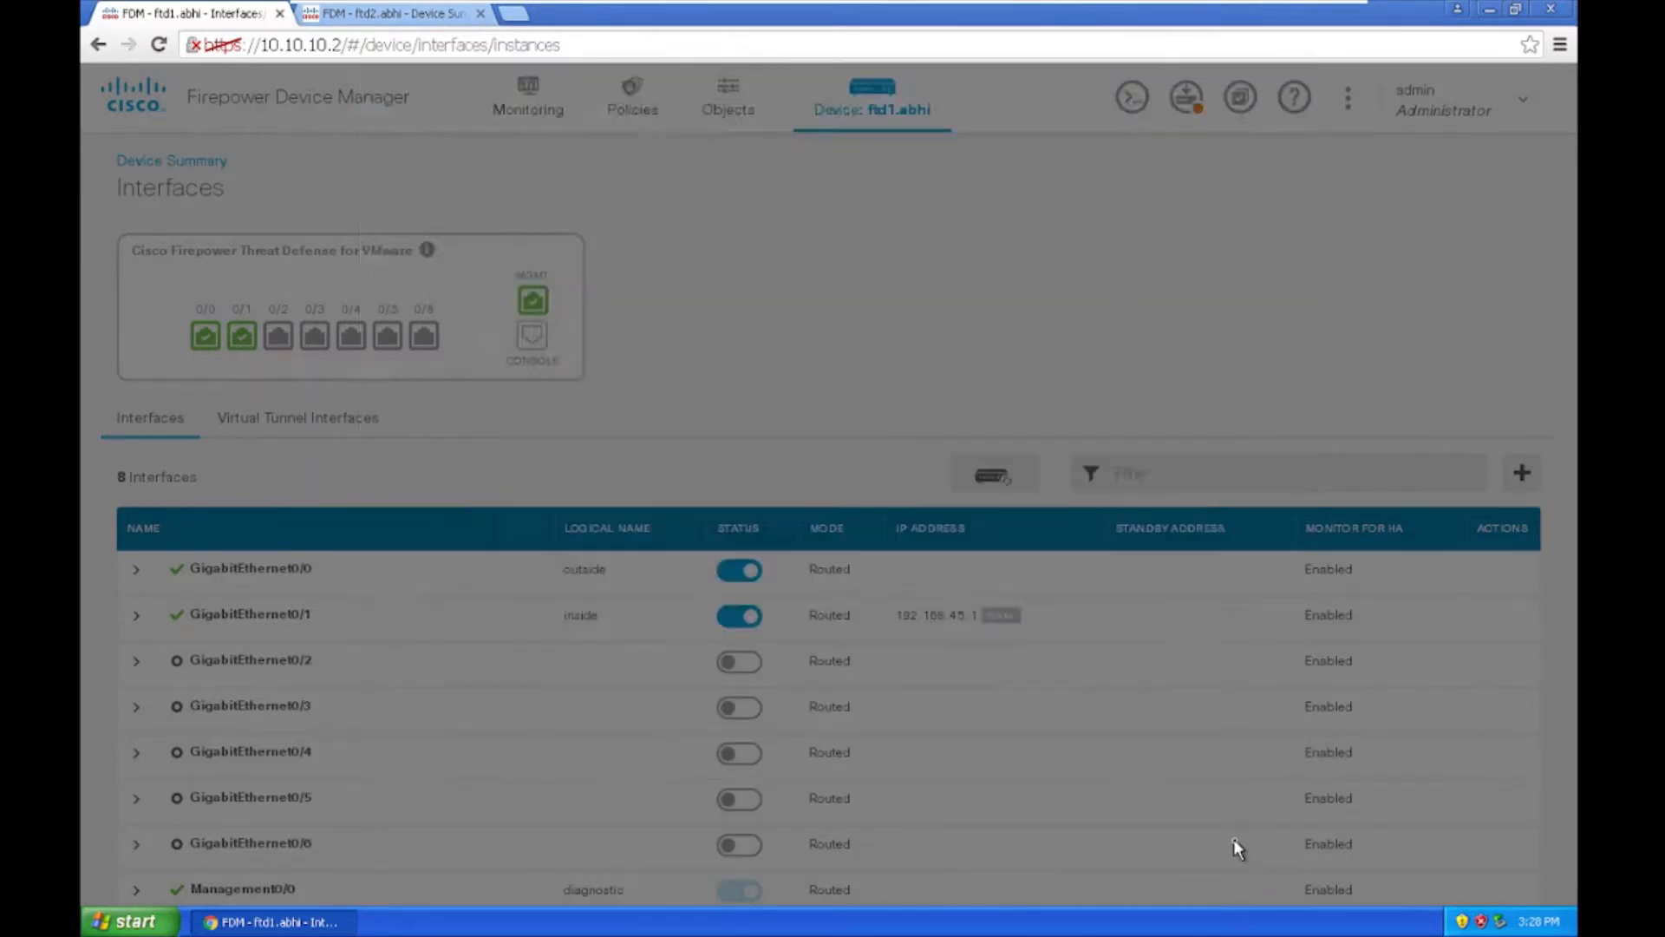
# Step: Switch to the ftd2.abhi device summary page
pyautogui.click(342, 13)
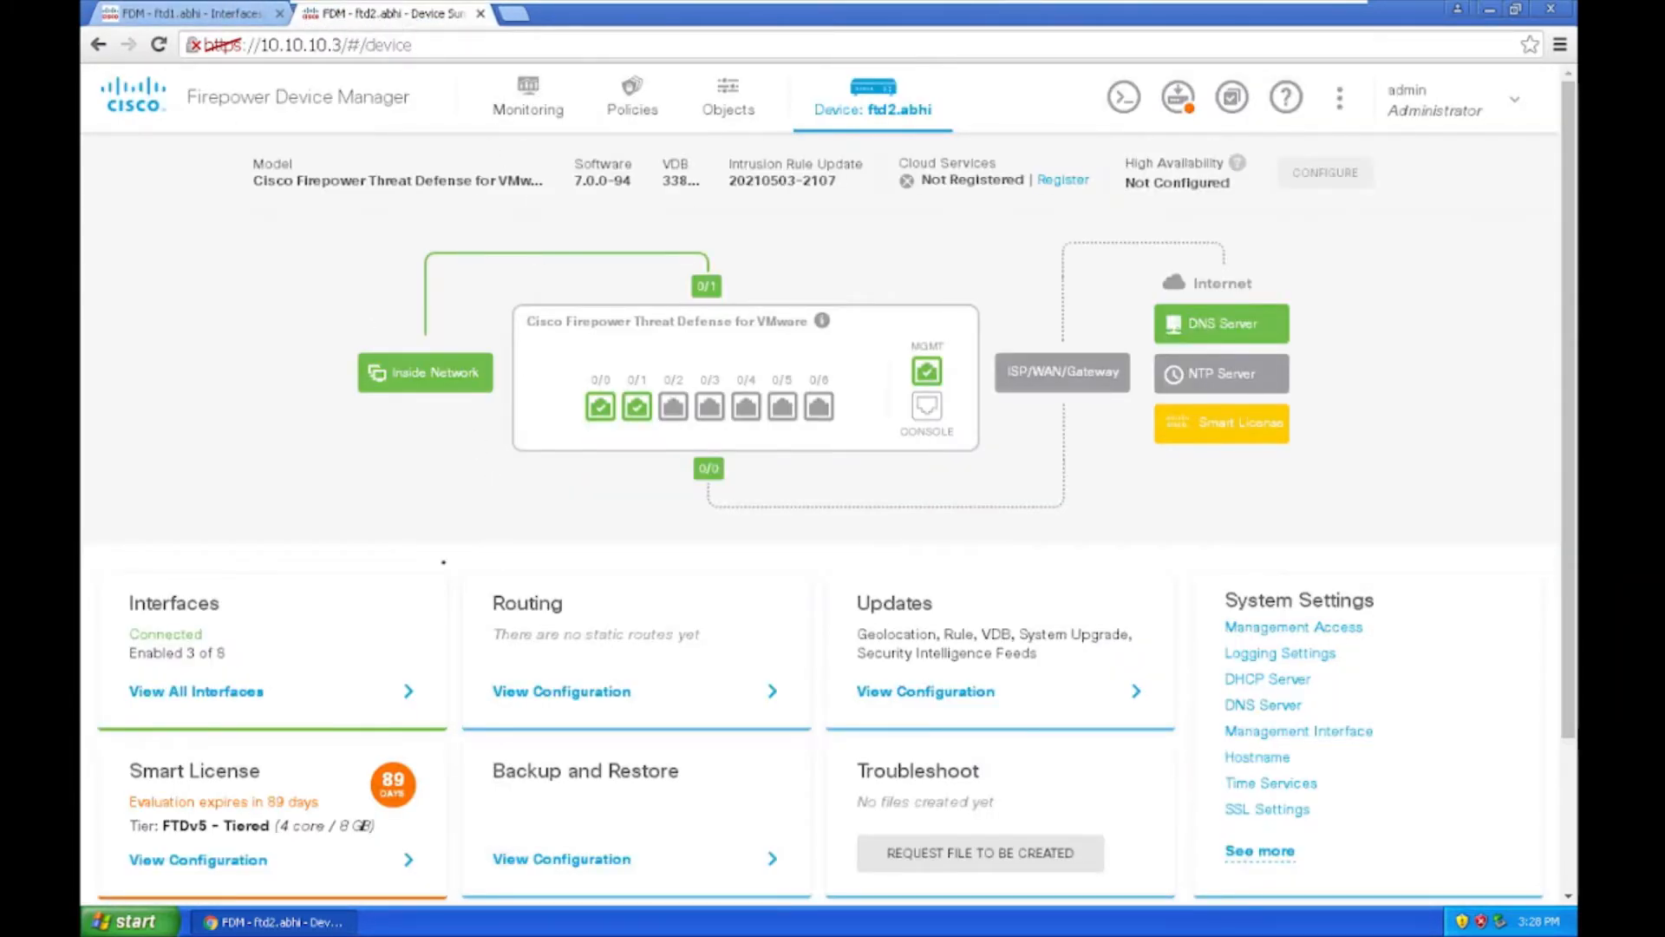
pyautogui.scroll(-2, 356, 694)
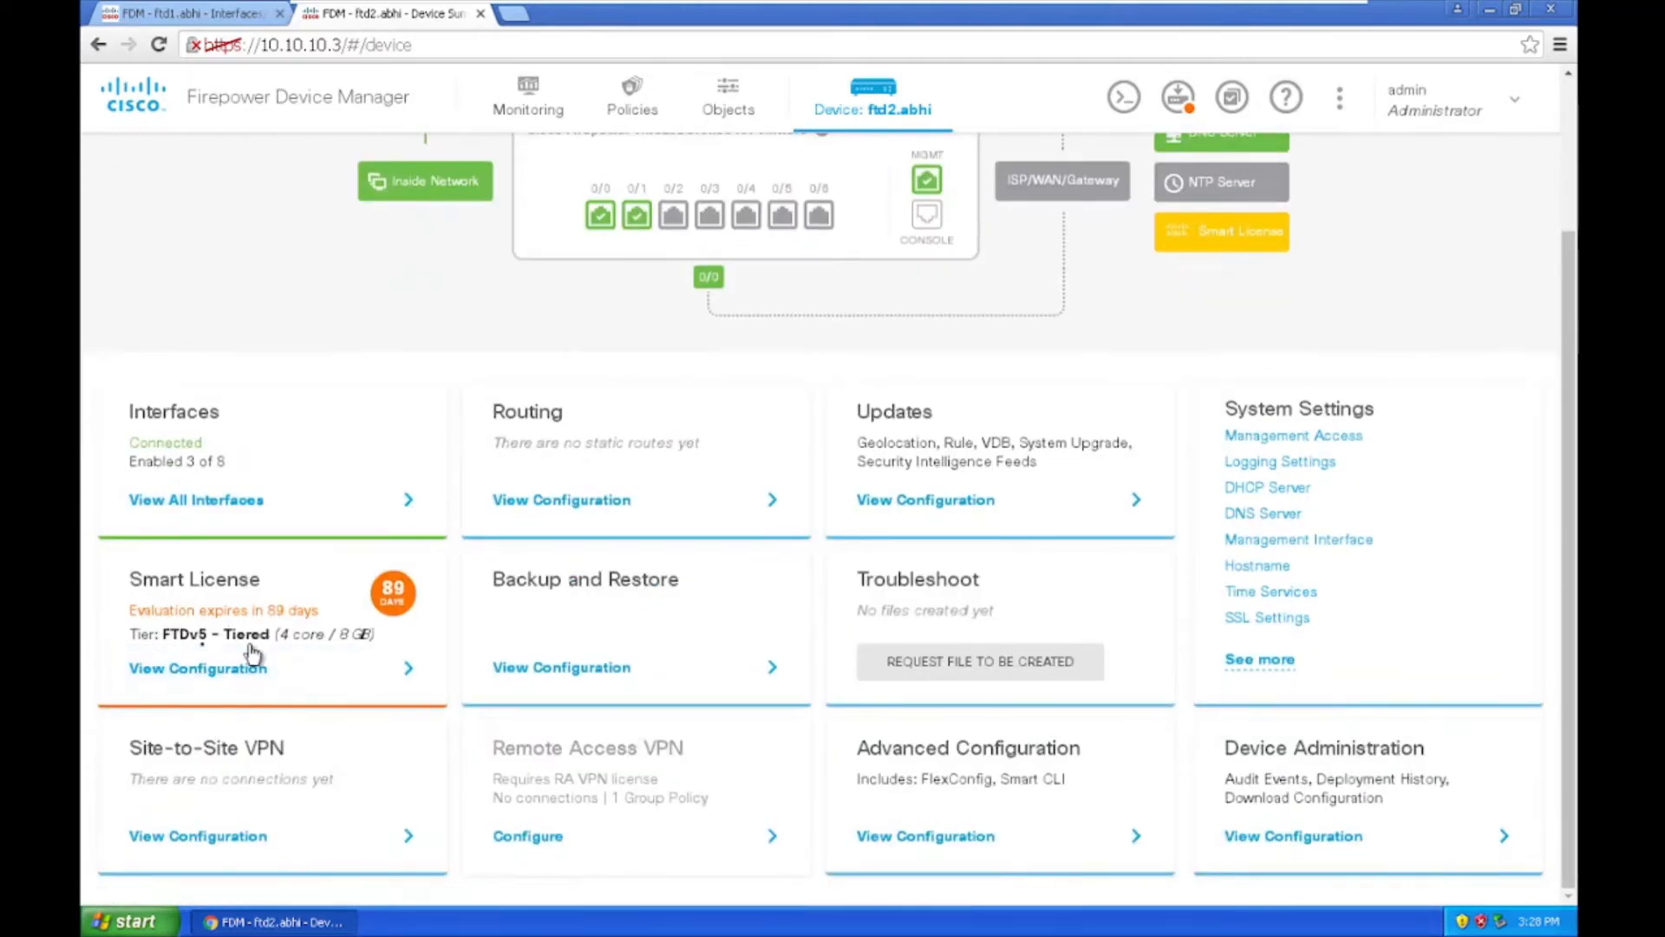
pyautogui.scroll(2, 947, 419)
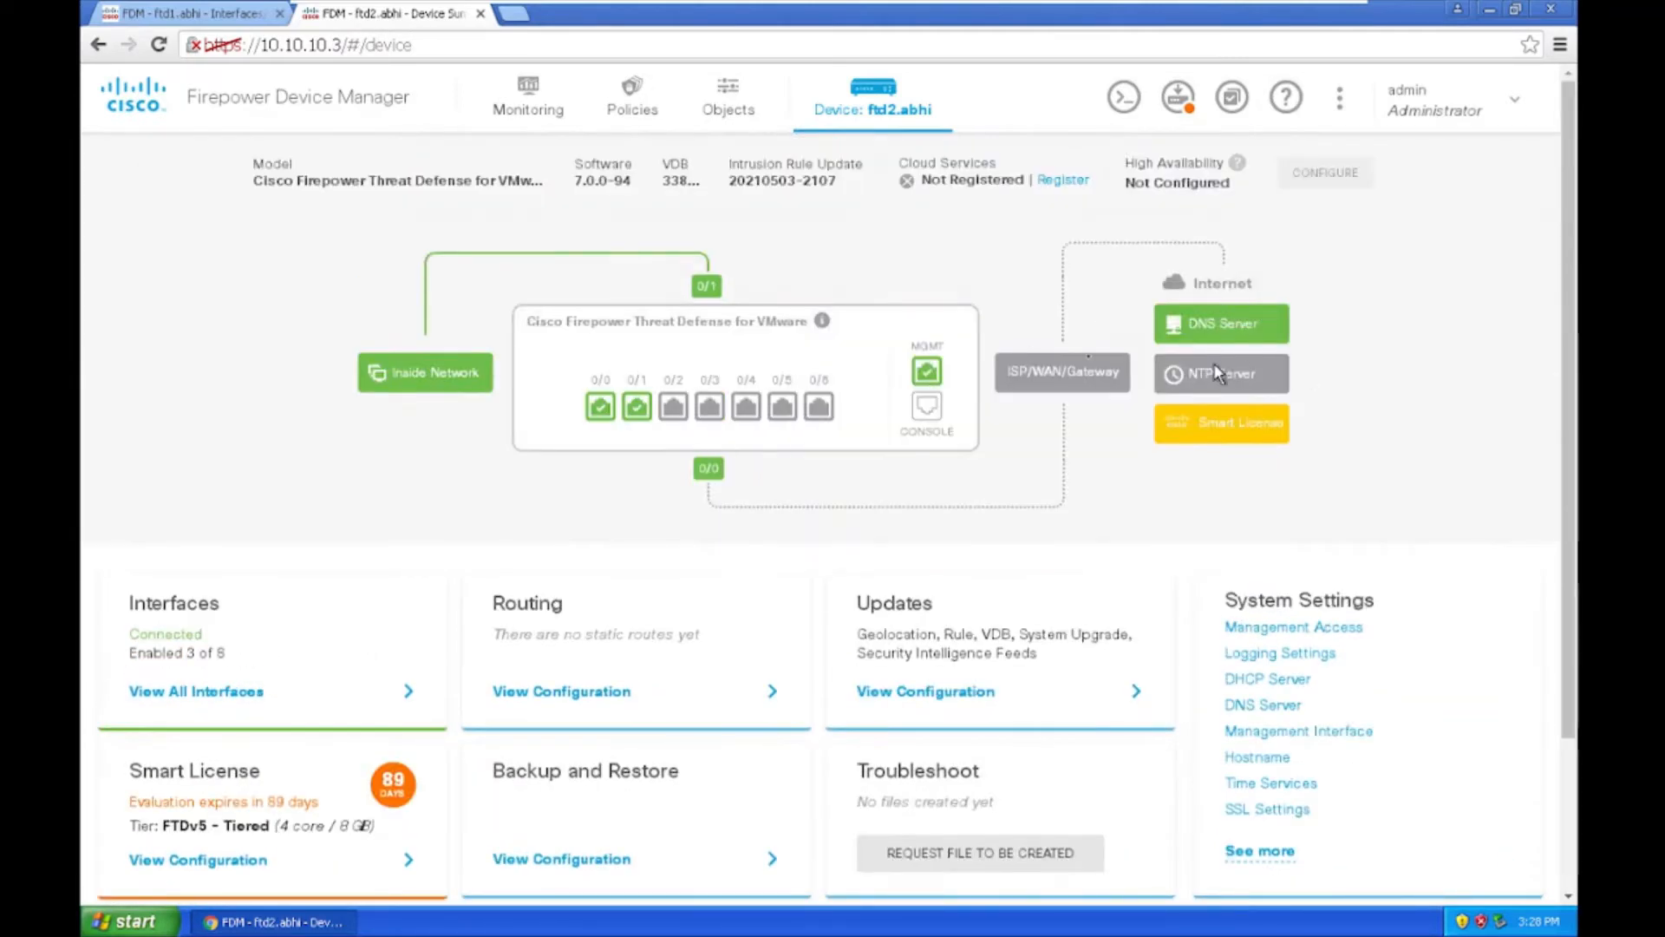
pyautogui.moveTo(928, 379)
# Step: Deploy ftd2.abhi's pending changes now and acknowledge the queued job
pyautogui.click(1177, 97)
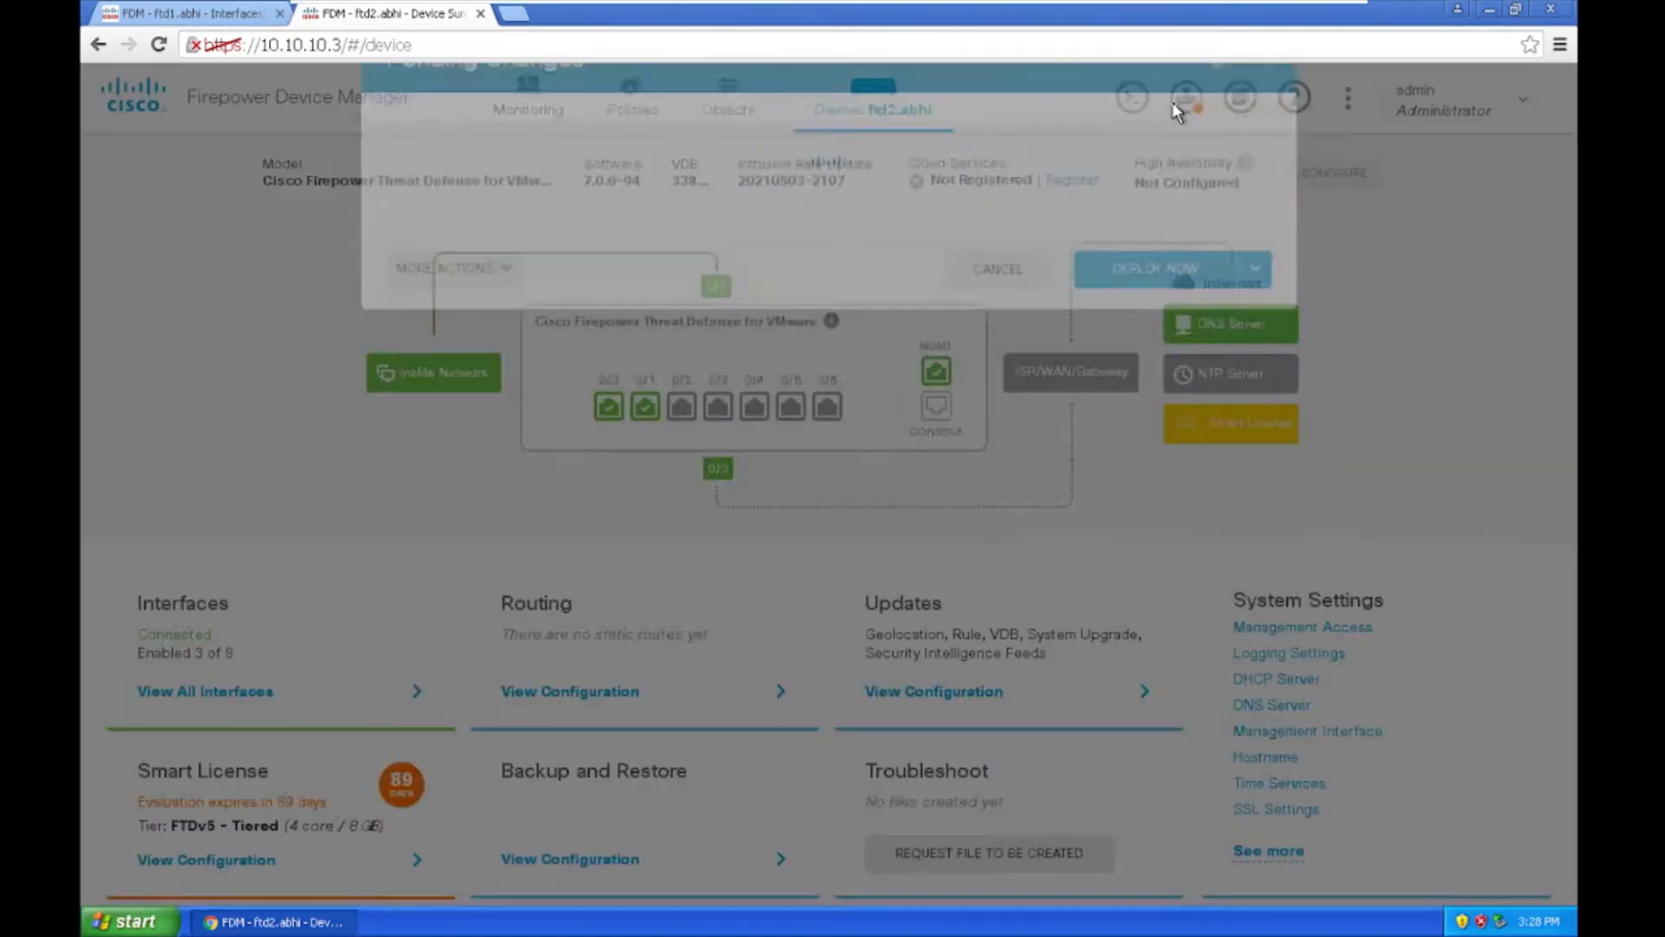
pyautogui.scroll(-15, 763, 403)
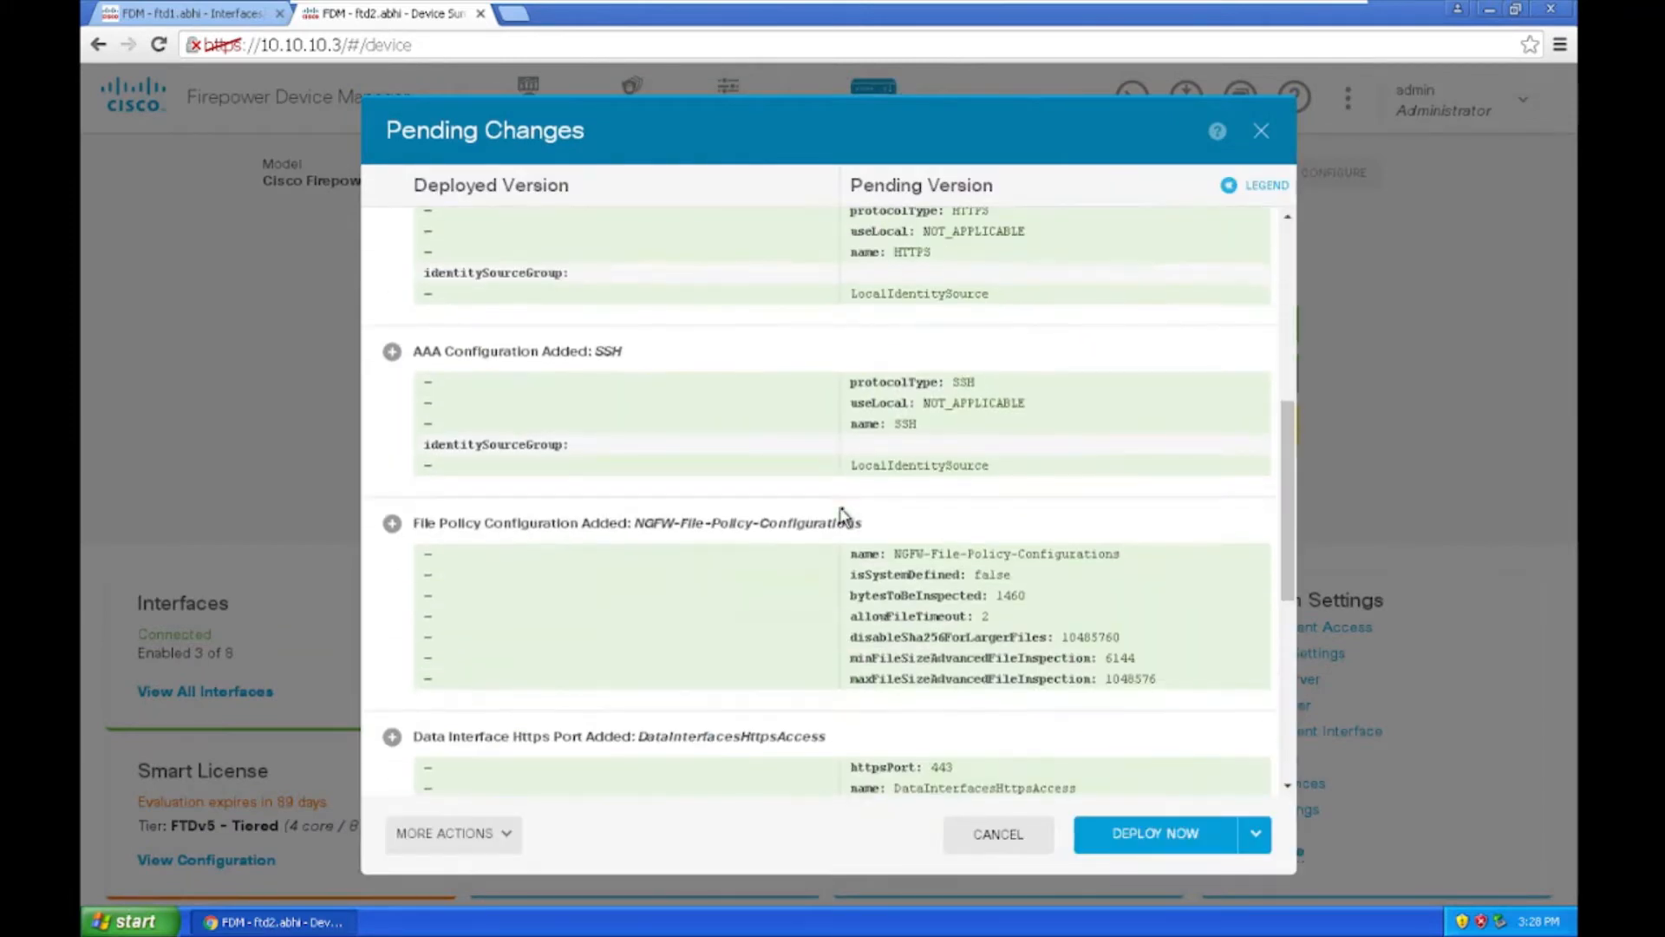
pyautogui.click(1147, 824)
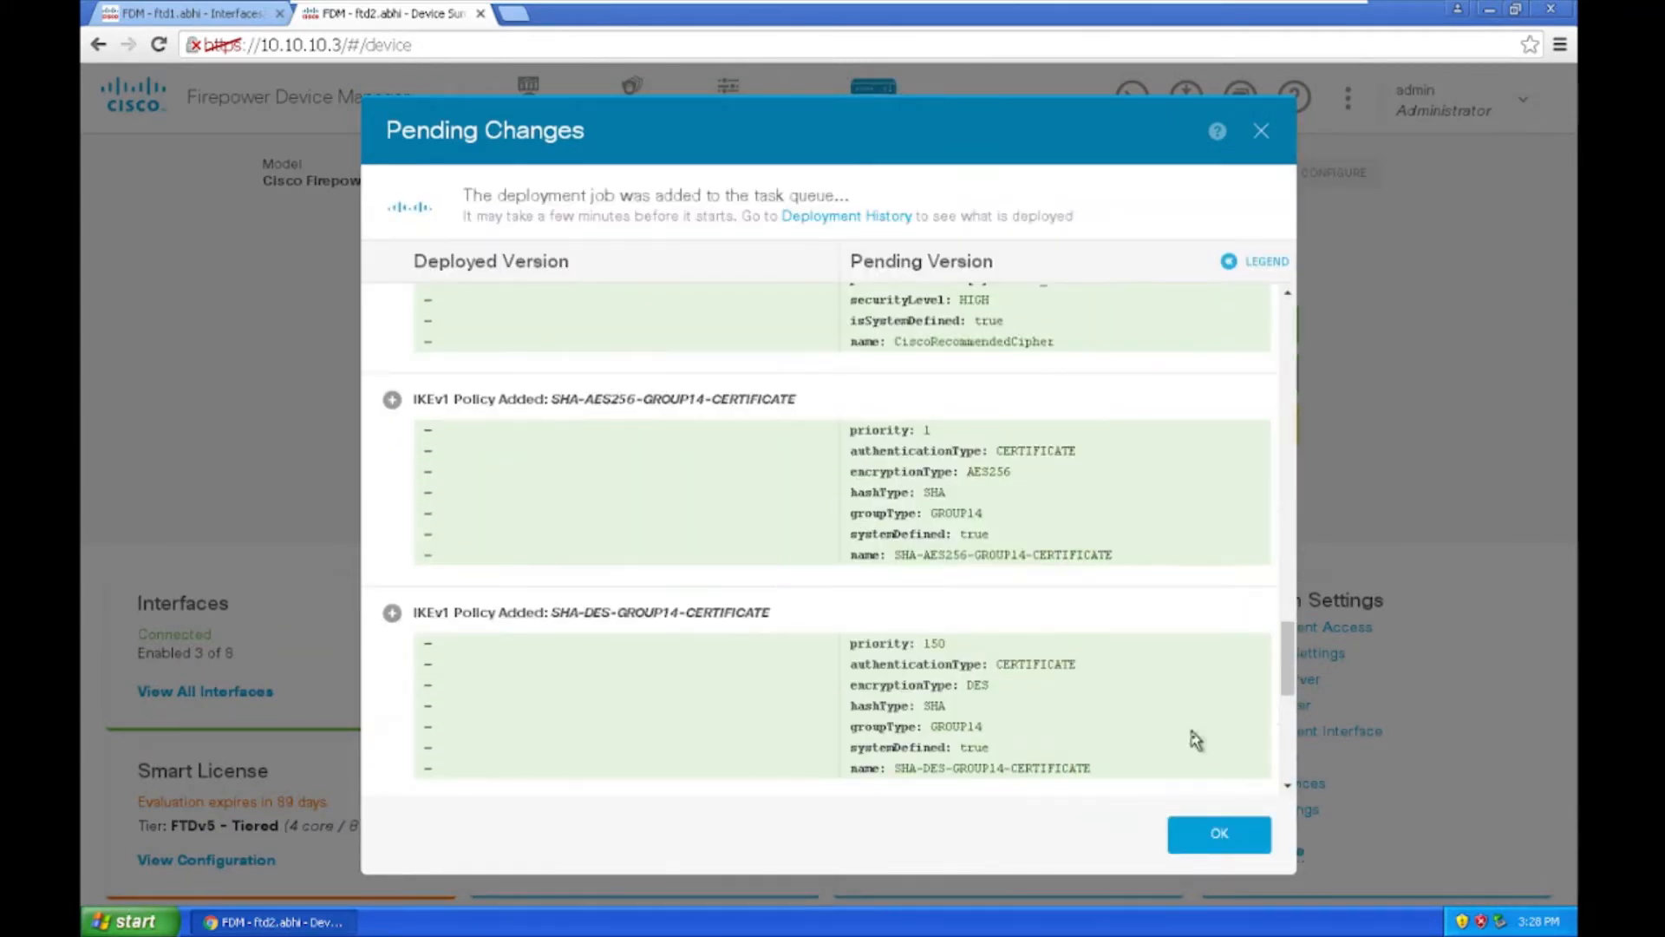
pyautogui.click(1214, 831)
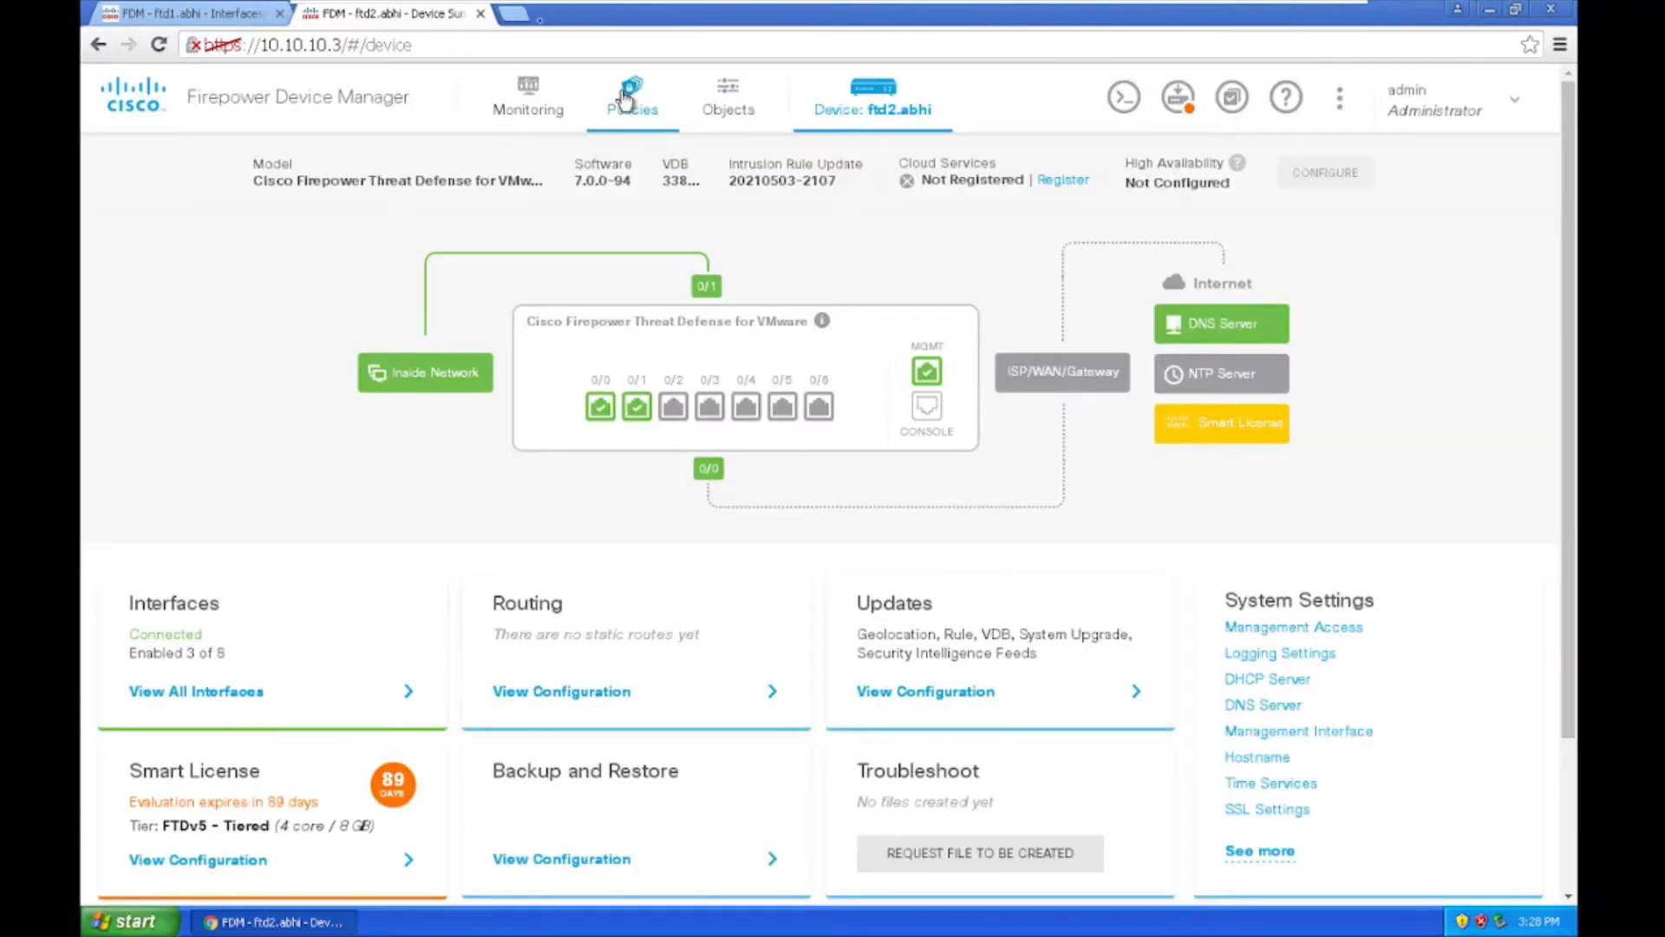
# Step: Open the FMC login at 10.10.10.5 in a new tab and log in as admin
pyautogui.click(515, 15)
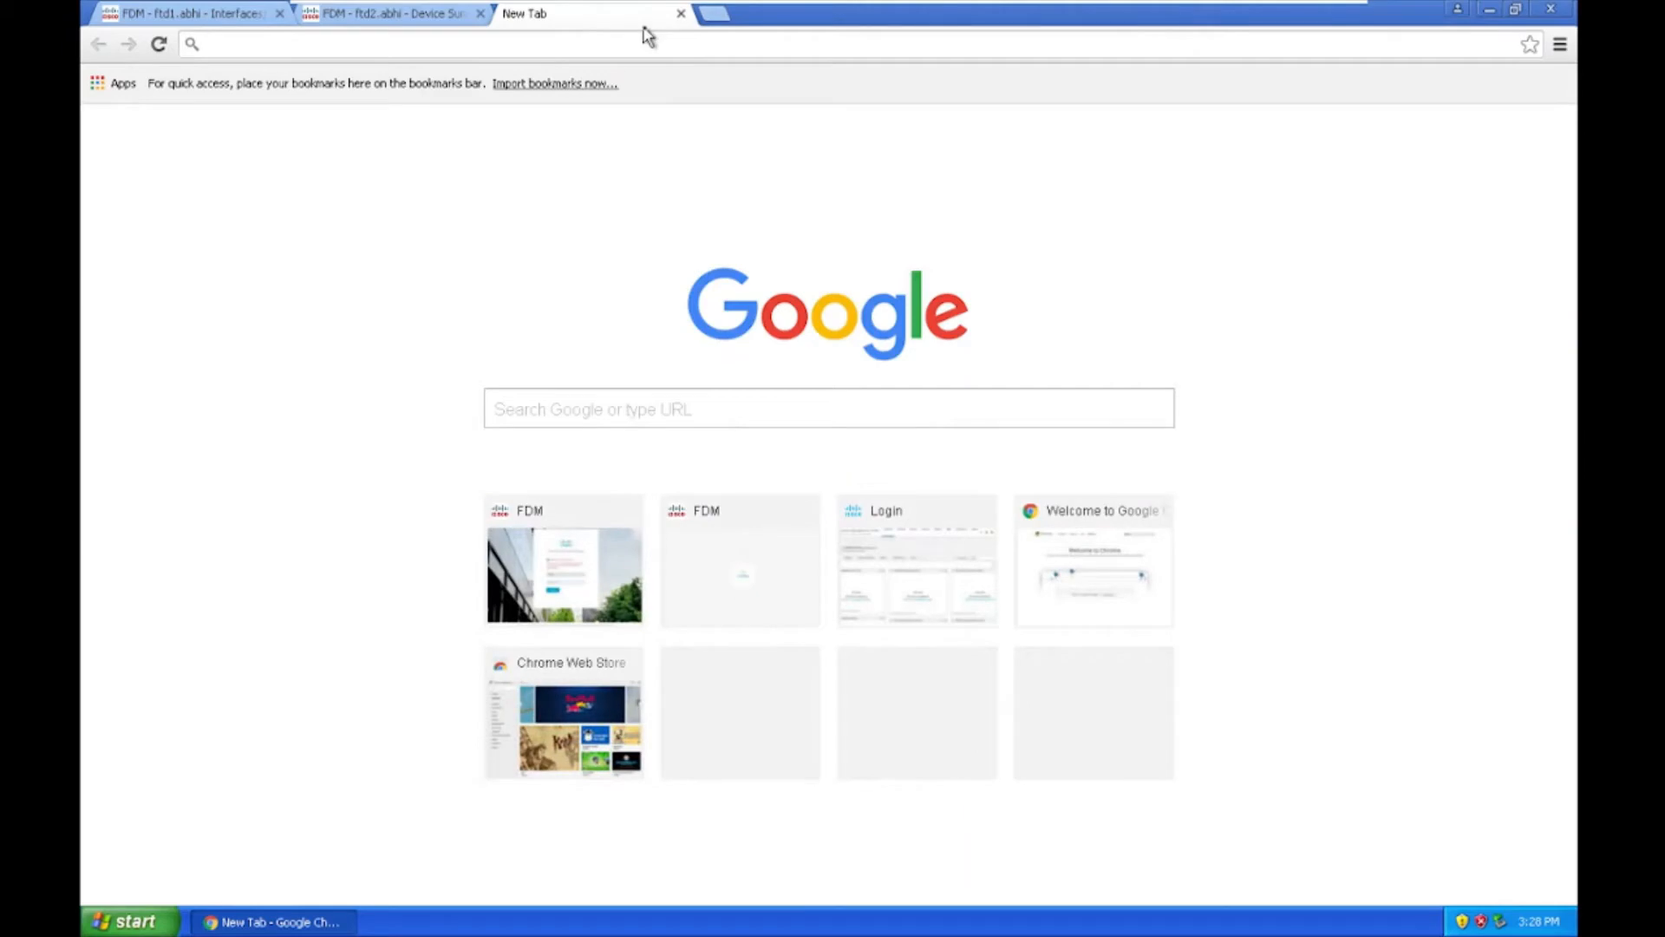
pyautogui.write('10.1')
pyautogui.press('Return')
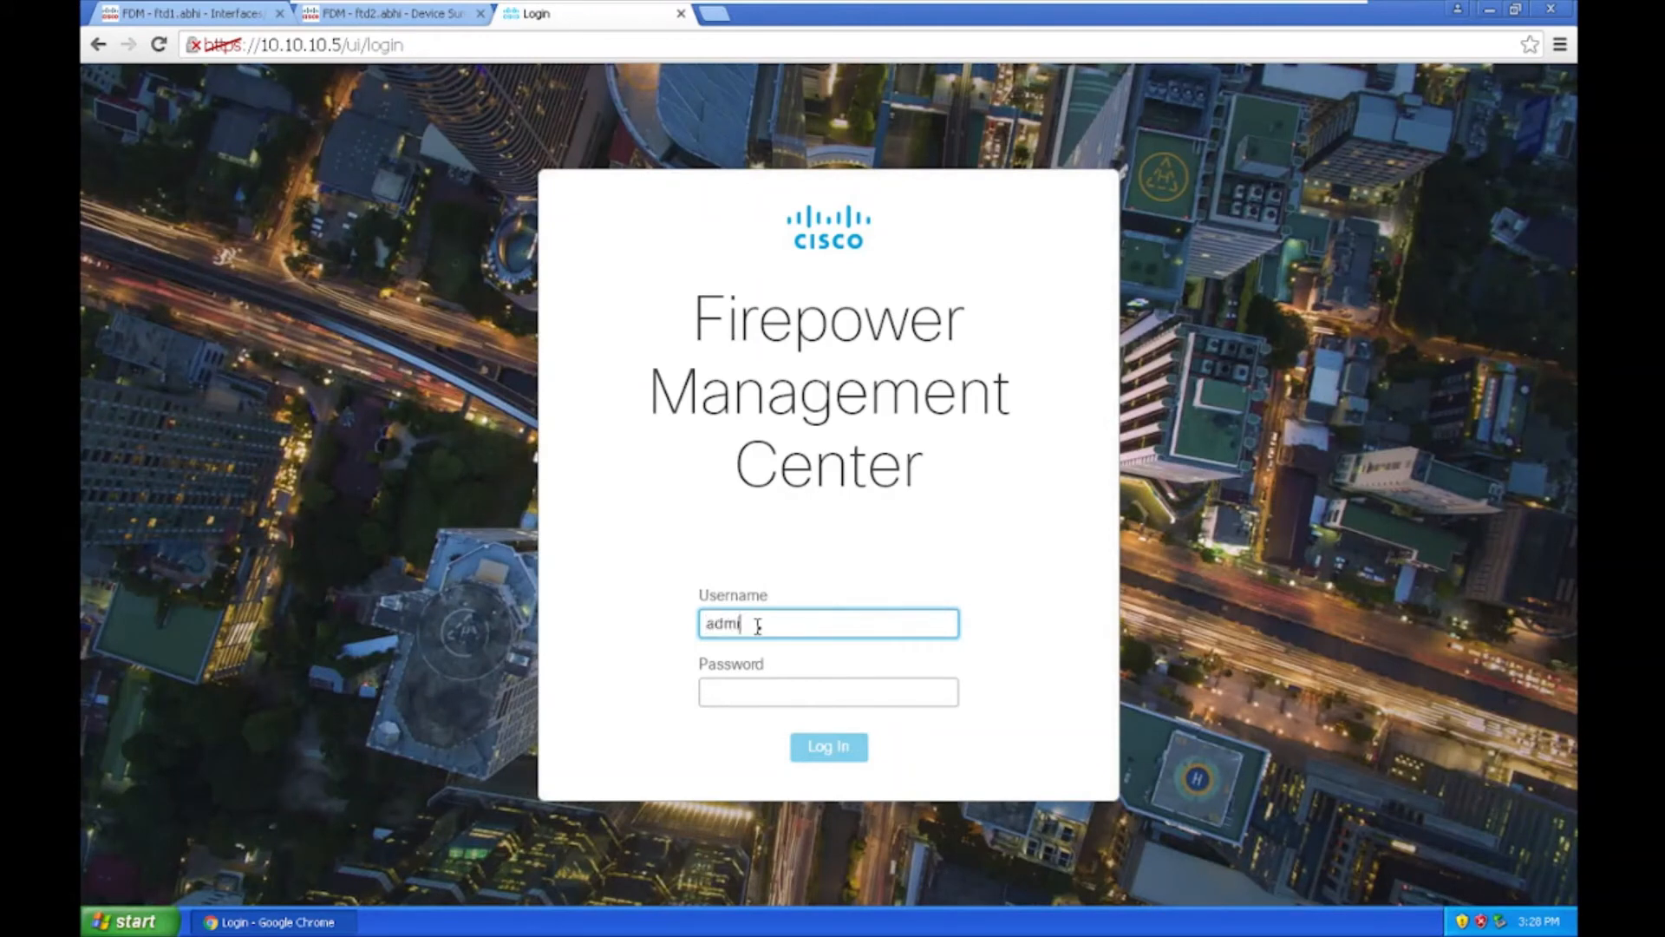
pyautogui.press('Tab')
pyautogui.write('x')
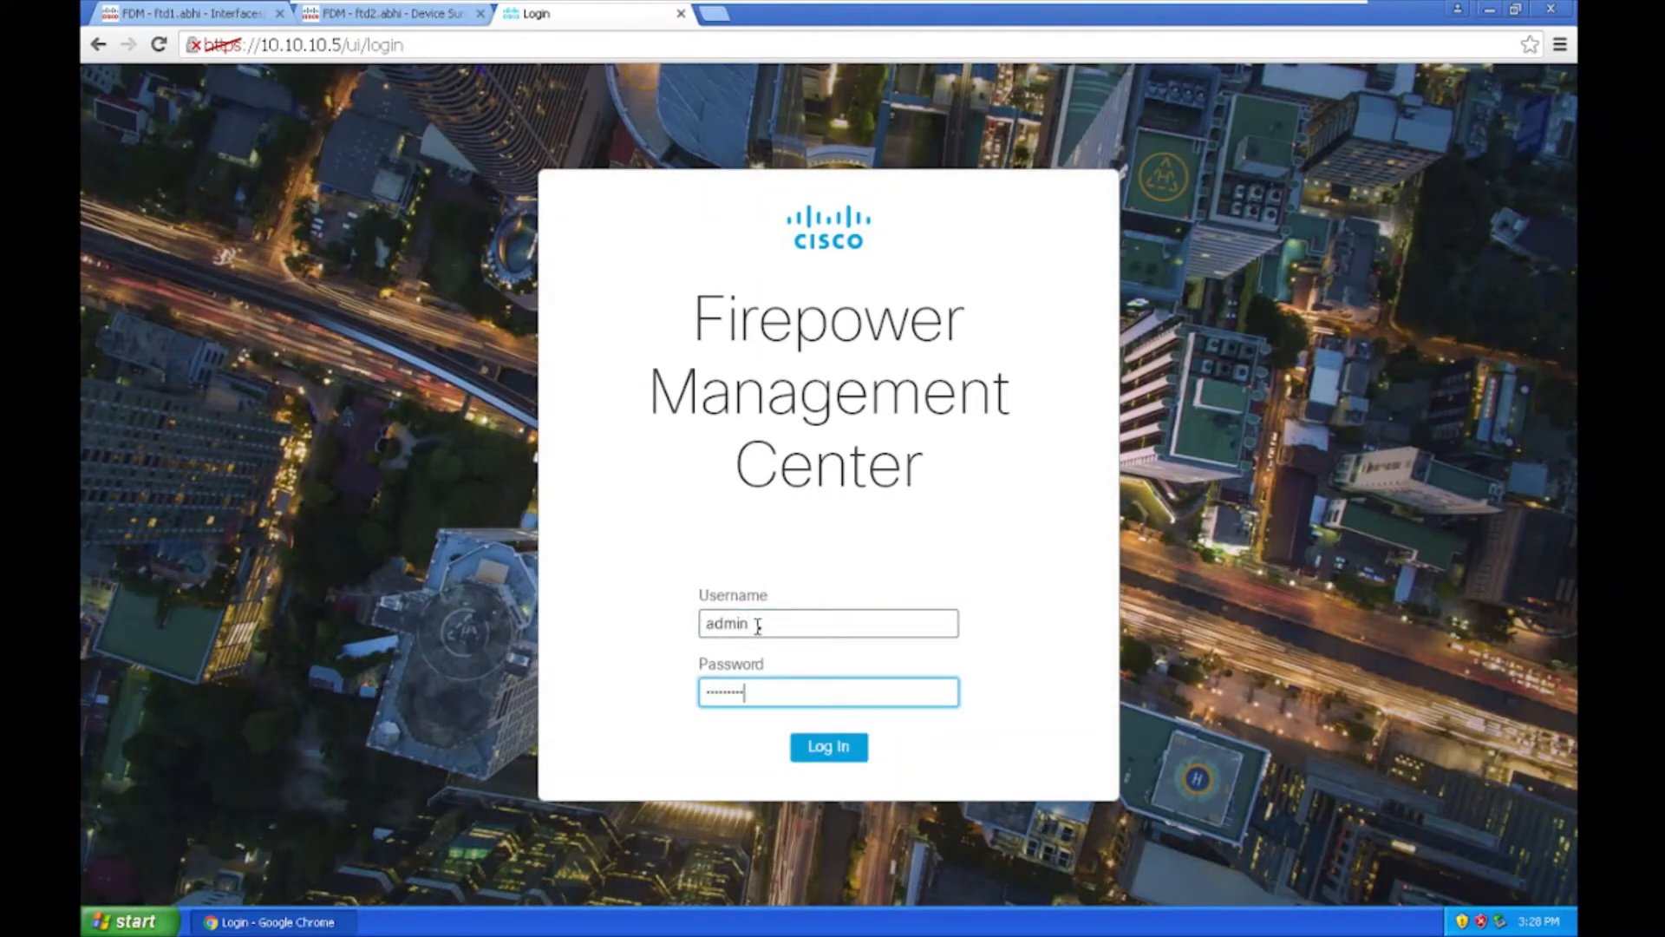
pyautogui.press('Return')
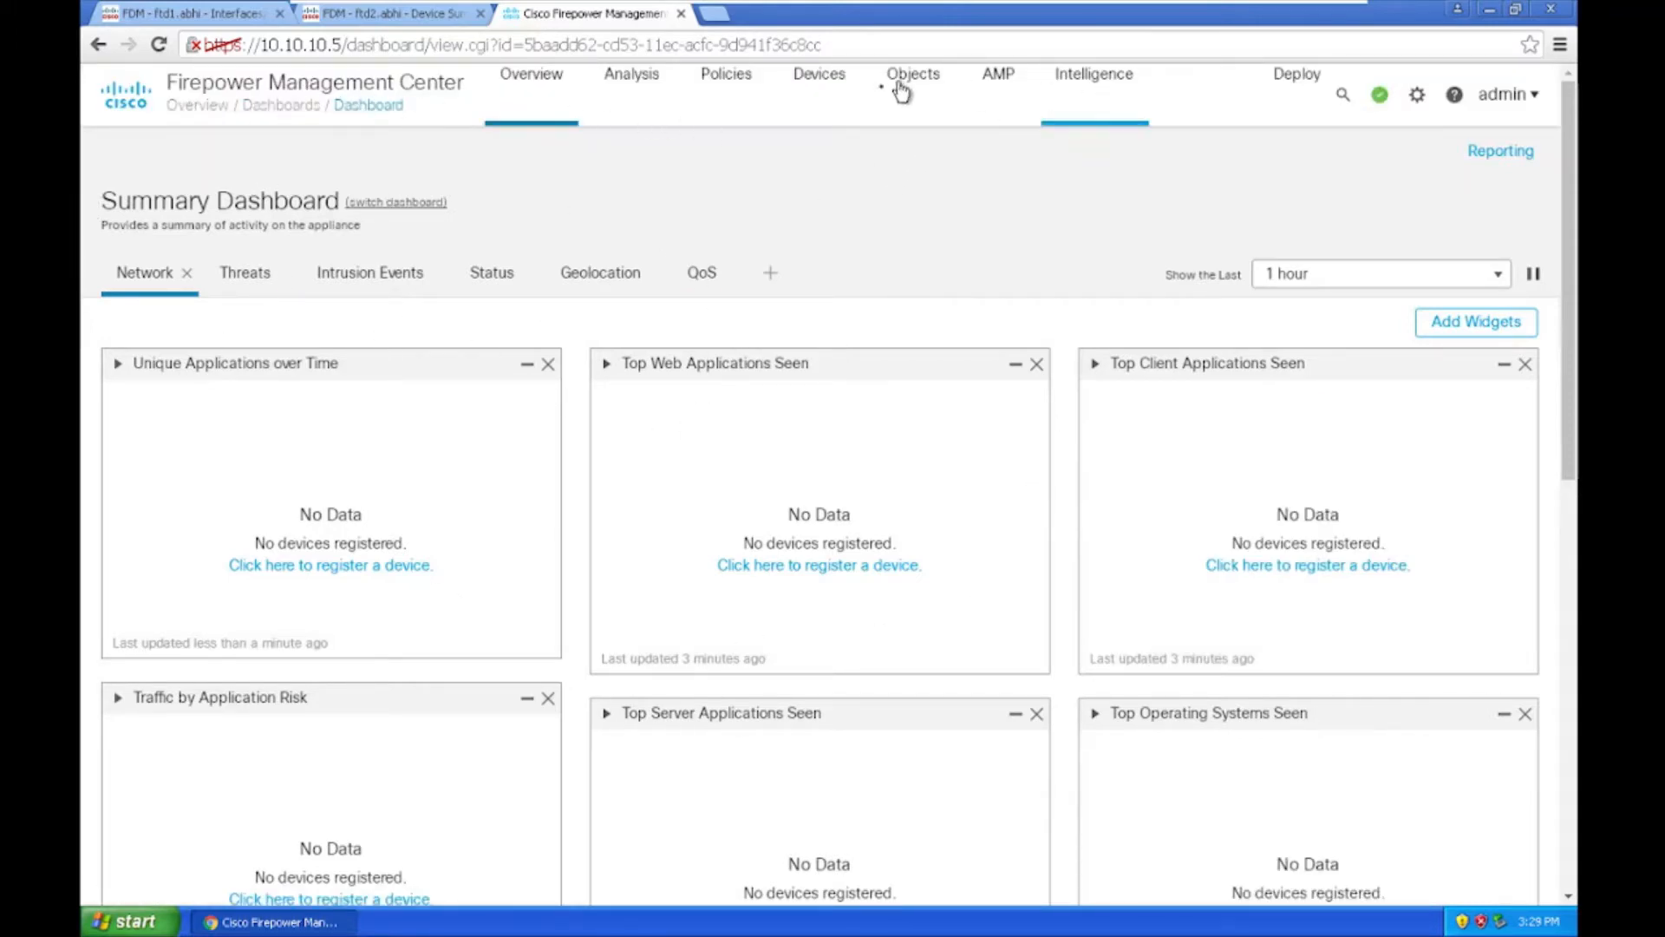
# Step: View FMC's empty Devices > Device Management list, then return to ftd1's Interfaces page in Device Manager
pyautogui.click(794, 87)
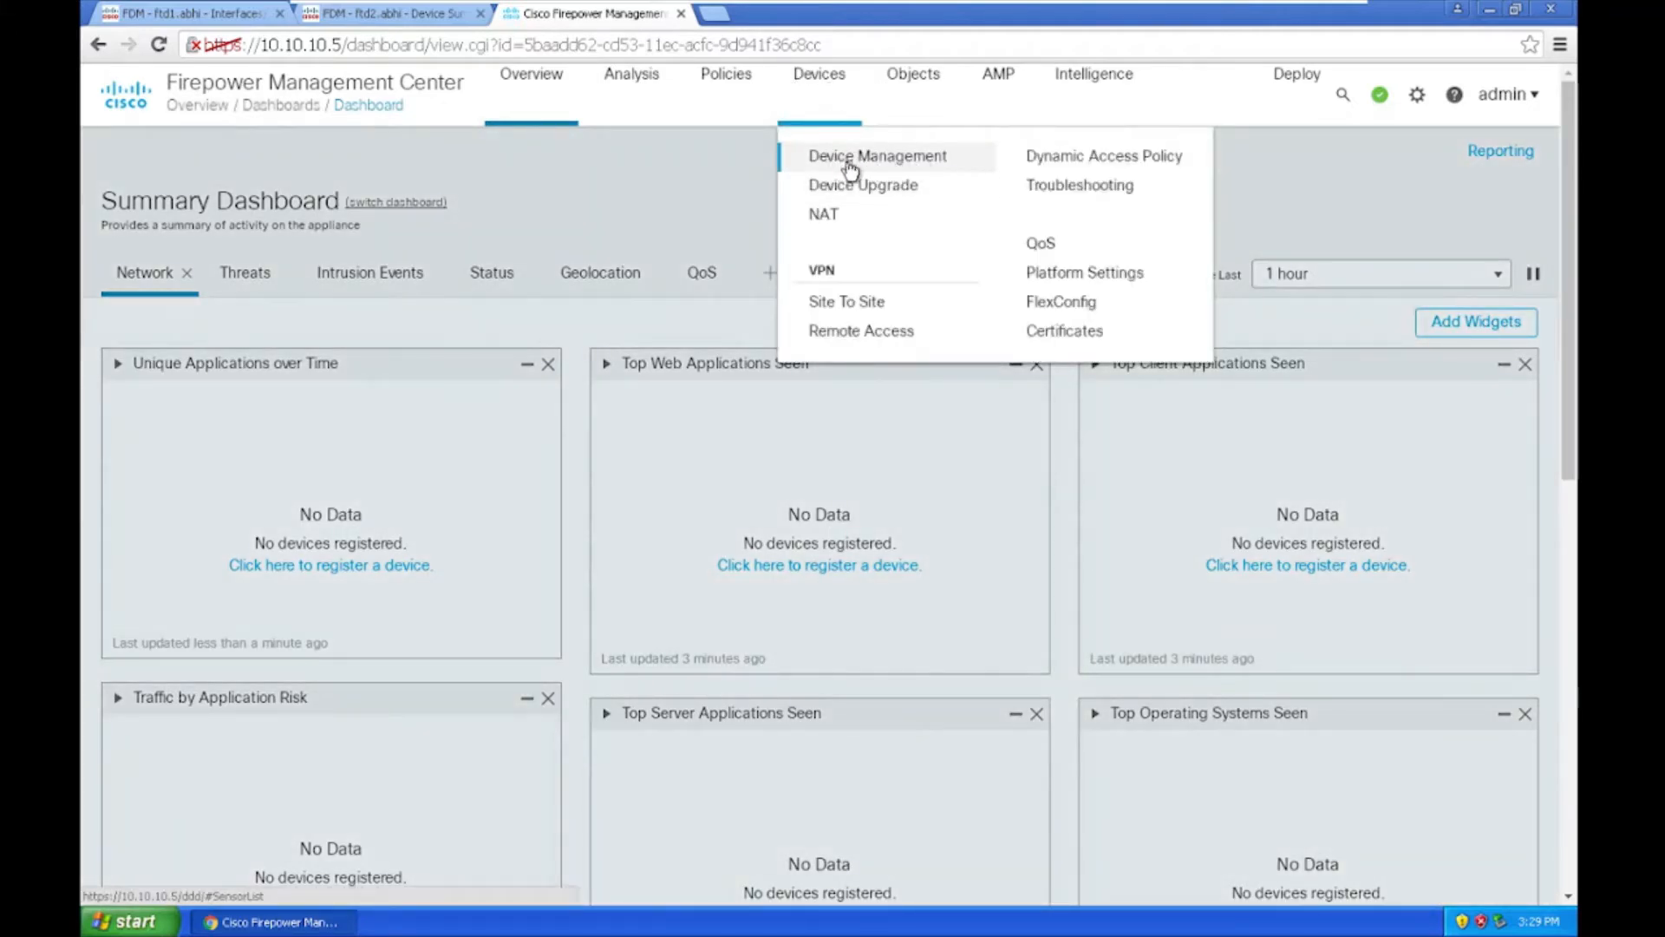
pyautogui.click(902, 168)
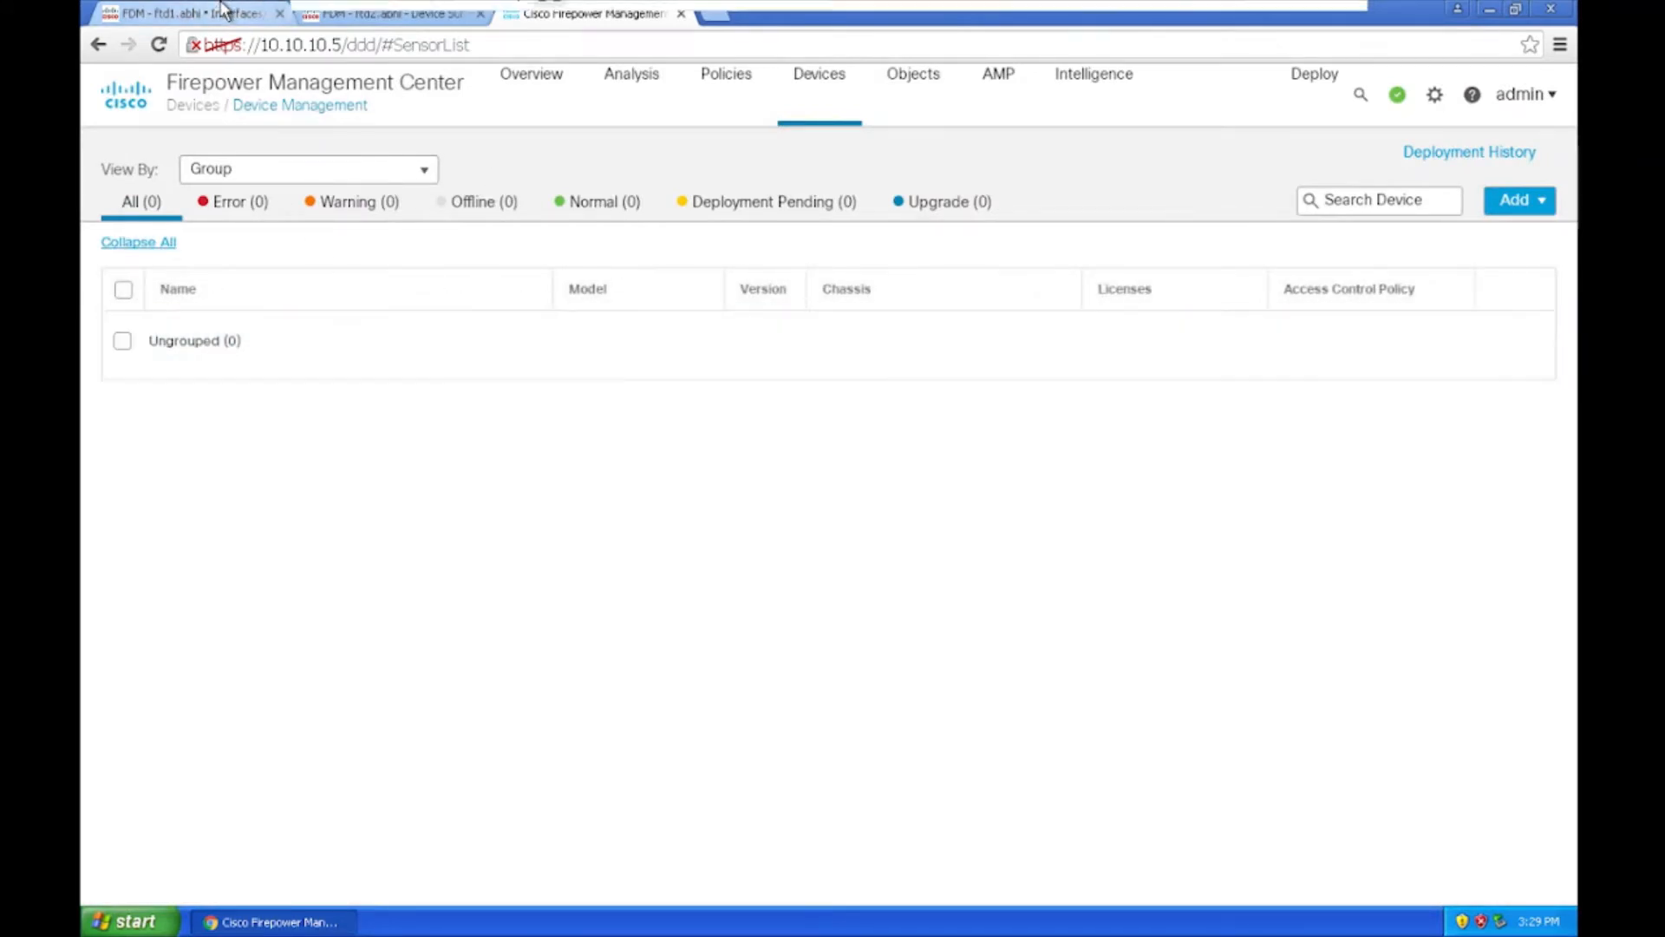
pyautogui.click(188, 14)
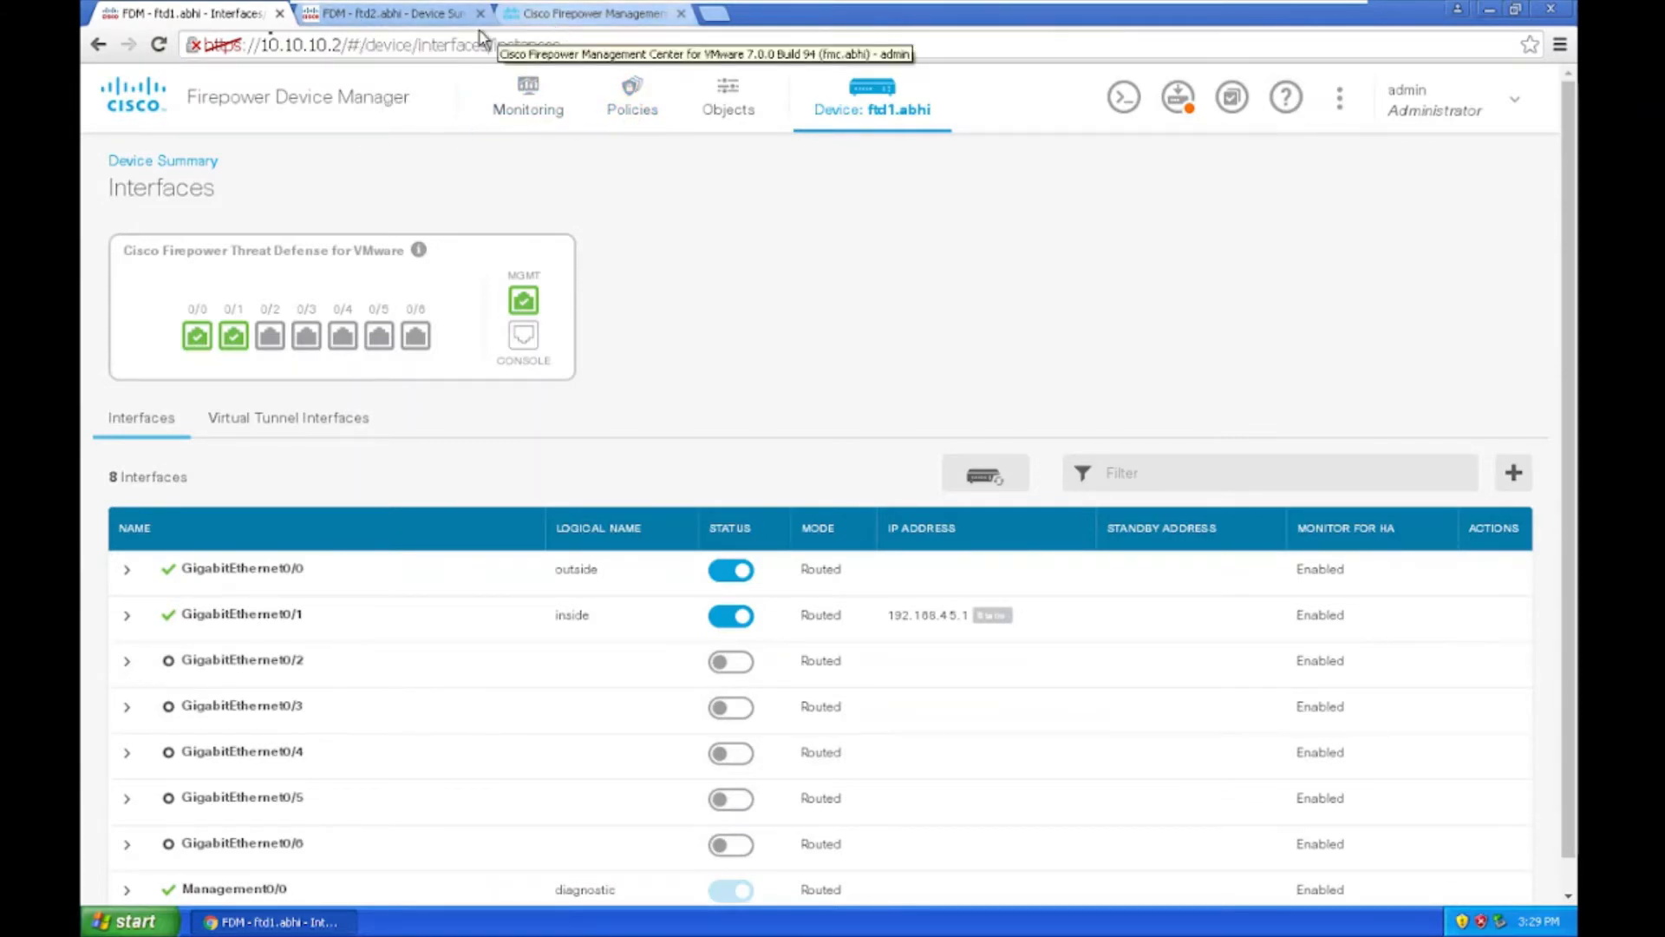
pyautogui.click(560, 13)
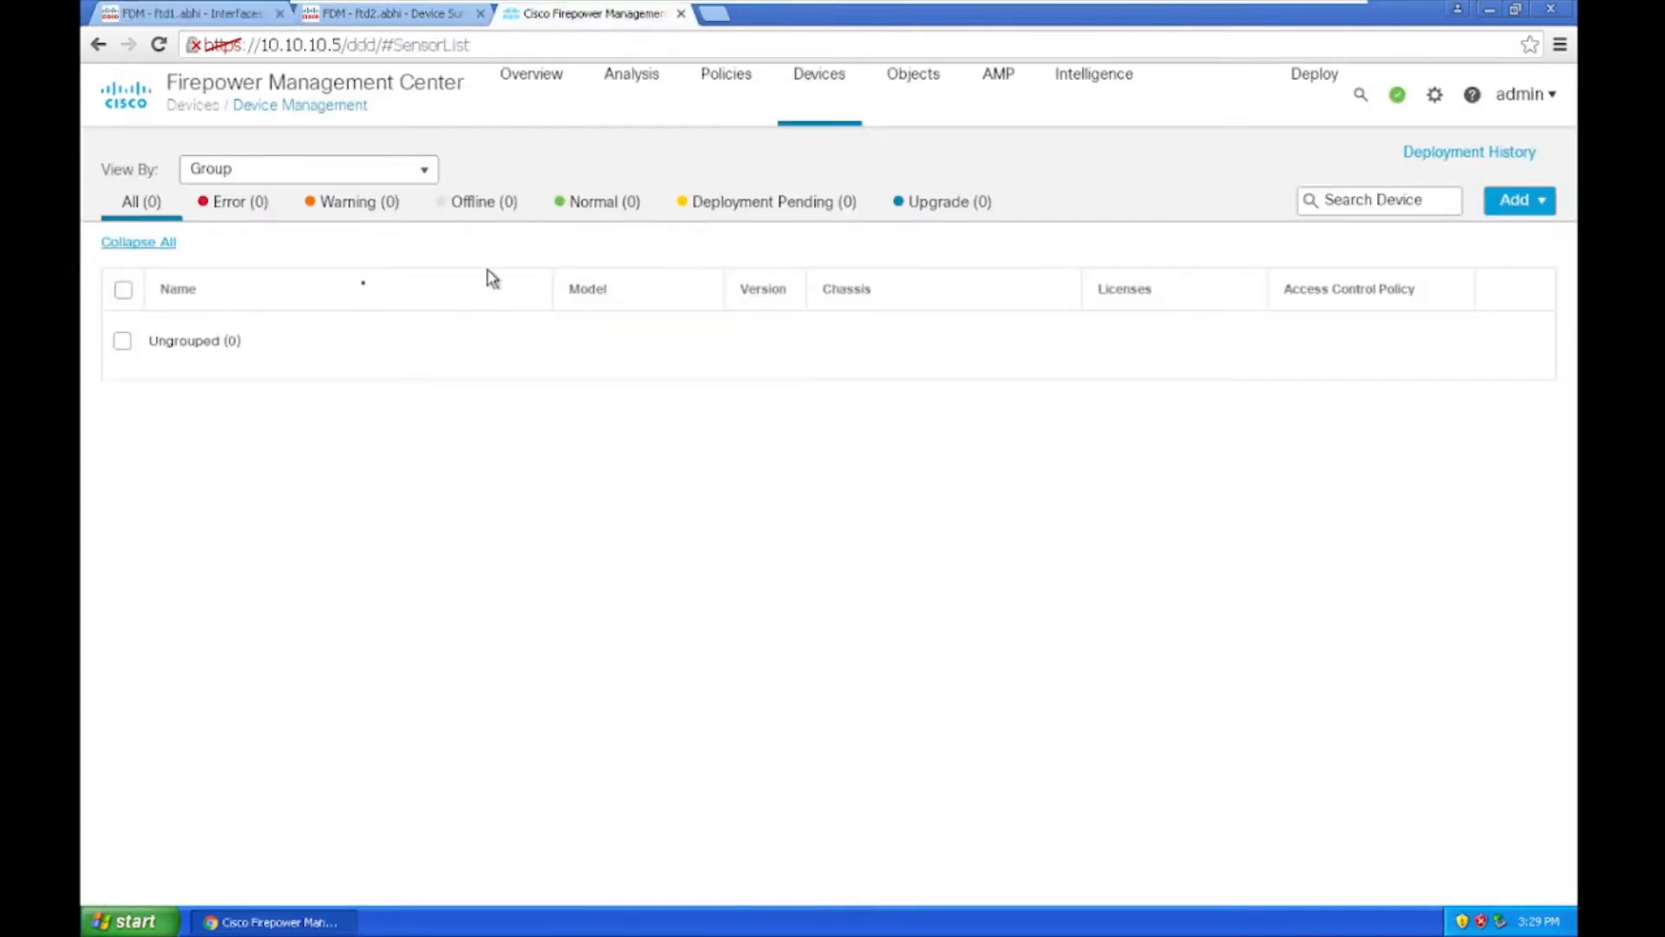
pyautogui.click(178, 13)
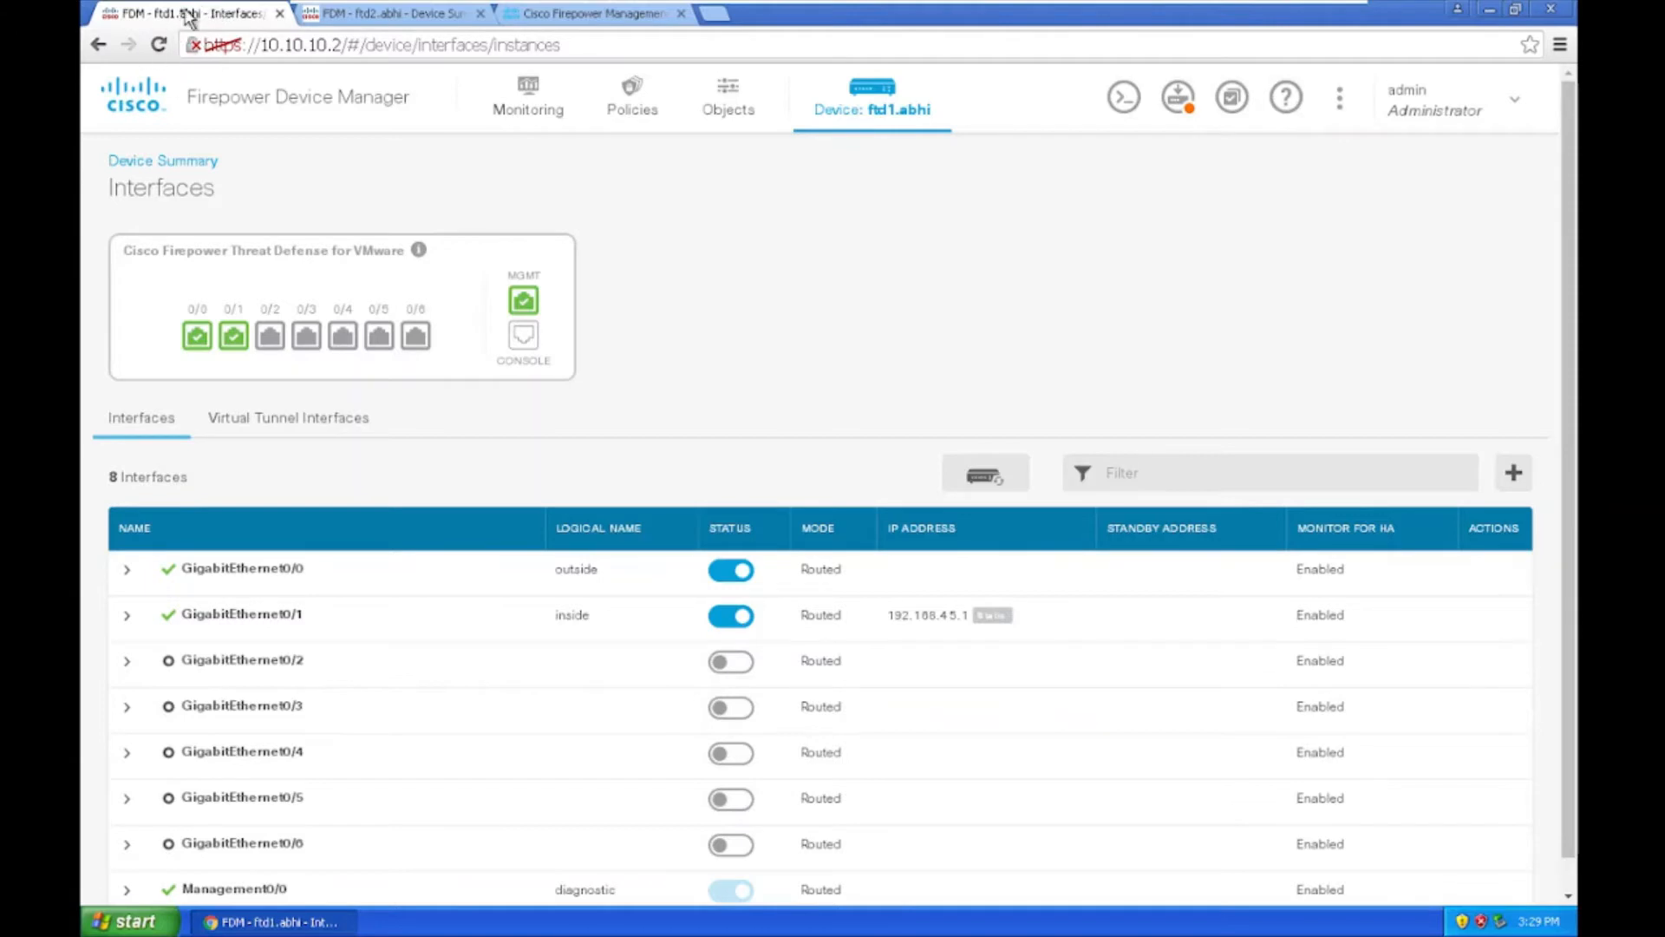
pyautogui.click(362, 24)
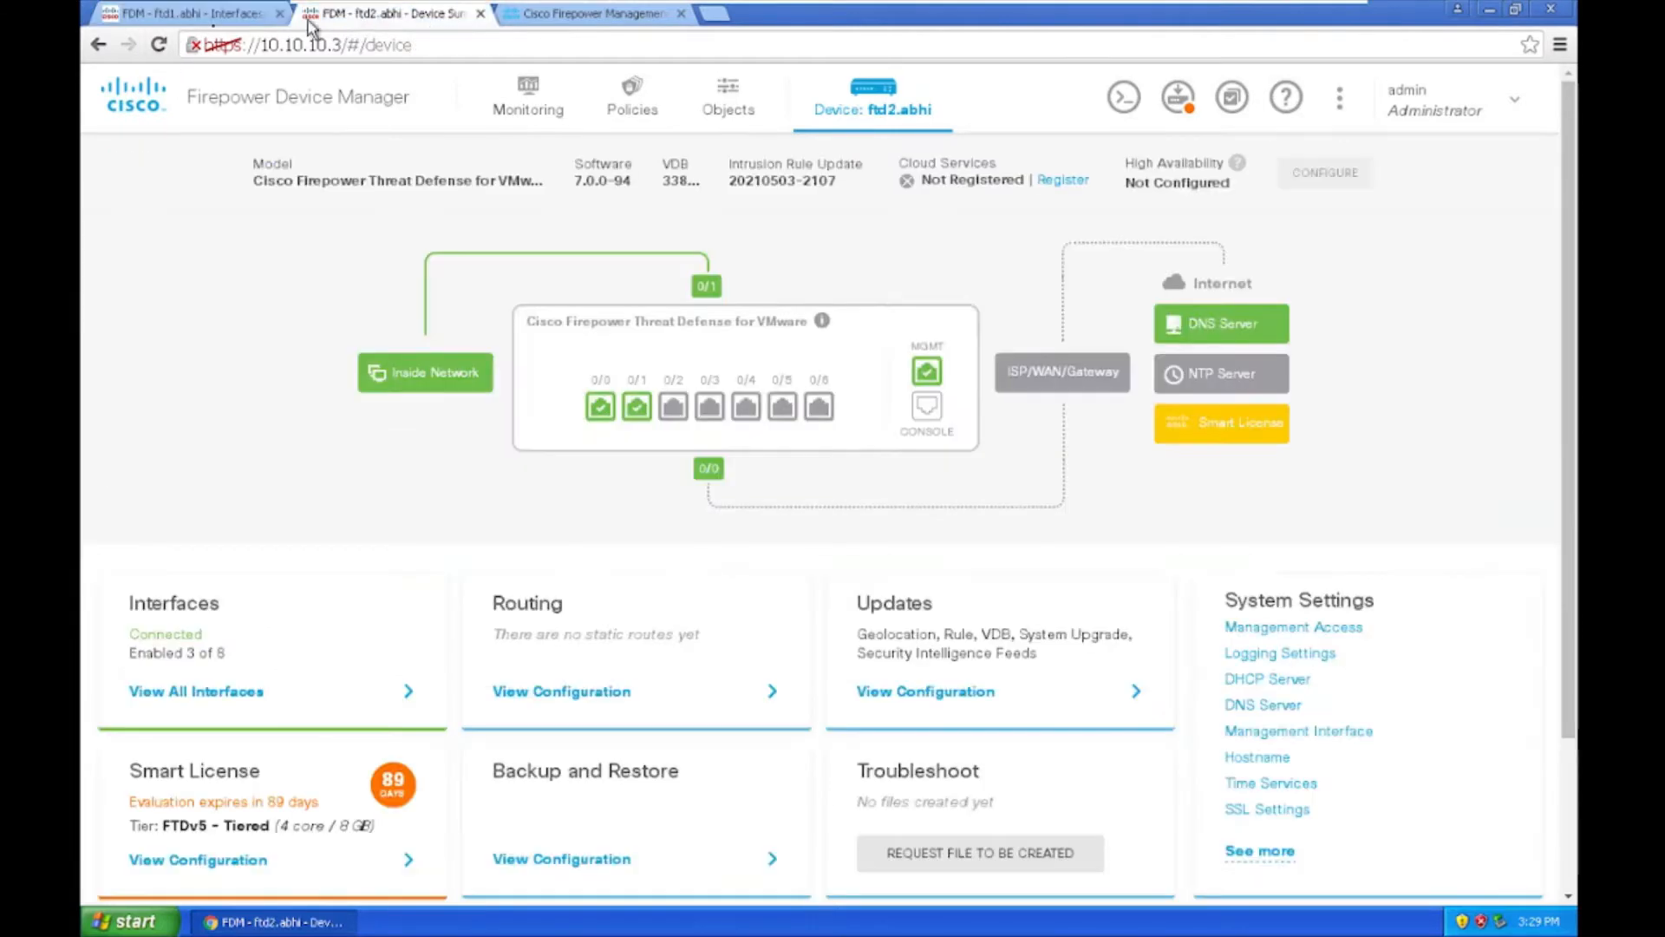
pyautogui.click(176, 21)
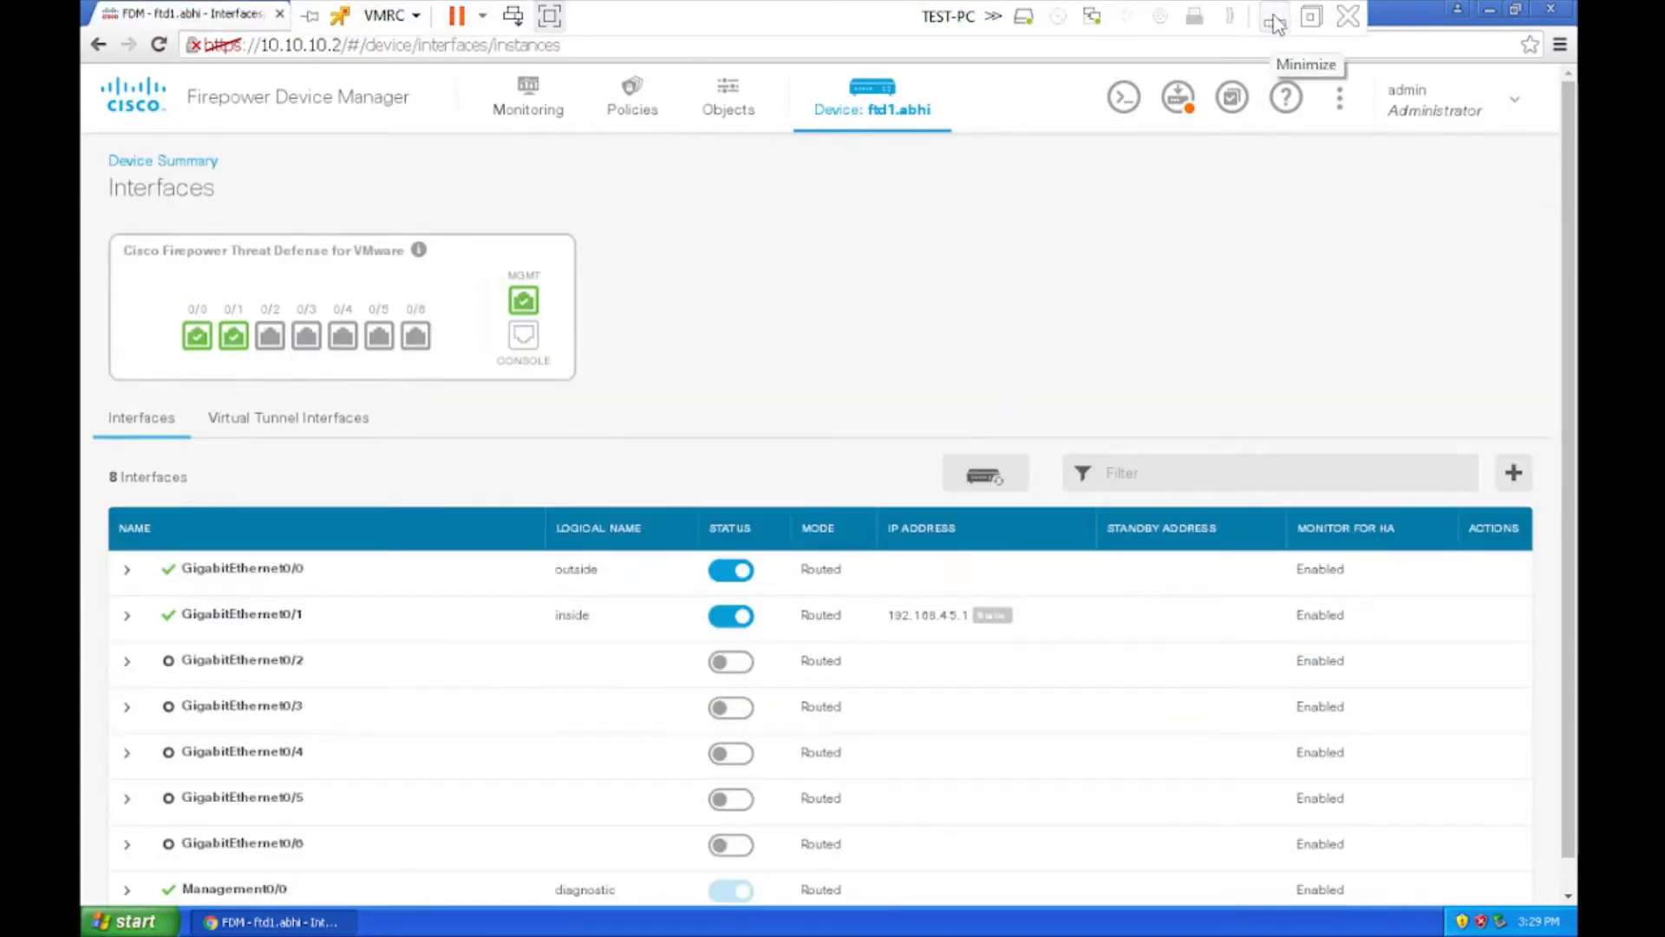
# Step: Open the FTD-PR virtual machine's console in ESXi Host Client
pyautogui.click(1275, 17)
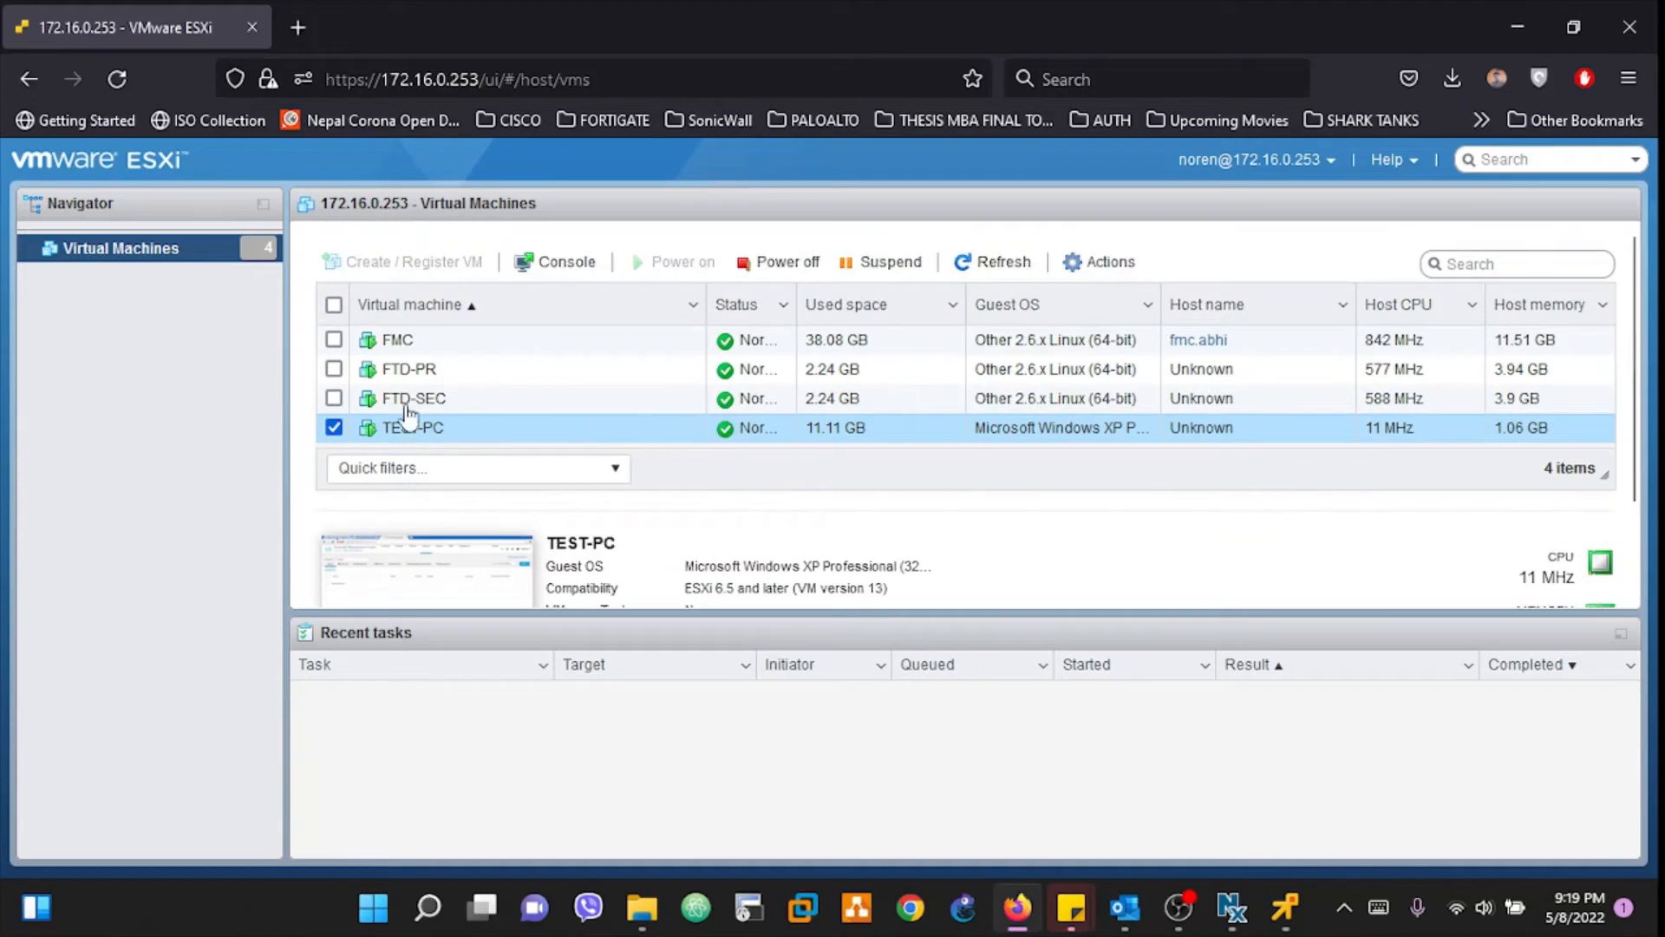
pyautogui.click(409, 371)
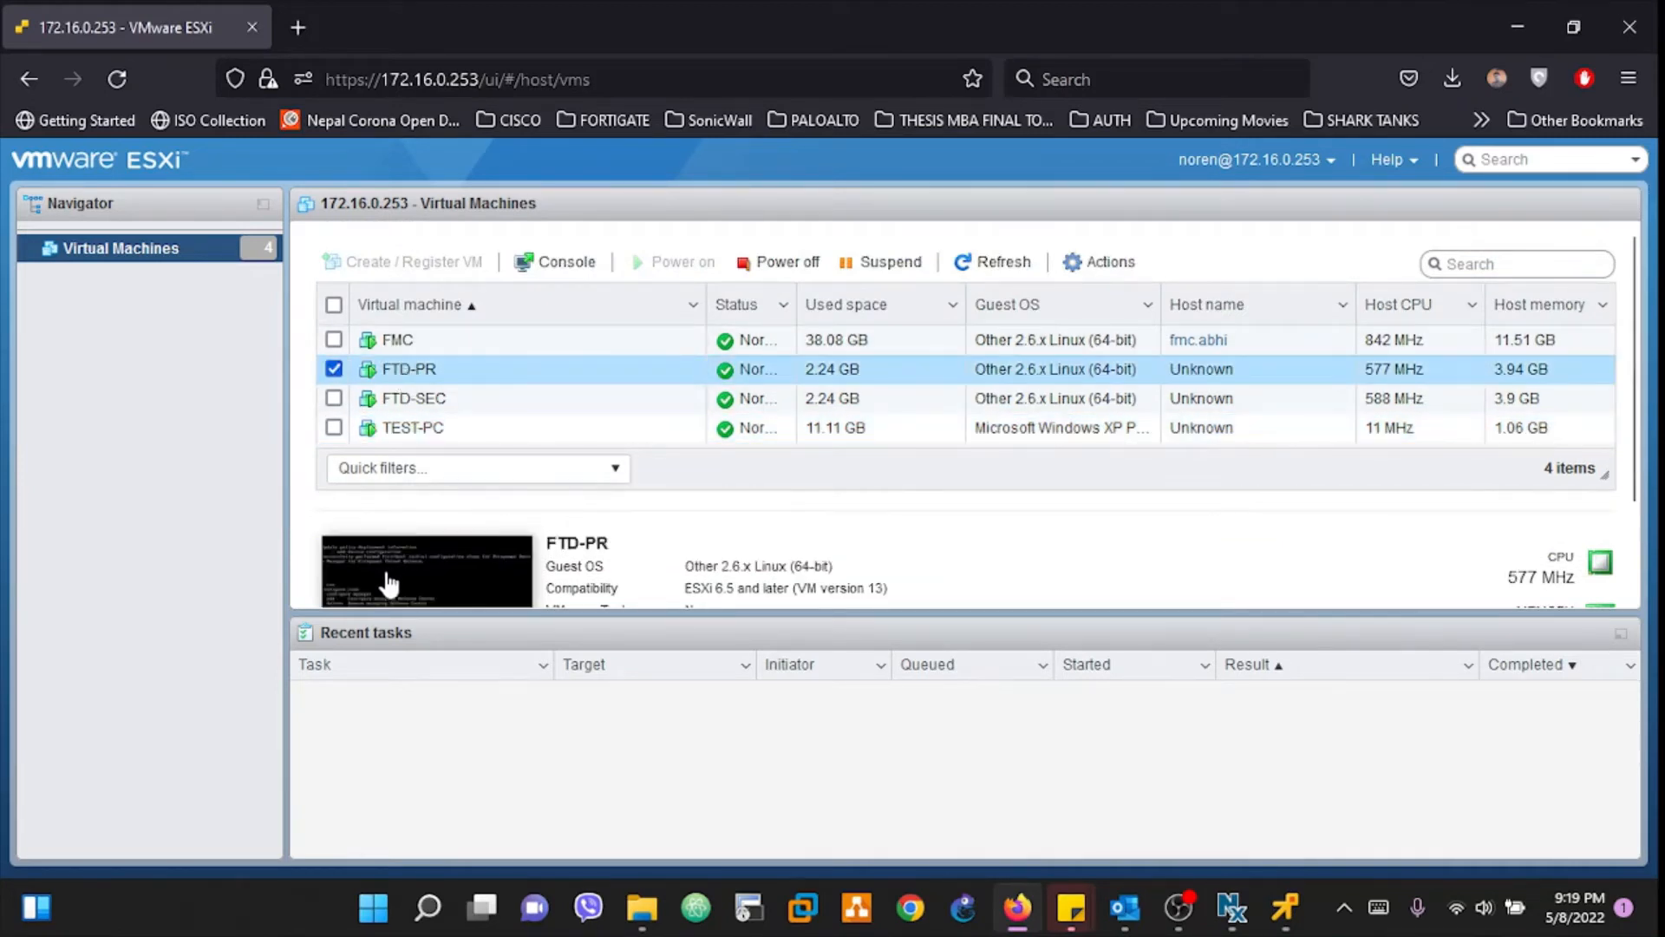
pyautogui.scroll(-2, 387, 584)
pyautogui.click(443, 473)
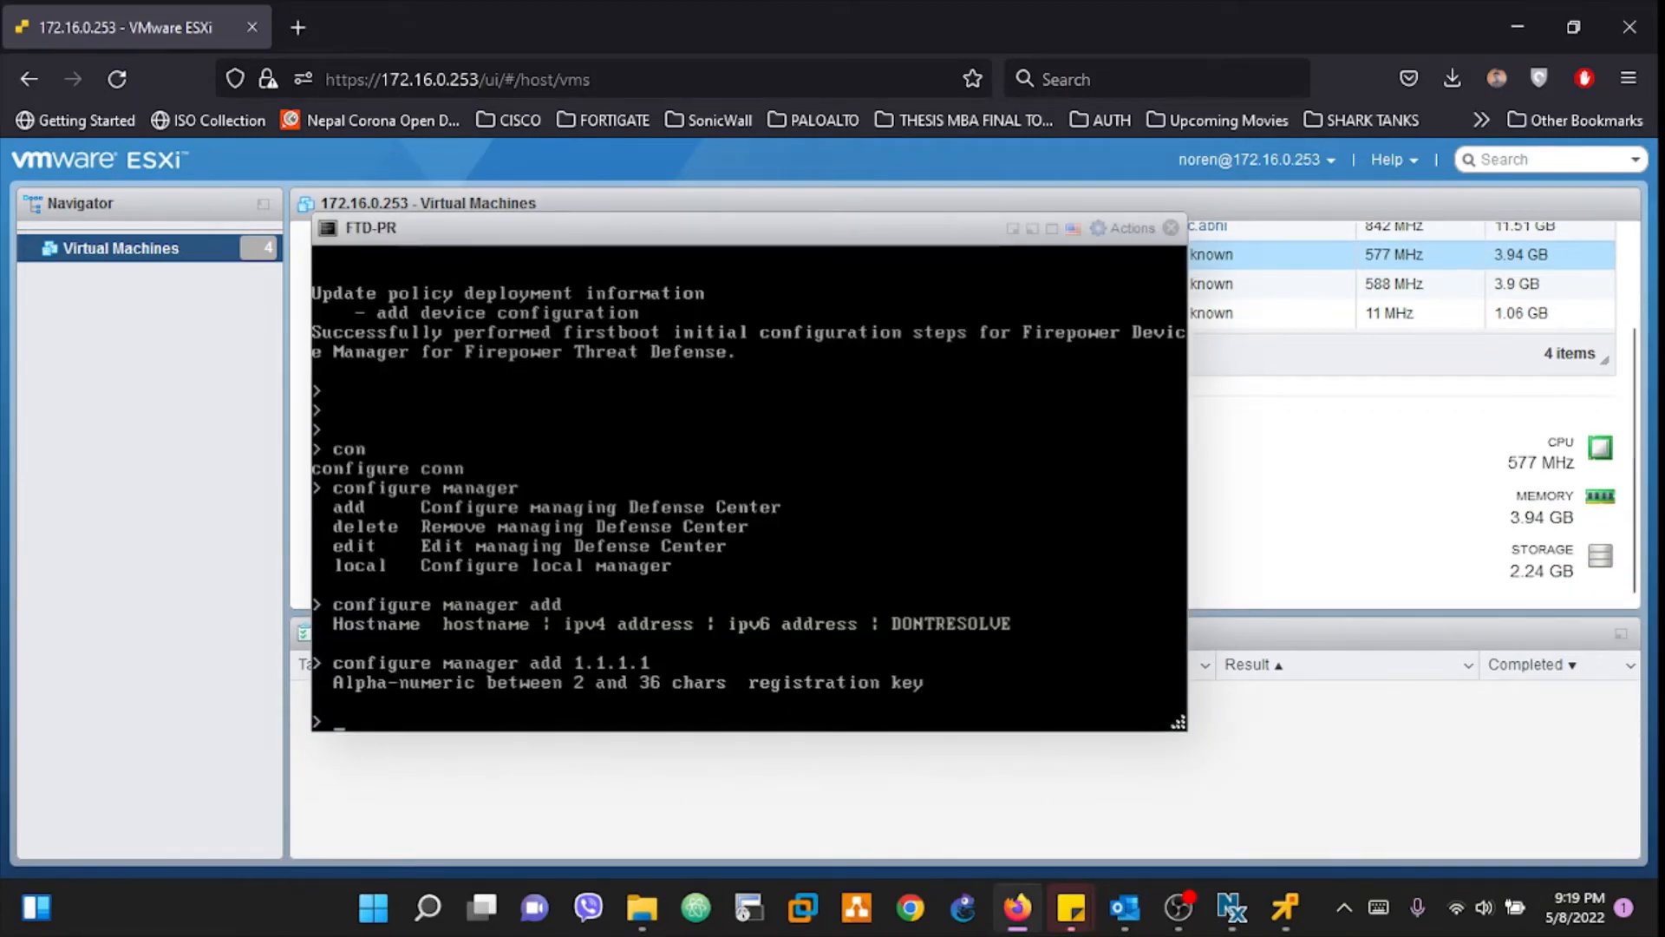
pyautogui.press('Return')
pyautogui.press('Return')
pyautogui.press('Return')
pyautogui.press('Return')
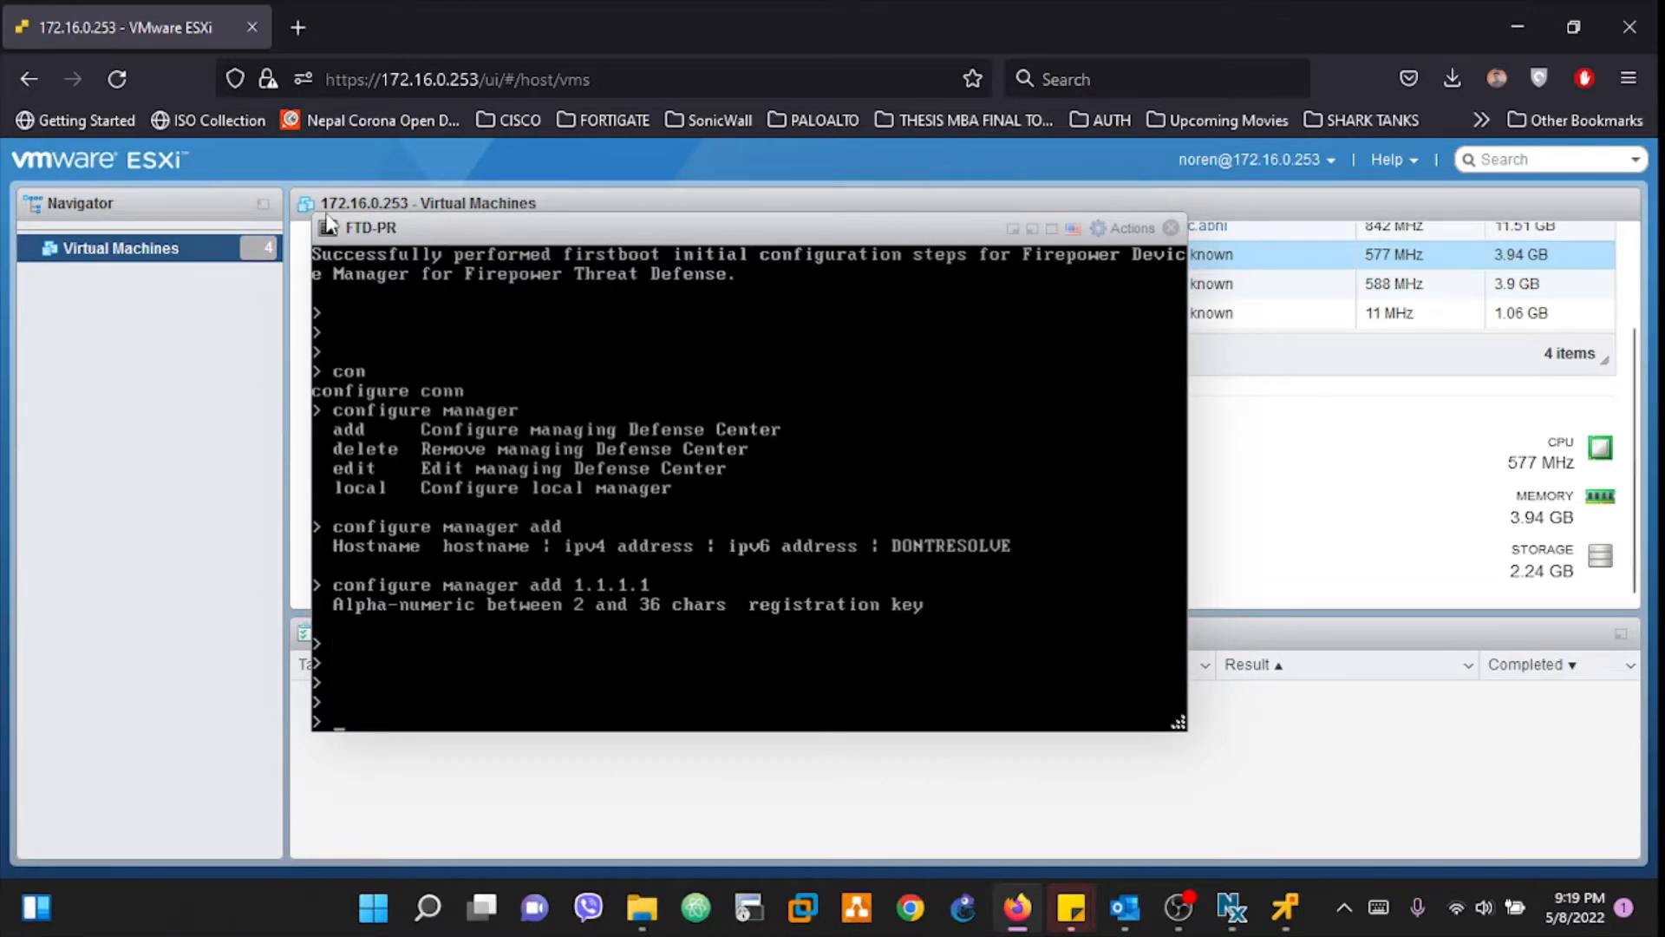
# Step: Start entering 'configure manager add' at the FTD-PR console prompt
pyautogui.write('configure')
pyautogui.press('Tab')
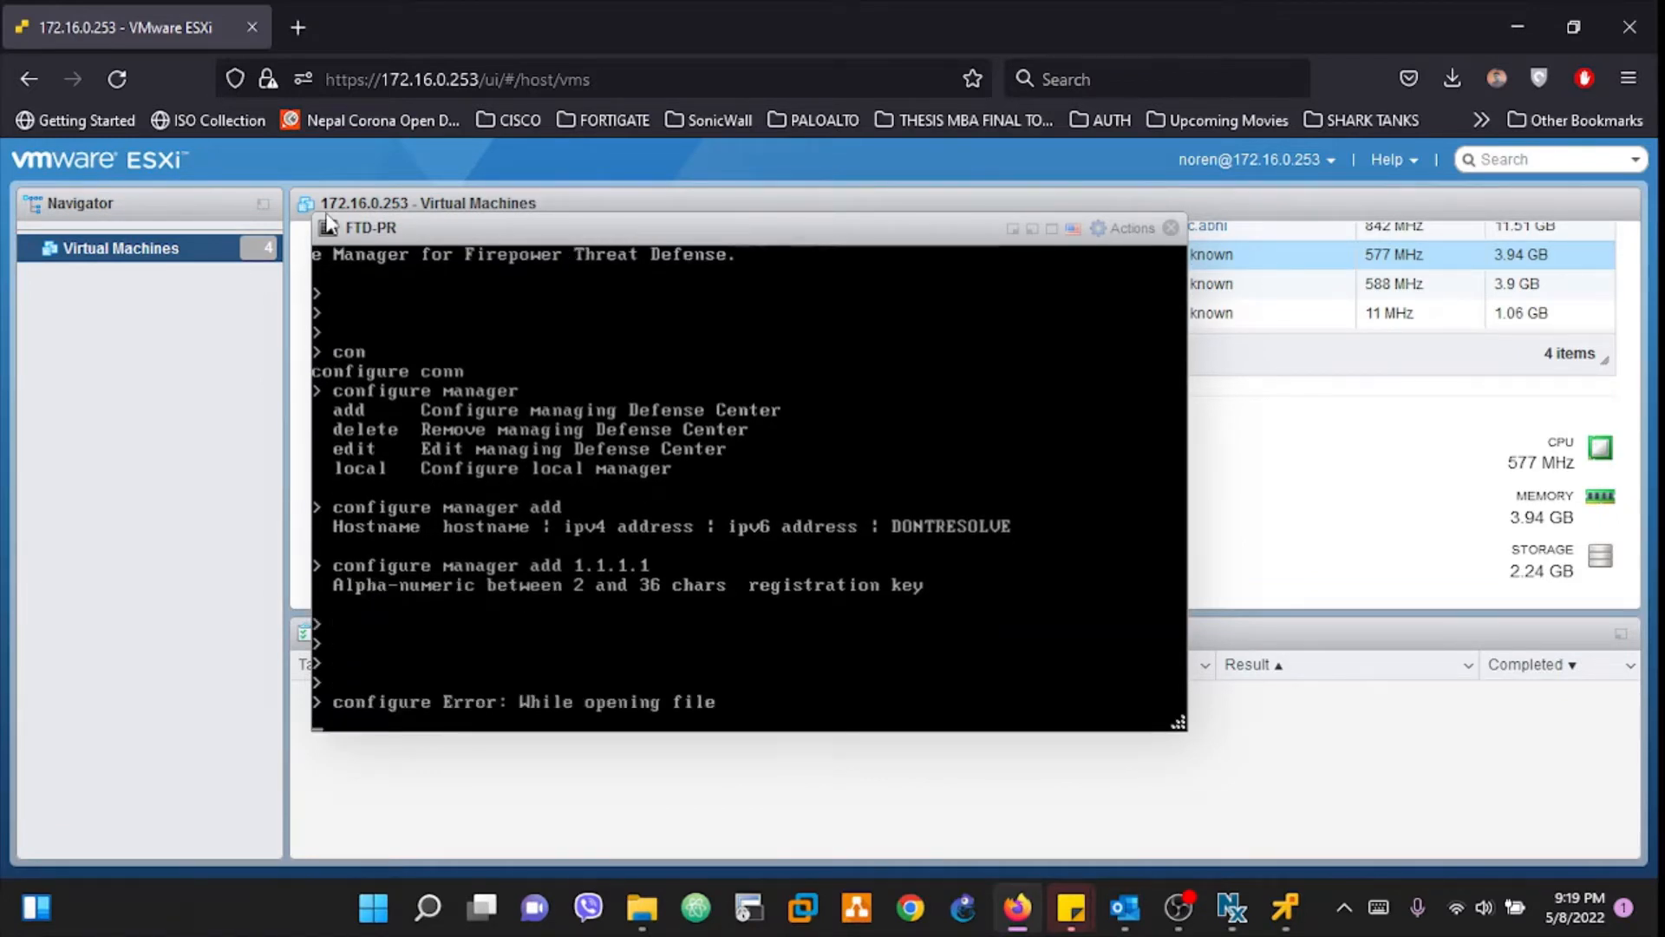
pyautogui.write('manager')
pyautogui.press('BackSpace')
pyautogui.press('BackSpace')
pyautogui.press('BackSpace')
pyautogui.press('BackSpace')
pyautogui.press('BackSpace')
pyautogui.press('BackSpace')
pyautogui.press('BackSpace')
pyautogui.press('Return')
pyautogui.press('Return')
pyautogui.press('Return')
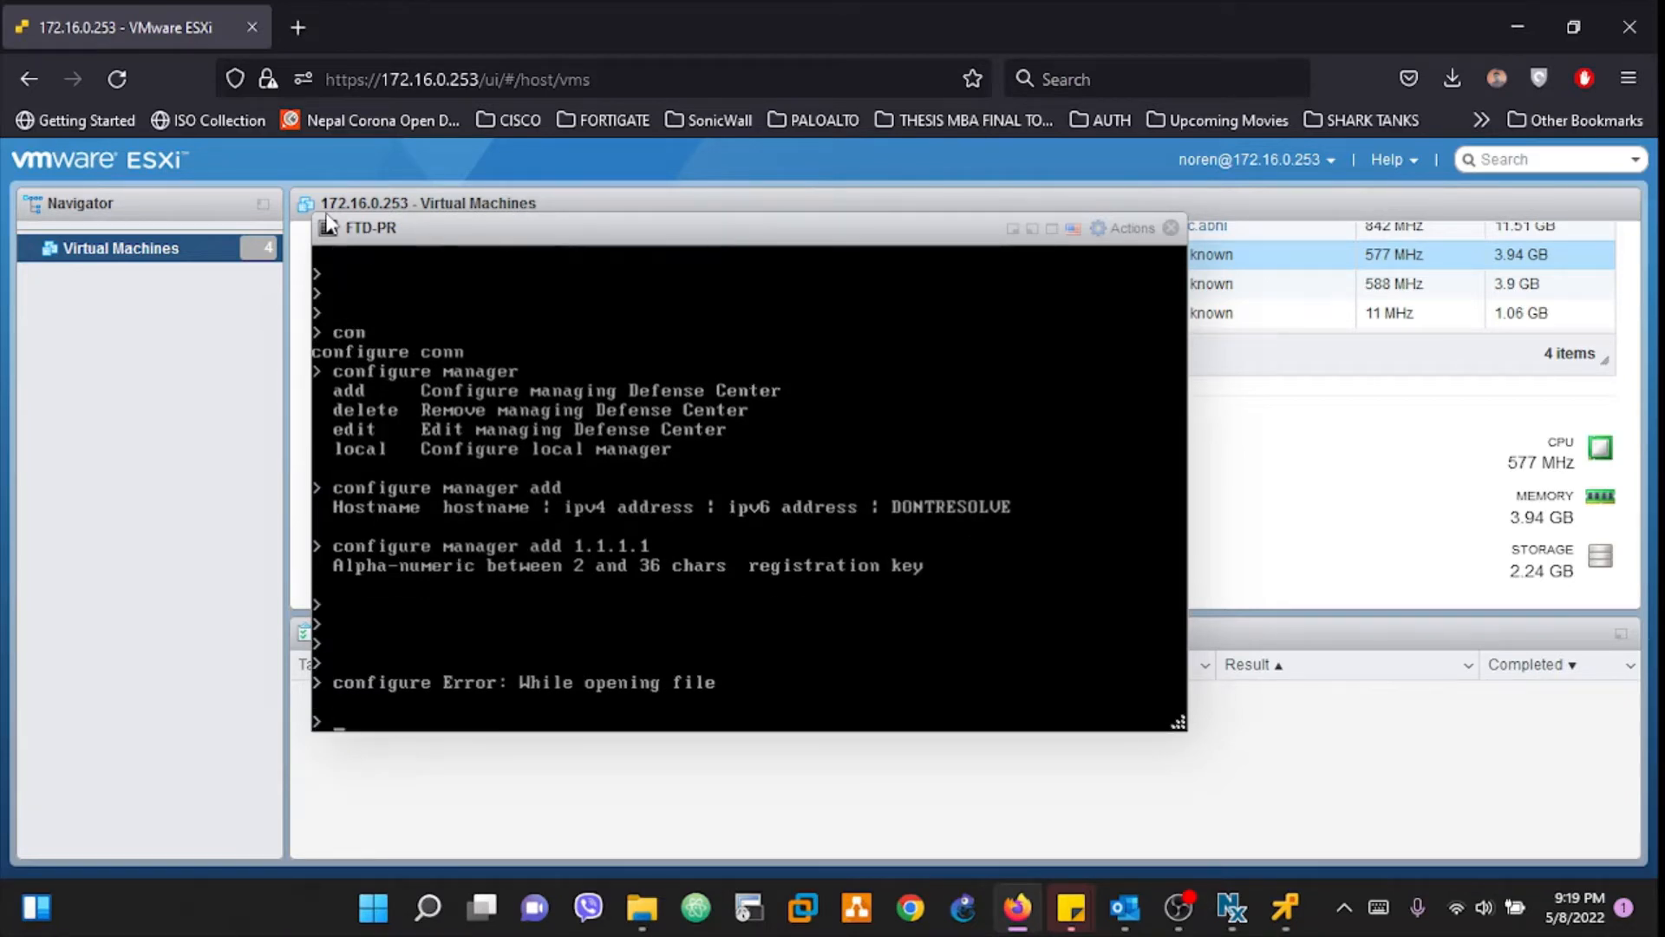
pyautogui.write('con')
pyautogui.press('Tab')
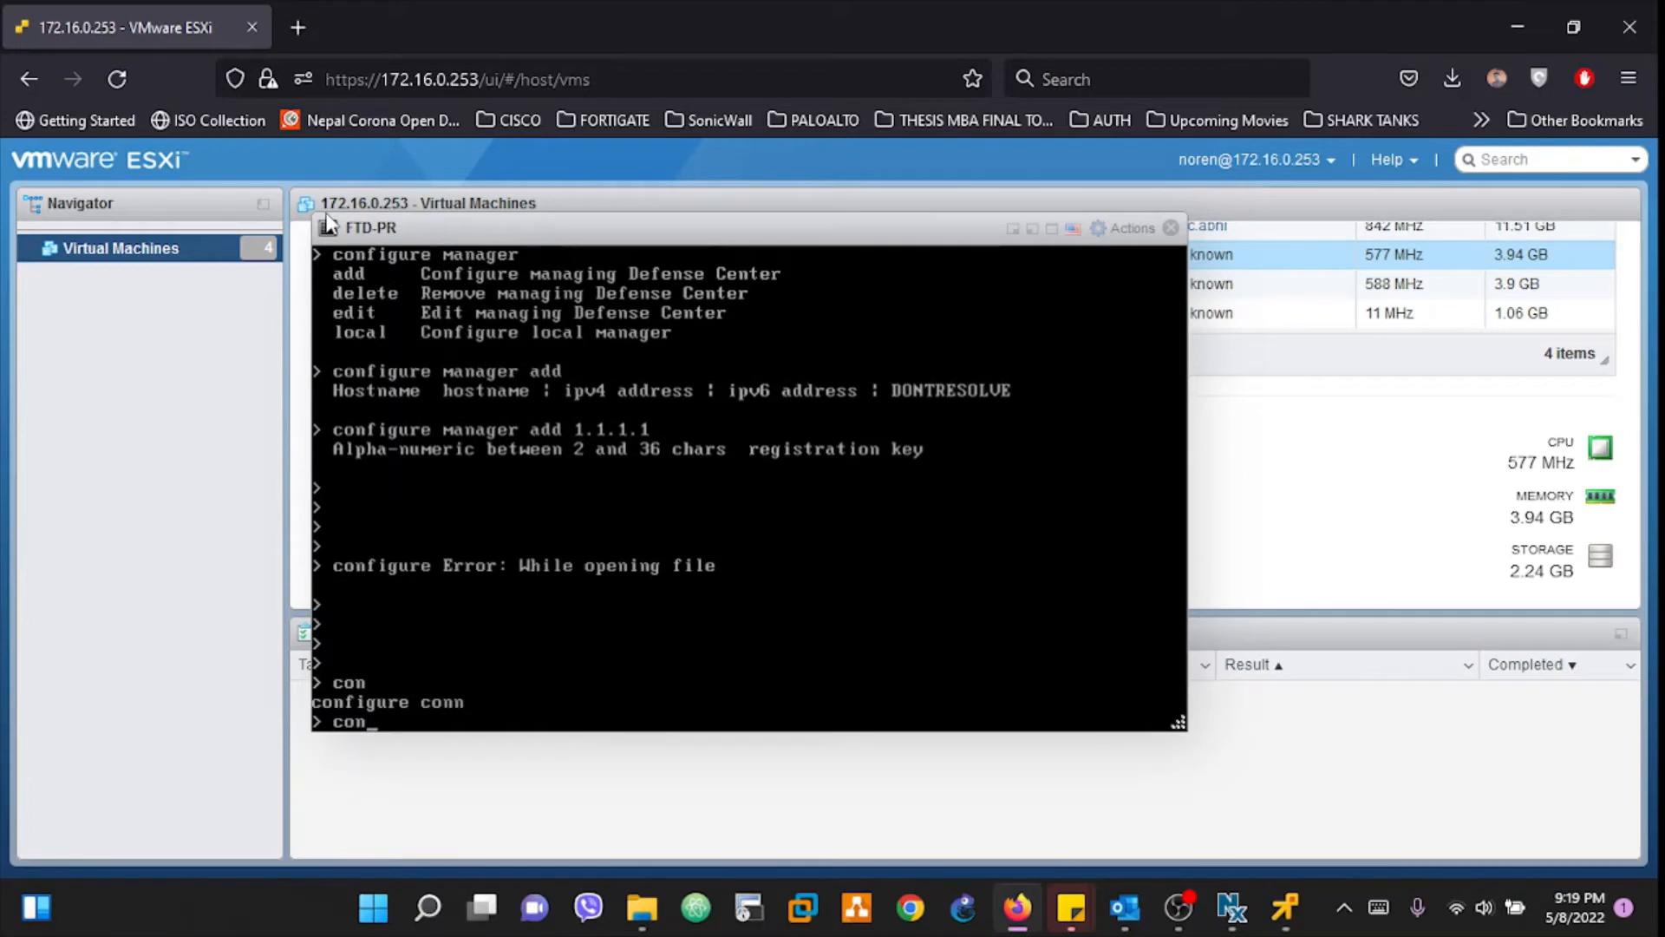
pyautogui.write('figure manager add')
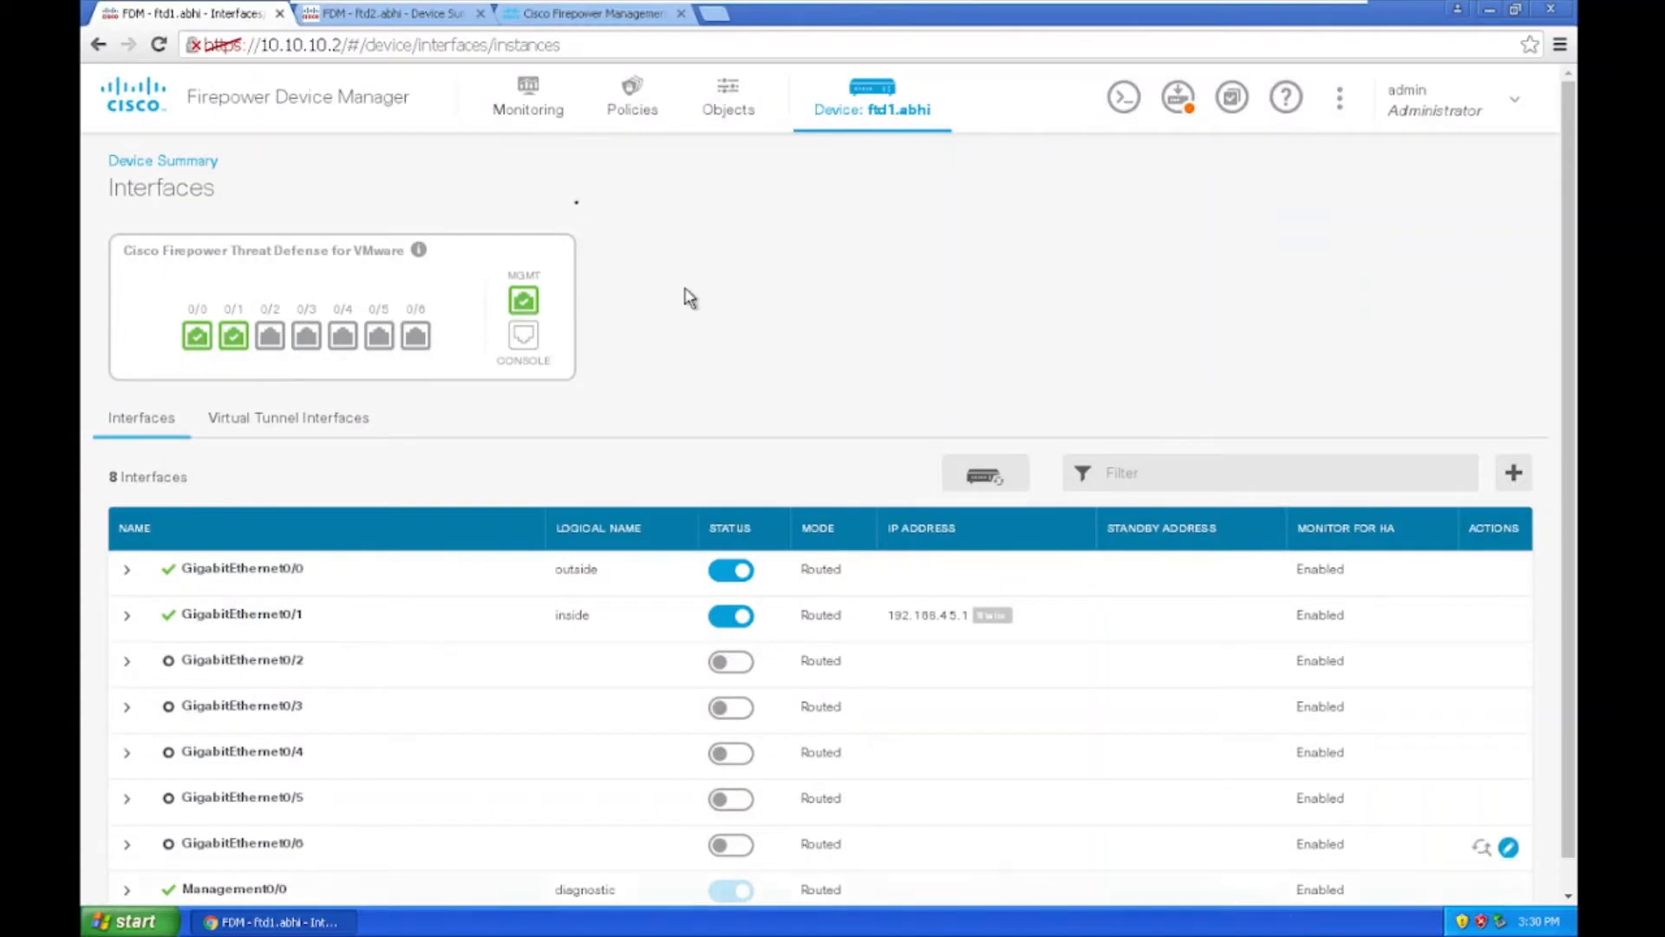
# Step: Complete the command with manager address 10.10.10.5 and the registration key, then submit it
pyautogui.click(576, 13)
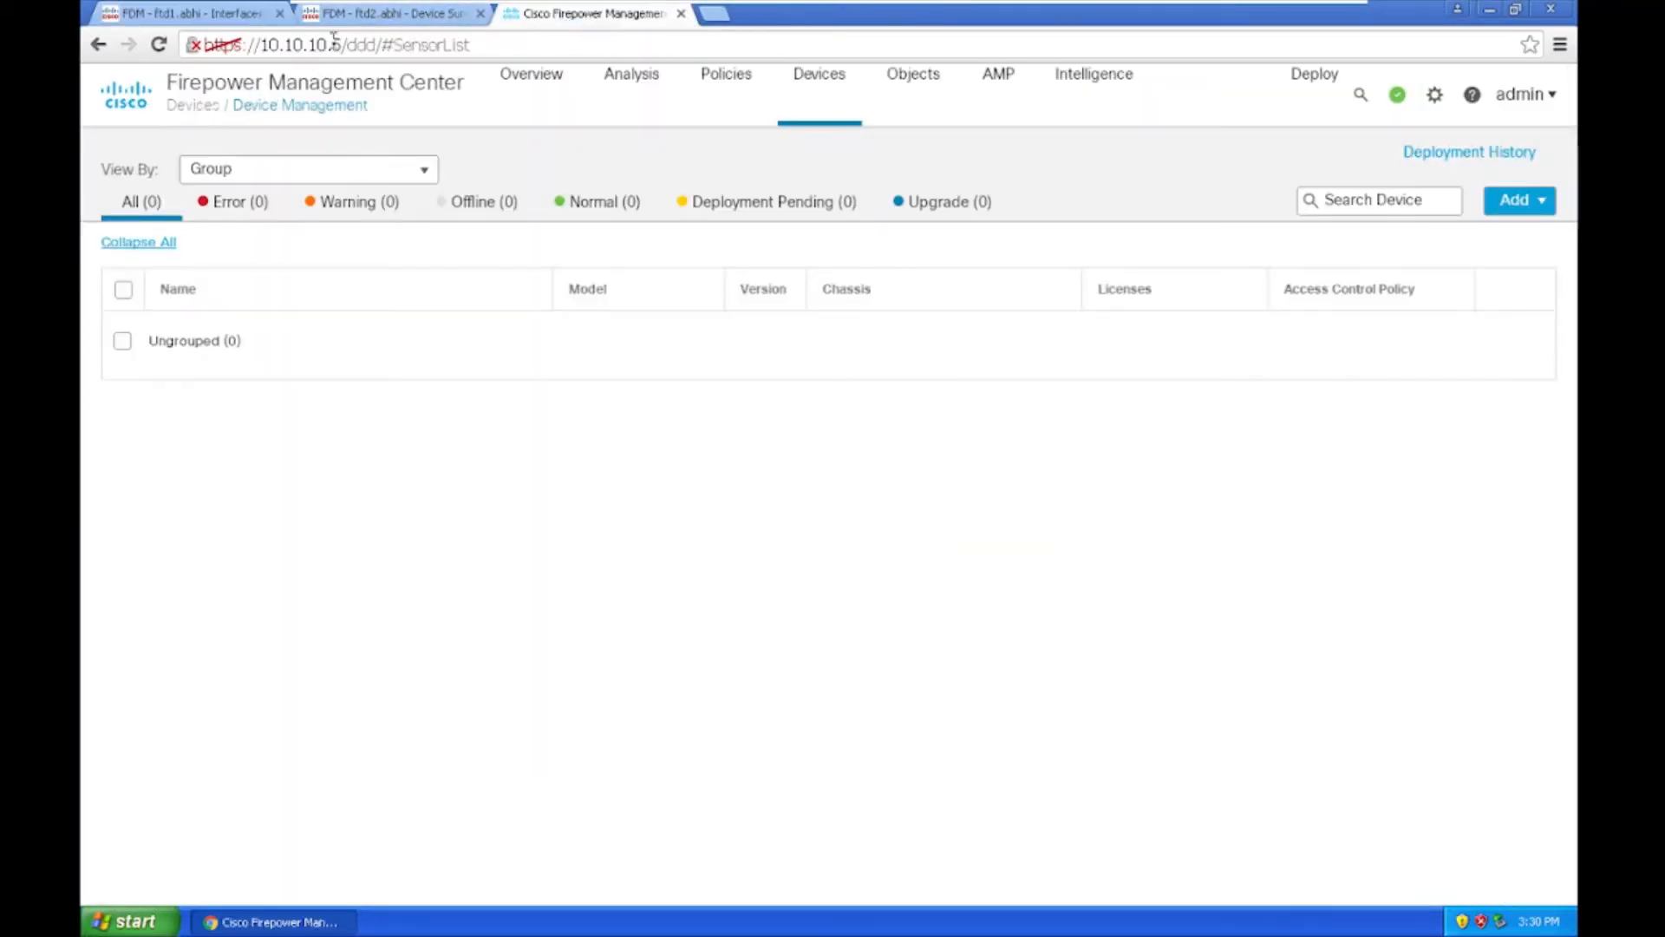
pyautogui.moveTo(1068, 9)
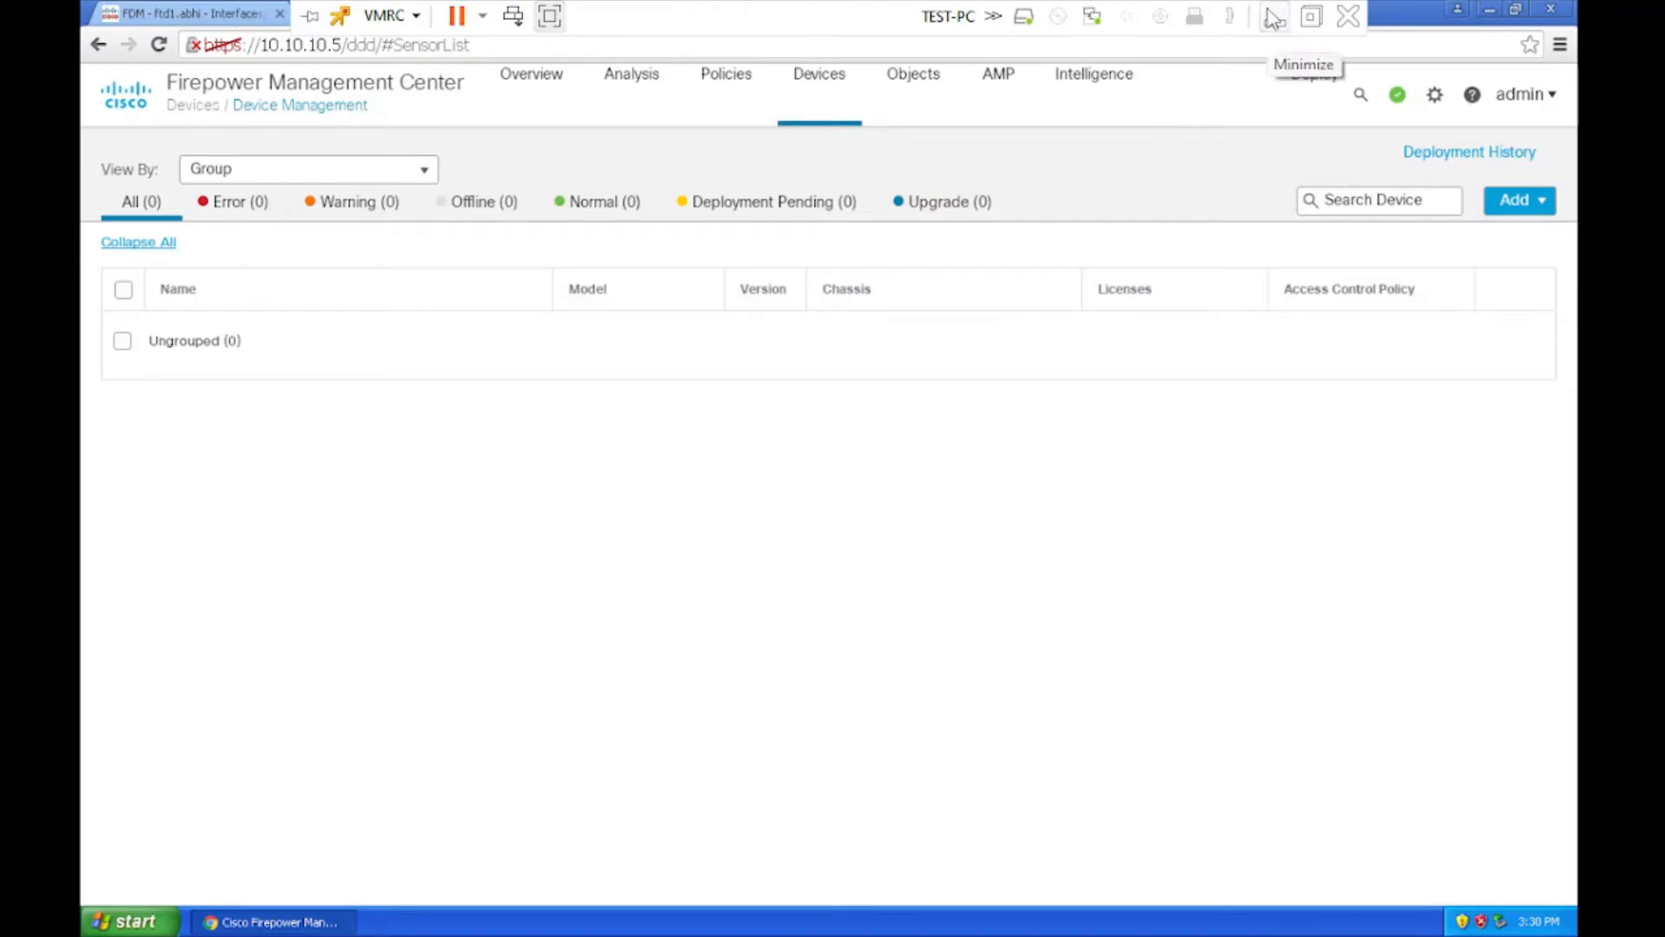
pyautogui.click(1269, 13)
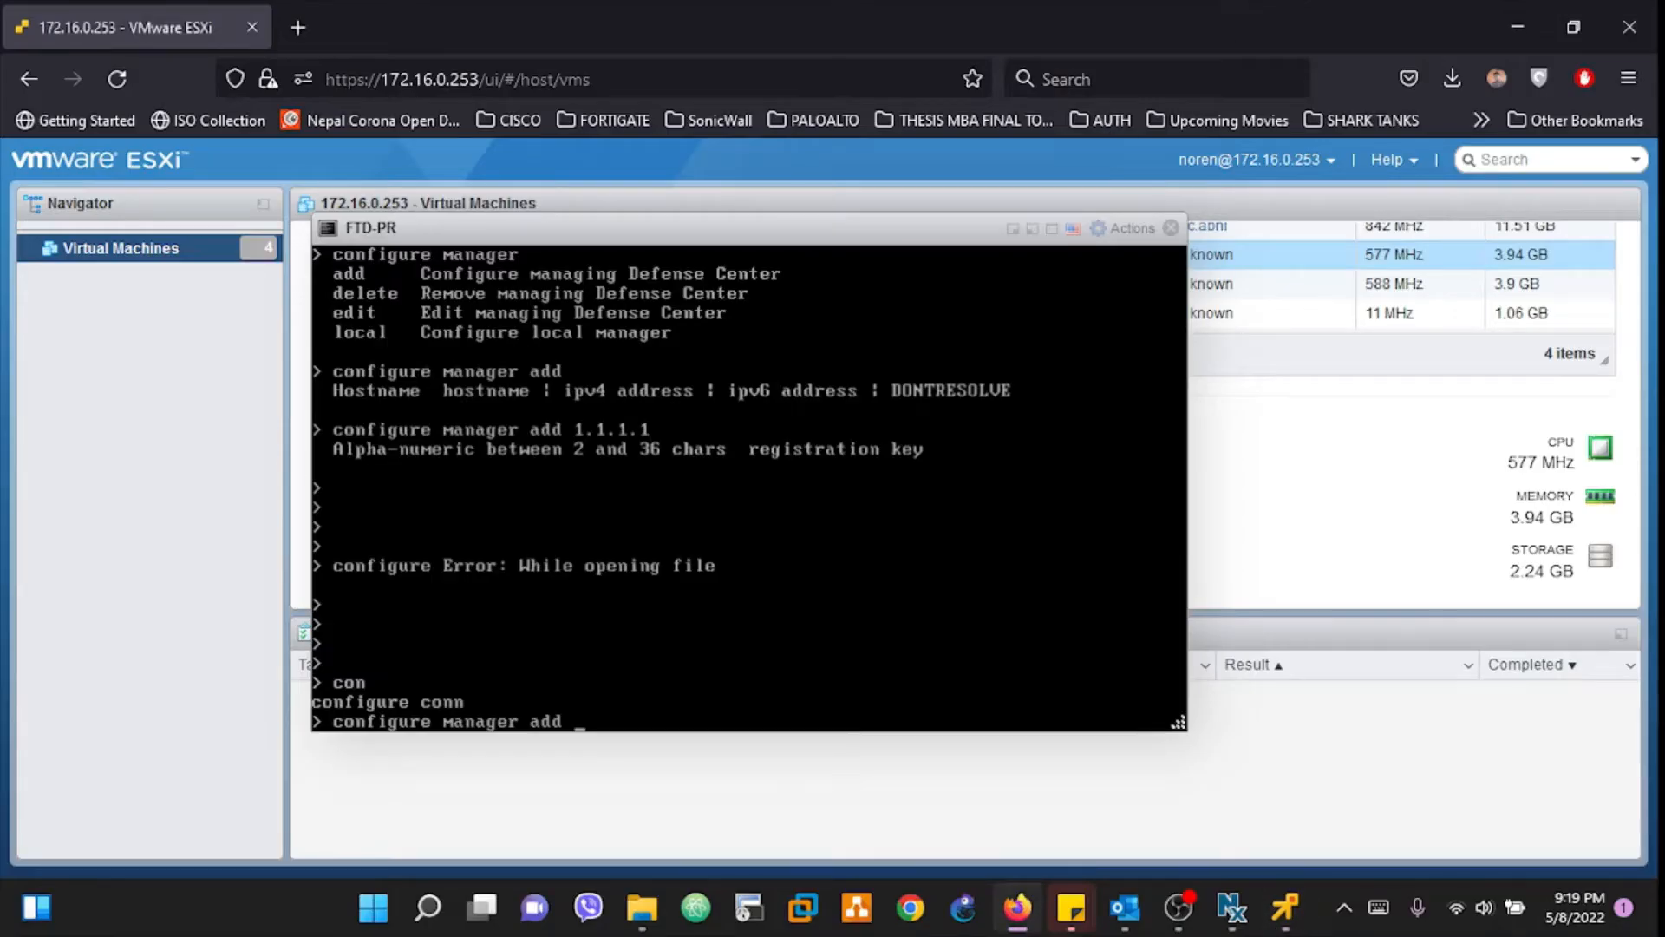
pyautogui.write("1'0.1")
pyautogui.press('BackSpace')
pyautogui.press('BackSpace')
pyautogui.write('0.10.10.')
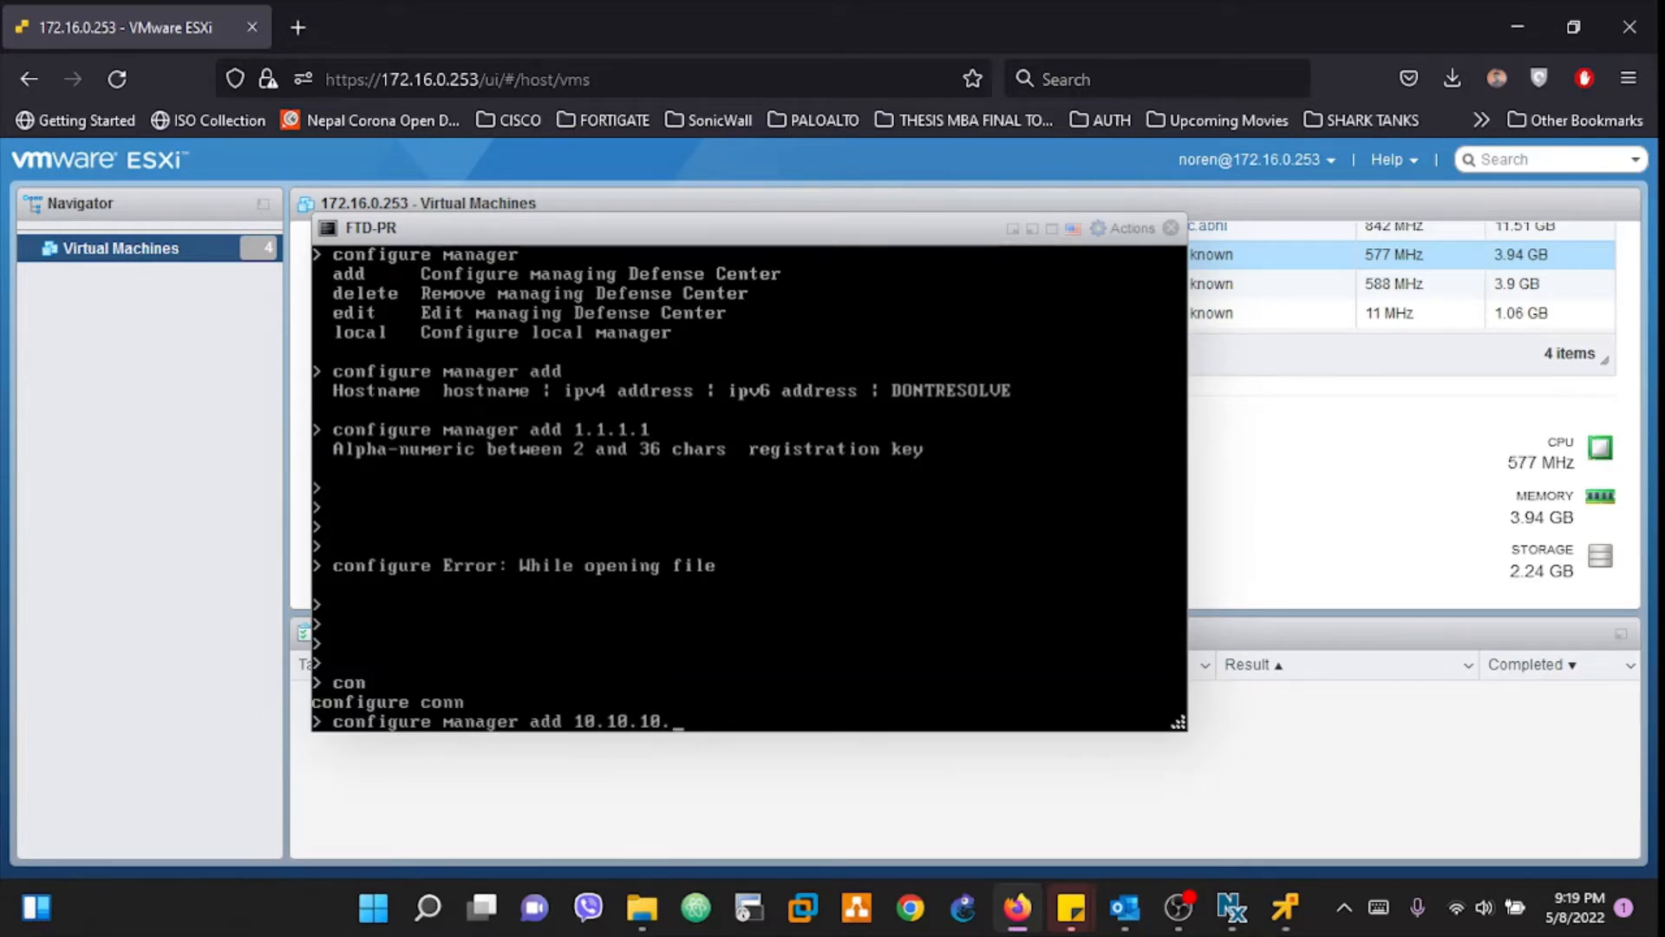
pyautogui.write('5')
pyautogui.press('?')
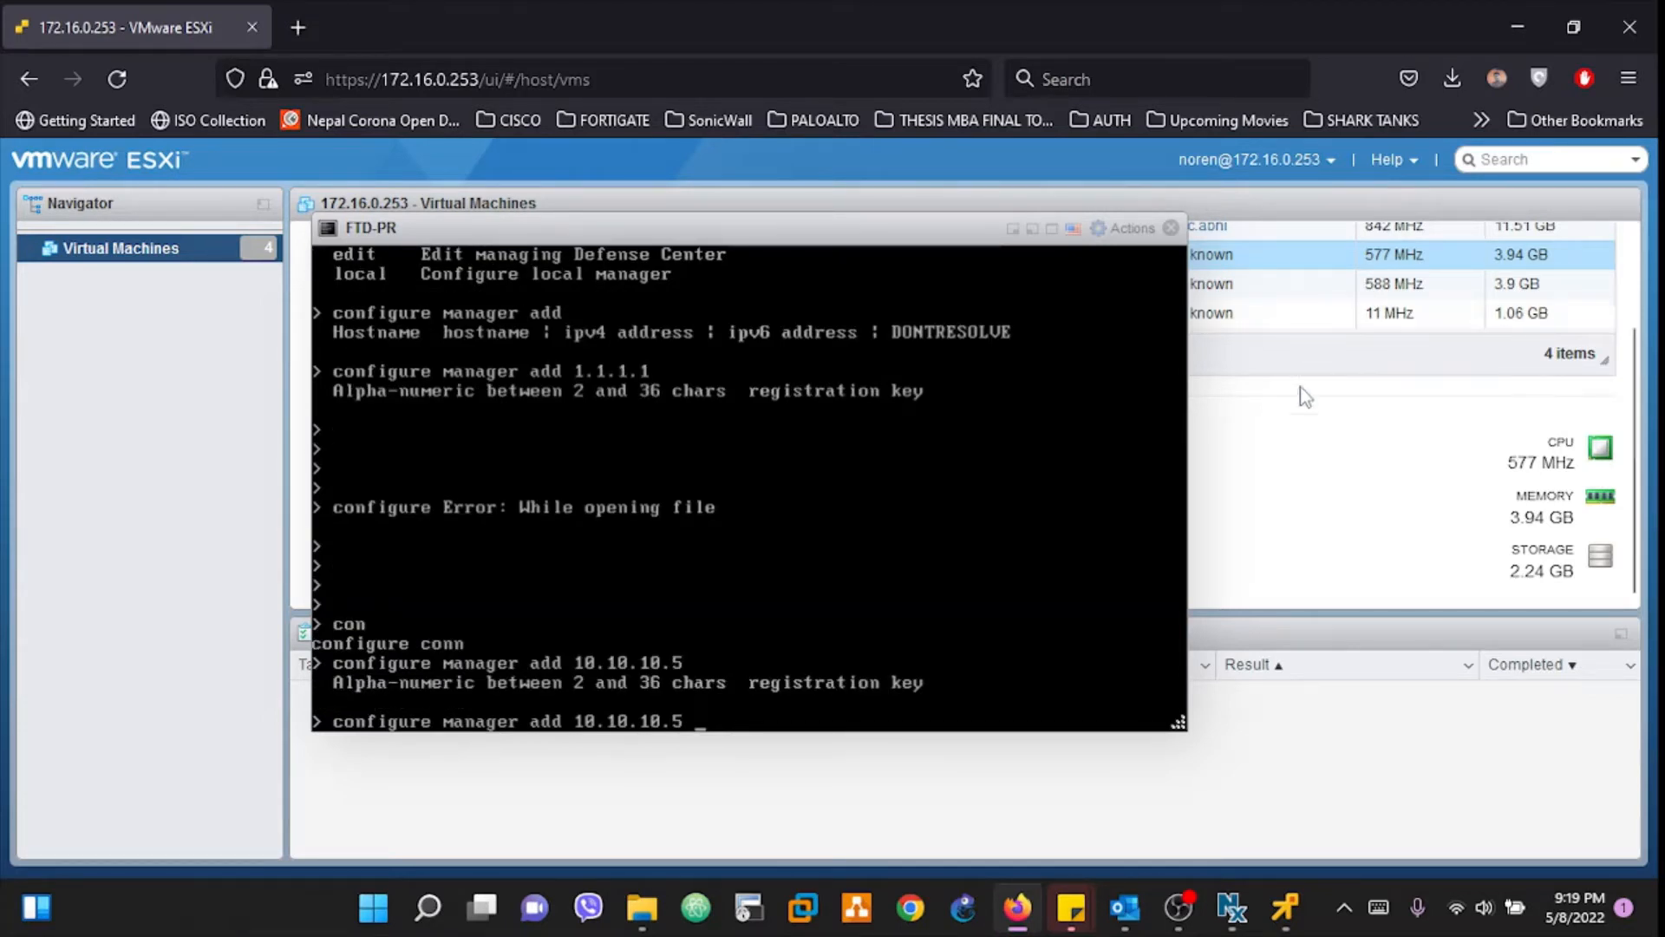
pyautogui.write('reg')
pyautogui.press('BackSpace')
pyautogui.press('BackSpace')
pyautogui.press('BackSpace')
pyautogui.press('BackSpace')
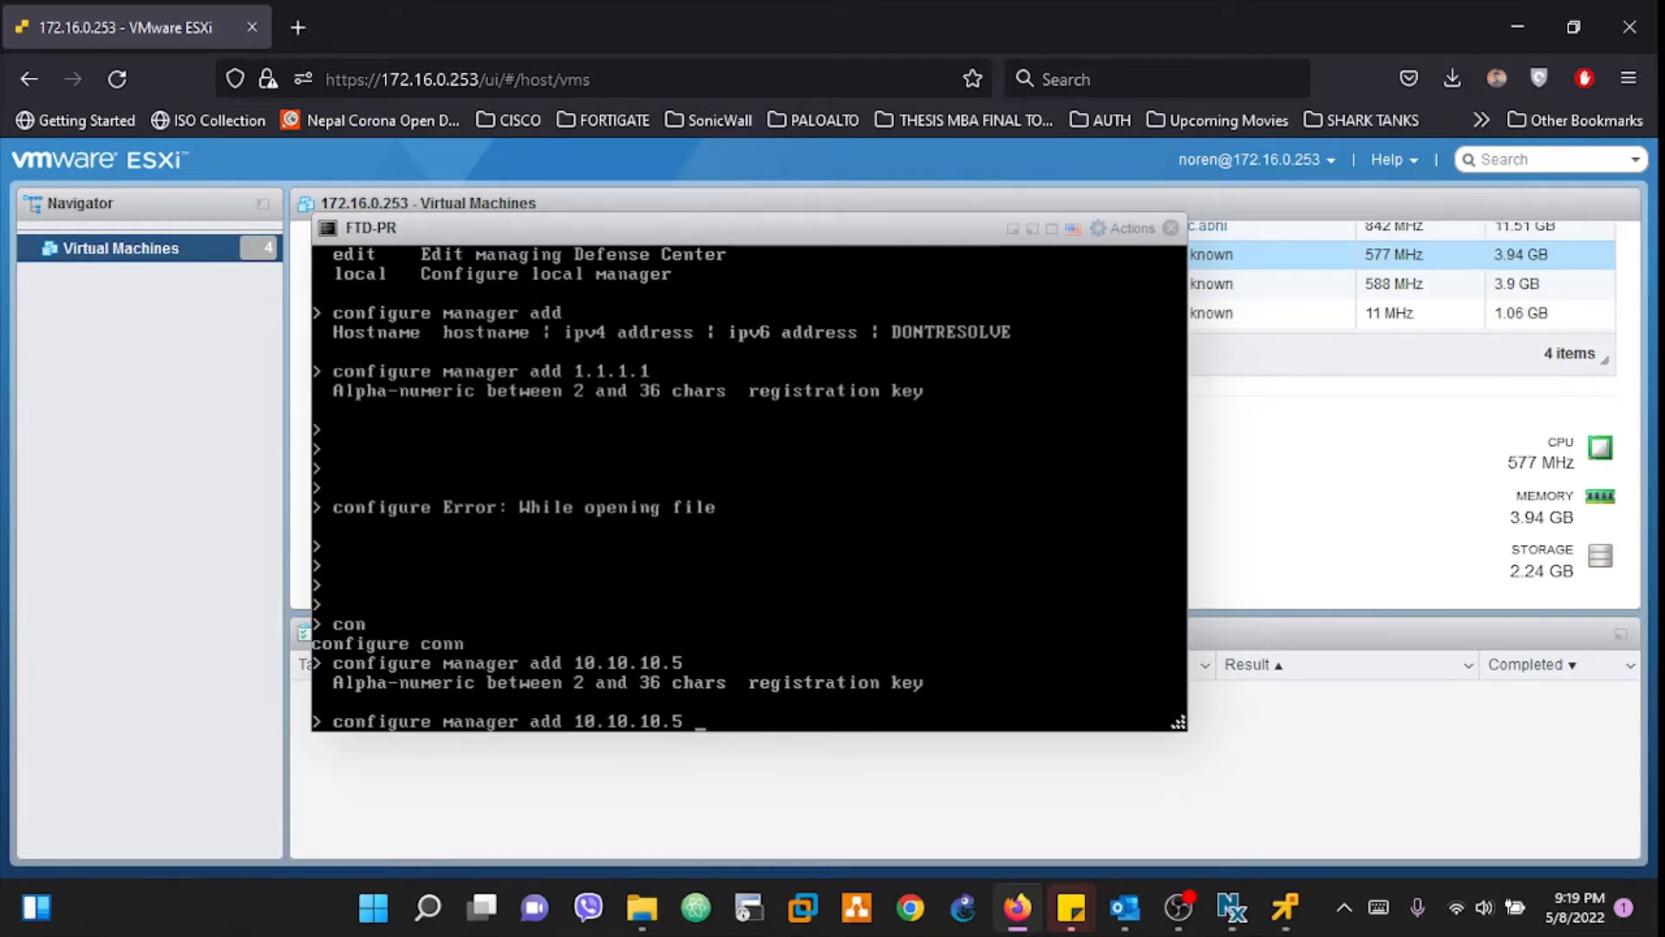
pyautogui.write('firepower@123')
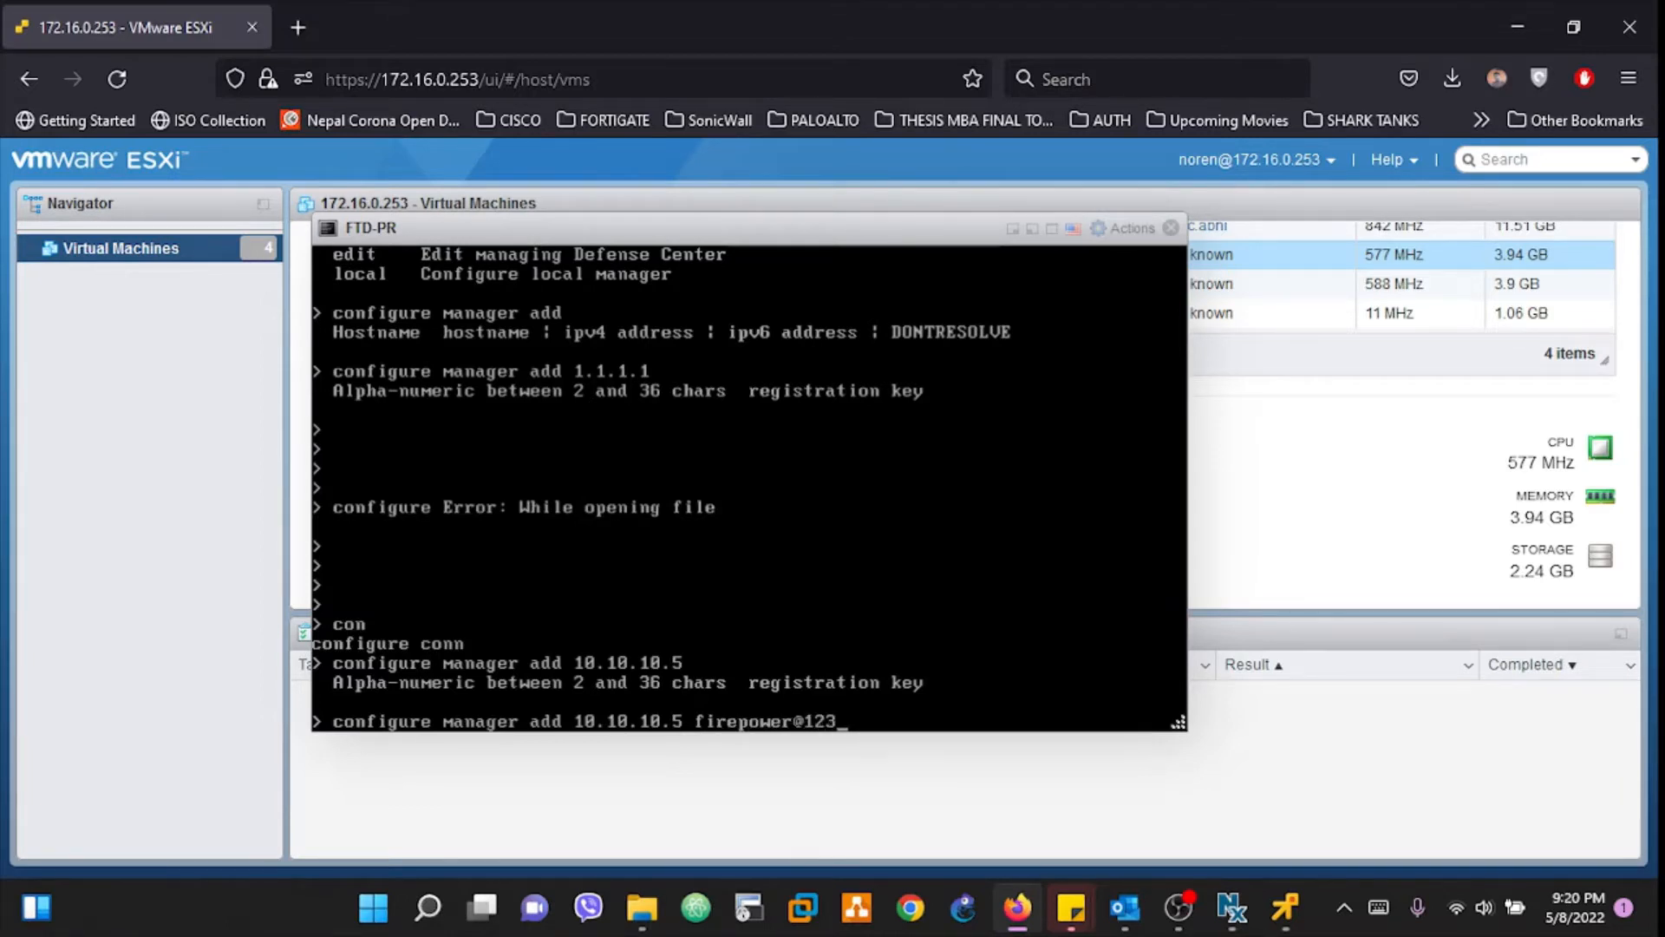
pyautogui.press('Return')
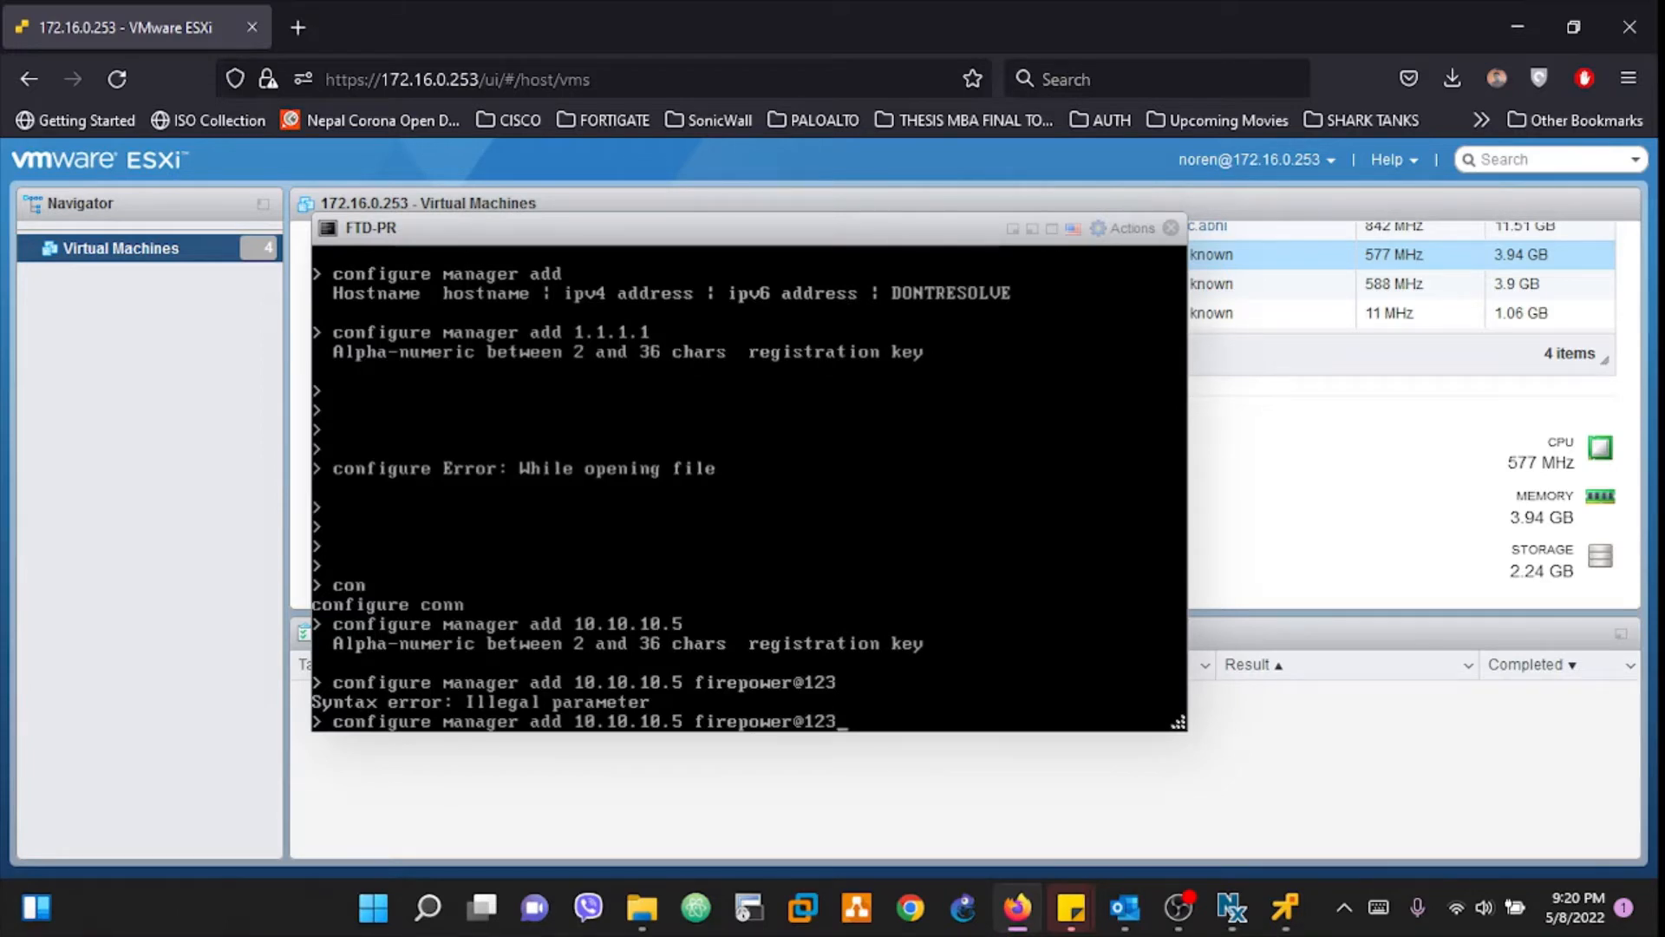
# Step: Remove the key's illegal characters, resubmit, confirm with yes, and close the console
pyautogui.press('BackSpace')
pyautogui.press('BackSpace')
pyautogui.press('BackSpace')
pyautogui.press('BackSpace')
pyautogui.press('Return')
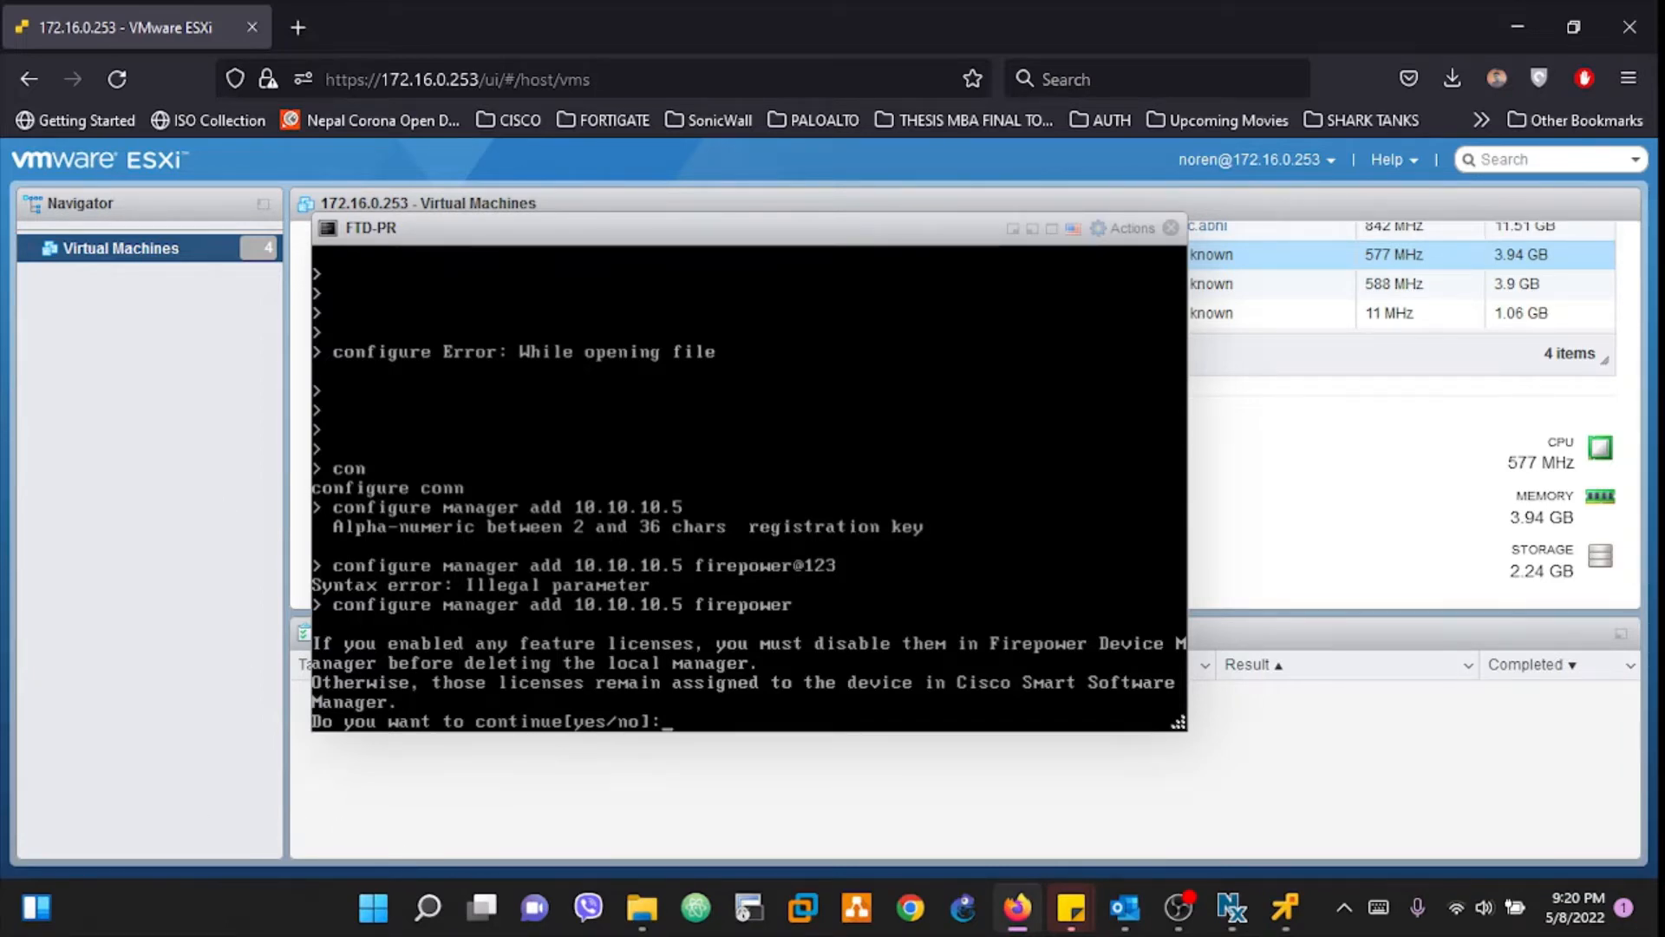
pyautogui.write('yes')
pyautogui.press('Return')
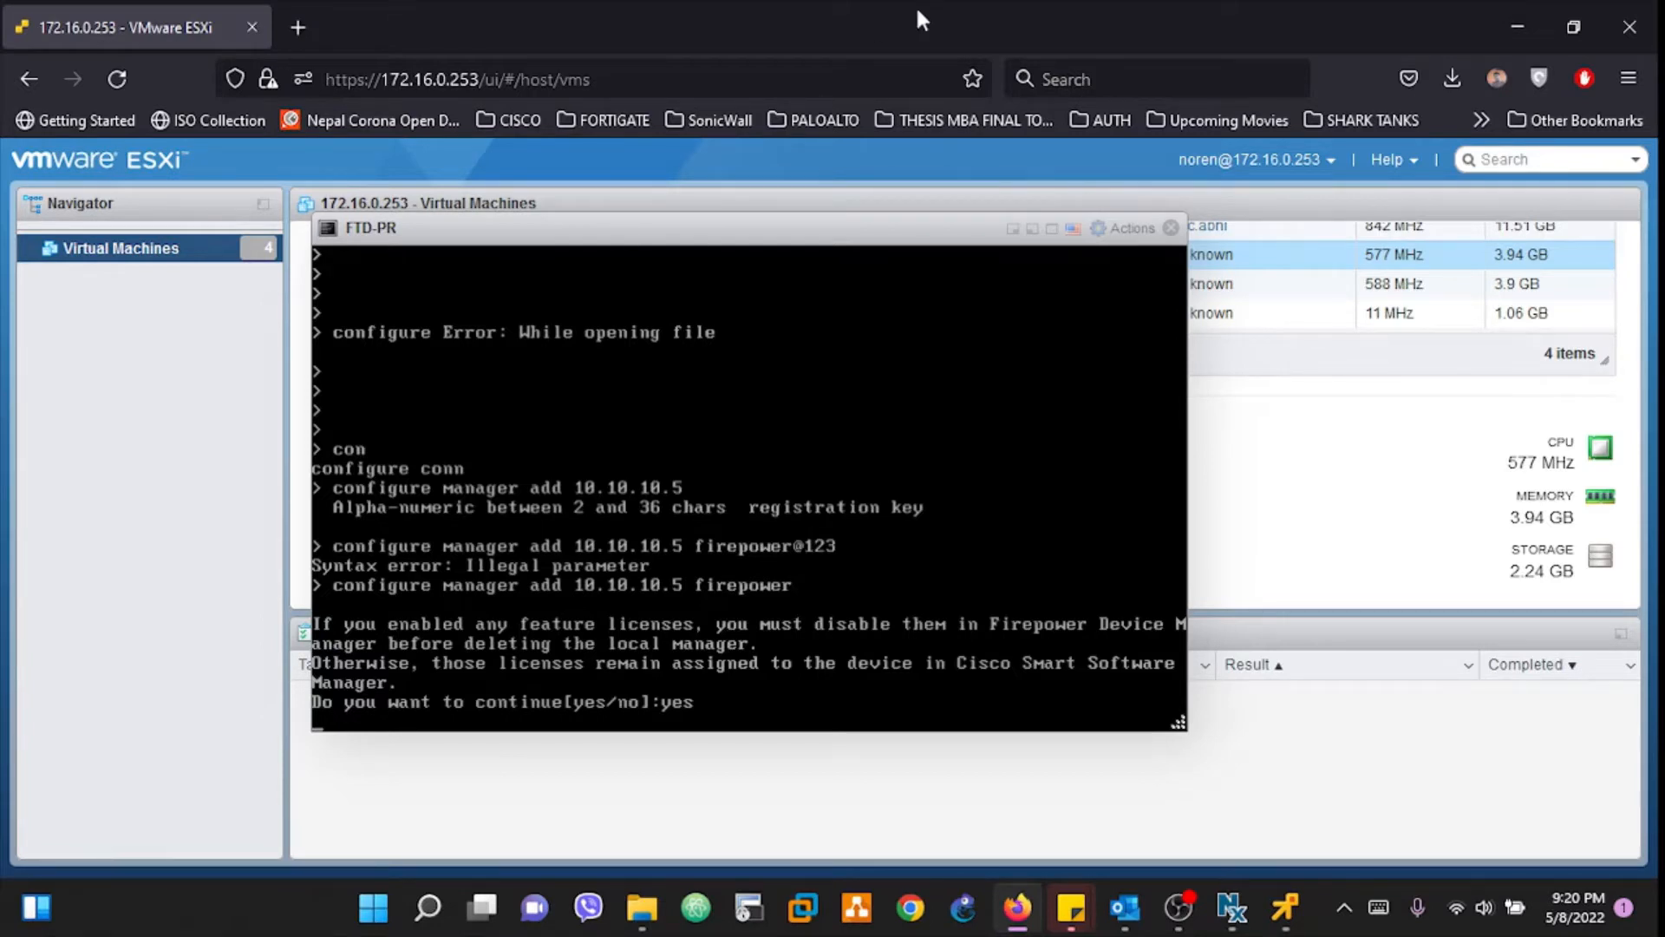
pyautogui.click(1171, 228)
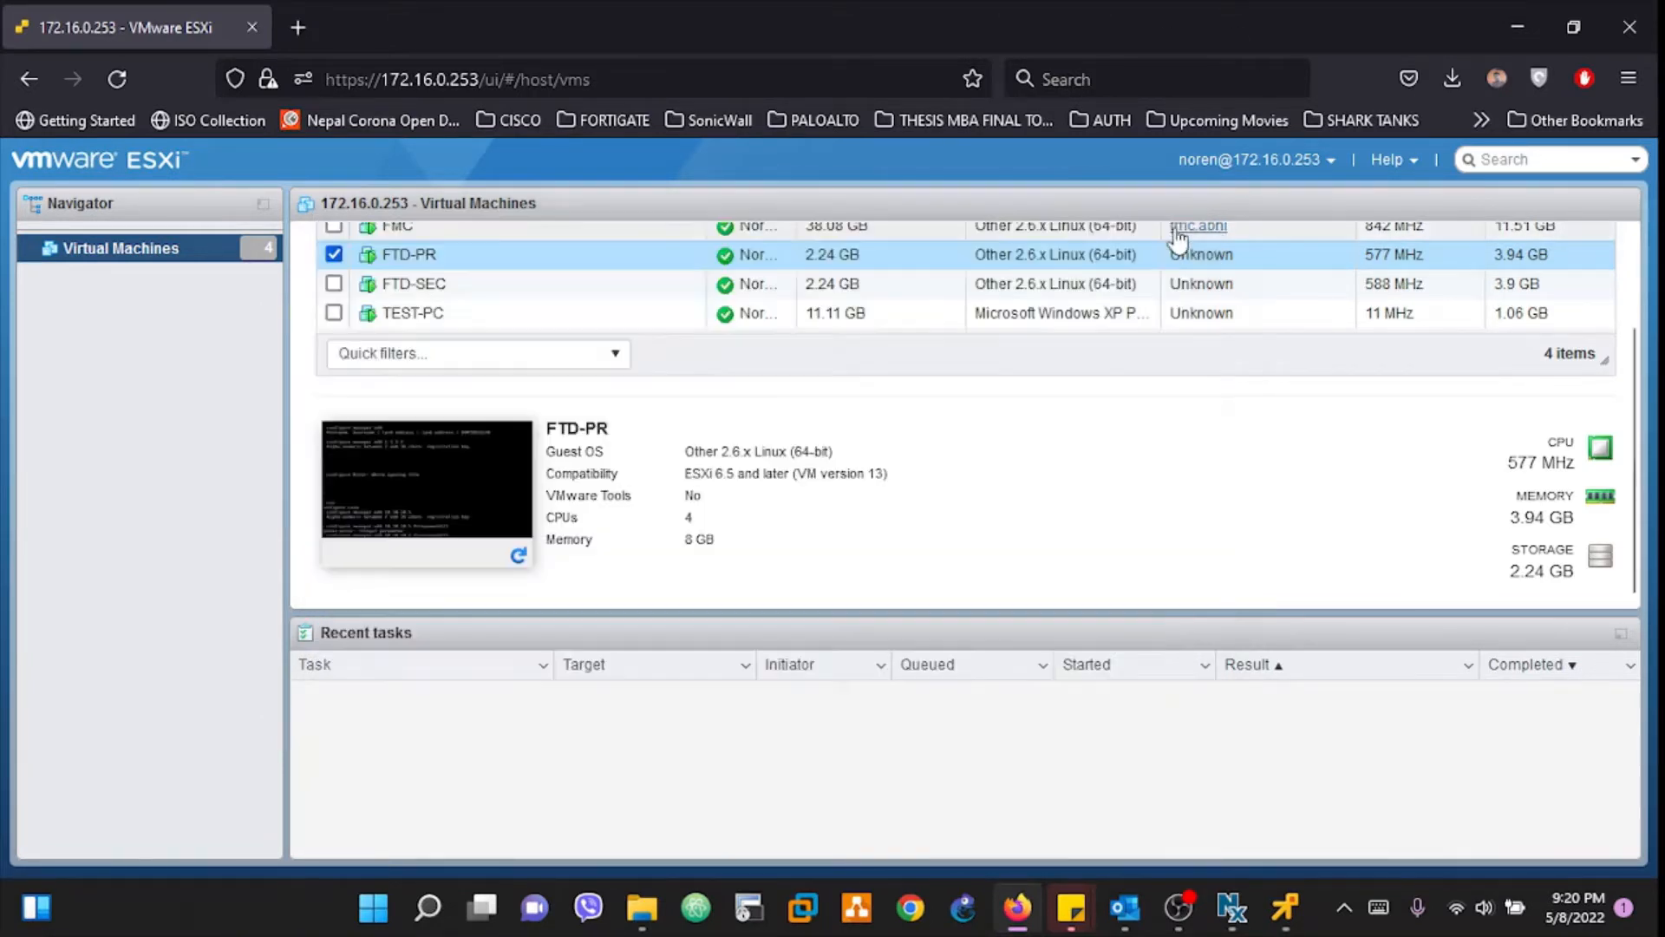
# Step: Open the FTD-SEC virtual machine's console with a fresh prompt
pyautogui.click(411, 291)
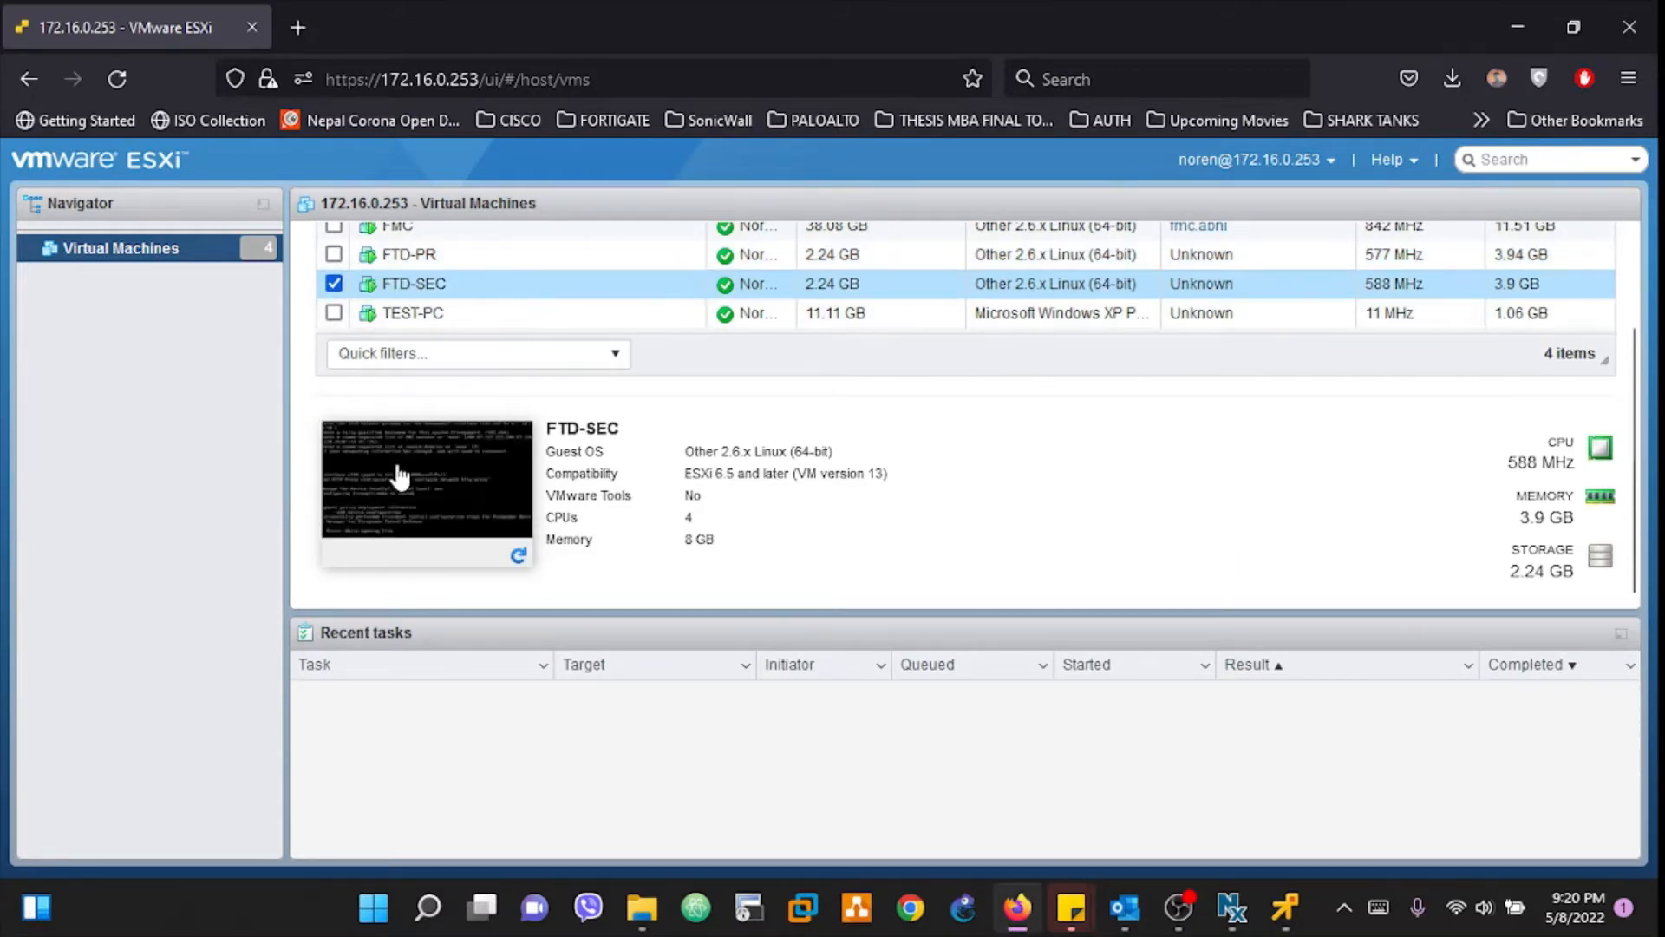
pyautogui.click(399, 475)
pyautogui.press('Return')
pyautogui.press('Return')
pyautogui.press('Return')
pyautogui.press('Return')
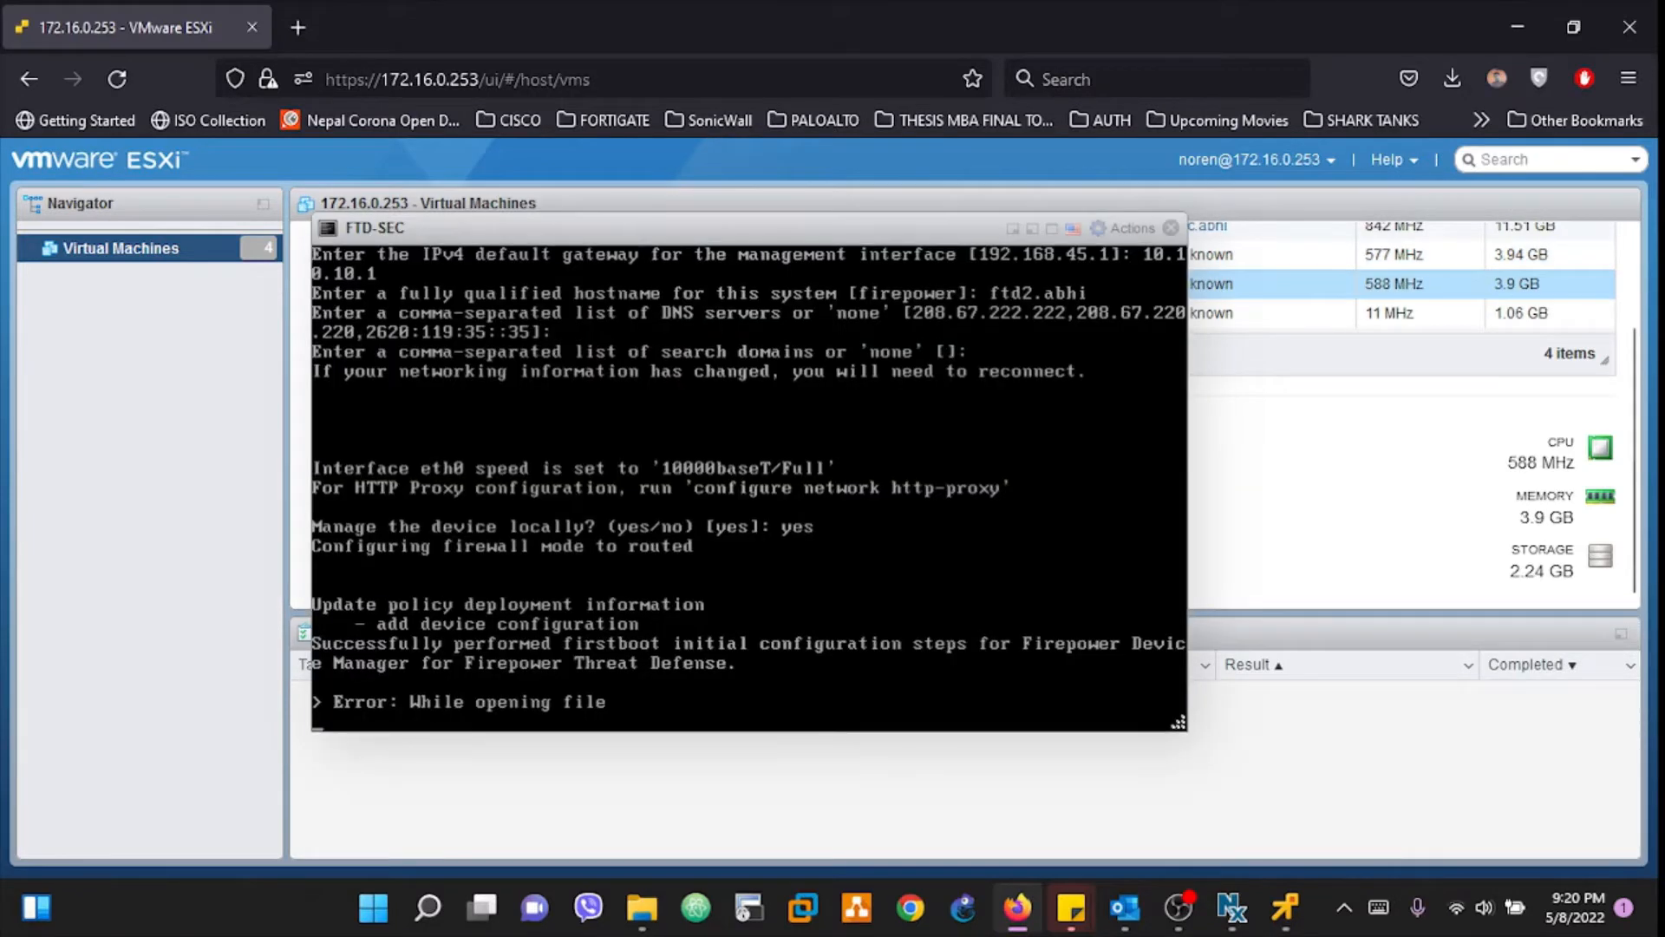
# Step: Run 'configure manager add 10.10.10.5' with the registration key, confirm yes, and close the console
pyautogui.write('configure ')
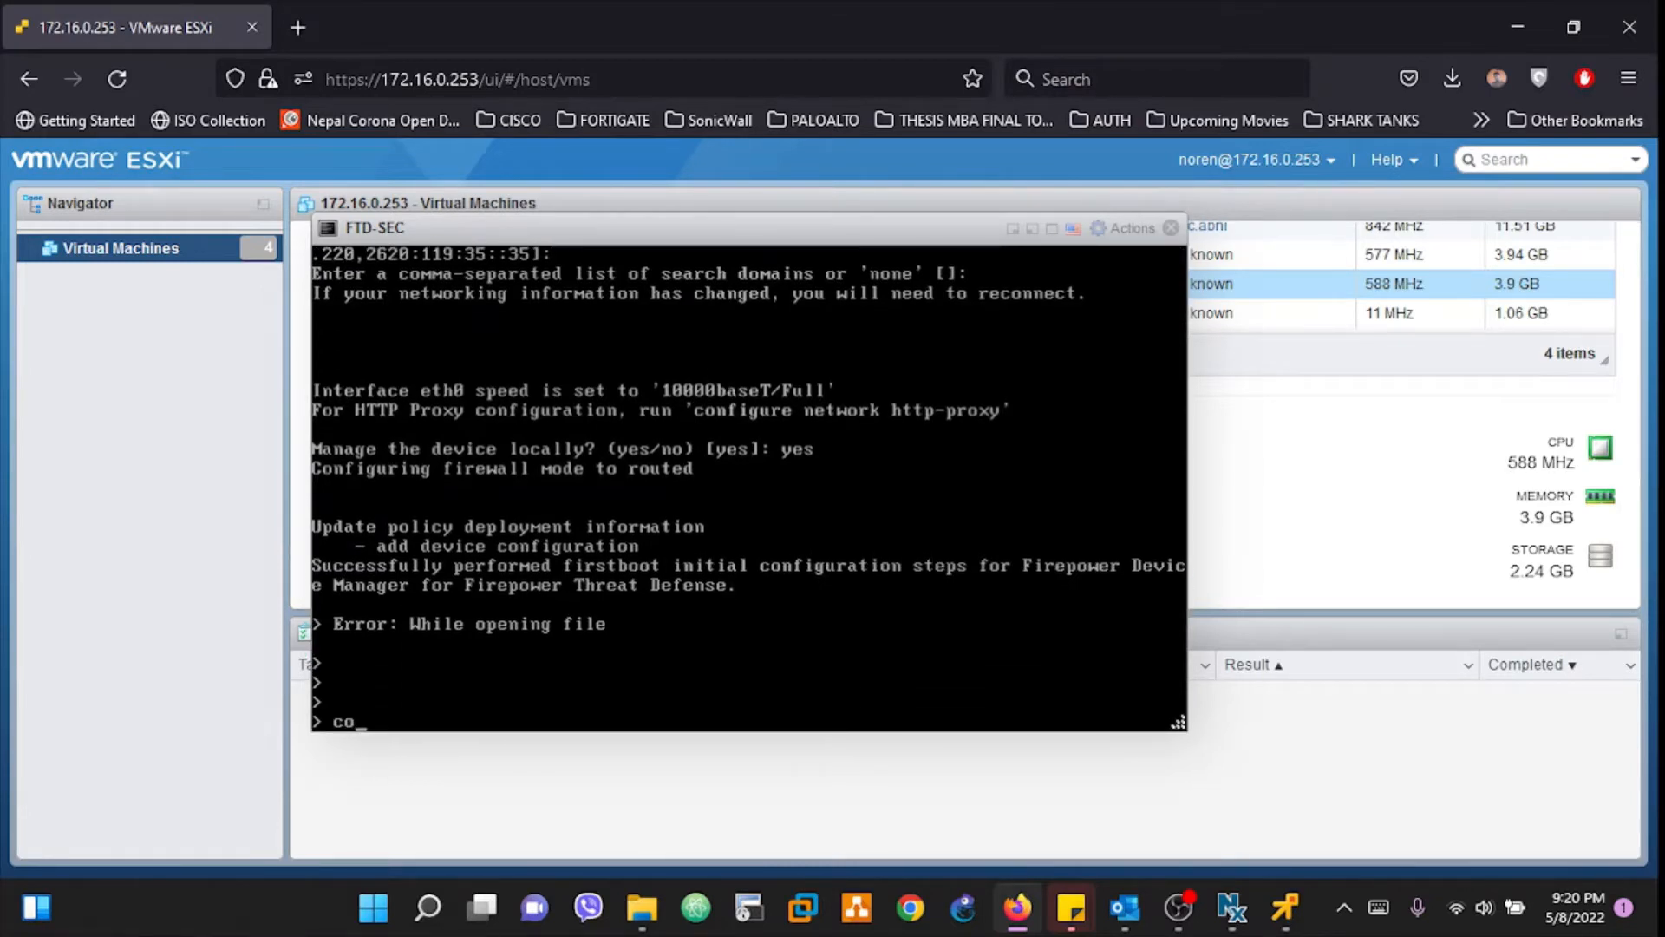
pyautogui.write('manager ')
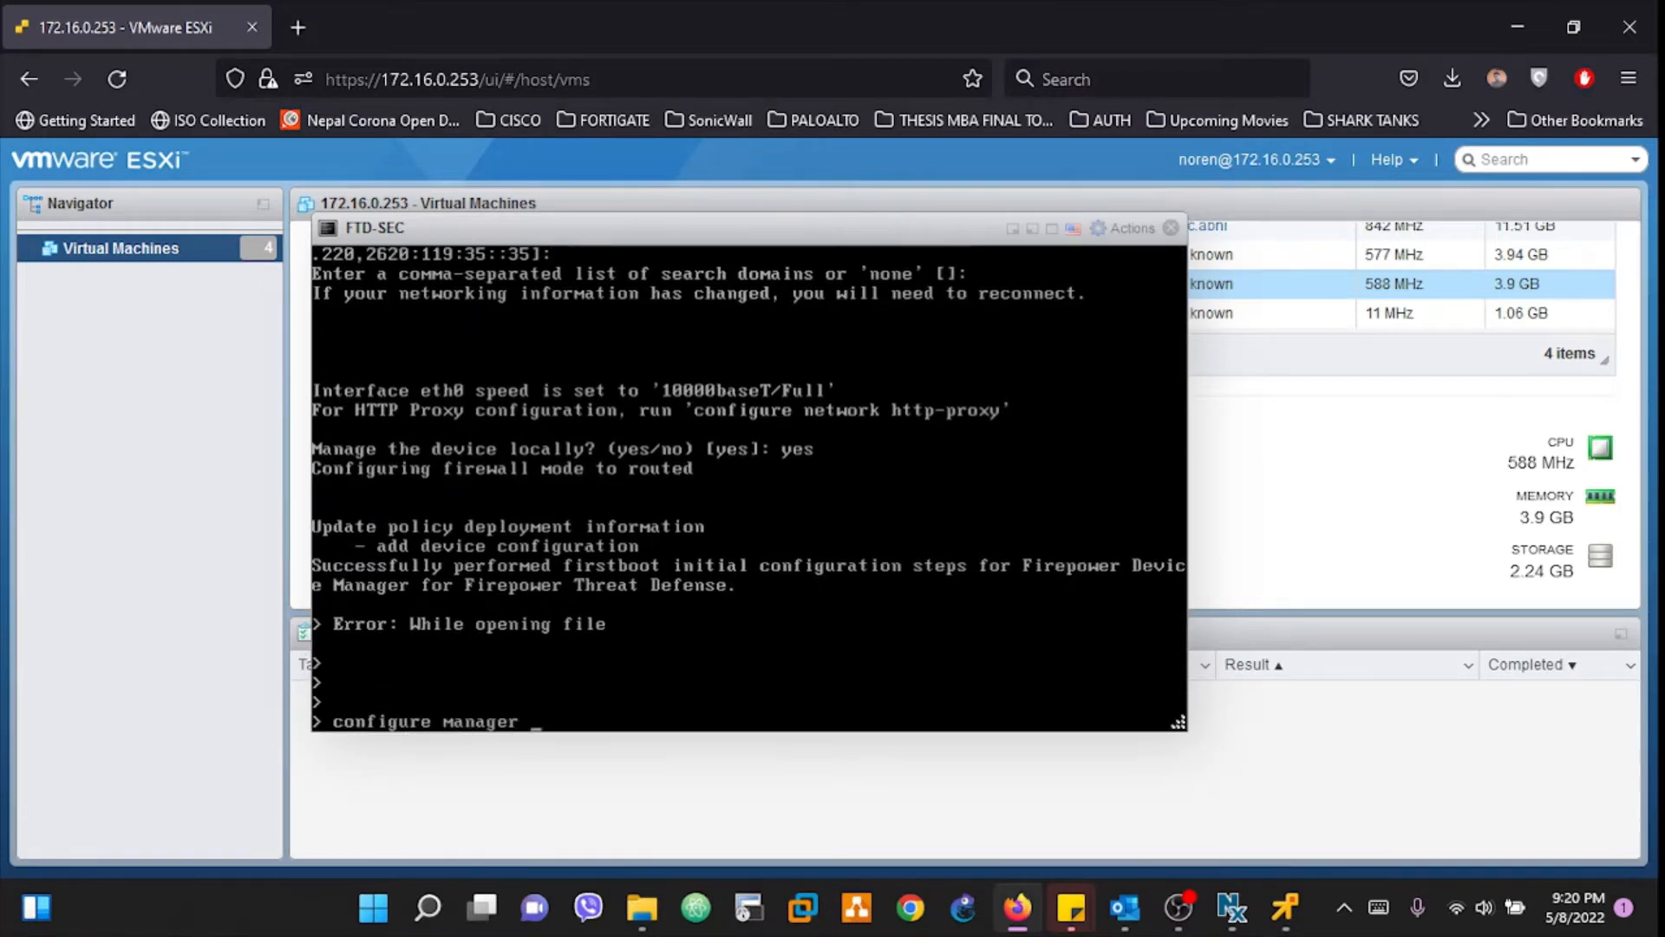
pyautogui.write('add 10.10.10.4')
pyautogui.press('BackSpace')
pyautogui.write('5 firepowe')
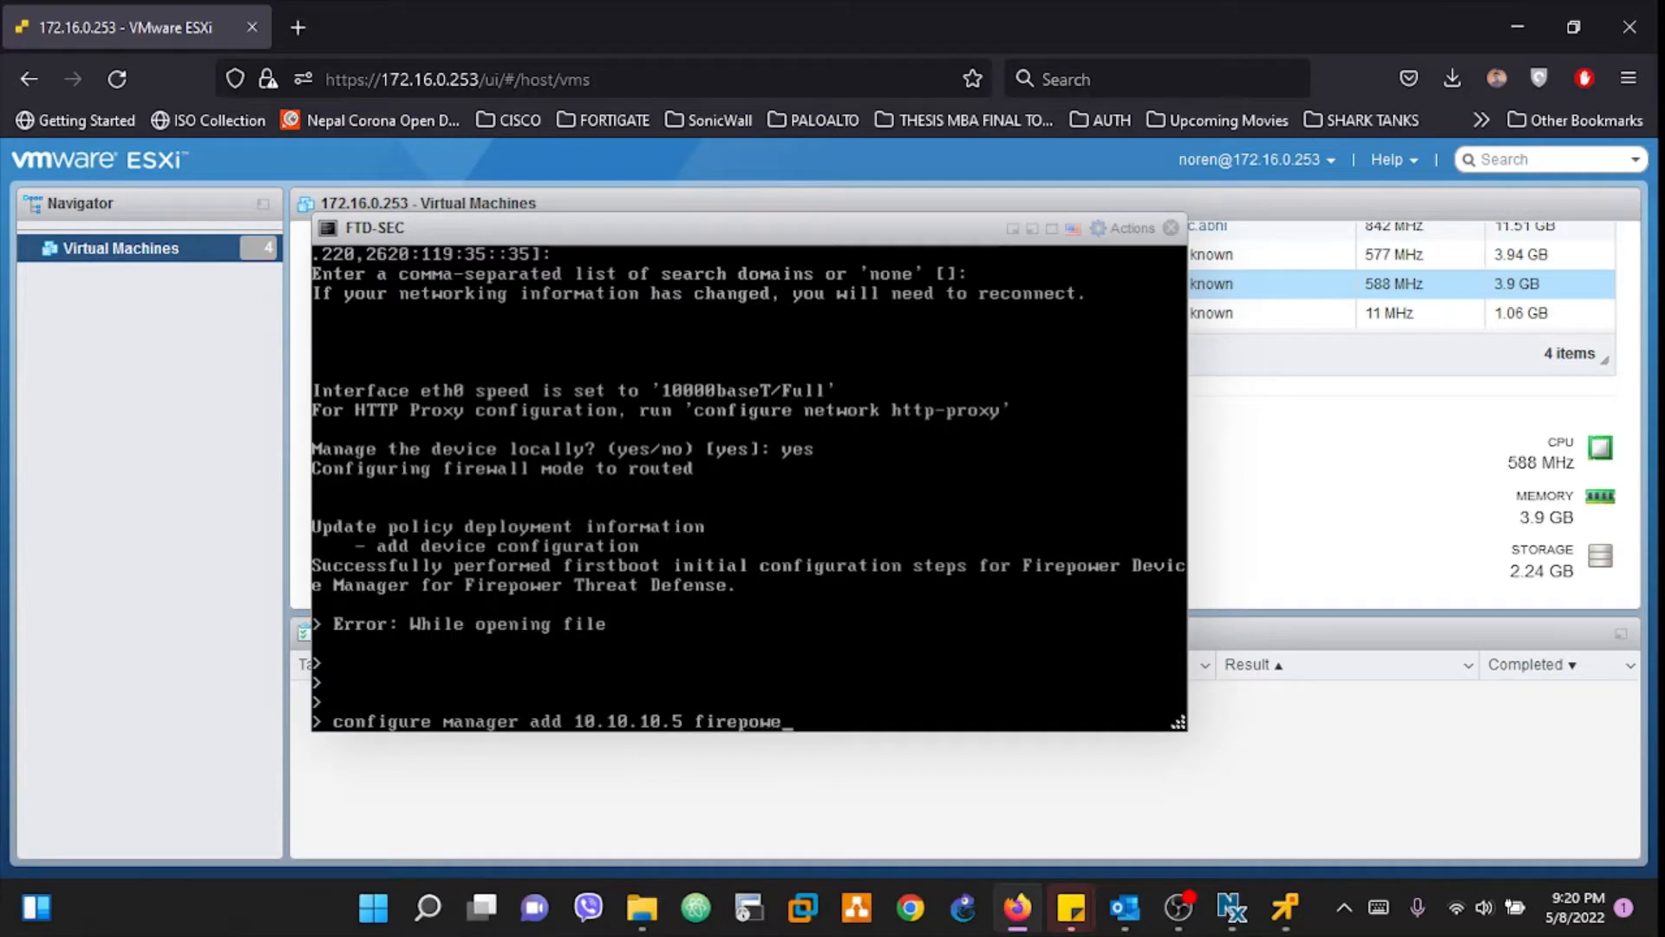
pyautogui.write('r')
pyautogui.press('Return')
pyautogui.write('yes')
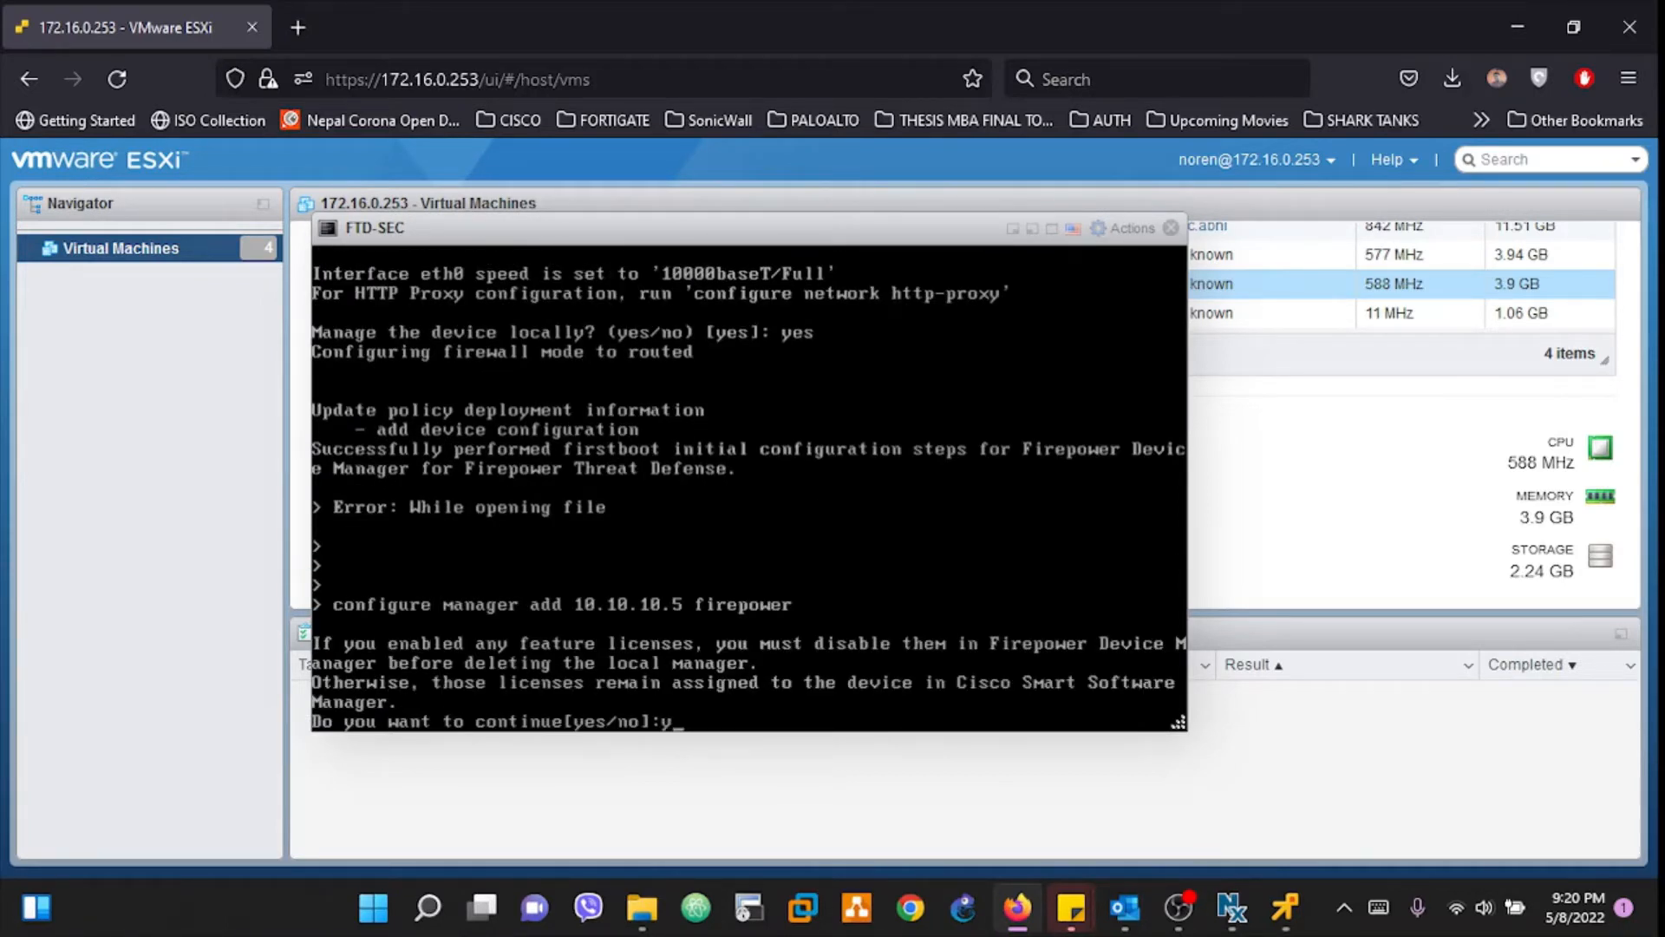
pyautogui.press('Return')
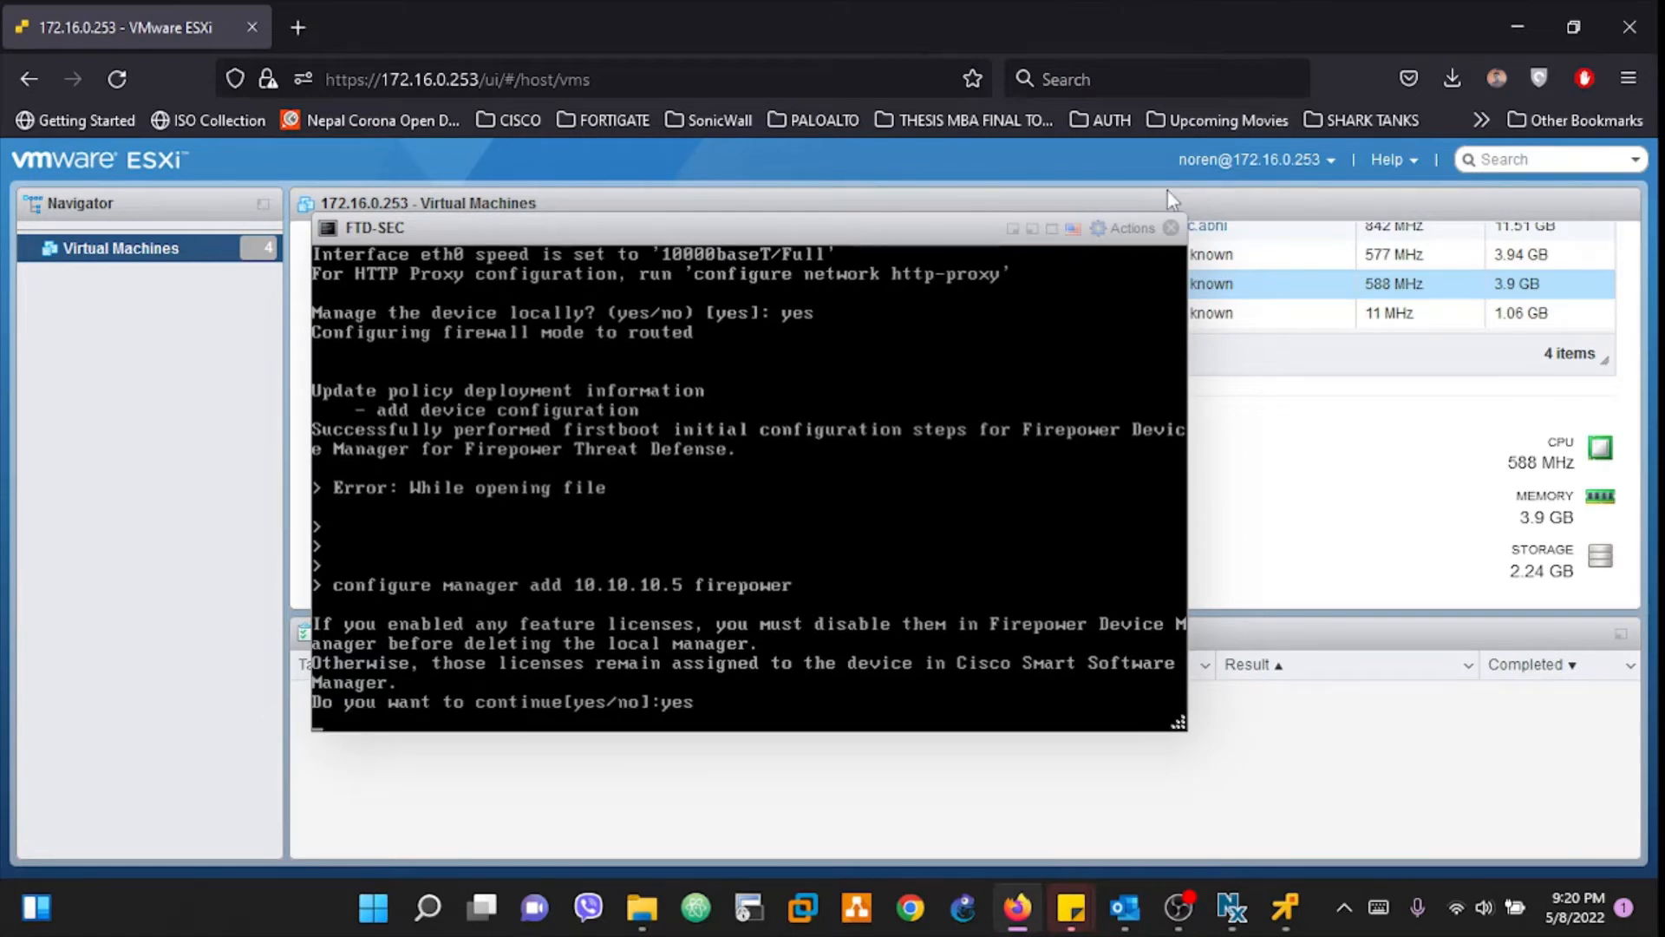
pyautogui.click(1173, 229)
pyautogui.click(411, 258)
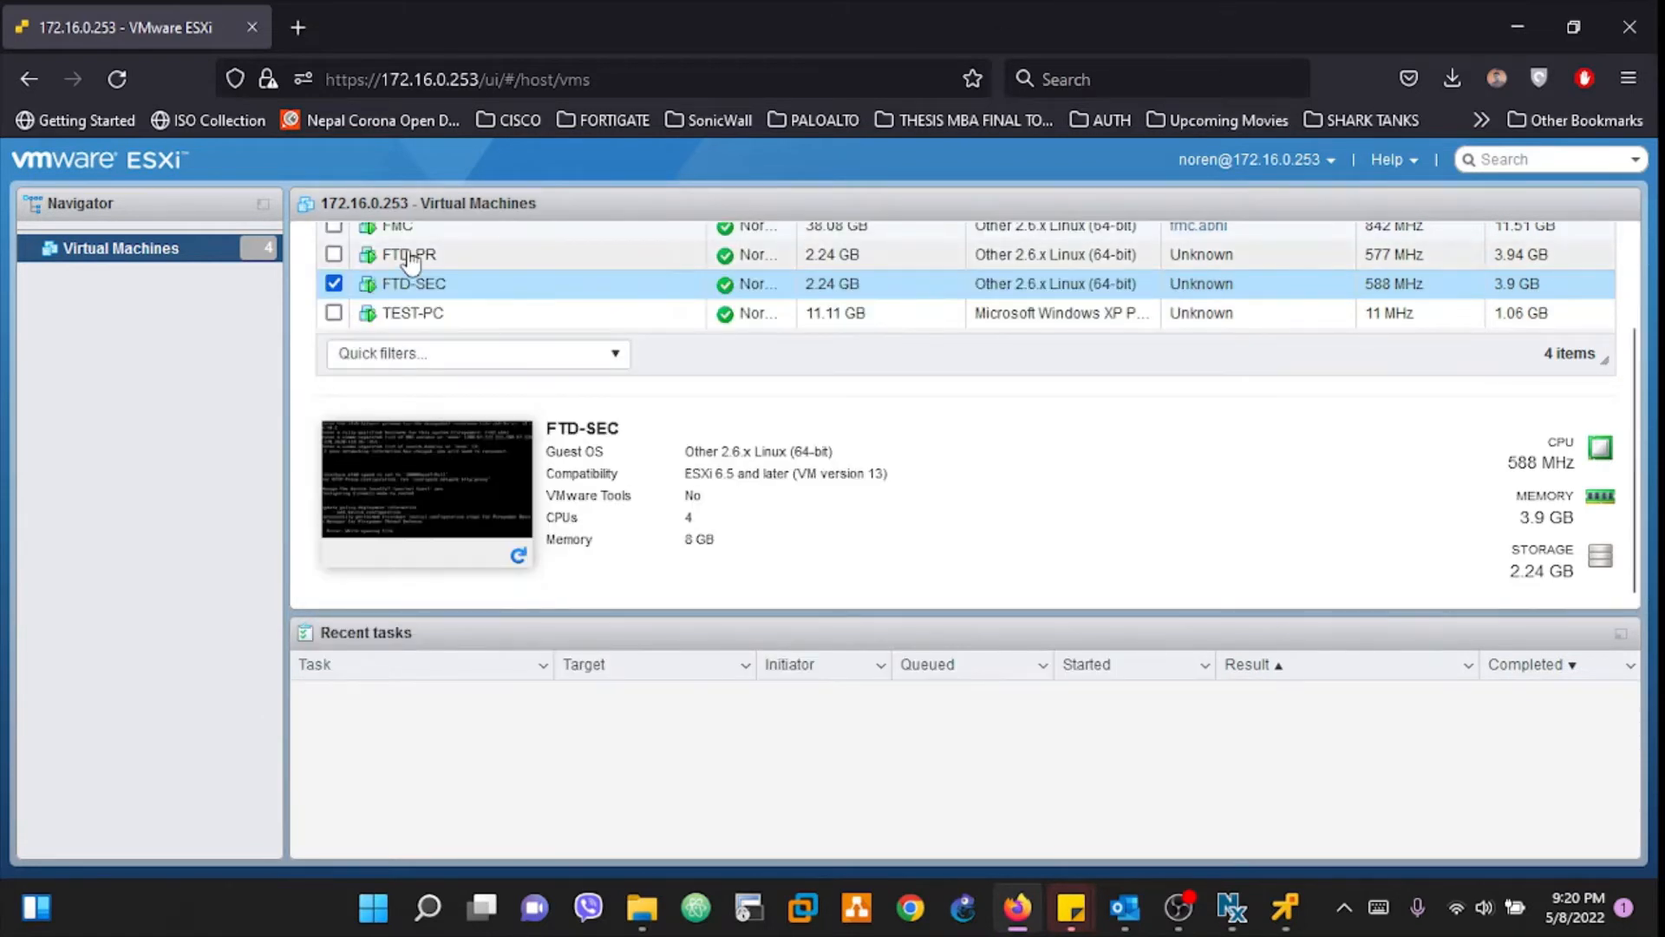
# Step: Check that the FTD-PR and FTD-SEC consoles both report 'Manager successfully configured', then return to FMC
pyautogui.click(427, 481)
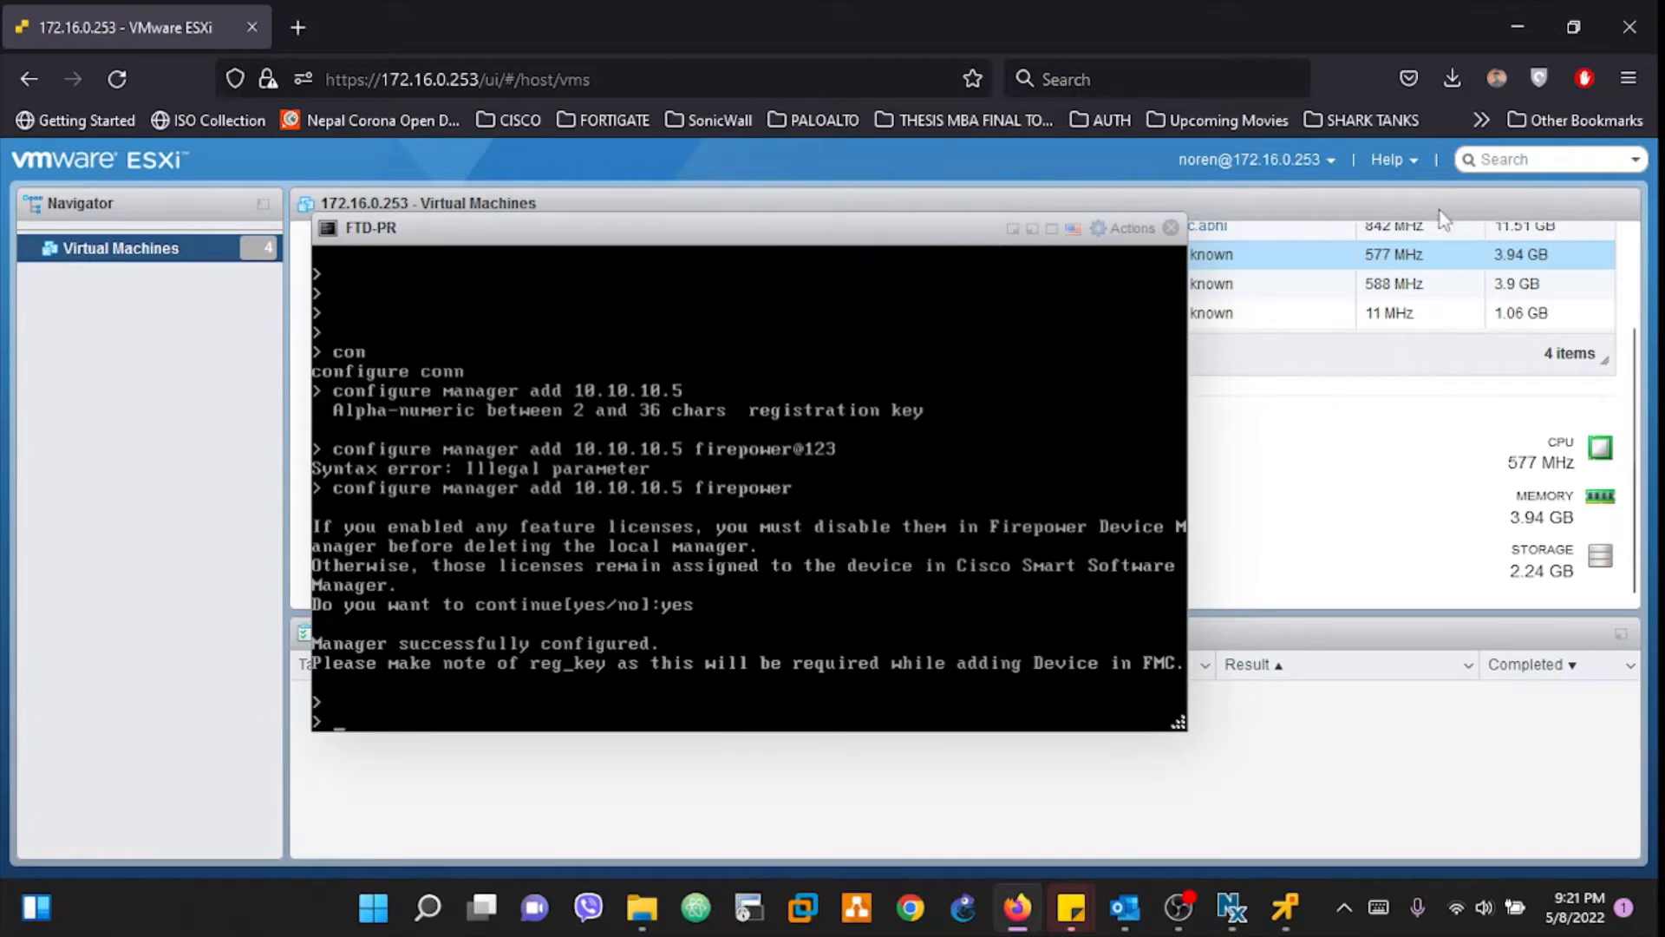
pyautogui.click(1171, 229)
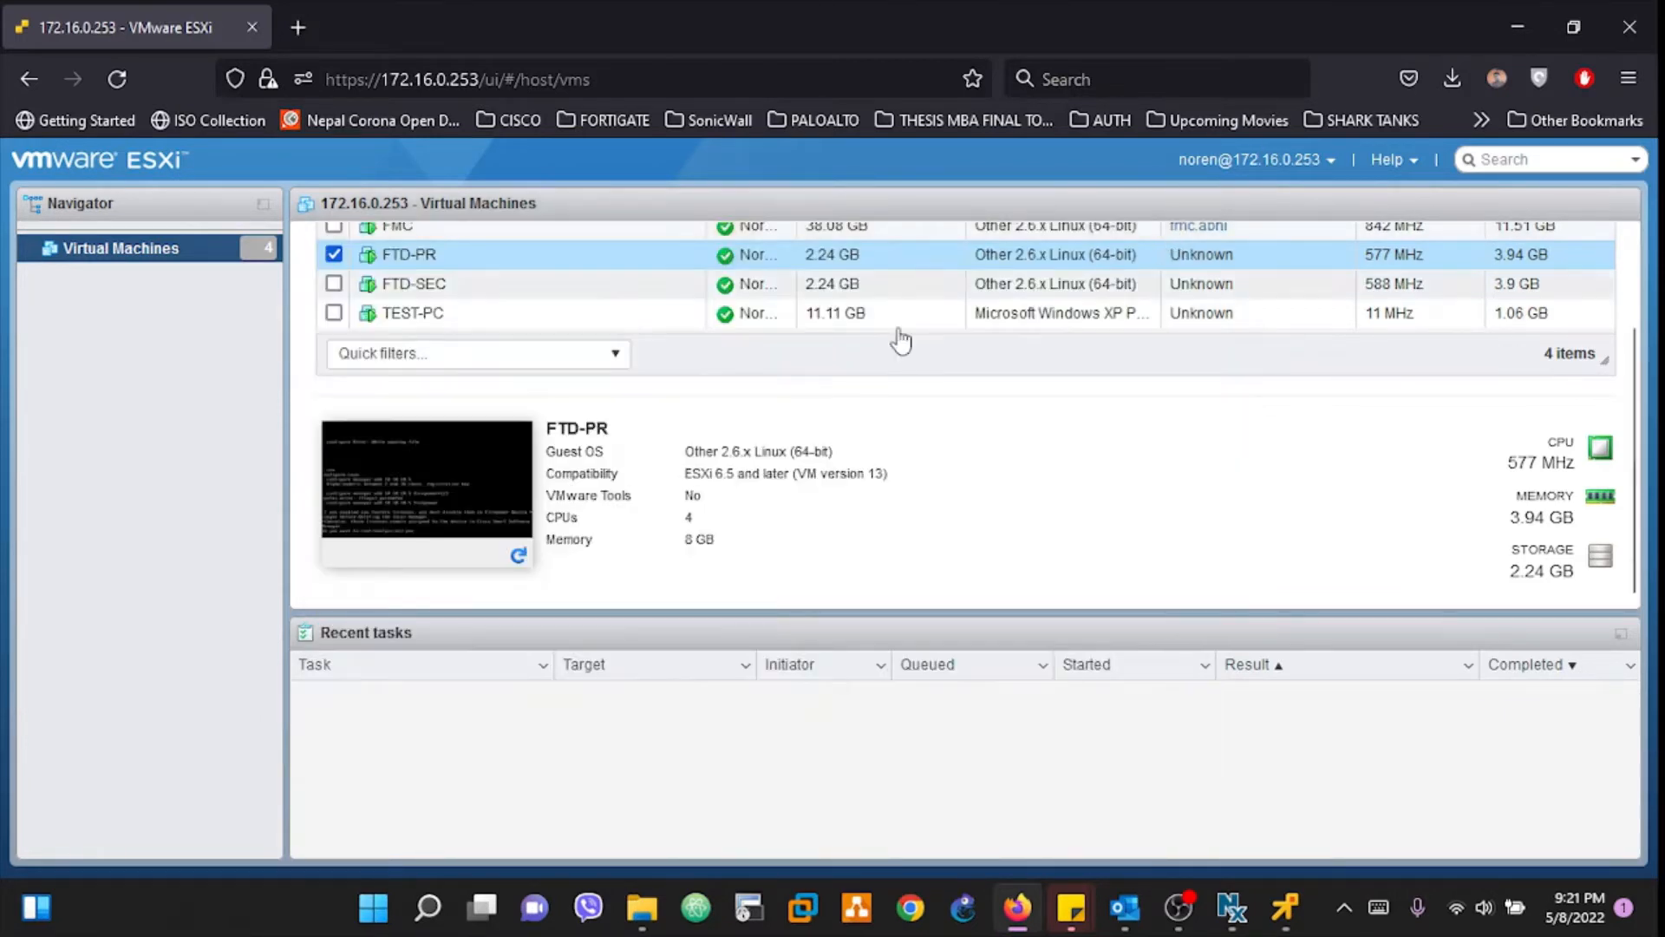
pyautogui.click(388, 293)
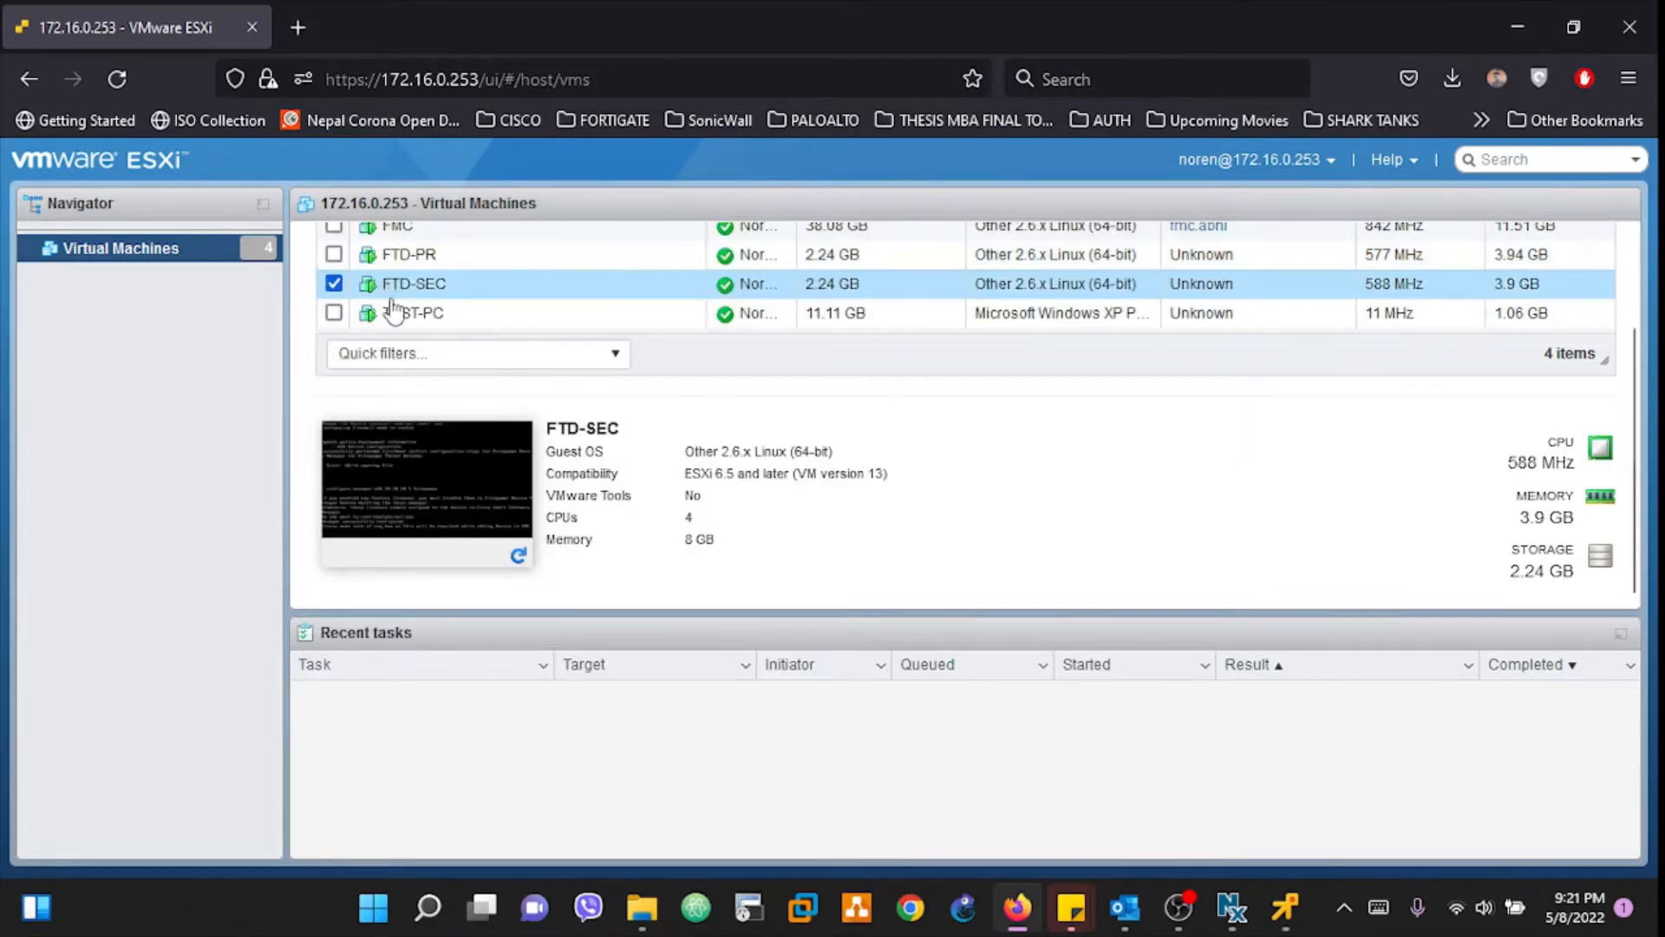
pyautogui.click(431, 494)
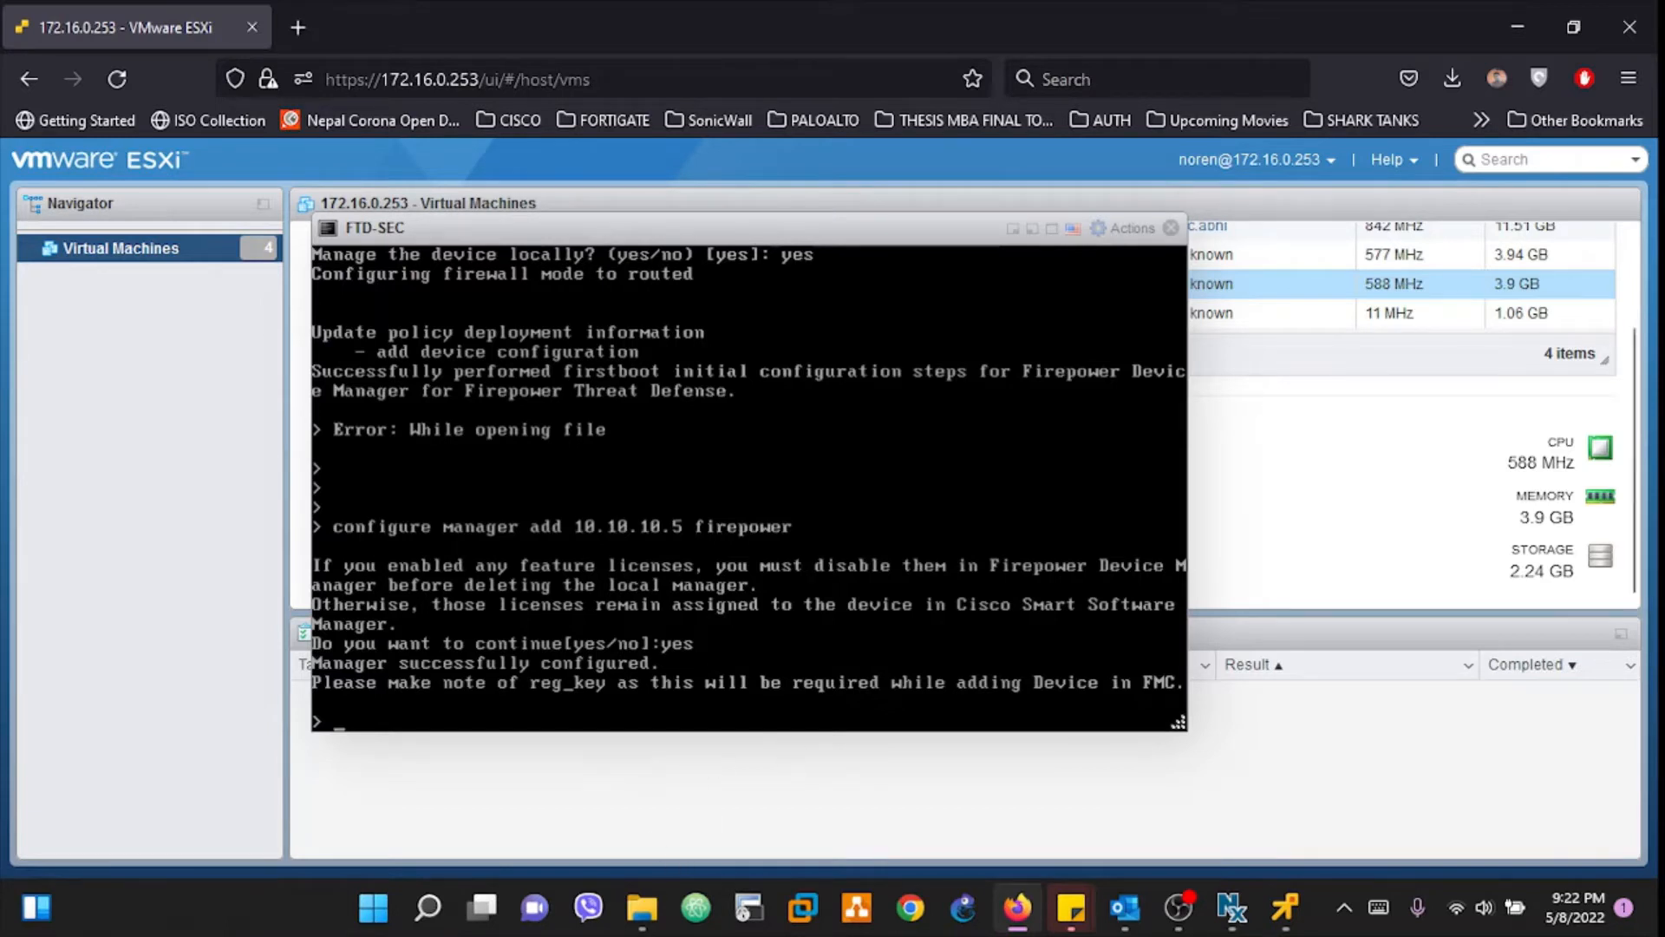
pyautogui.click(1170, 227)
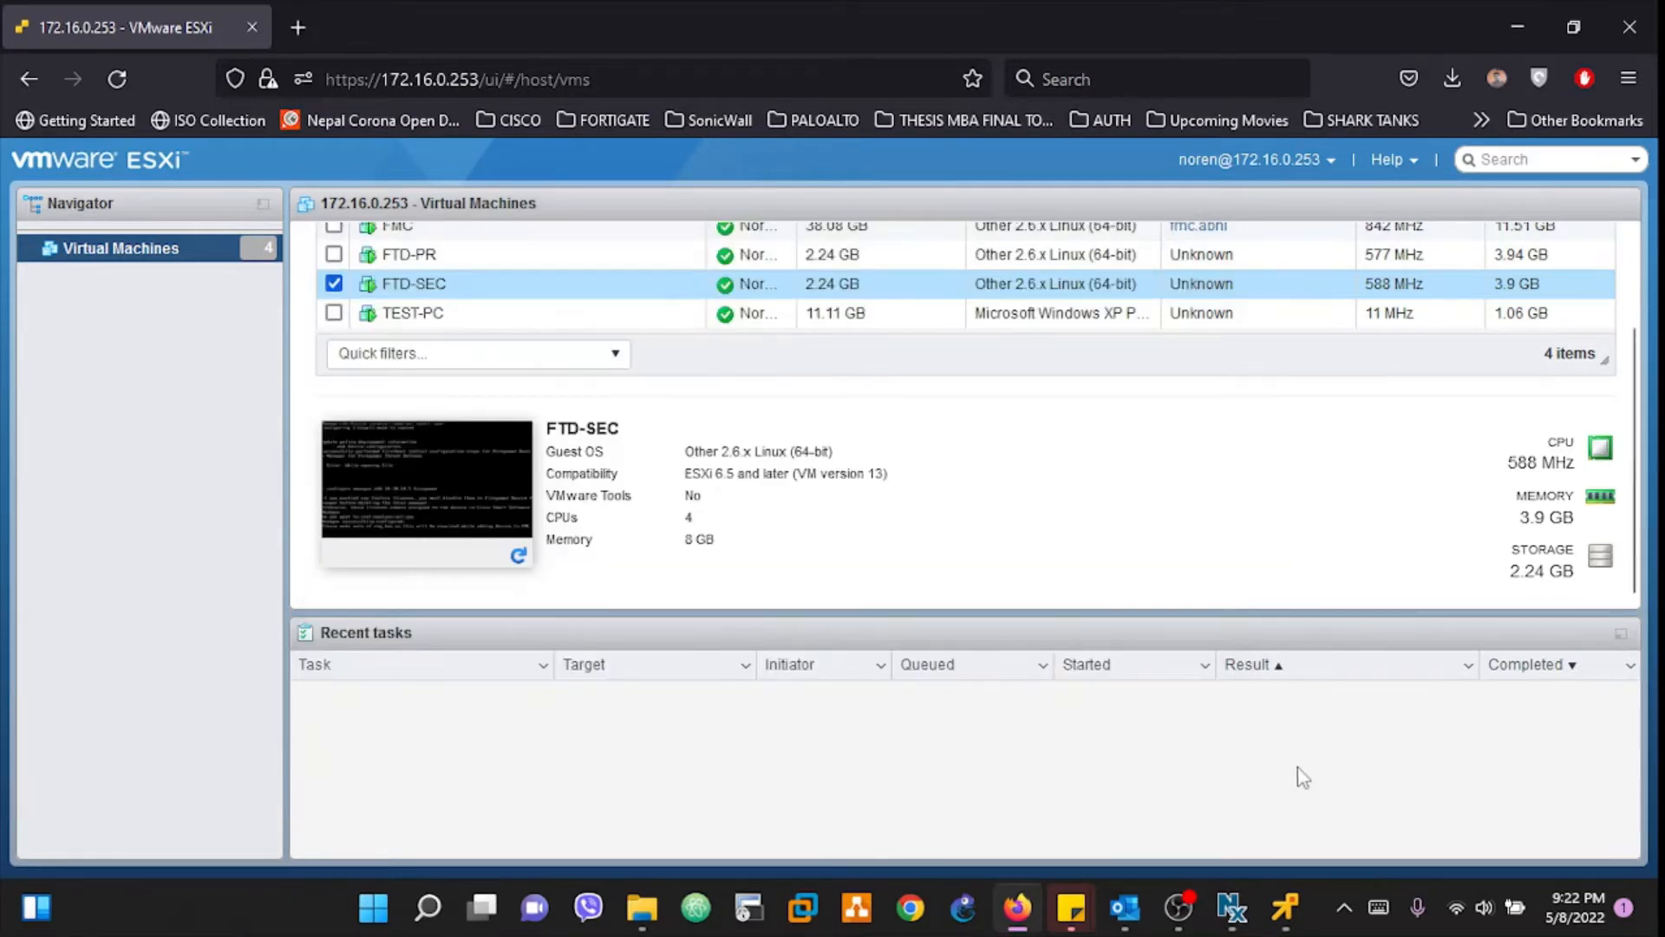
pyautogui.click(1284, 910)
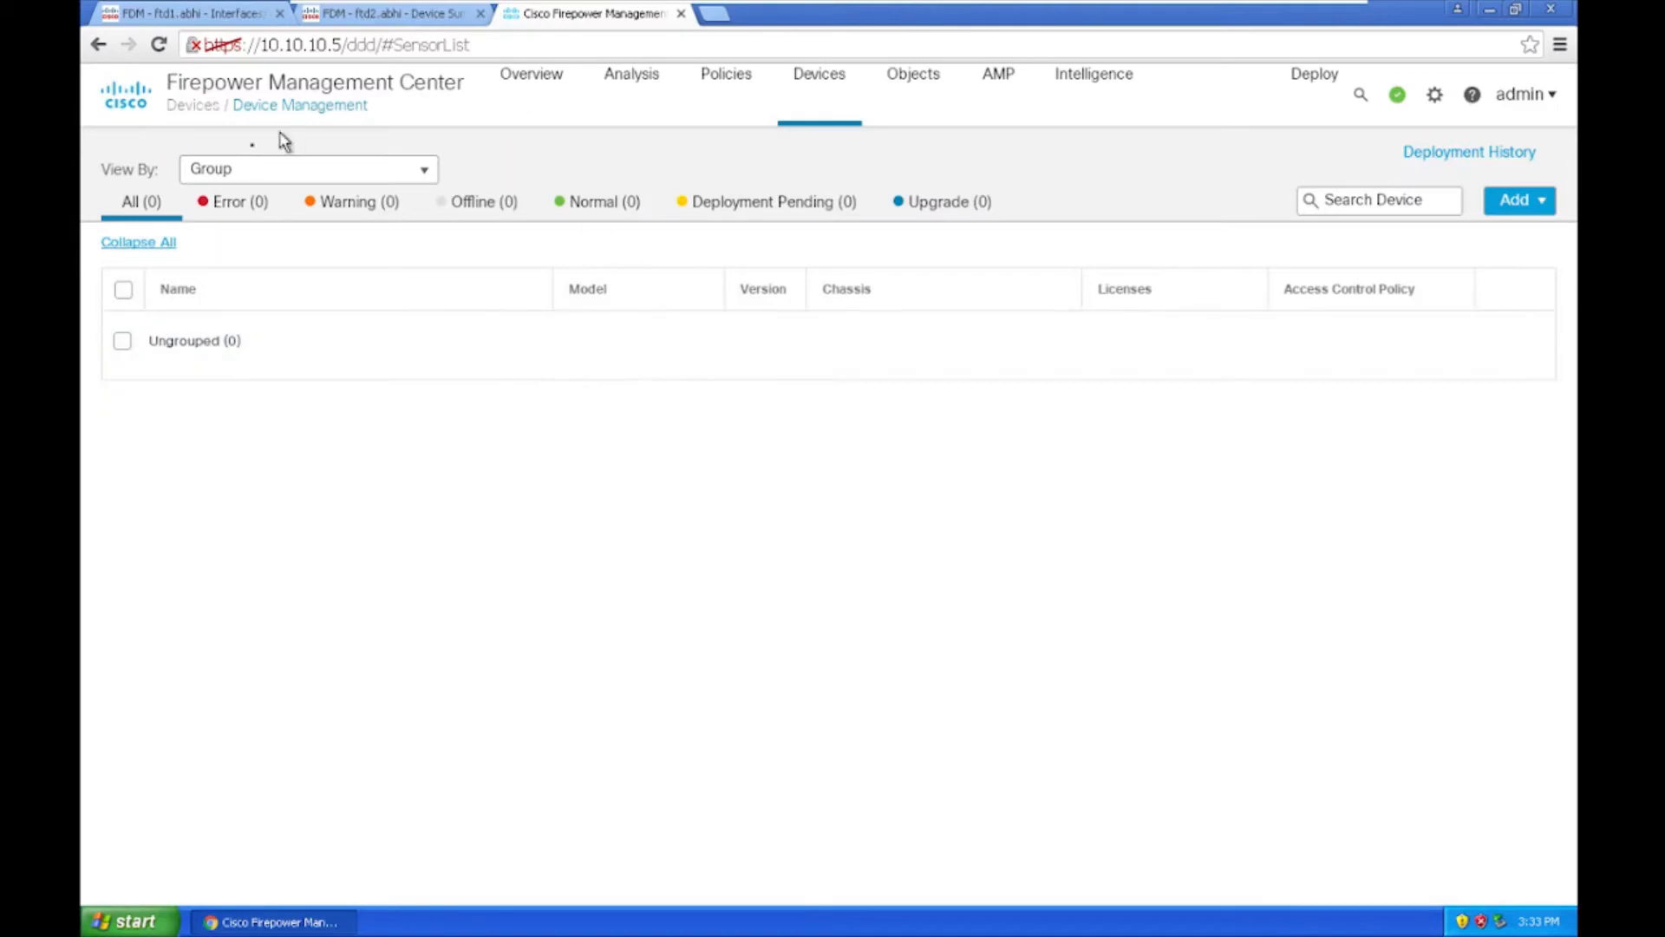
# Step: Add a device with host 10.10.10.2 and display name FTD-PR, and begin entering the registration key
pyautogui.click(1515, 200)
pyautogui.click(1485, 243)
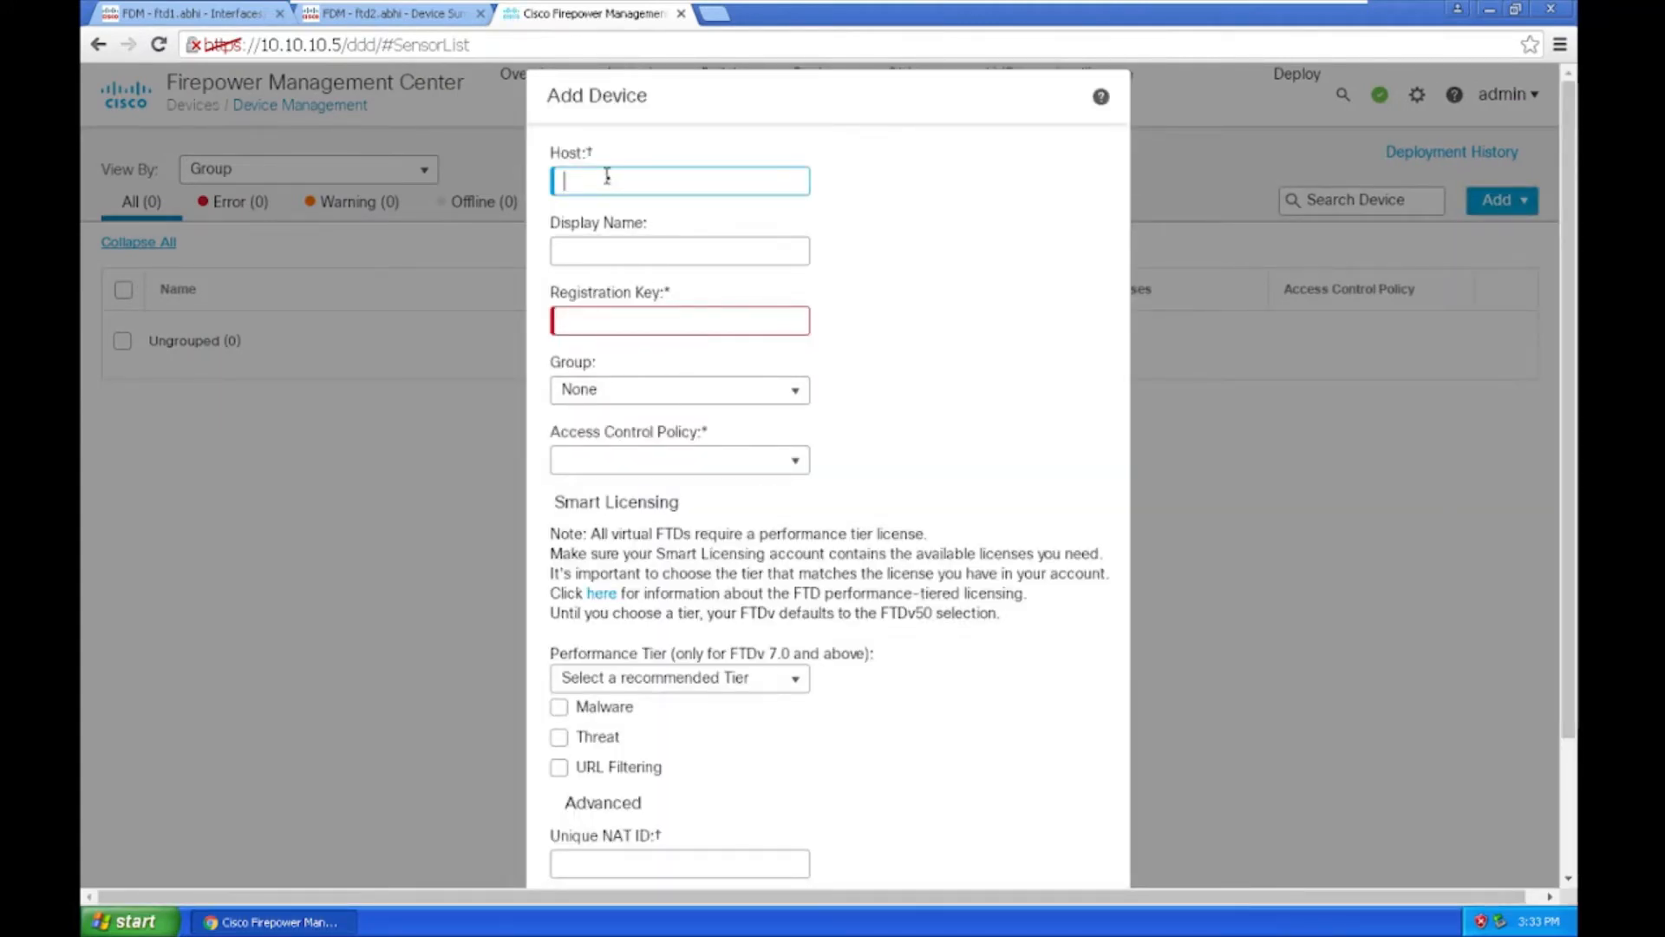
pyautogui.write('10.10.10.2')
pyautogui.click(653, 254)
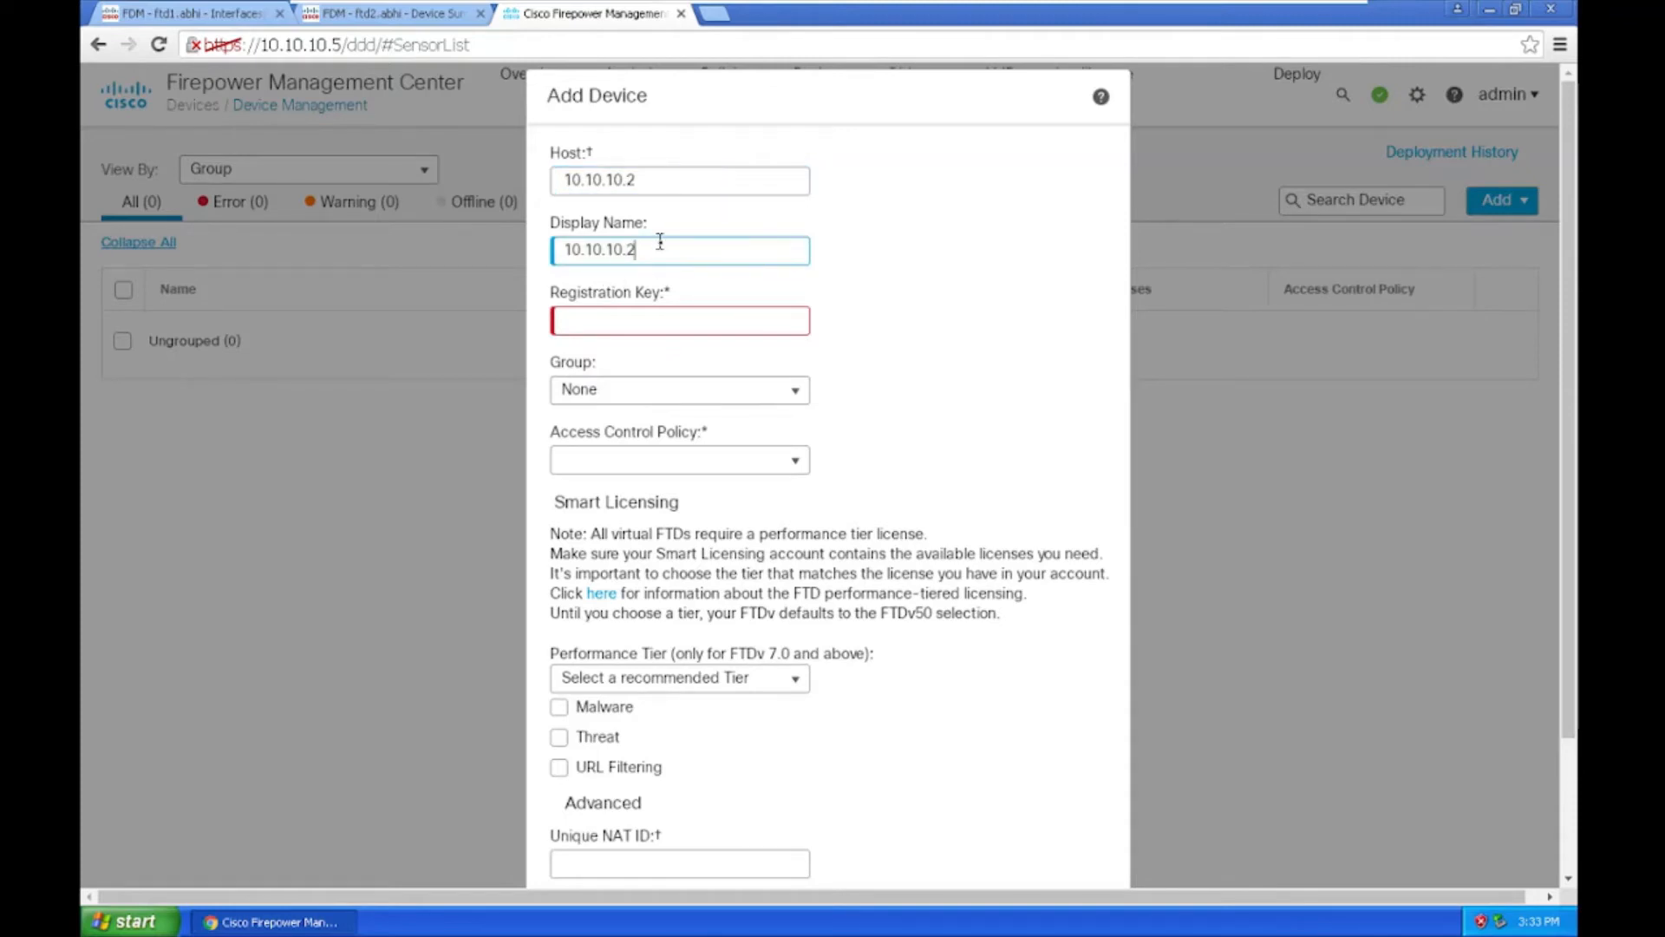
pyautogui.moveTo(655, 250); pyautogui.dragTo(493, 262)
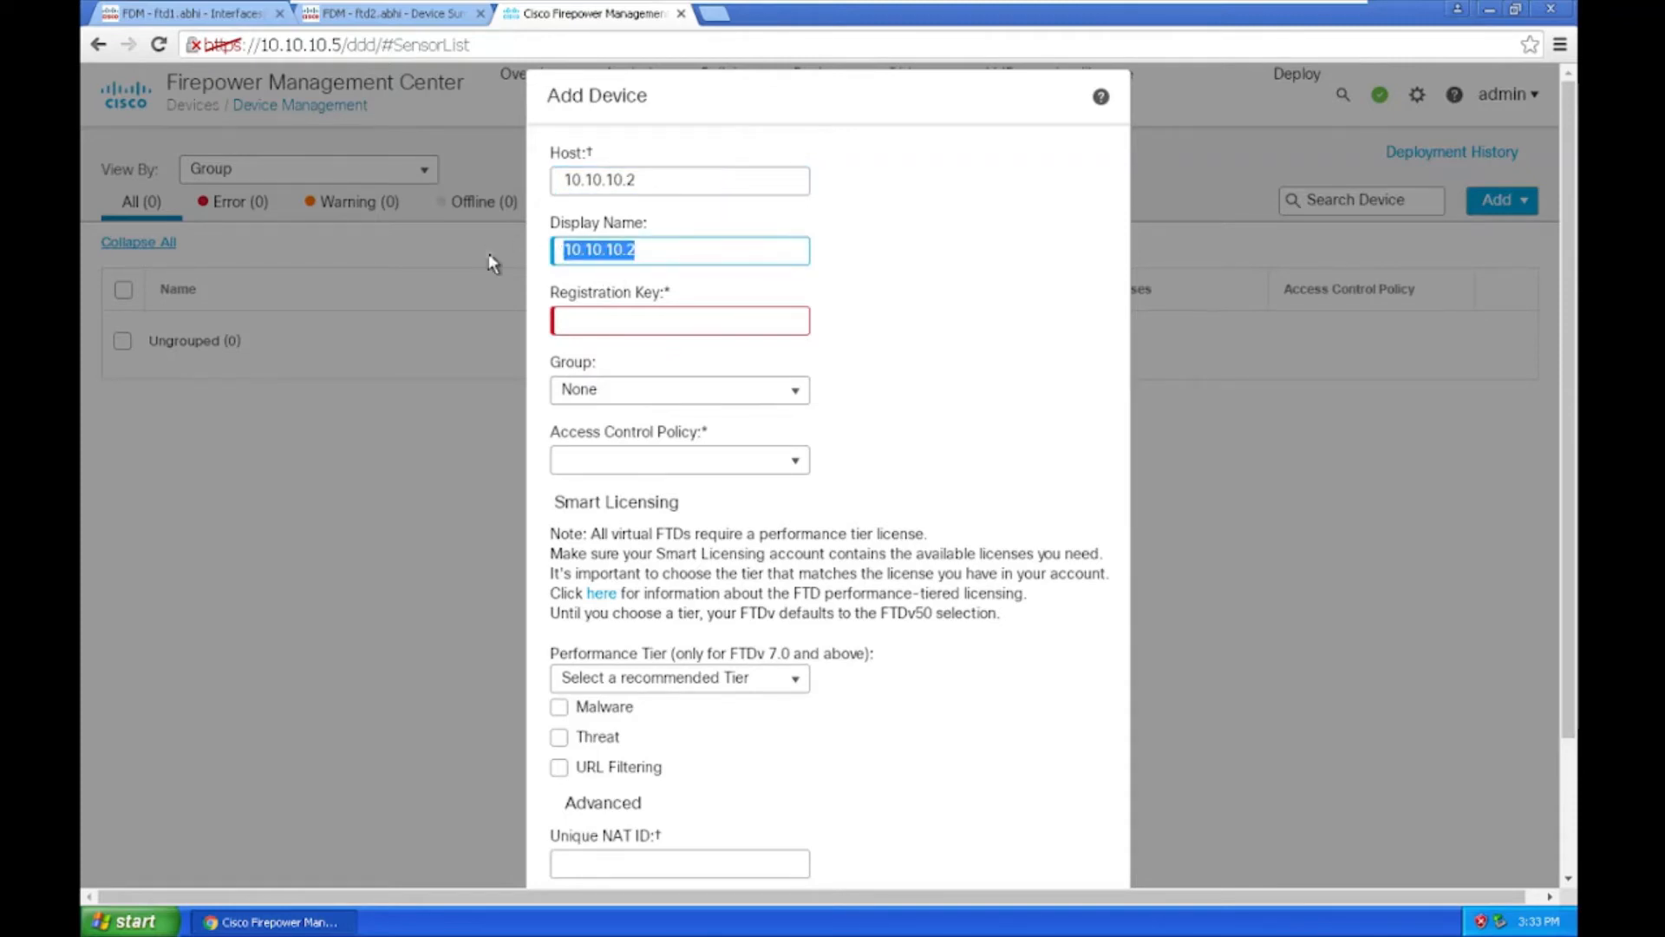
pyautogui.write('FTP')
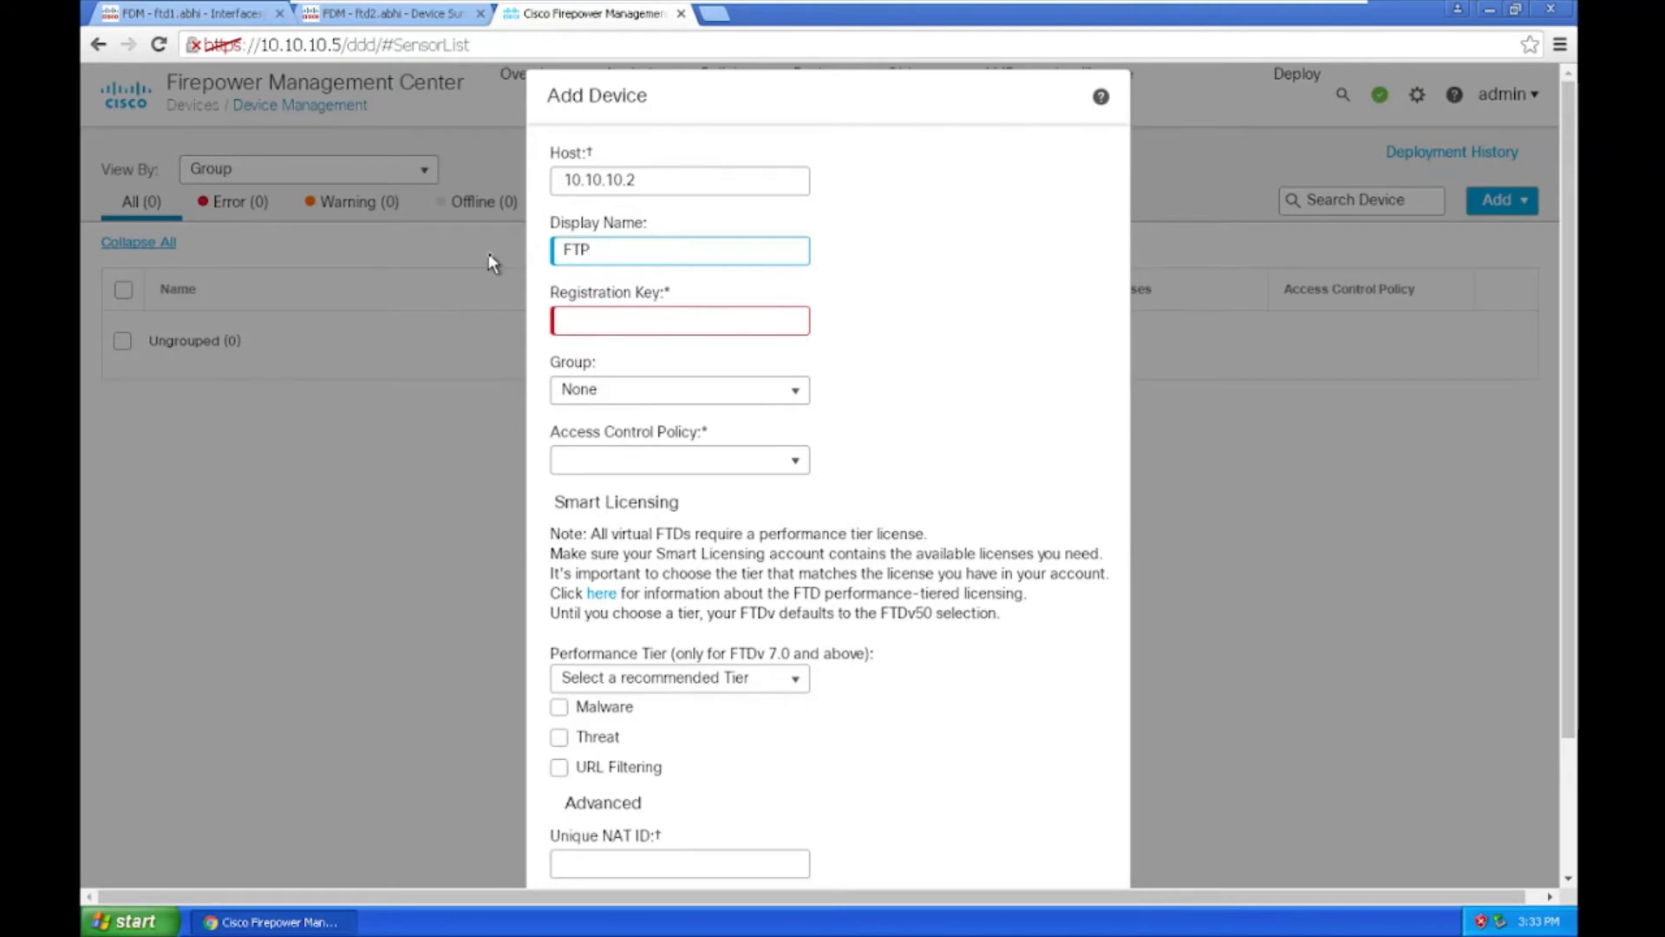
pyautogui.write('D-PR')
pyautogui.click(580, 308)
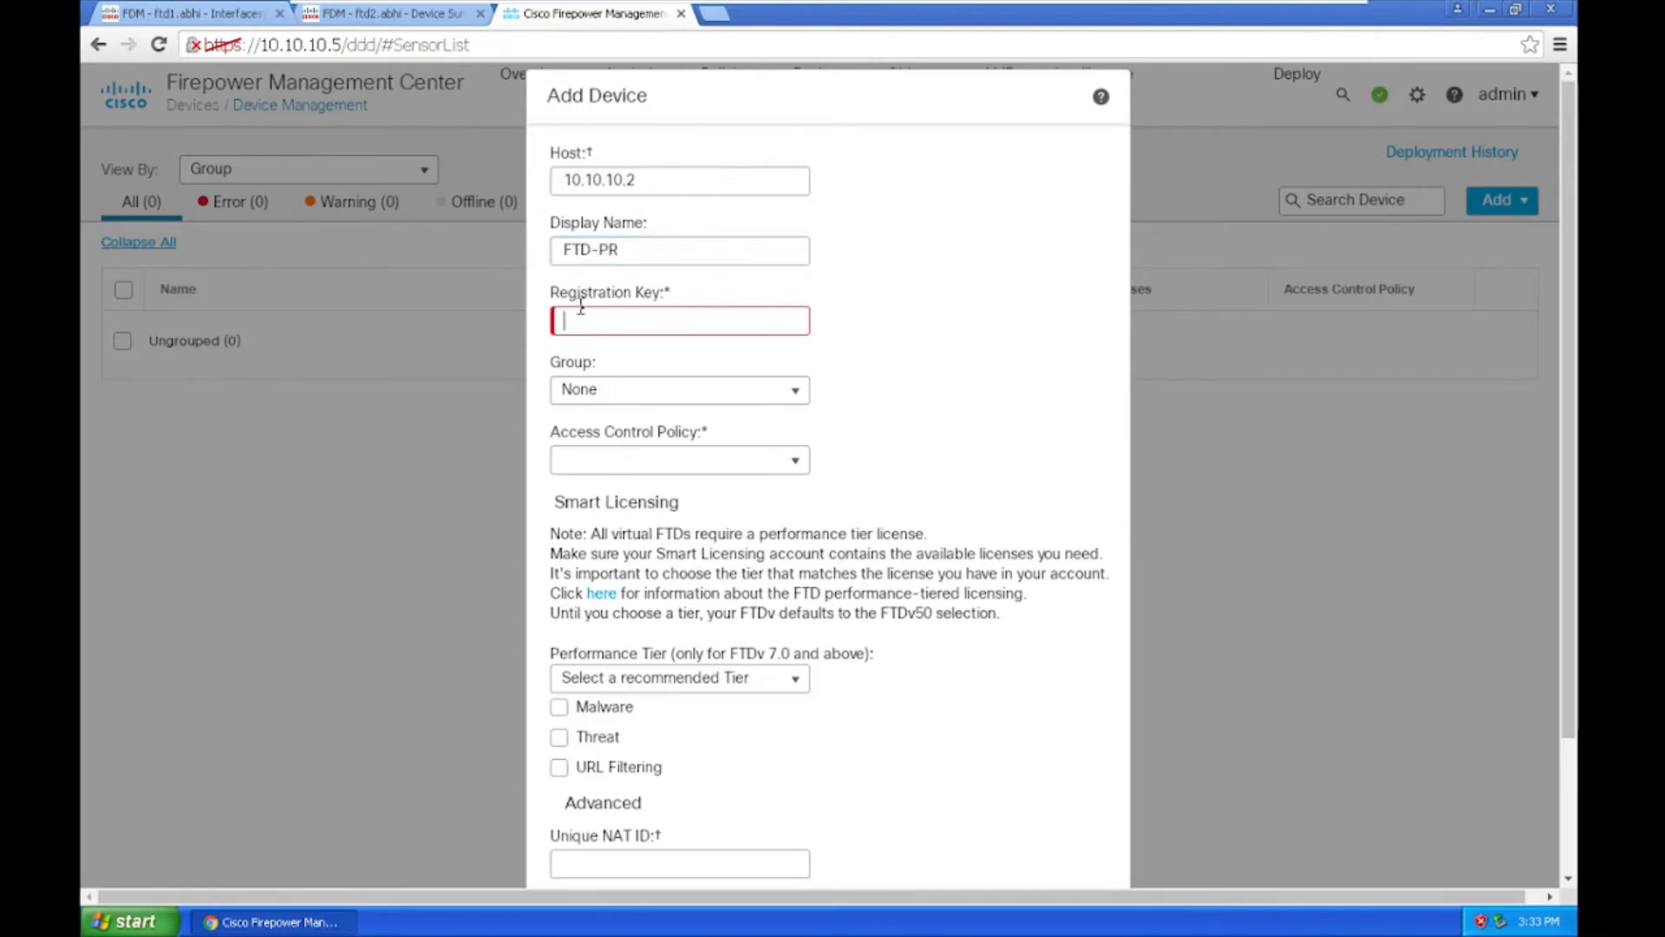
pyautogui.write('••••••••')
# Step: Clear the registration key field and type the key into a Notepad window to copy it
pyautogui.press('BackSpace')
pyautogui.press('BackSpace')
pyautogui.press('BackSpace')
pyautogui.press('BackSpace')
pyautogui.press('BackSpace')
pyautogui.press('BackSpace')
pyautogui.press('BackSpace')
pyautogui.press('BackSpace')
pyautogui.press('super+r')
pyautogui.write('n')
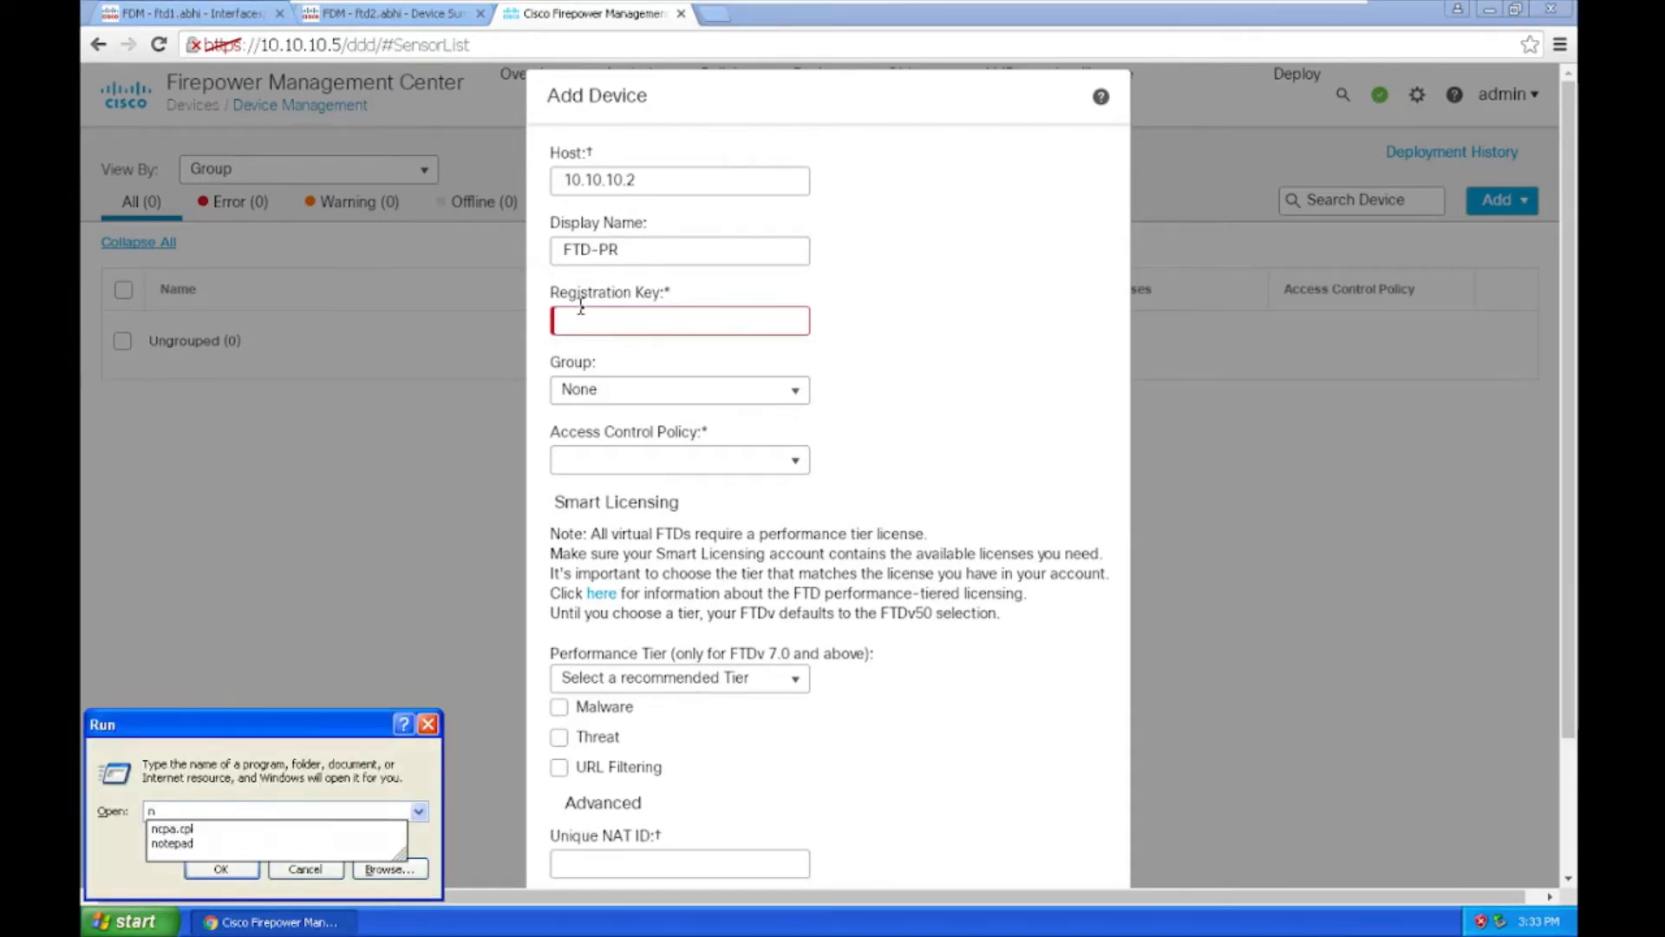
pyautogui.press('BackSpace')
pyautogui.write('ncpa.cpl')
pyautogui.press('Return')
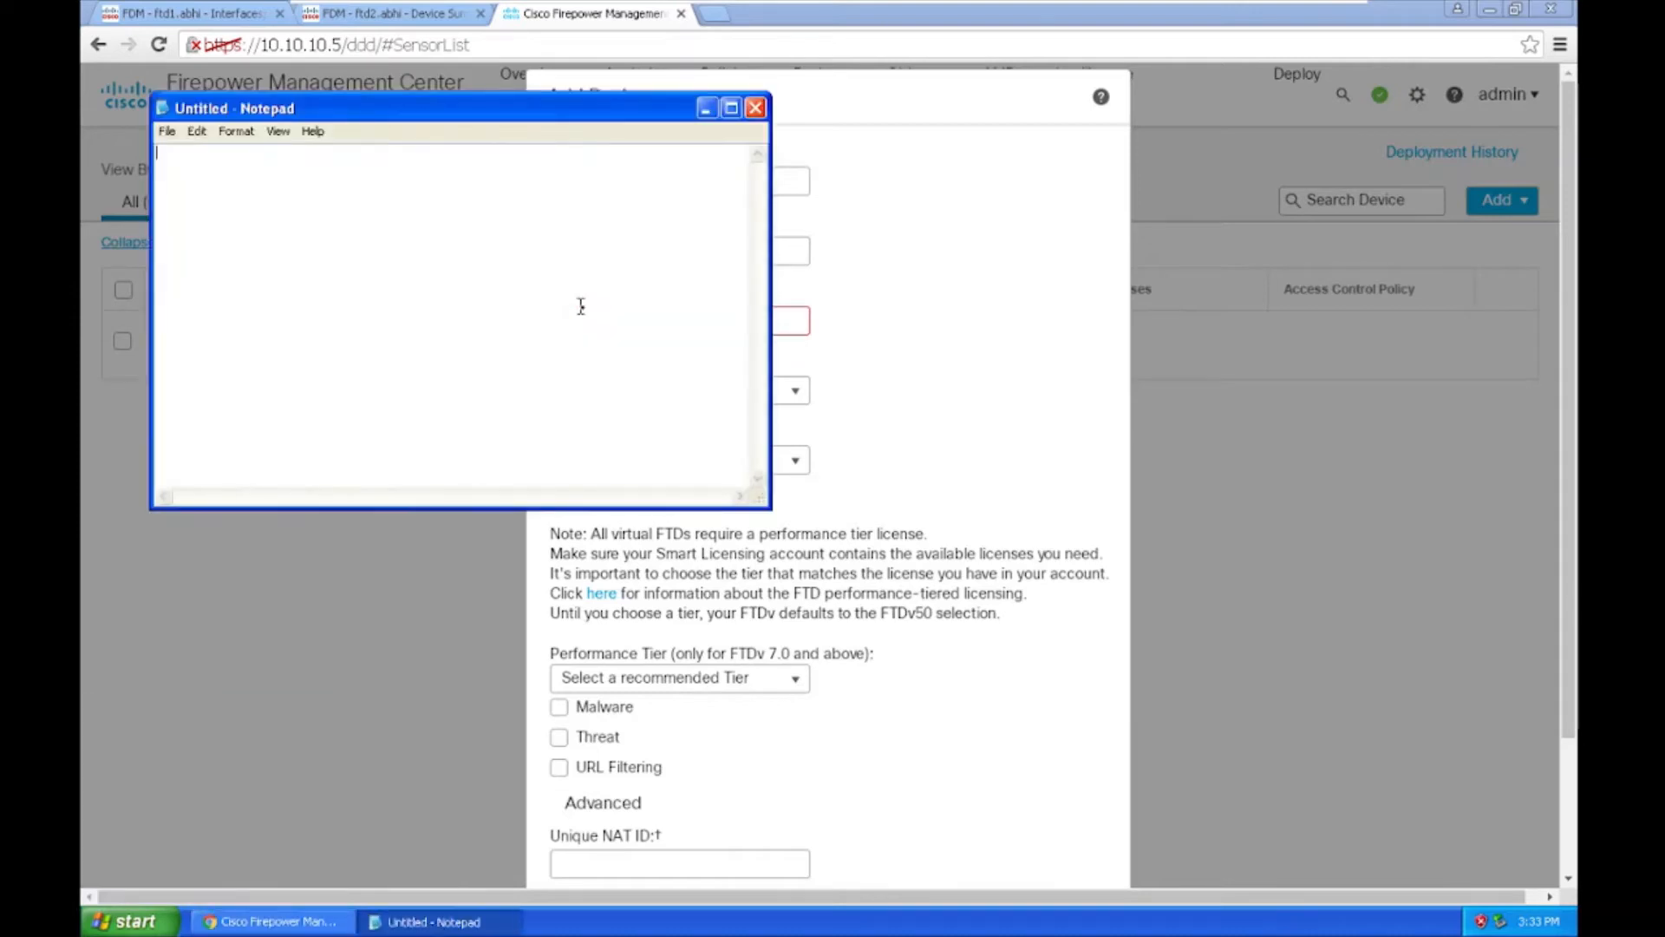
pyautogui.write('firepower')
pyautogui.hotkey('ctrl', 'a')
# Step: Enter the key in the Registration Key field, leave Group at None, and view the access control policy choices
pyautogui.click(965, 276)
pyautogui.click(621, 325)
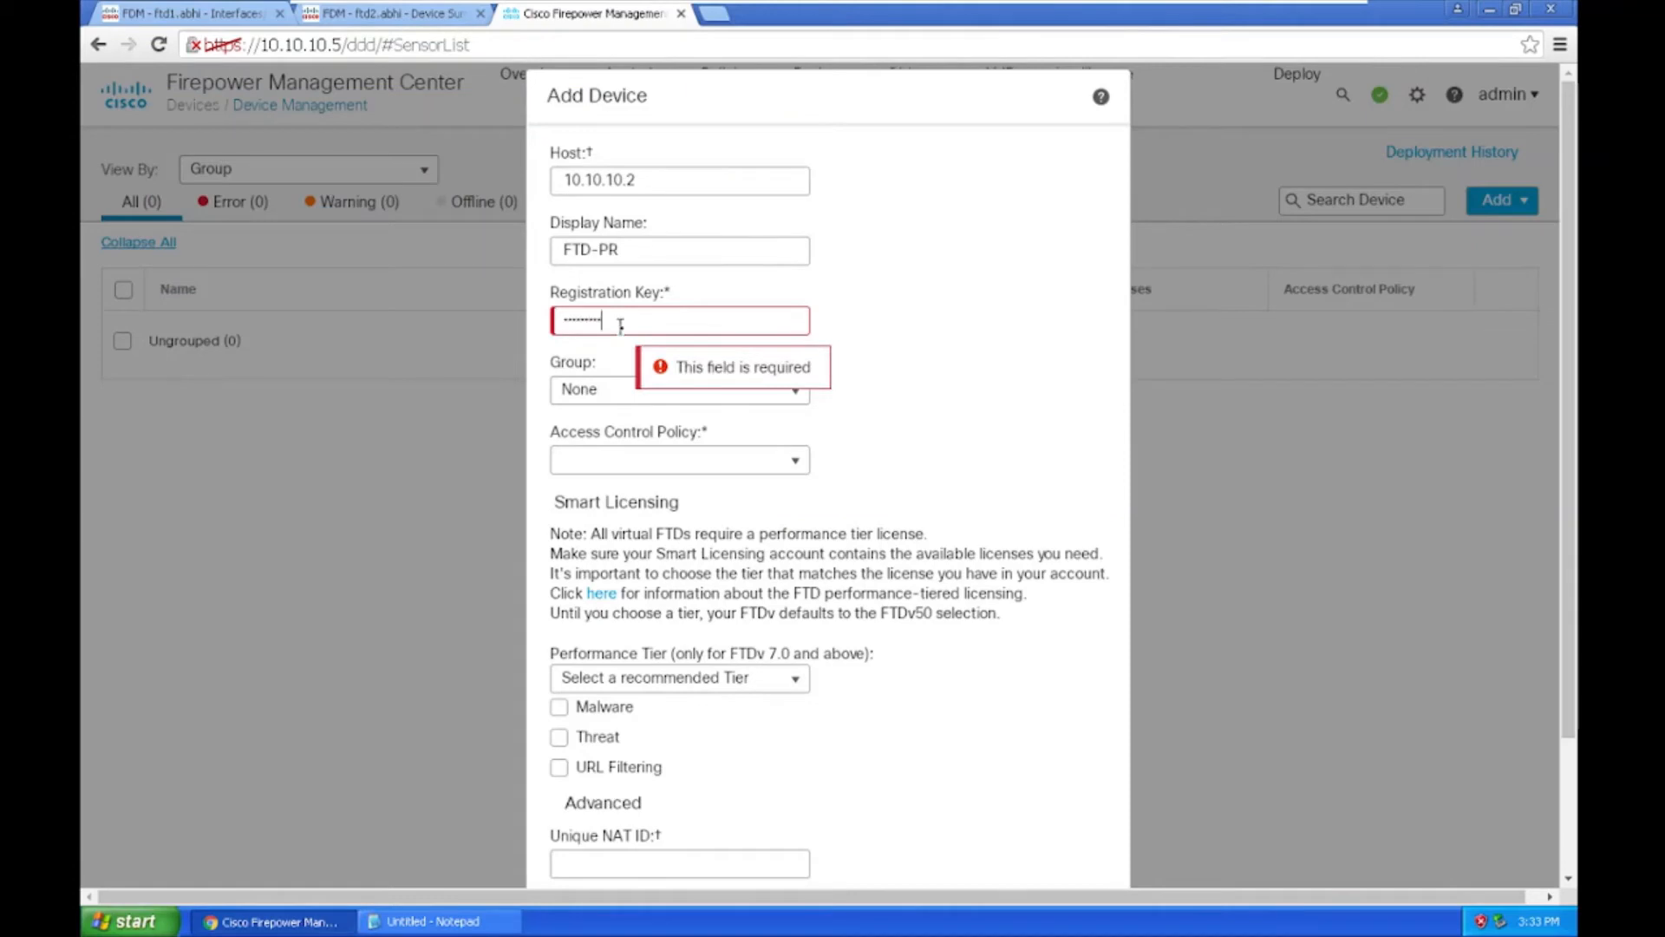
pyautogui.click(796, 392)
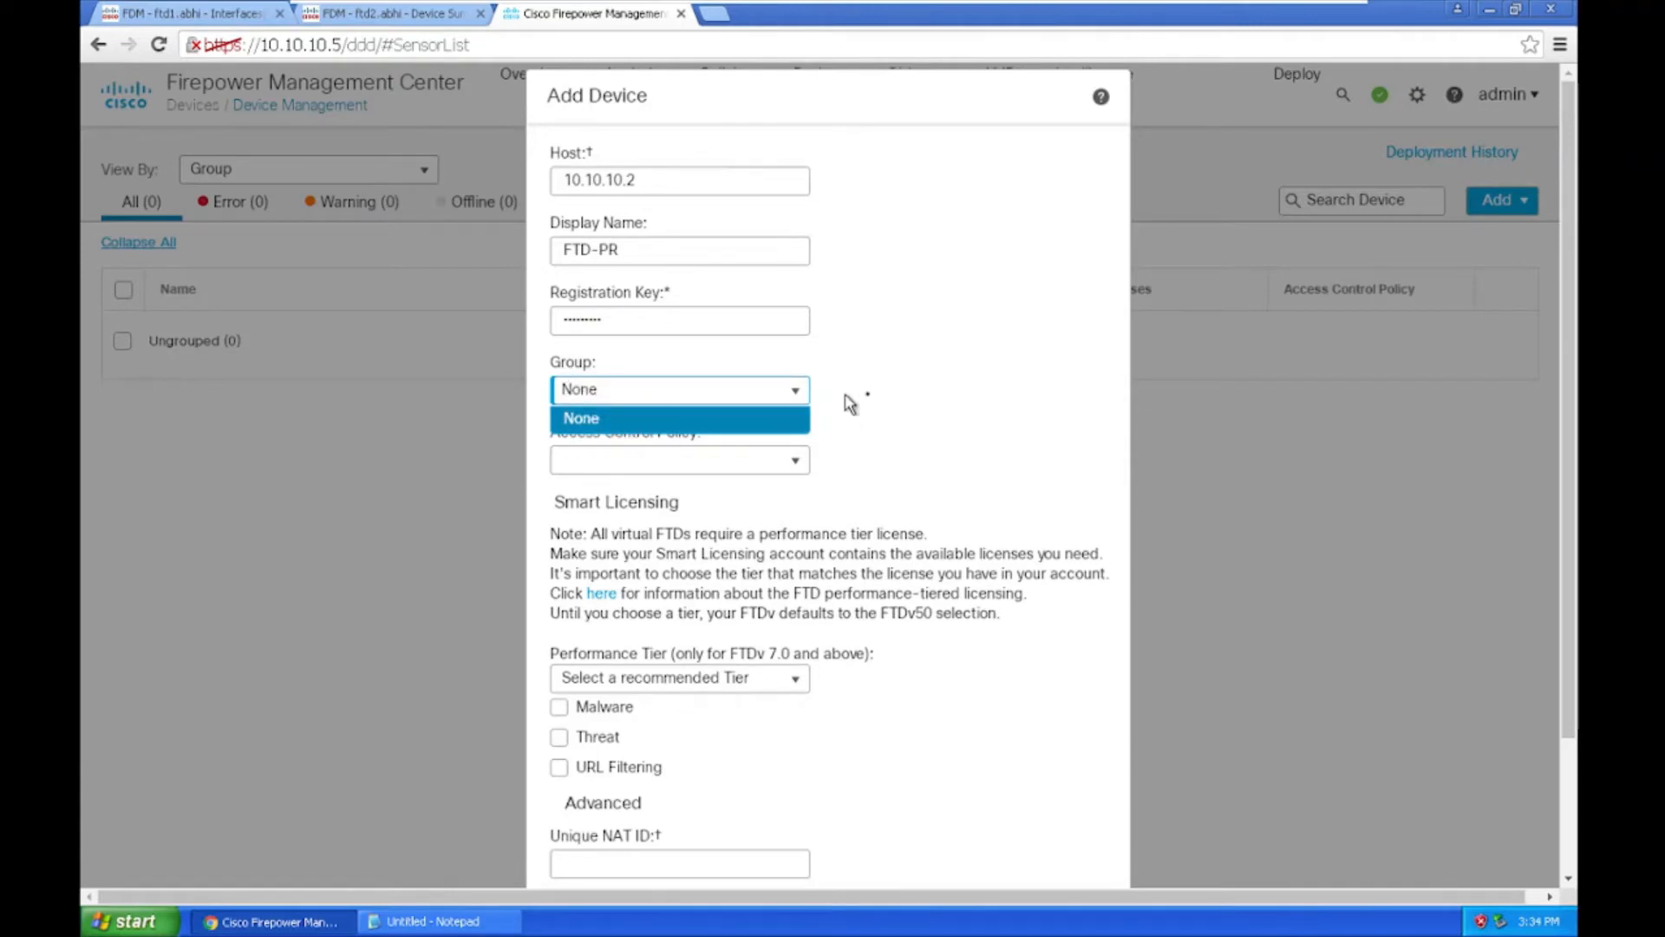
pyautogui.click(624, 469)
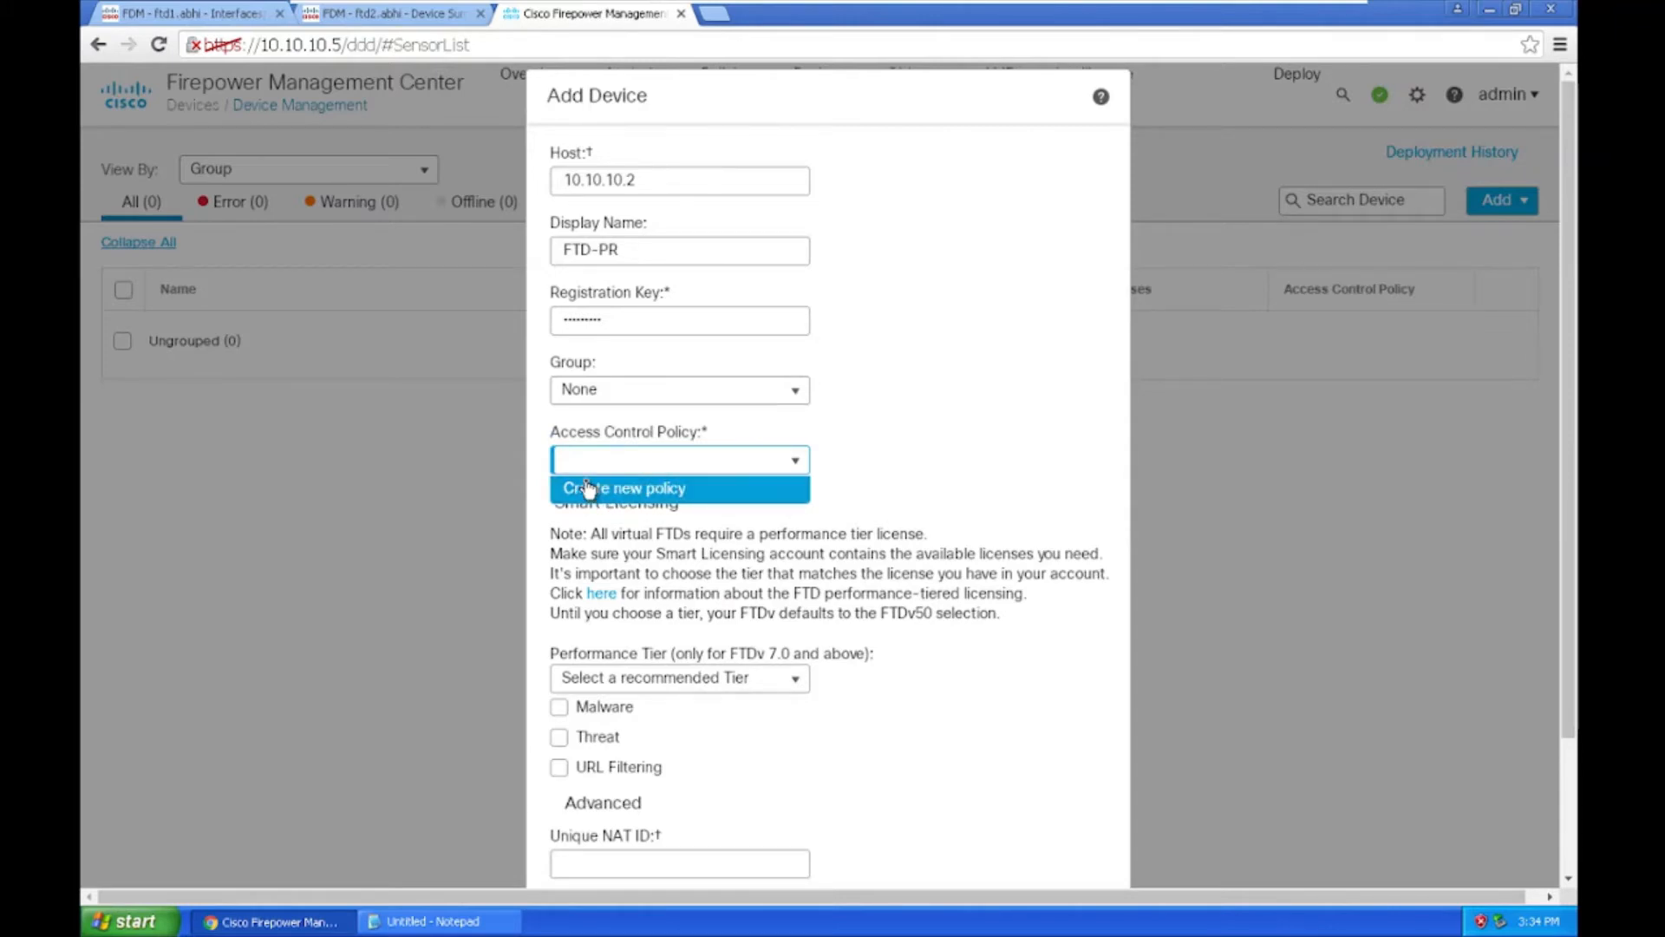
# Step: Create access control policy FTD-POLICY with base policy None blocking all traffic, and save it
pyautogui.click(588, 488)
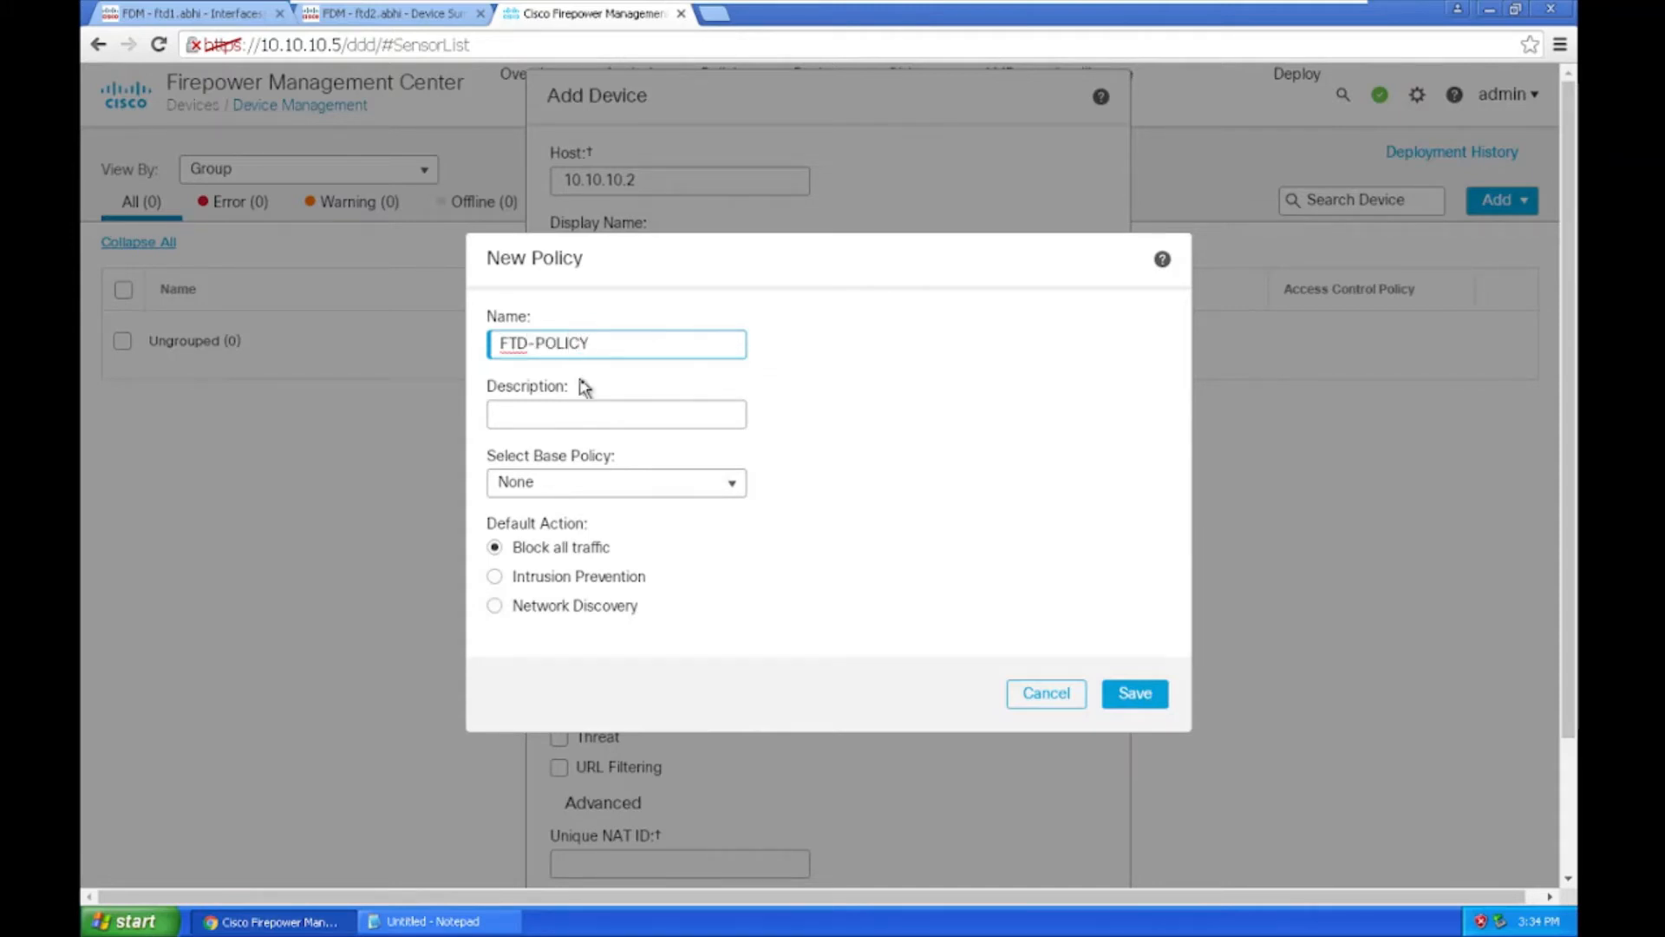
pyautogui.click(511, 413)
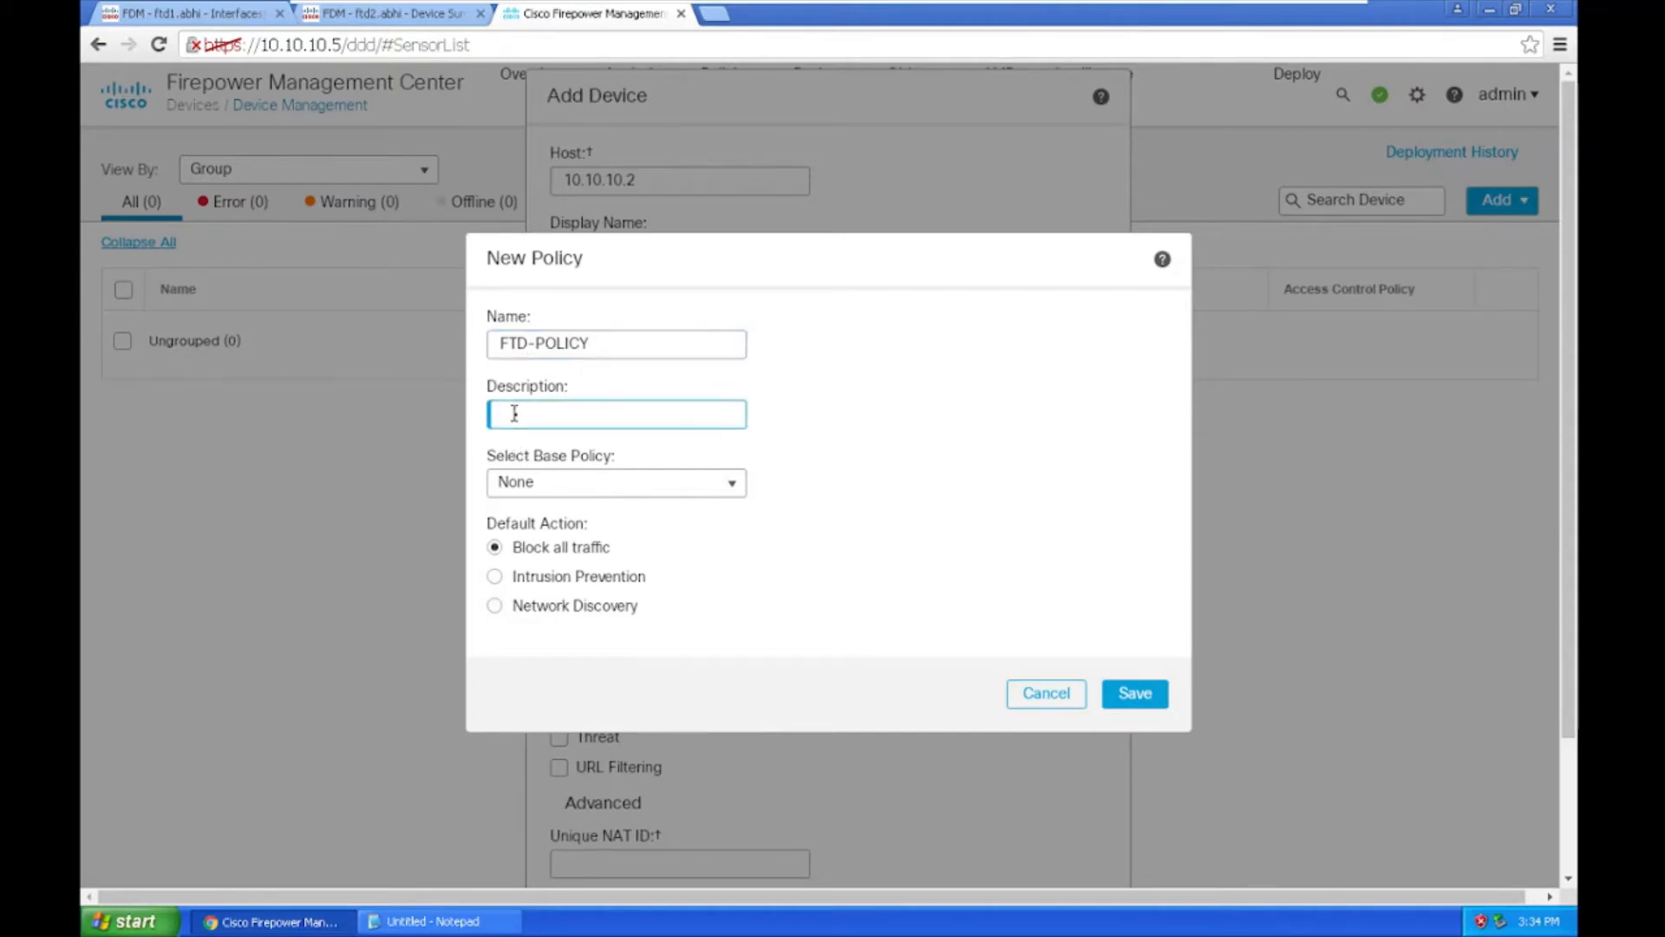
pyautogui.click(559, 488)
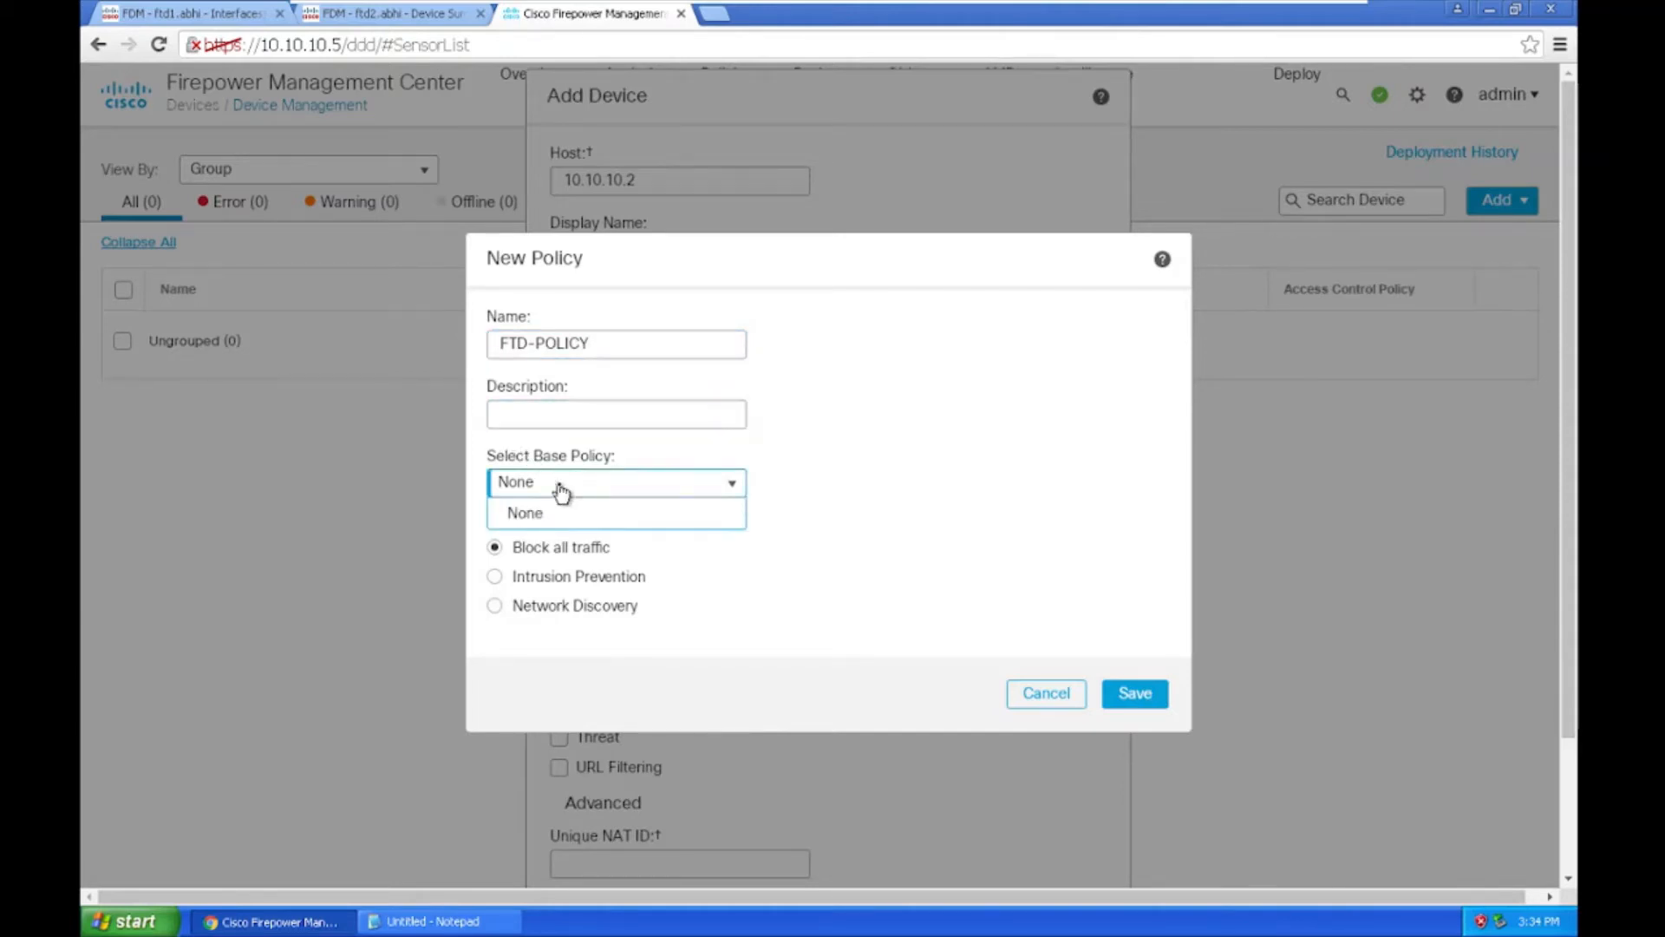
pyautogui.click(520, 513)
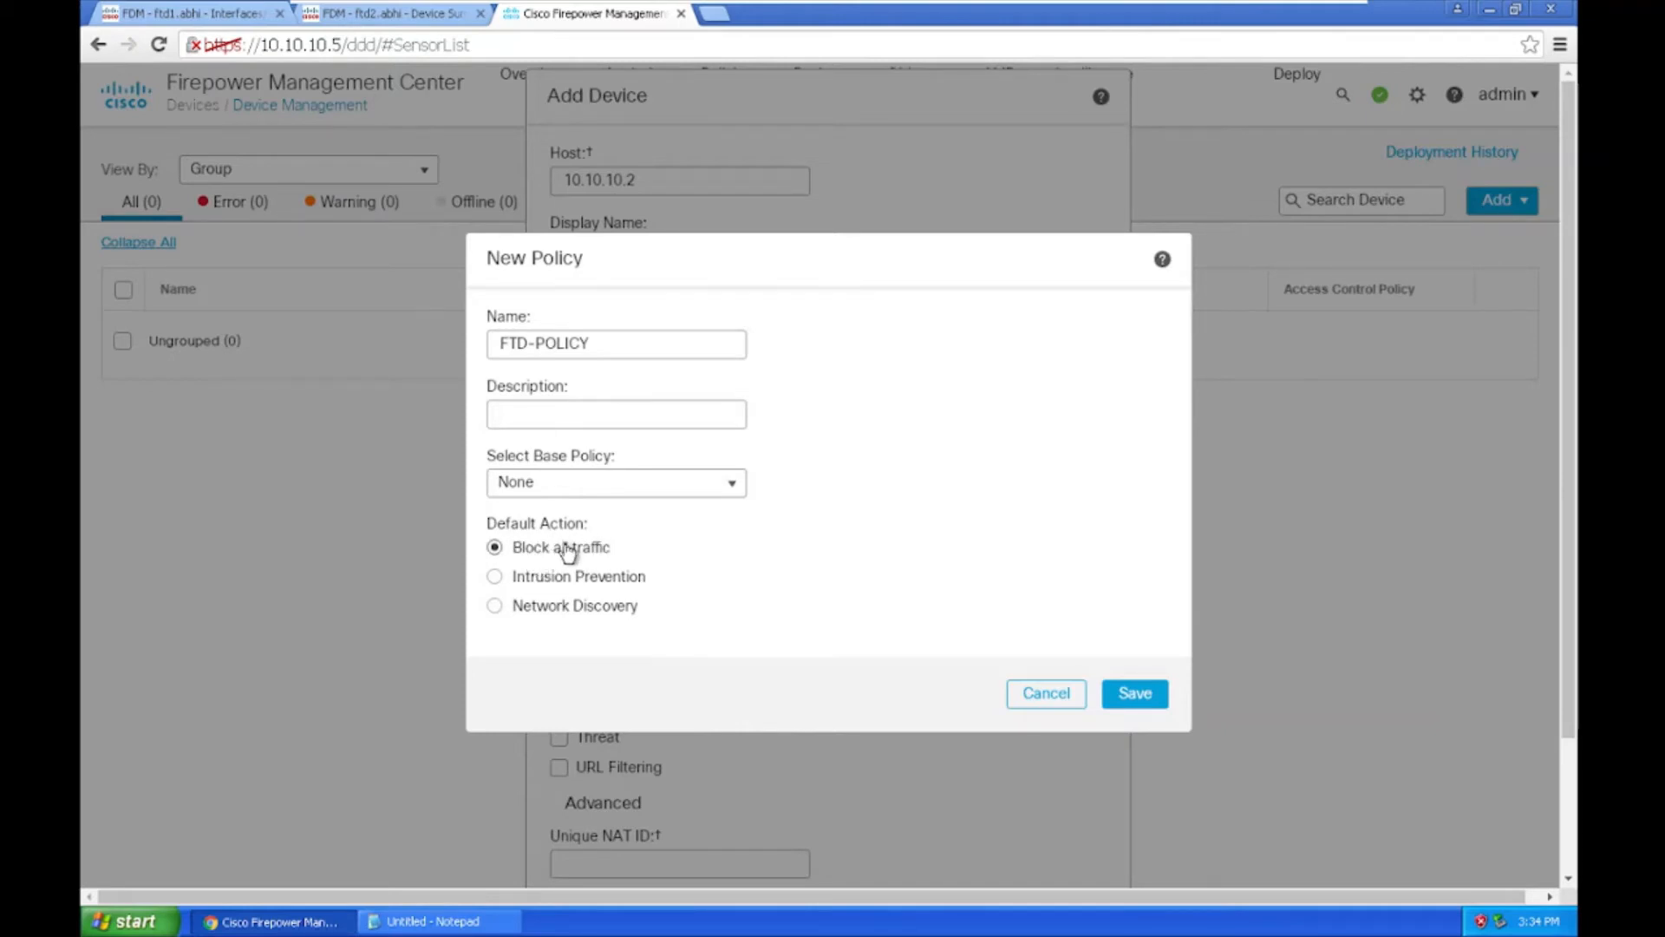
pyautogui.click(1143, 696)
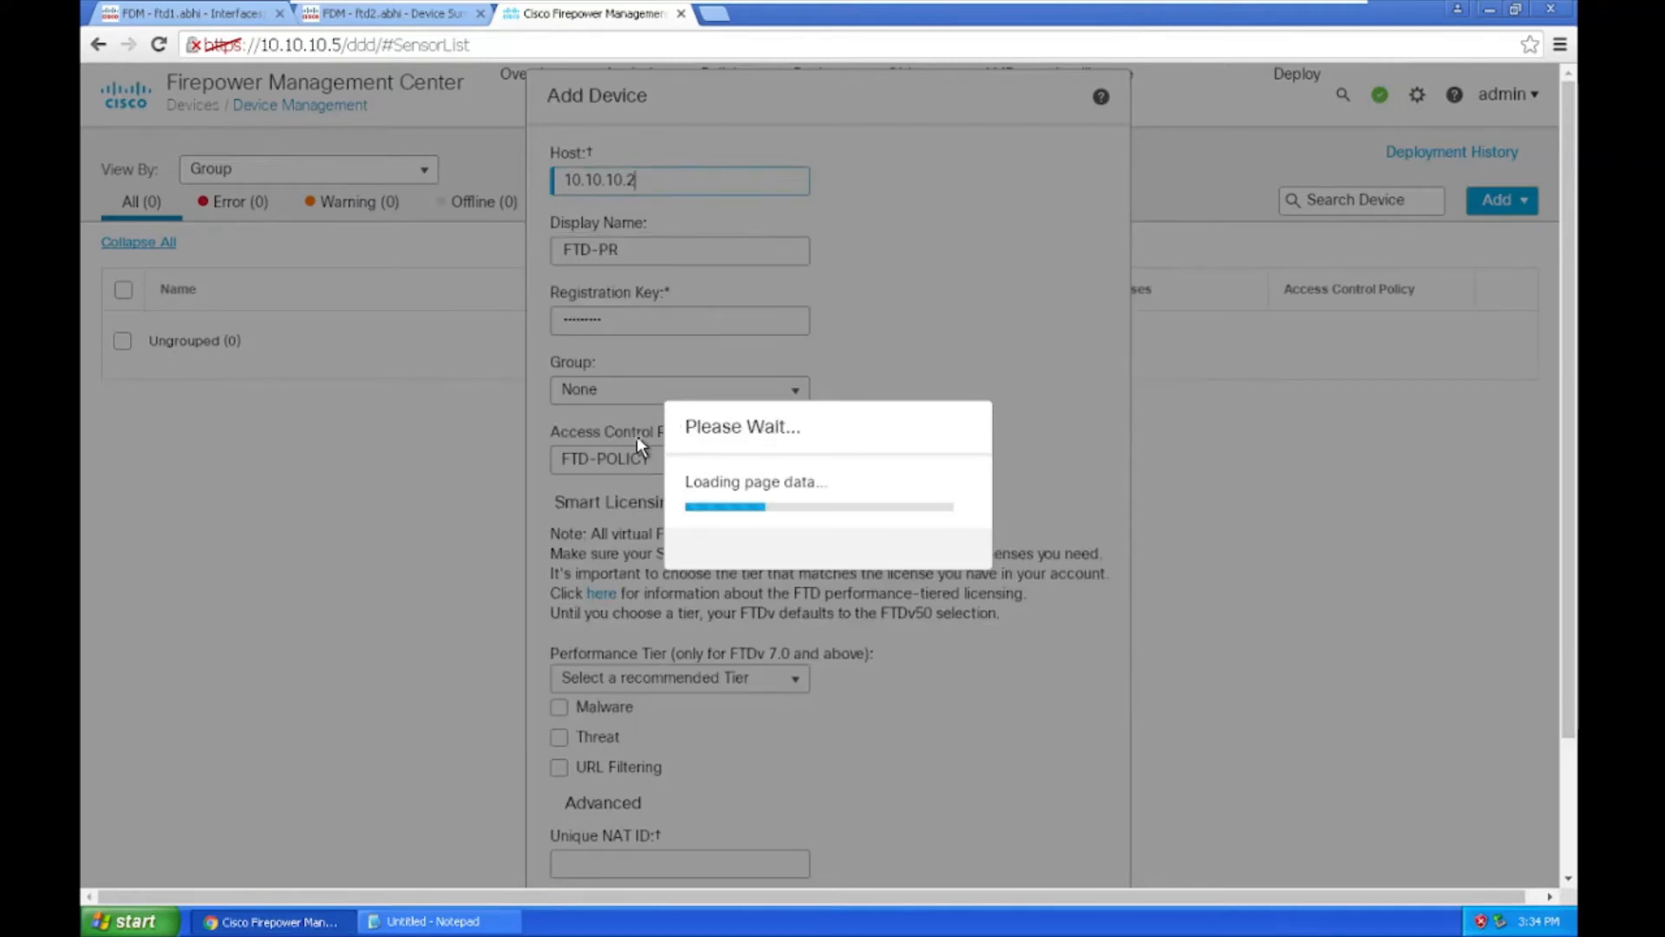
# Step: Select the FTDv5 - Tiered performance tier and register FTD-PR
pyautogui.scroll(-3, 694, 538)
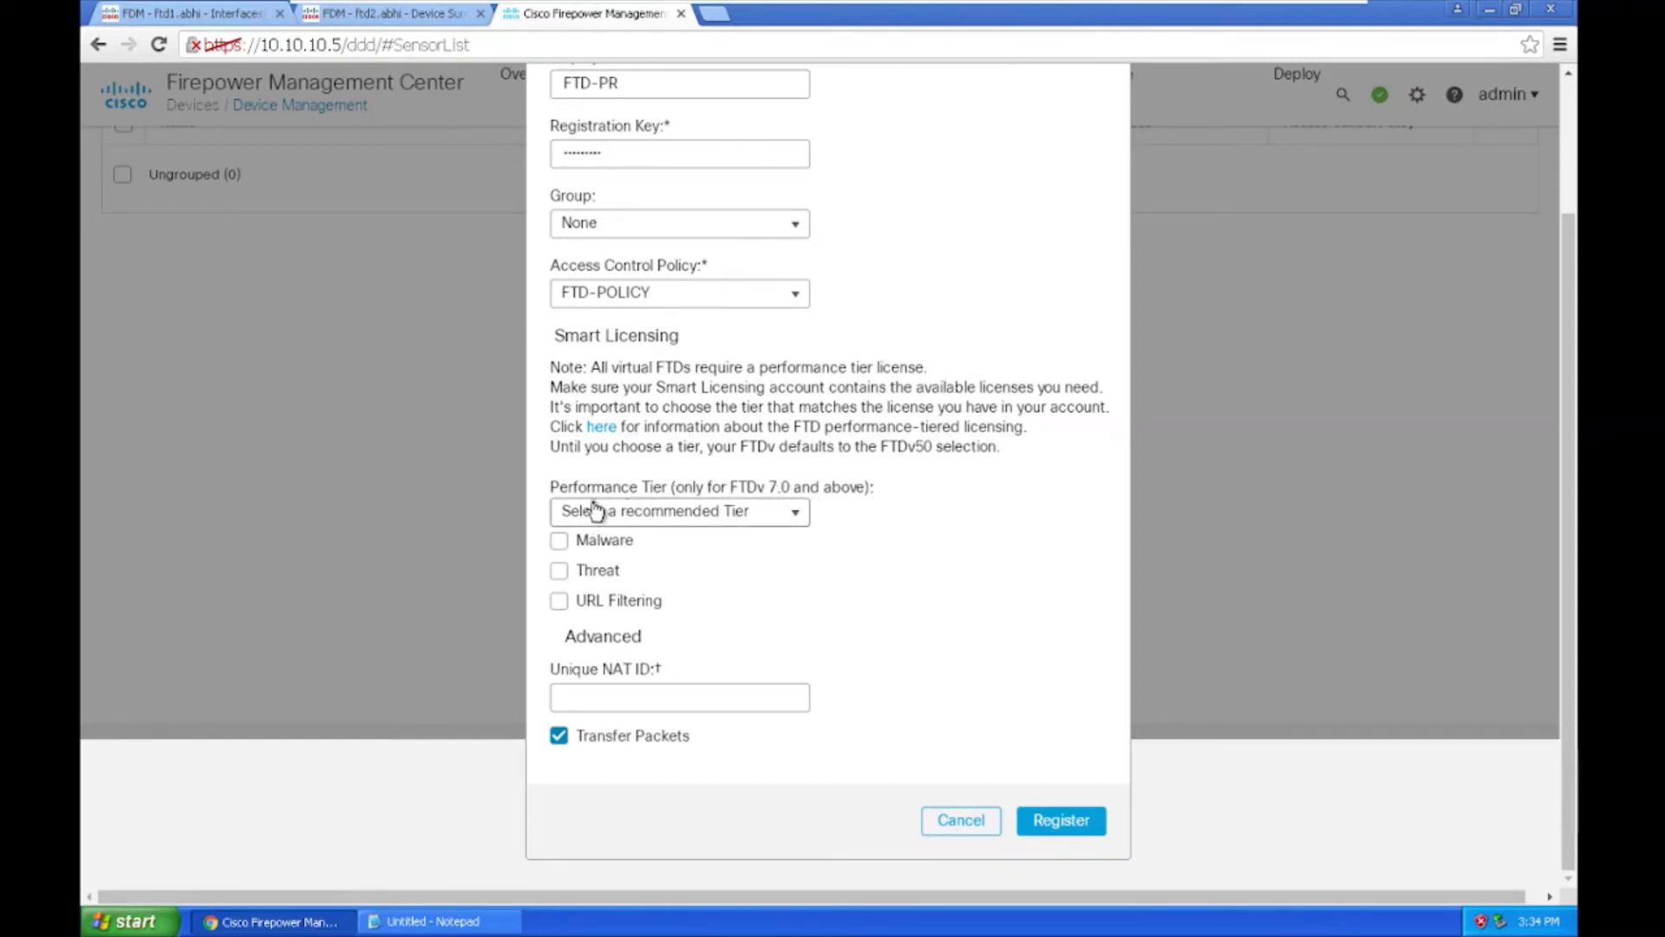
pyautogui.click(671, 520)
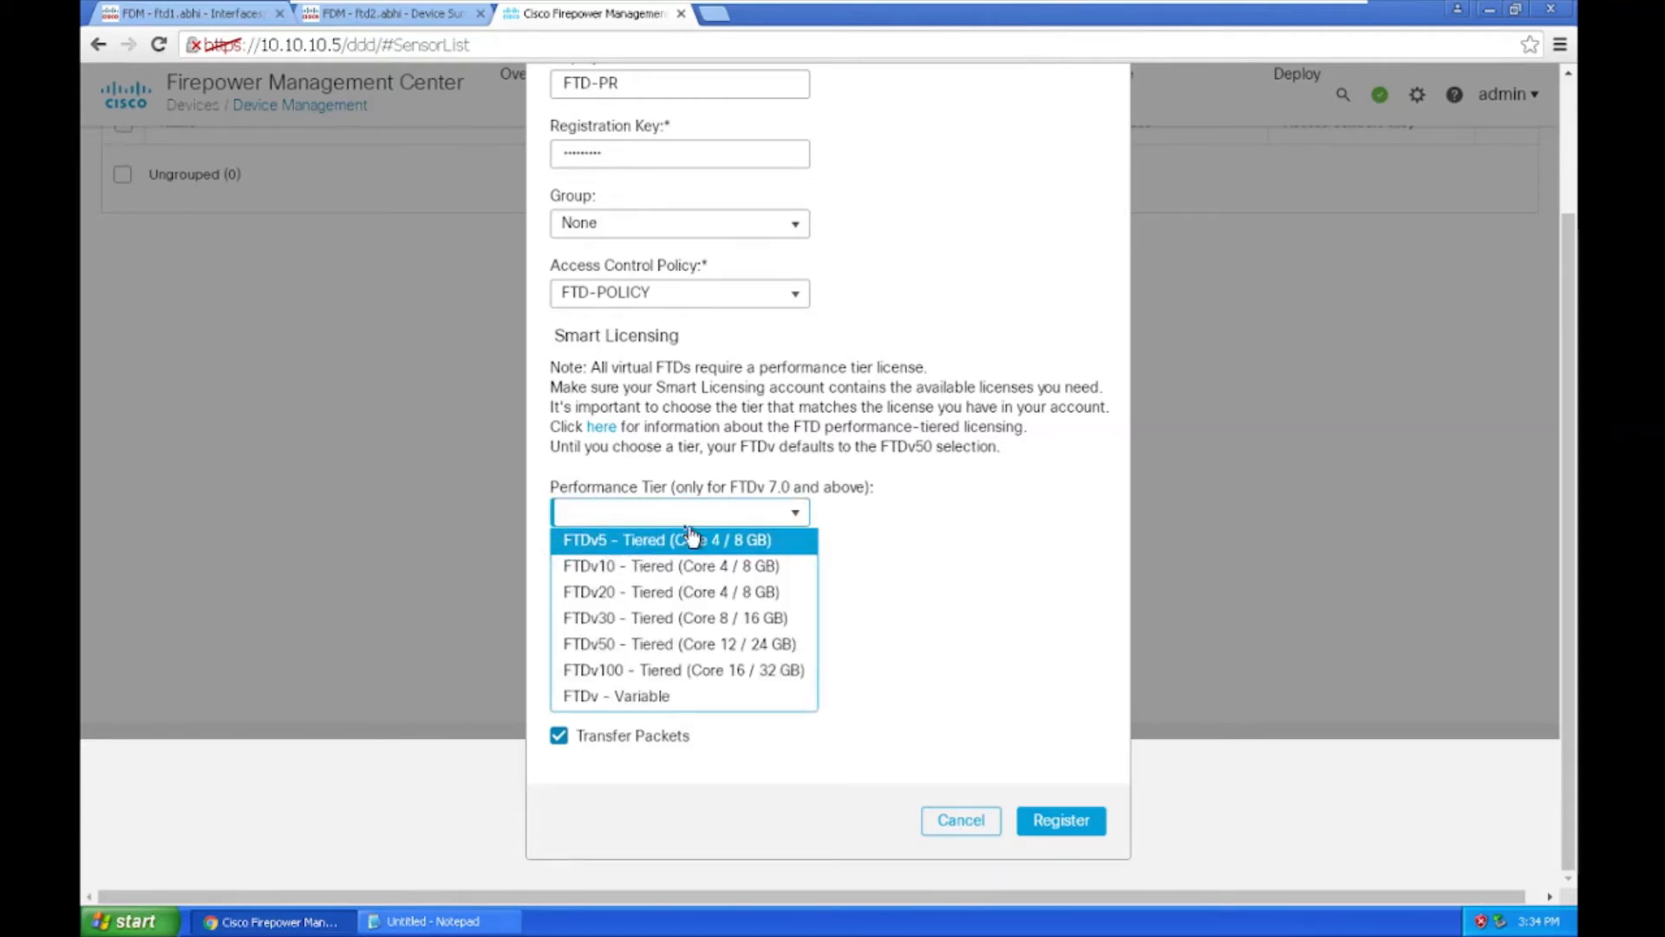
pyautogui.click(756, 546)
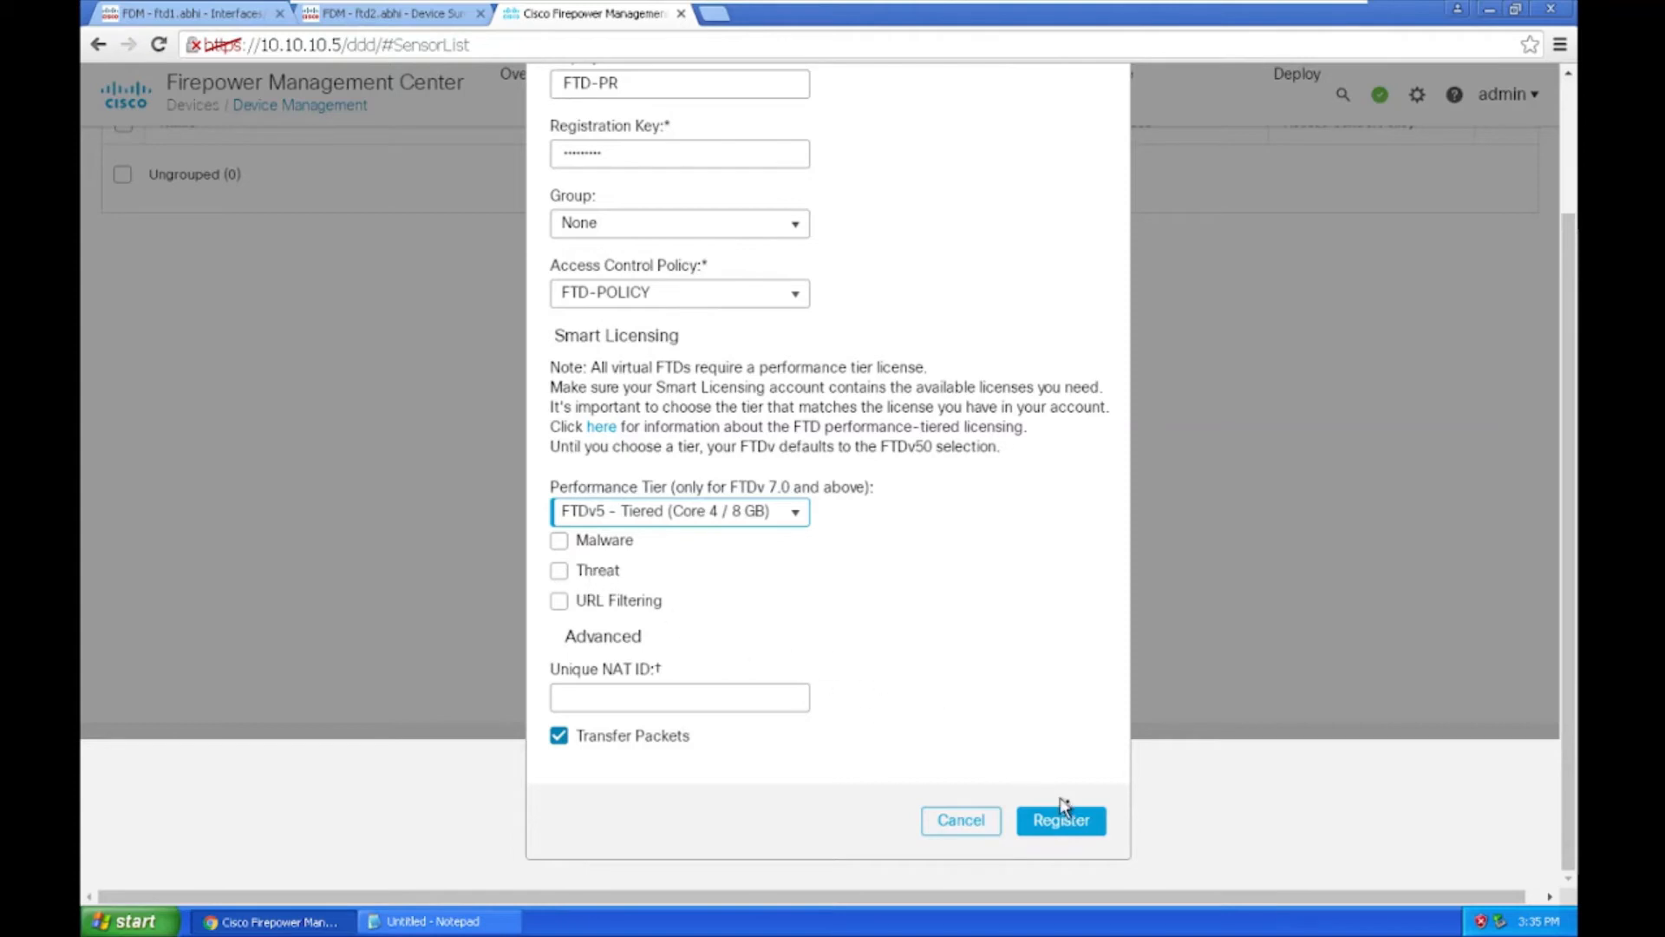
pyautogui.click(1081, 818)
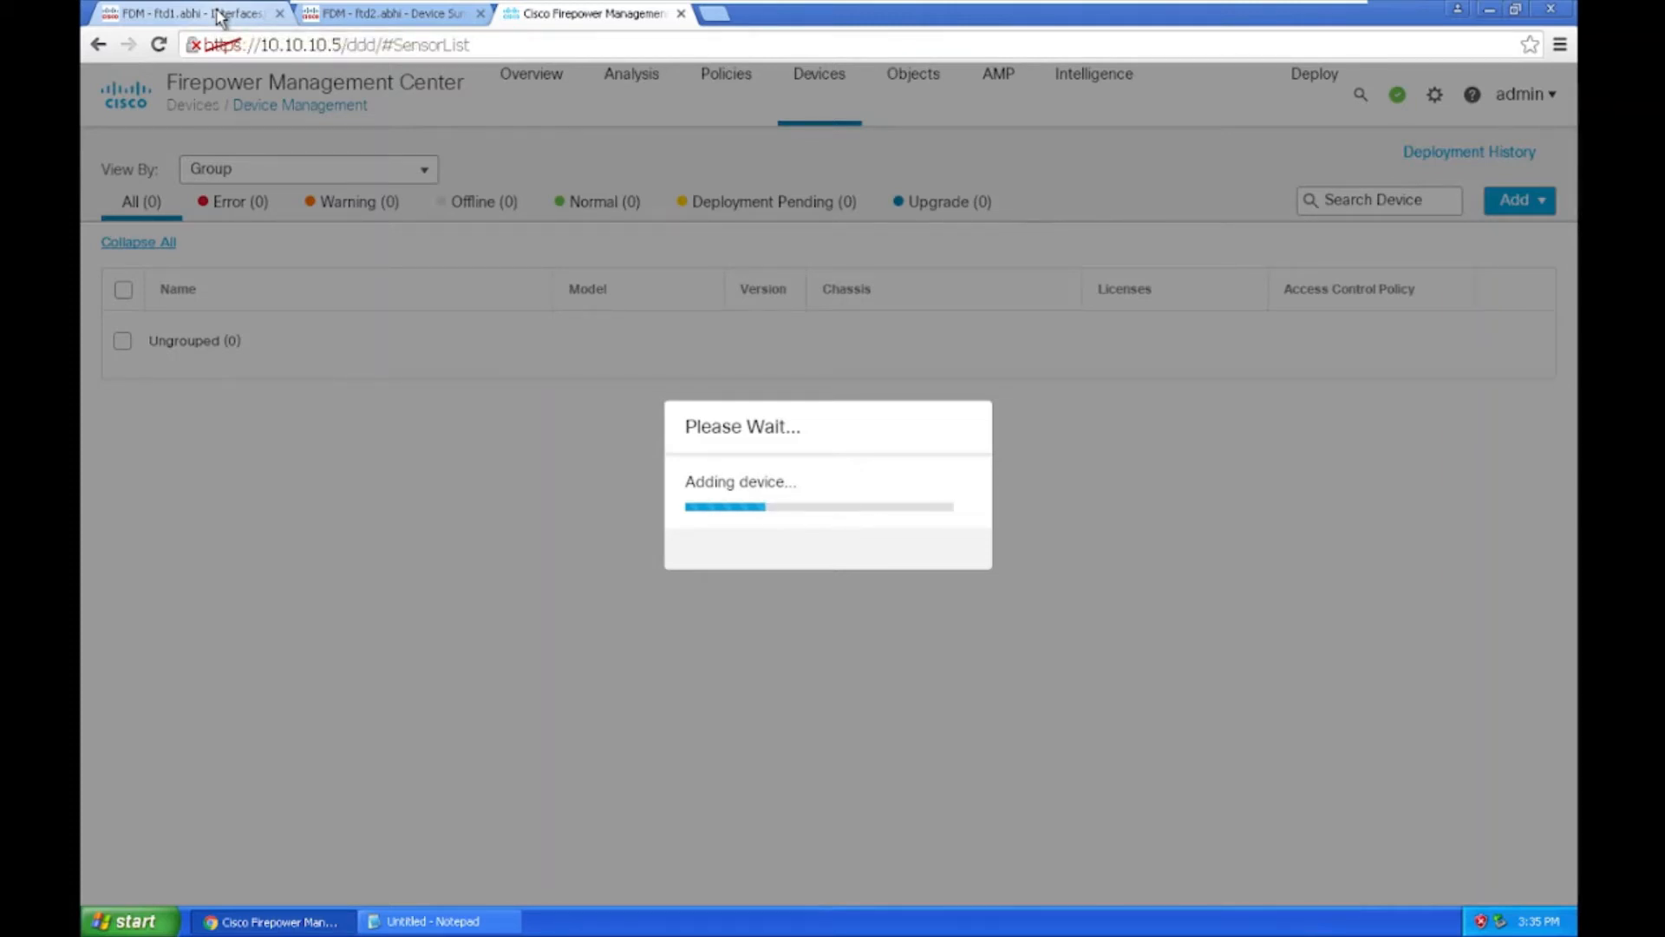
# Step: Wait for FTD-PR to finish adding while VMRC leaves and re-enters full screen
pyautogui.moveTo(759, 11)
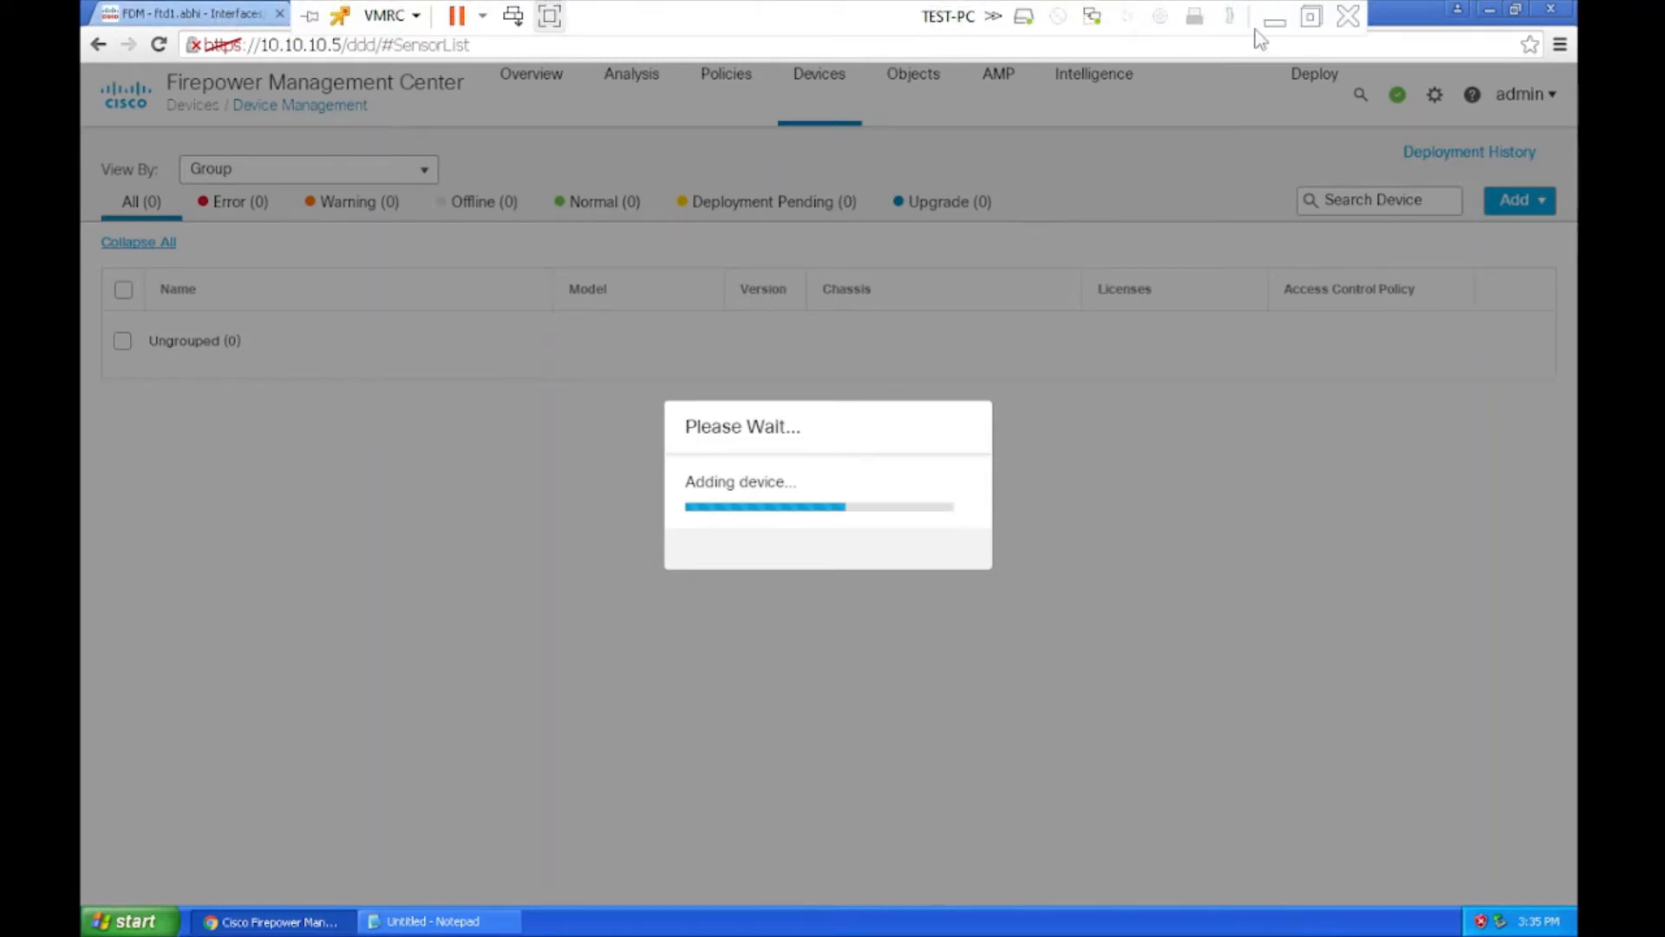
pyautogui.click(1312, 19)
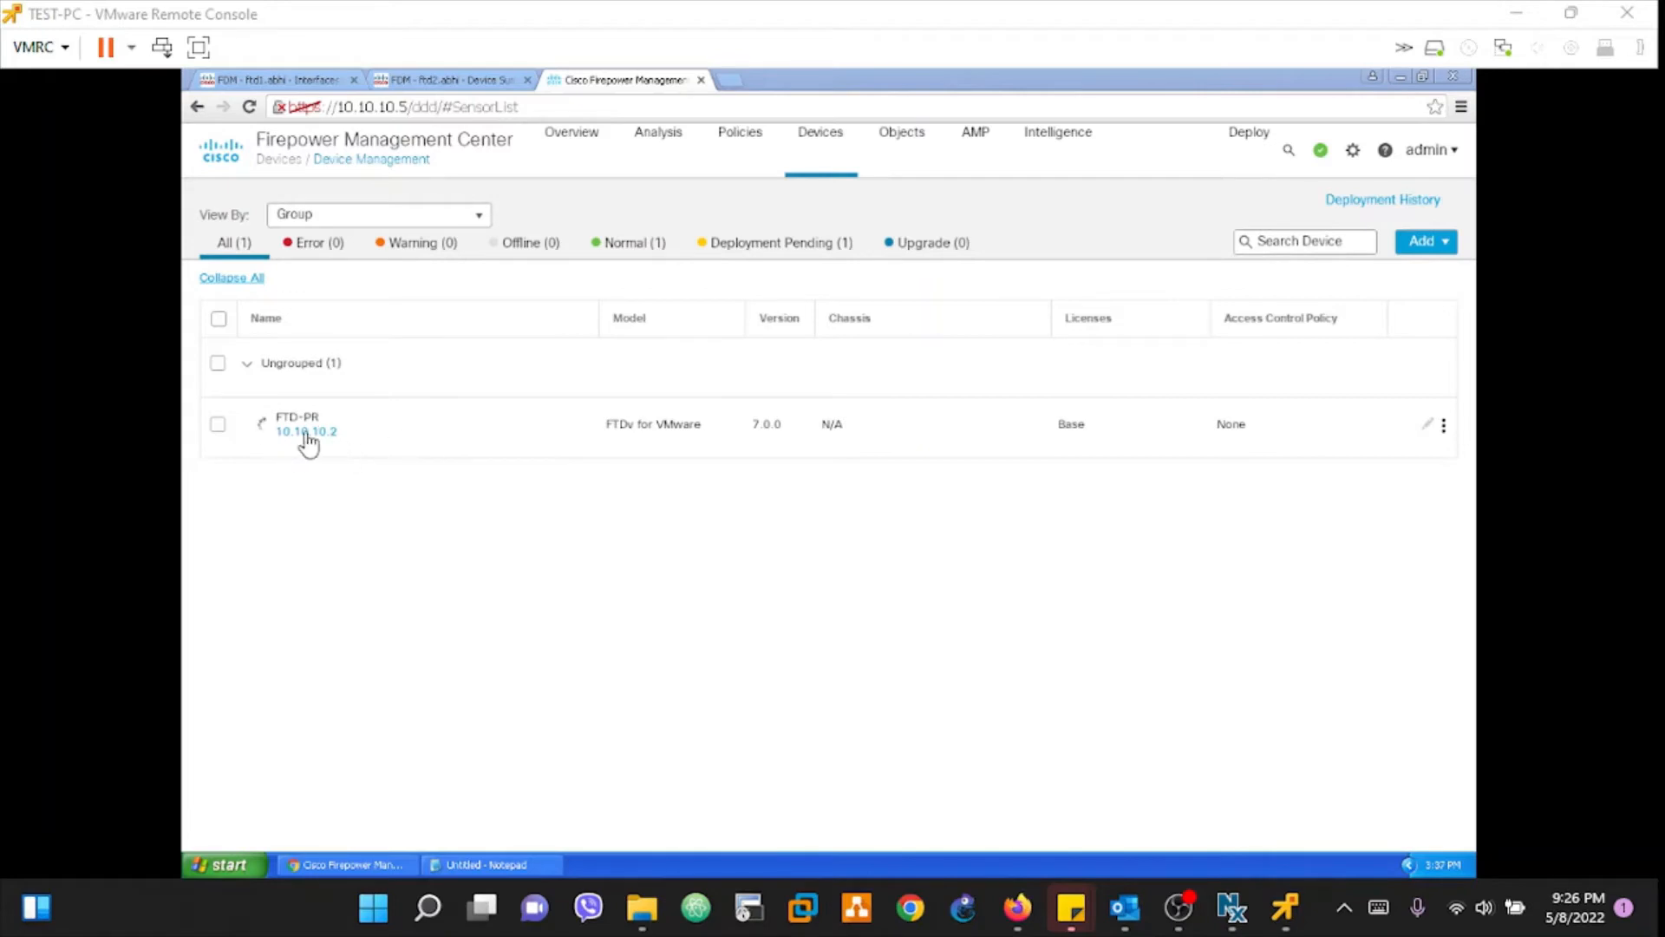
pyautogui.click(202, 48)
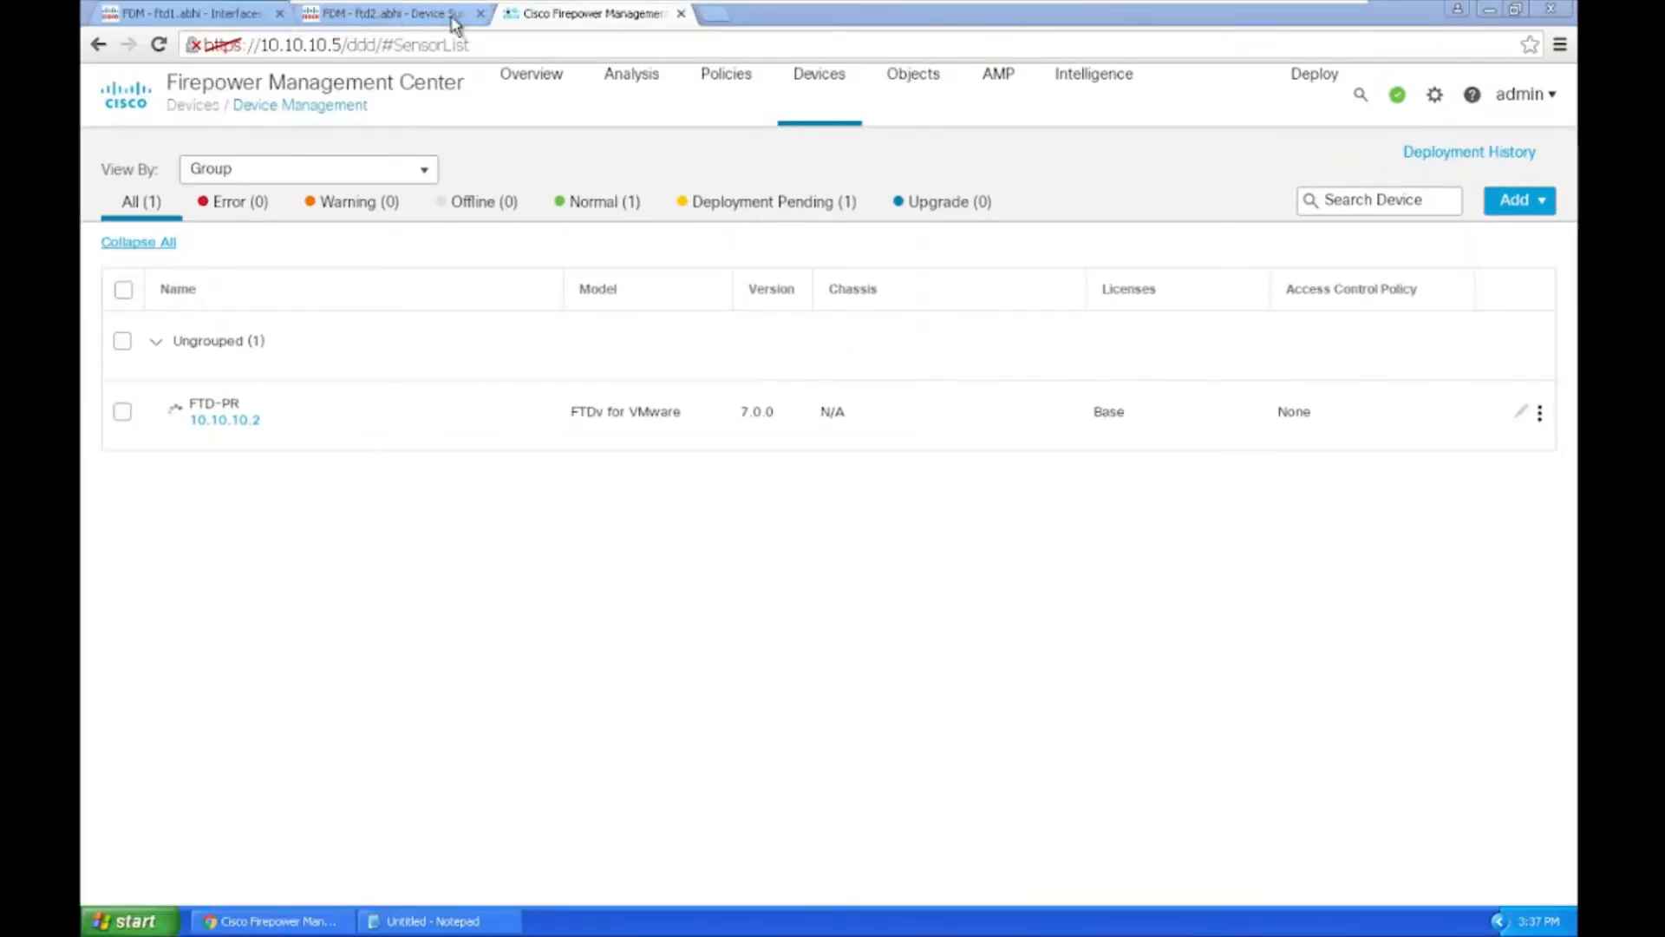
pyautogui.click(1534, 213)
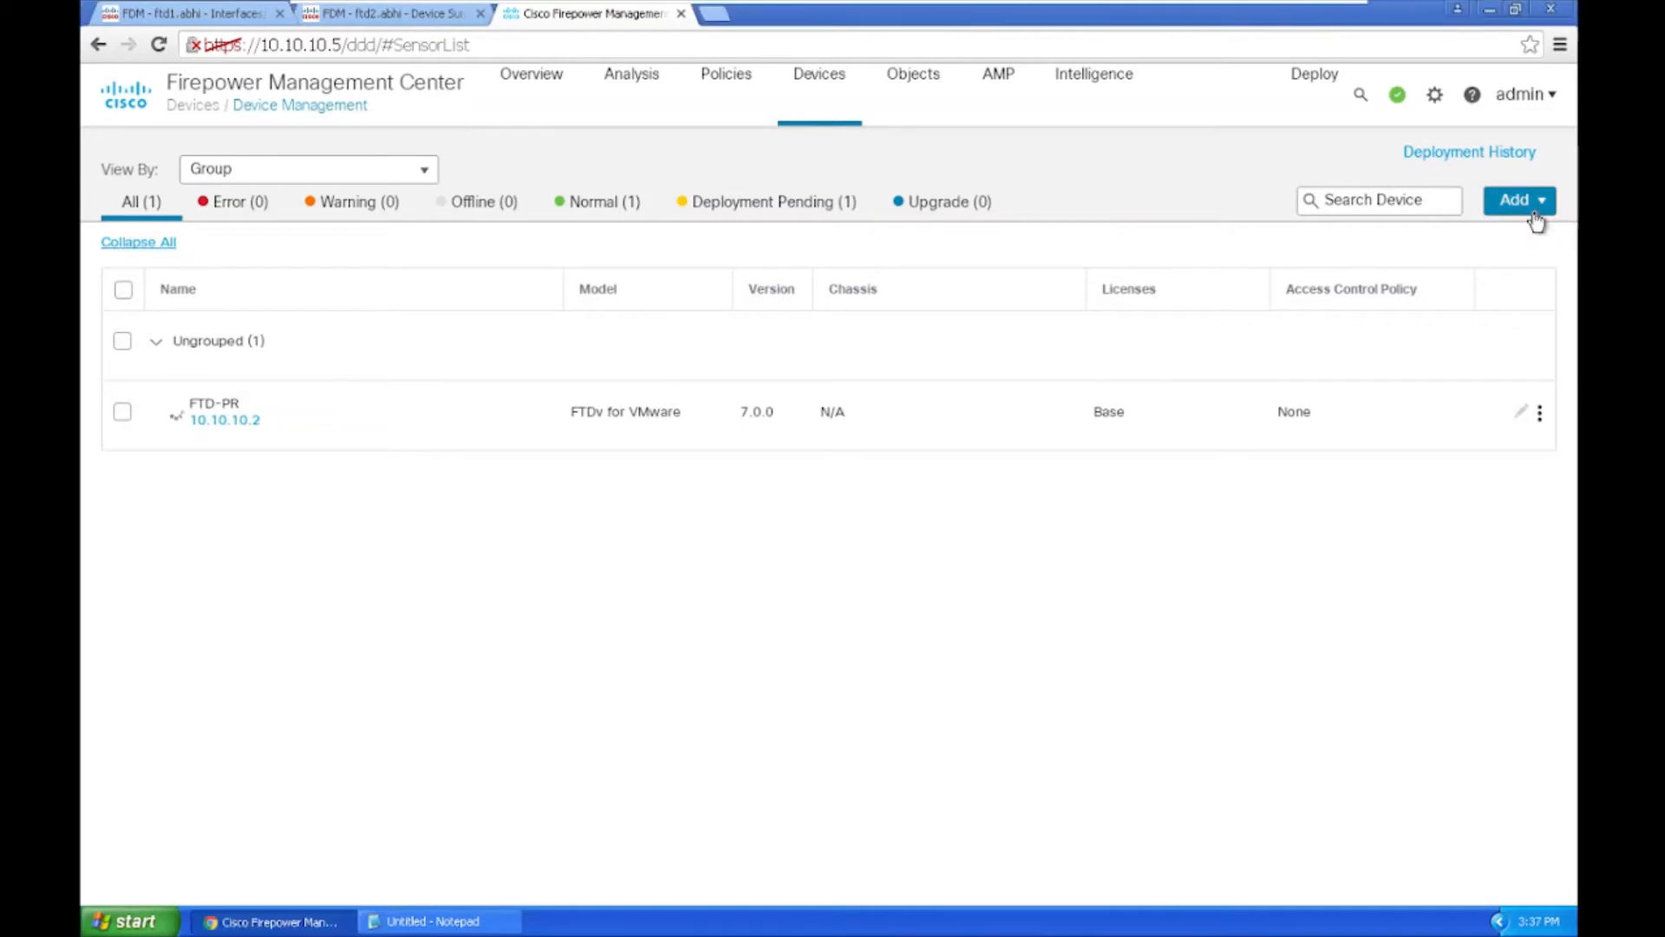
pyautogui.click(1534, 208)
# Step: Start a new device entry with host 10.10.10.3 and a display name beginning 'FTD-S'
pyautogui.click(1465, 235)
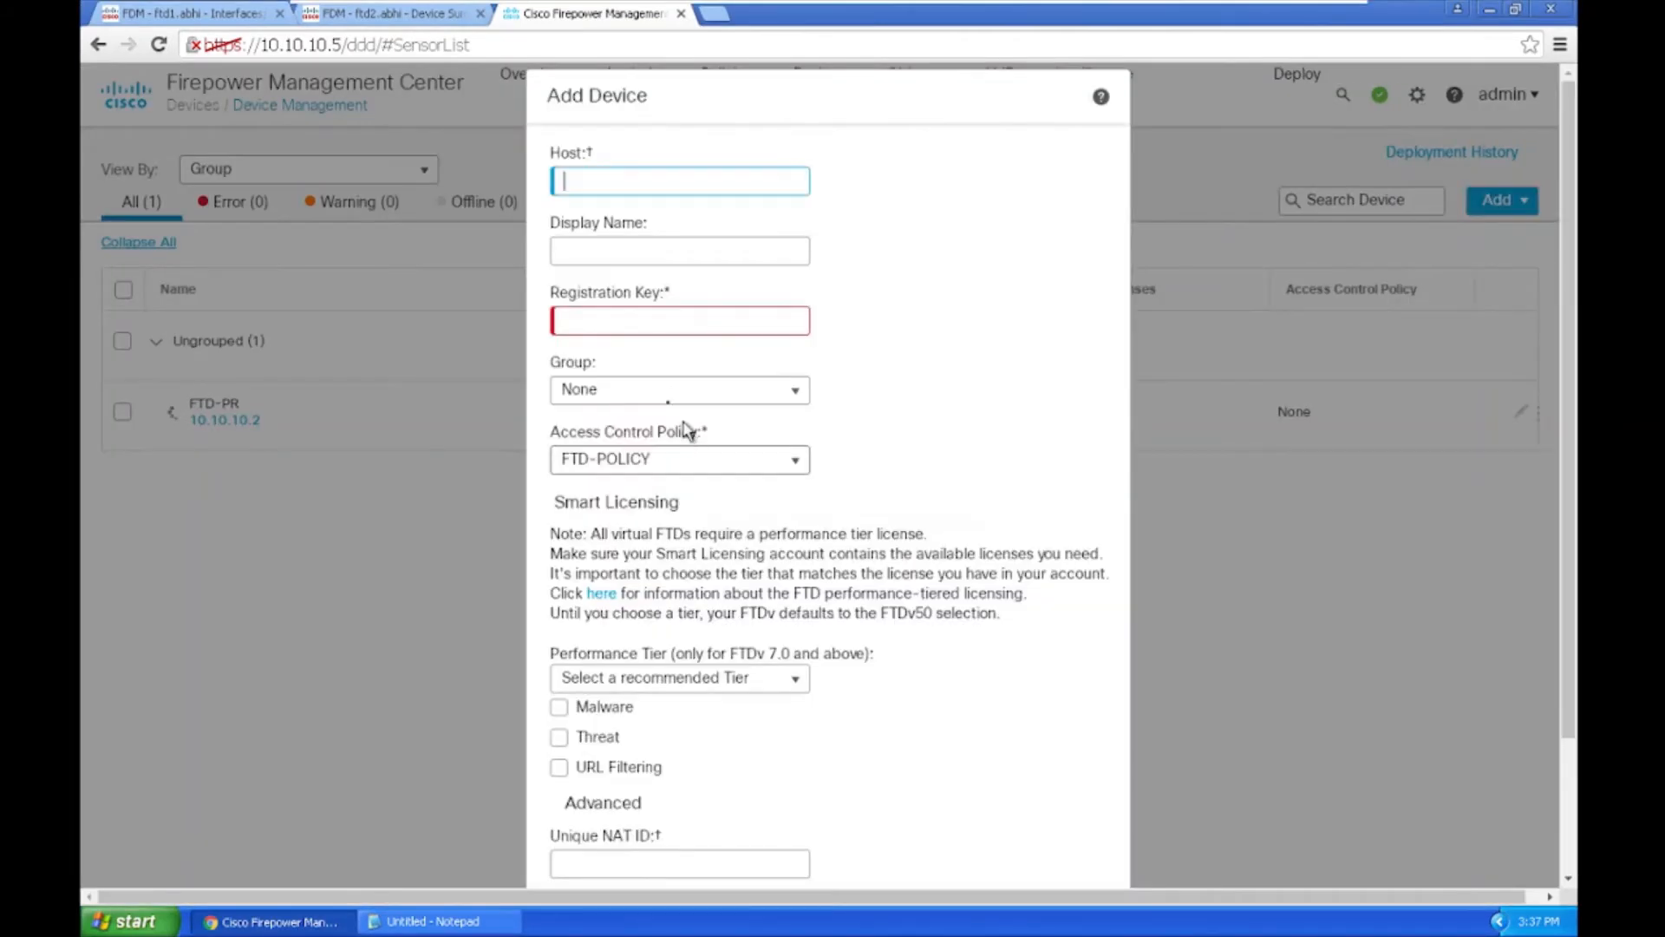
pyautogui.click(617, 180)
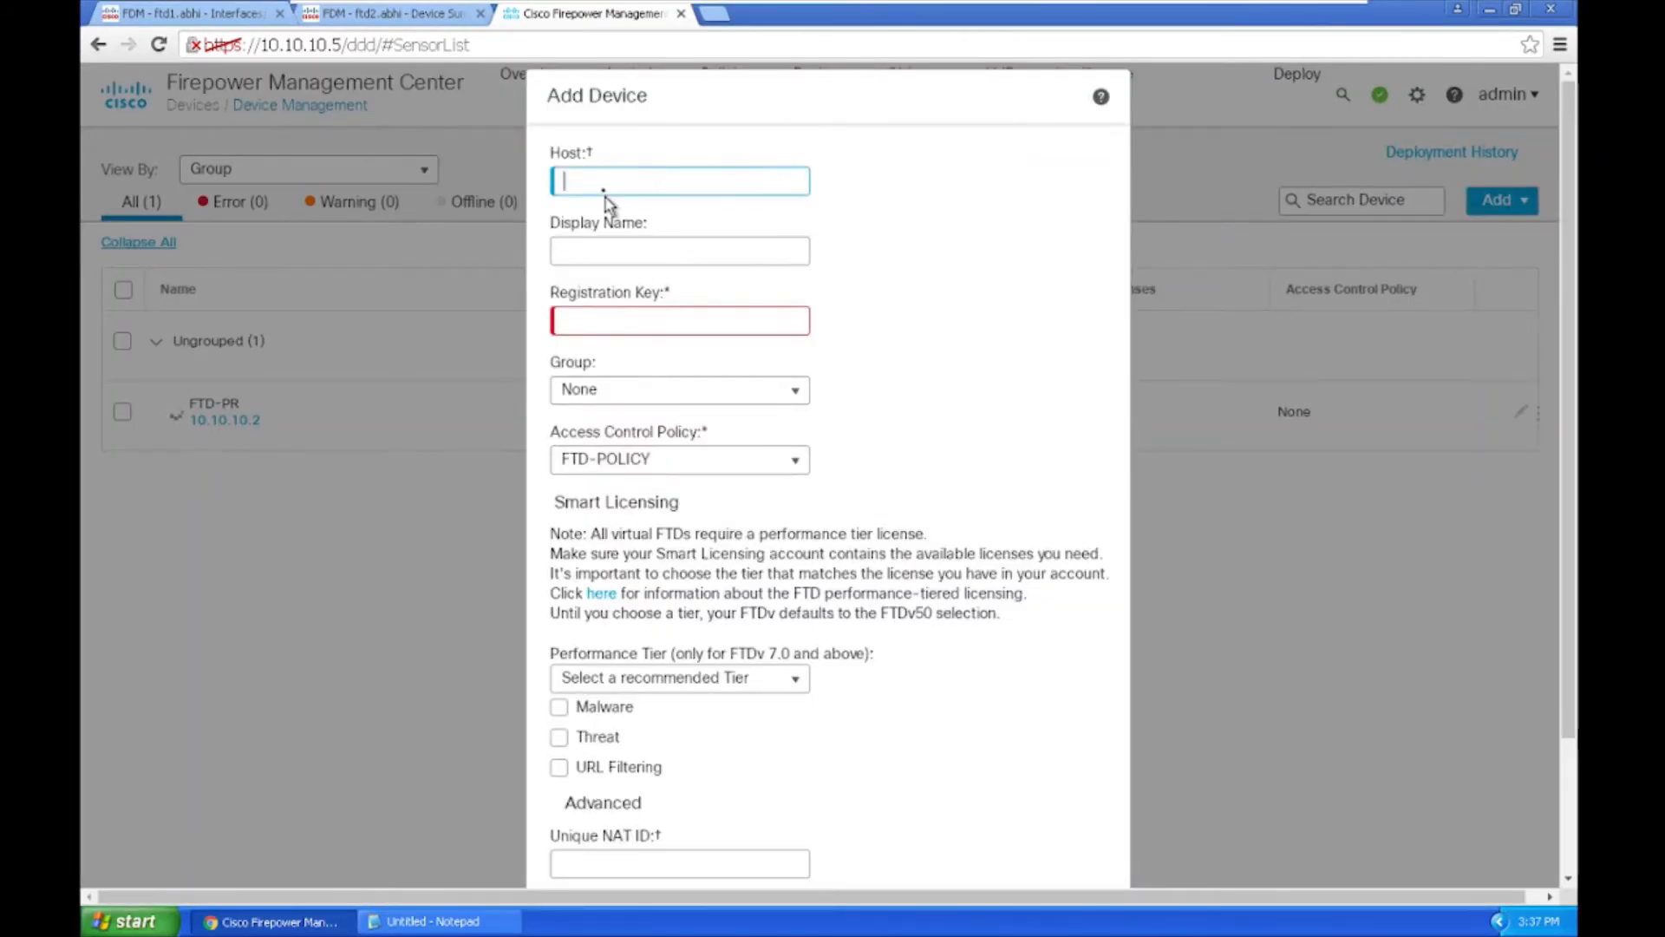
pyautogui.click(593, 185)
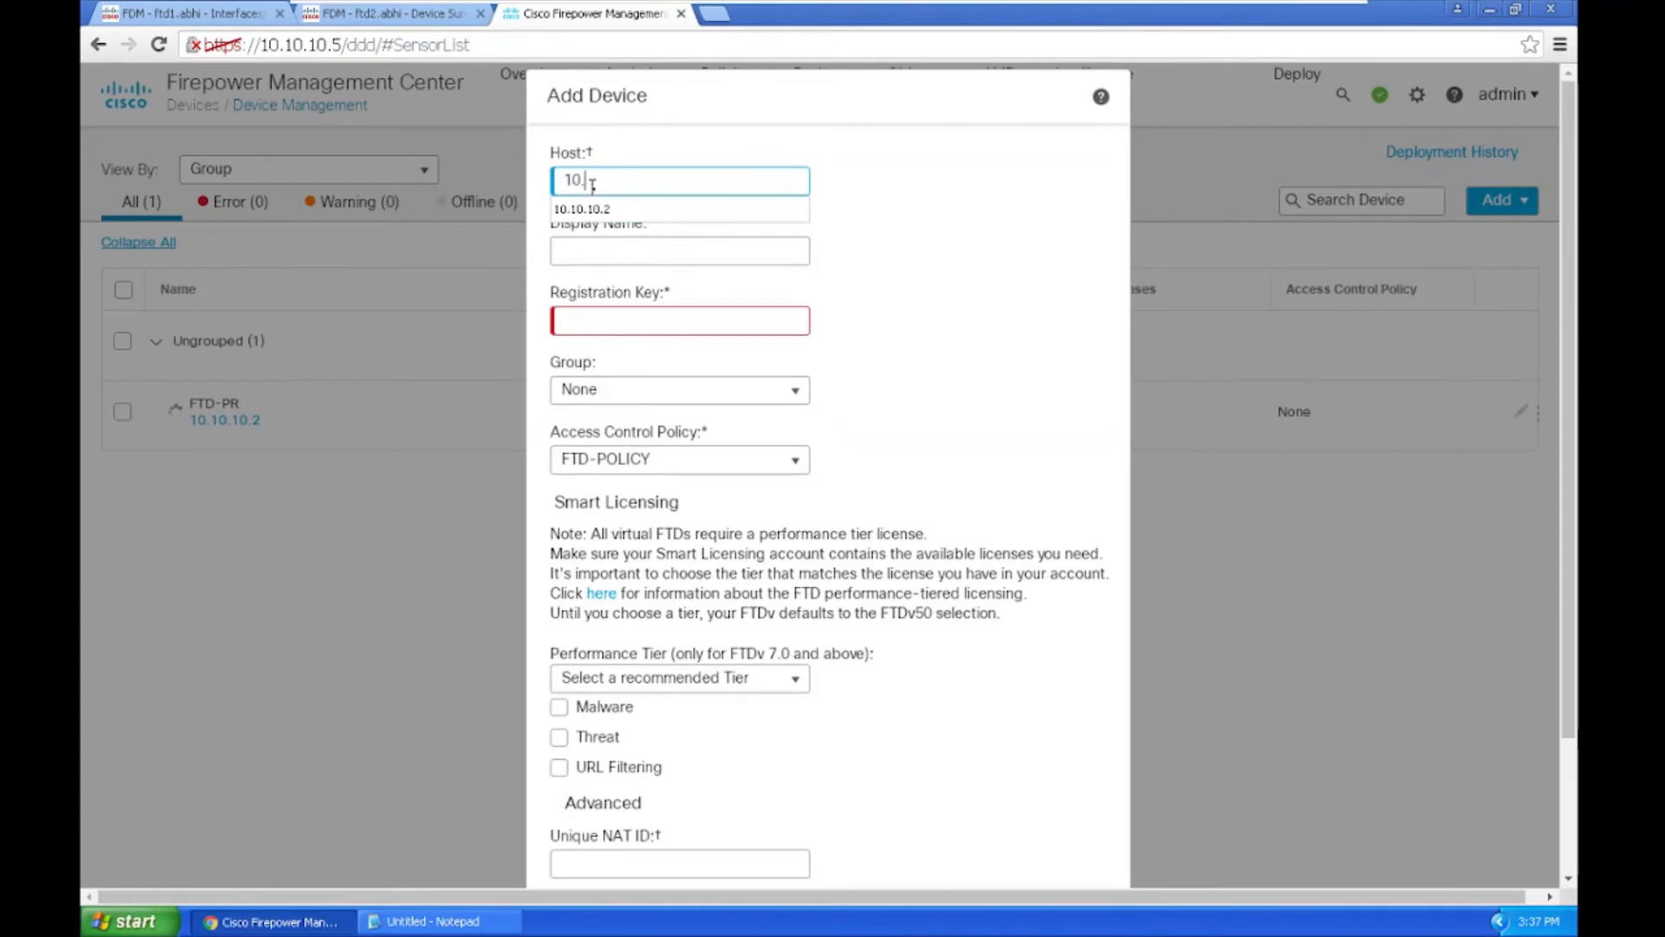
pyautogui.write('10.10.10.3')
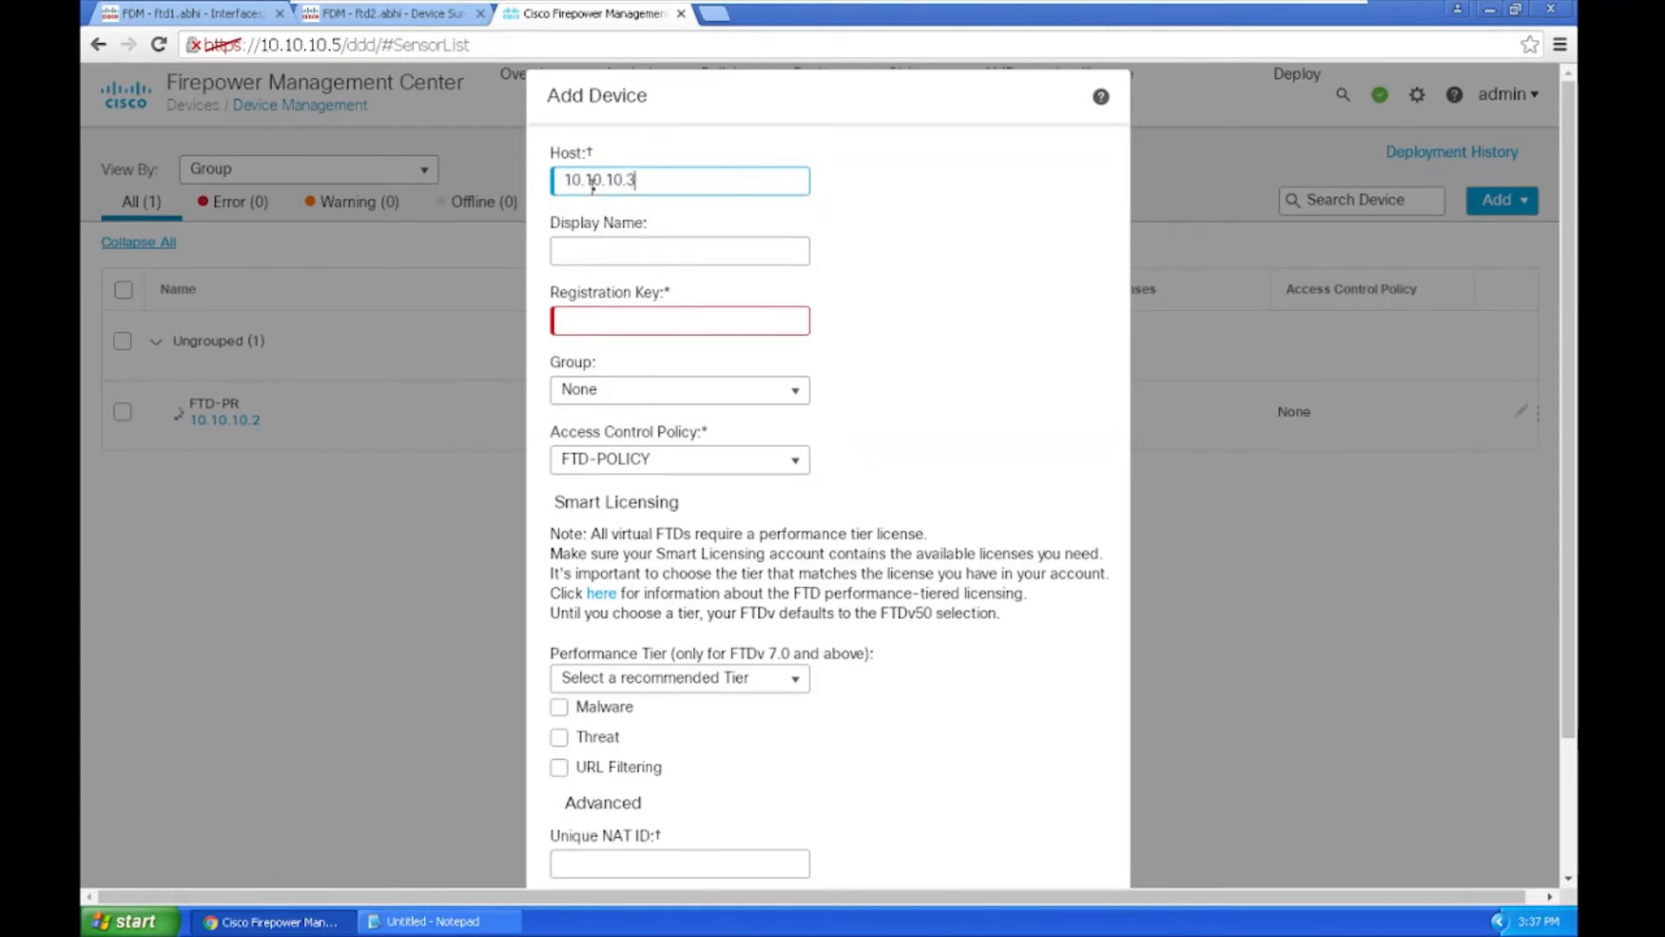
pyautogui.click(606, 255)
pyautogui.moveTo(673, 243); pyautogui.dragTo(522, 273)
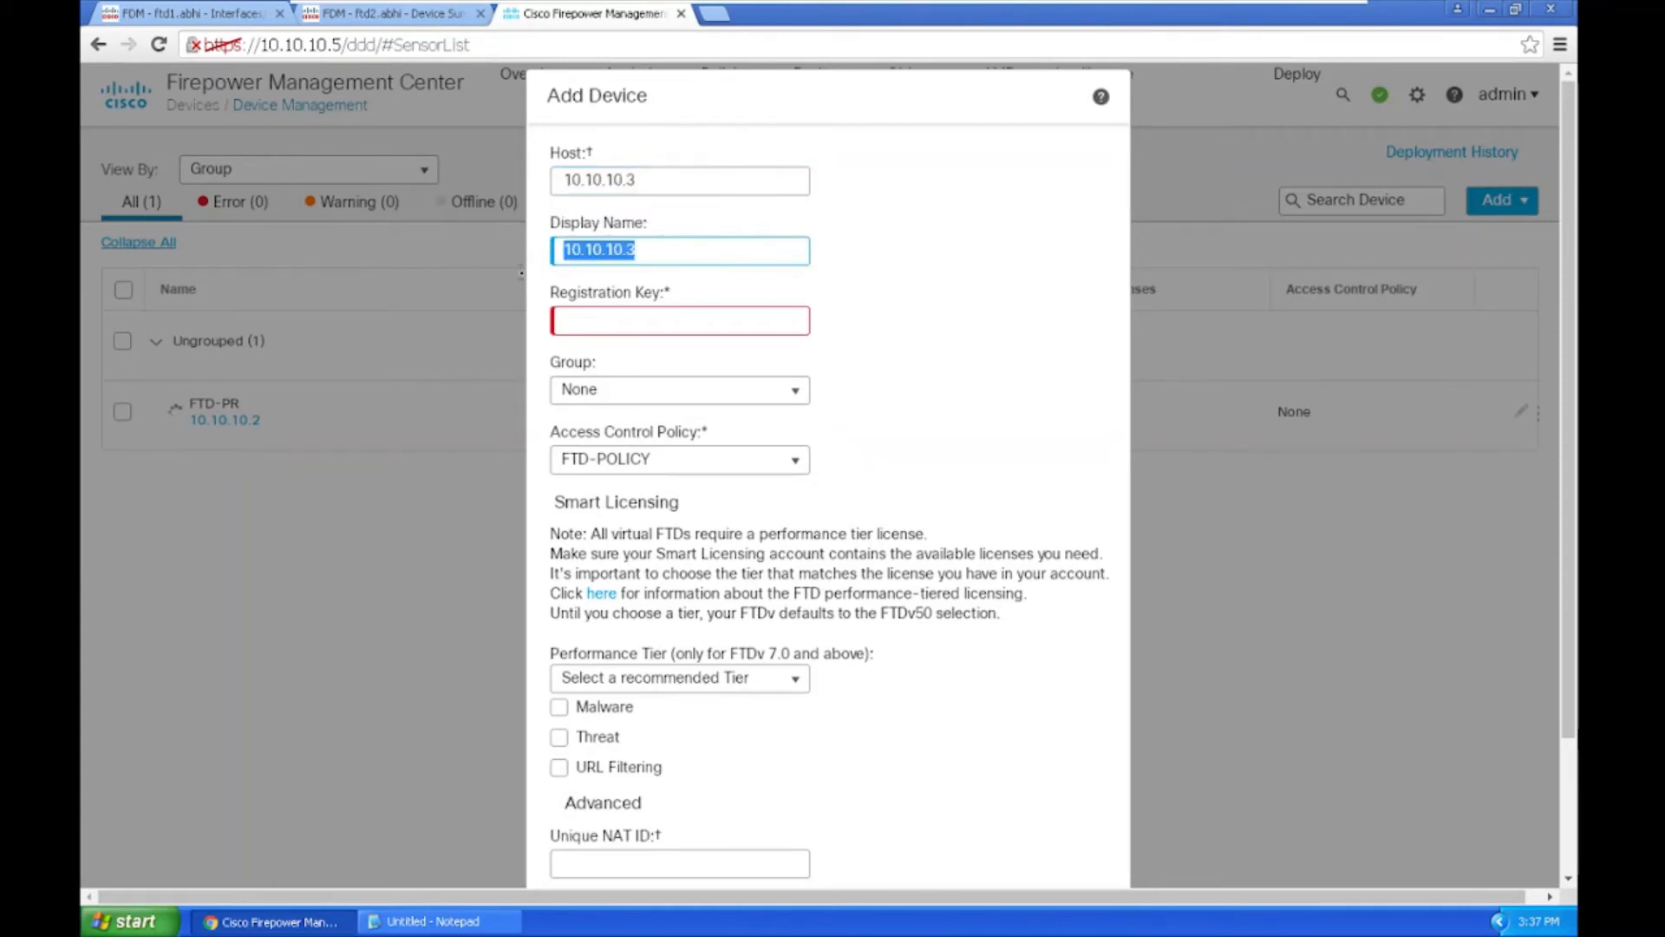
pyautogui.write('FTD-')
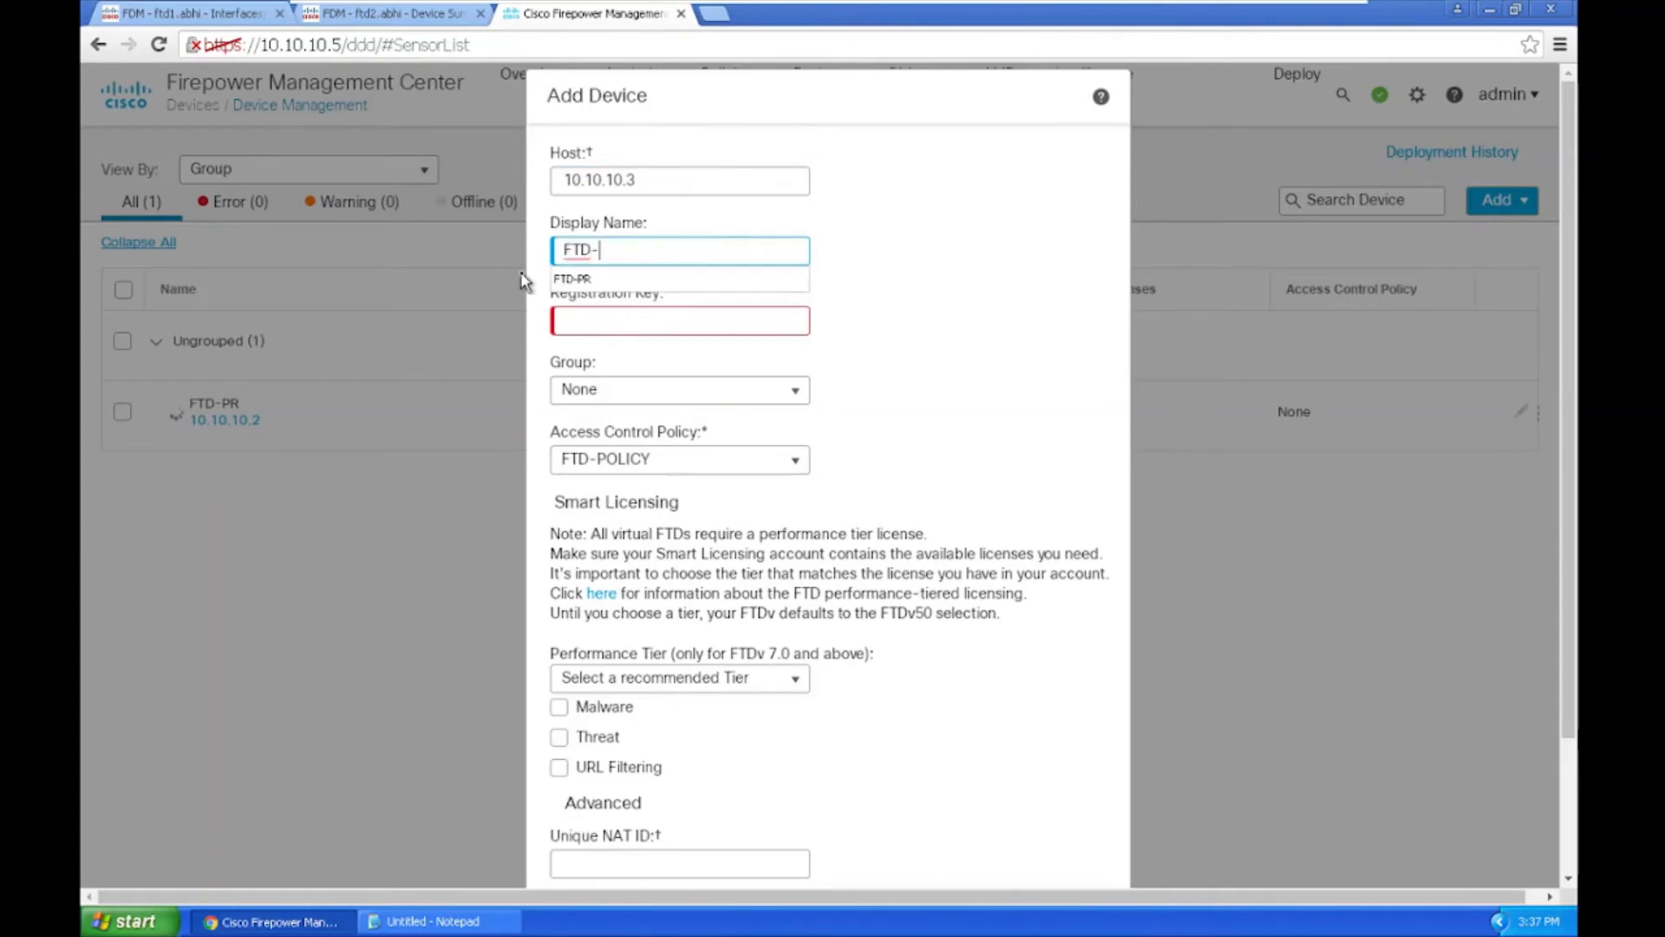
pyautogui.write('S')
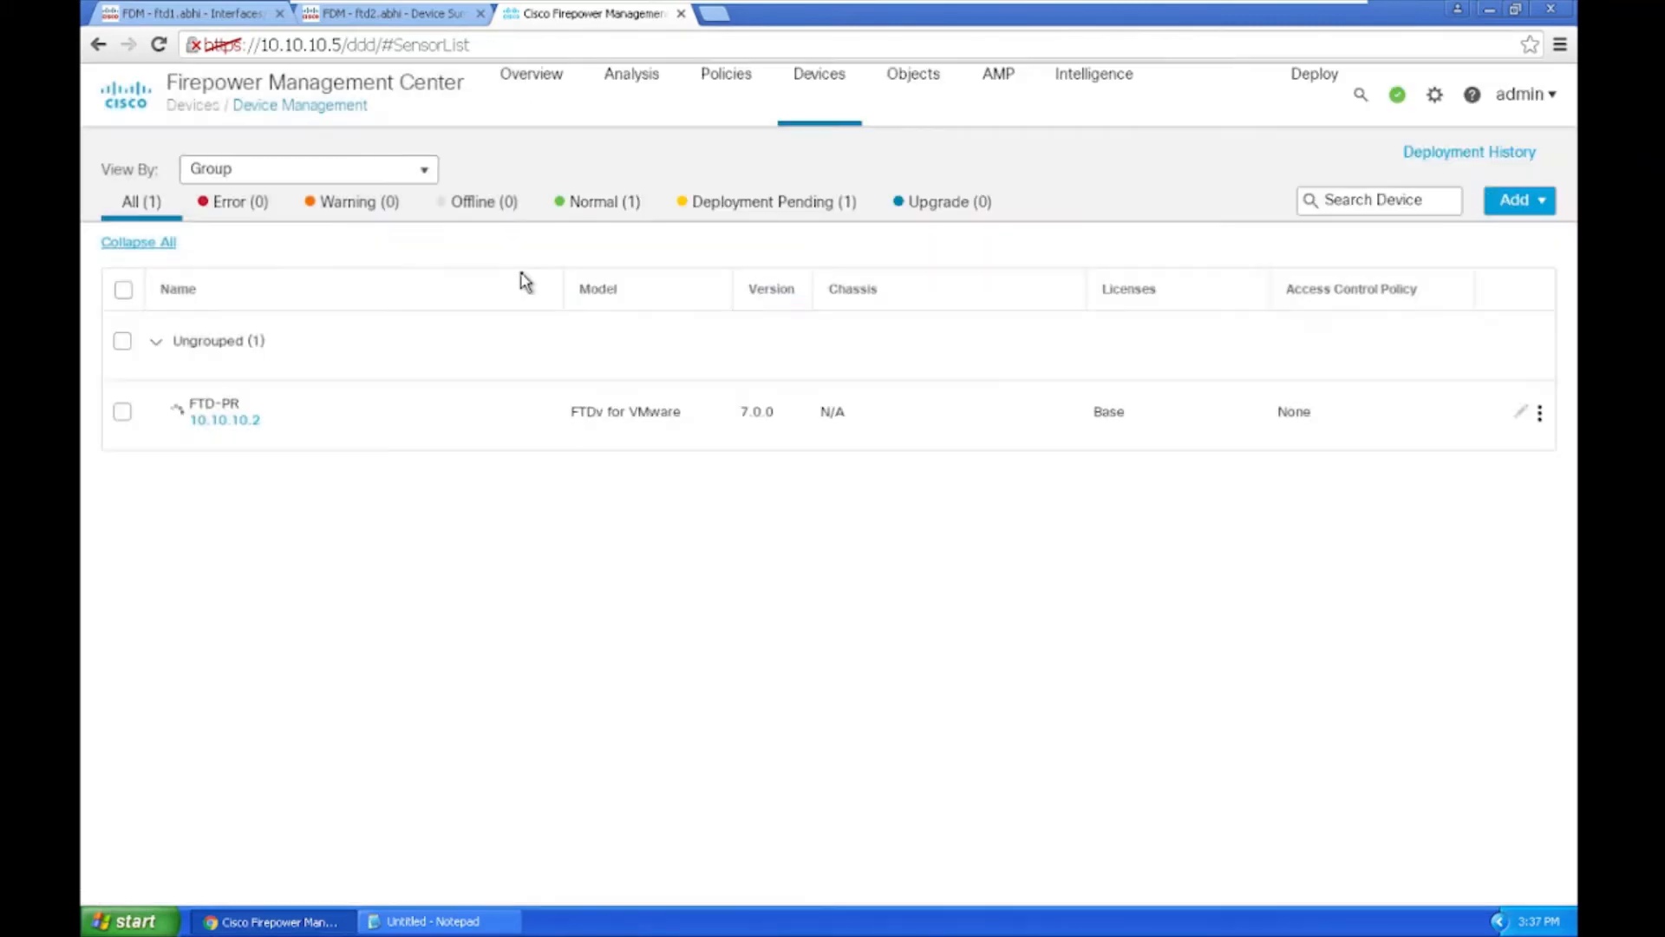
# Step: Abandon that entry, restore and re-enter VMRC full screen, and reopen the Add menu
pyautogui.moveTo(1414, 4)
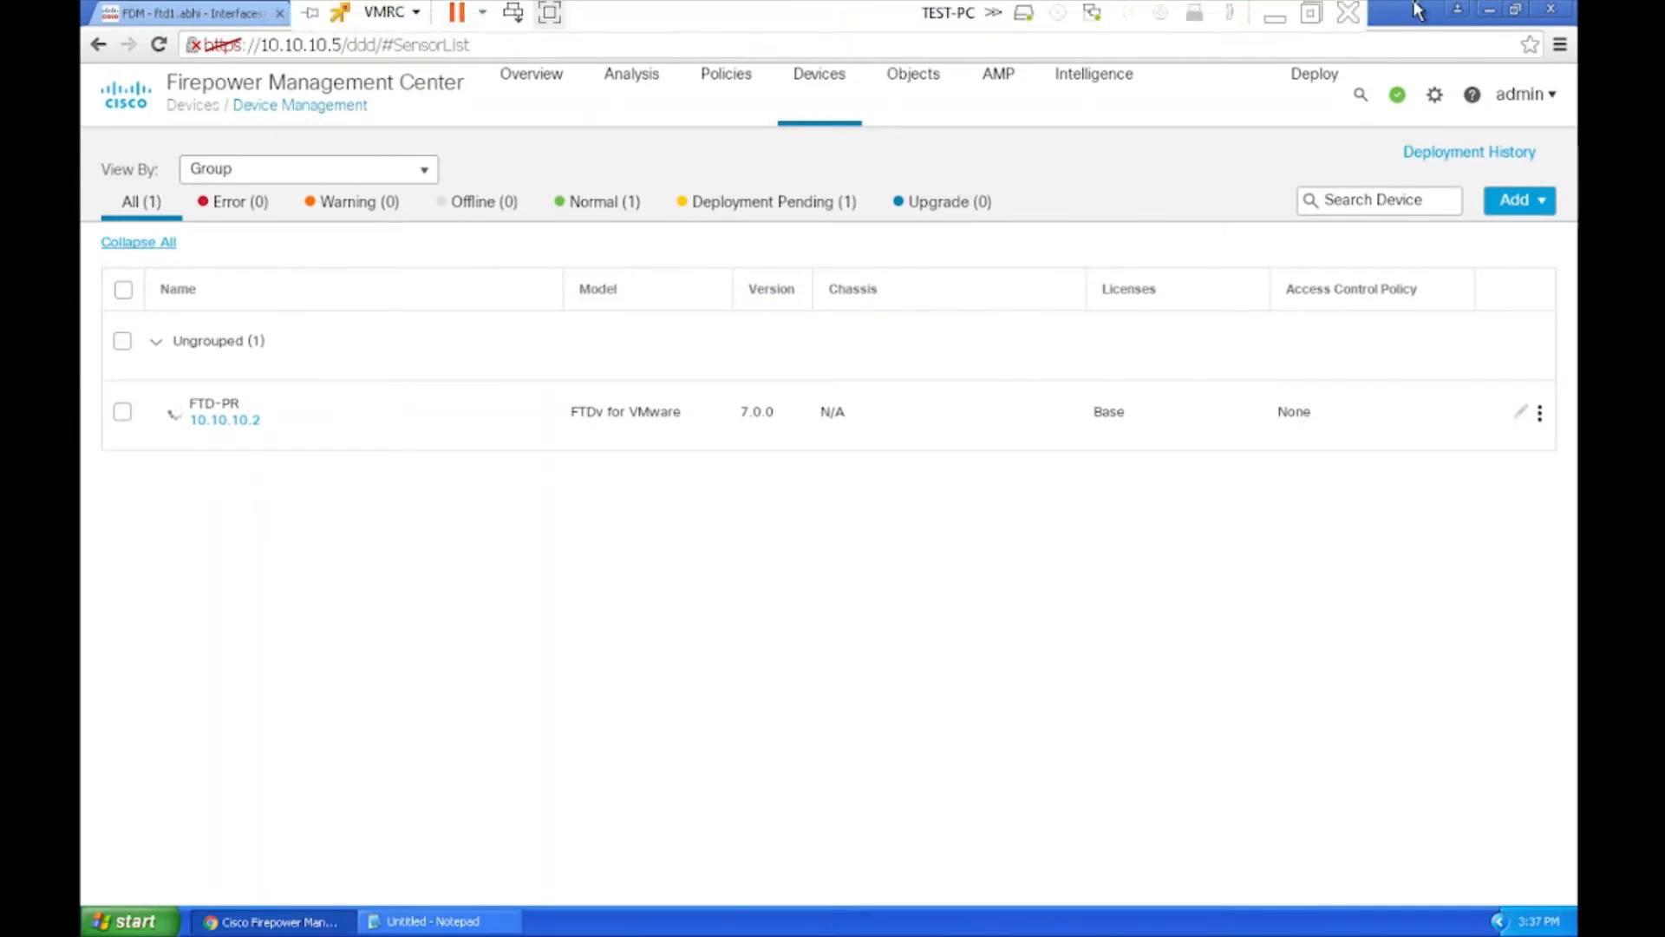
pyautogui.click(1310, 10)
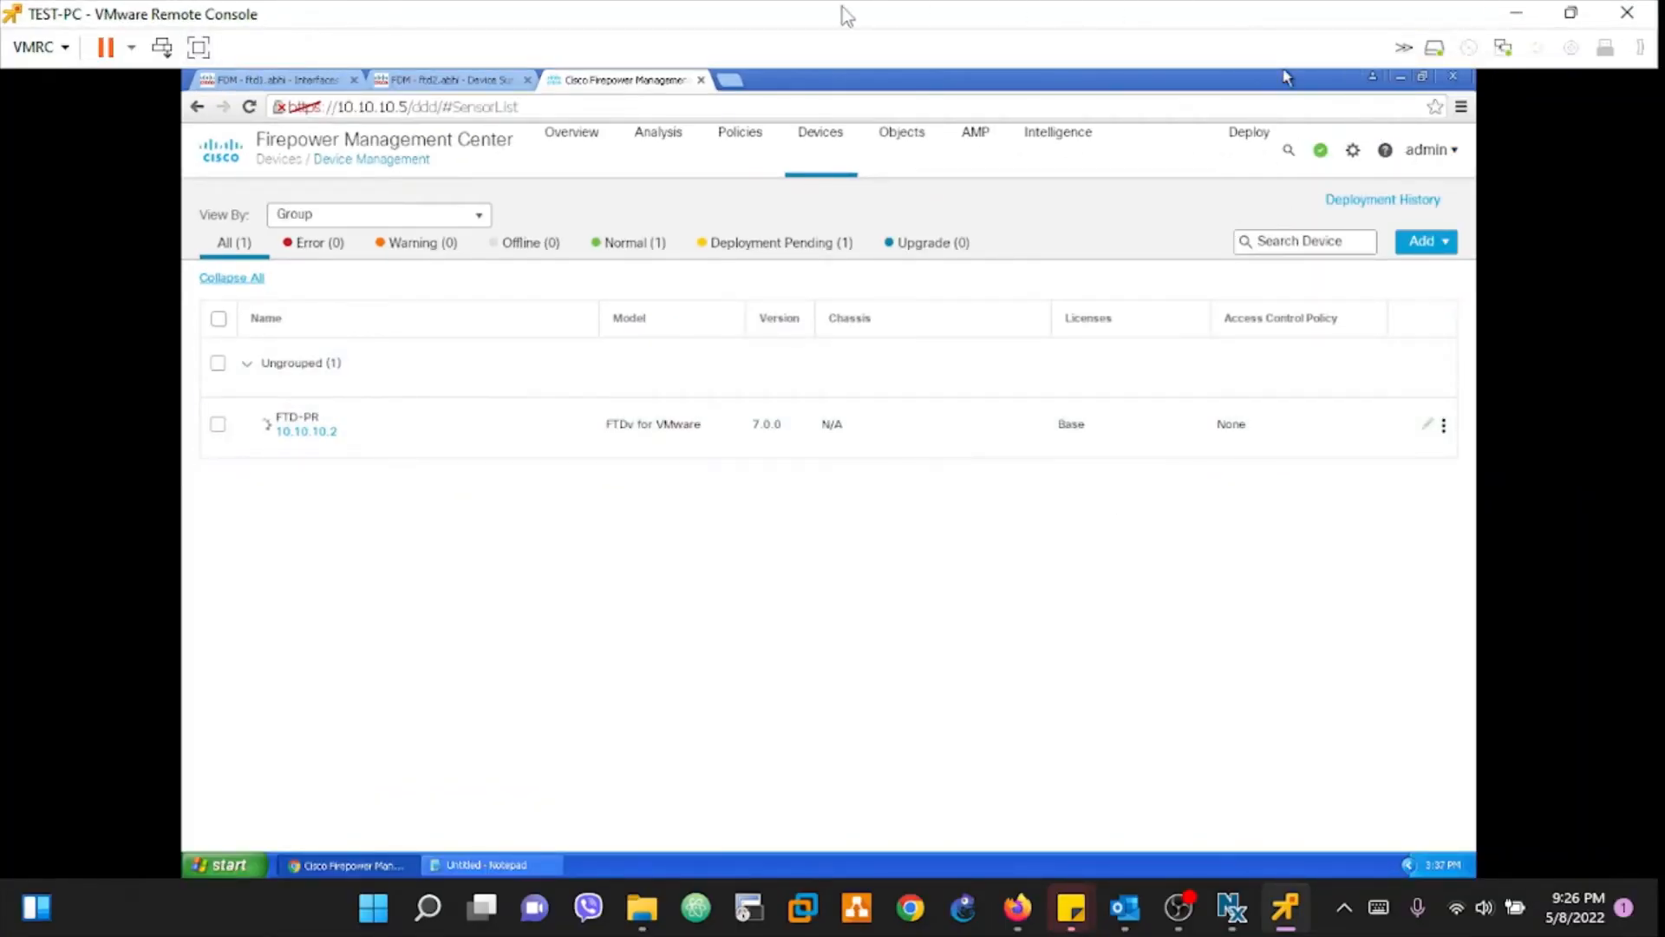
pyautogui.click(199, 47)
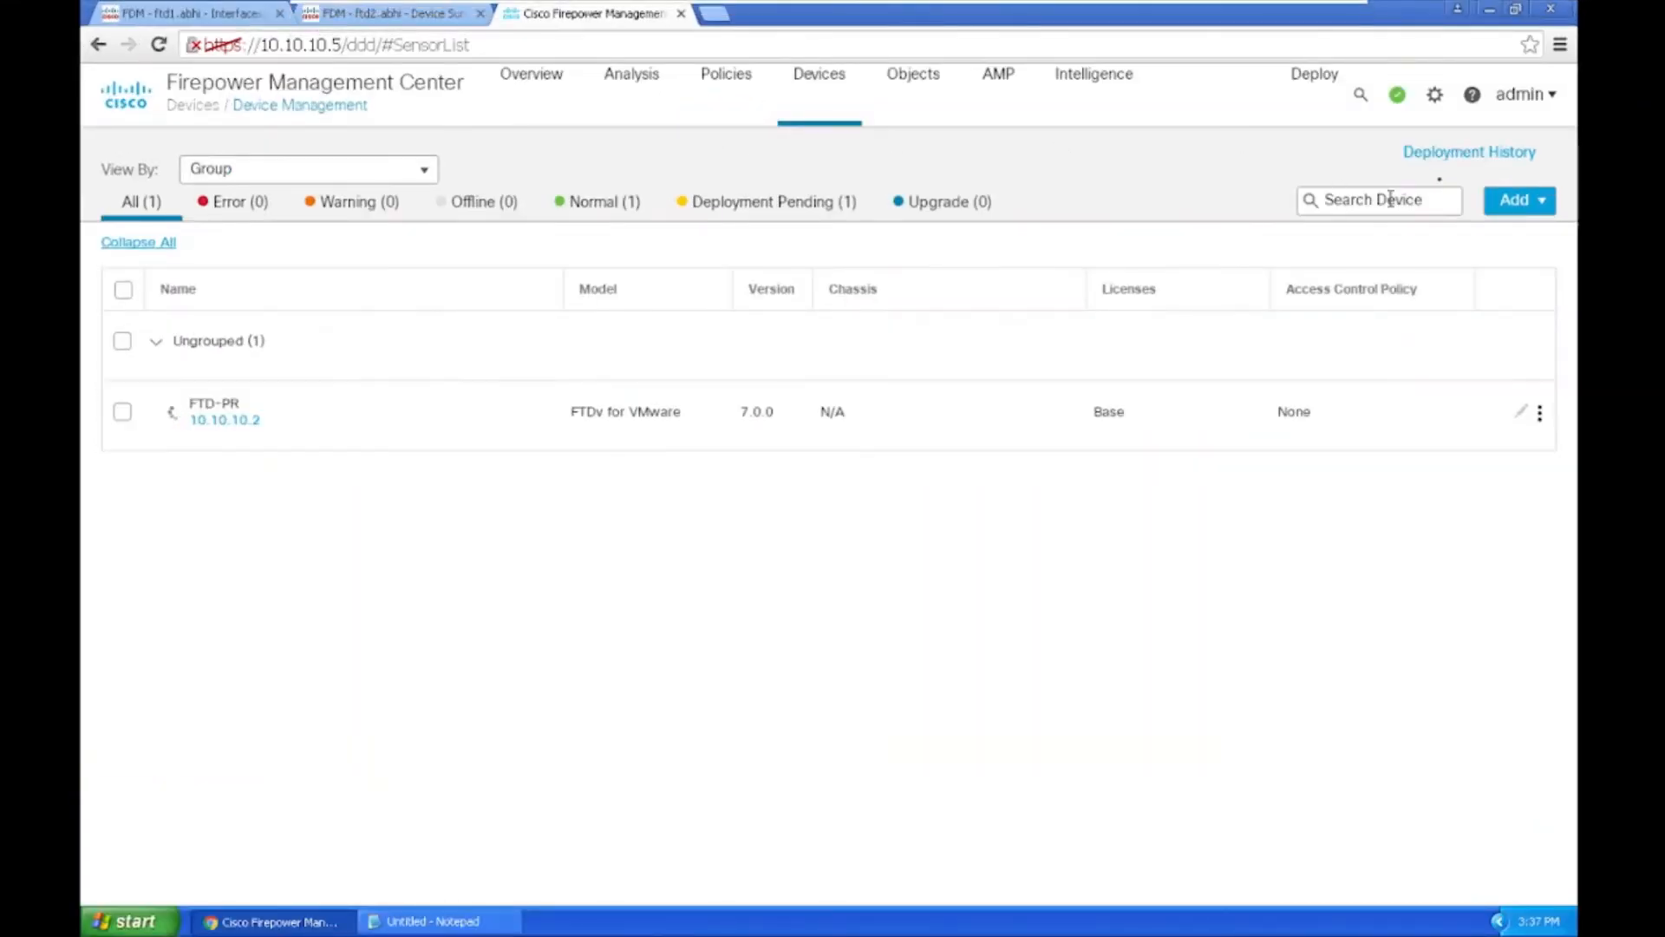
pyautogui.click(1519, 201)
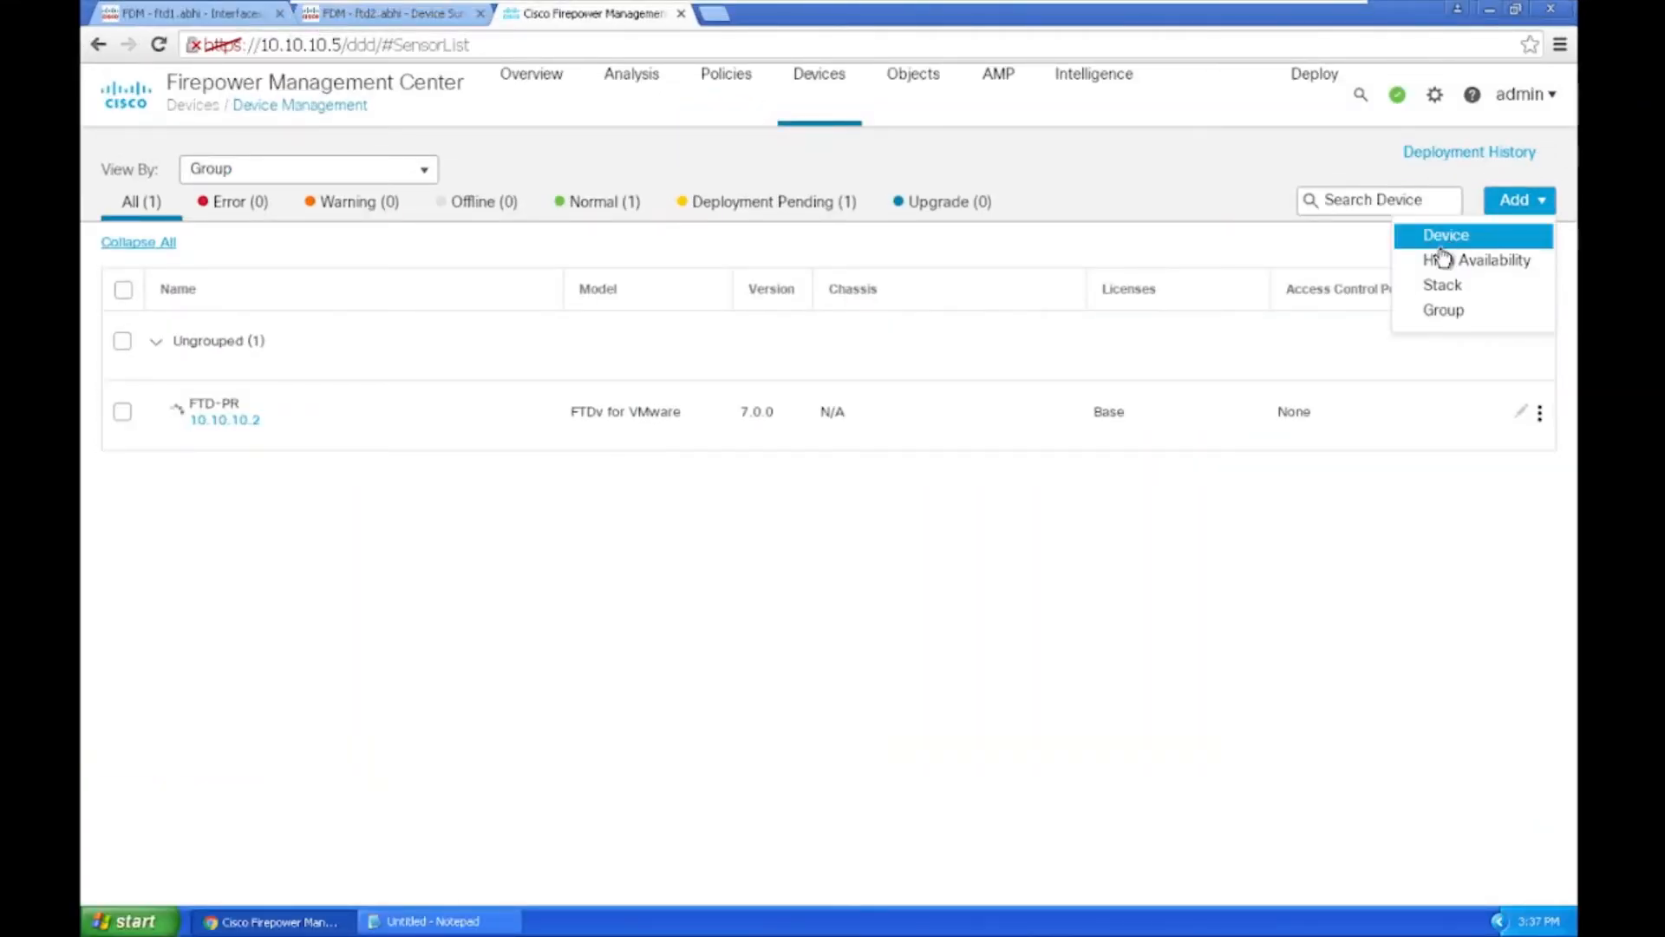
# Step: Start adding a device with host 10.10.10.3 and display name FTD-SEC
pyautogui.click(1442, 247)
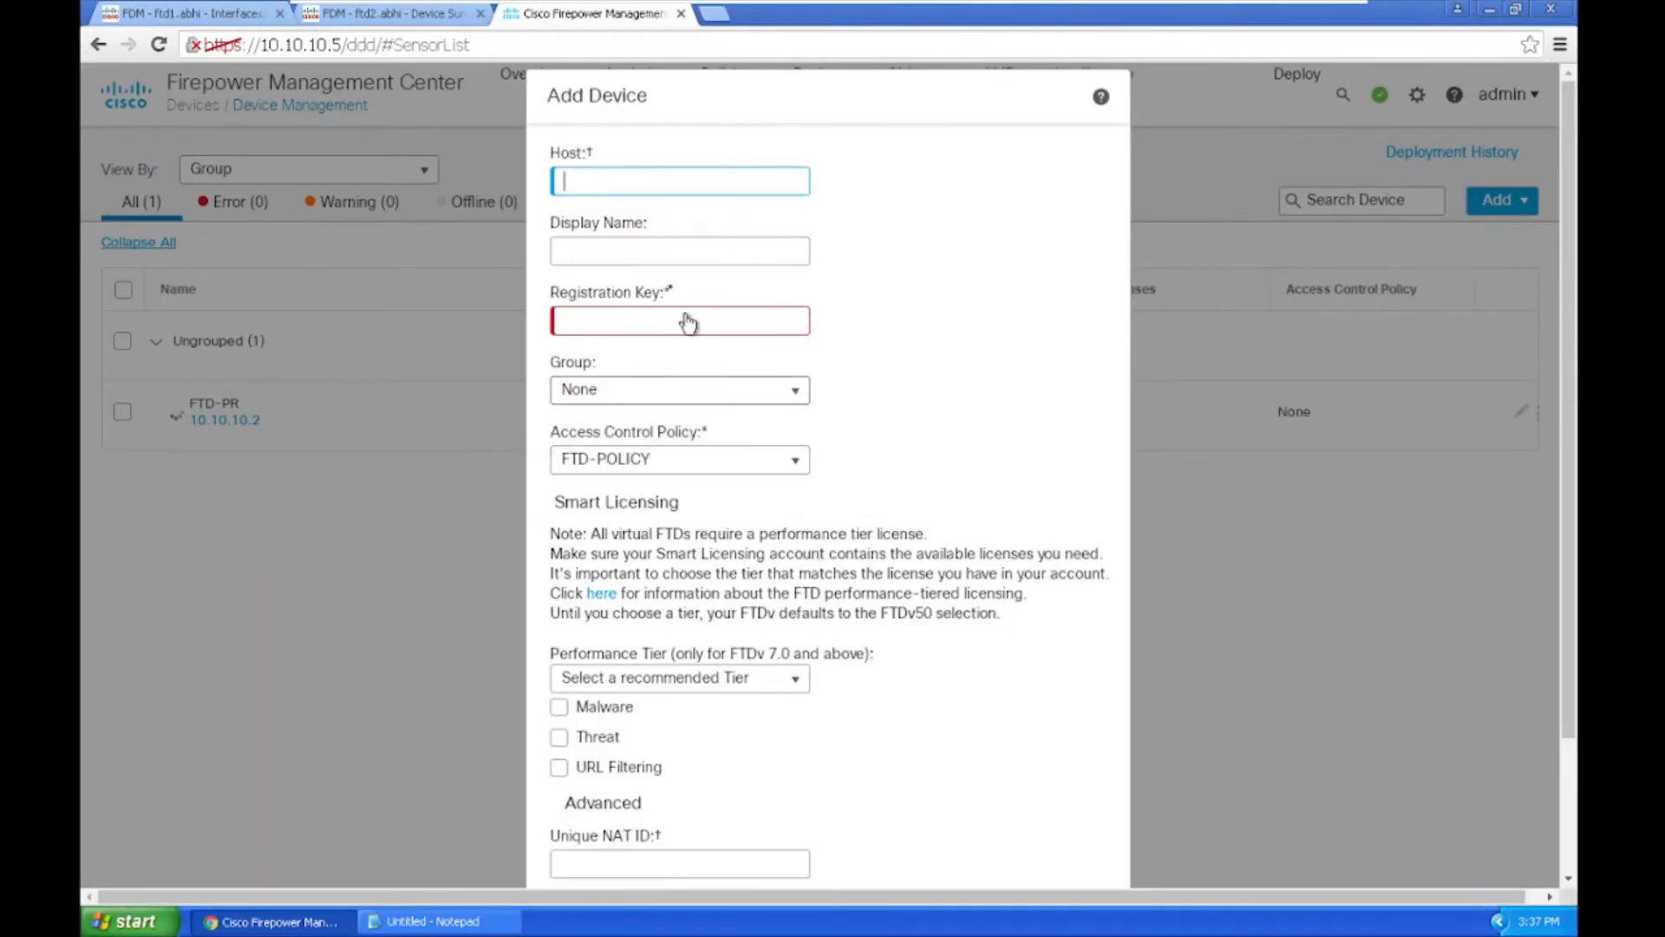
pyautogui.write('10.10.')
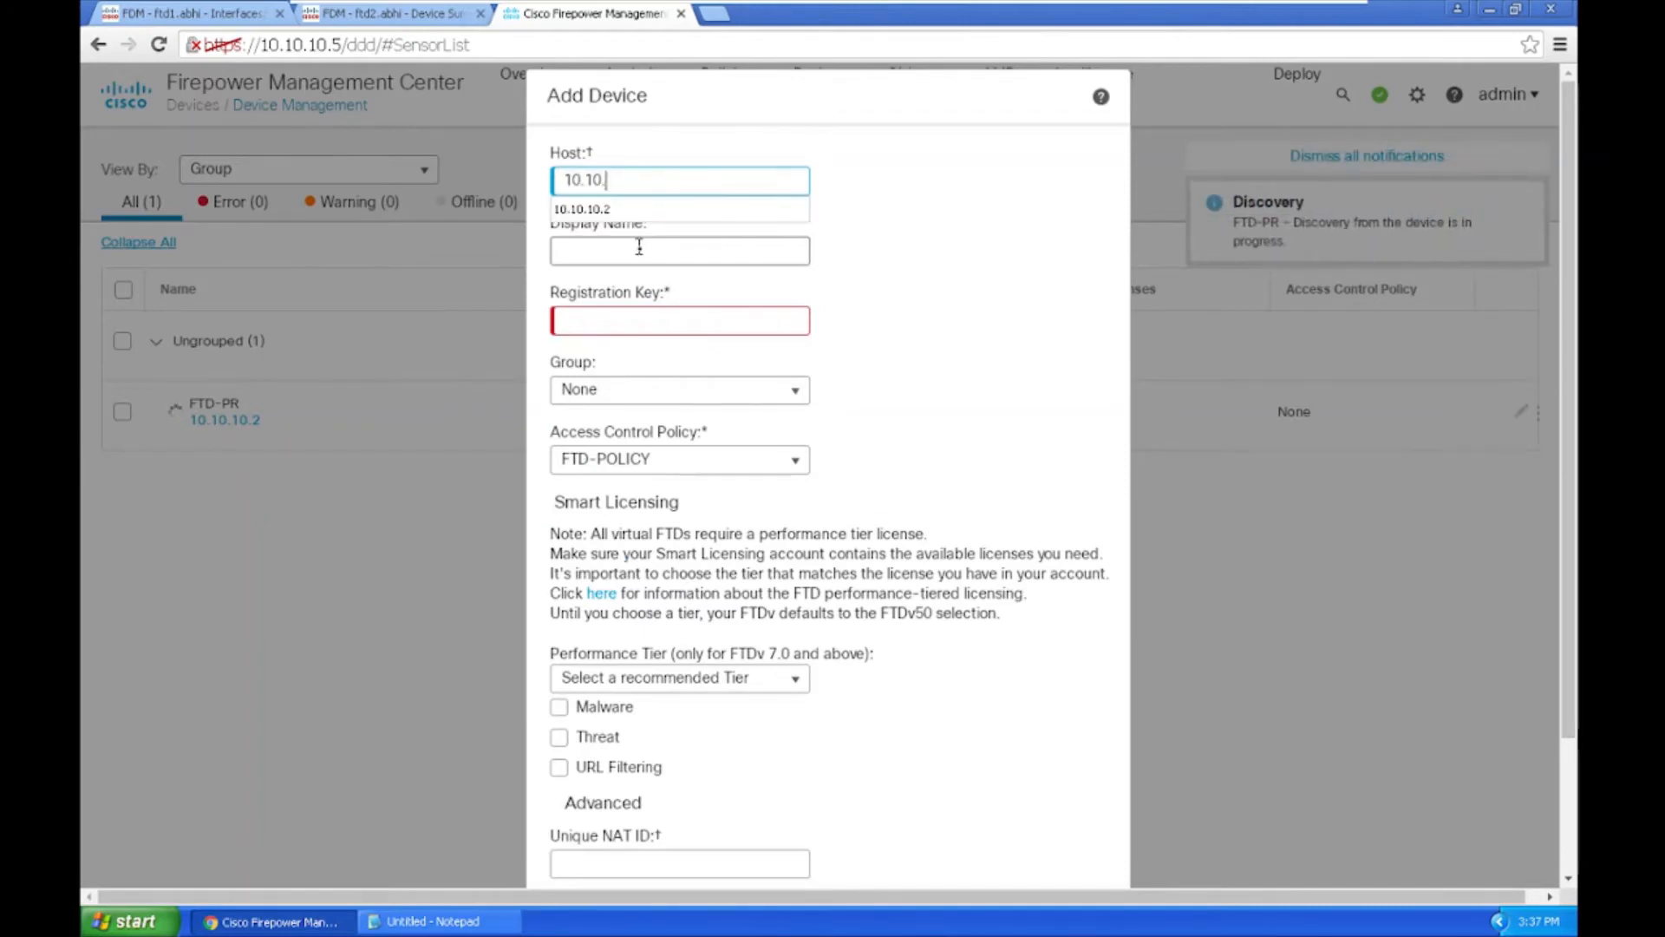
pyautogui.write('10.3')
pyautogui.click(690, 251)
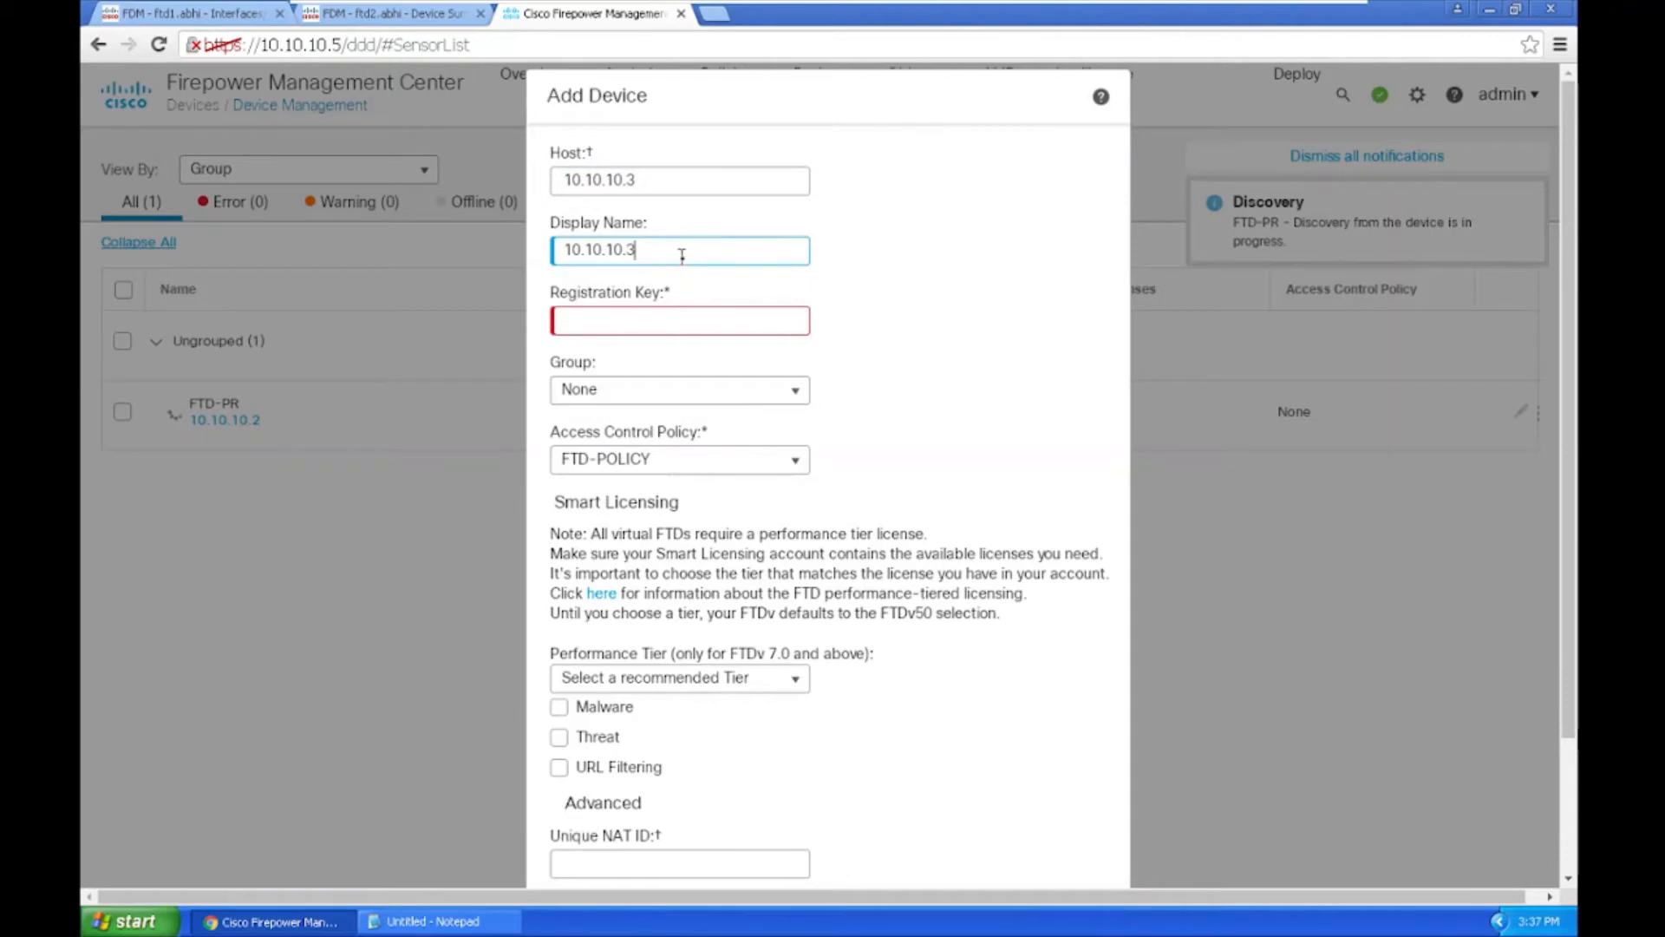
pyautogui.moveTo(682, 255); pyautogui.dragTo(515, 265)
pyautogui.write('FTD-SEC')
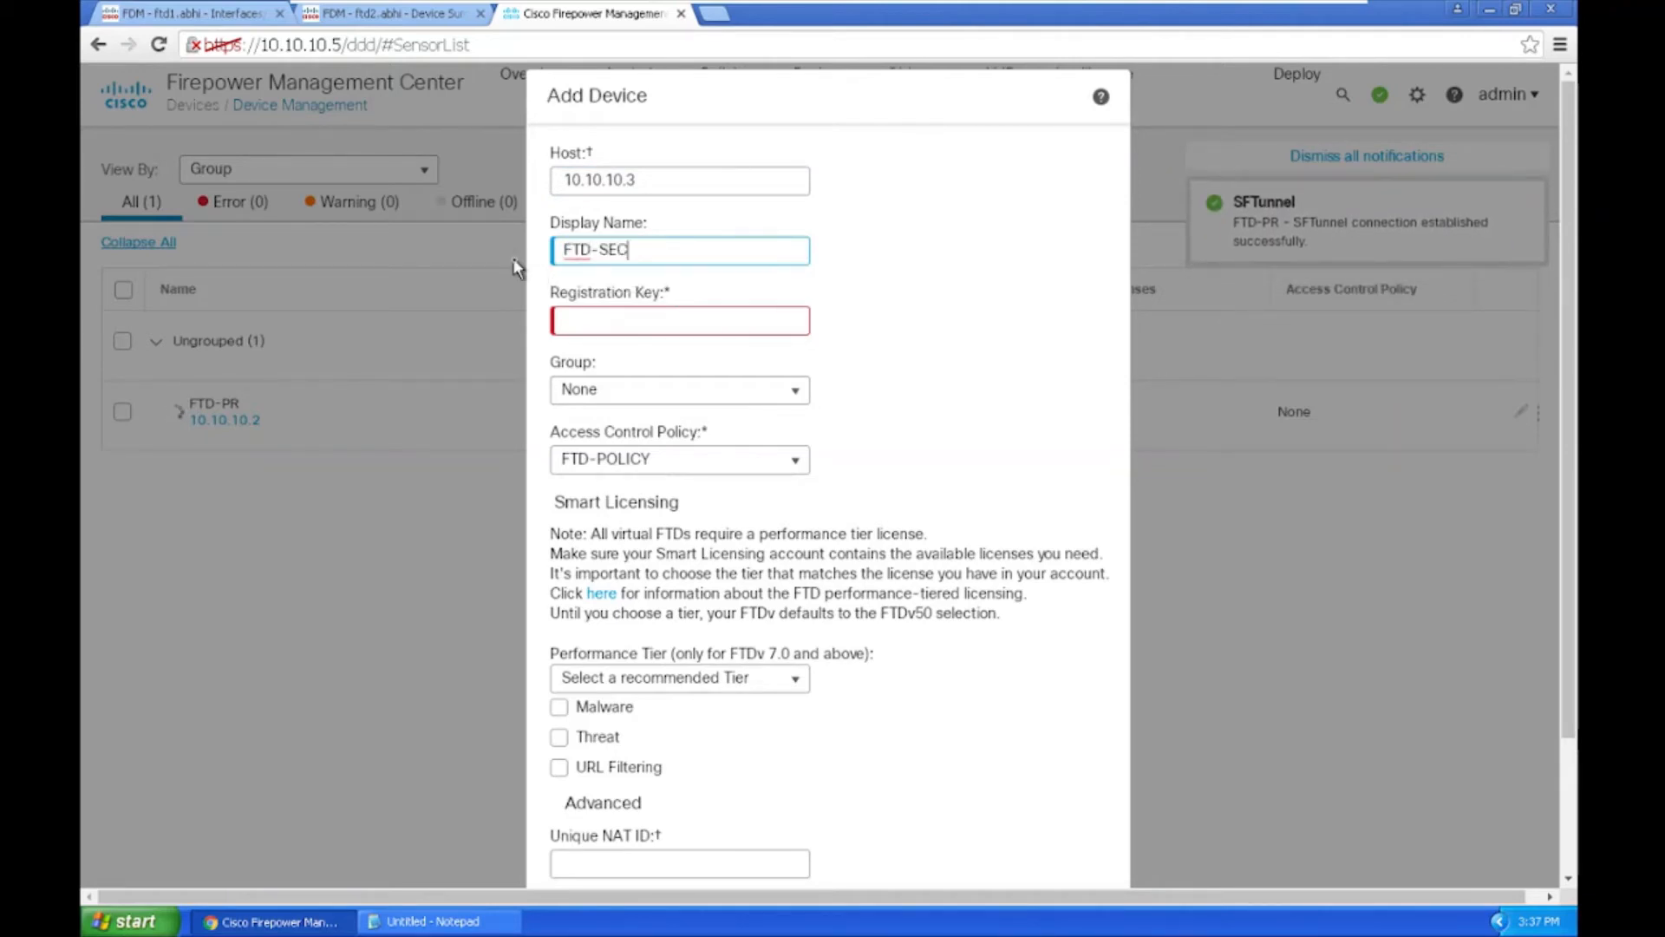
# Step: Replace the mistyped registration key with the one pasted from the notes
pyautogui.click(711, 322)
pyautogui.write('••')
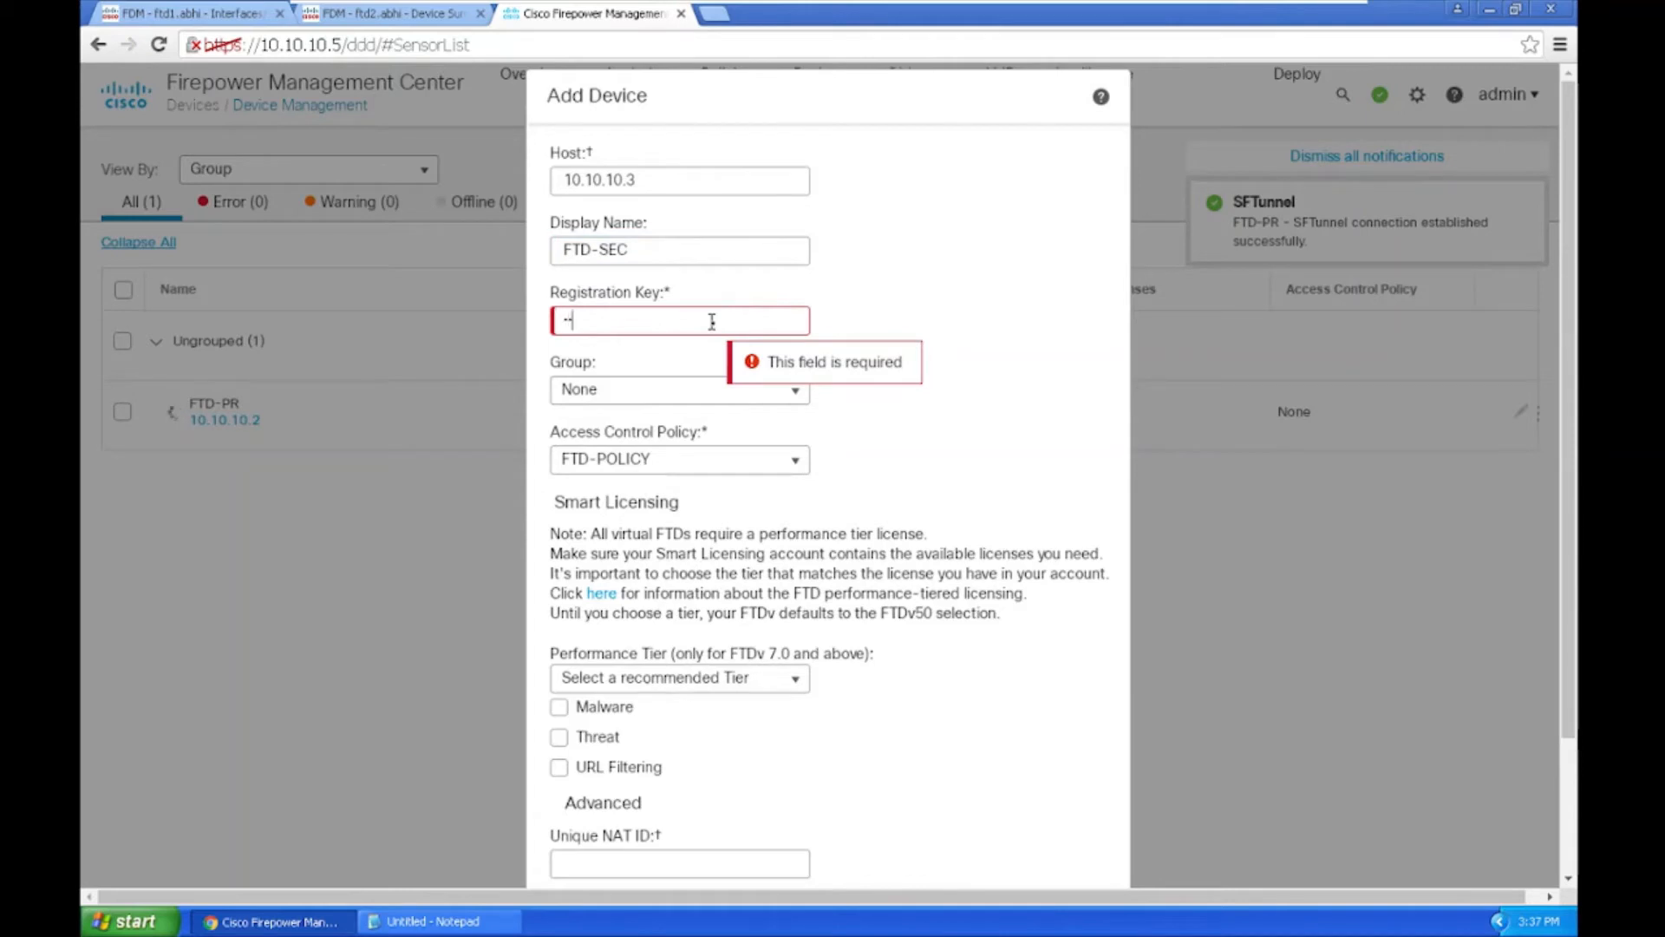
pyautogui.write('••')
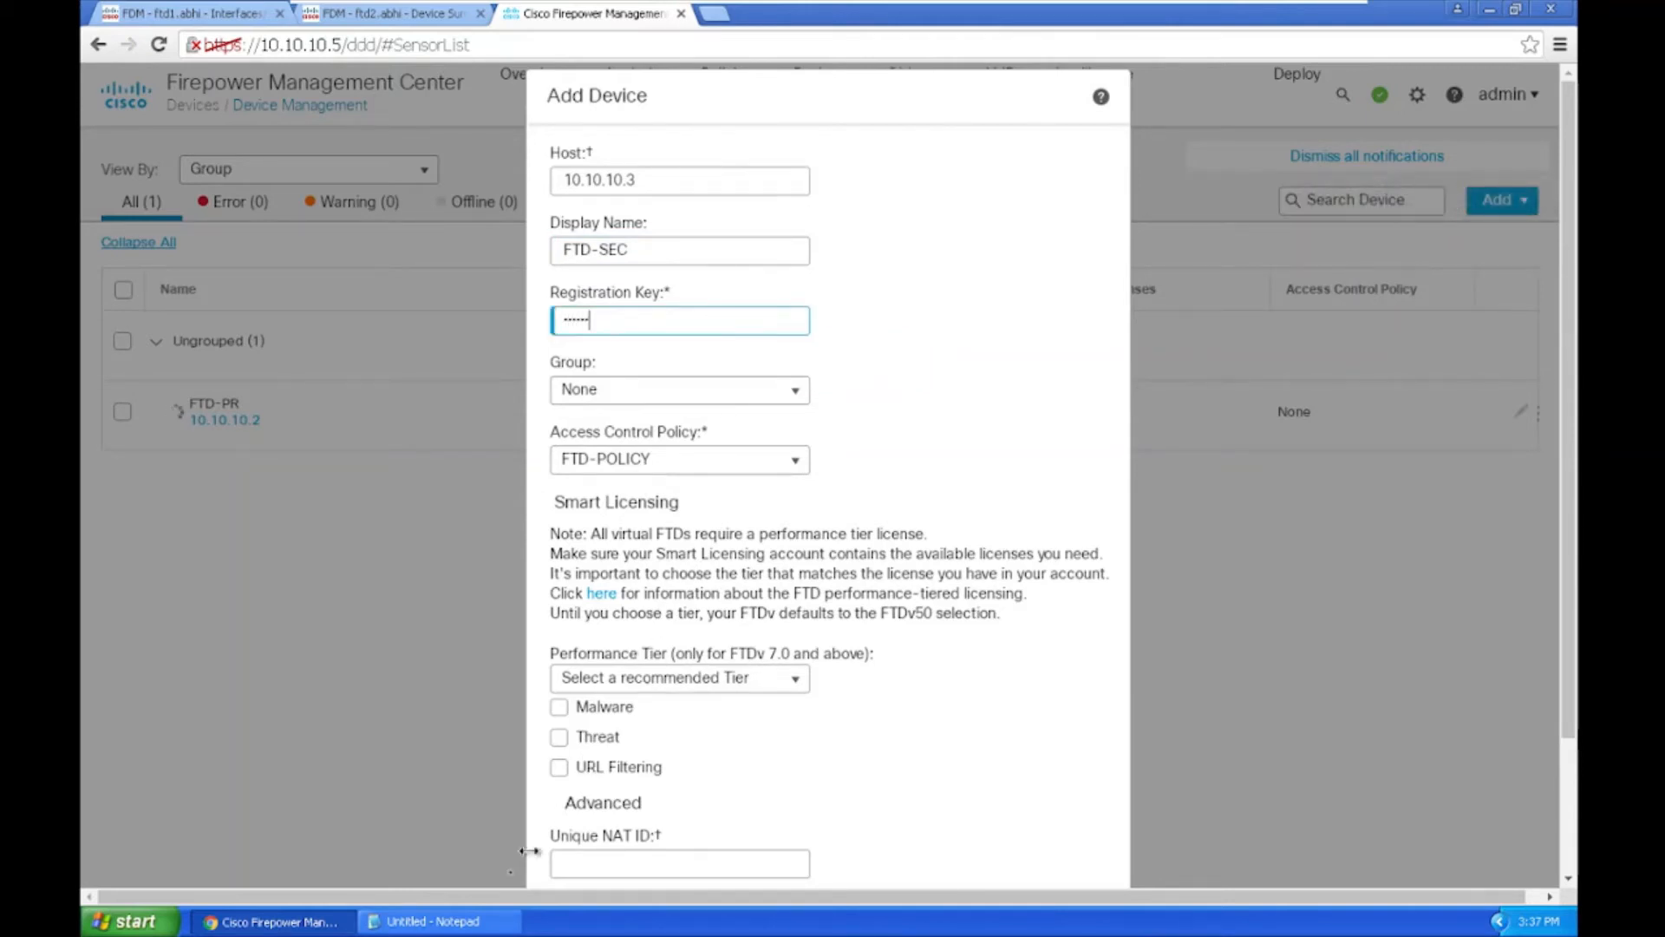
pyautogui.click(433, 921)
pyautogui.click(376, 372)
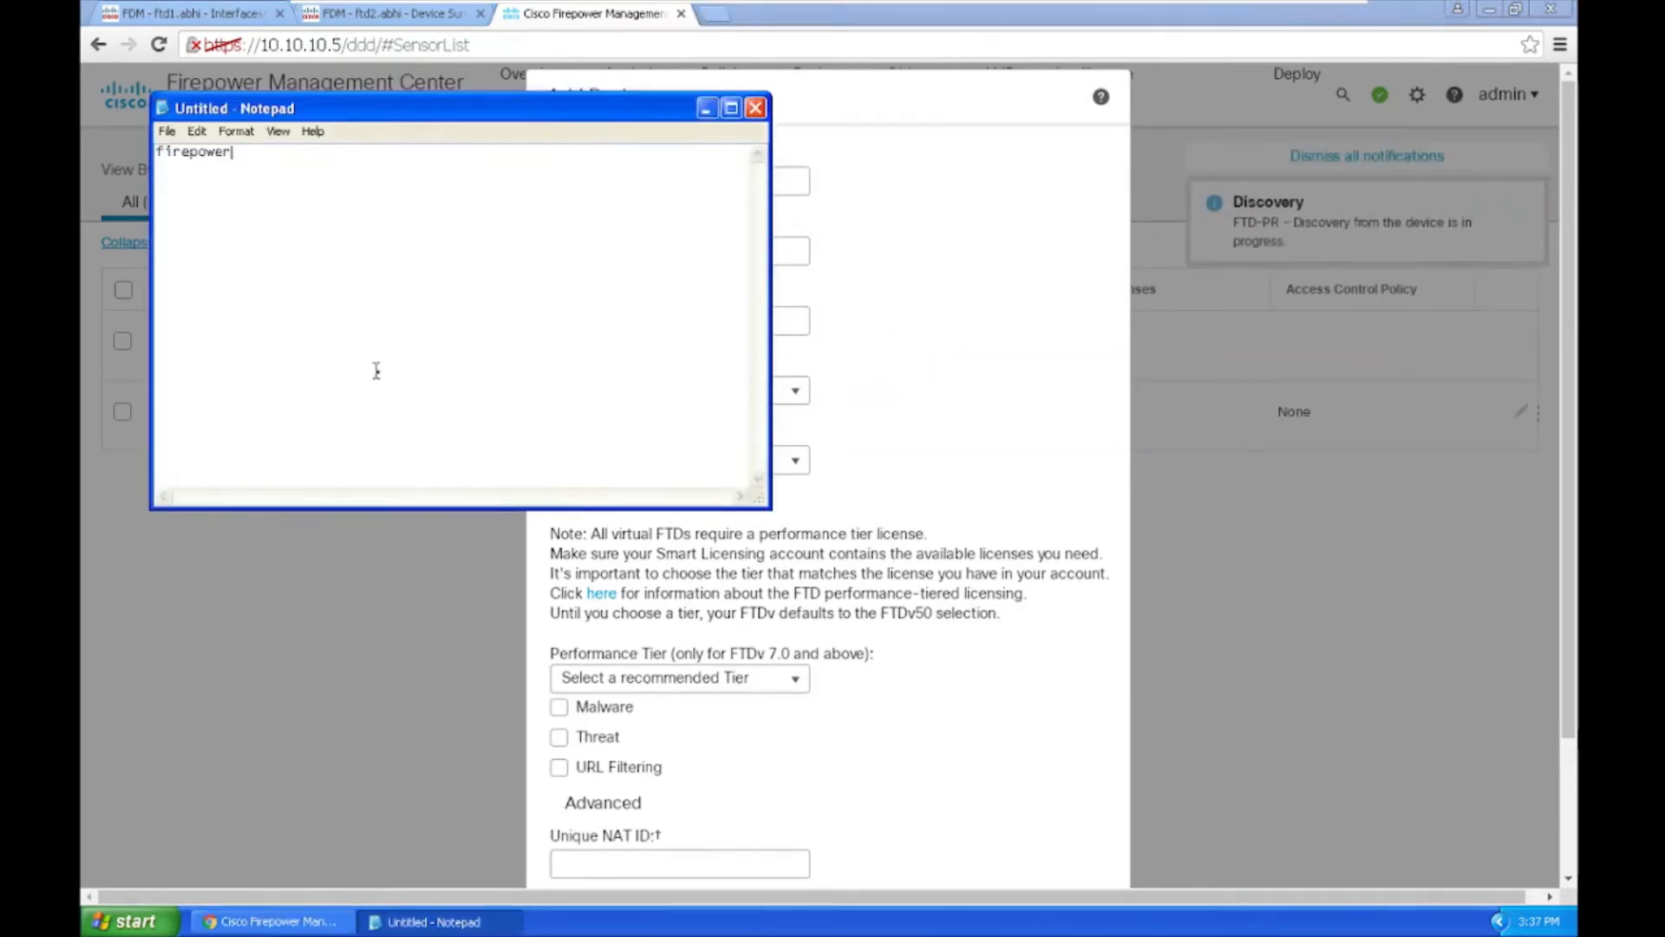
pyautogui.hotkey('ctrl', 'a')
pyautogui.click(832, 282)
pyautogui.click(640, 326)
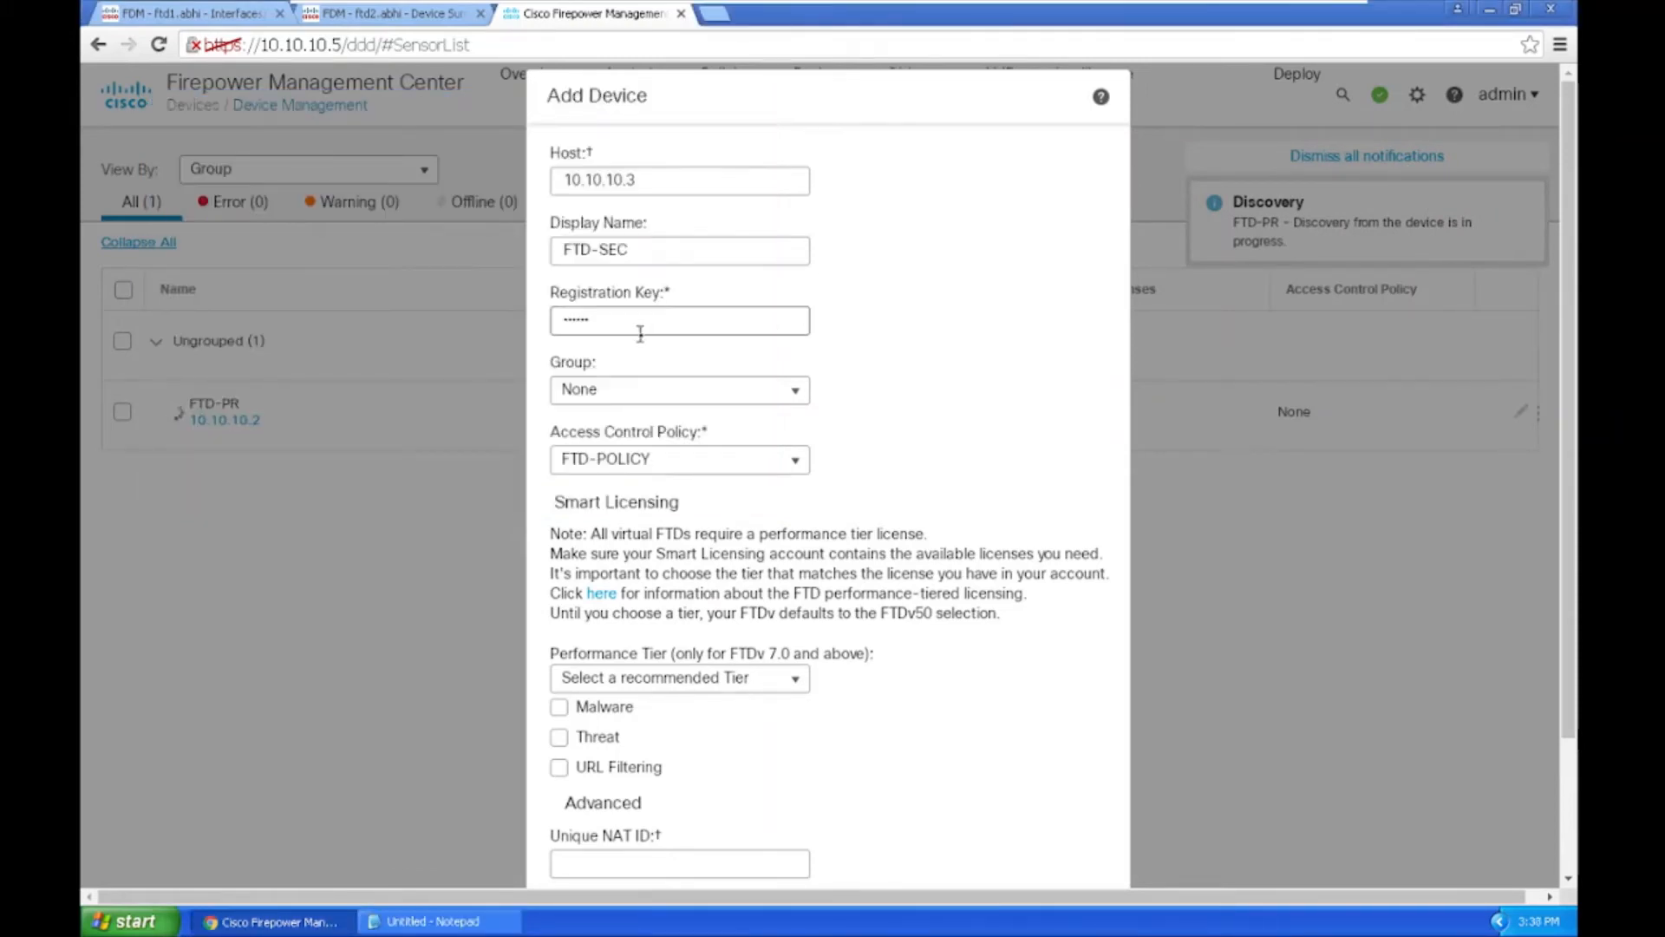
pyautogui.hotkey('ctrl', 'a')
pyautogui.hotkey('ctrl', 'v')
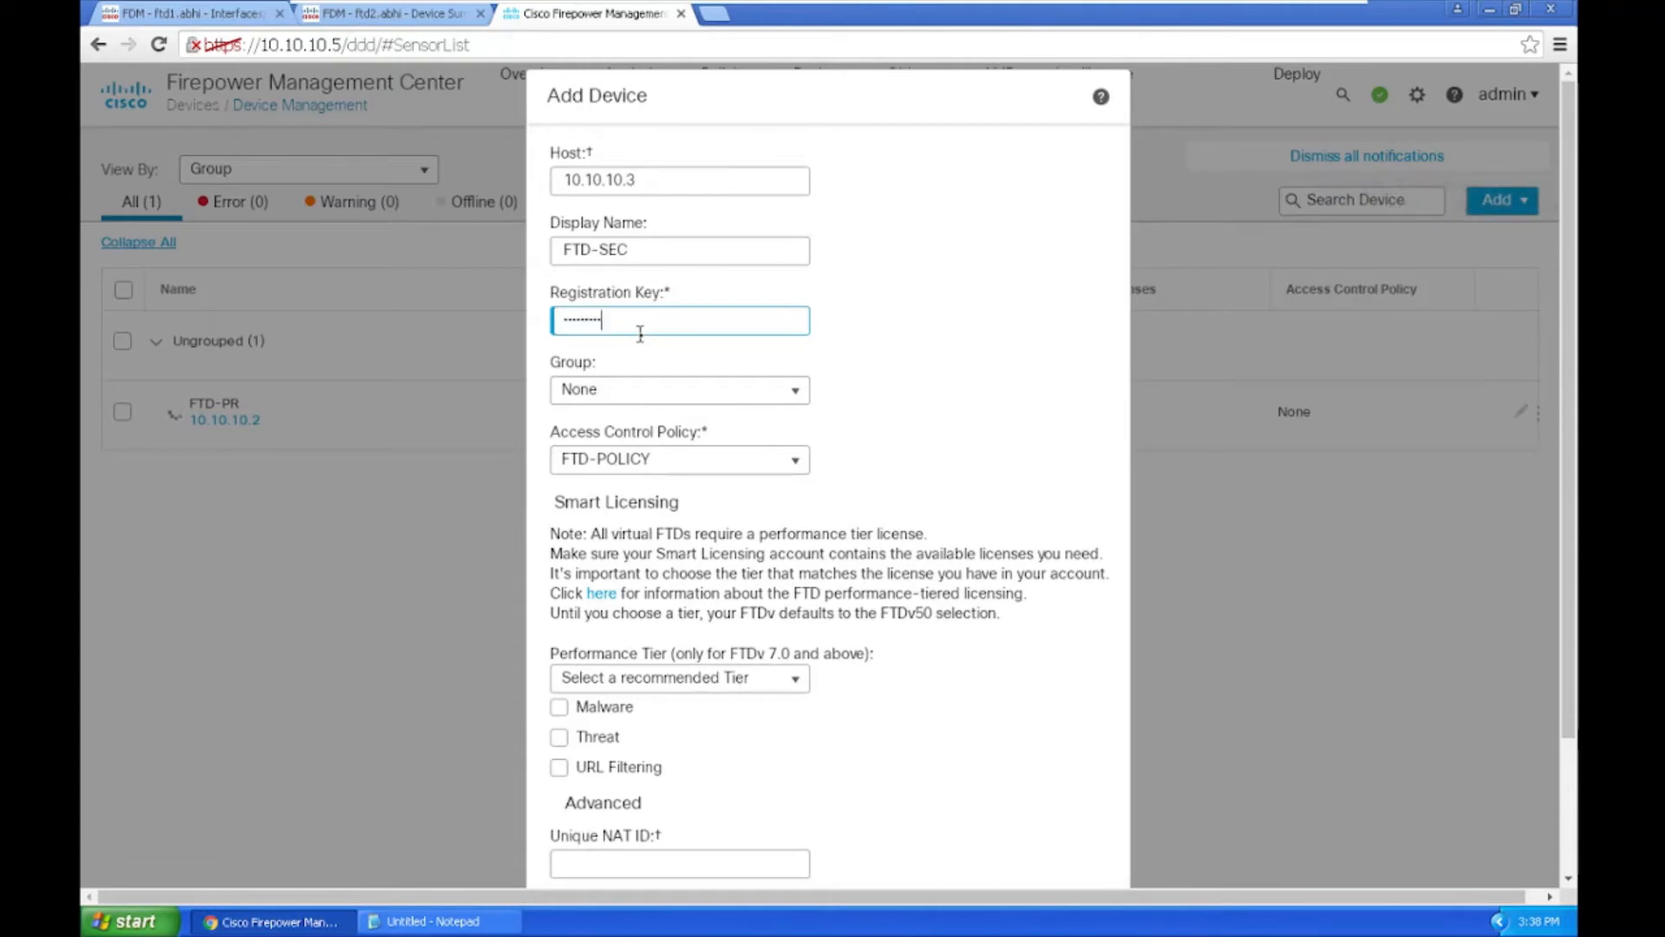
# Step: Keep device group None and policy FTD-POLICY, choose the FTDv5 tier, and register
pyautogui.click(677, 388)
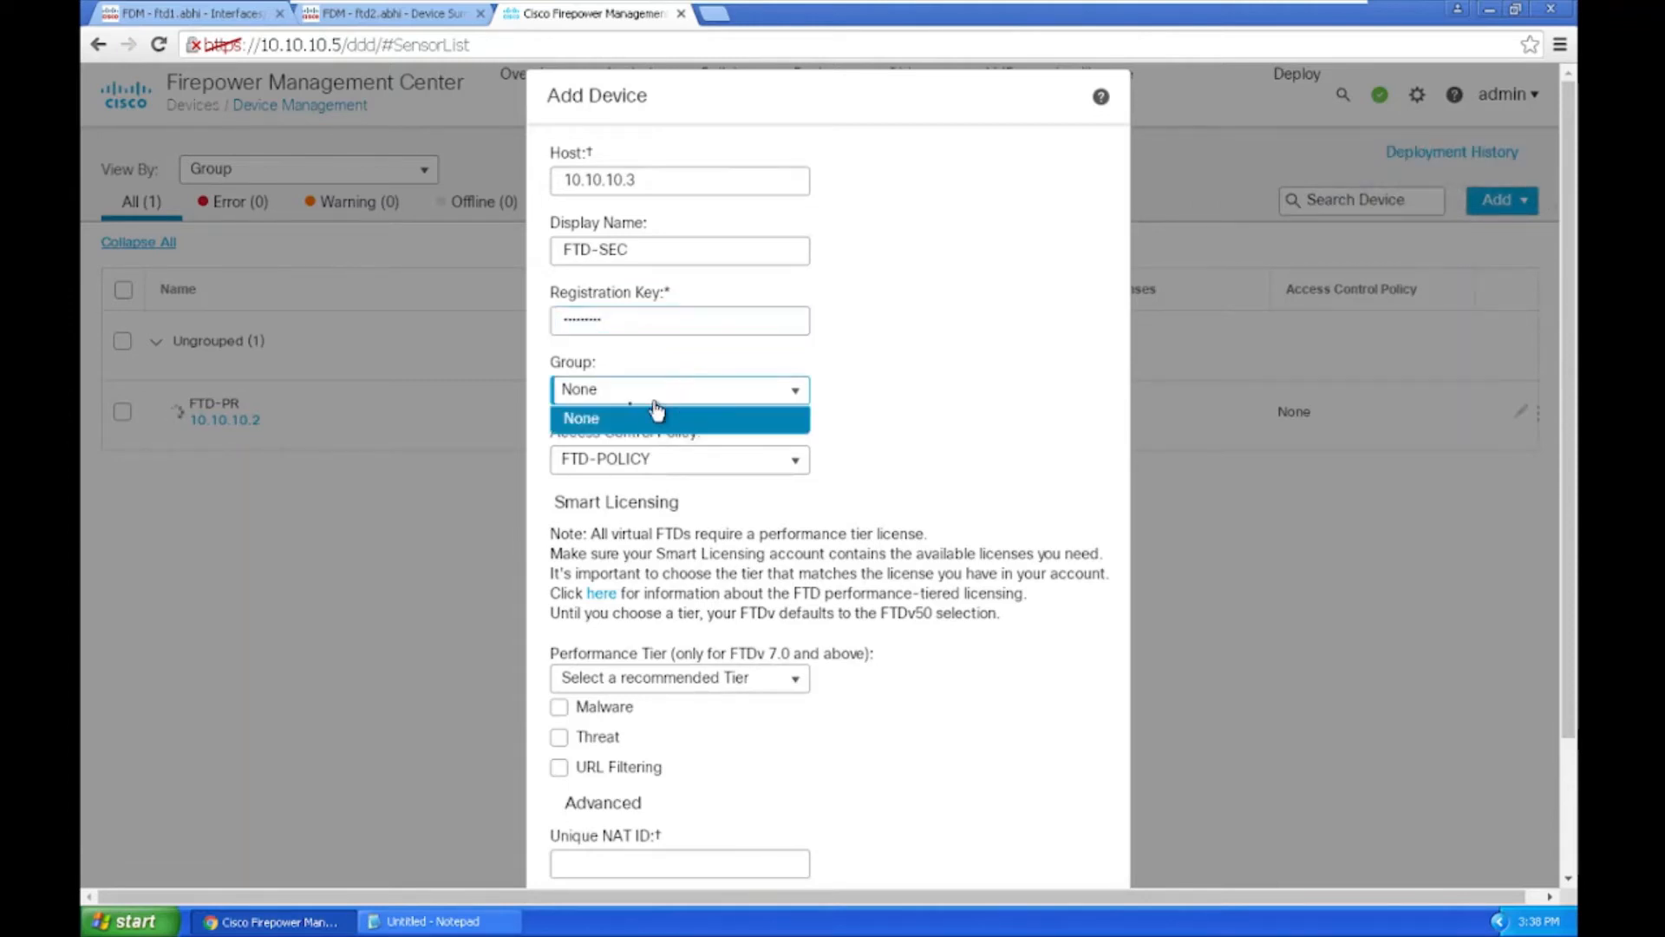
pyautogui.click(962, 379)
pyautogui.click(646, 463)
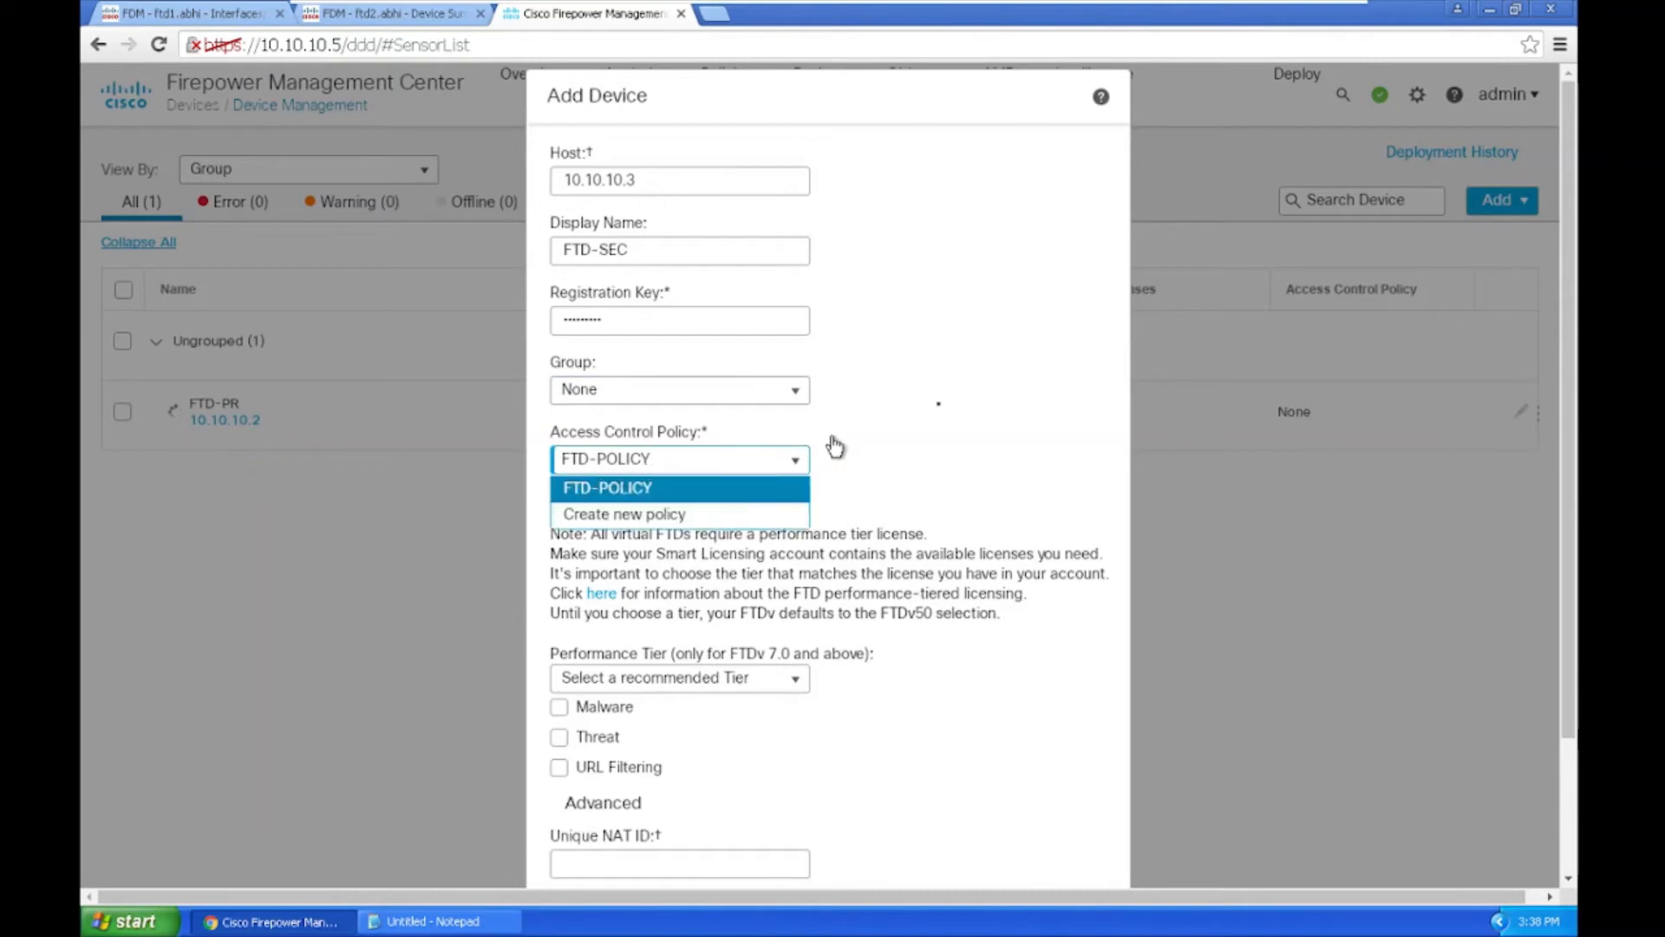
pyautogui.click(791, 527)
pyautogui.scroll(-2, 791, 526)
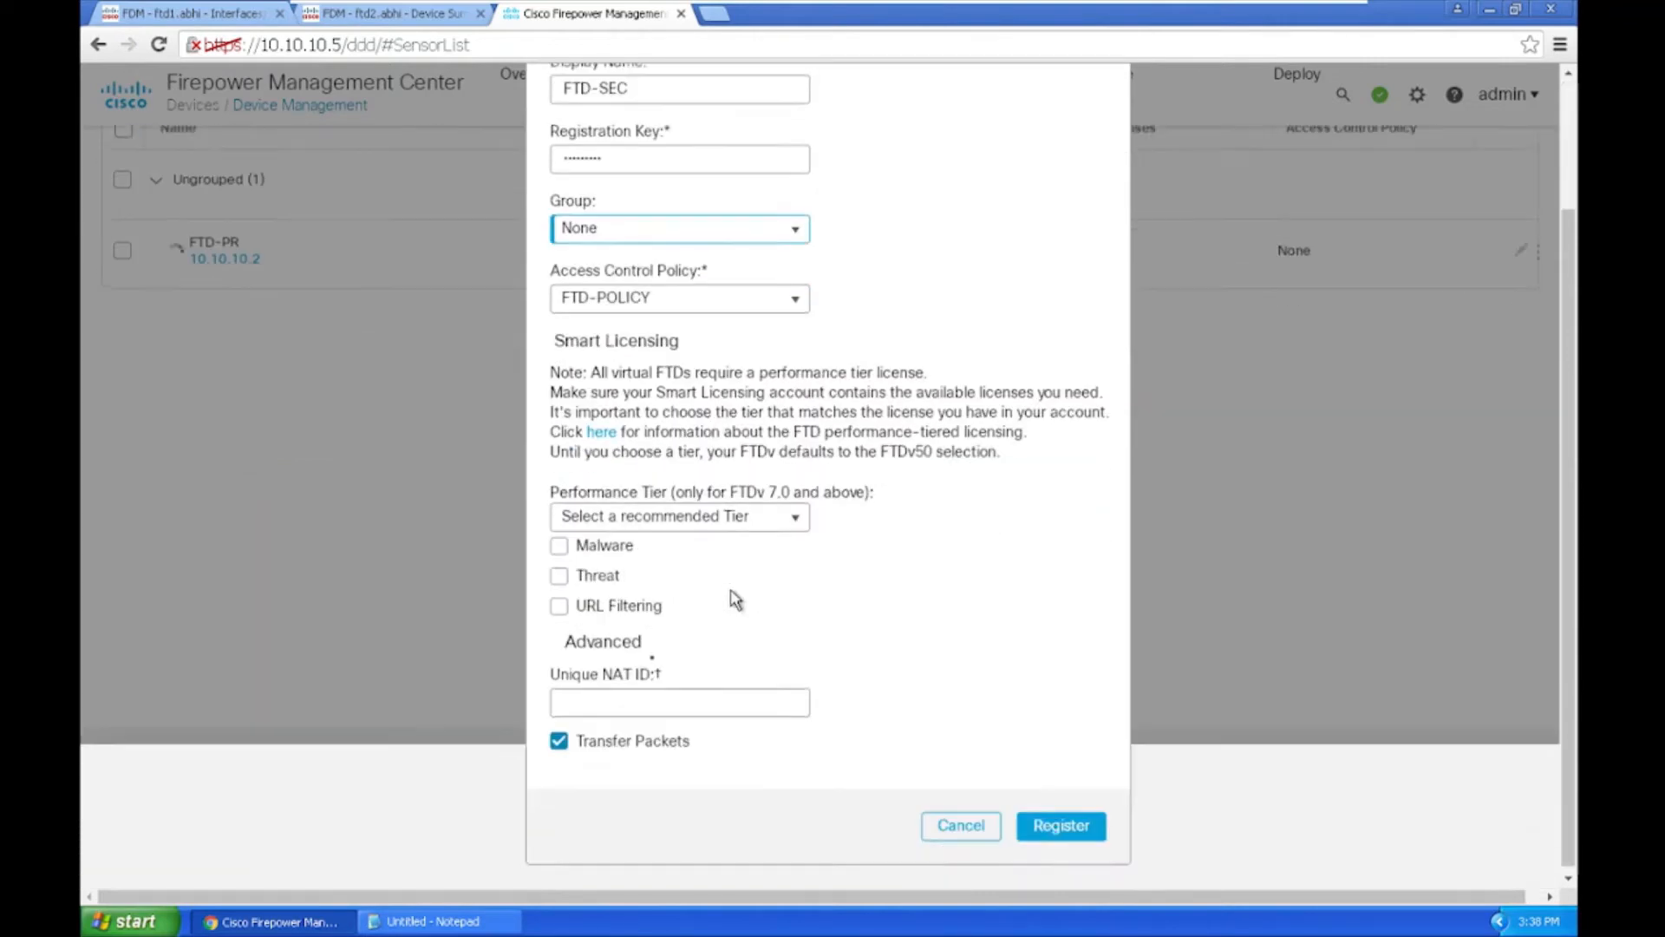
pyautogui.click(582, 513)
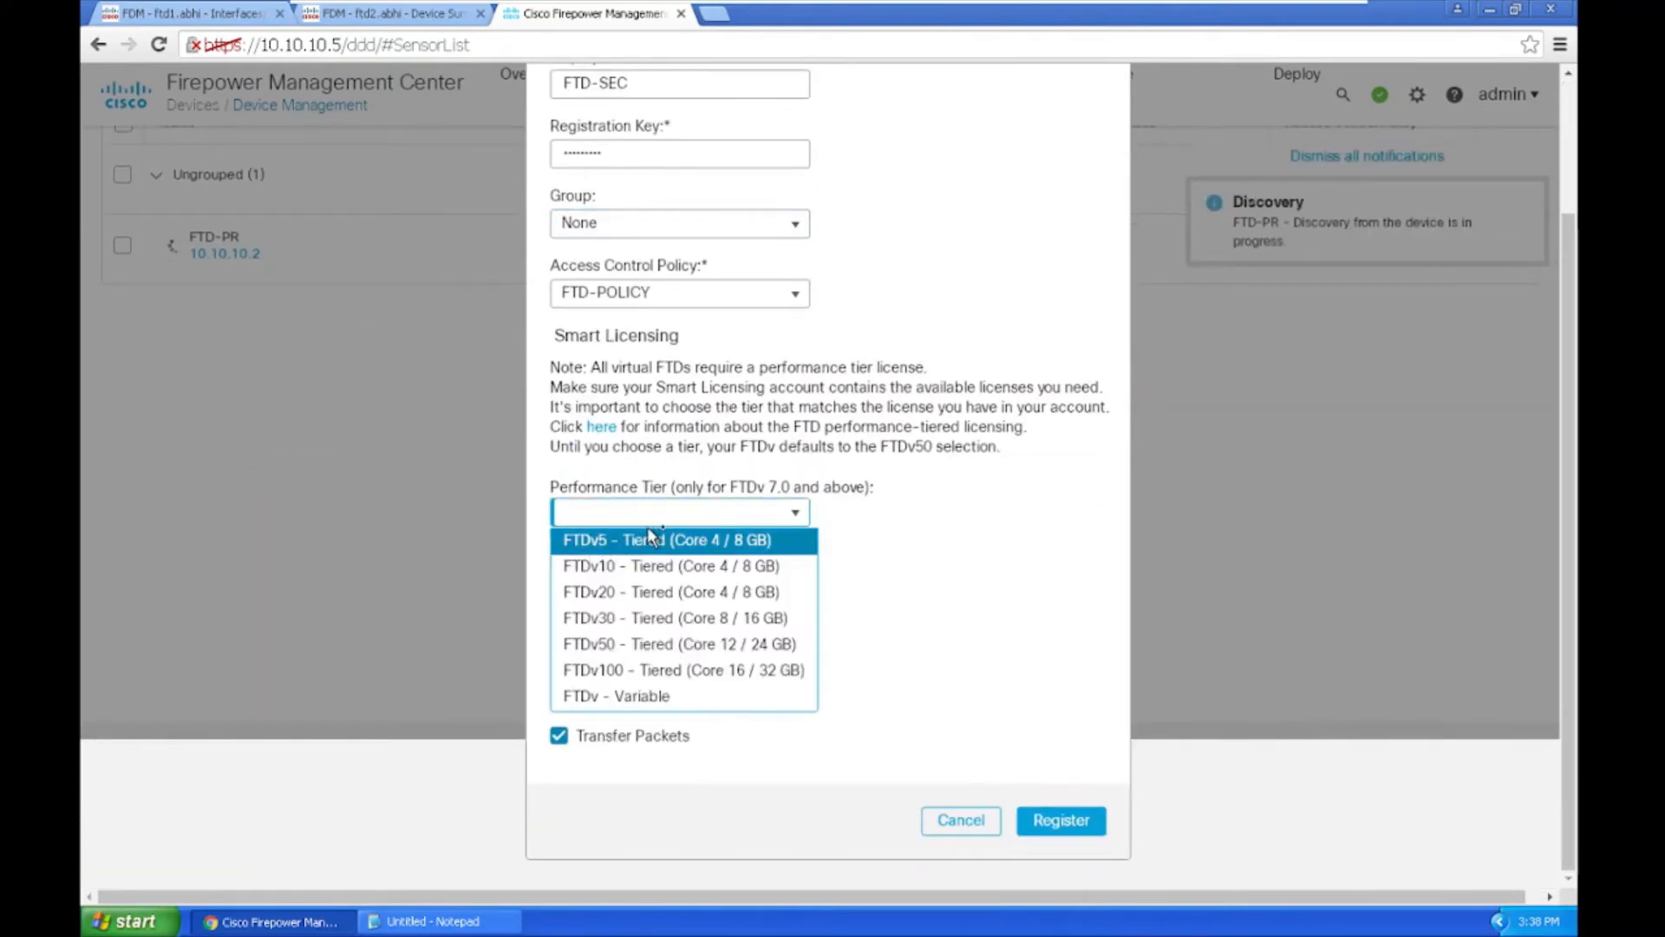
pyautogui.click(690, 539)
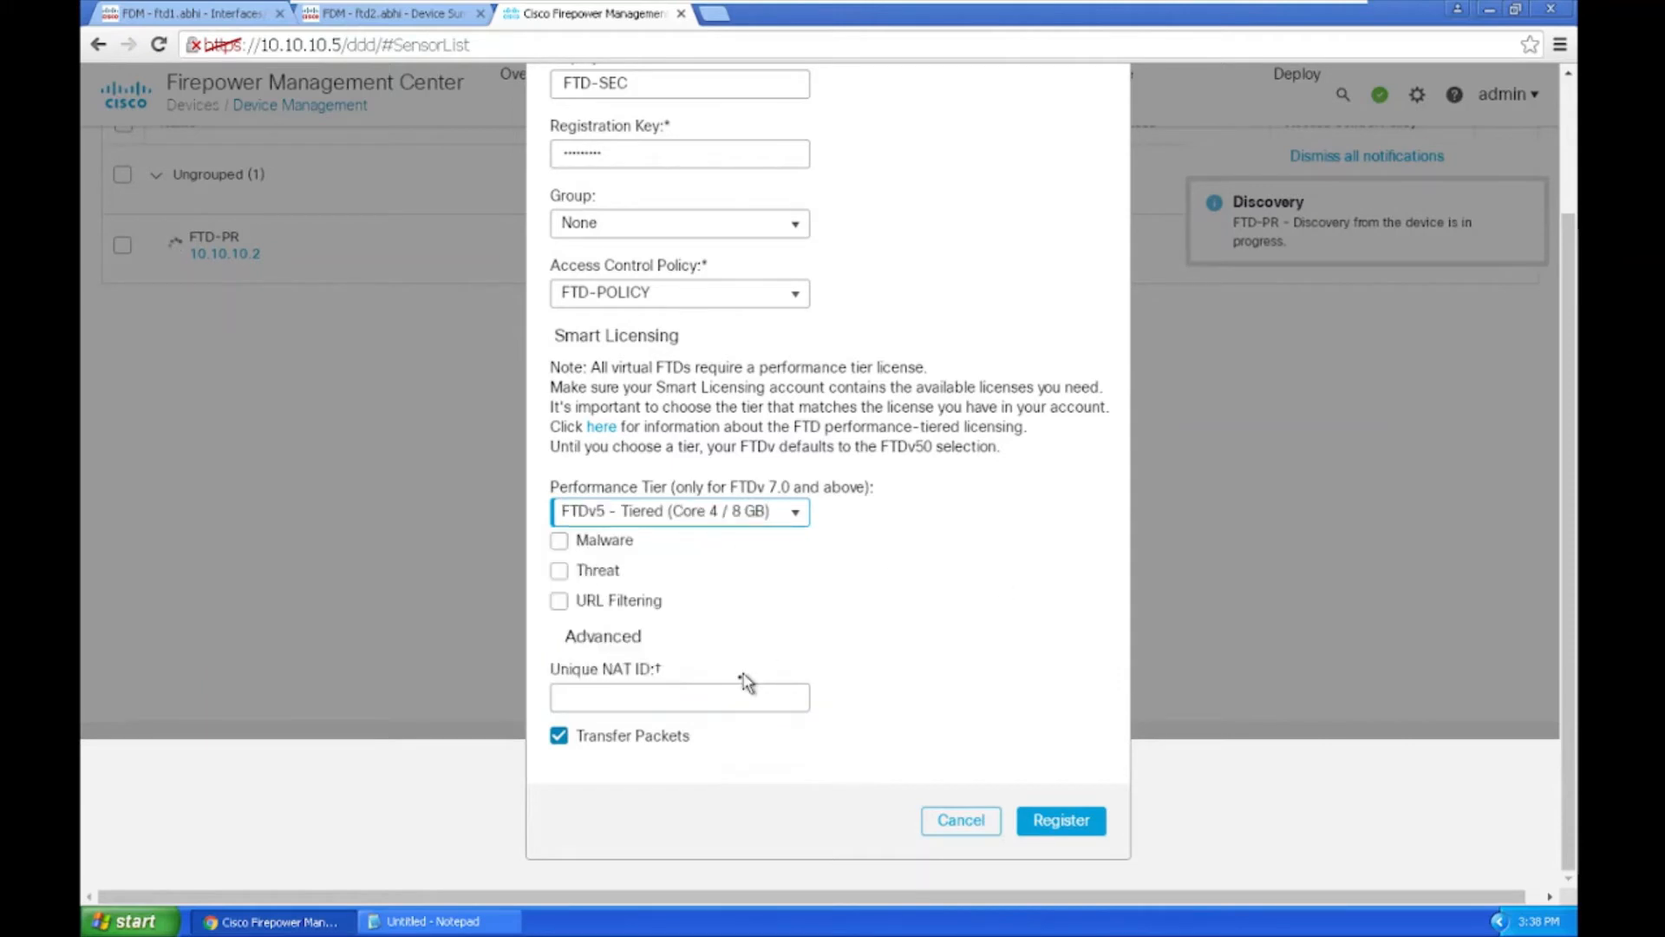
pyautogui.click(1066, 824)
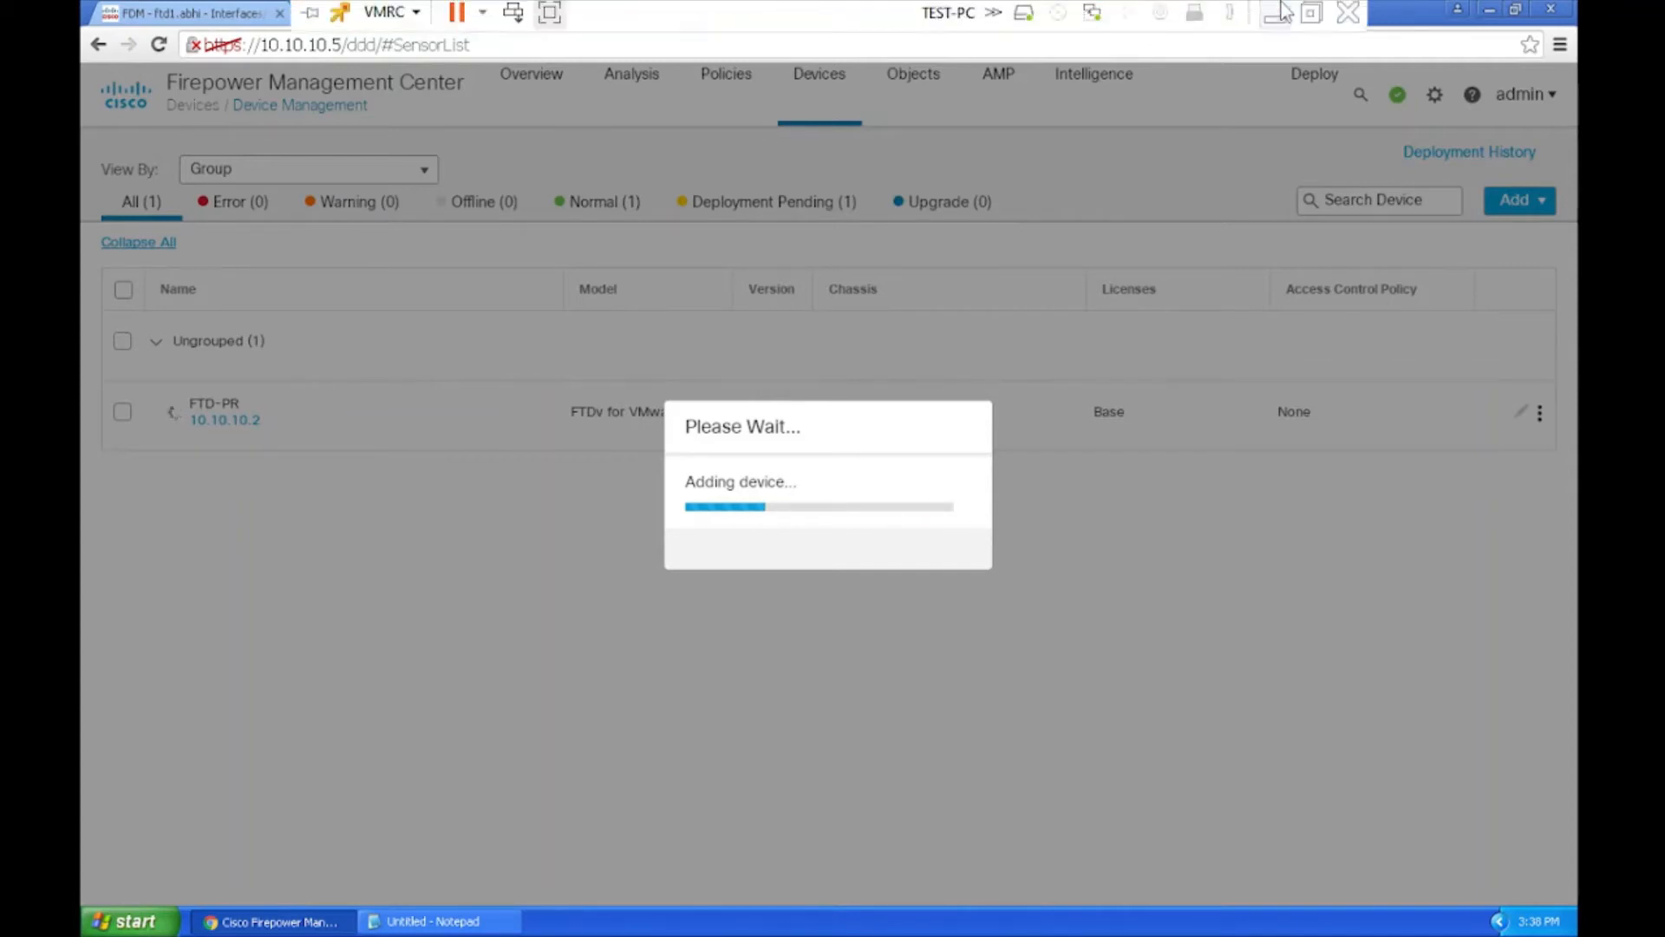
# Step: Exit the remote console's full-screen view once FTD-SEC has been added
pyautogui.click(1309, 12)
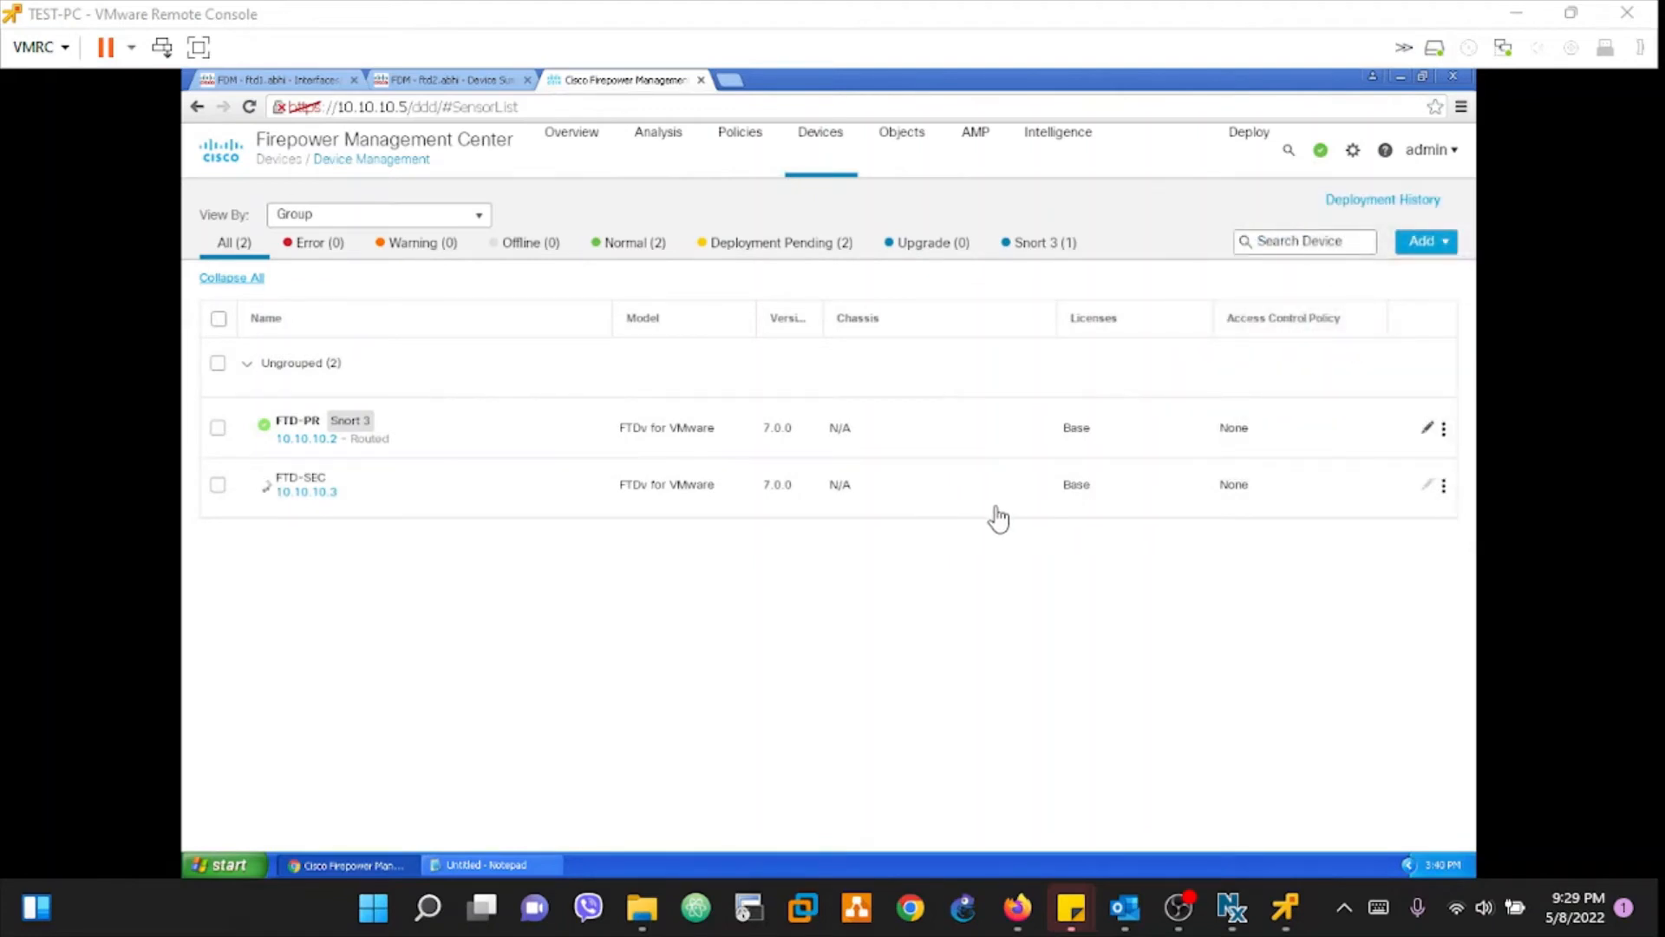
pyautogui.click(276, 81)
pyautogui.click(276, 80)
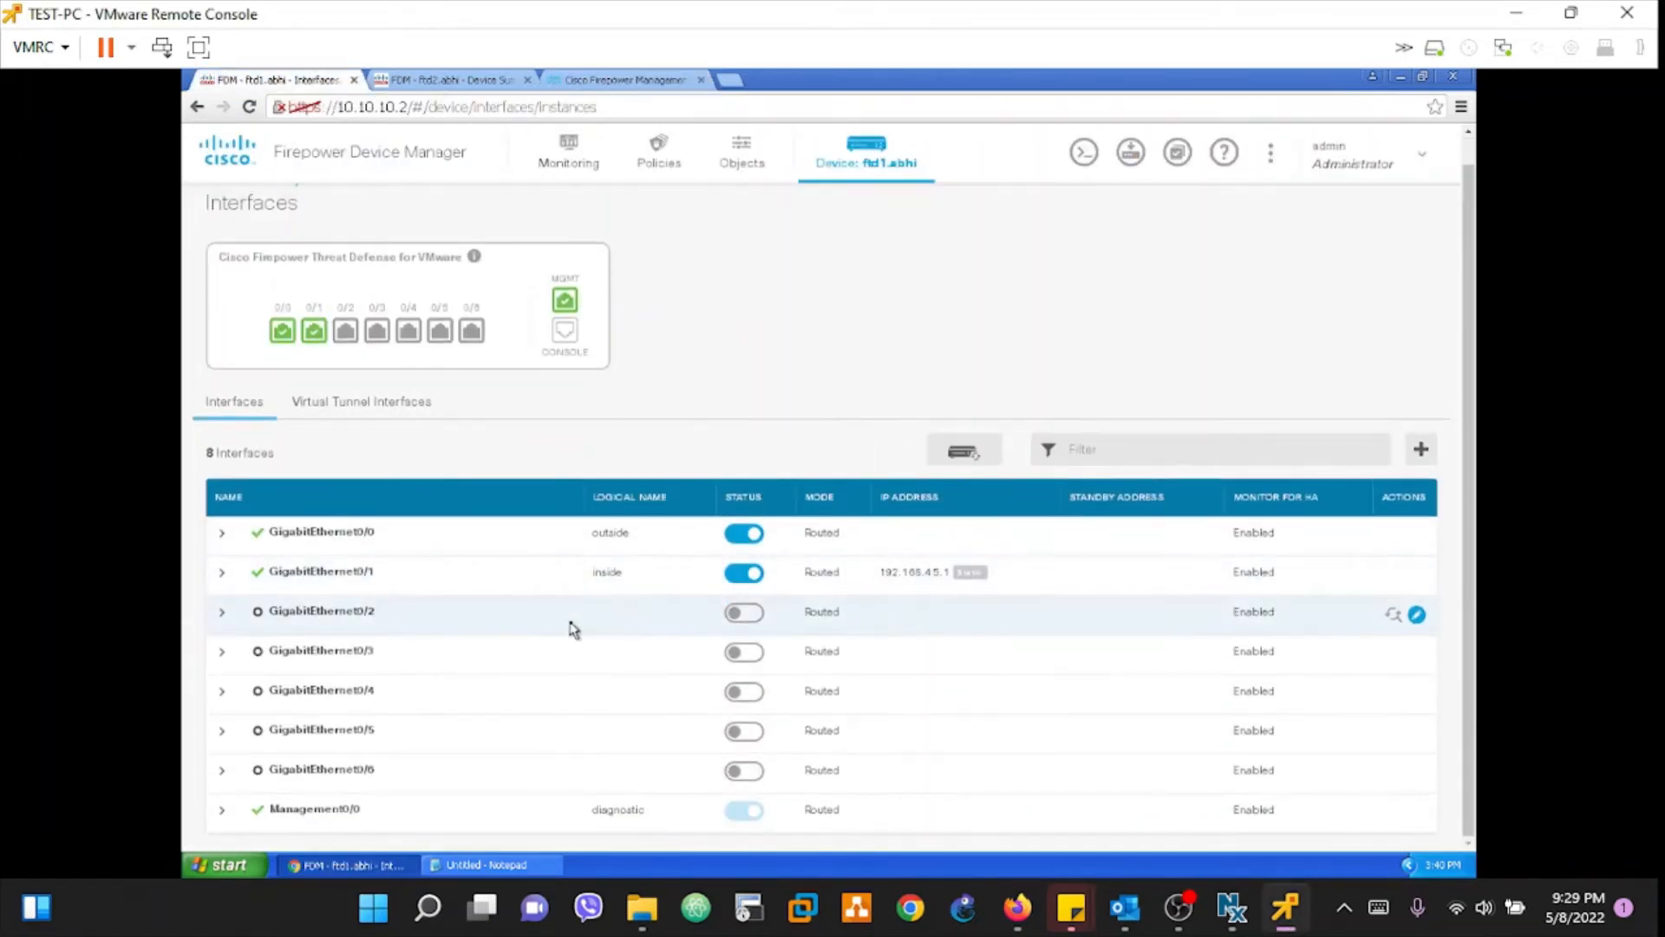
pyautogui.moveTo(560, 305)
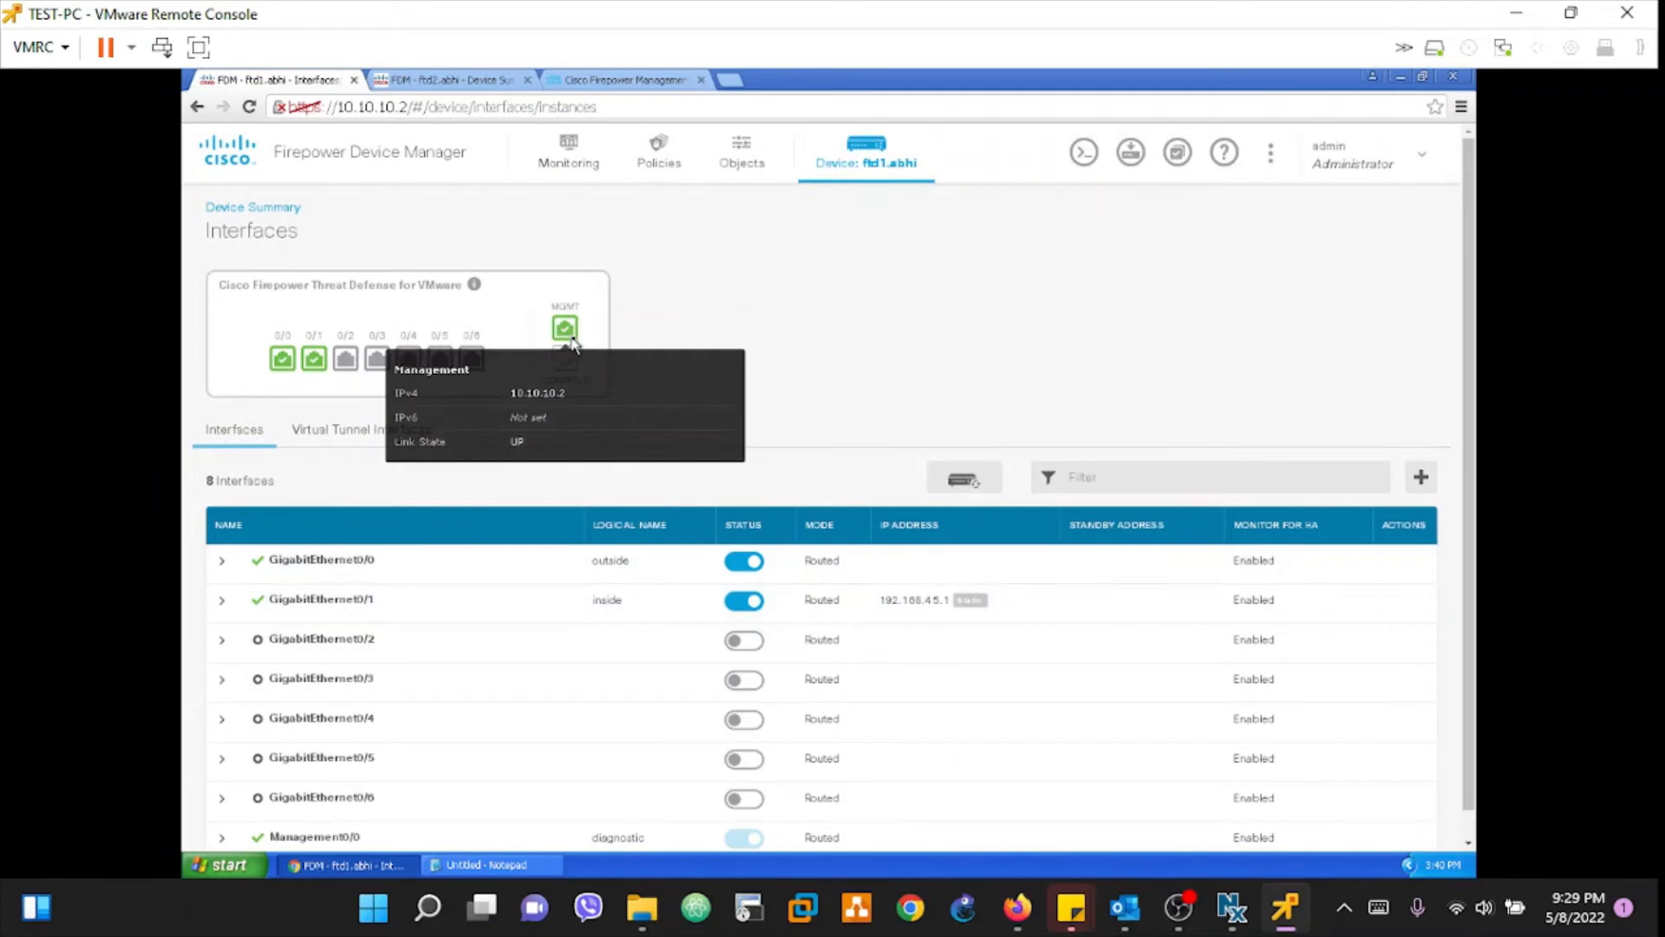
pyautogui.scroll(-1, 746, 607)
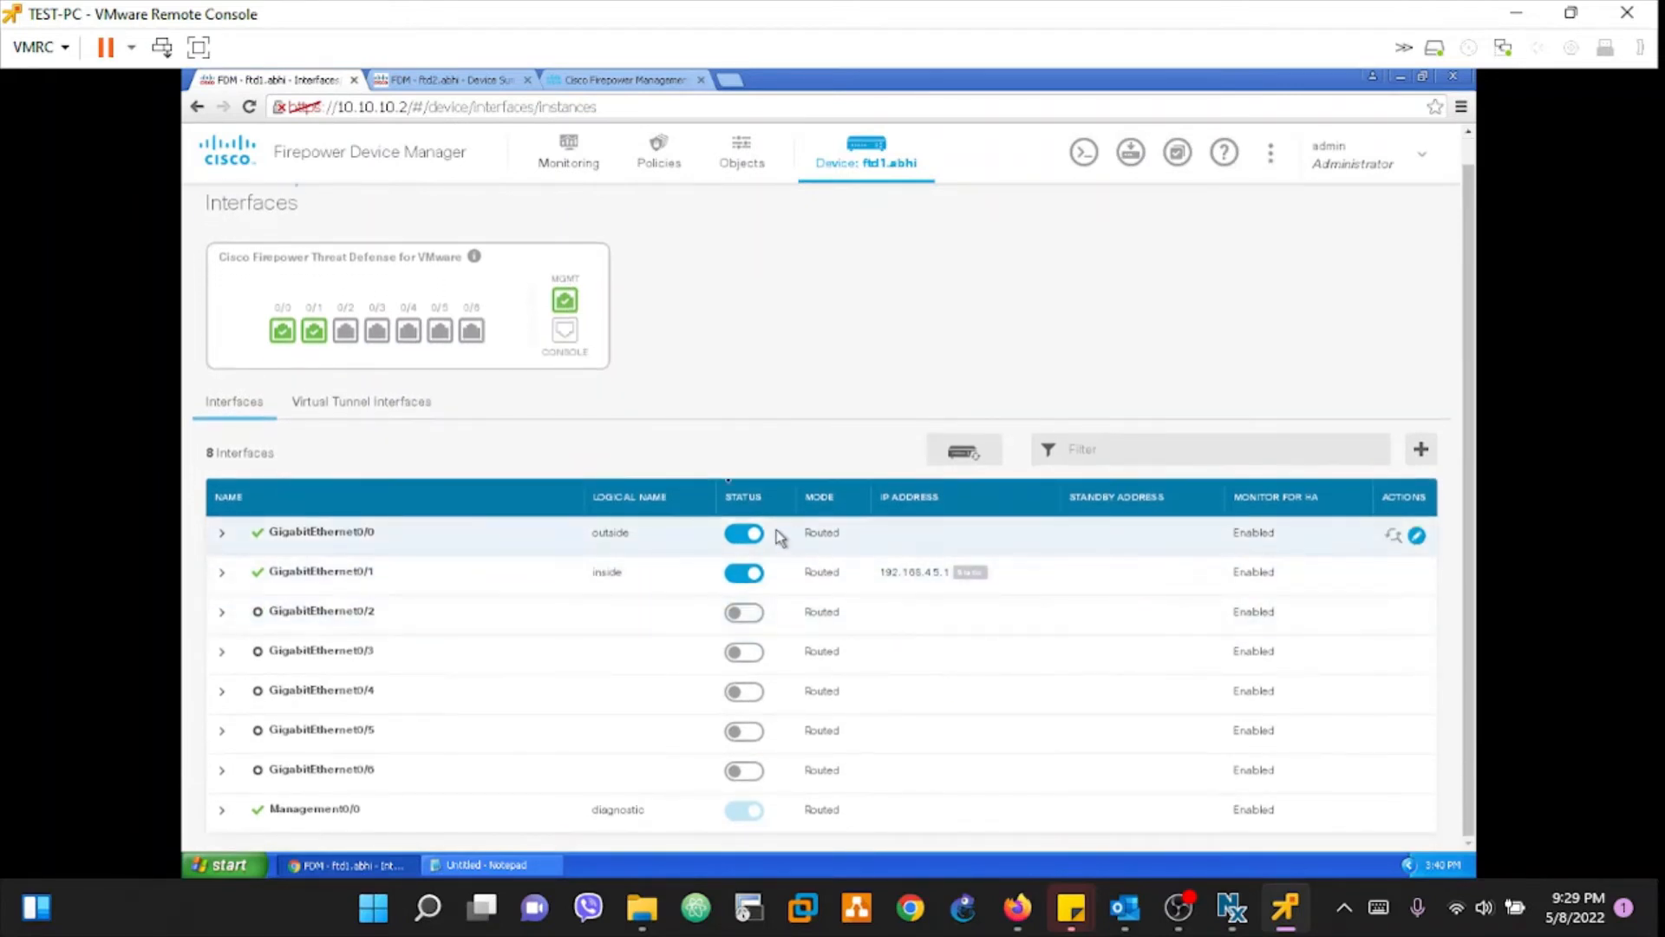
pyautogui.click(417, 80)
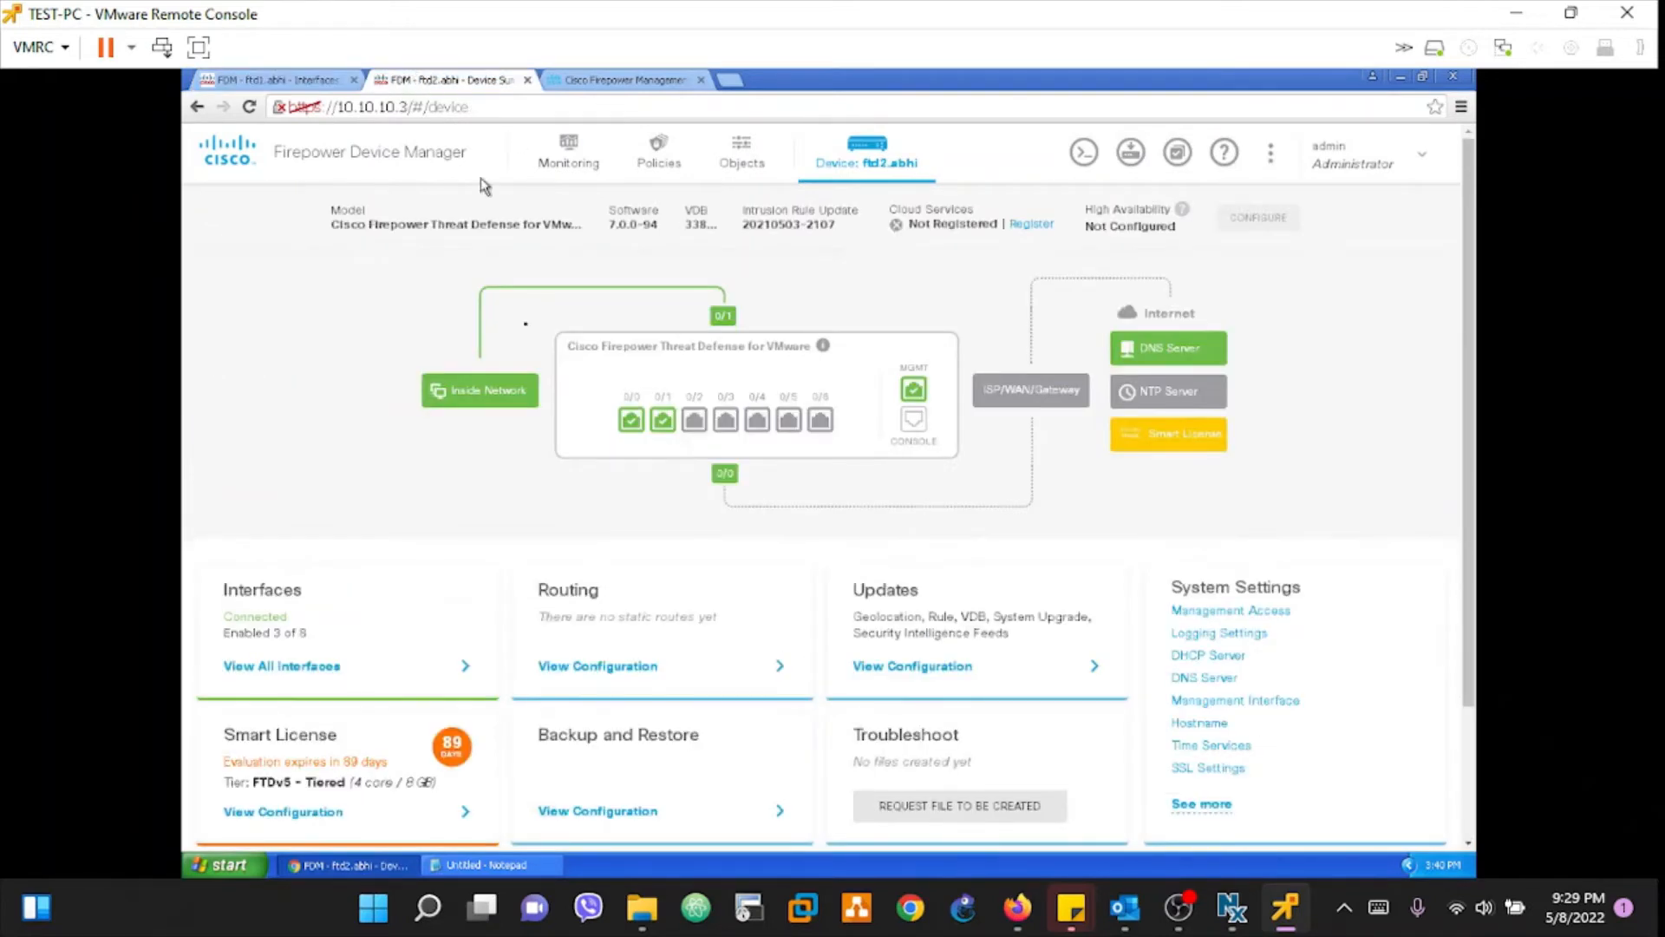
pyautogui.scroll(-2, 547, 626)
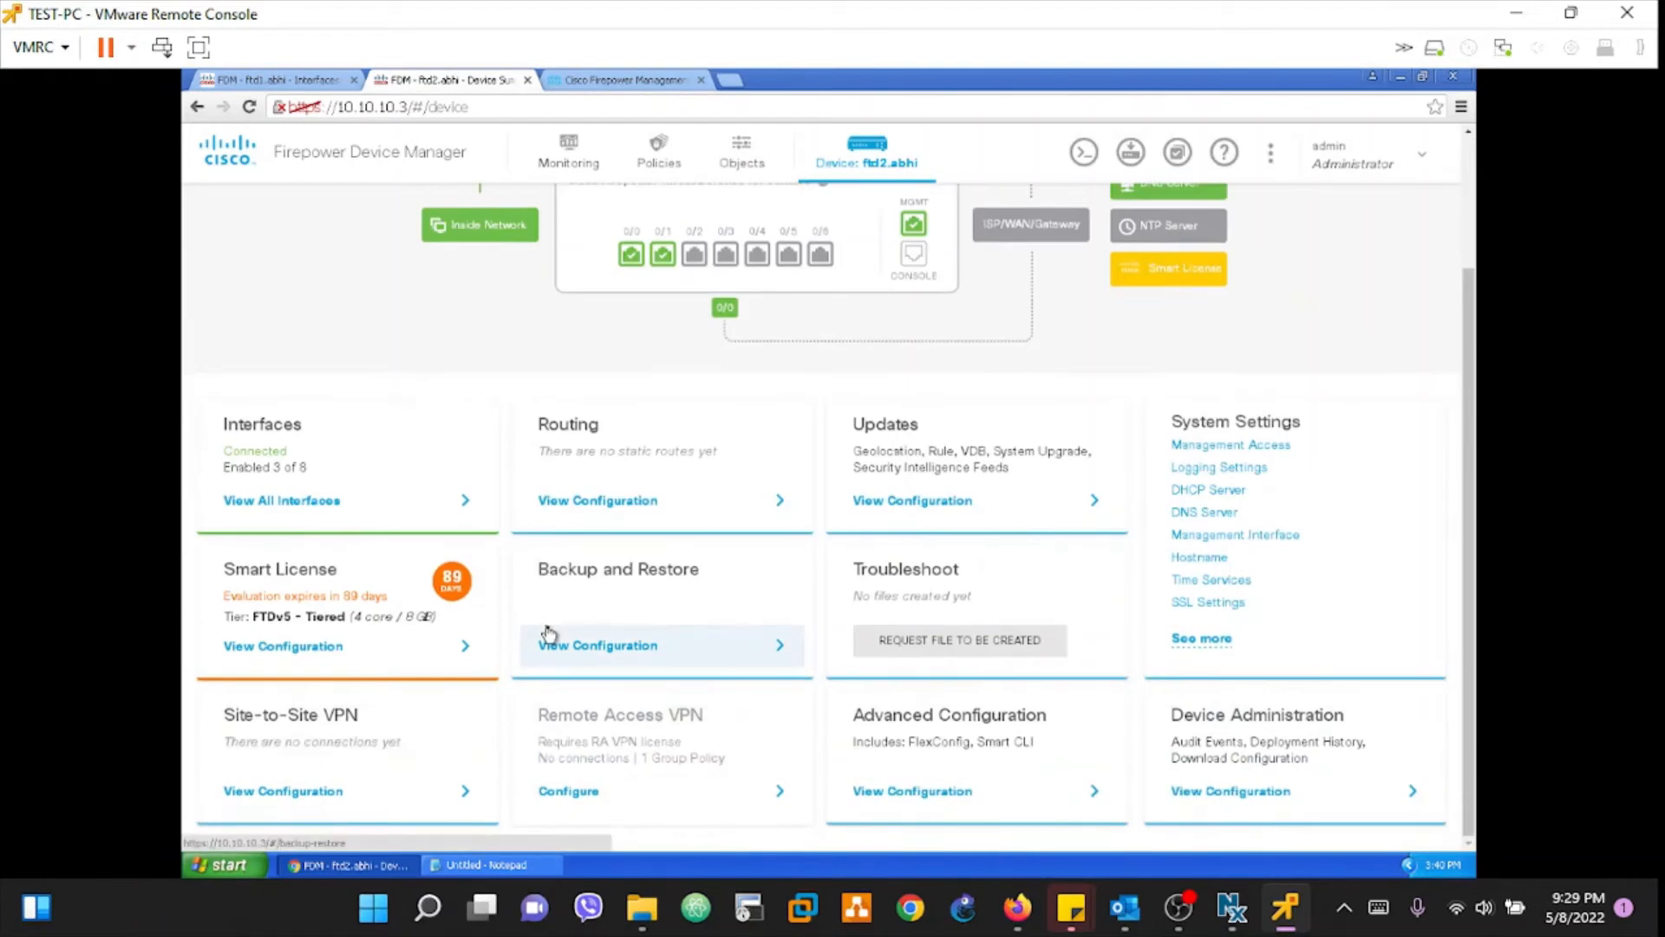
pyautogui.scroll(2, 548, 633)
pyautogui.scroll(-2, 548, 633)
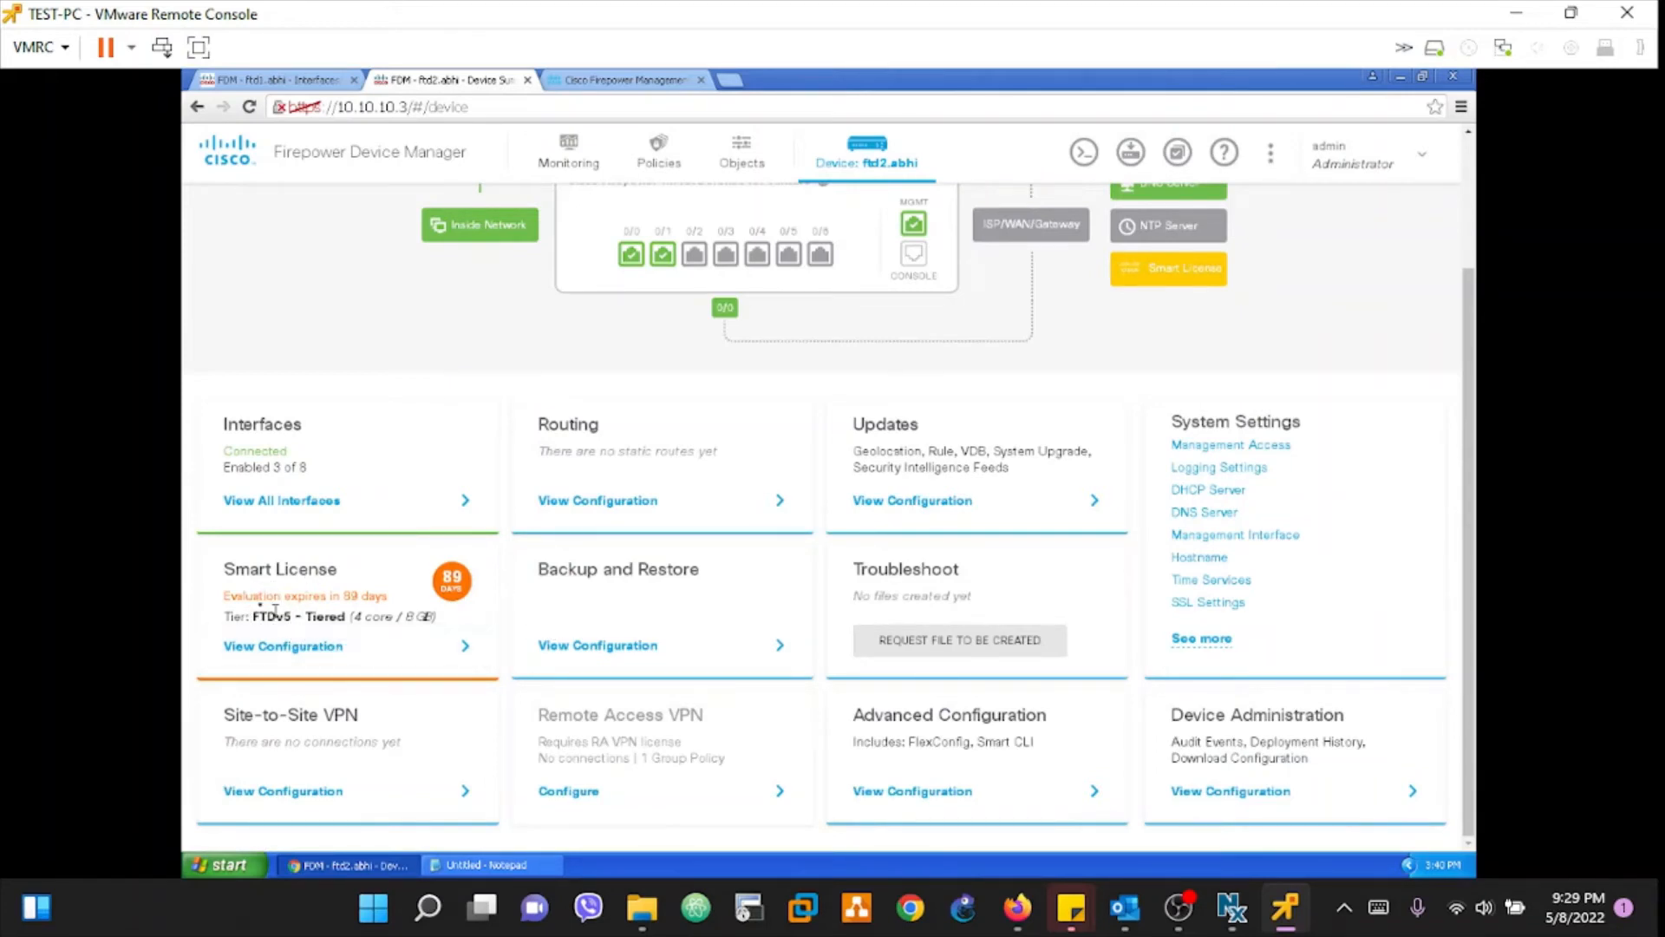
pyautogui.click(265, 79)
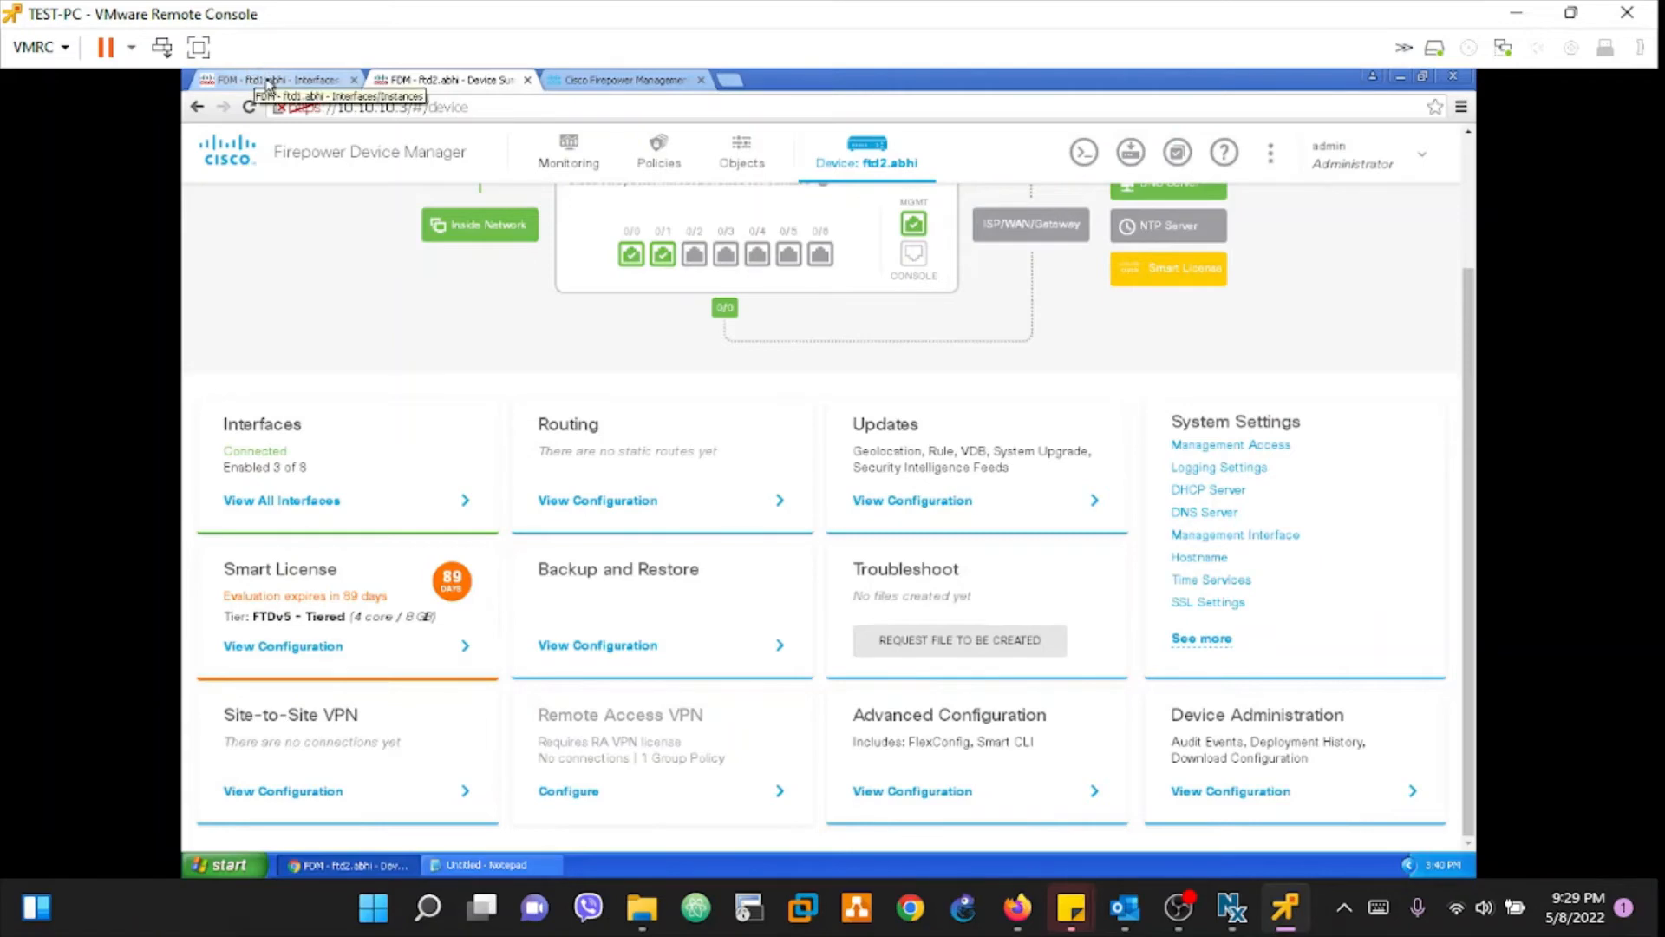
pyautogui.click(428, 79)
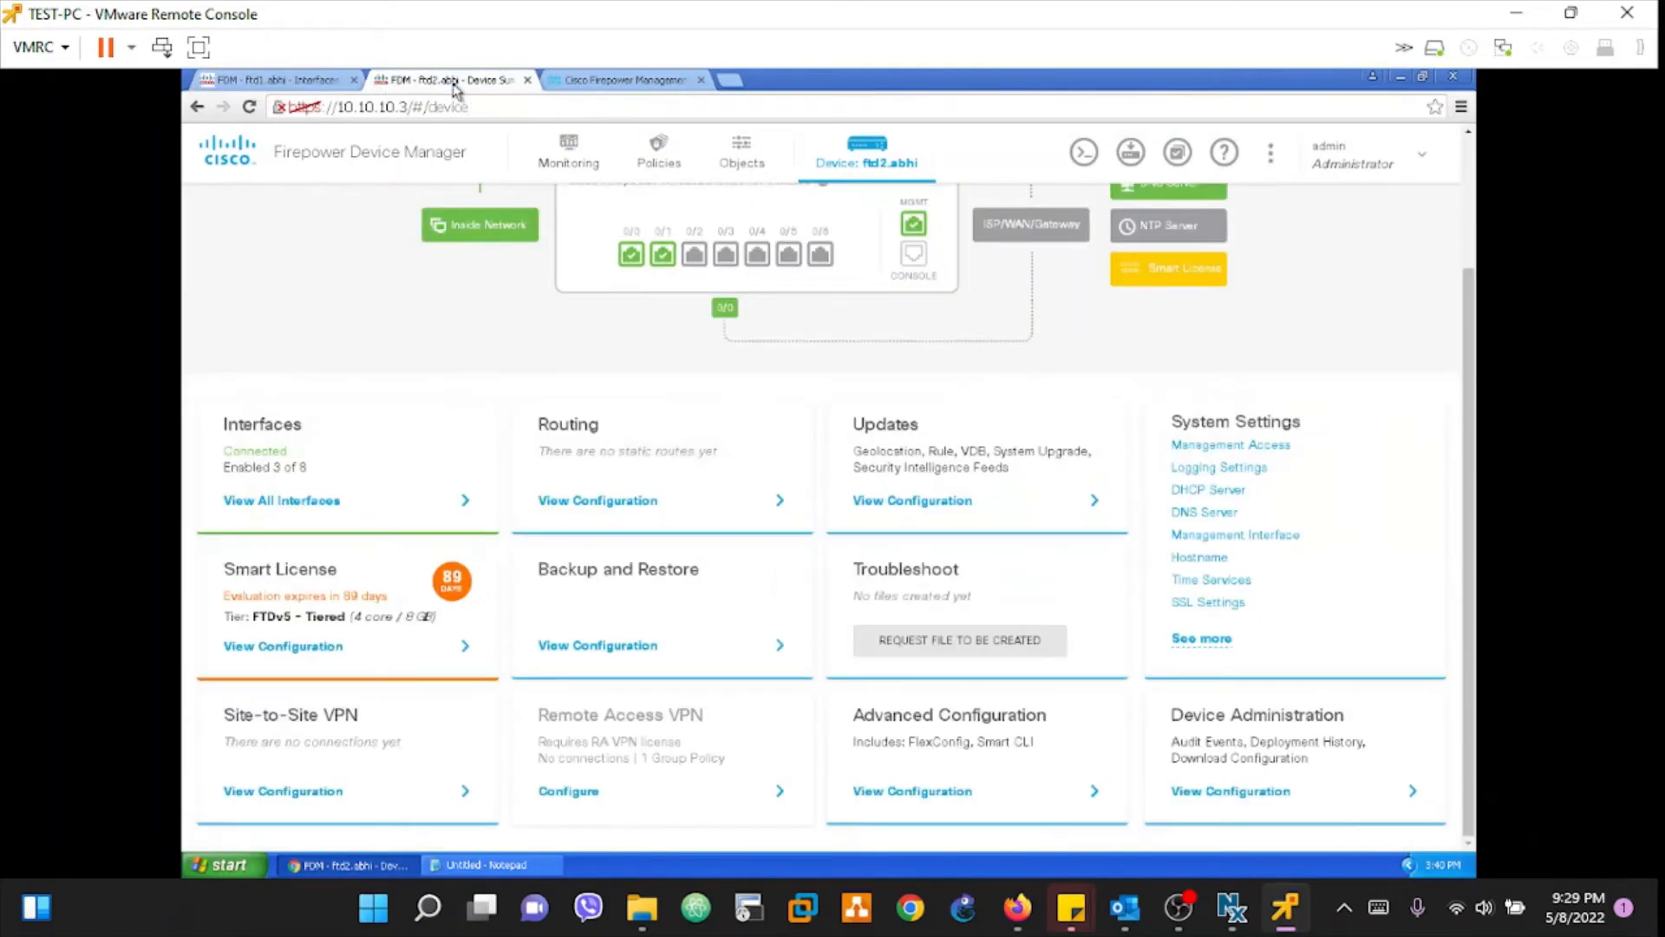
pyautogui.click(271, 81)
pyautogui.click(434, 81)
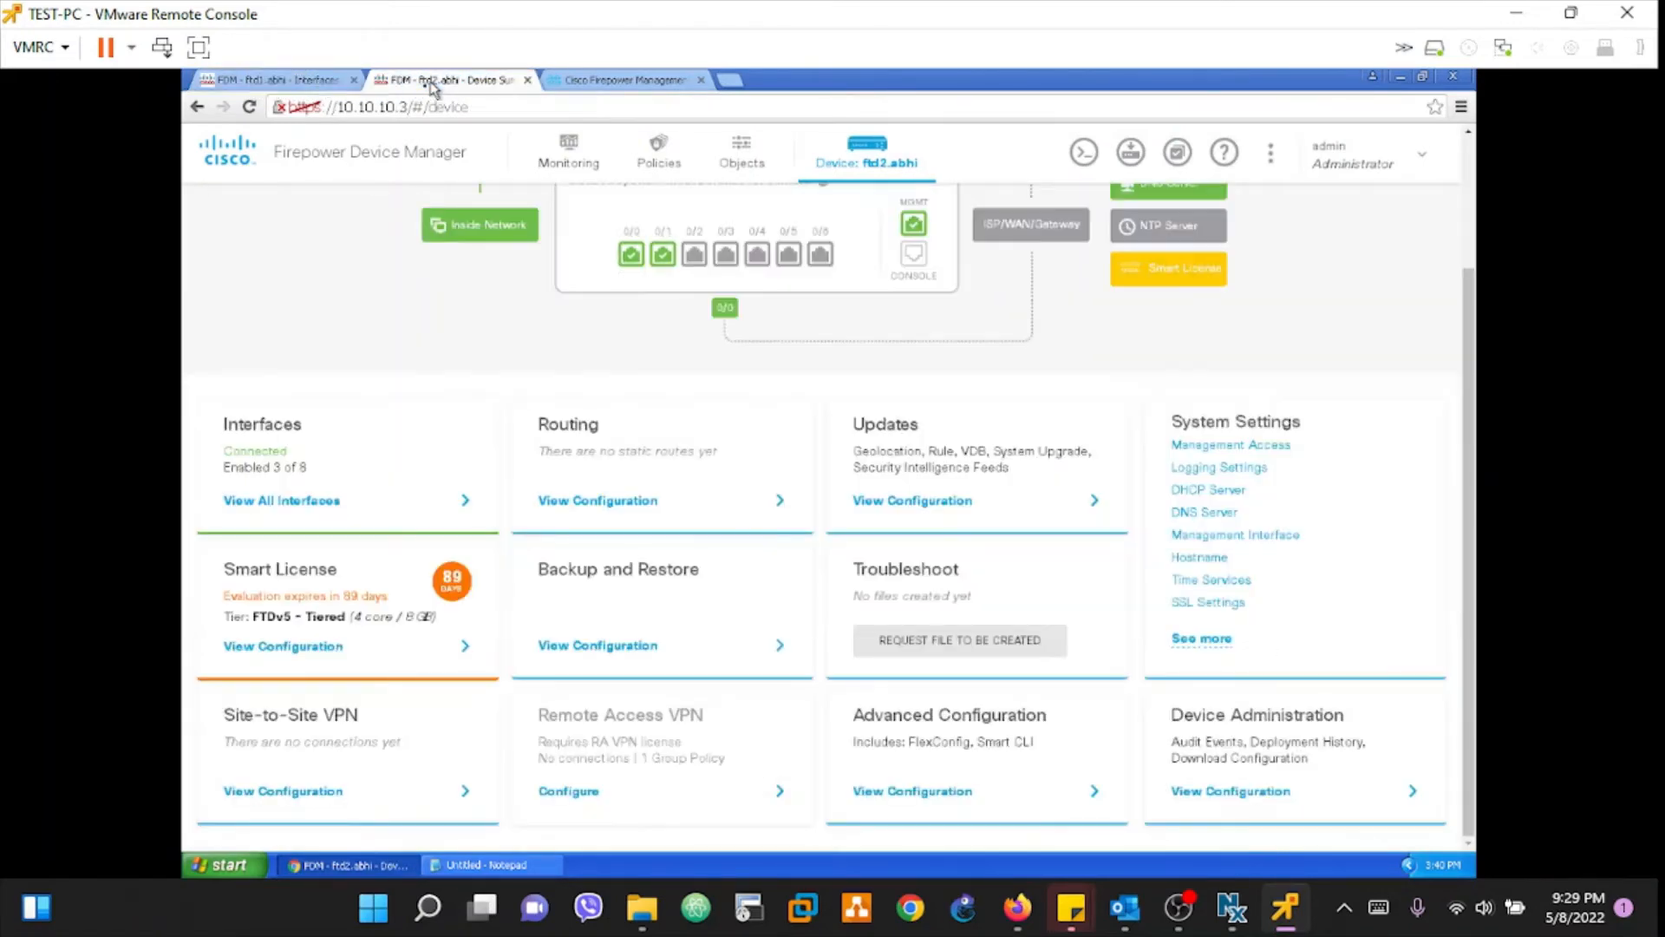
pyautogui.click(292, 80)
pyautogui.click(388, 81)
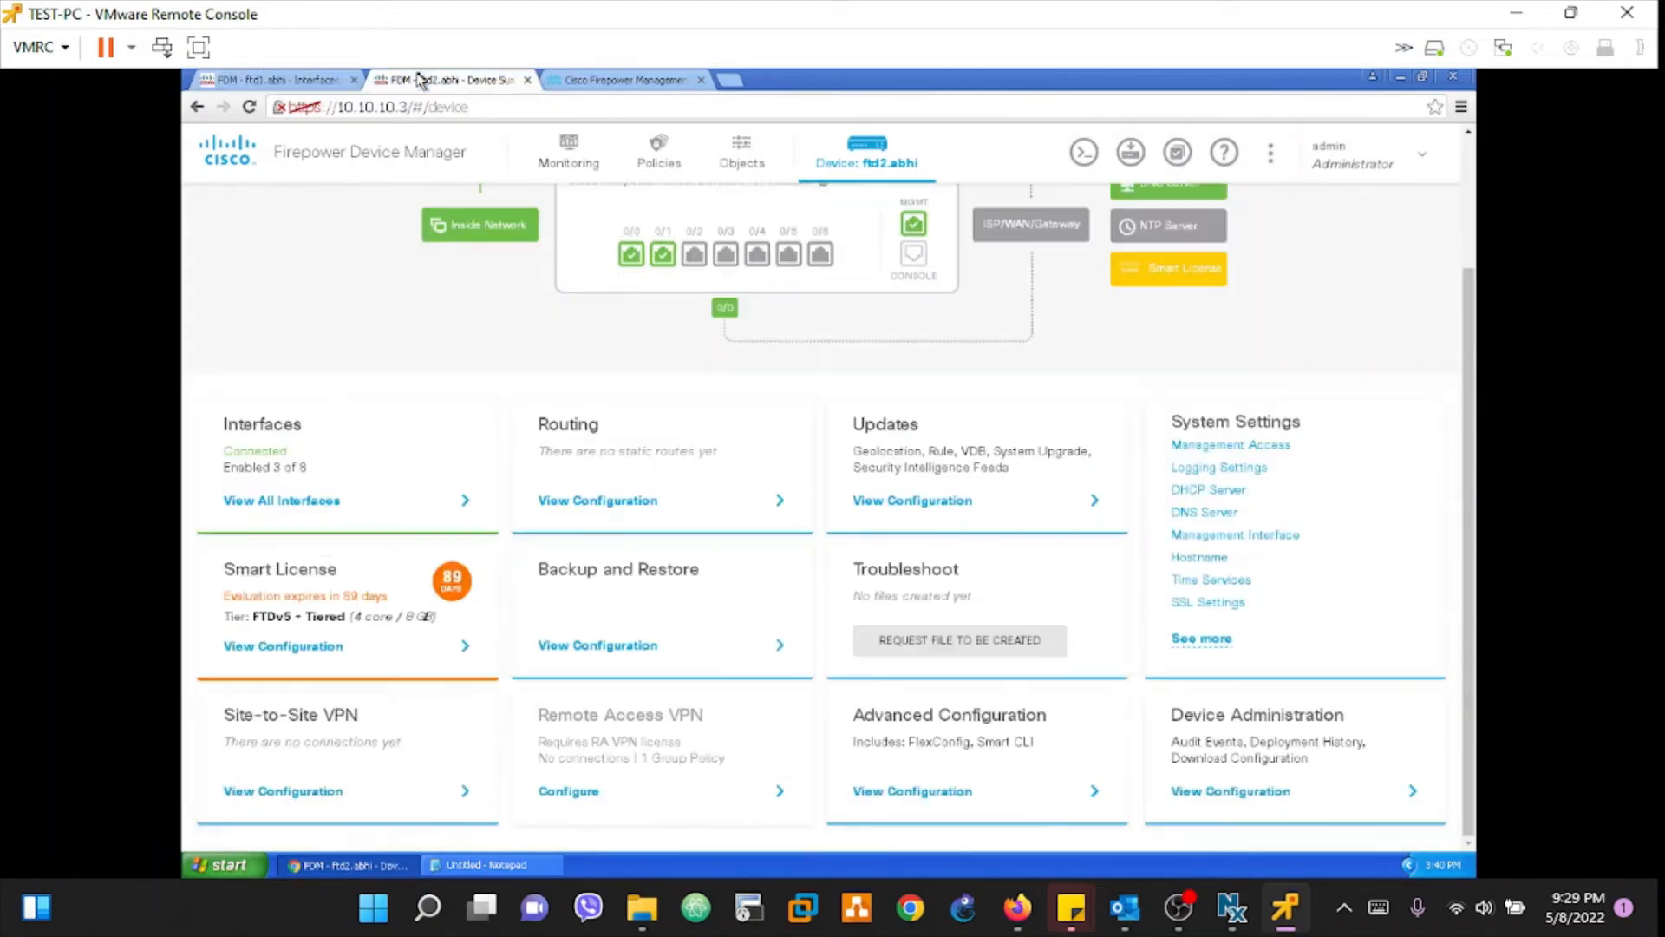
pyautogui.click(288, 82)
pyautogui.click(411, 82)
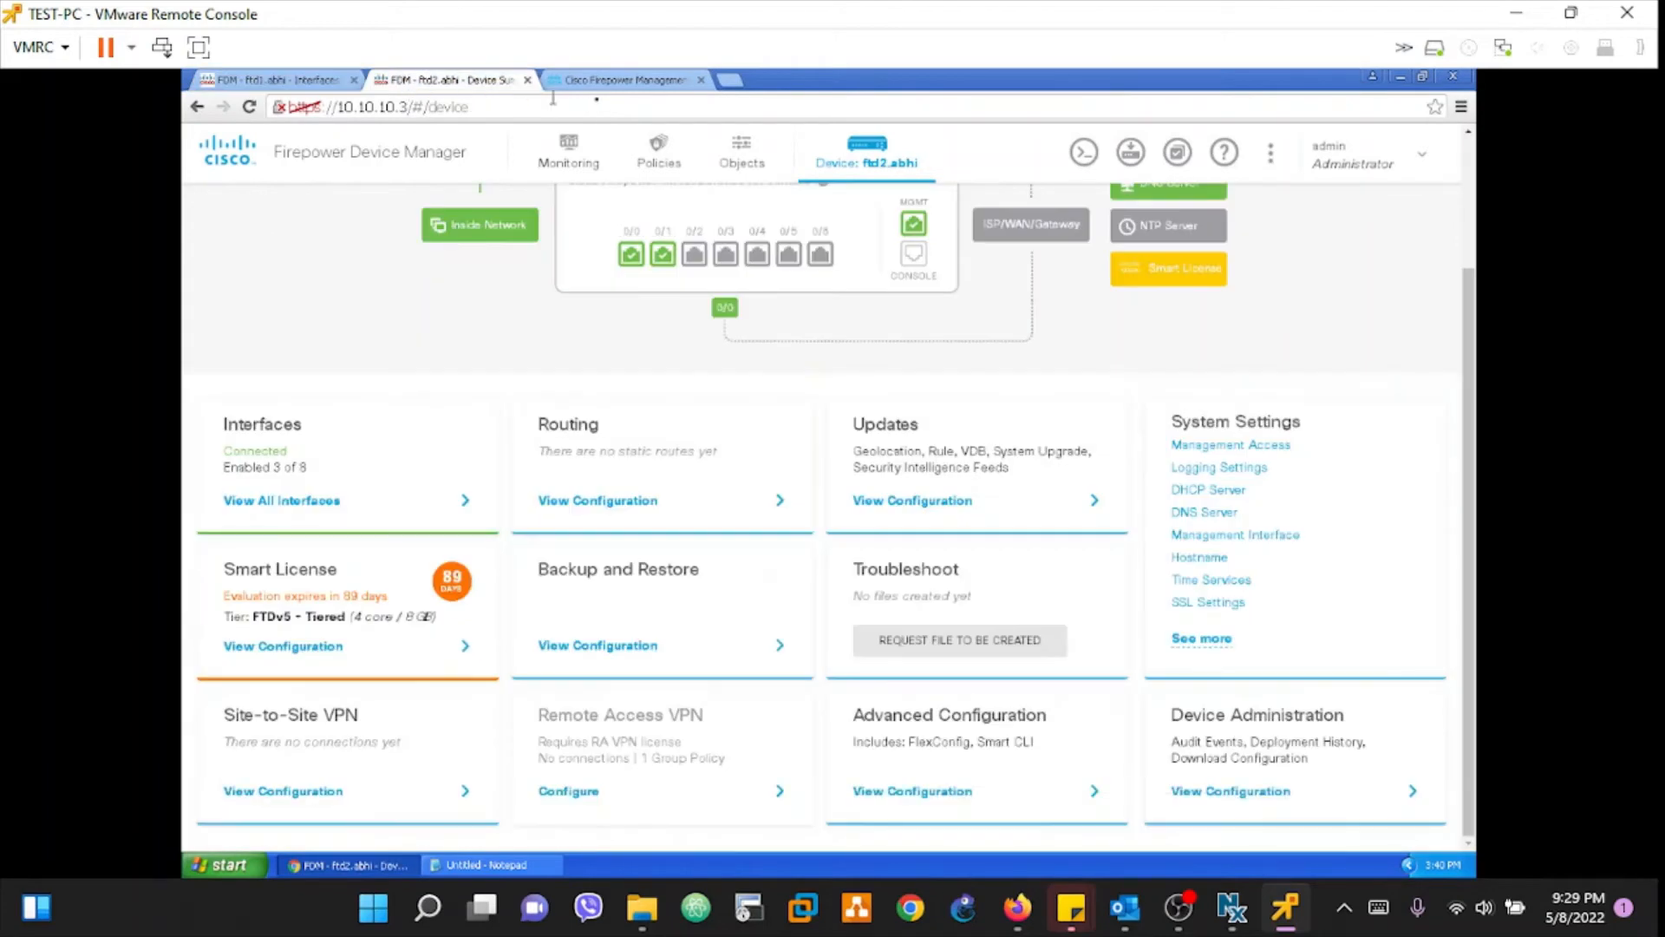
pyautogui.click(621, 81)
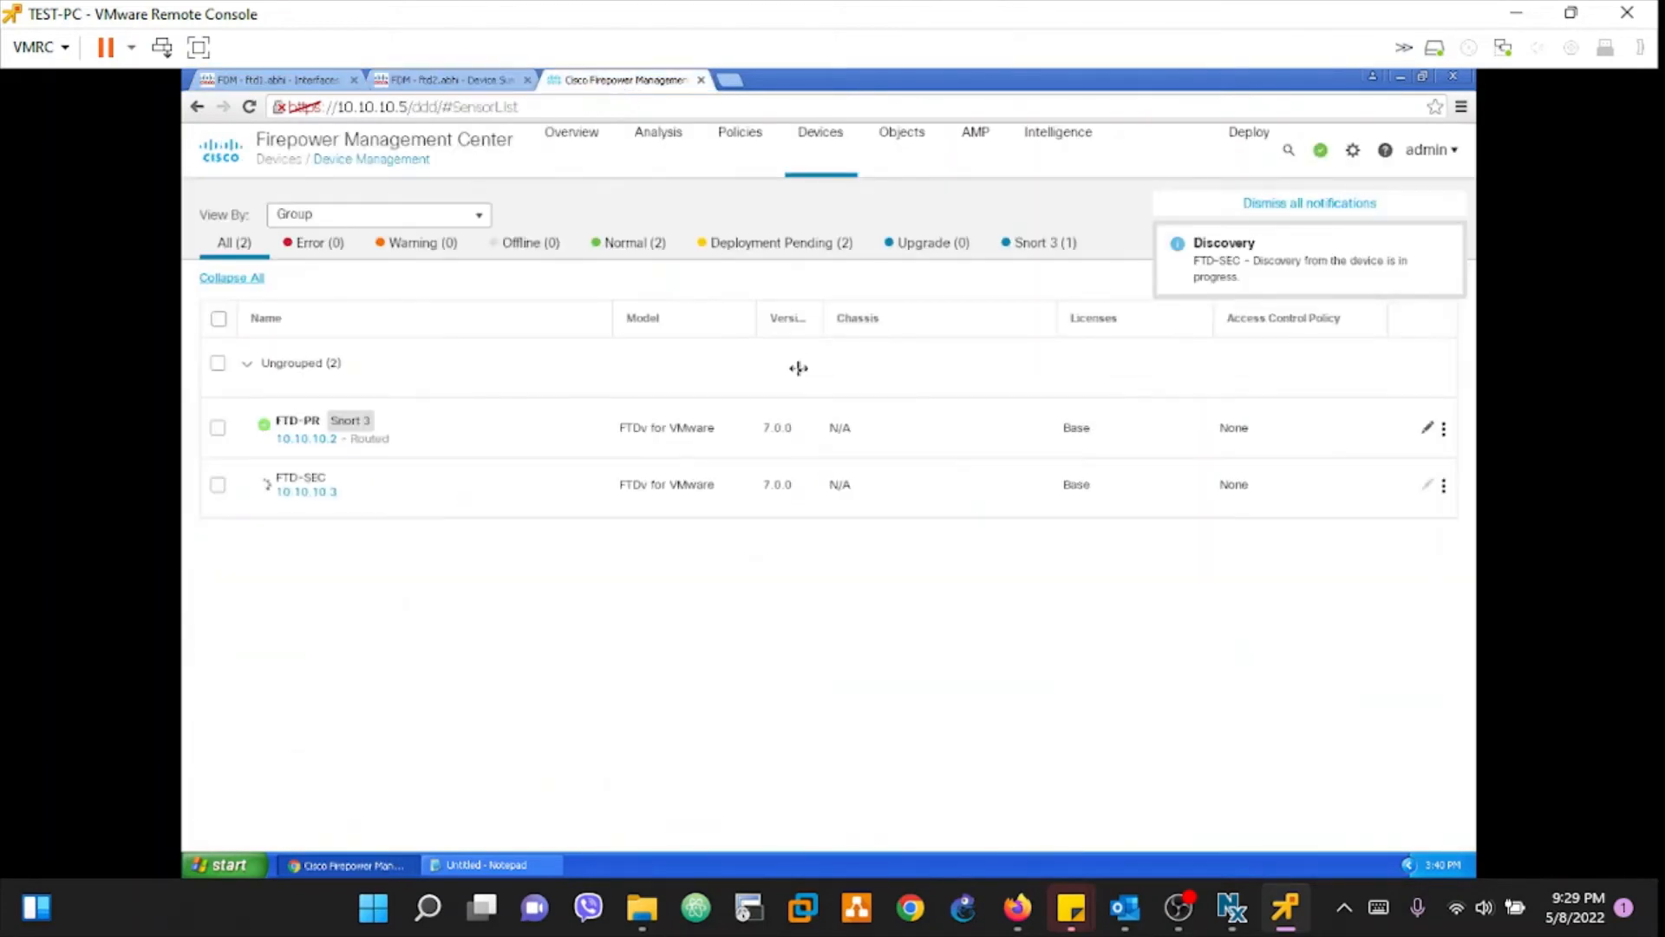
# Step: Check FTD-SEC's registration status in its health popup, then dismiss it
pyautogui.moveTo(315, 503)
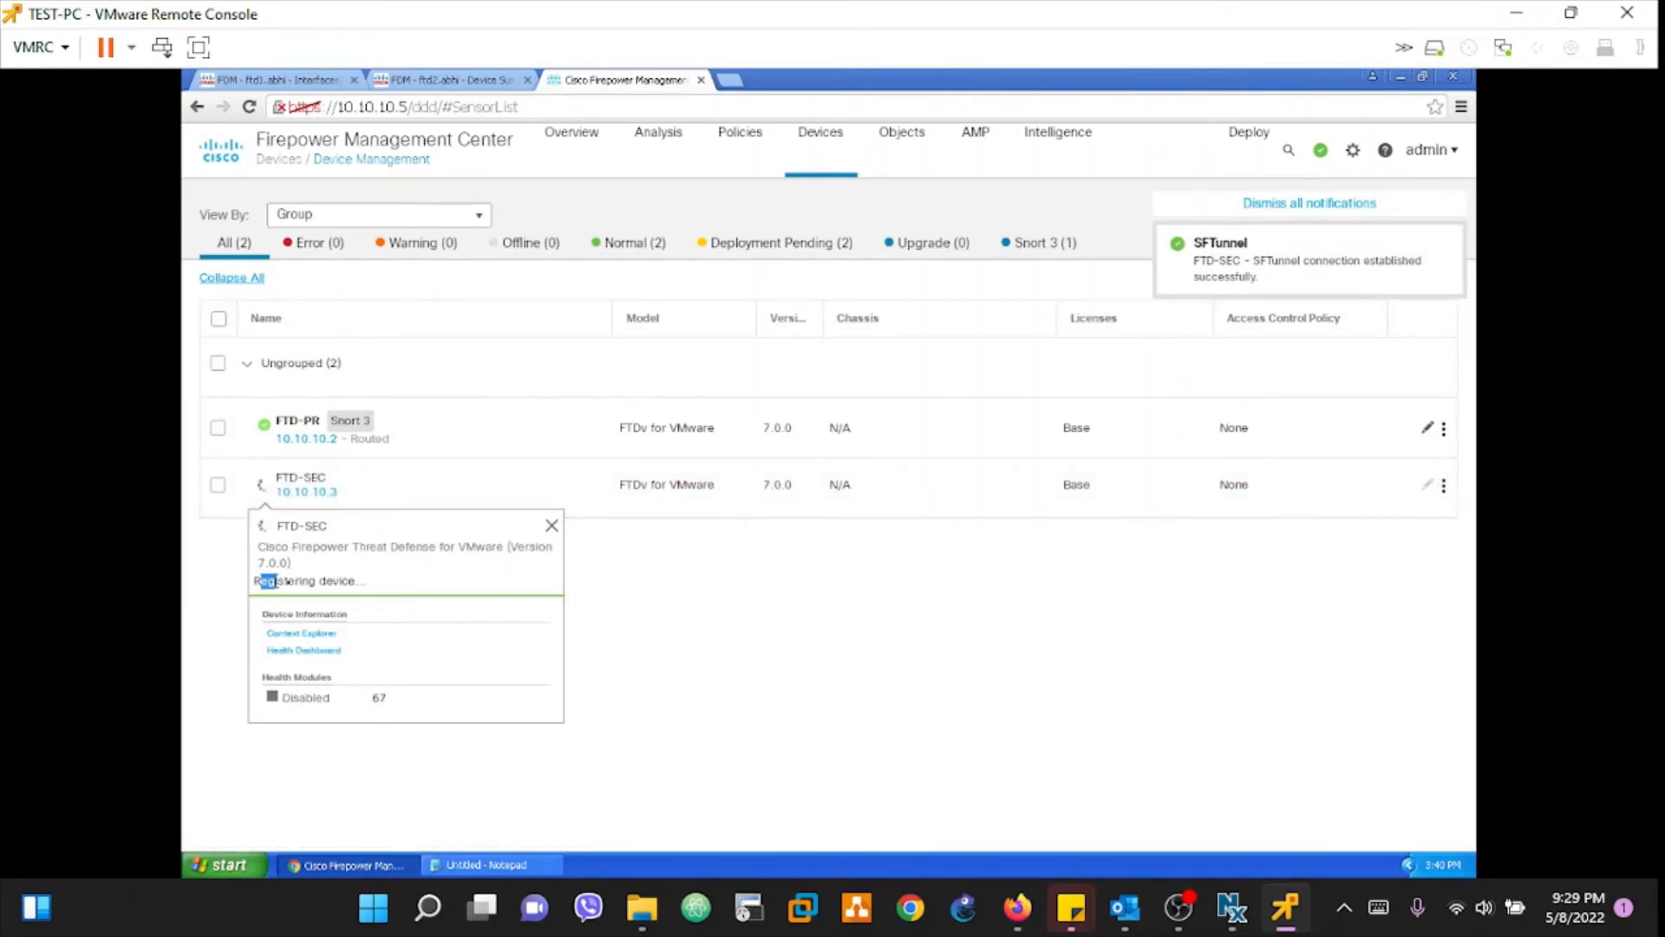
pyautogui.moveTo(276, 581); pyautogui.dragTo(348, 581)
pyautogui.click(326, 598)
pyautogui.moveTo(266, 429)
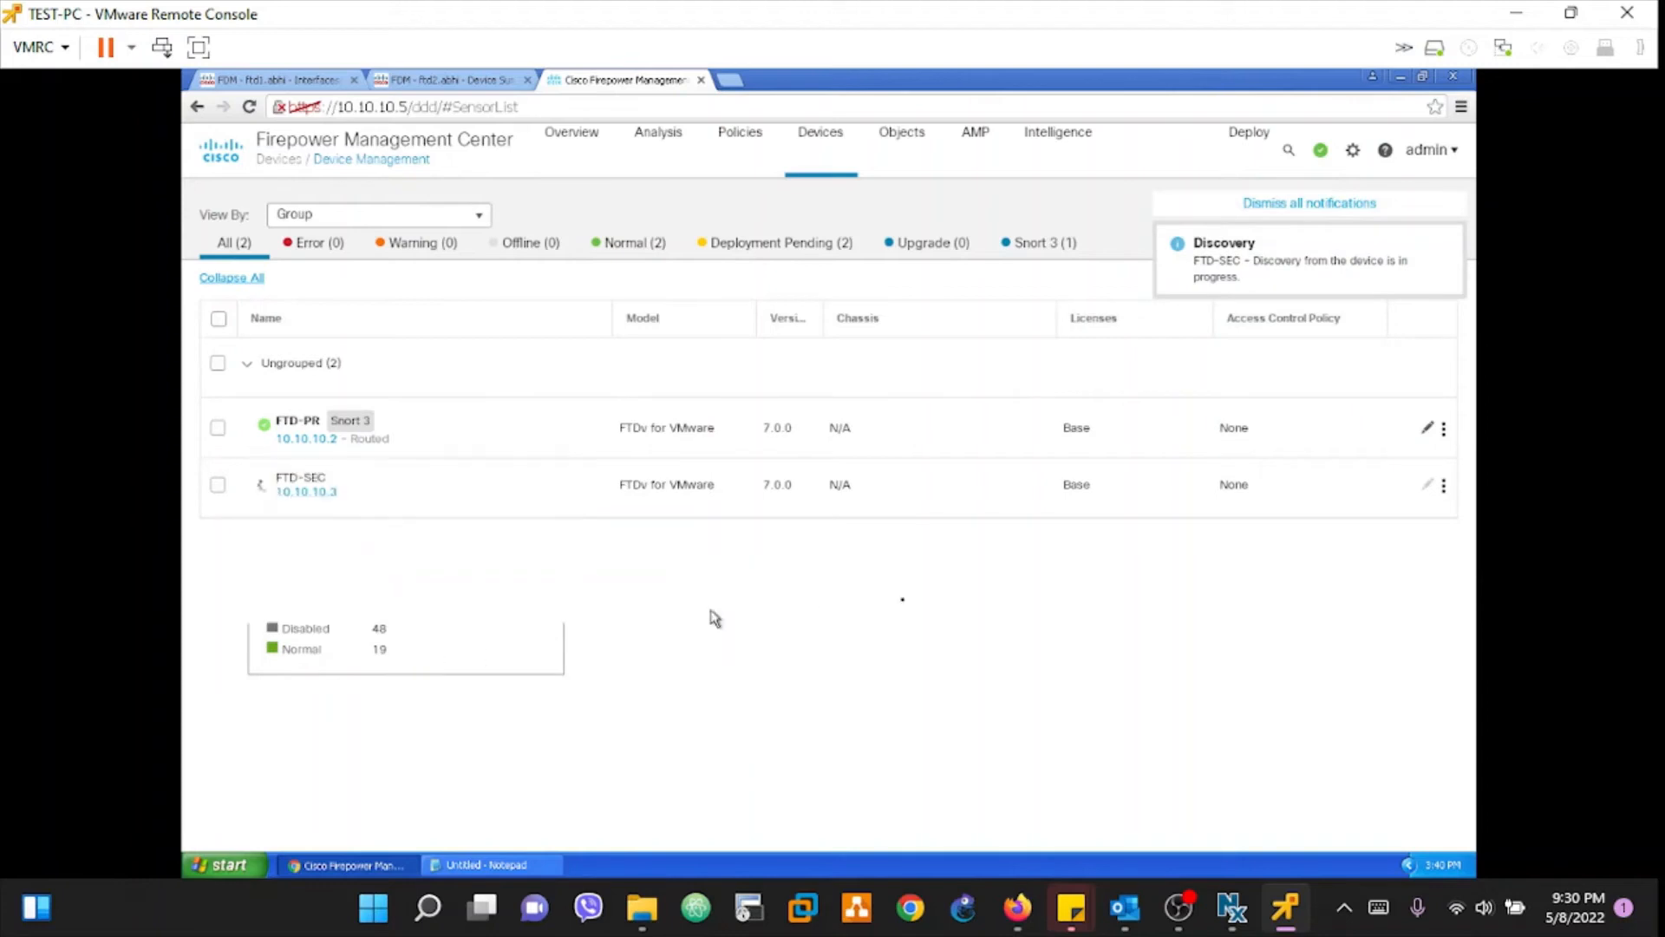
# Step: Switch between the Normal and Deployment Pending status filters, finishing on Deployment Pending
pyautogui.click(640, 252)
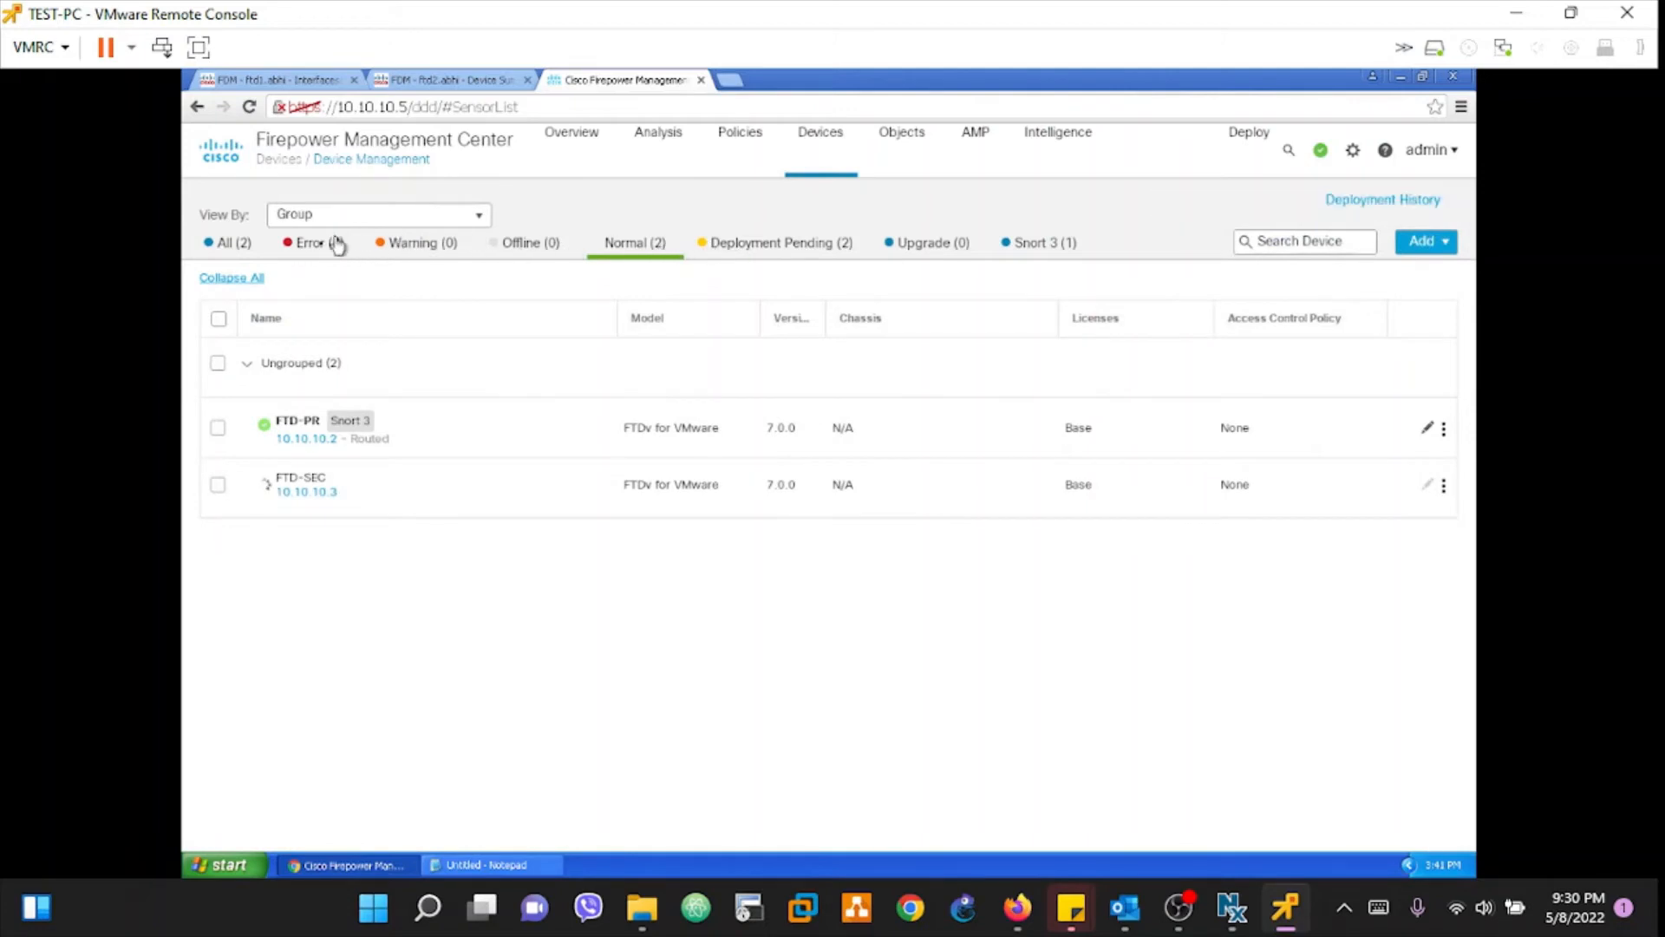
pyautogui.click(218, 248)
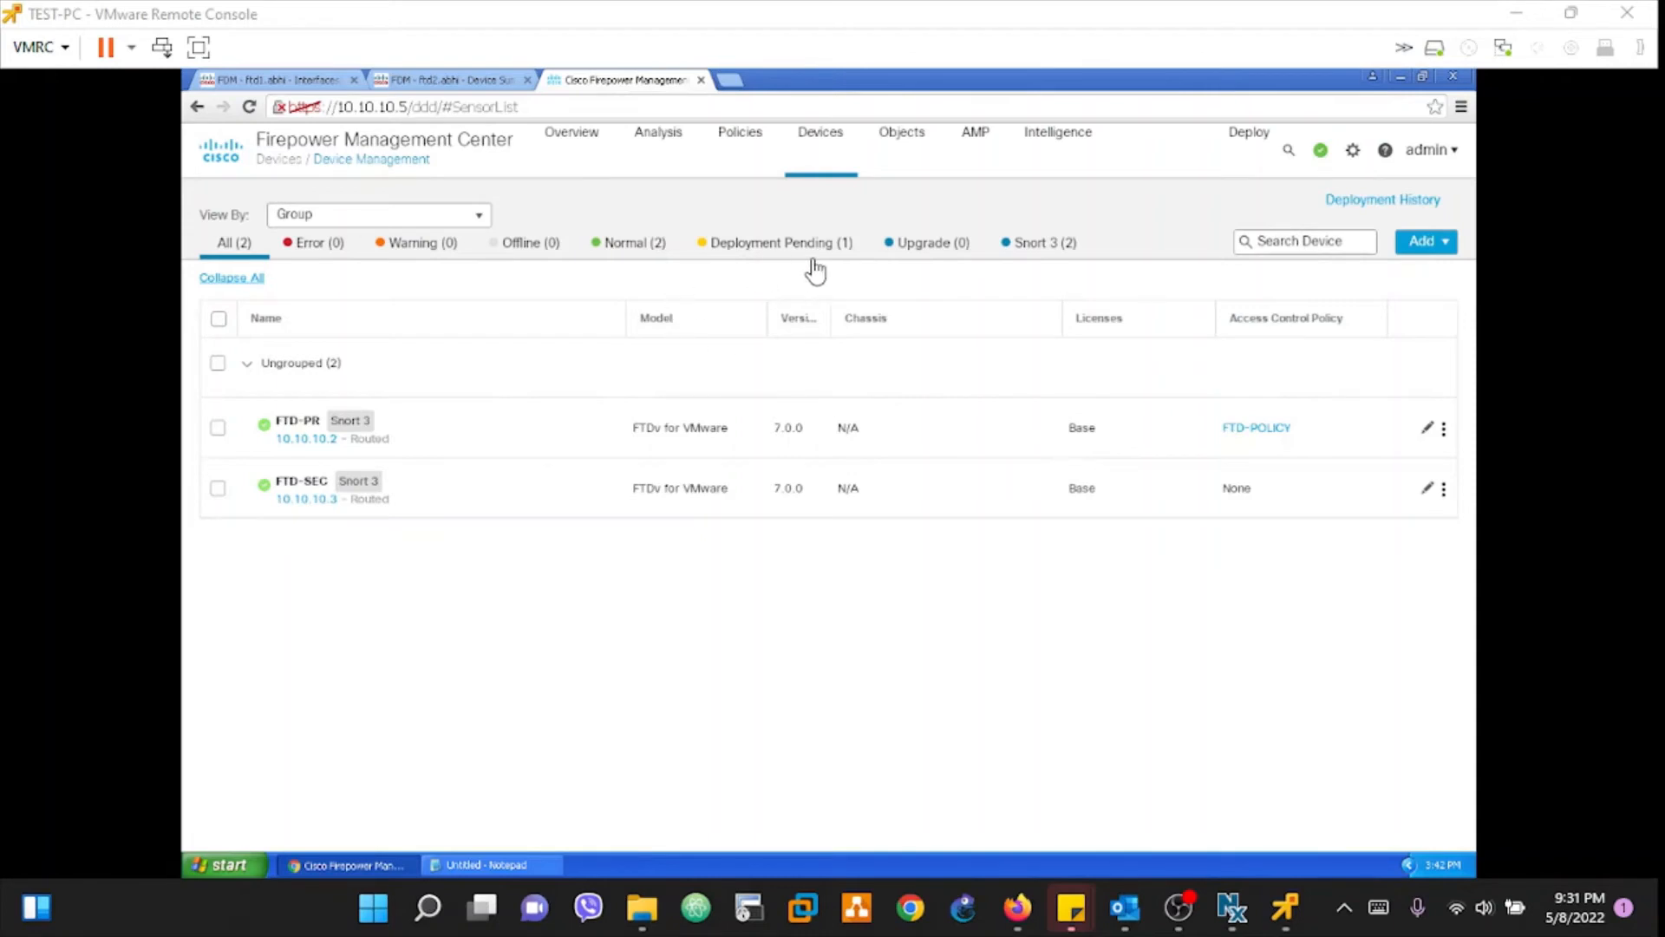
pyautogui.click(786, 257)
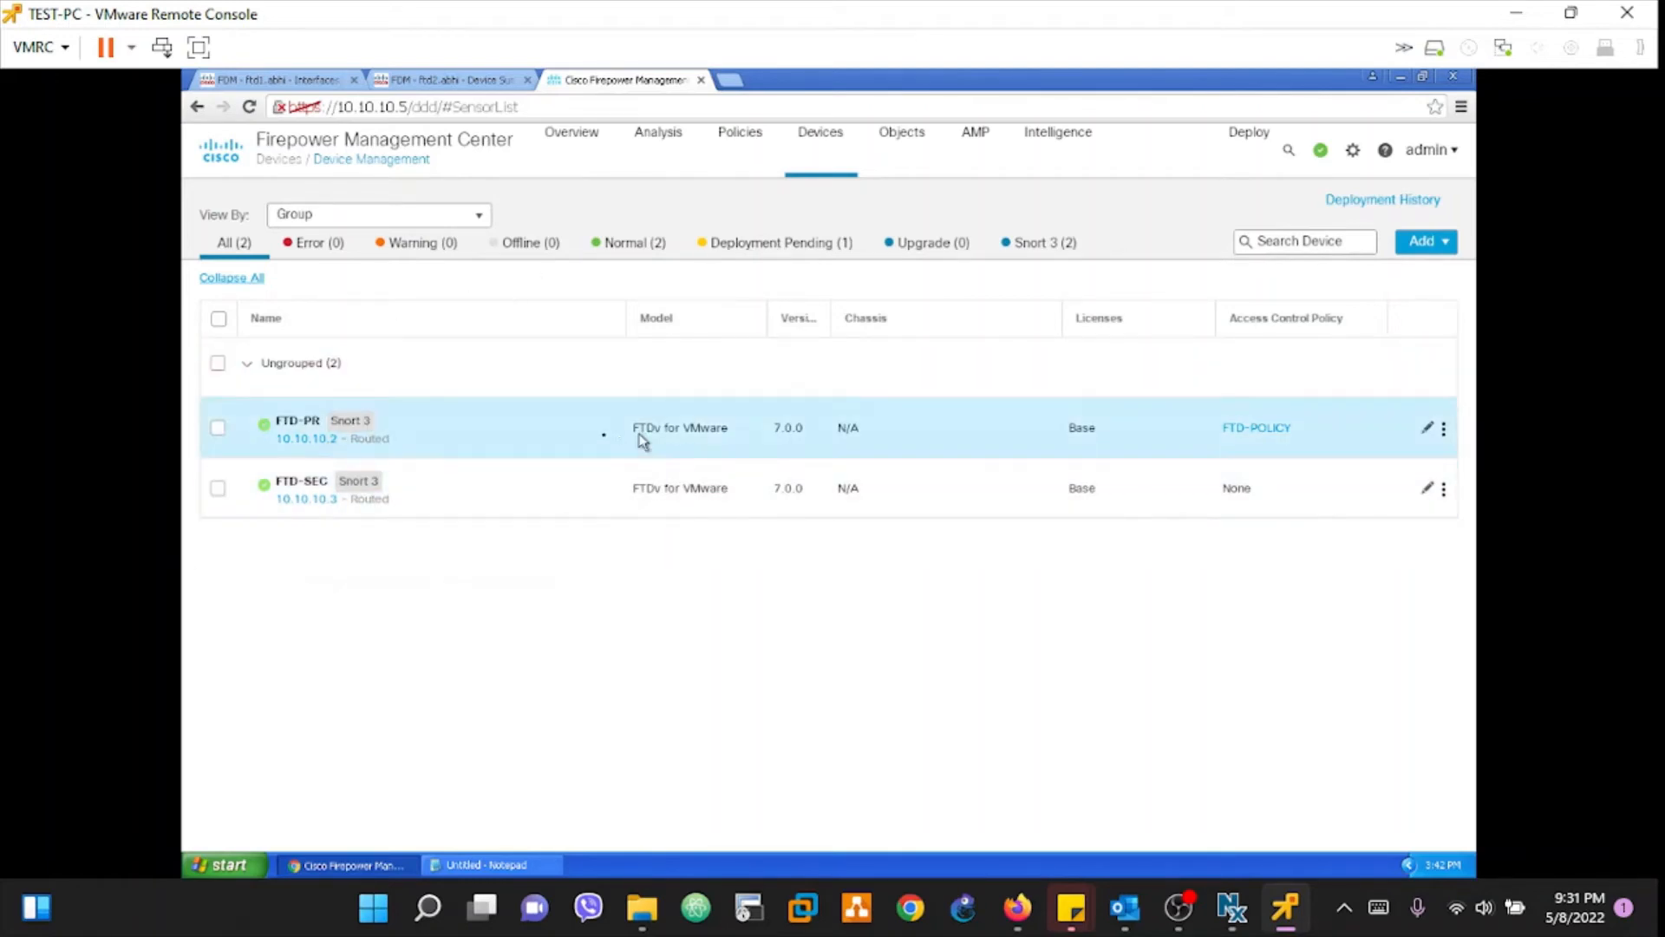
pyautogui.click(747, 260)
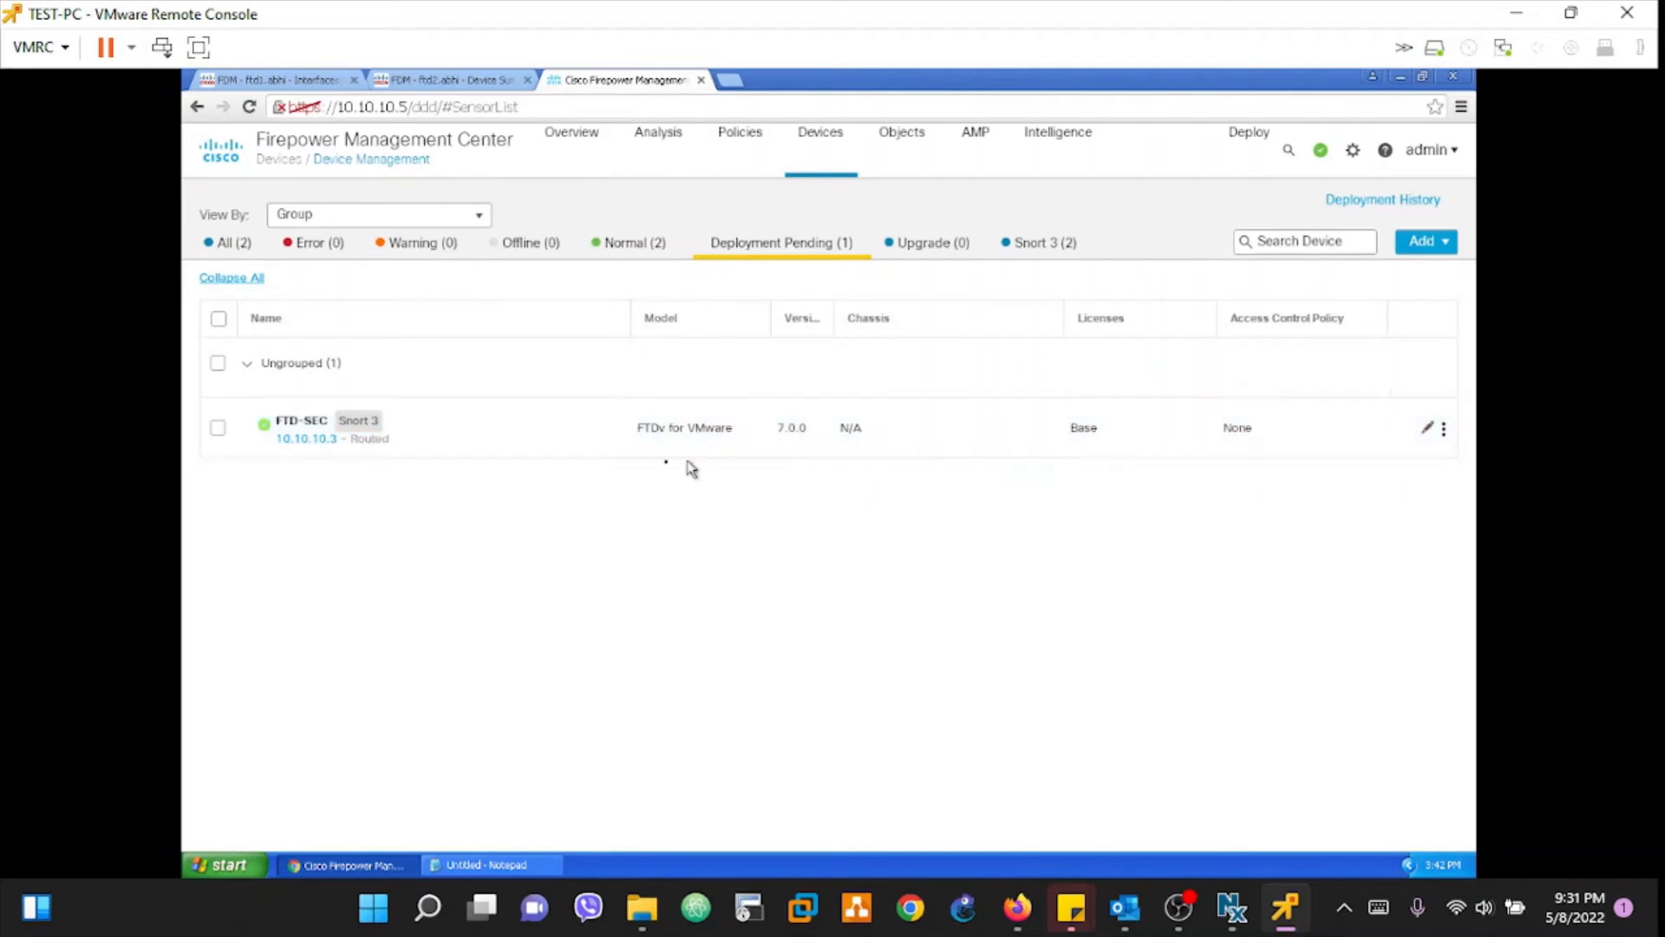
pyautogui.moveTo(324, 433)
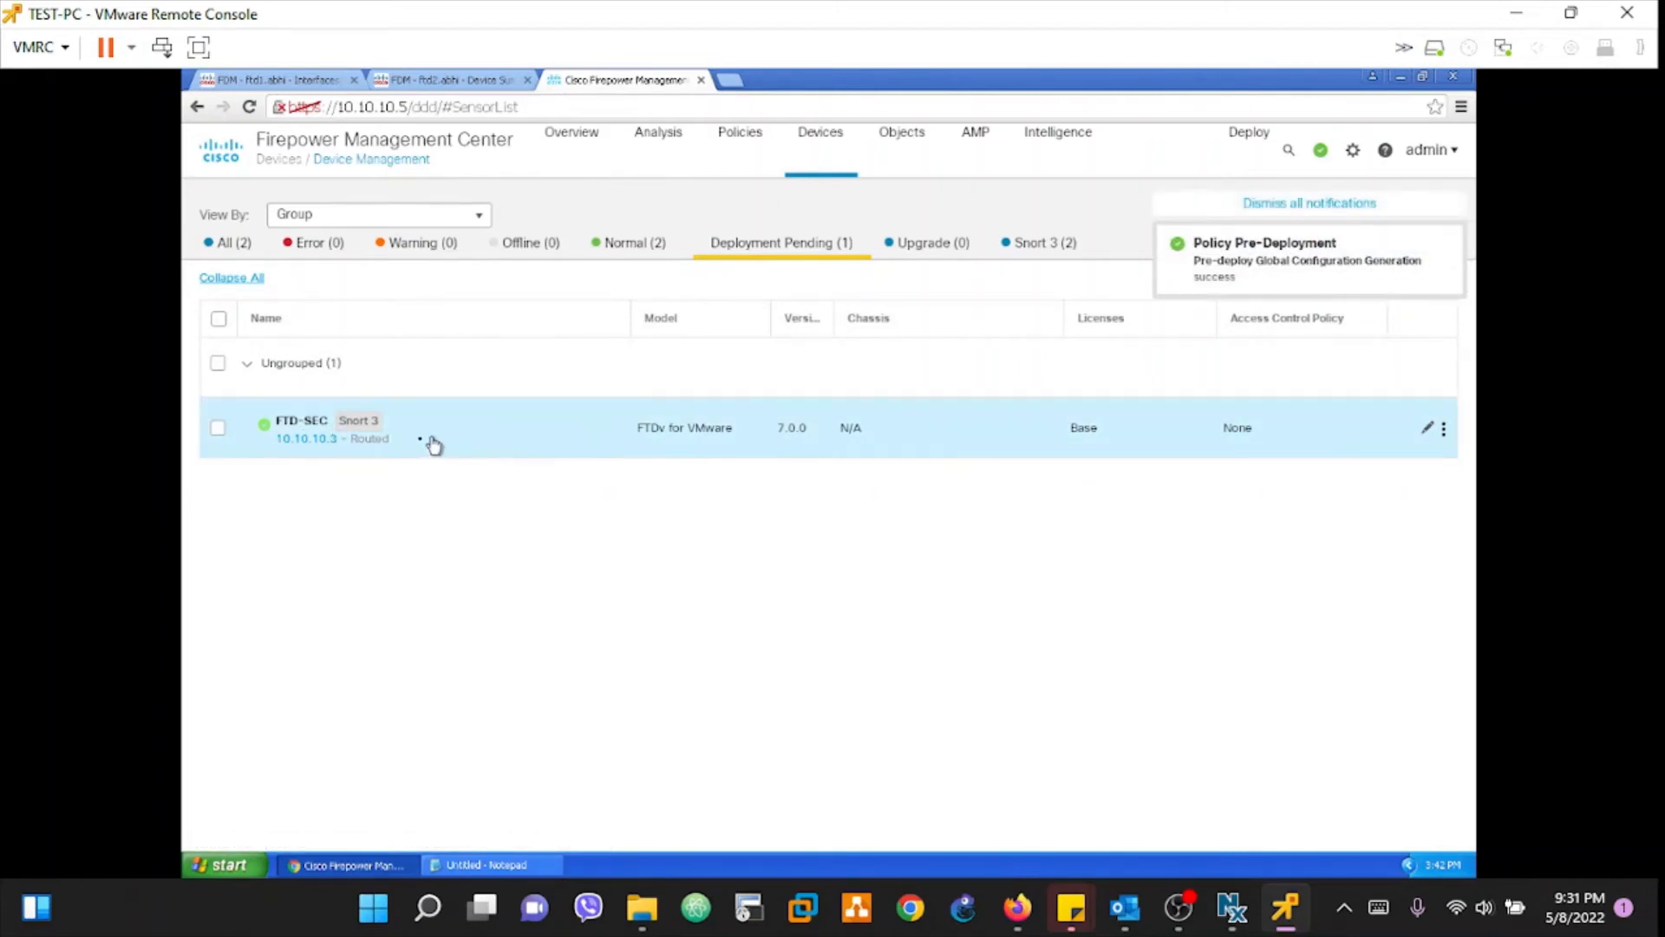
pyautogui.click(635, 244)
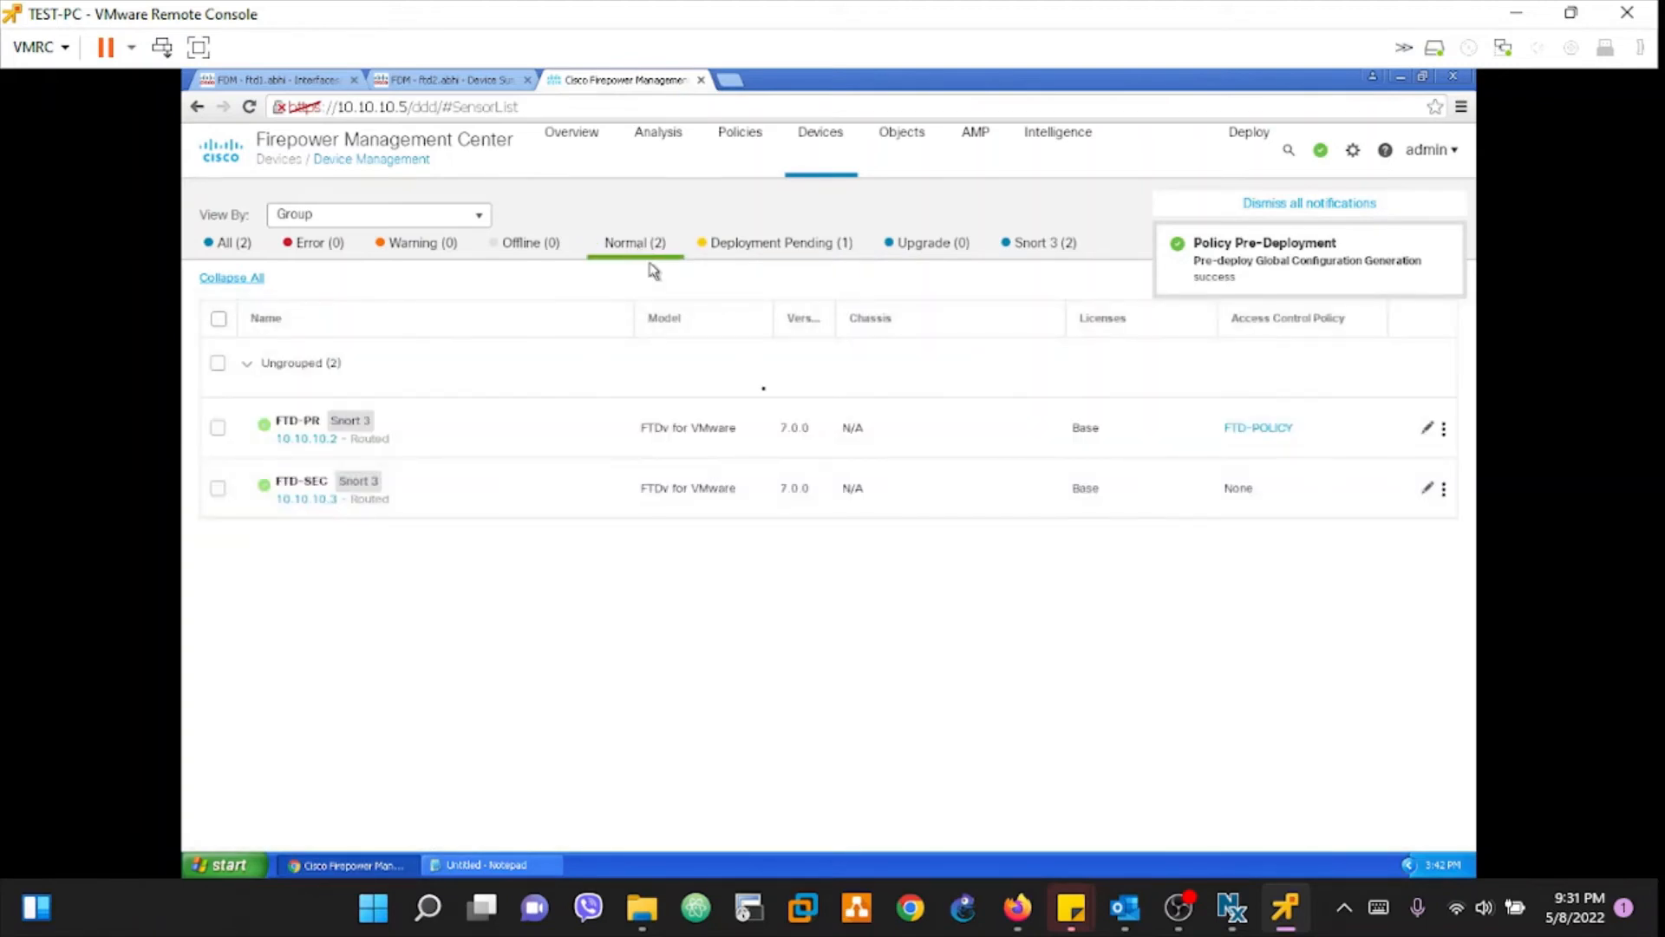
pyautogui.click(792, 248)
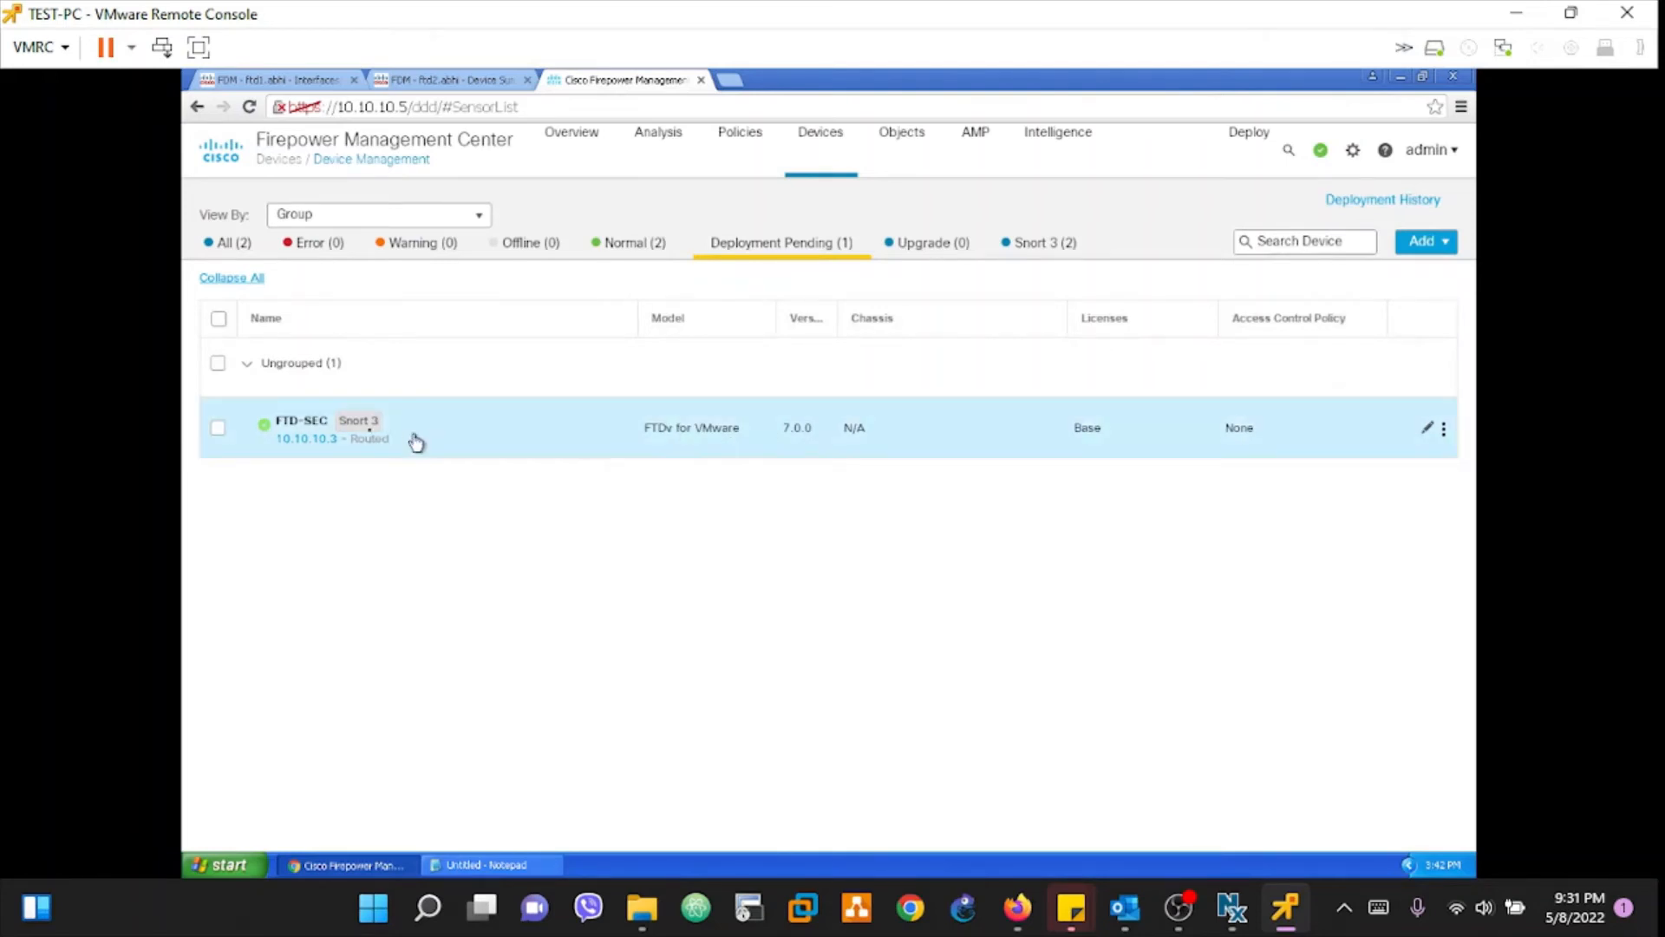
pyautogui.moveTo(299, 433)
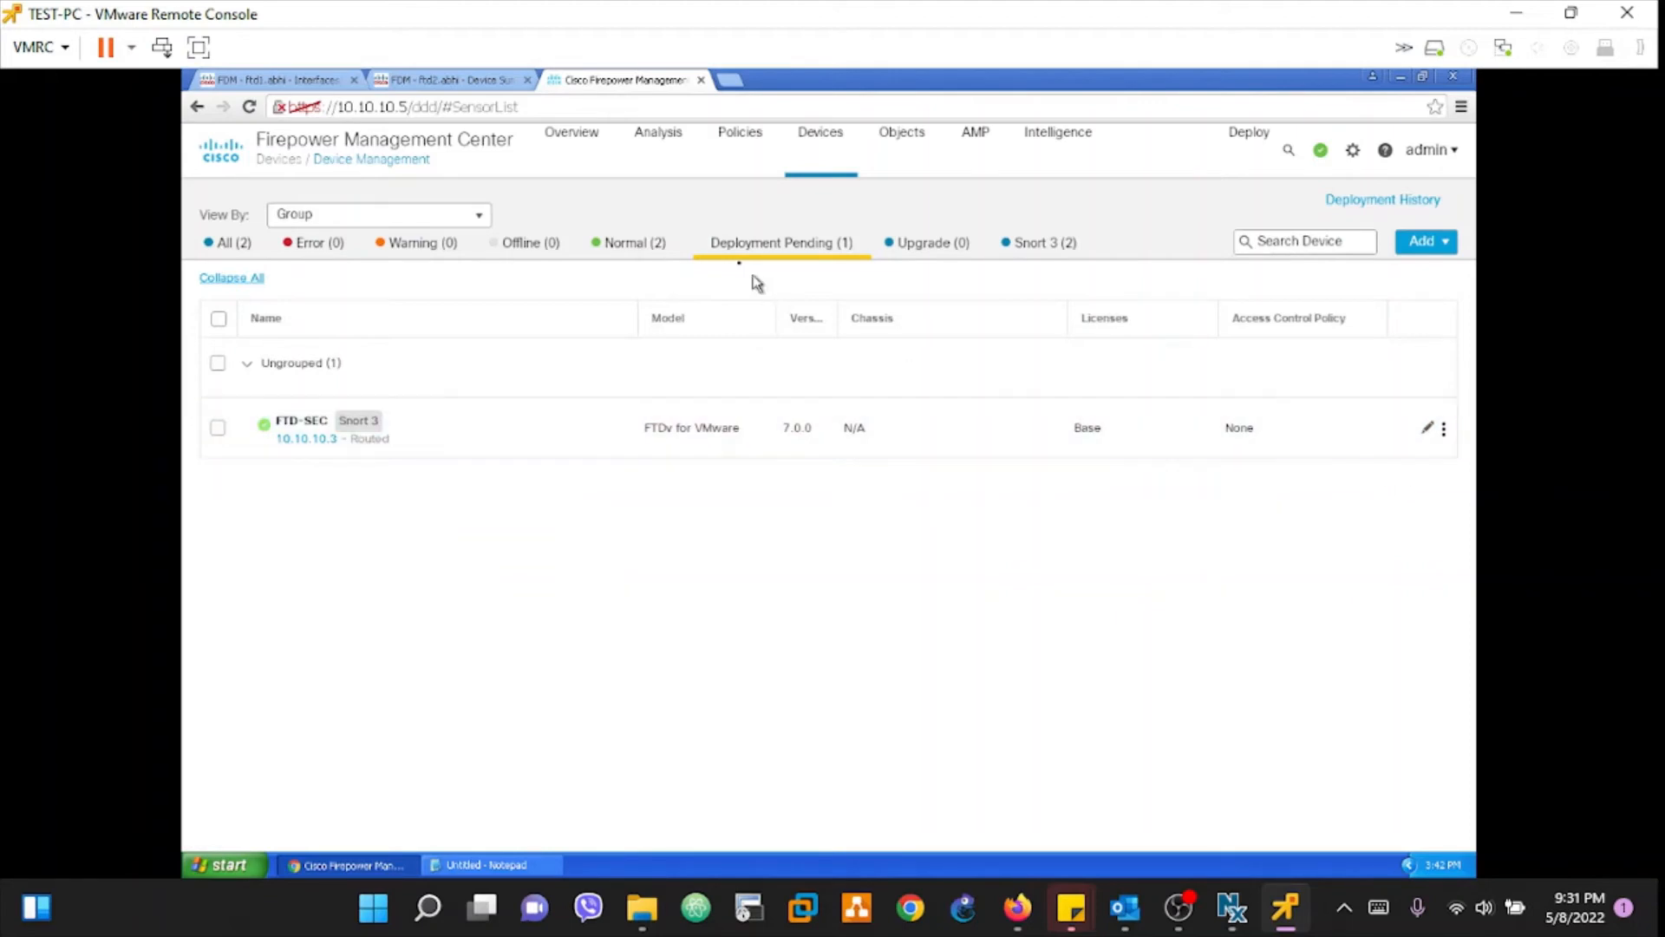
pyautogui.click(632, 246)
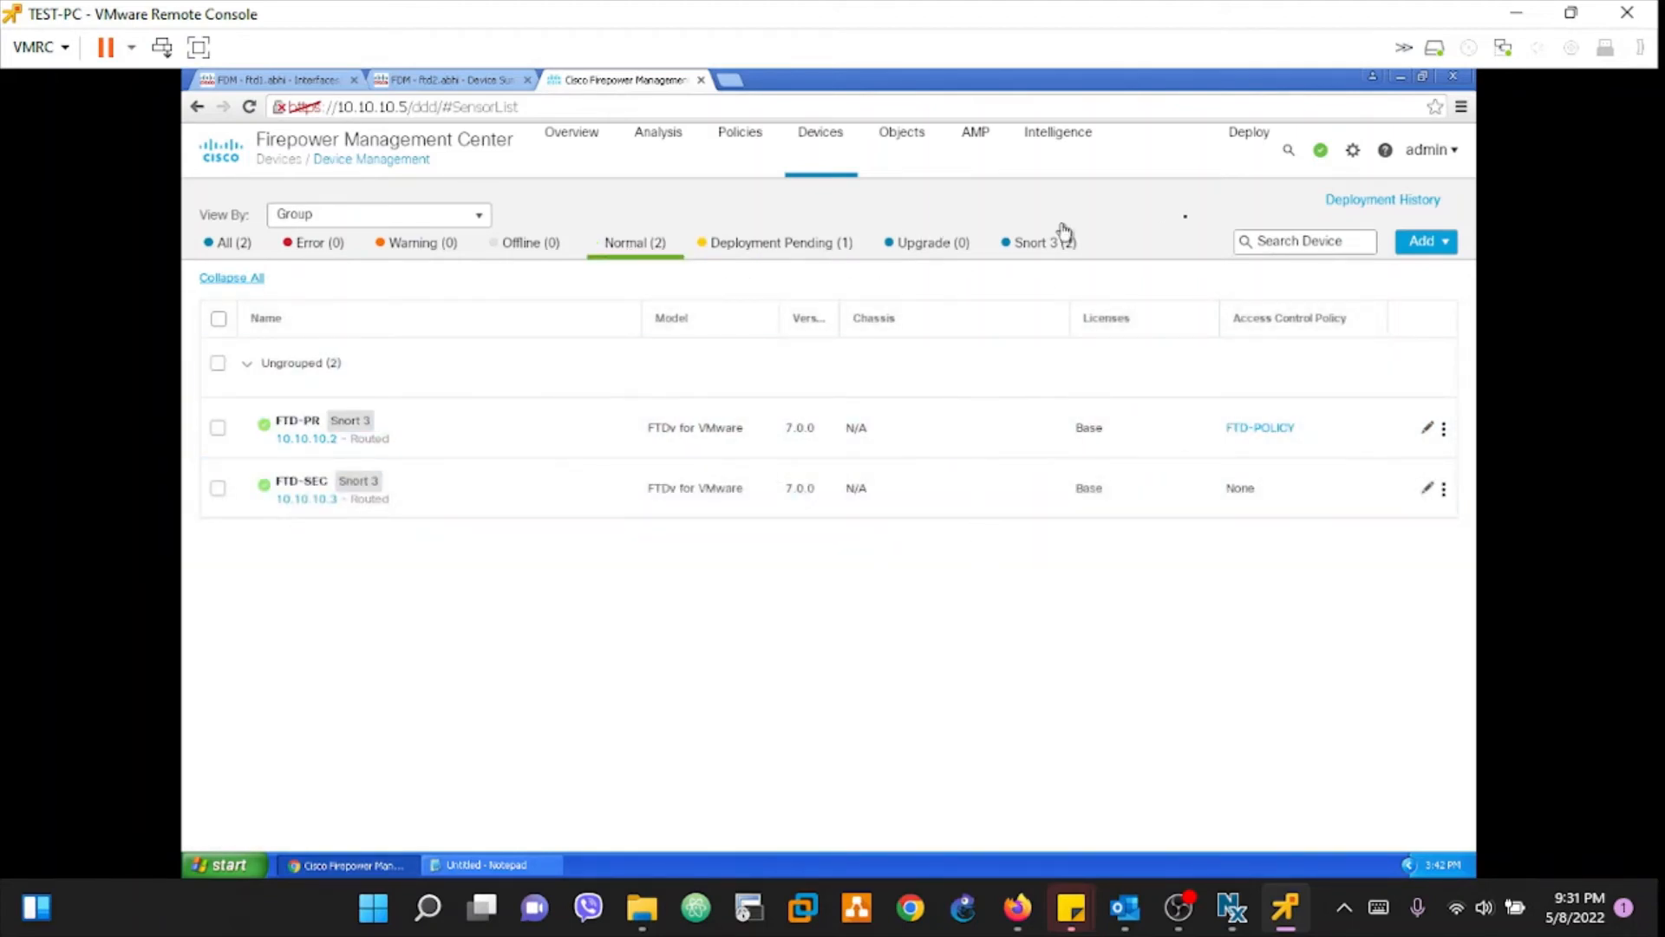
pyautogui.click(780, 244)
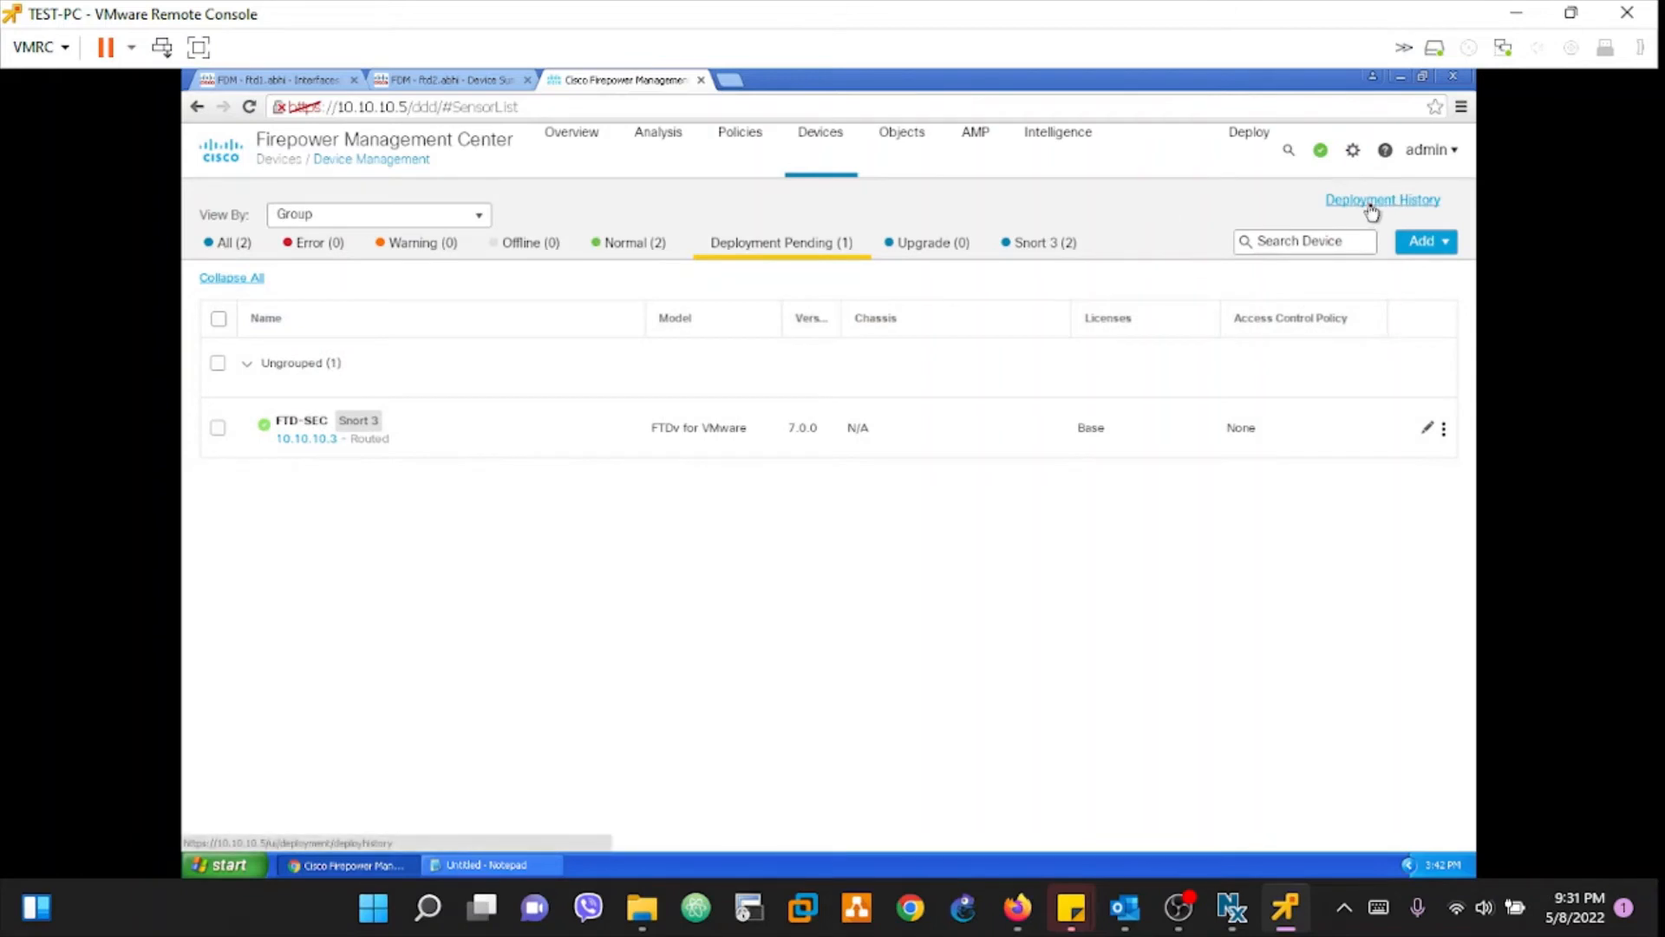
# Step: Expand Deploy_Job_2 and Deploy_Job_1: FTD-PR completed, FTD-SEC still in progress
pyautogui.click(1370, 205)
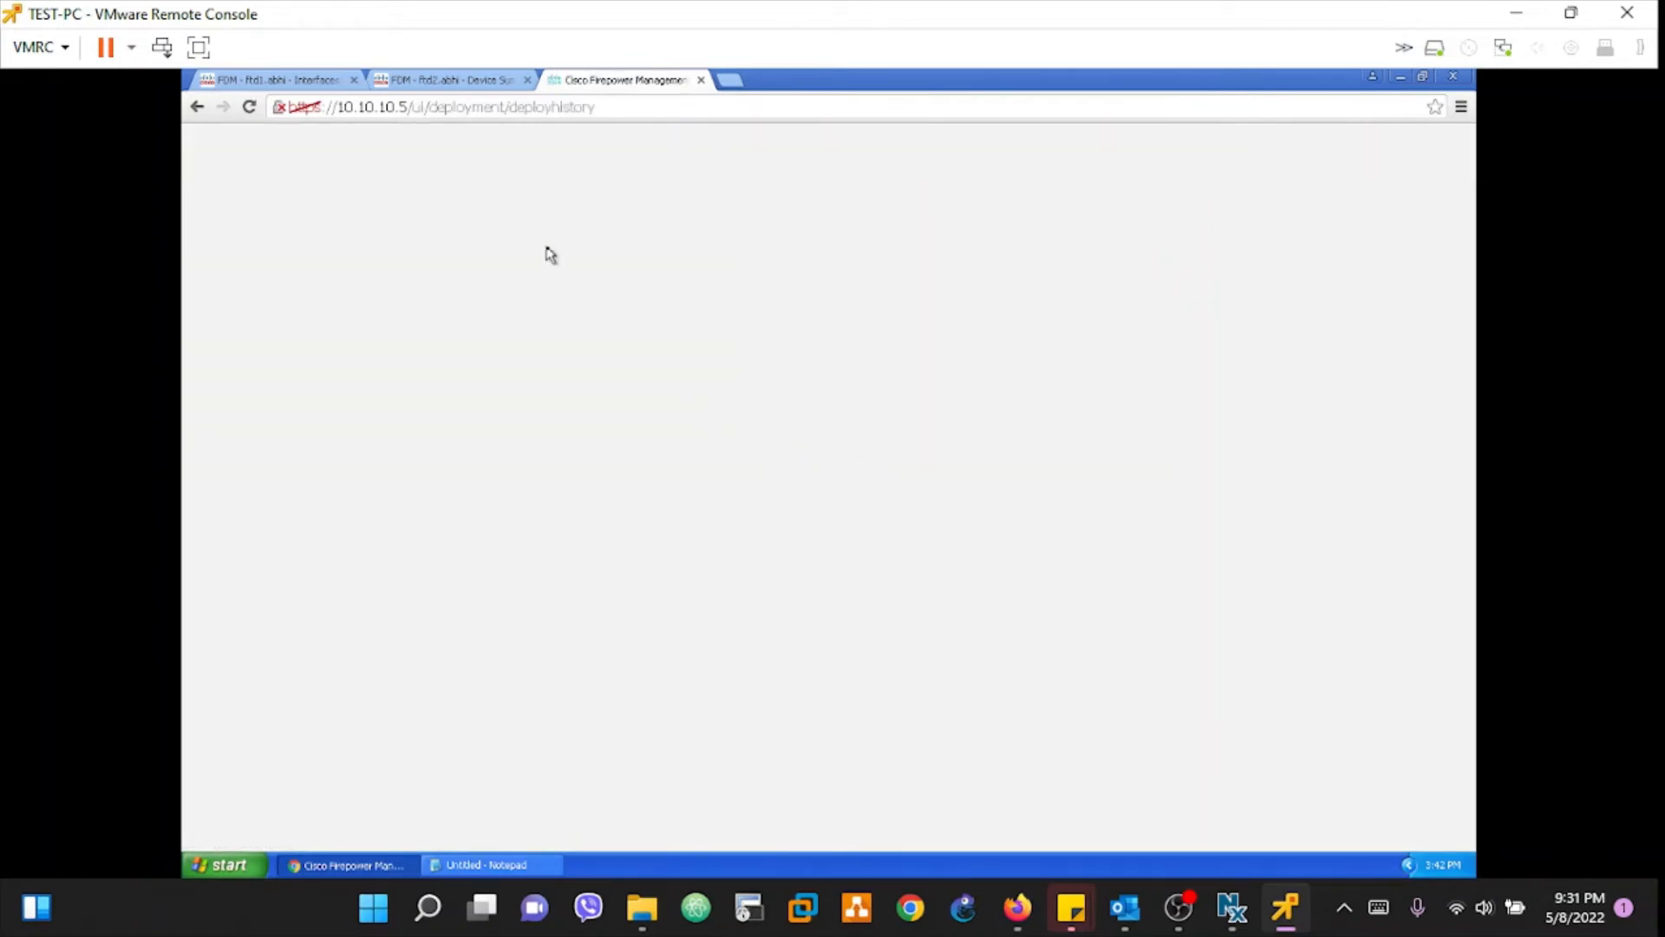
pyautogui.click(199, 47)
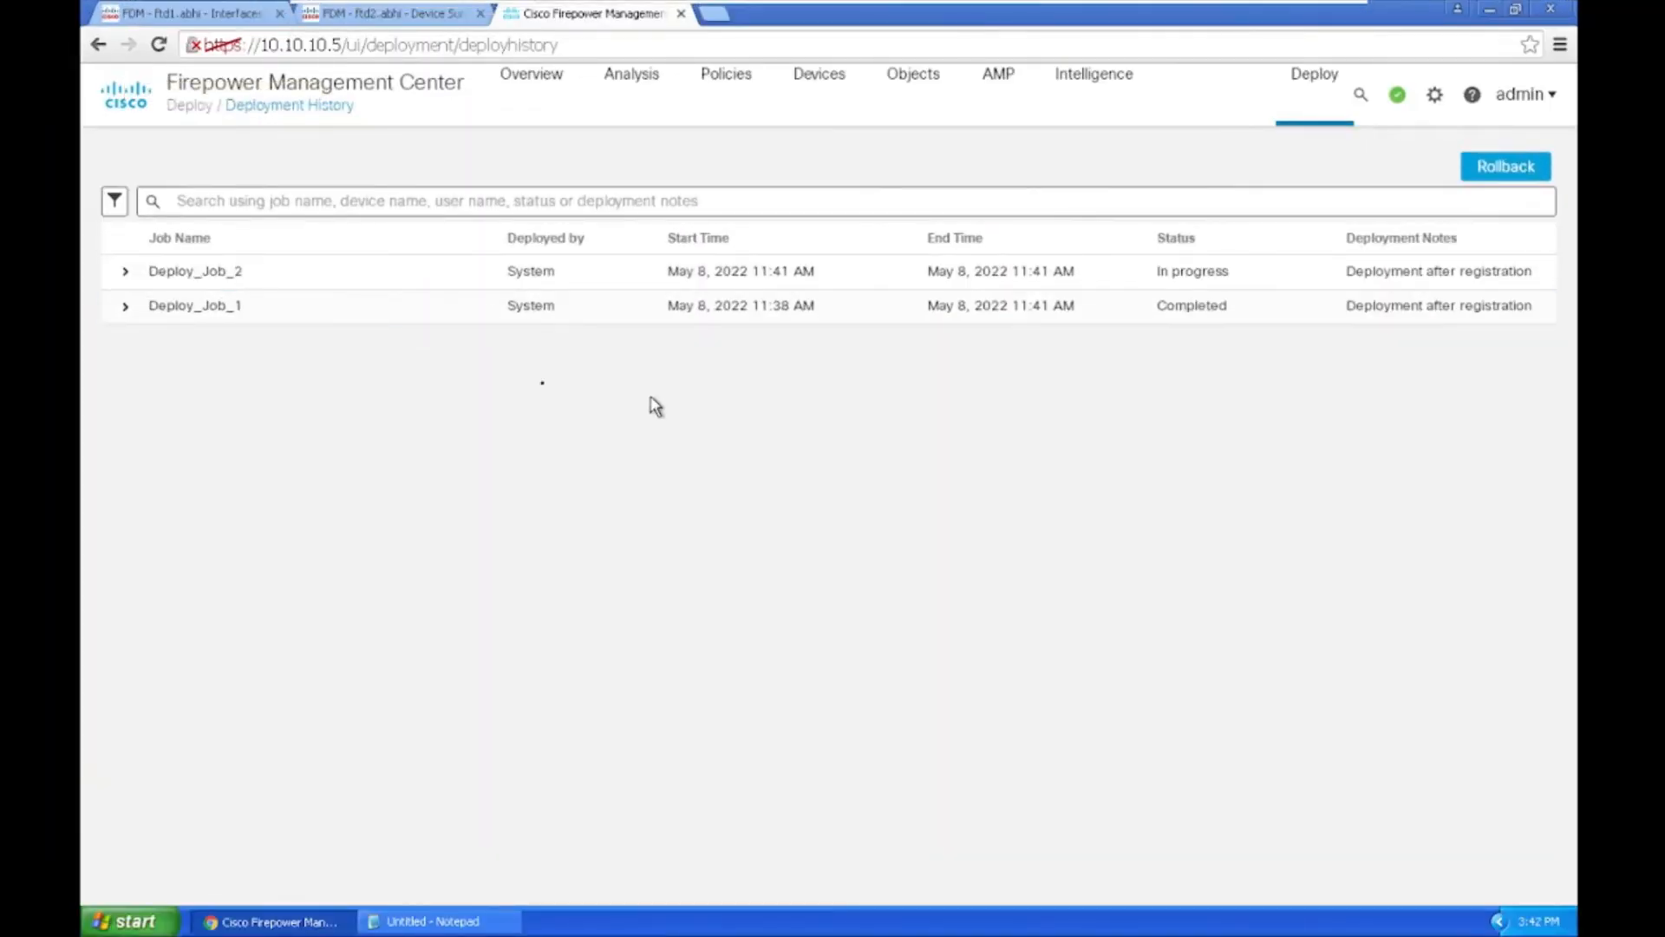
pyautogui.click(125, 276)
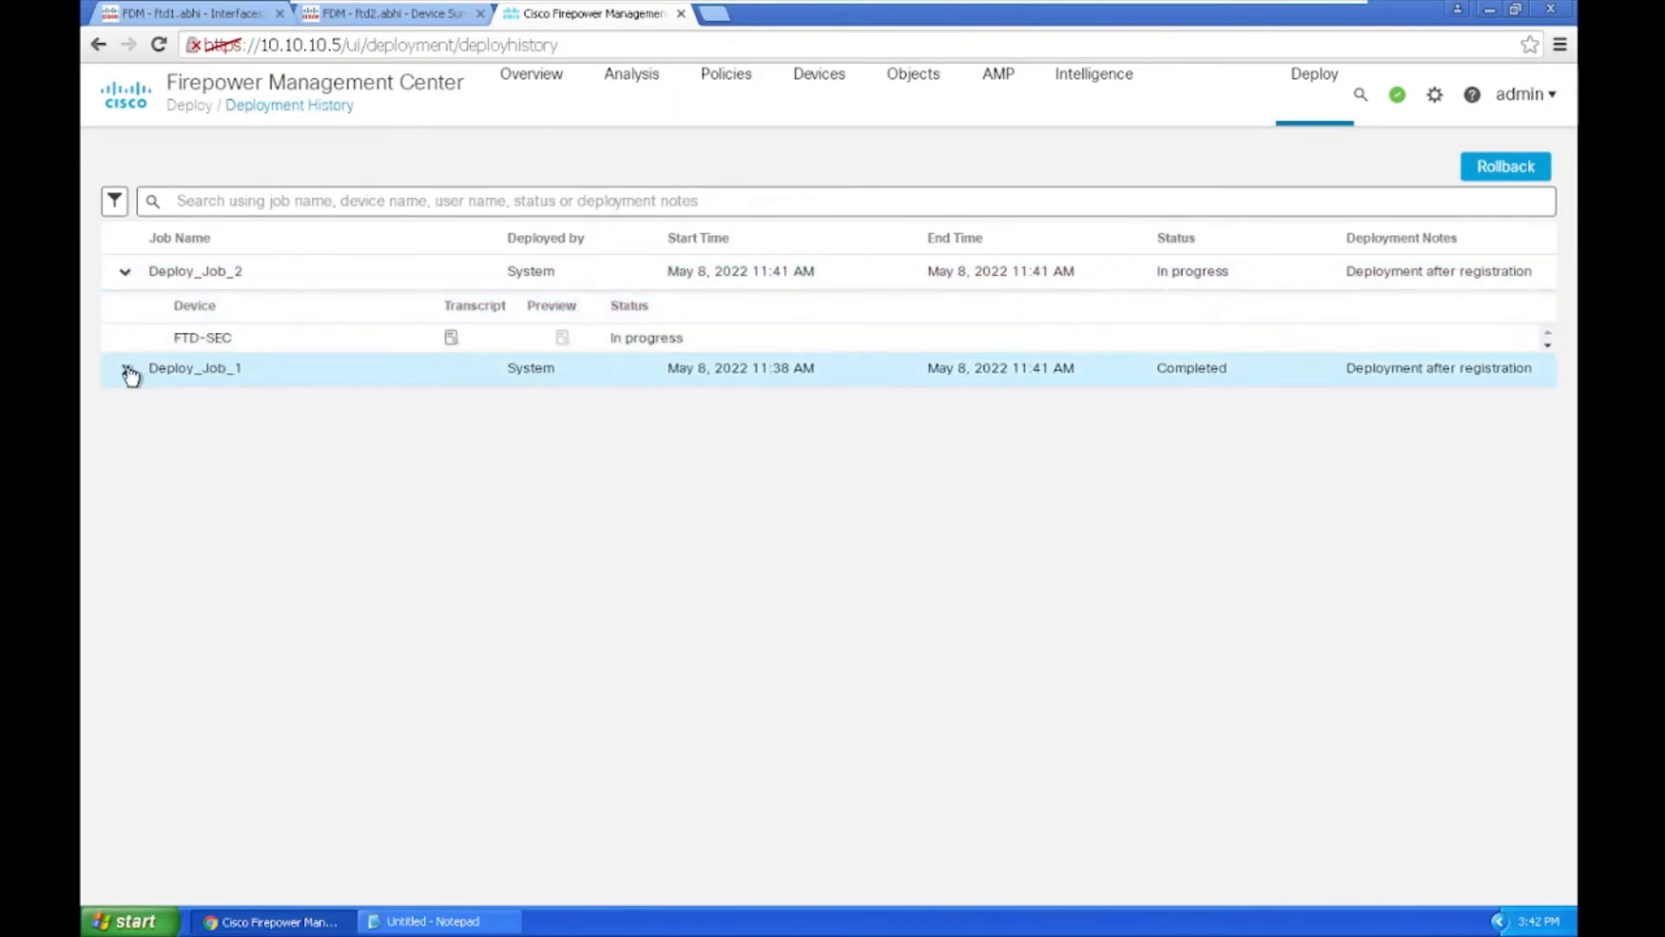
pyautogui.click(126, 371)
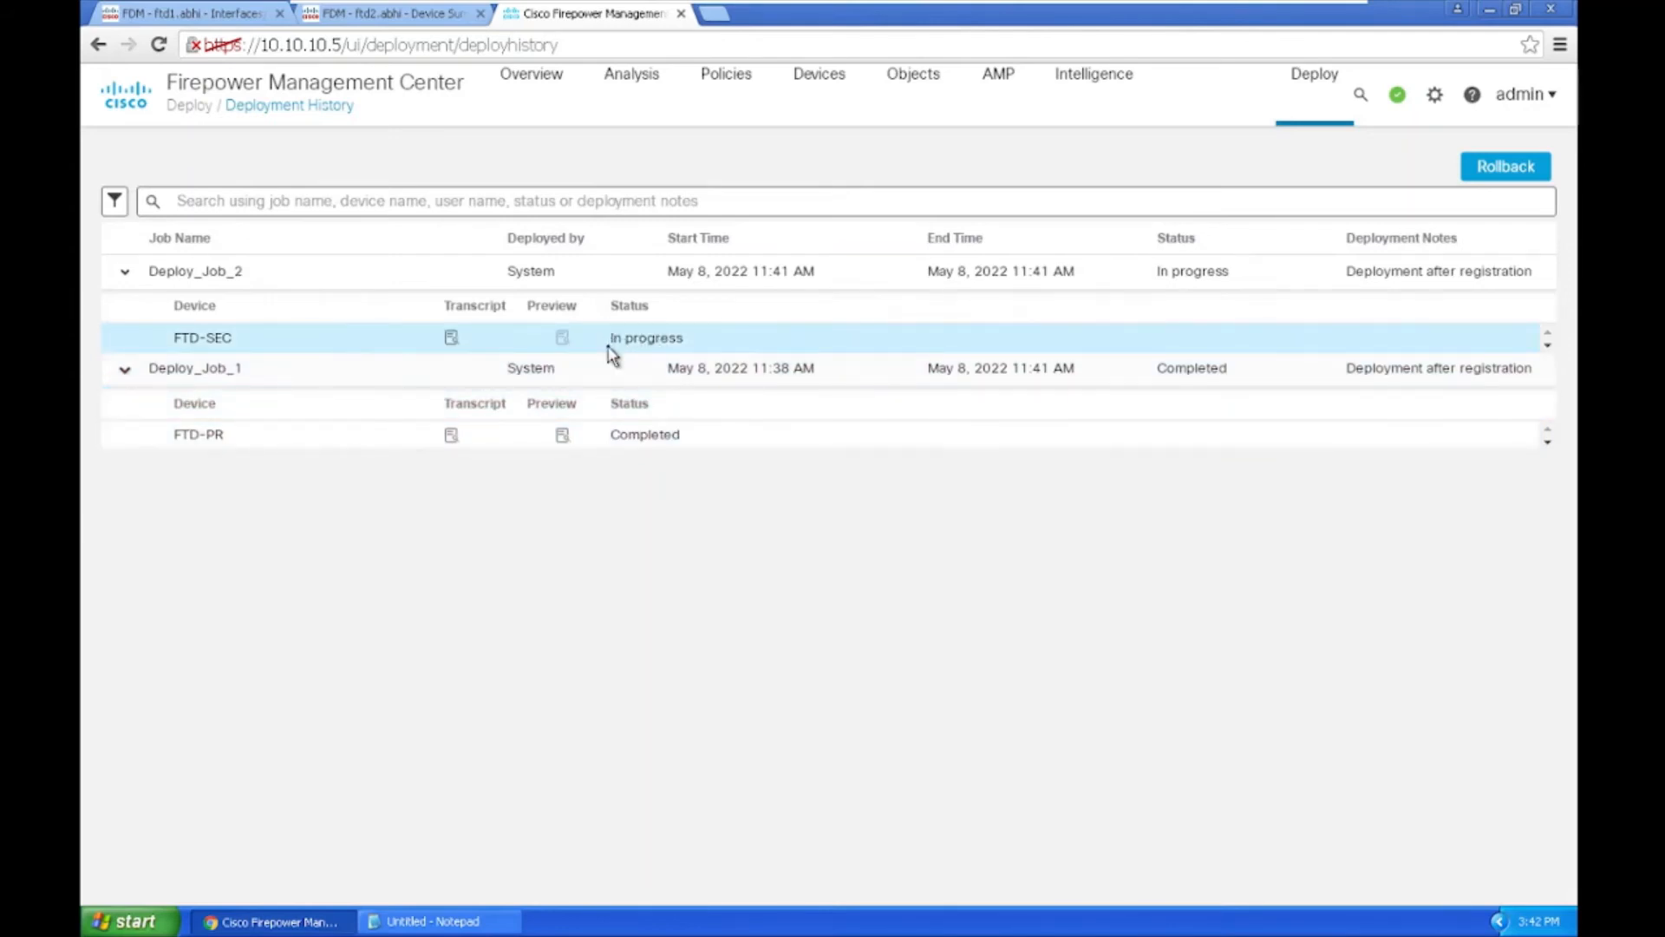
pyautogui.moveTo(611, 337); pyautogui.dragTo(687, 338)
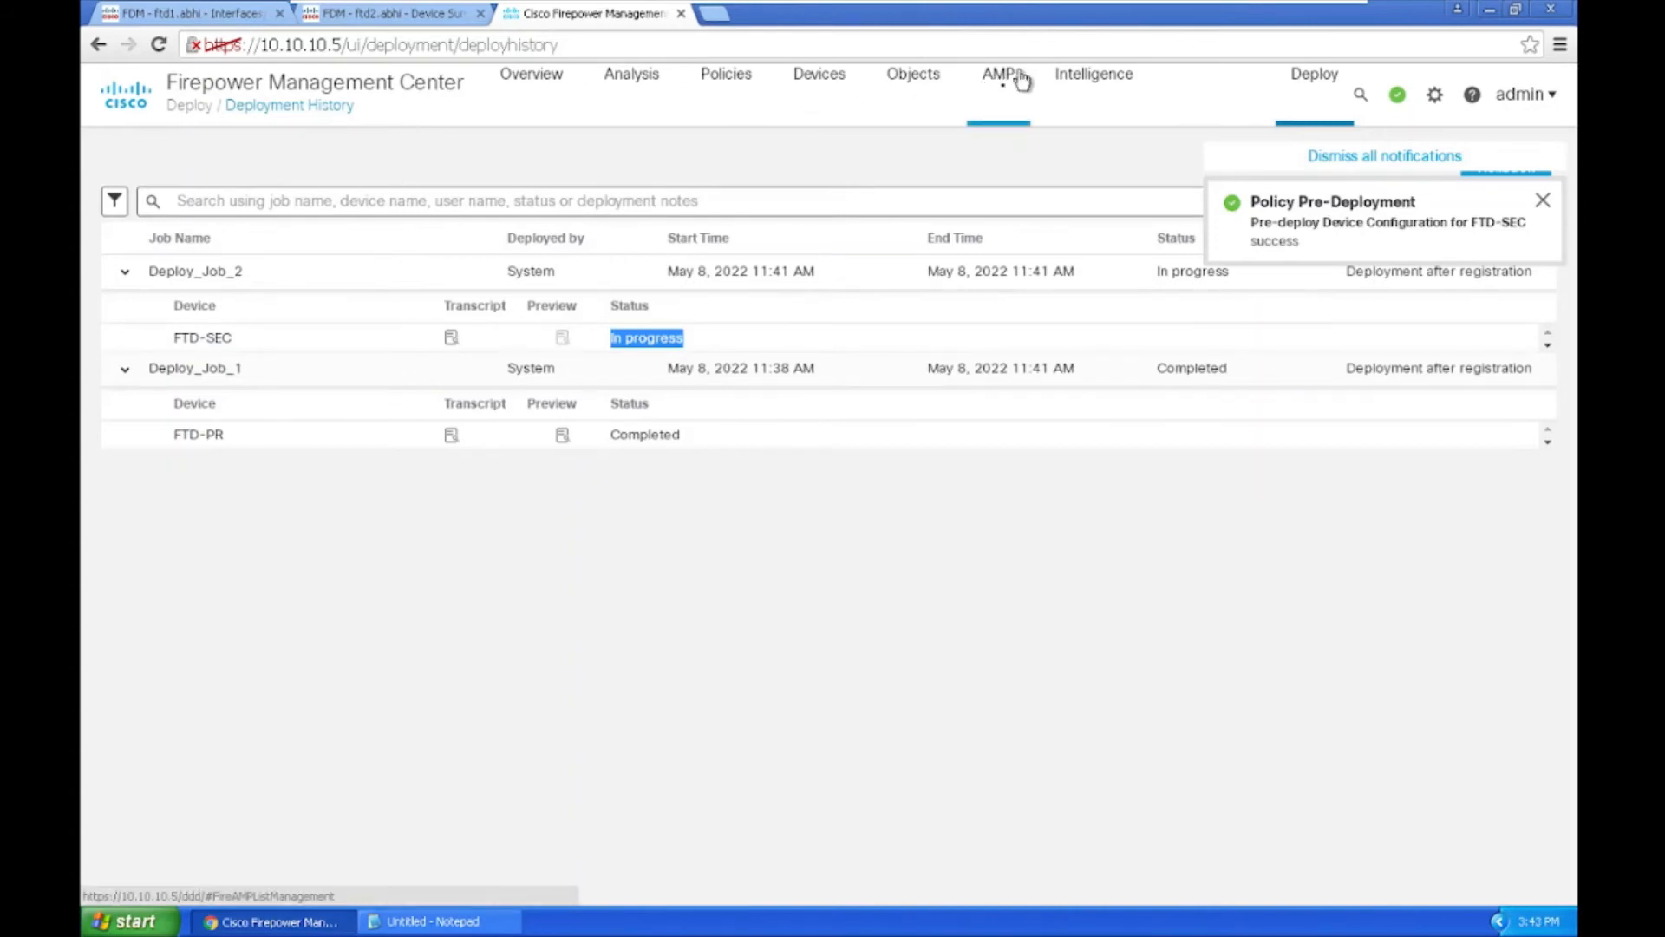
# Step: Return to Devices > Device Management and show the Add menu's options
pyautogui.moveTo(808, 84)
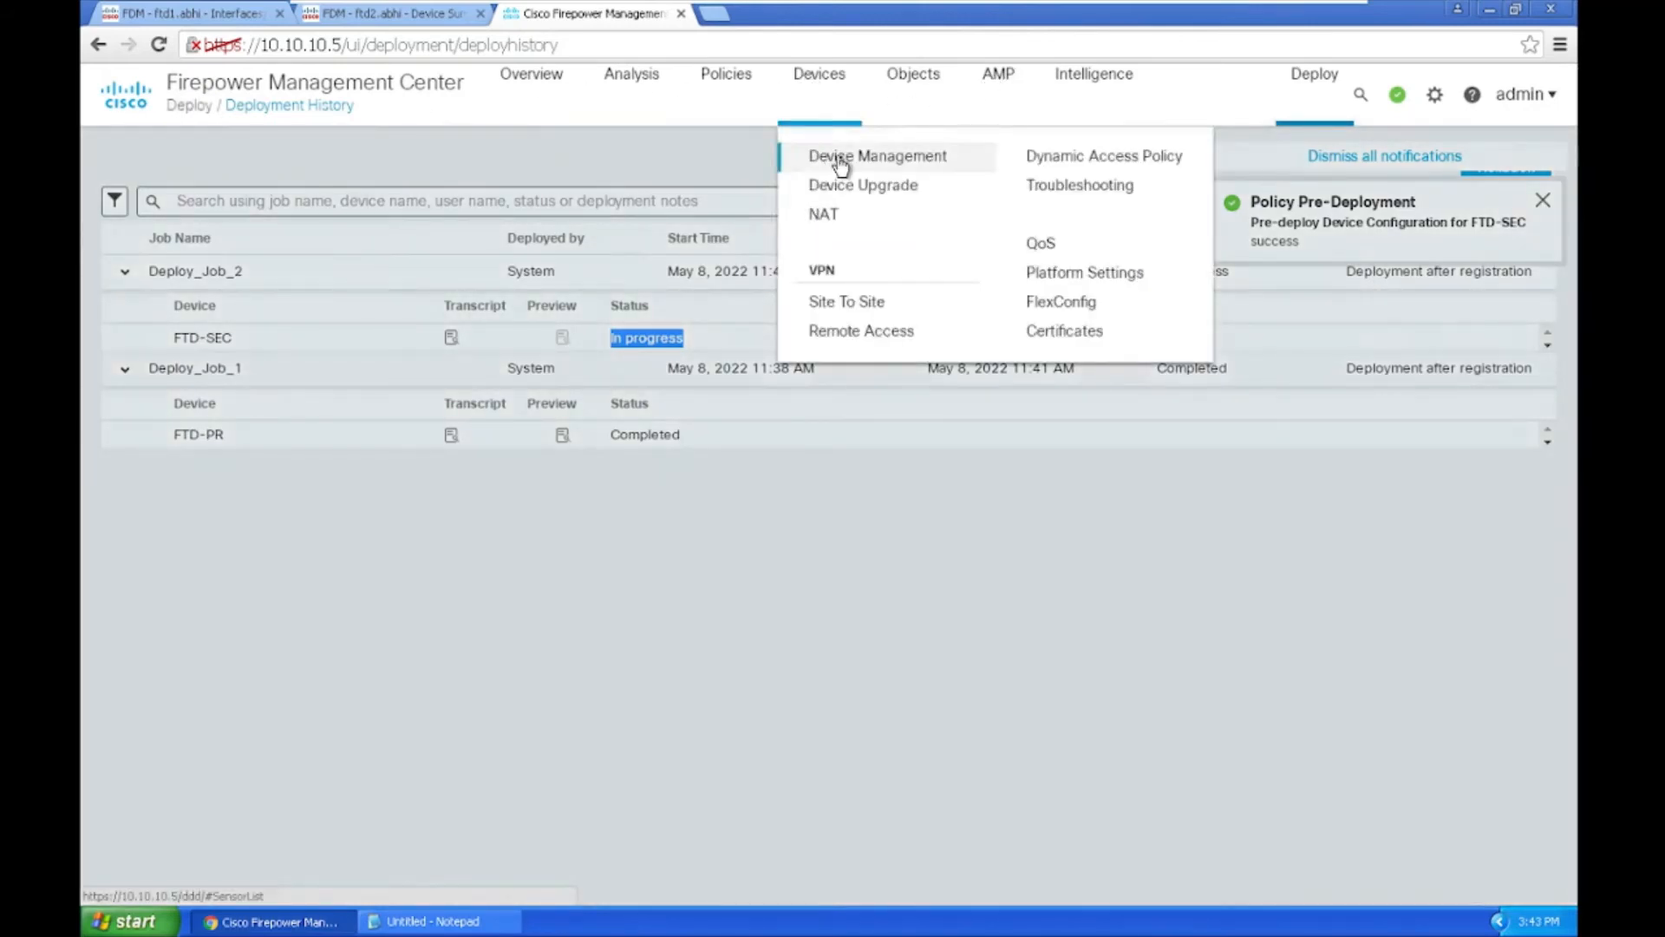
pyautogui.click(838, 163)
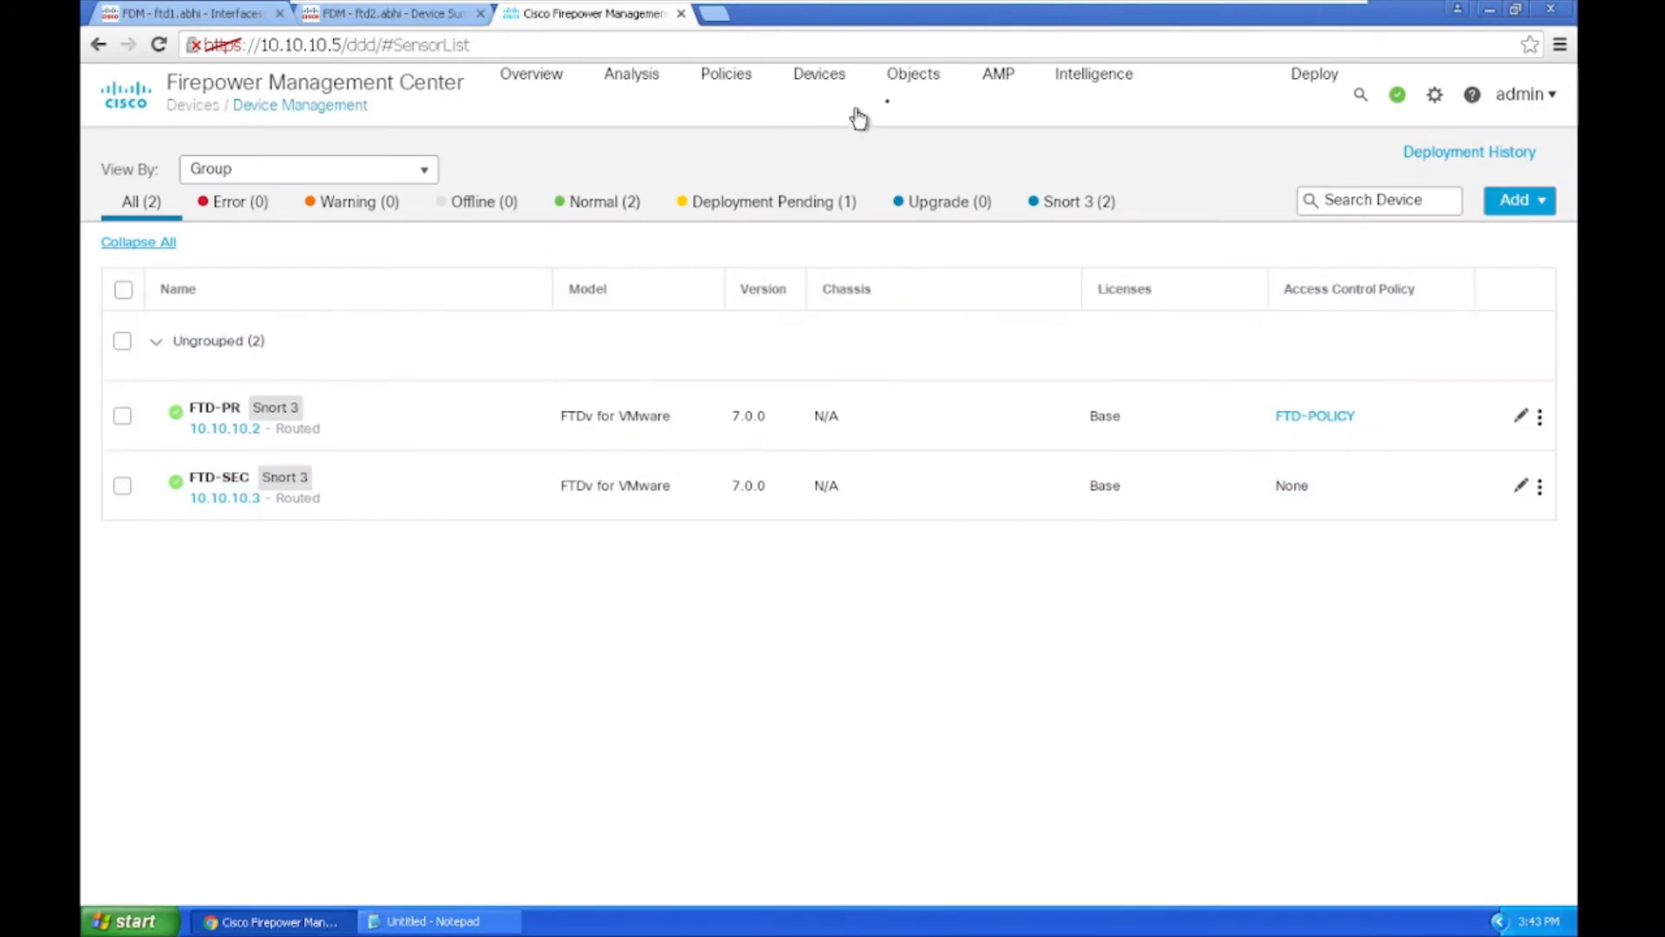
pyautogui.click(1516, 199)
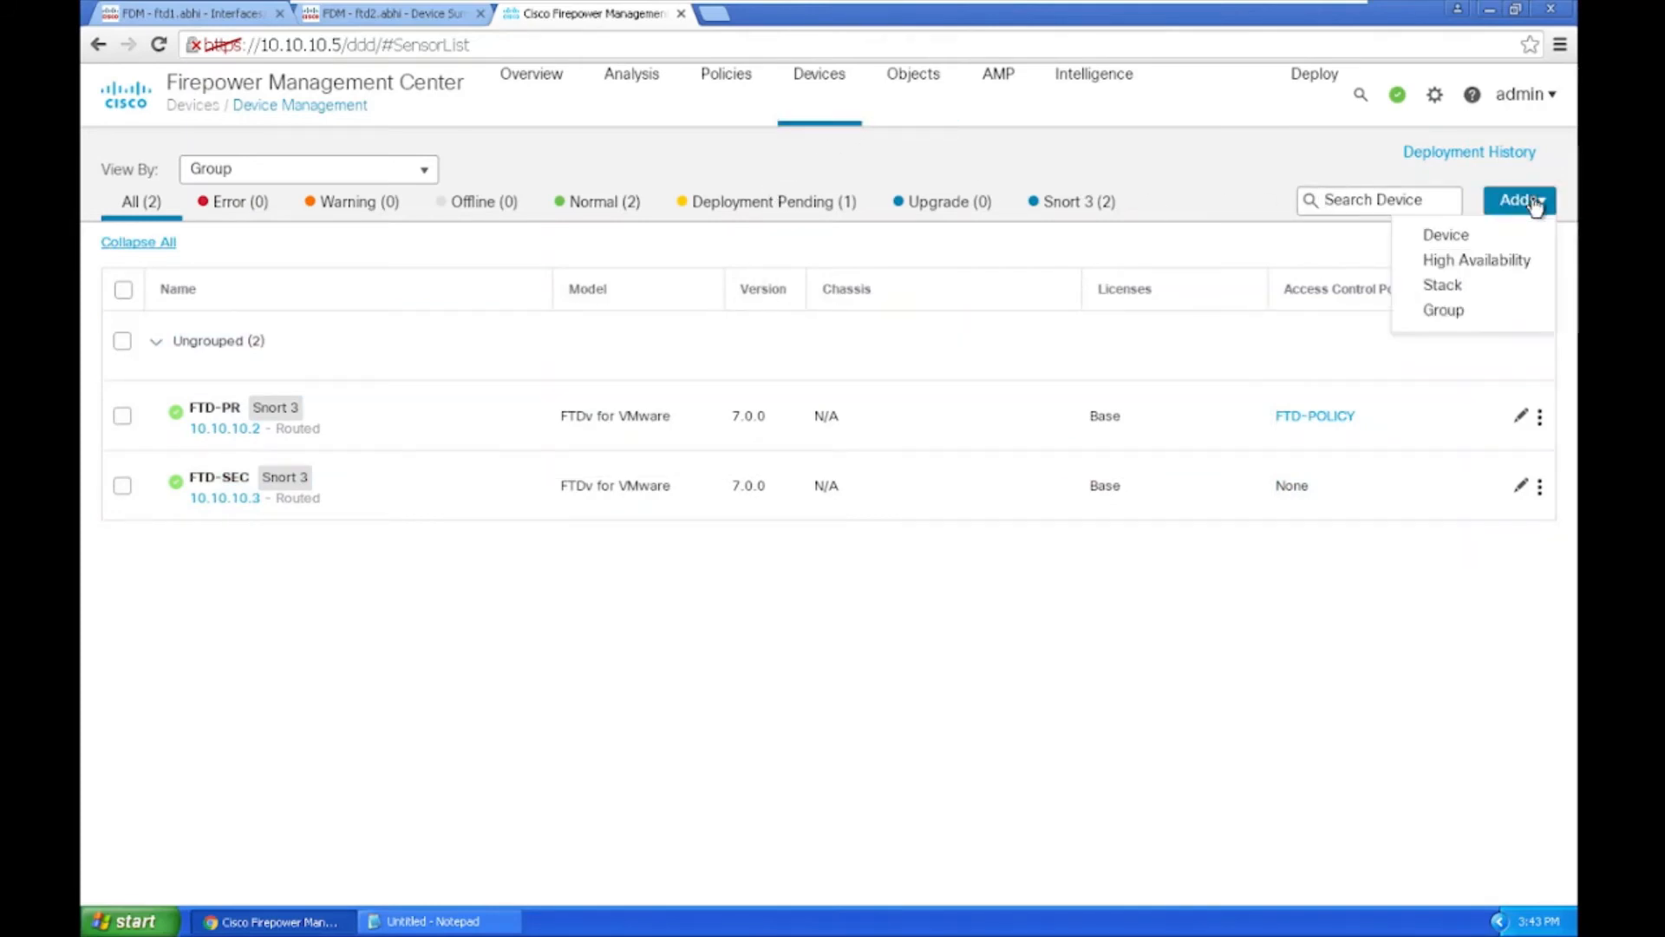
# Step: Add a device group named FTD-DC with FTD-PR and FTD-SEC as its devices
pyautogui.click(1460, 312)
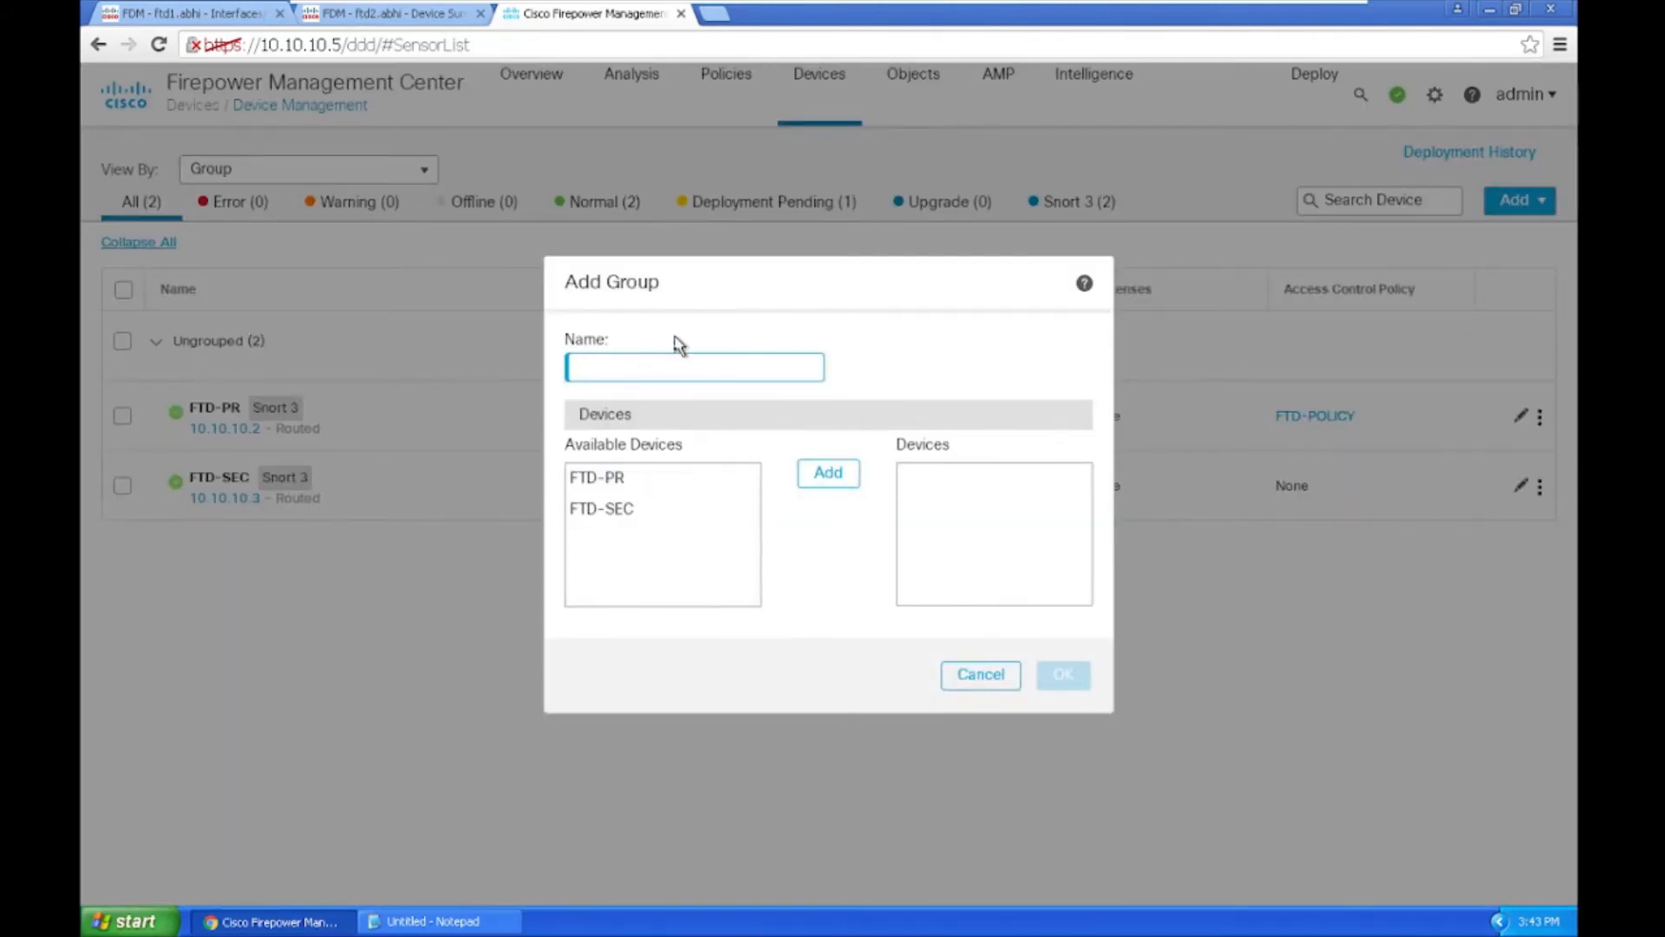
pyautogui.click(654, 371)
pyautogui.write('FTD-DC')
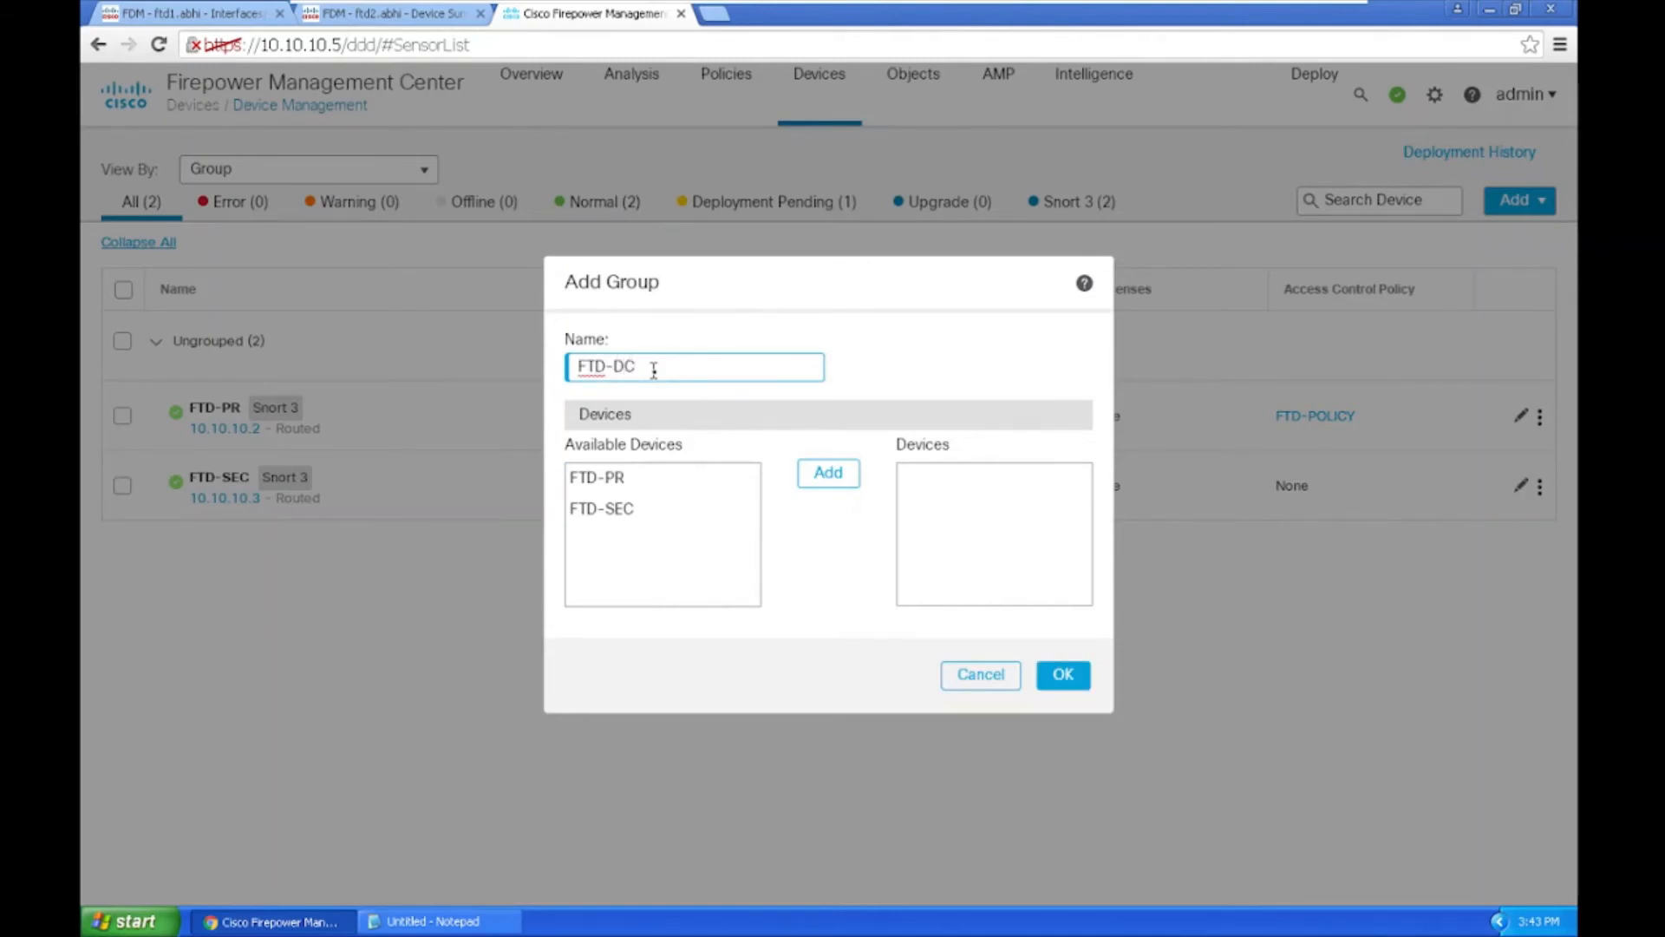
pyautogui.click(596, 486)
pyautogui.click(813, 473)
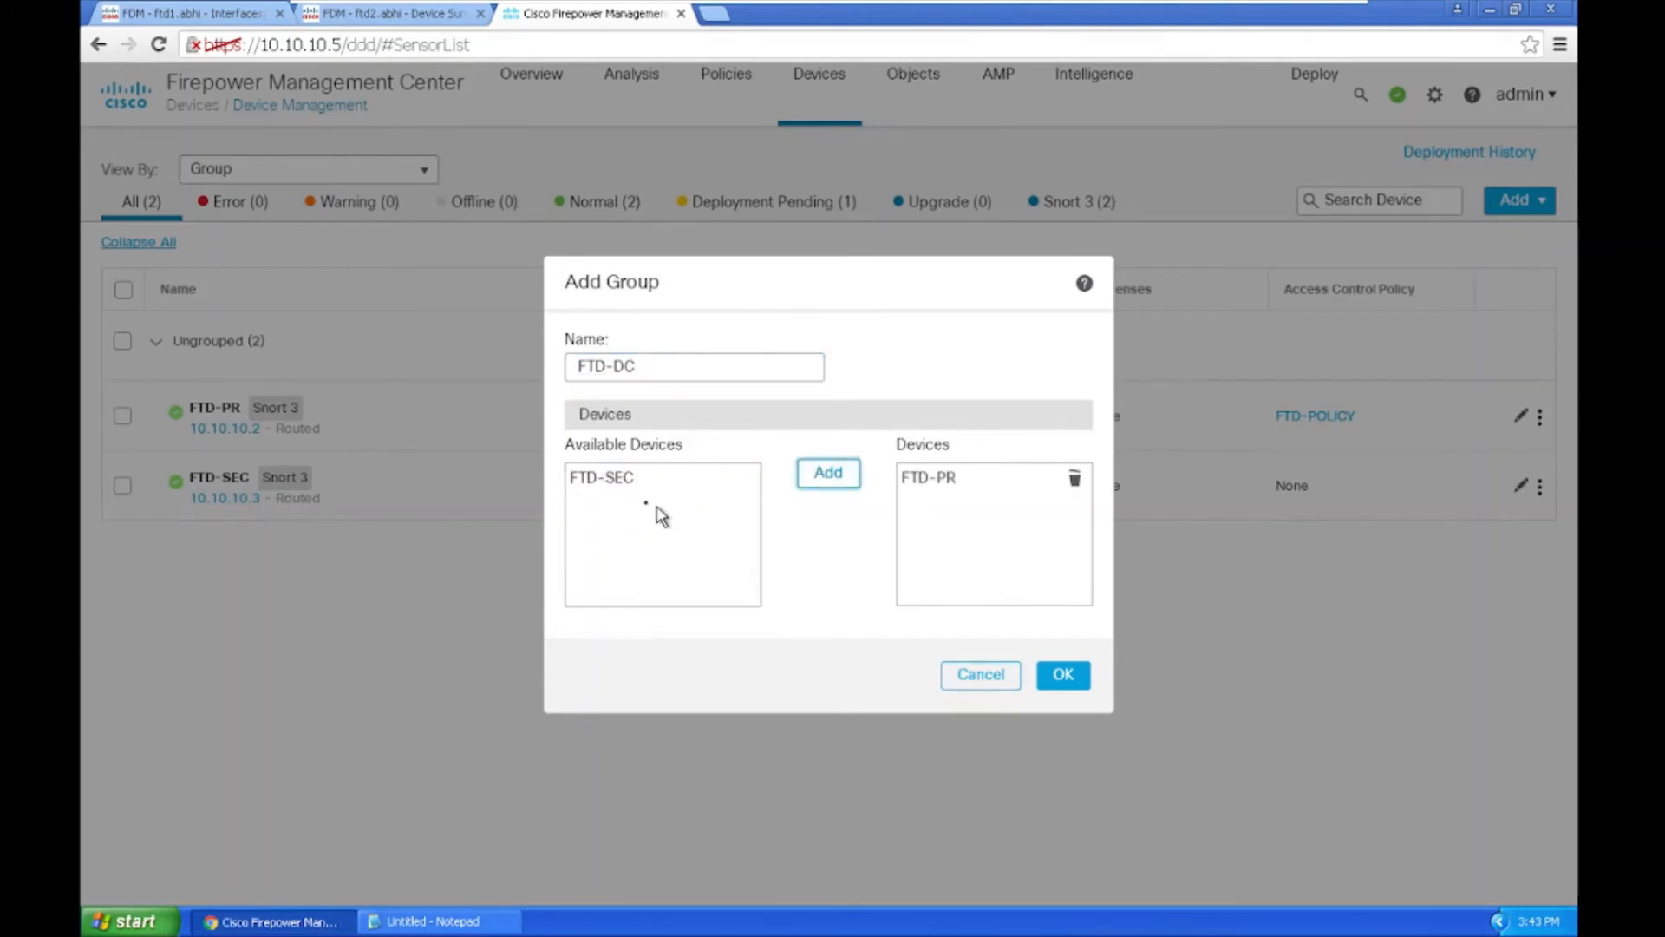
pyautogui.click(598, 485)
pyautogui.click(813, 470)
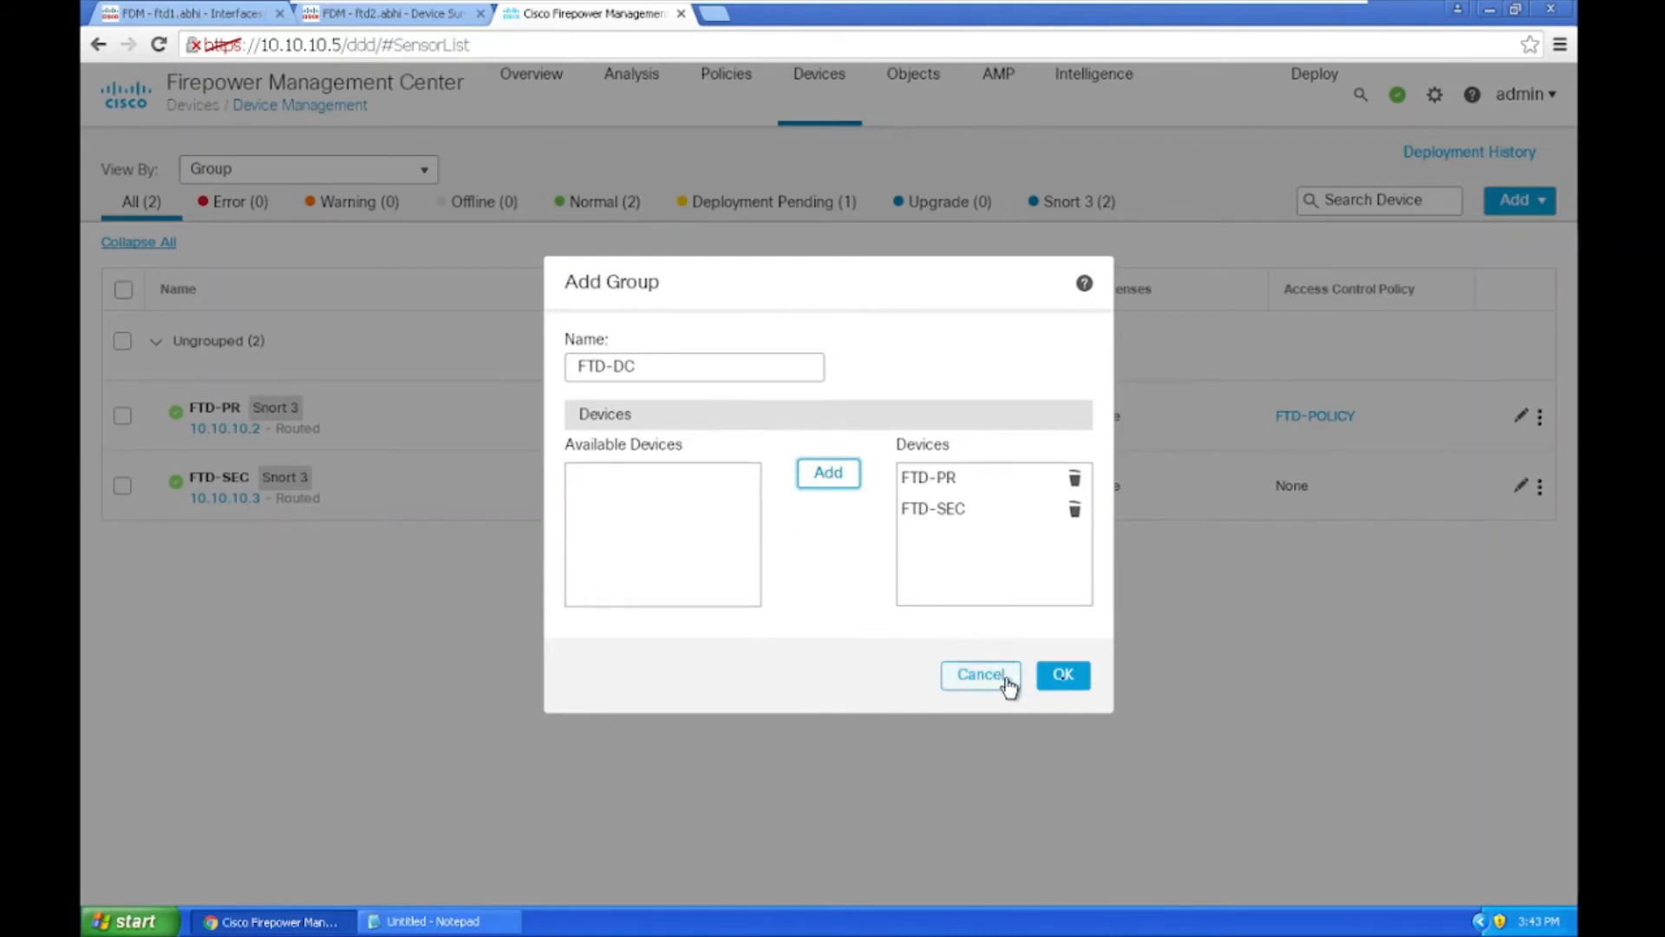
pyautogui.click(1065, 676)
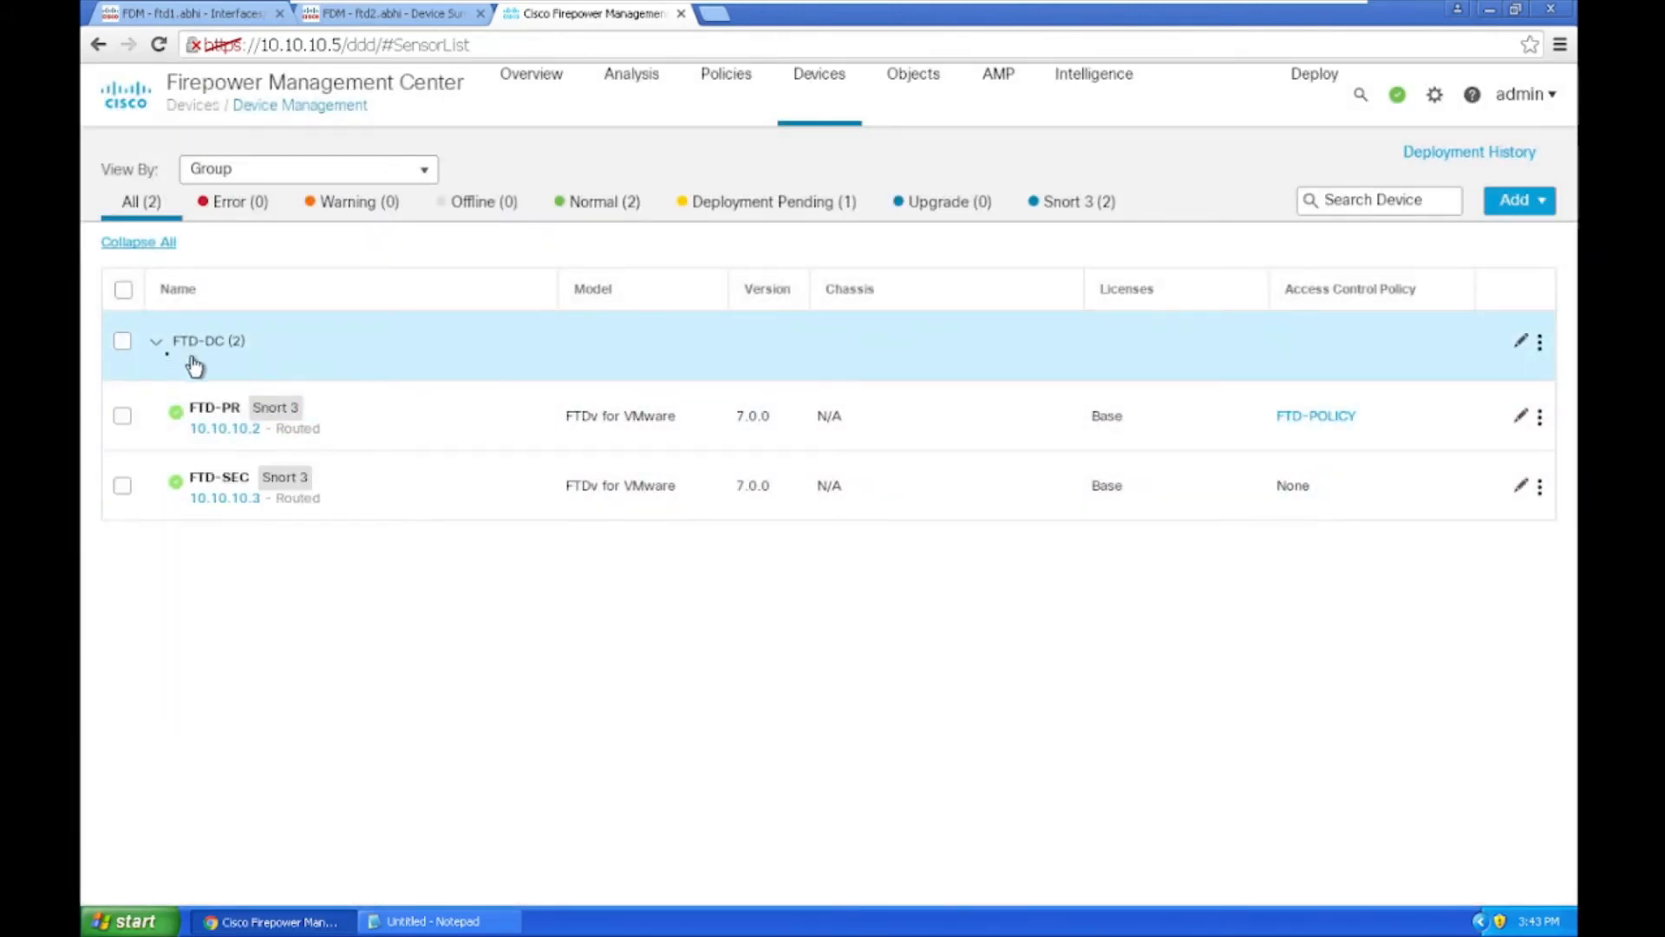
# Step: Collapse and re-expand FTD-DC, filter to Deployment Pending, then view Deployment History
pyautogui.click(156, 347)
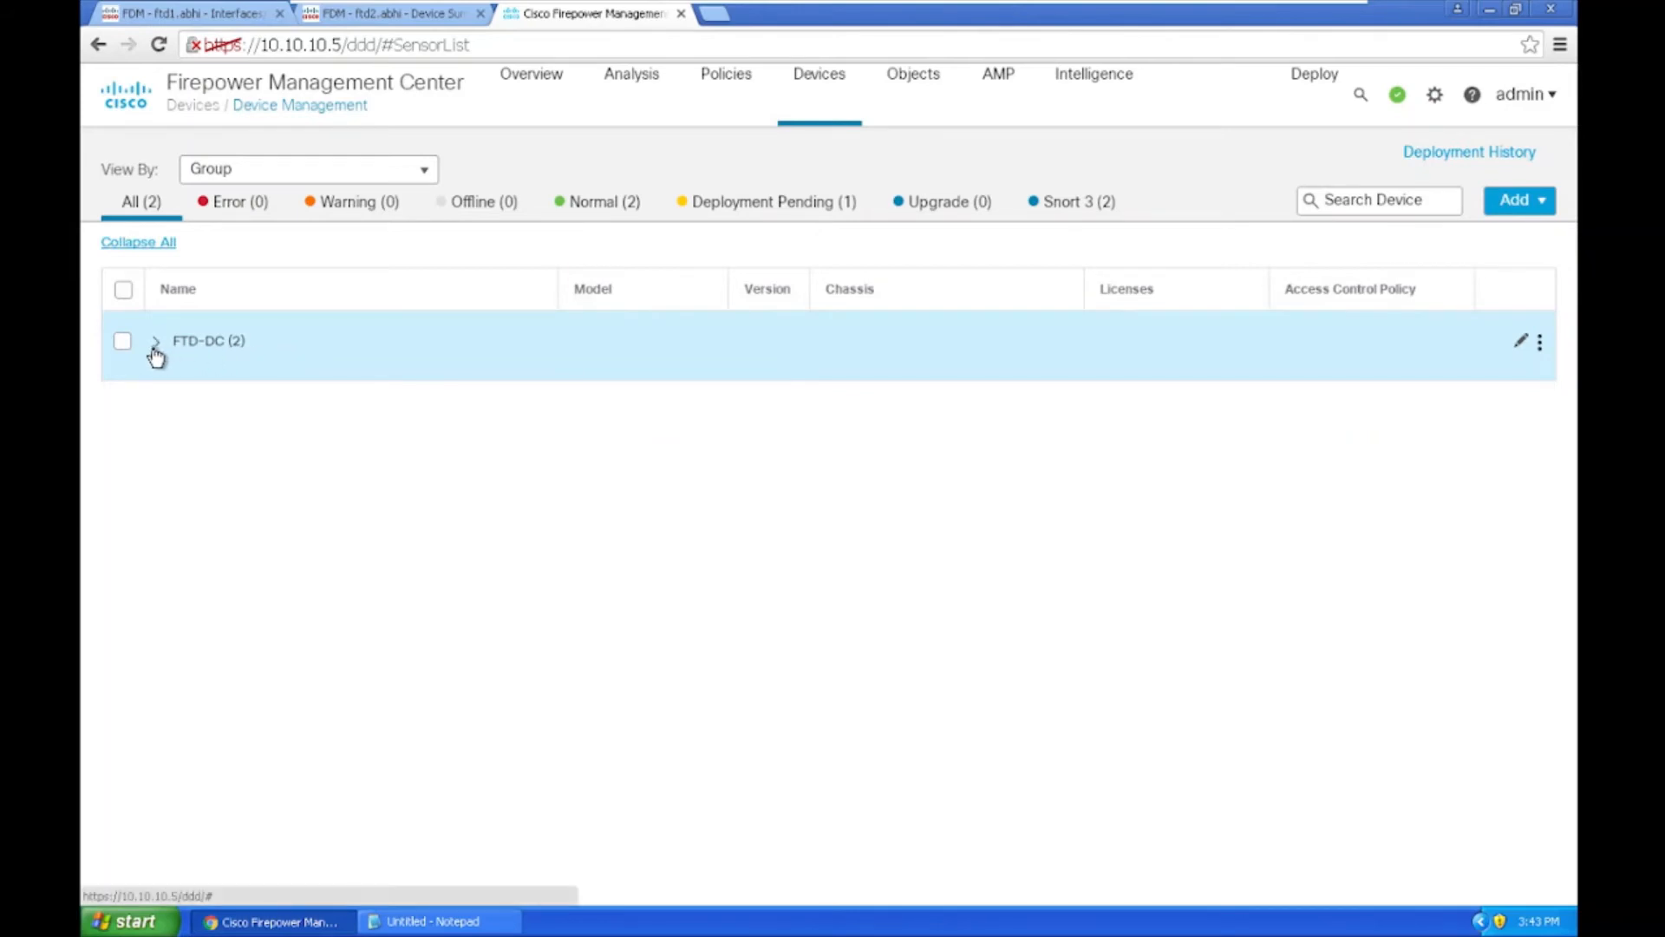
pyautogui.click(155, 347)
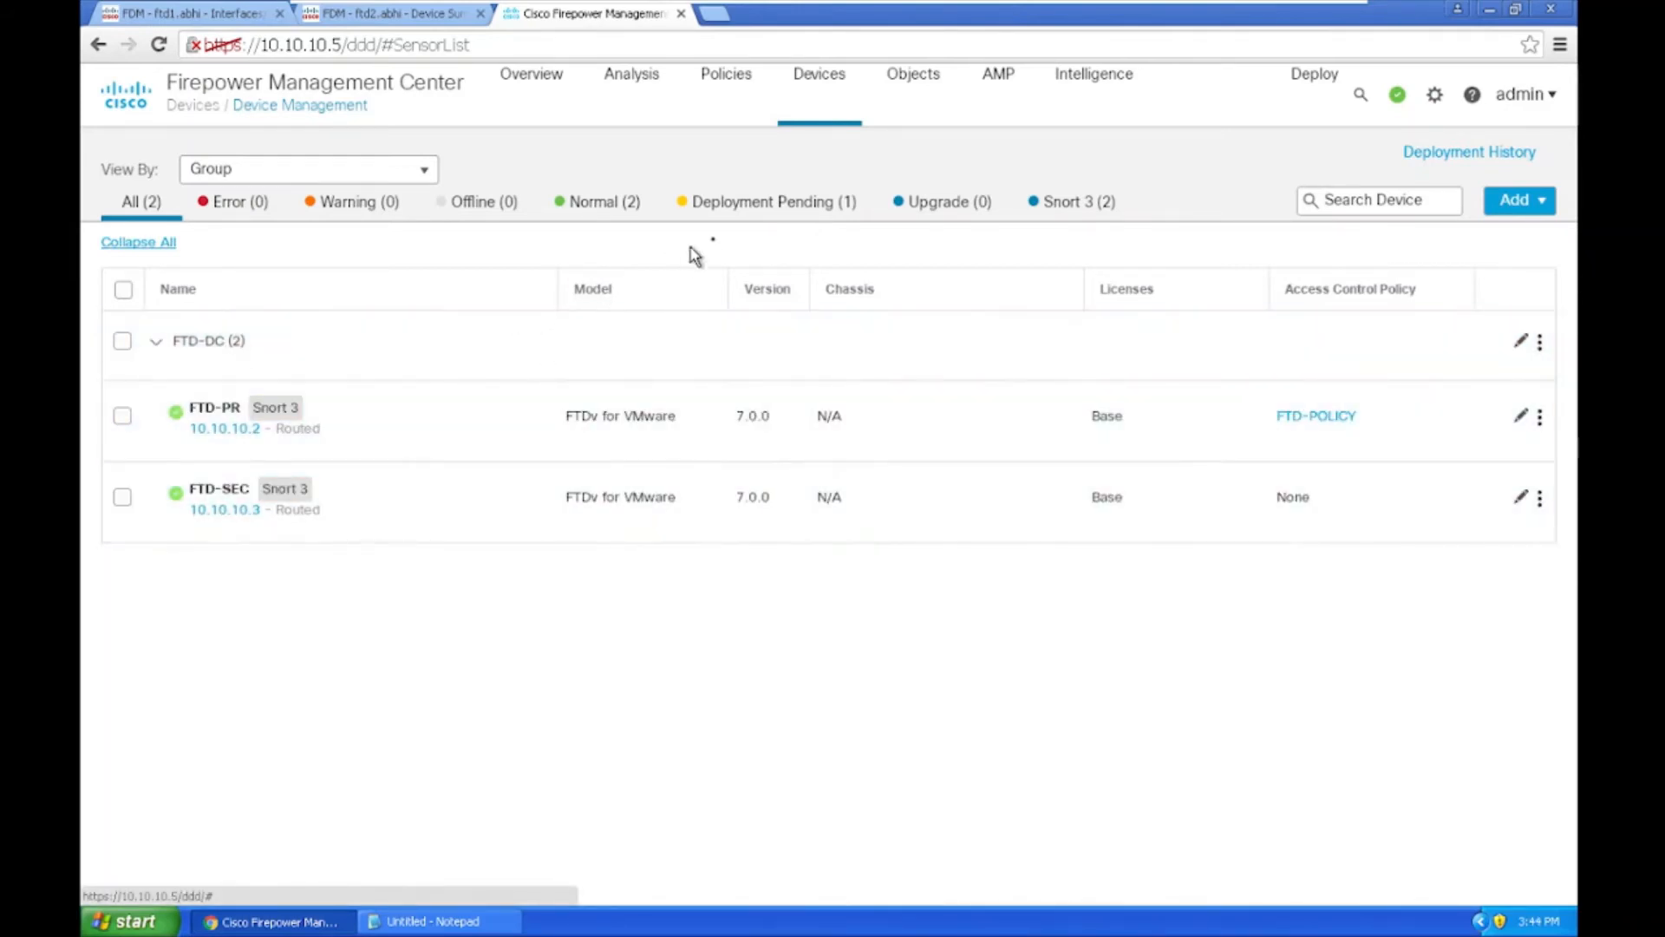
pyautogui.click(795, 213)
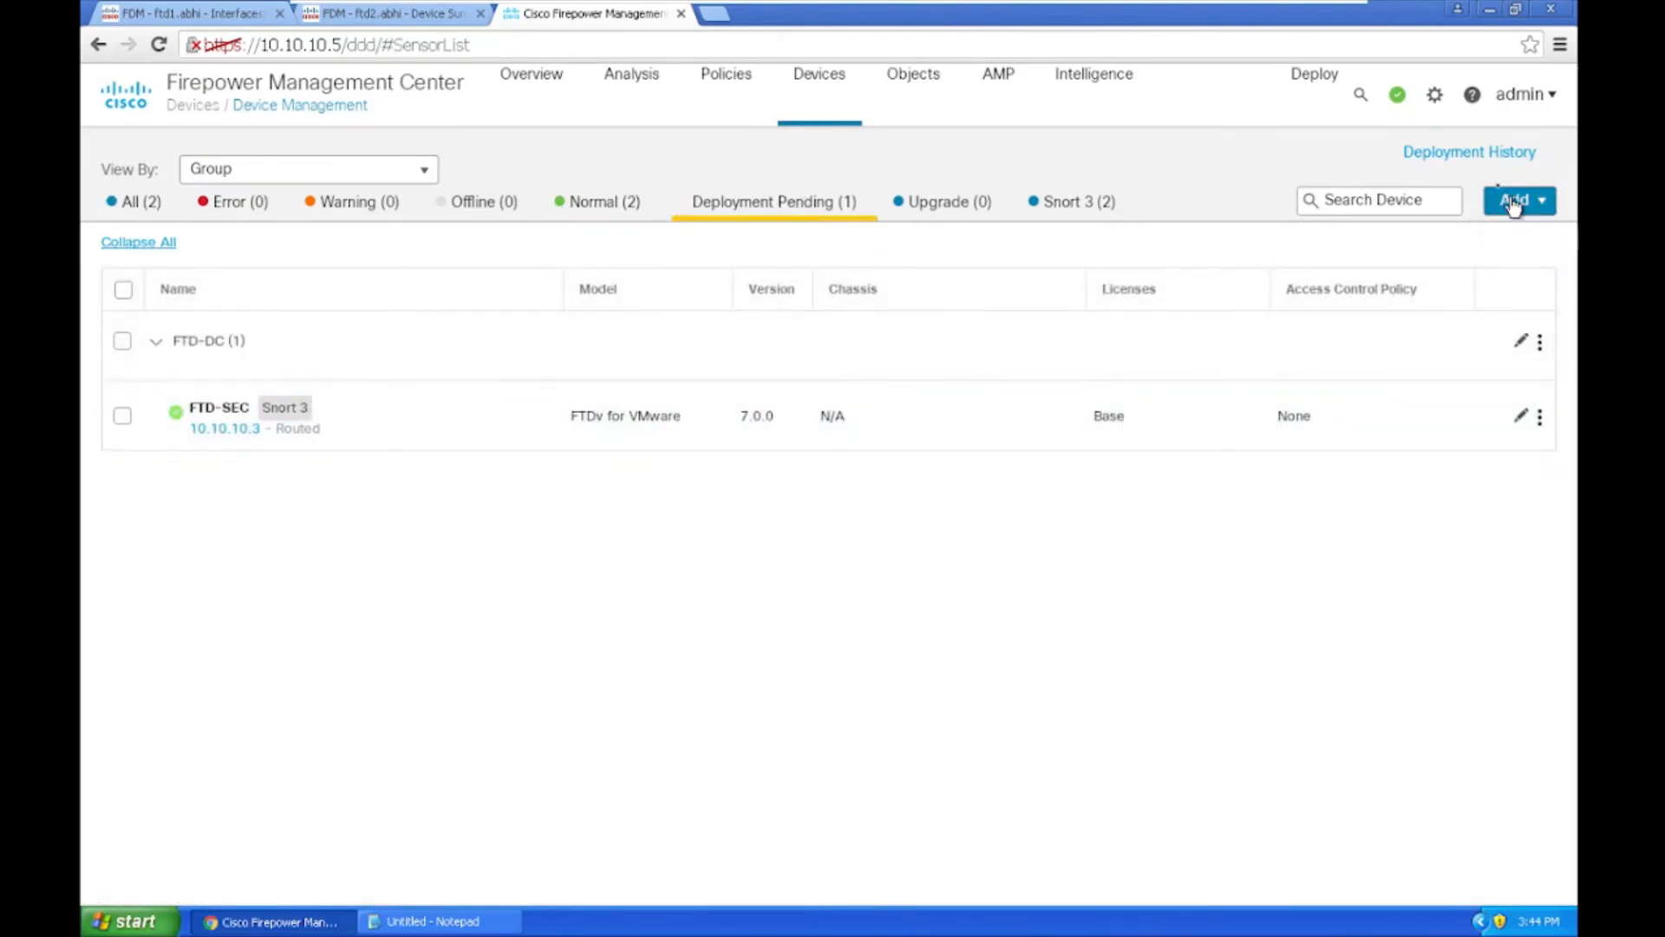
pyautogui.click(1485, 163)
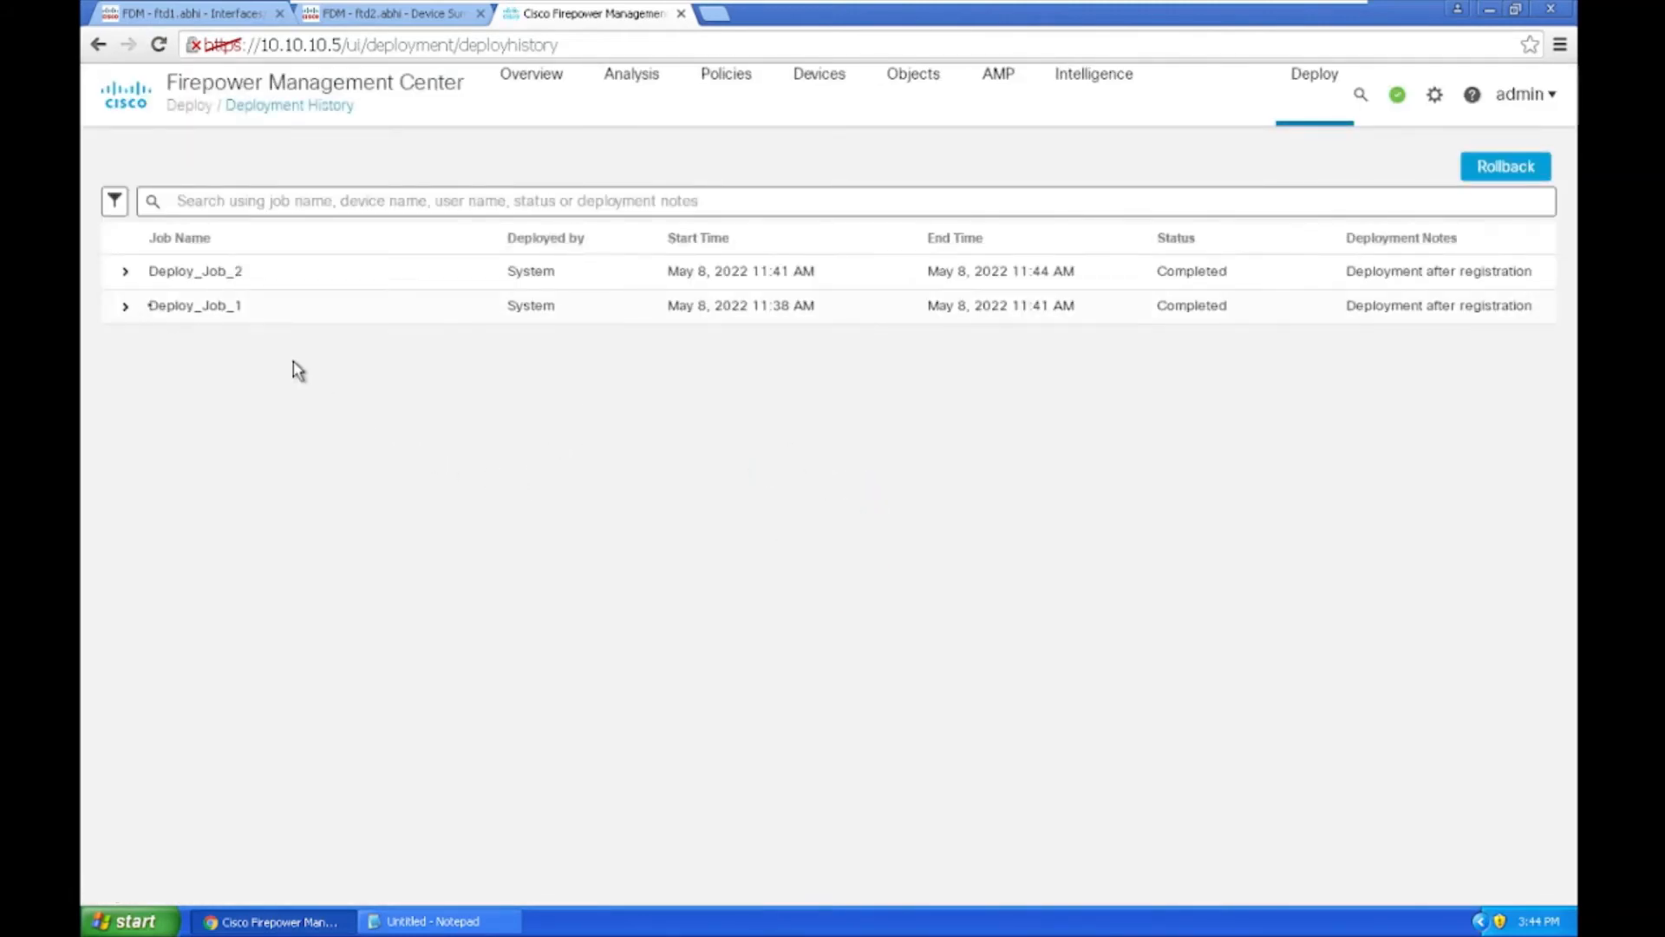
# Step: Expand Deploy_Job_2 and Deploy_Job_1 to confirm completion, then return to Device Management
pyautogui.click(125, 271)
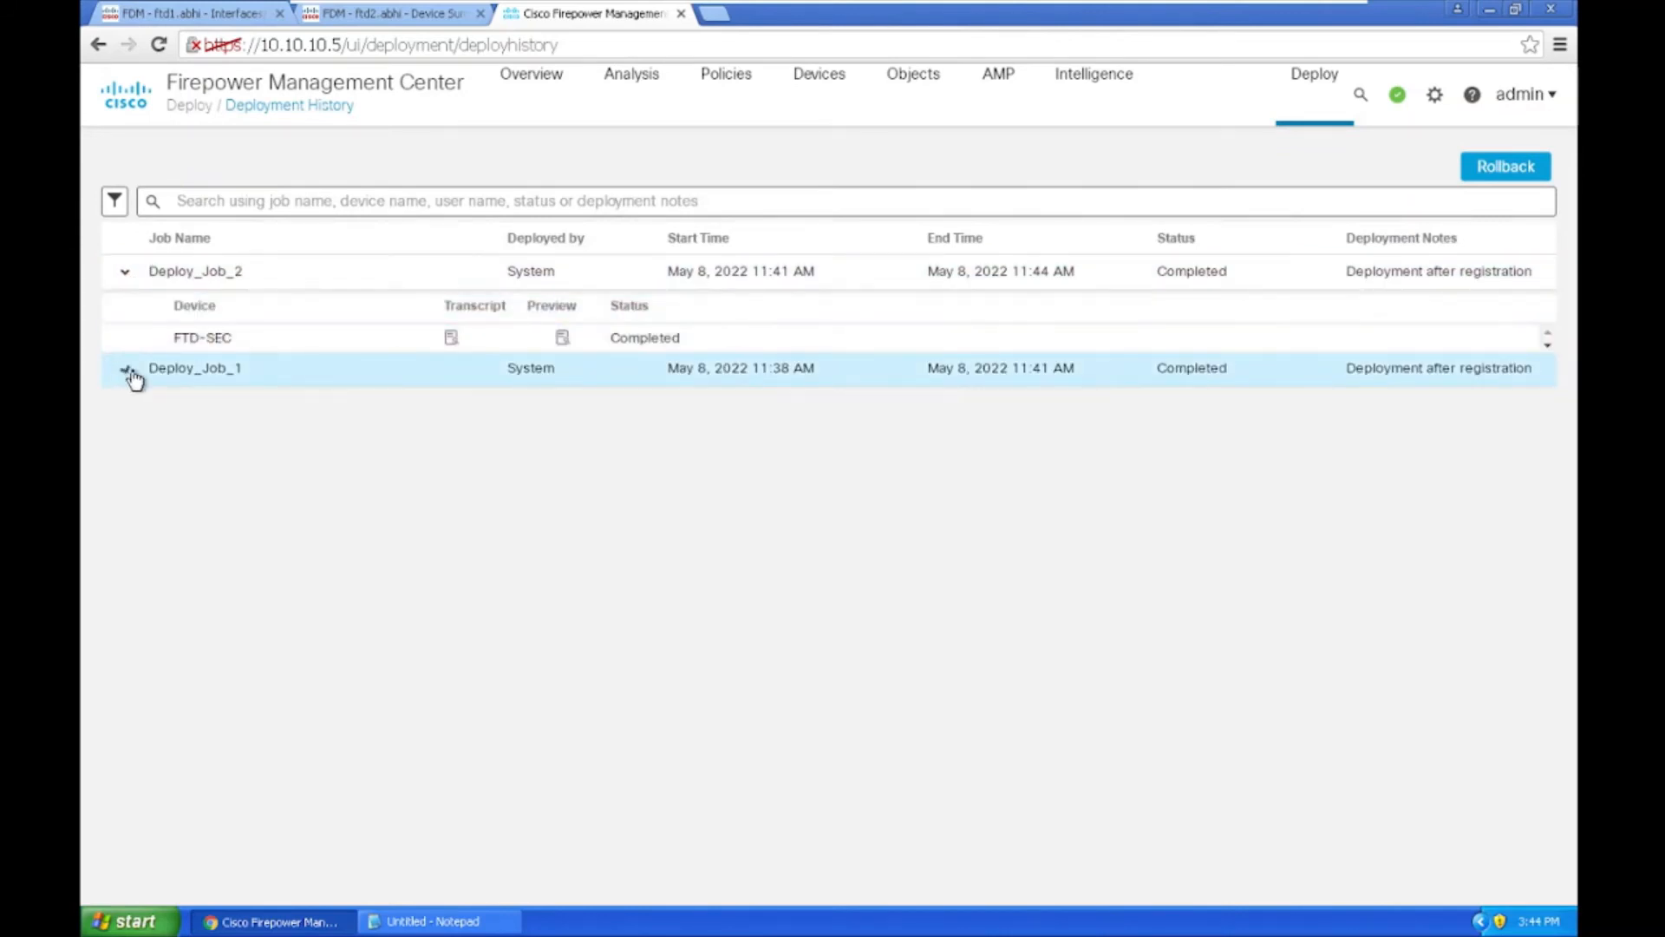
pyautogui.click(128, 371)
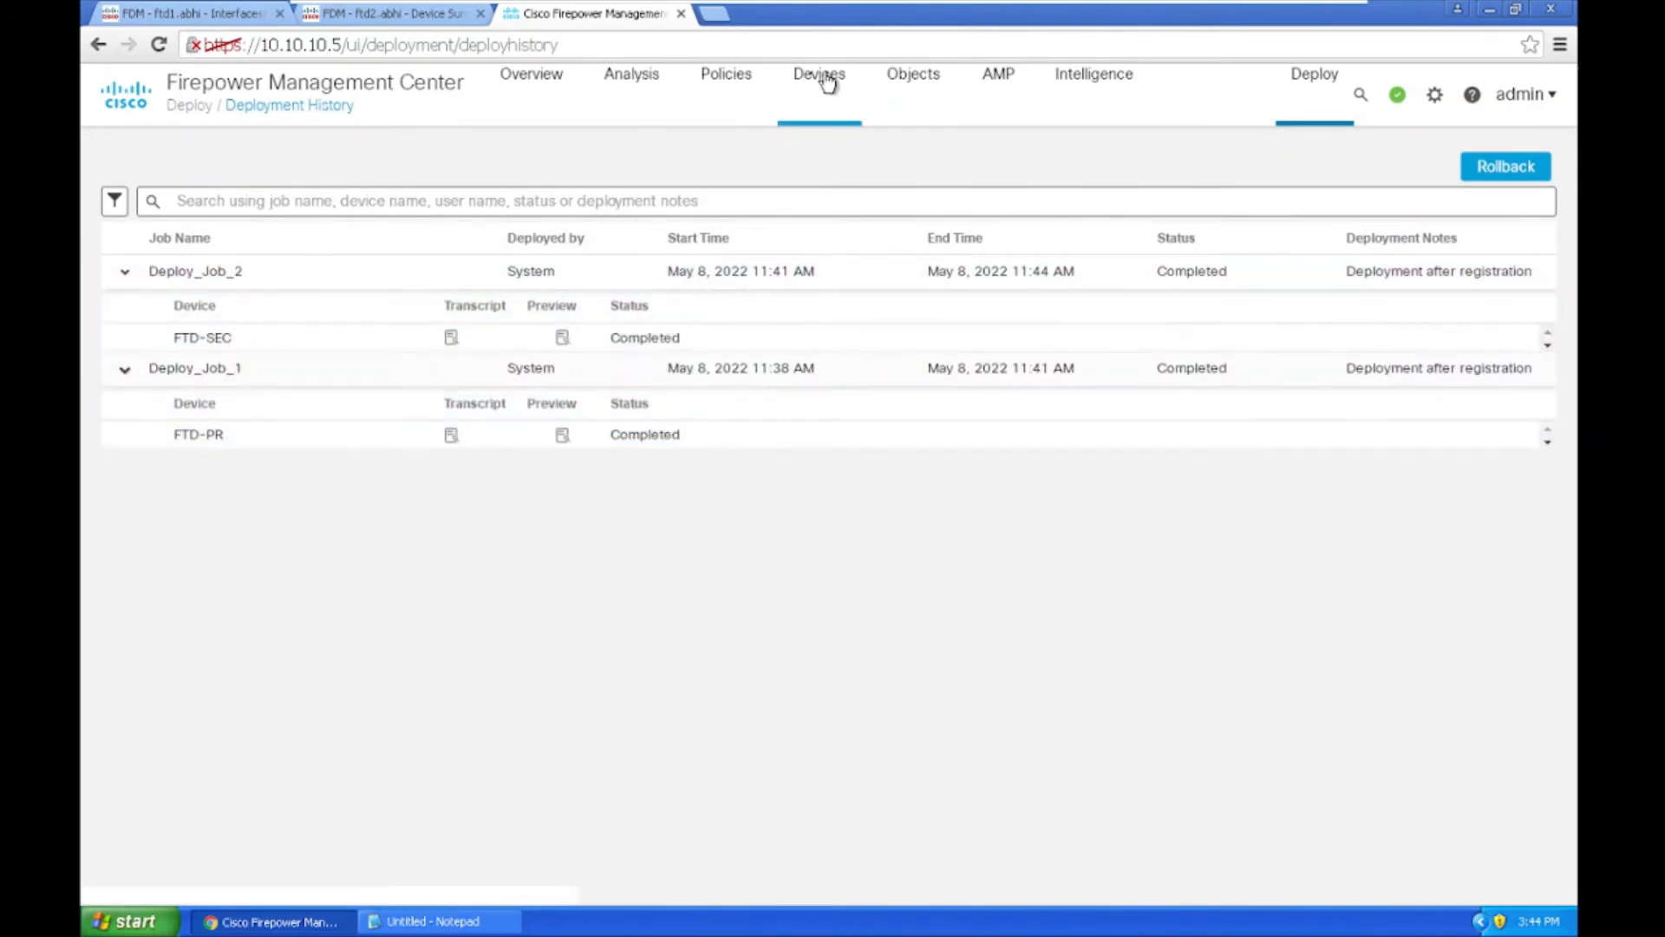
pyautogui.moveTo(826, 82)
pyautogui.click(849, 168)
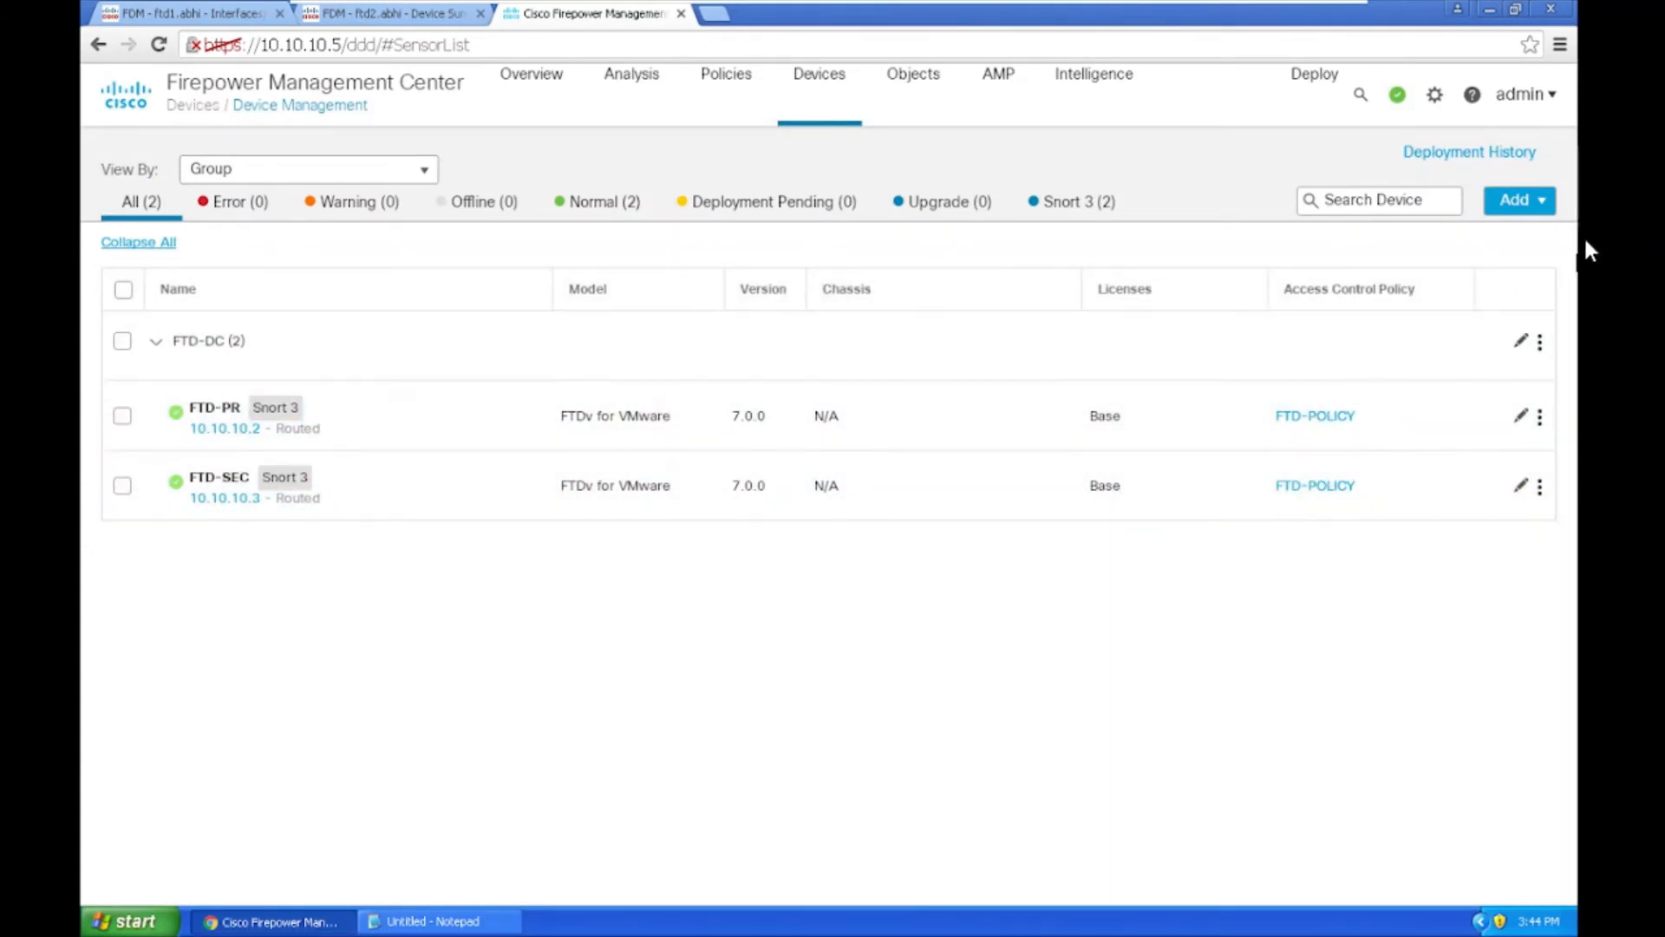
# Step: Define Firepower Threat Defense HA pair HO-HA with FTD-PR primary and FTD-SEC secondary
pyautogui.click(1533, 201)
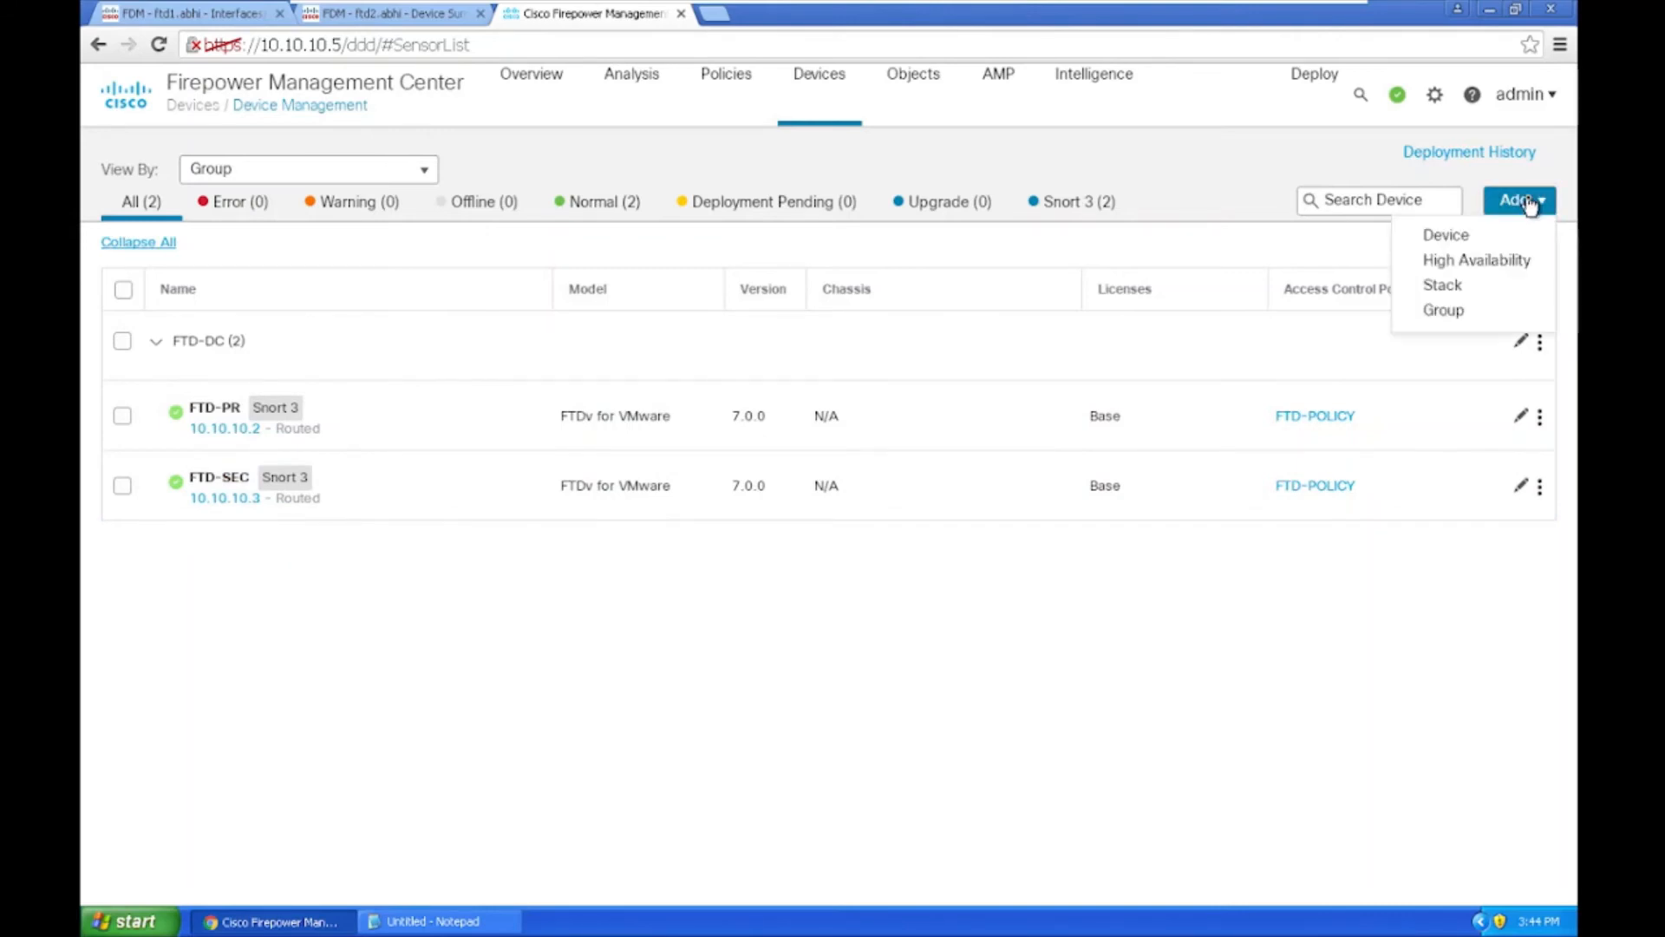
pyautogui.click(1457, 262)
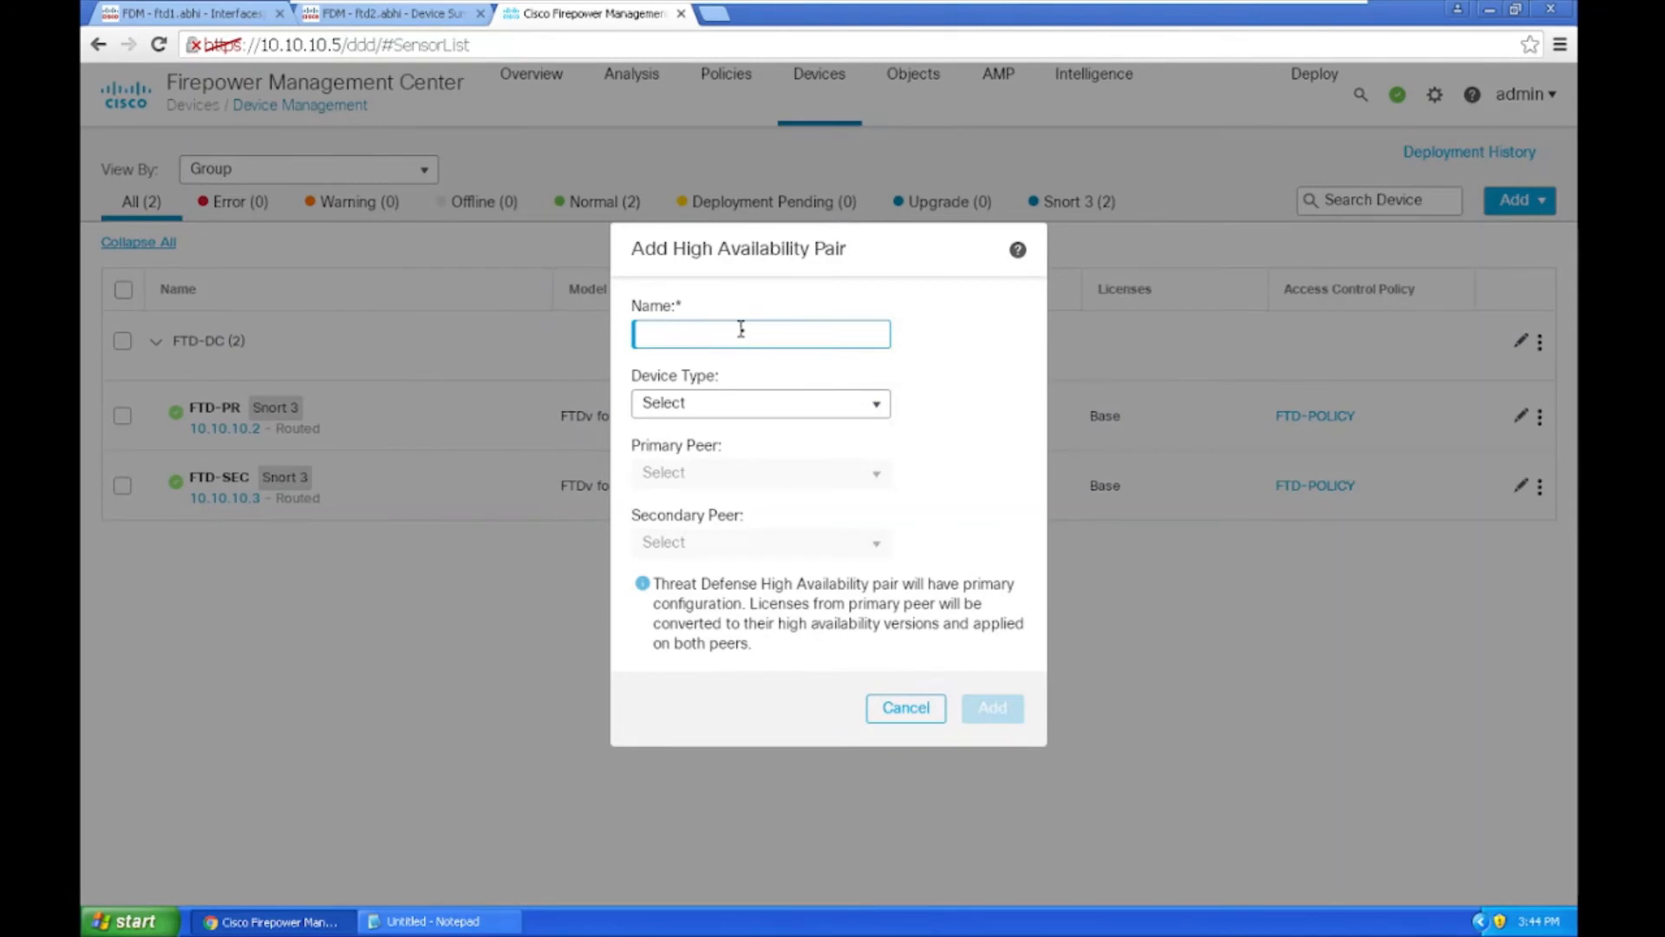
pyautogui.write('HO-HA')
pyautogui.click(778, 411)
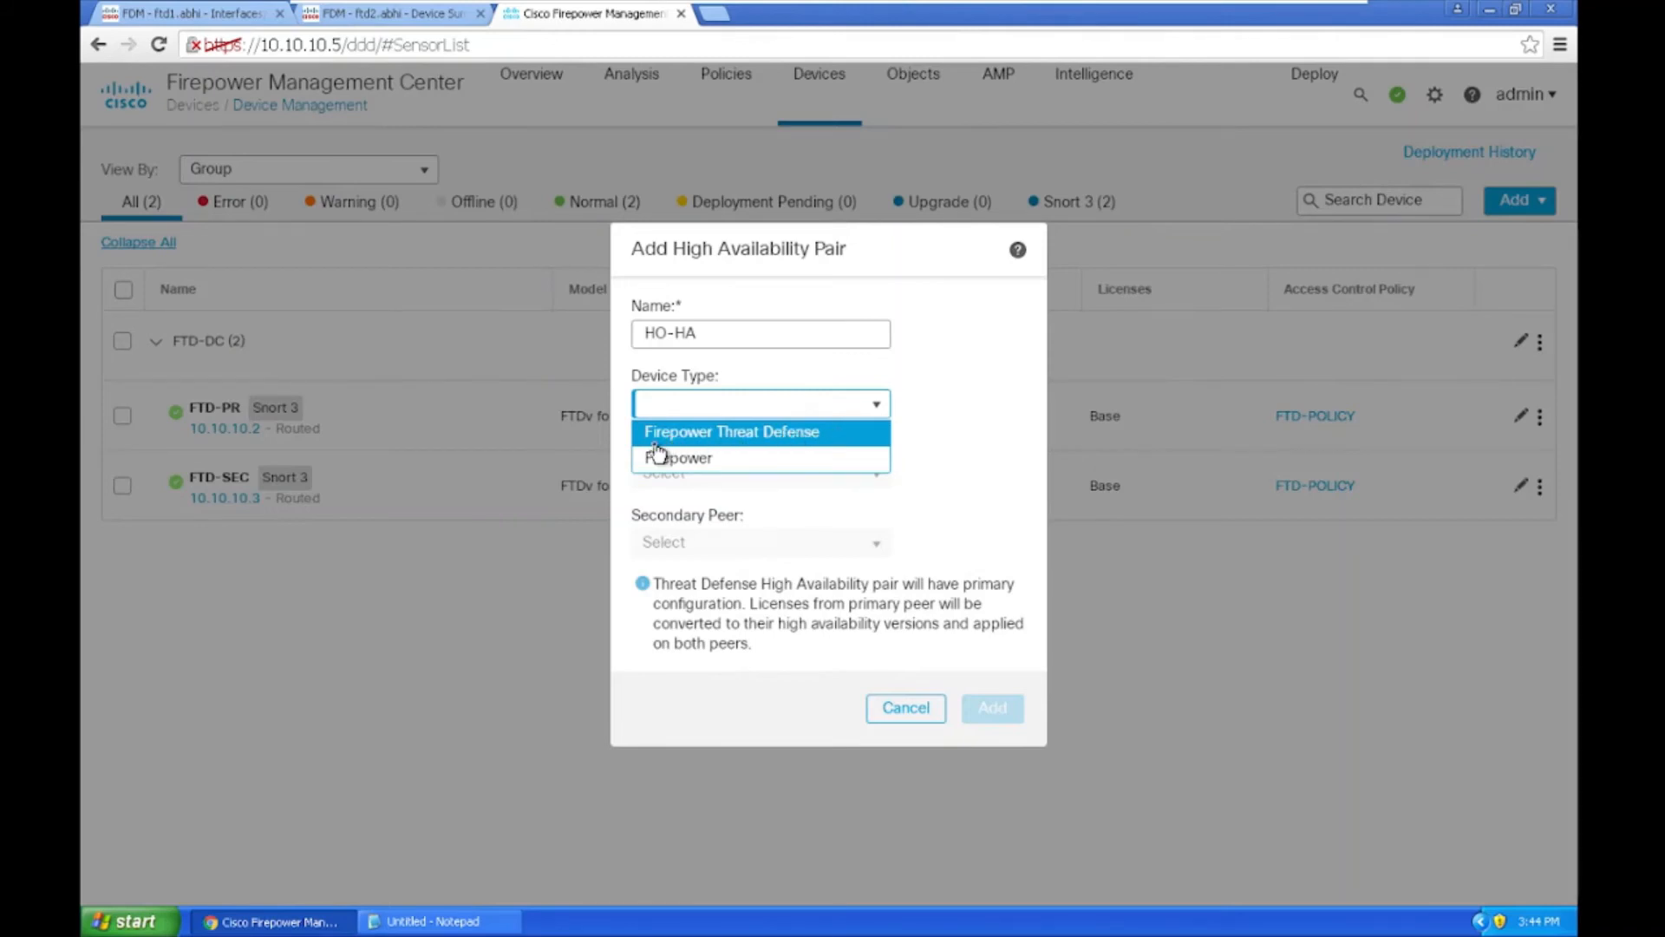
pyautogui.click(748, 438)
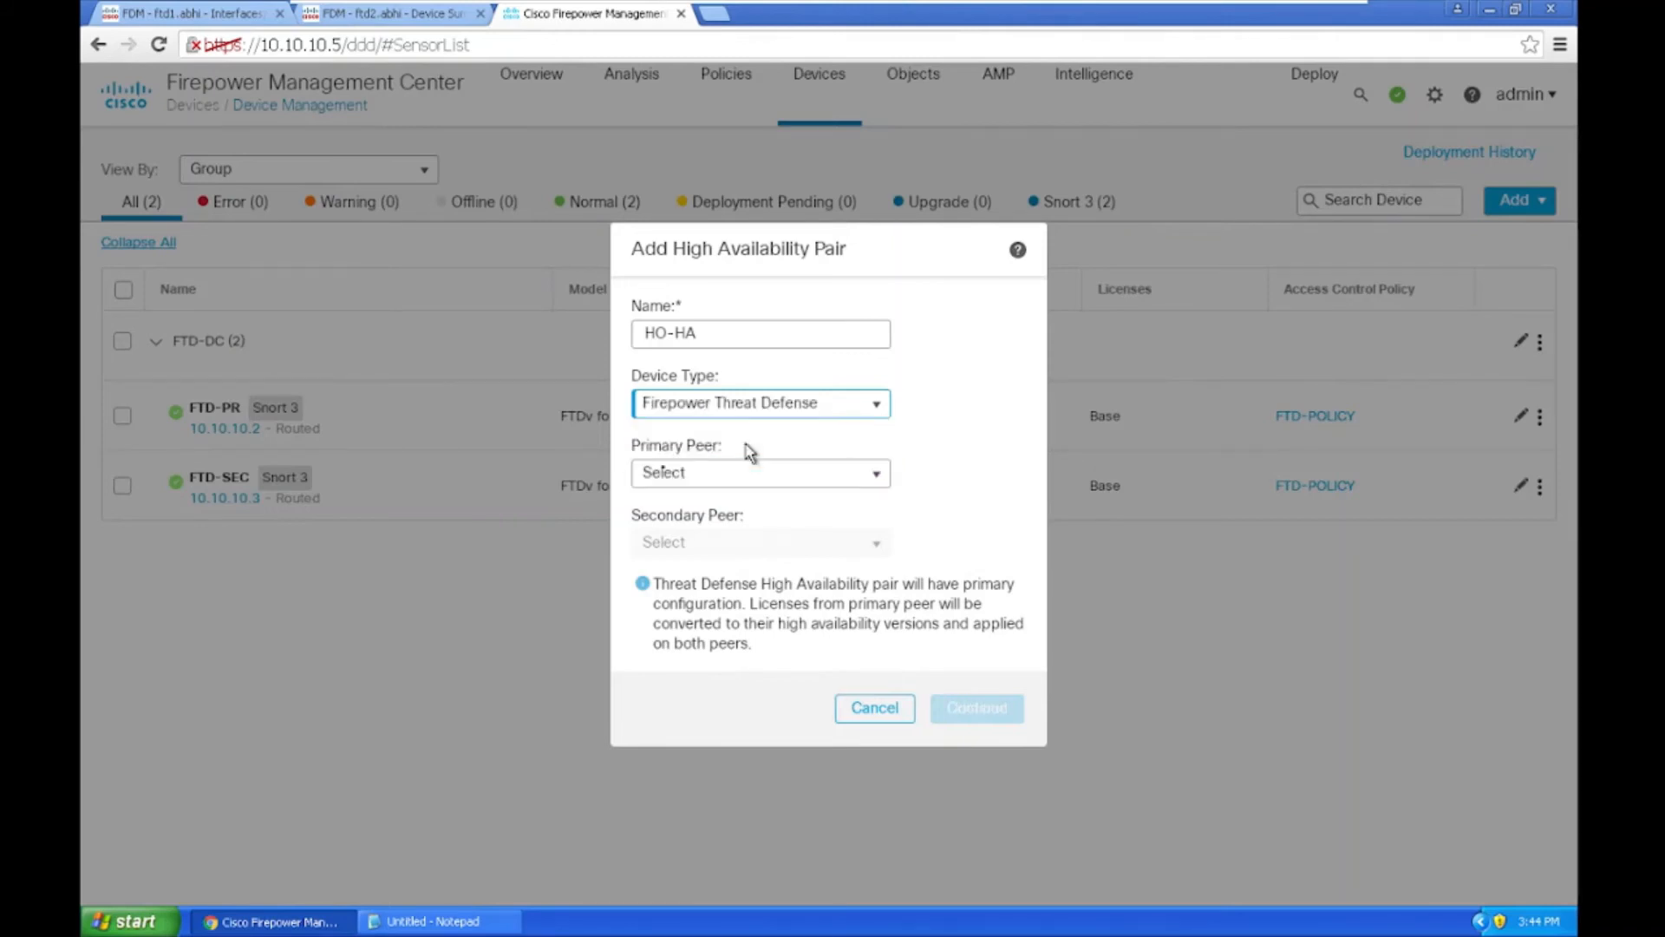
pyautogui.click(724, 477)
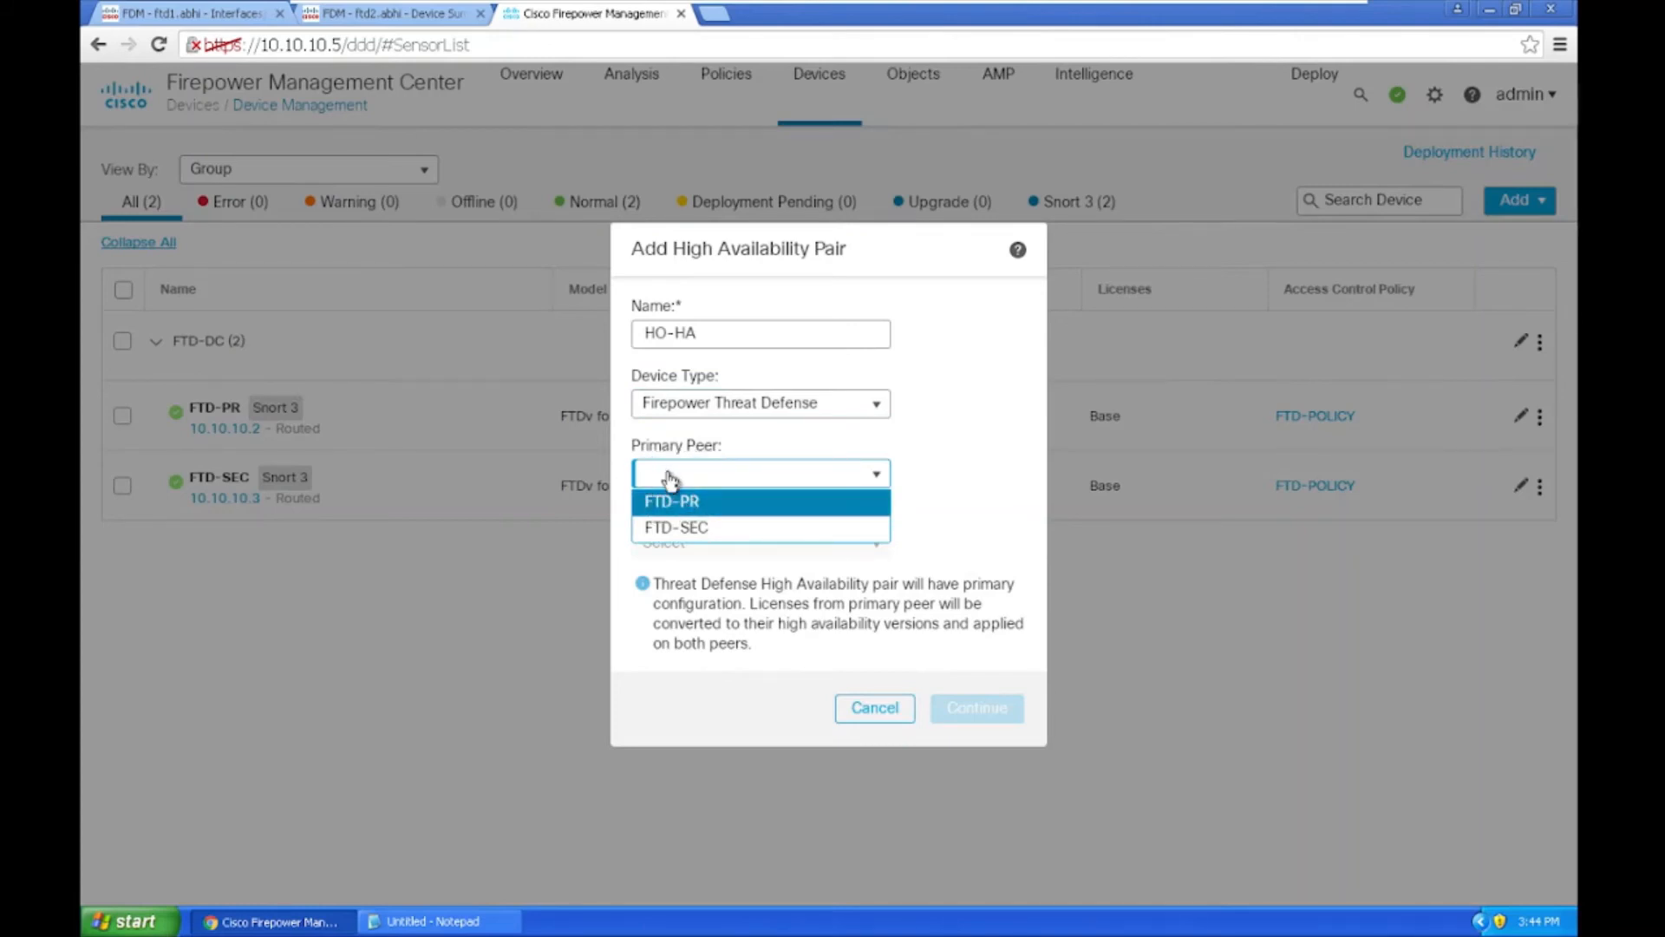
pyautogui.click(665, 503)
pyautogui.click(680, 546)
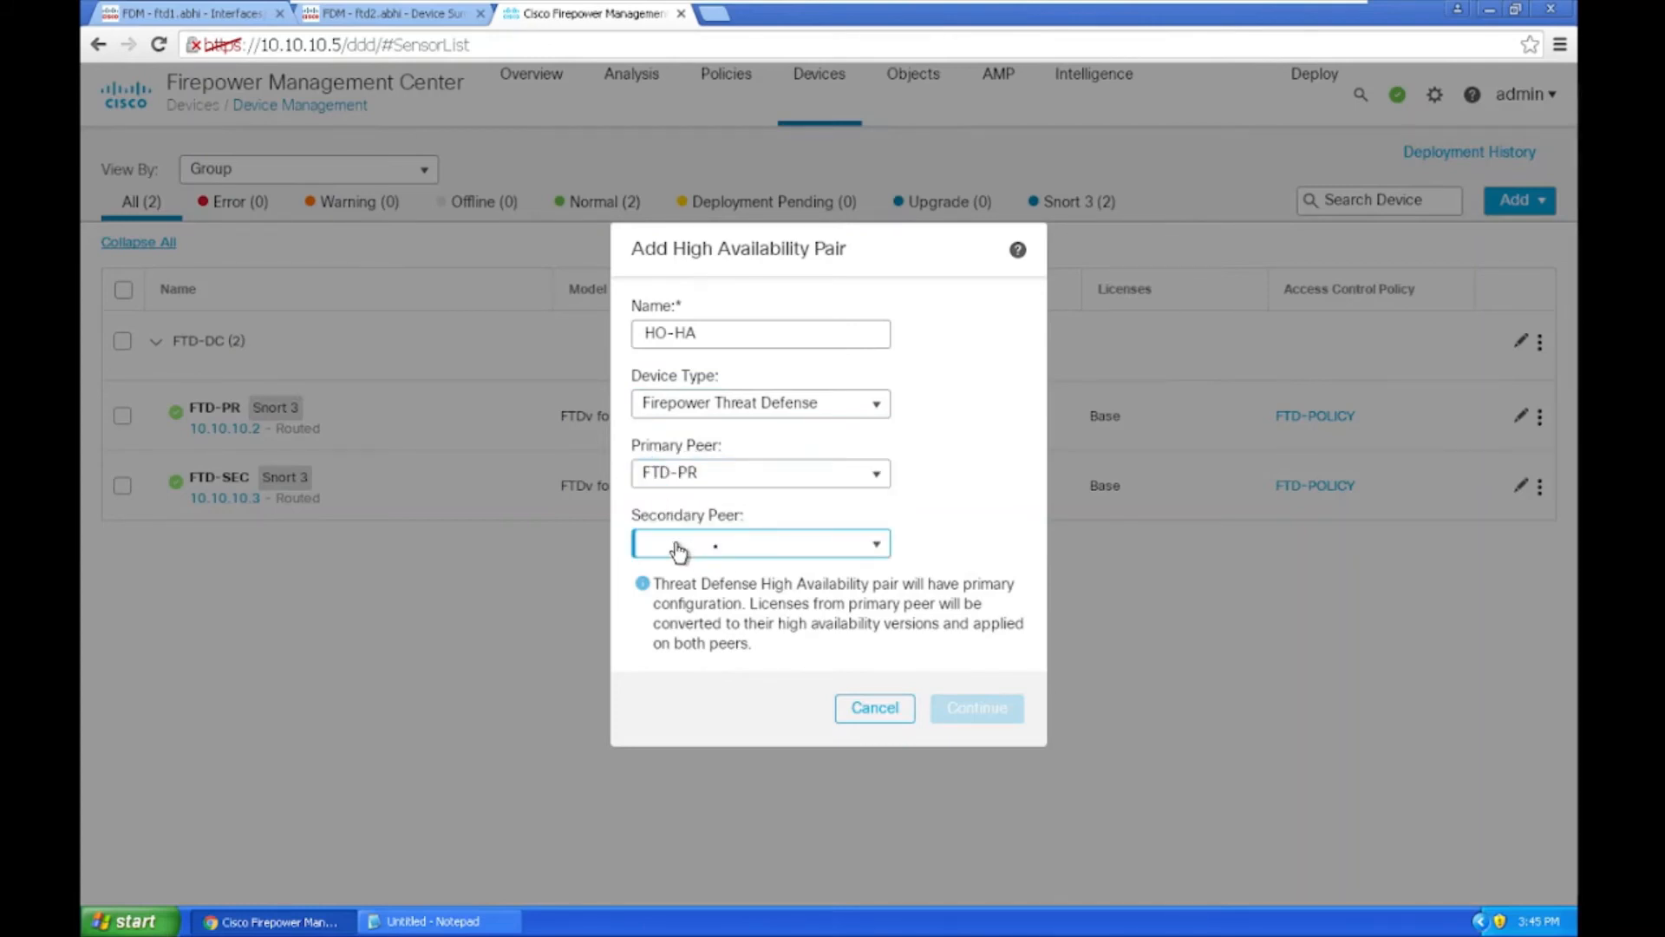
pyautogui.click(660, 573)
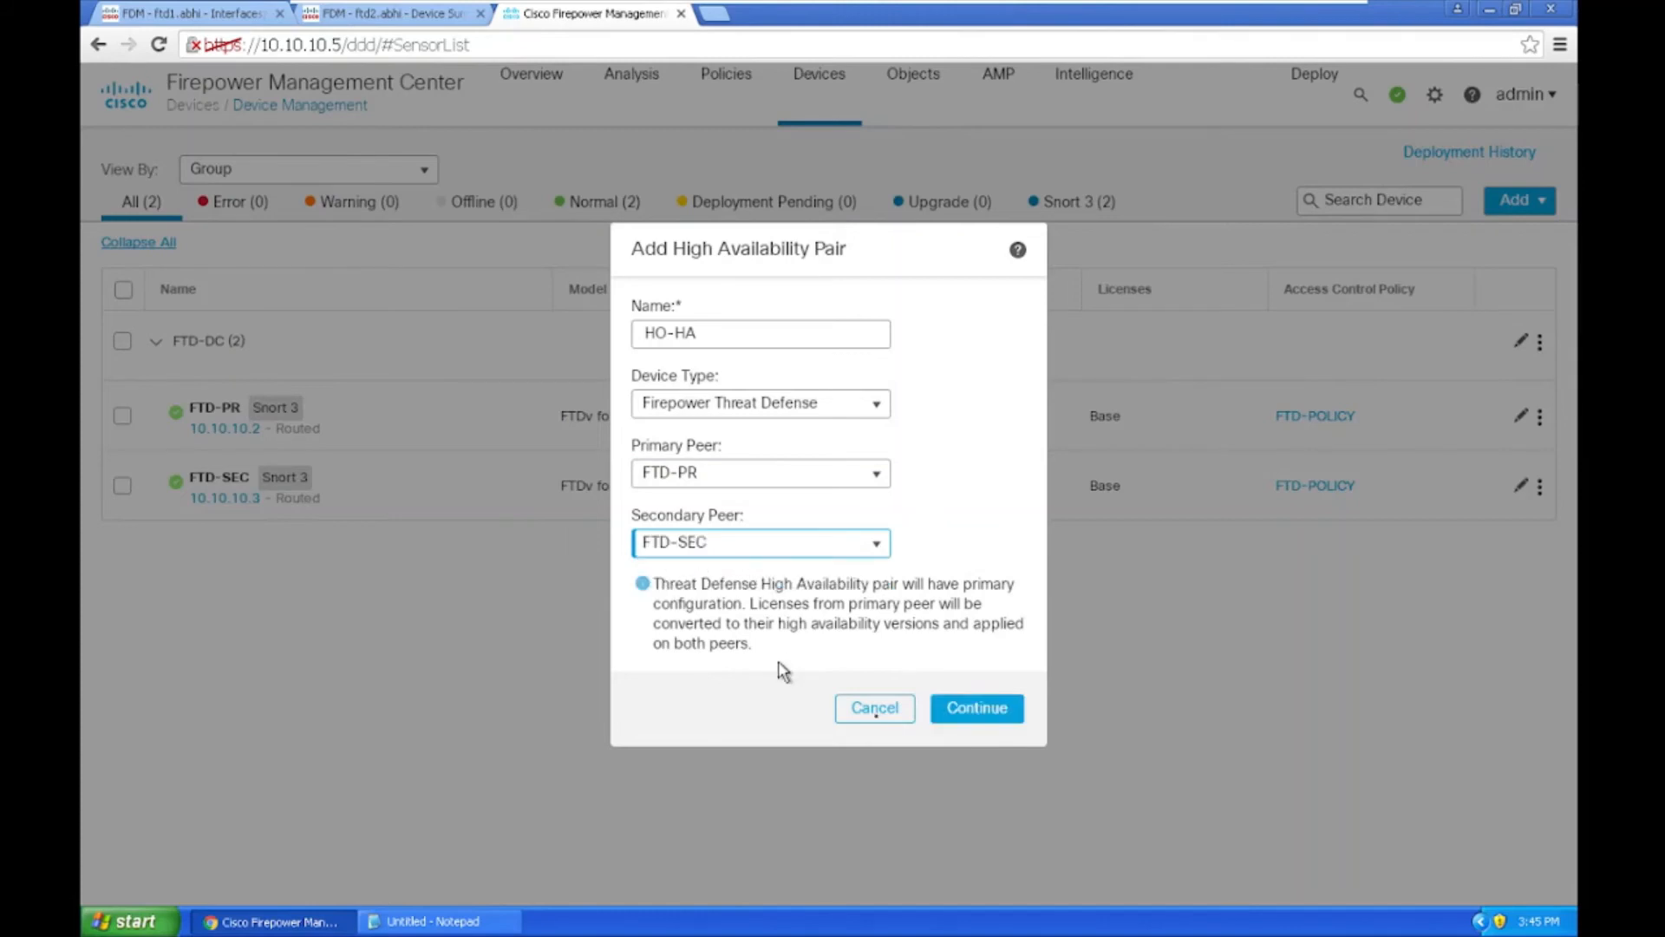
pyautogui.click(975, 711)
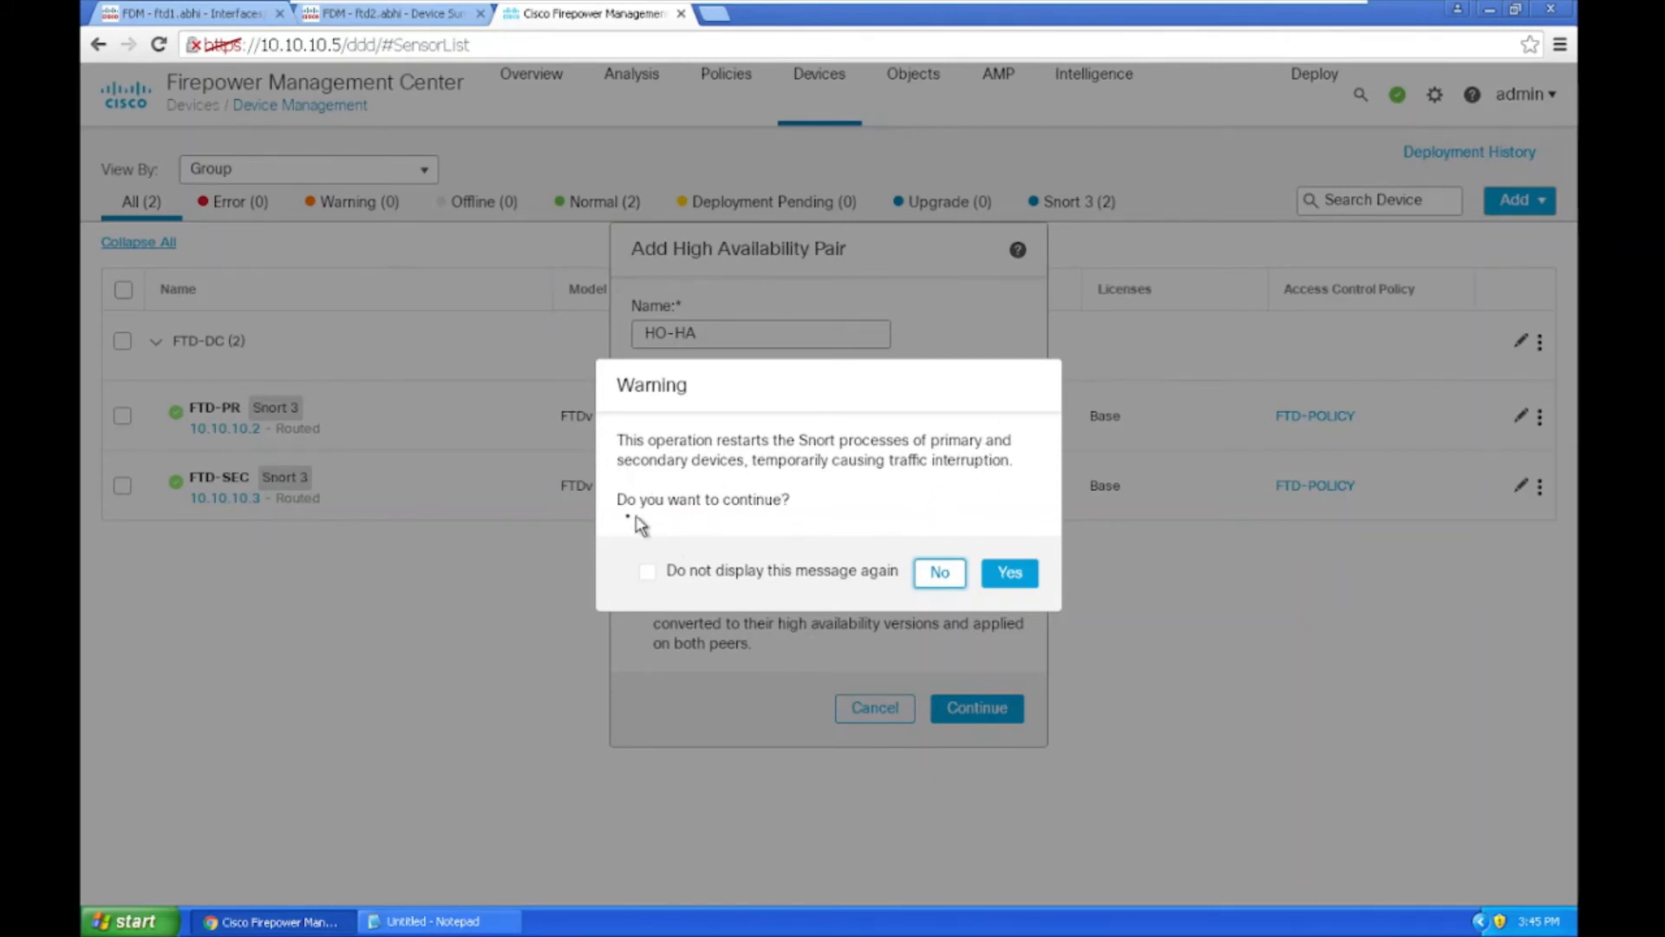
# Step: Accept the Snort process restart warning to continue the HO-HA pair setup
pyautogui.click(1009, 572)
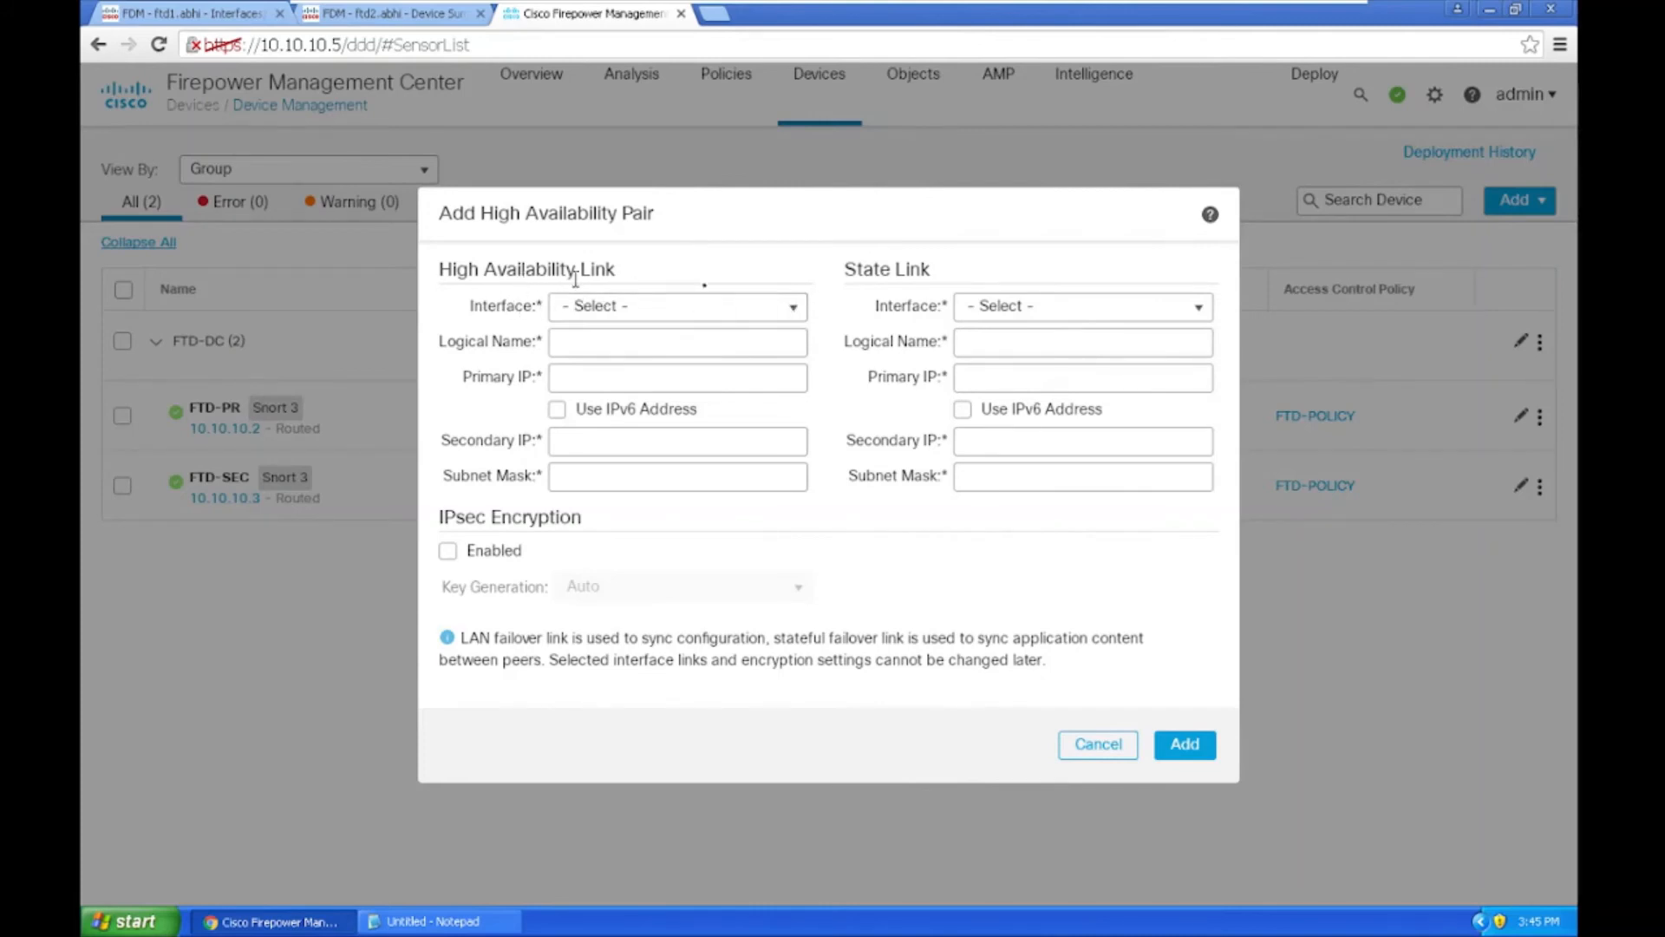
# Step: Use GigabitEthernet0/6 as the LAN failover link and set the state link to 'Same as LAN Failover Link'
pyautogui.click(799, 317)
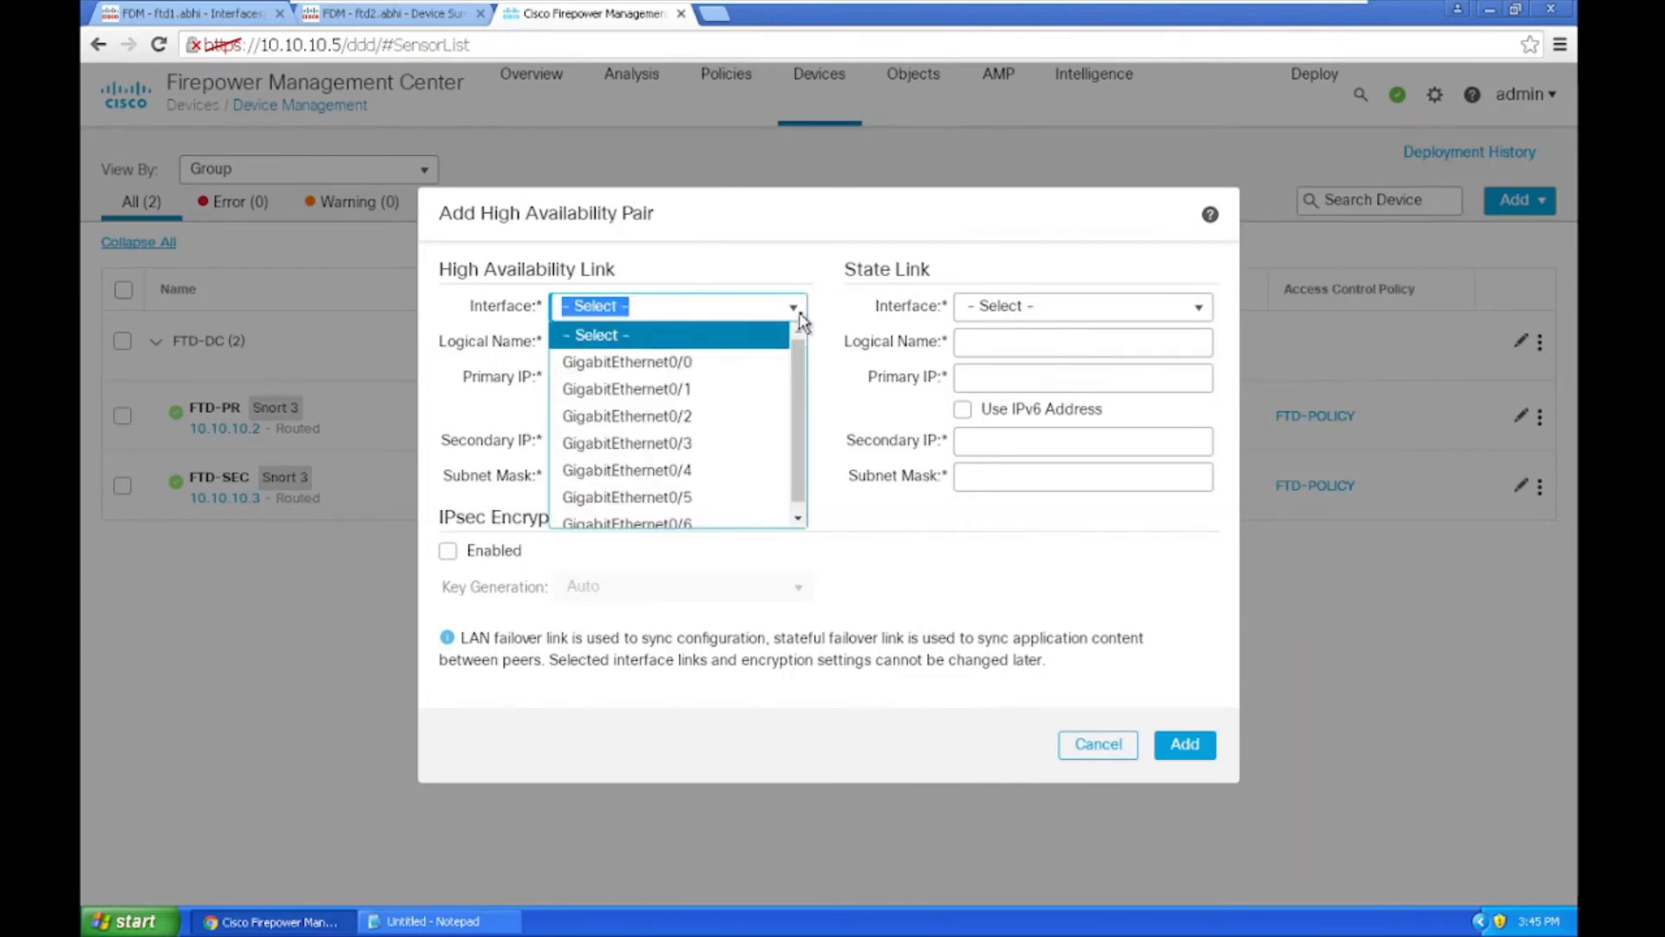
pyautogui.click(692, 517)
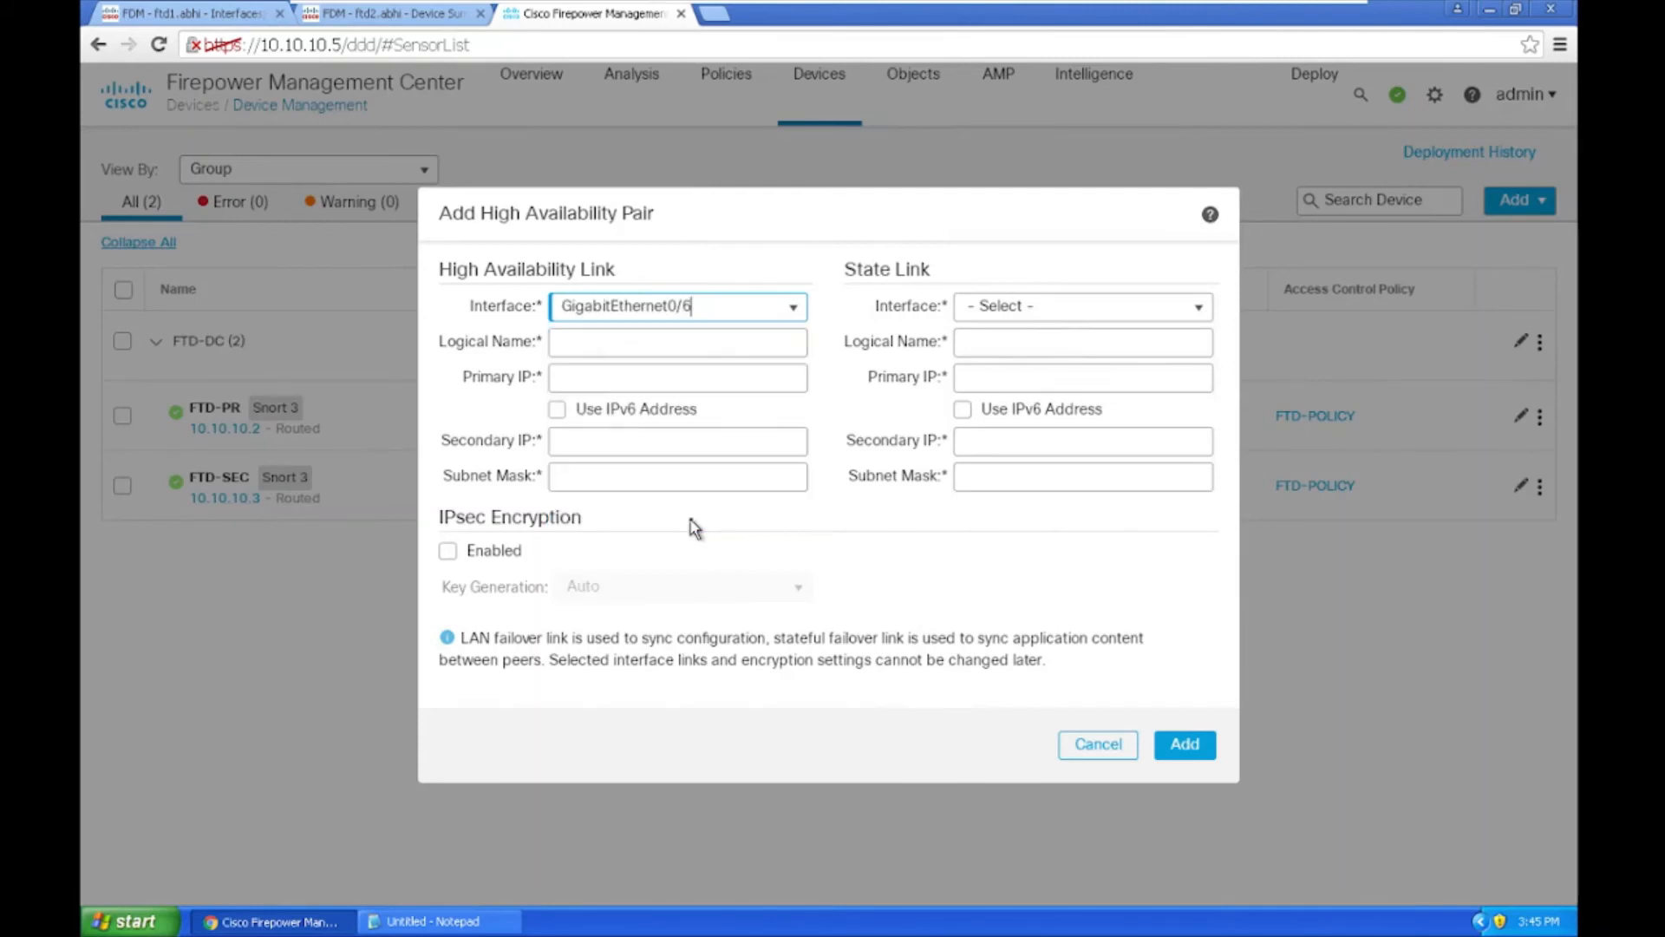
pyautogui.click(641, 348)
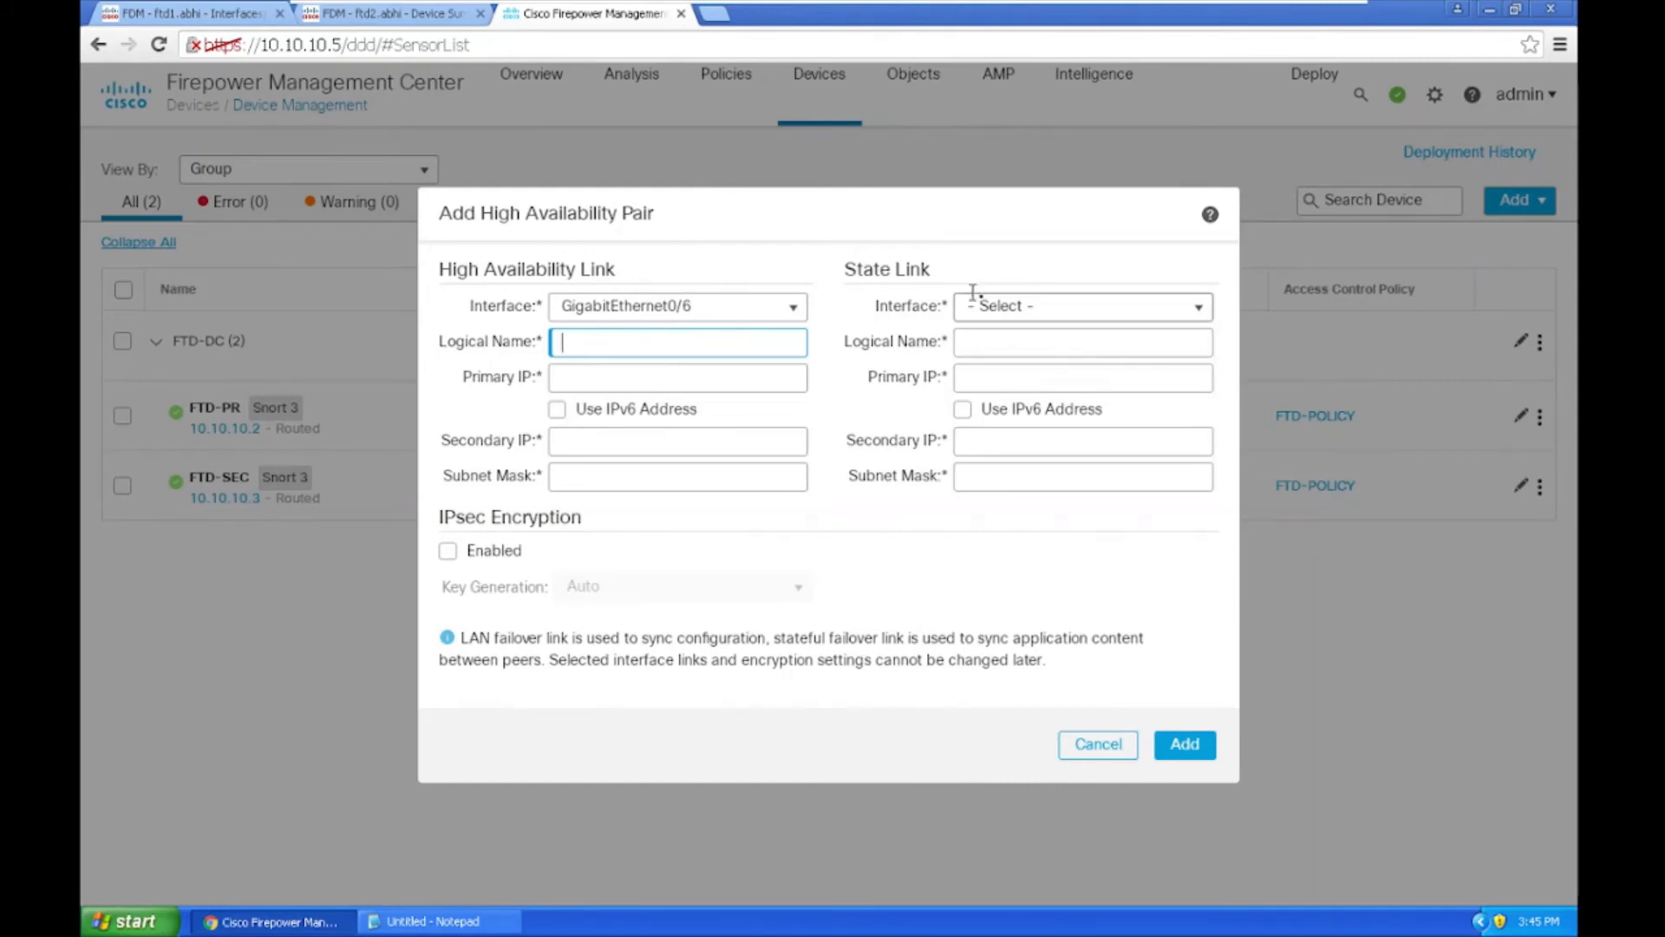
pyautogui.click(997, 312)
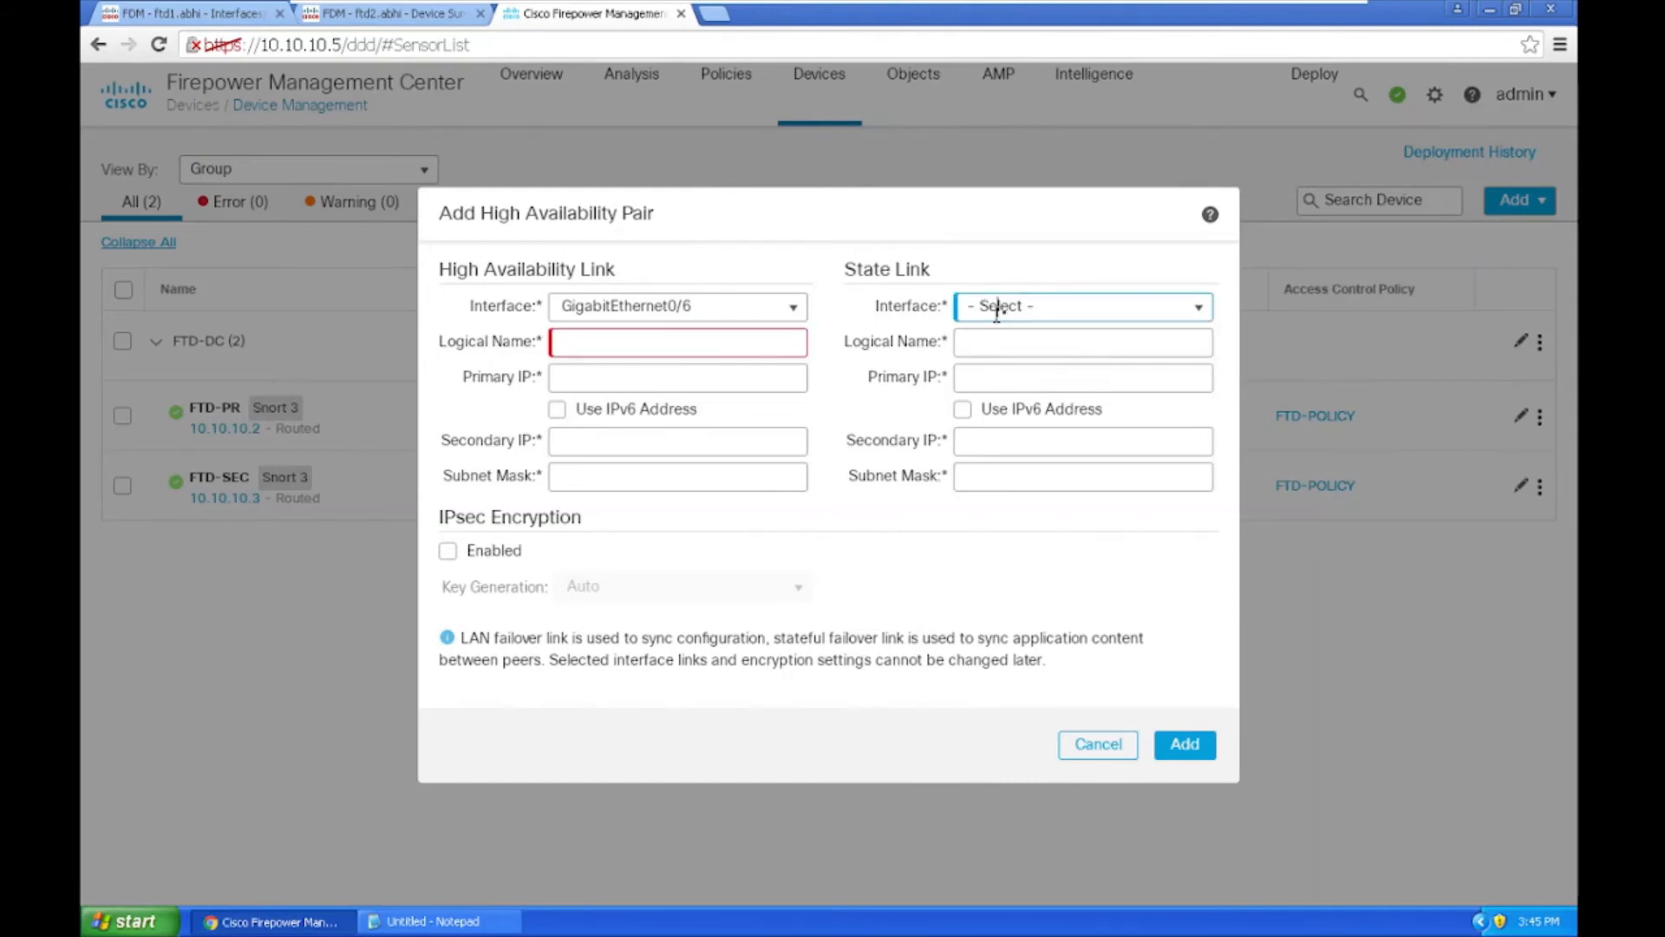
pyautogui.click(1204, 312)
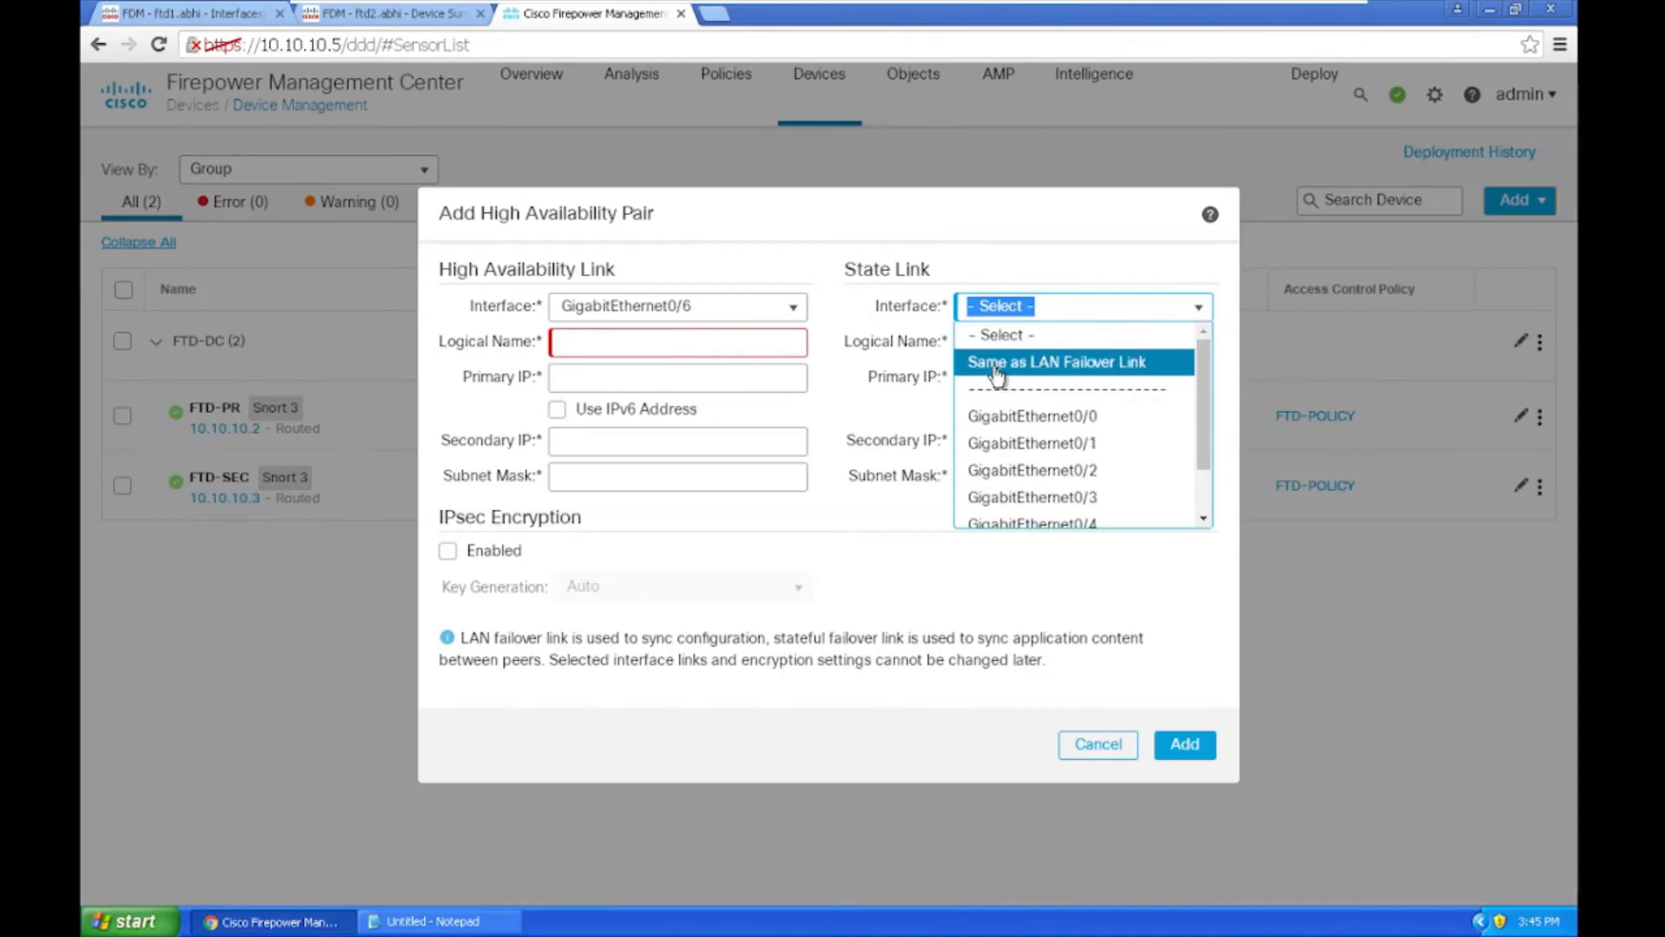
pyautogui.click(1099, 375)
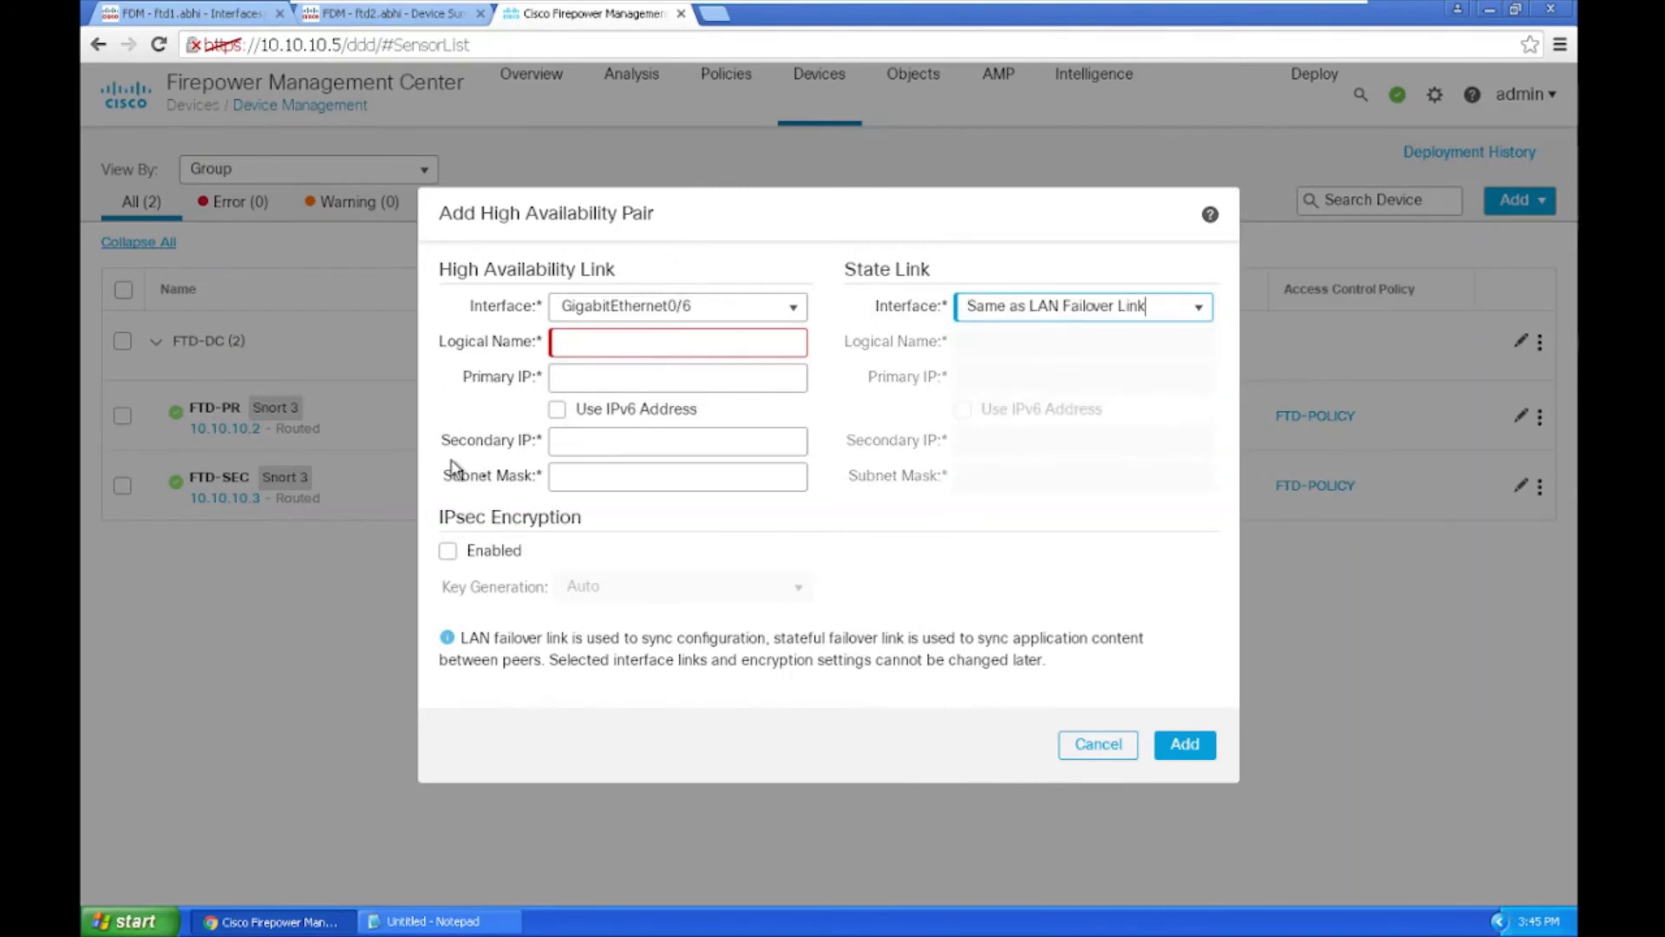
pyautogui.click(635, 345)
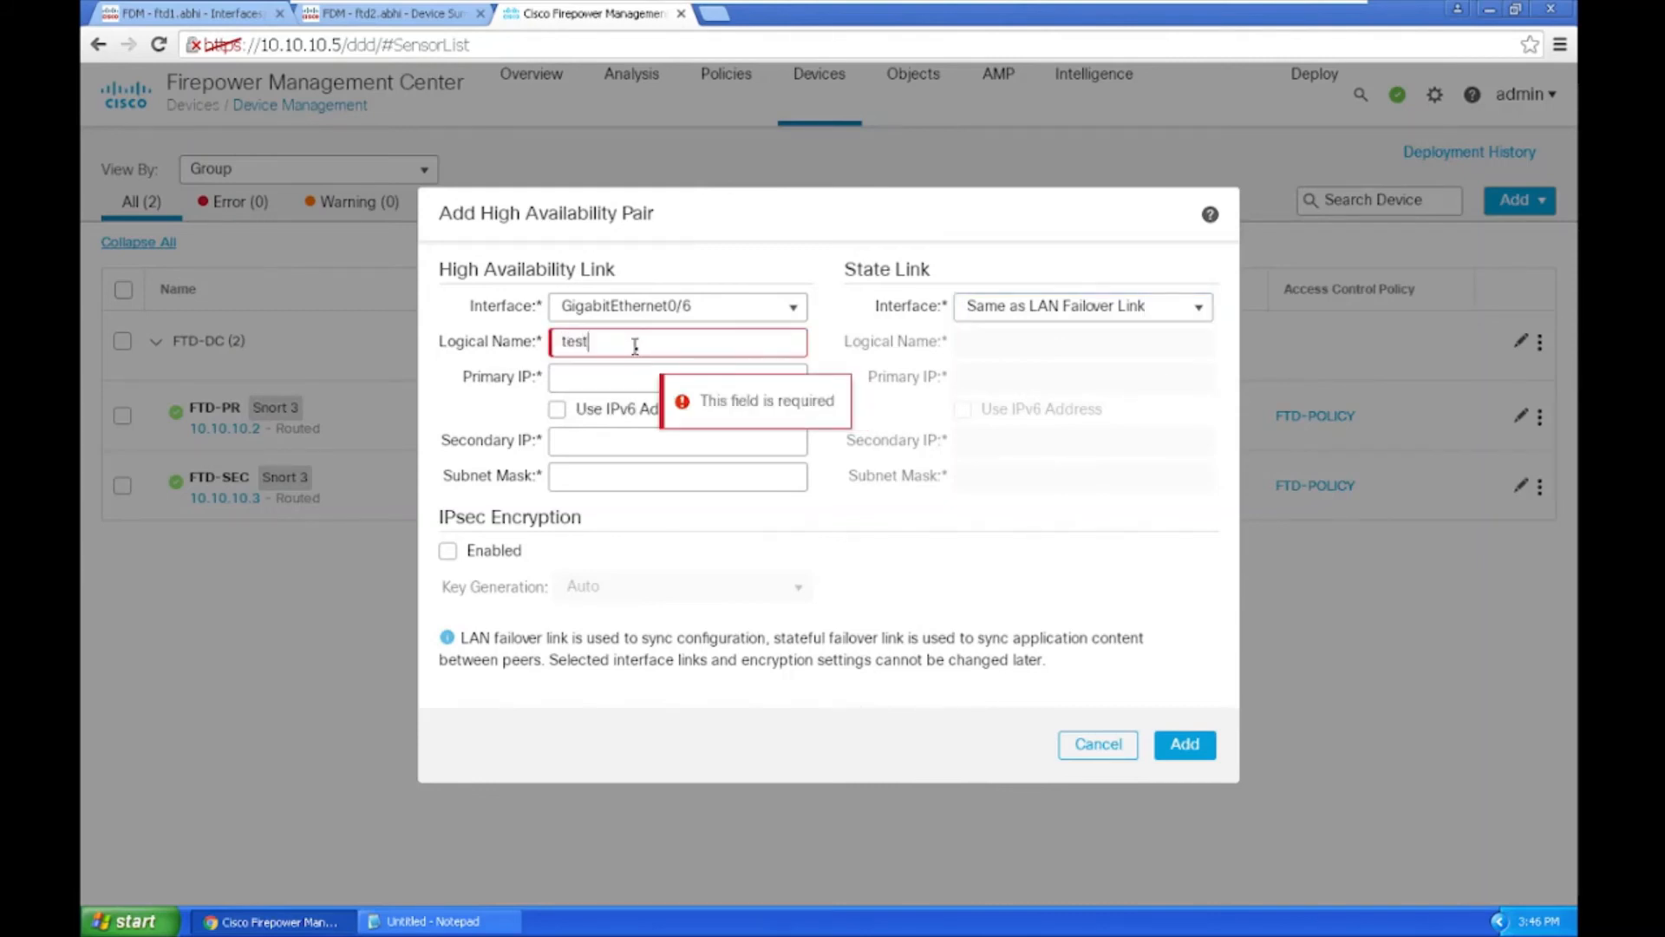
# Step: Name the failover link test-HA with IPs 10.254.253.10 / 10.254.253.11 and mask 255.255.255.0
pyautogui.click(602, 373)
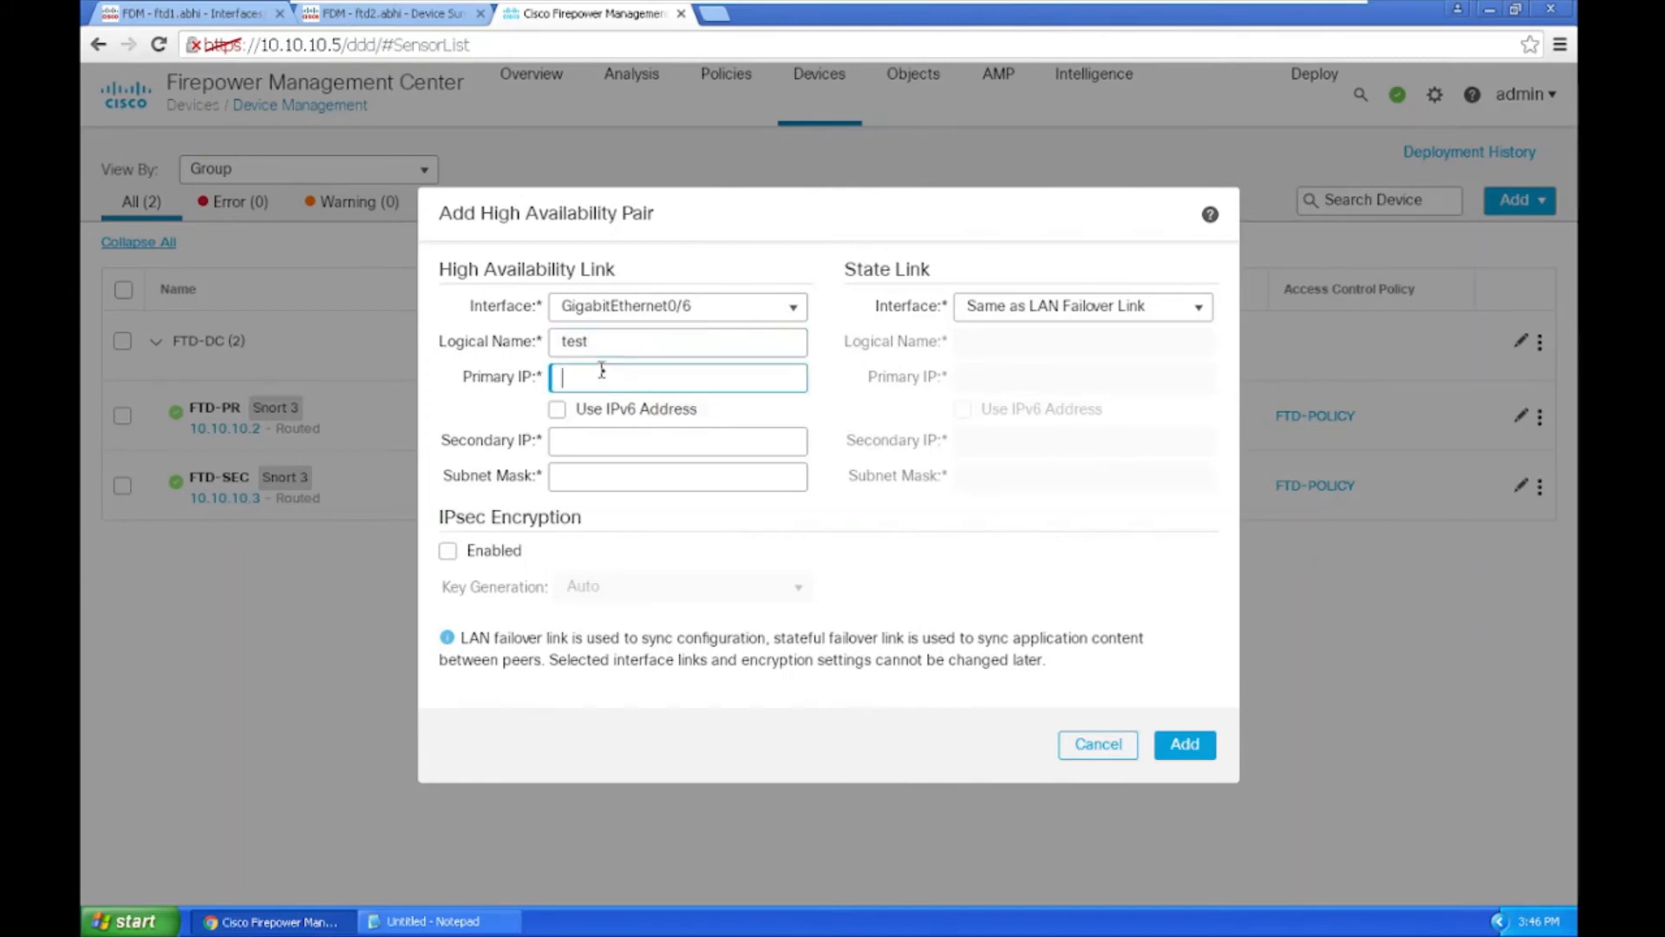
pyautogui.click(617, 342)
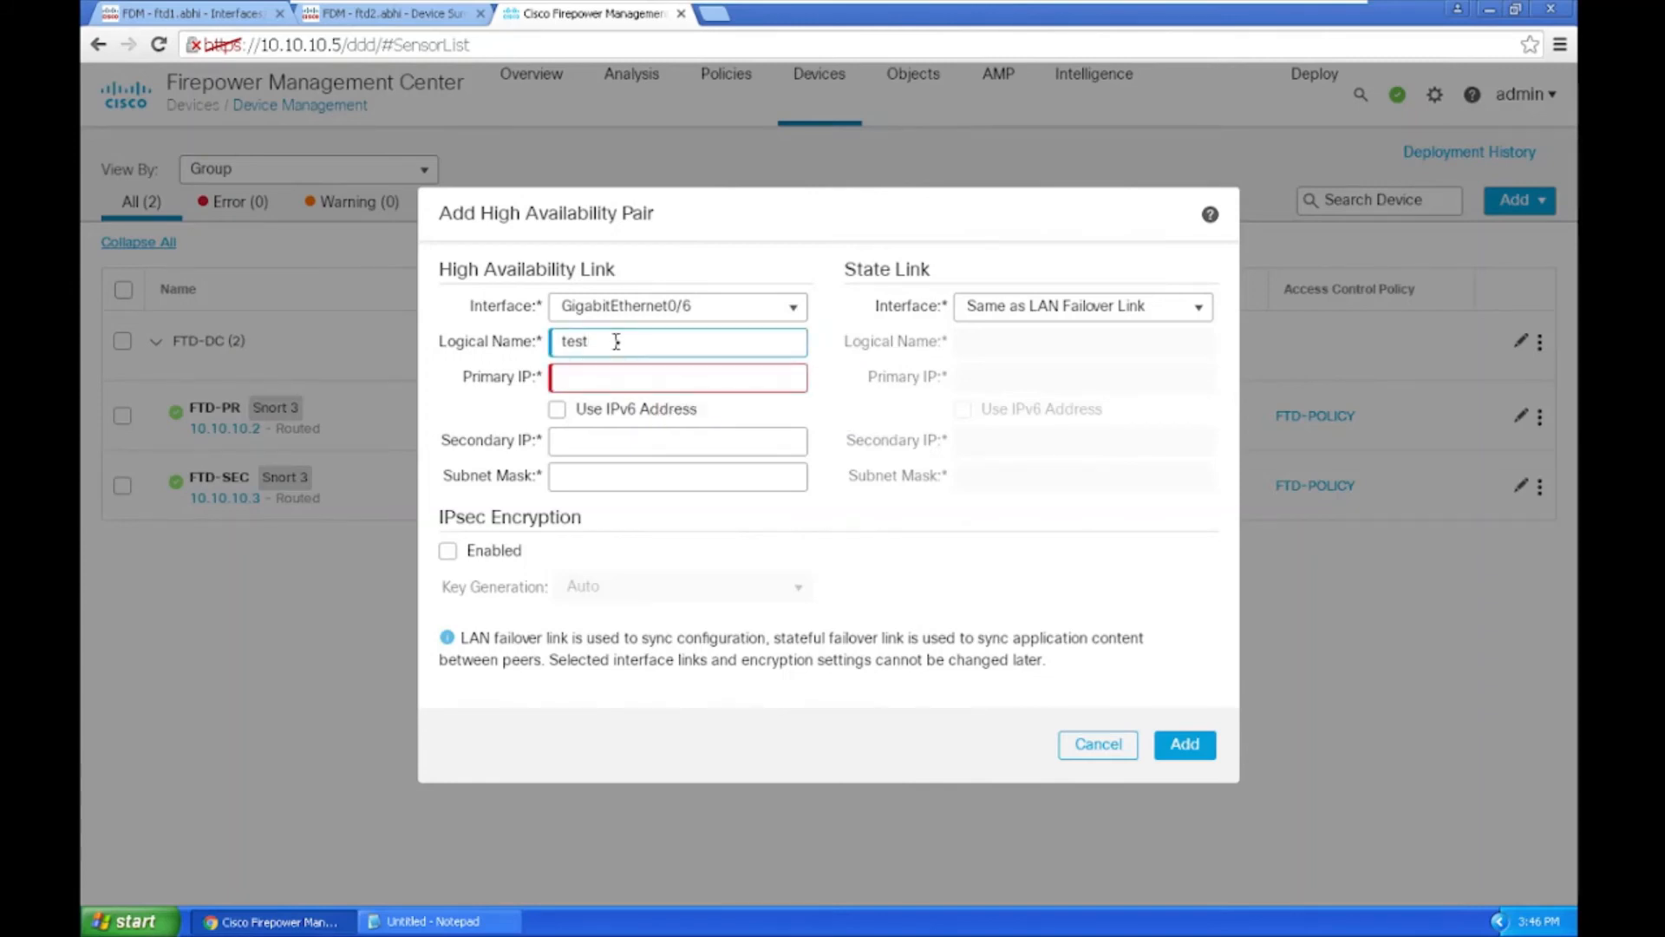
pyautogui.click(573, 379)
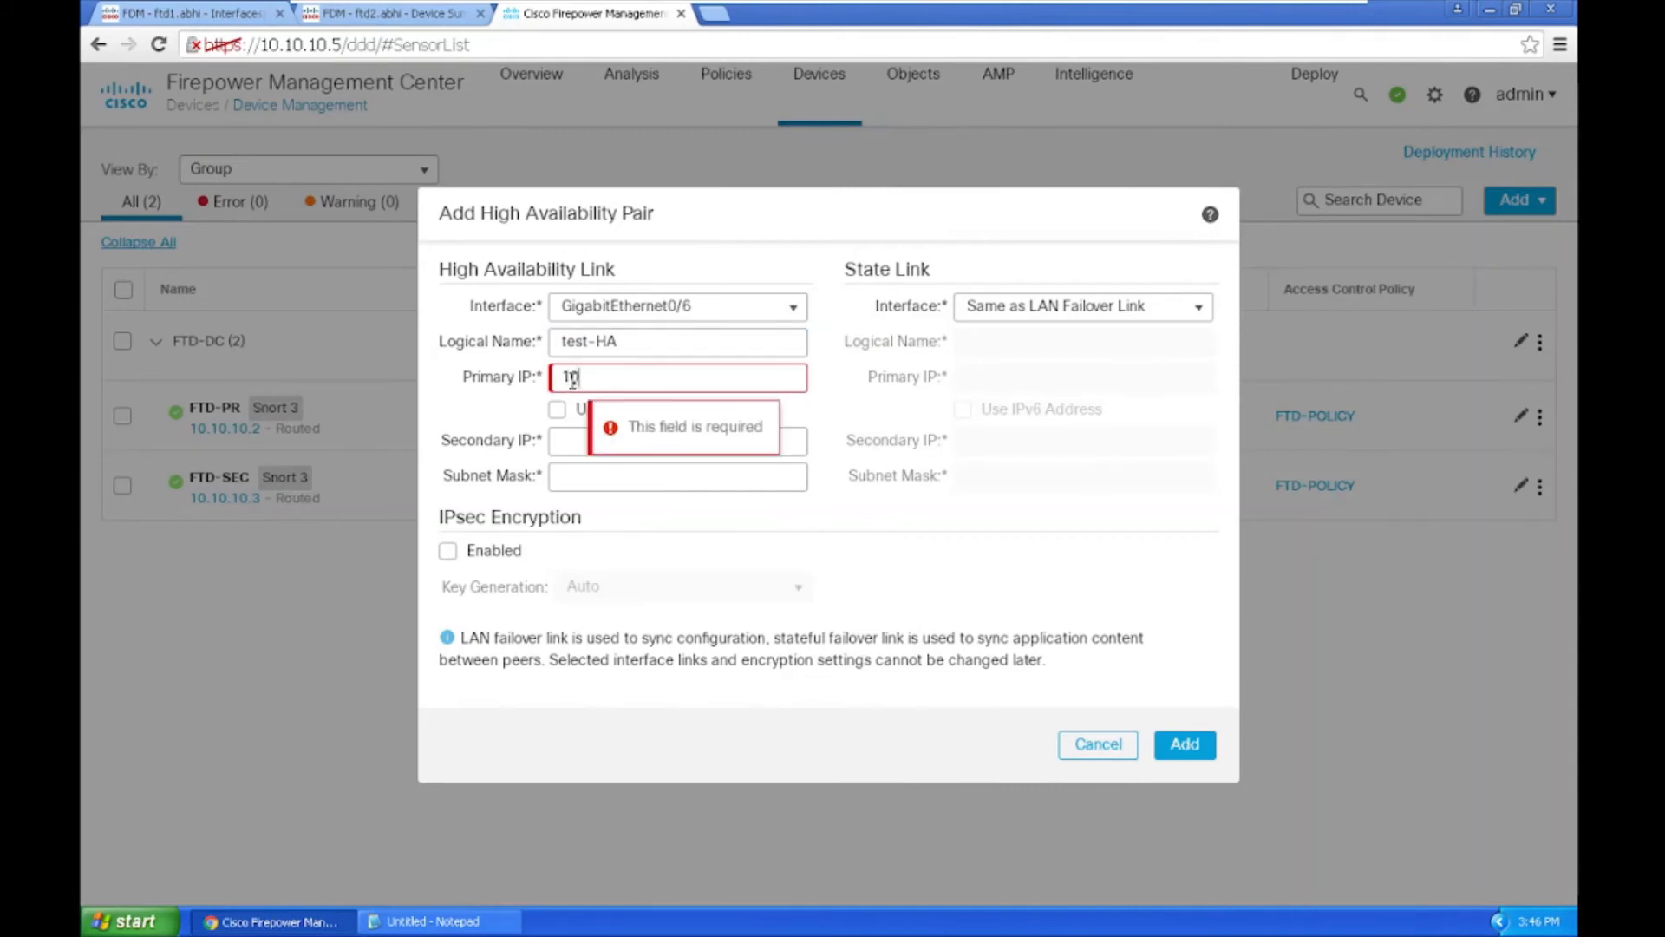
pyautogui.write('10.254.25')
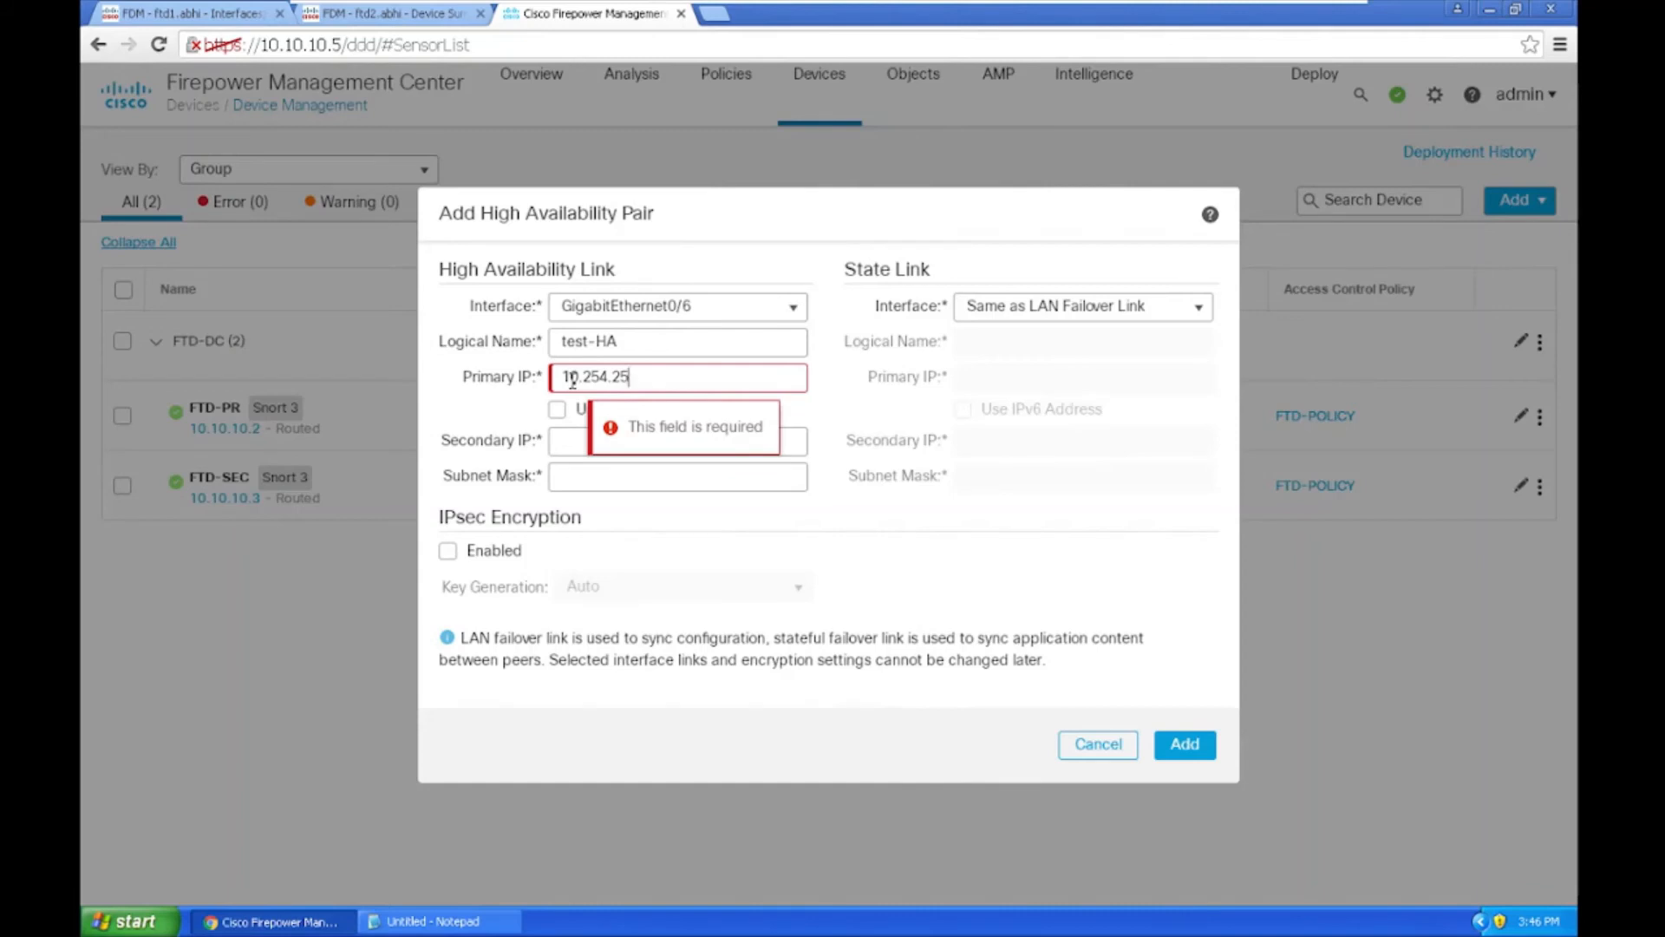
pyautogui.write('3')
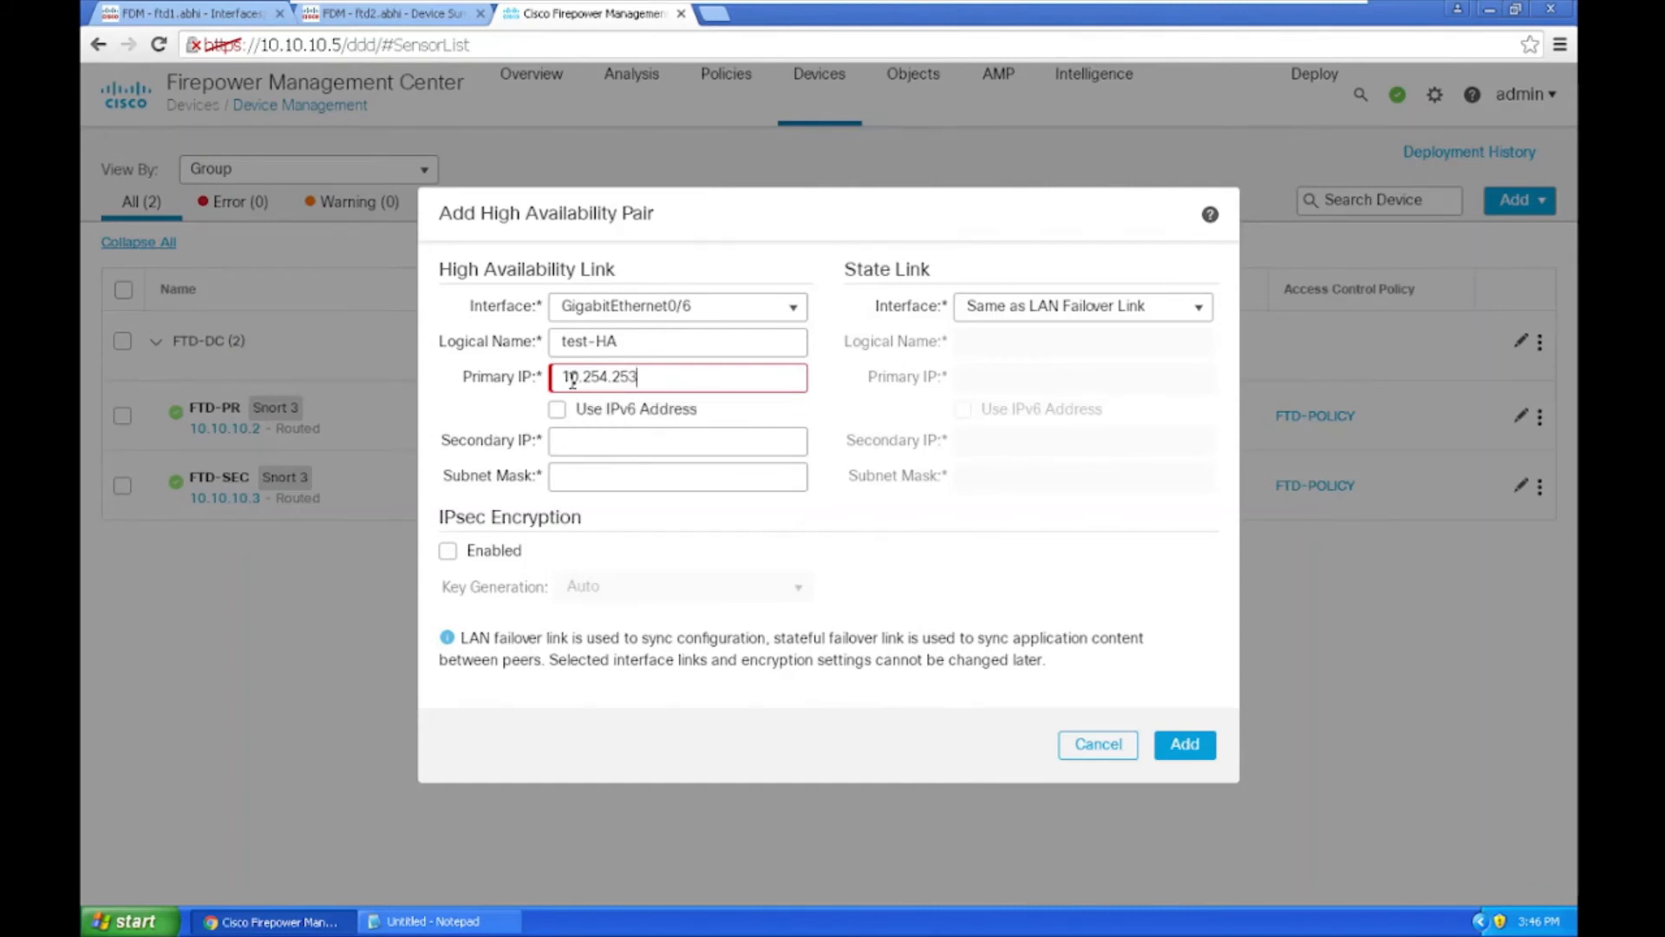
pyautogui.write('.10')
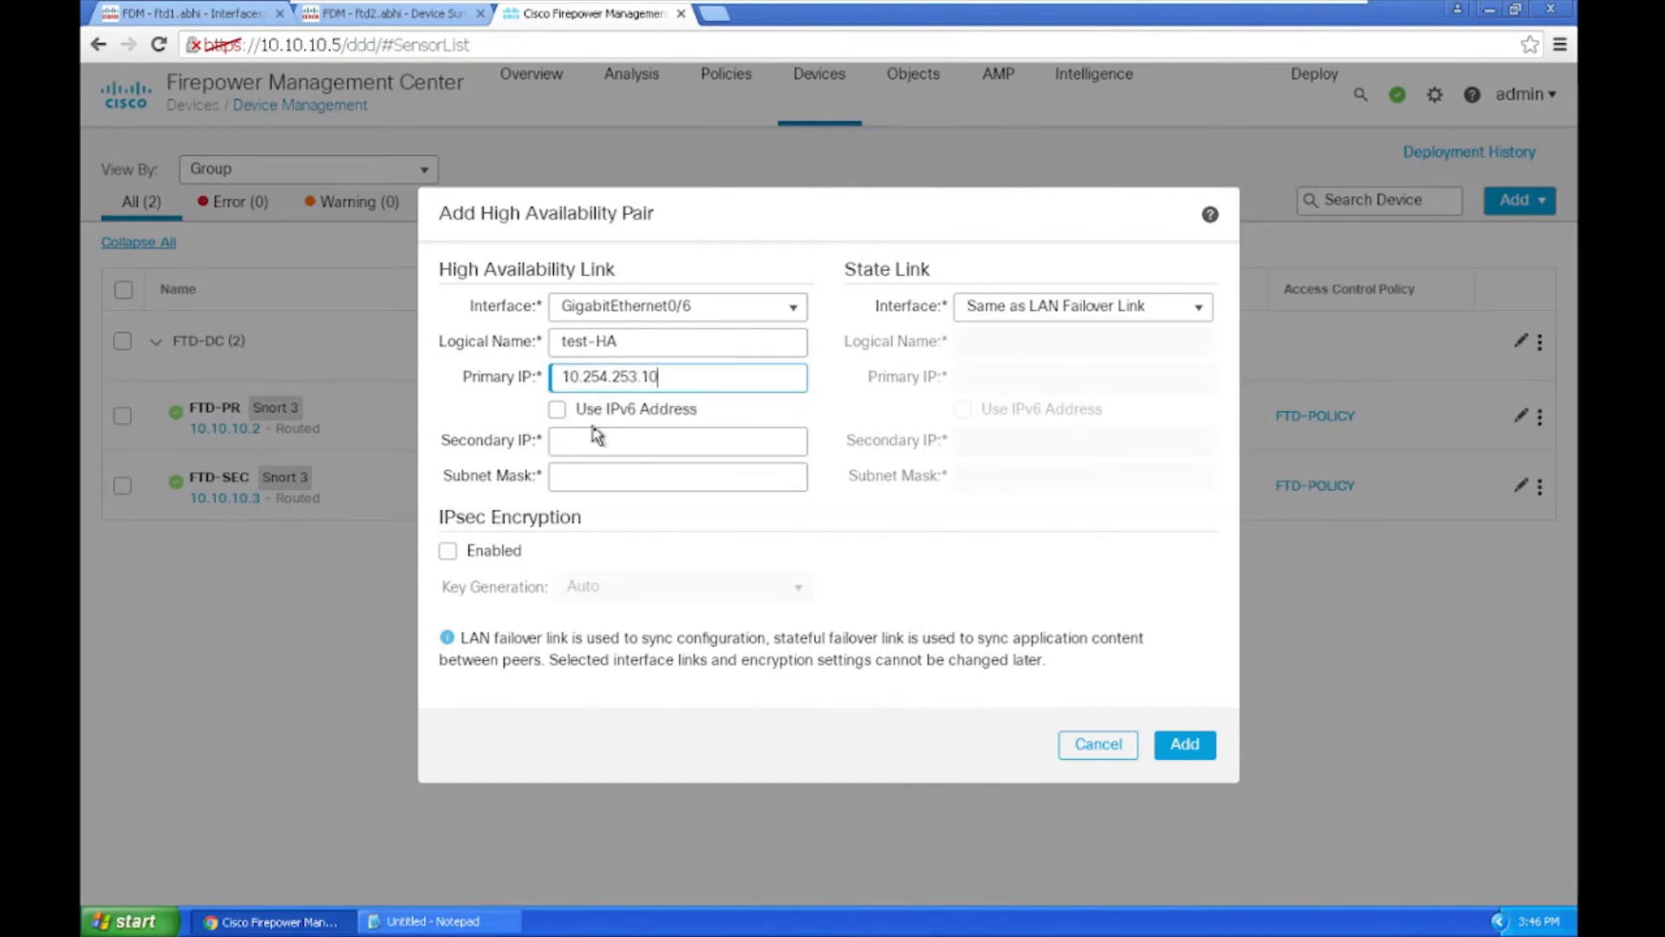
pyautogui.click(600, 438)
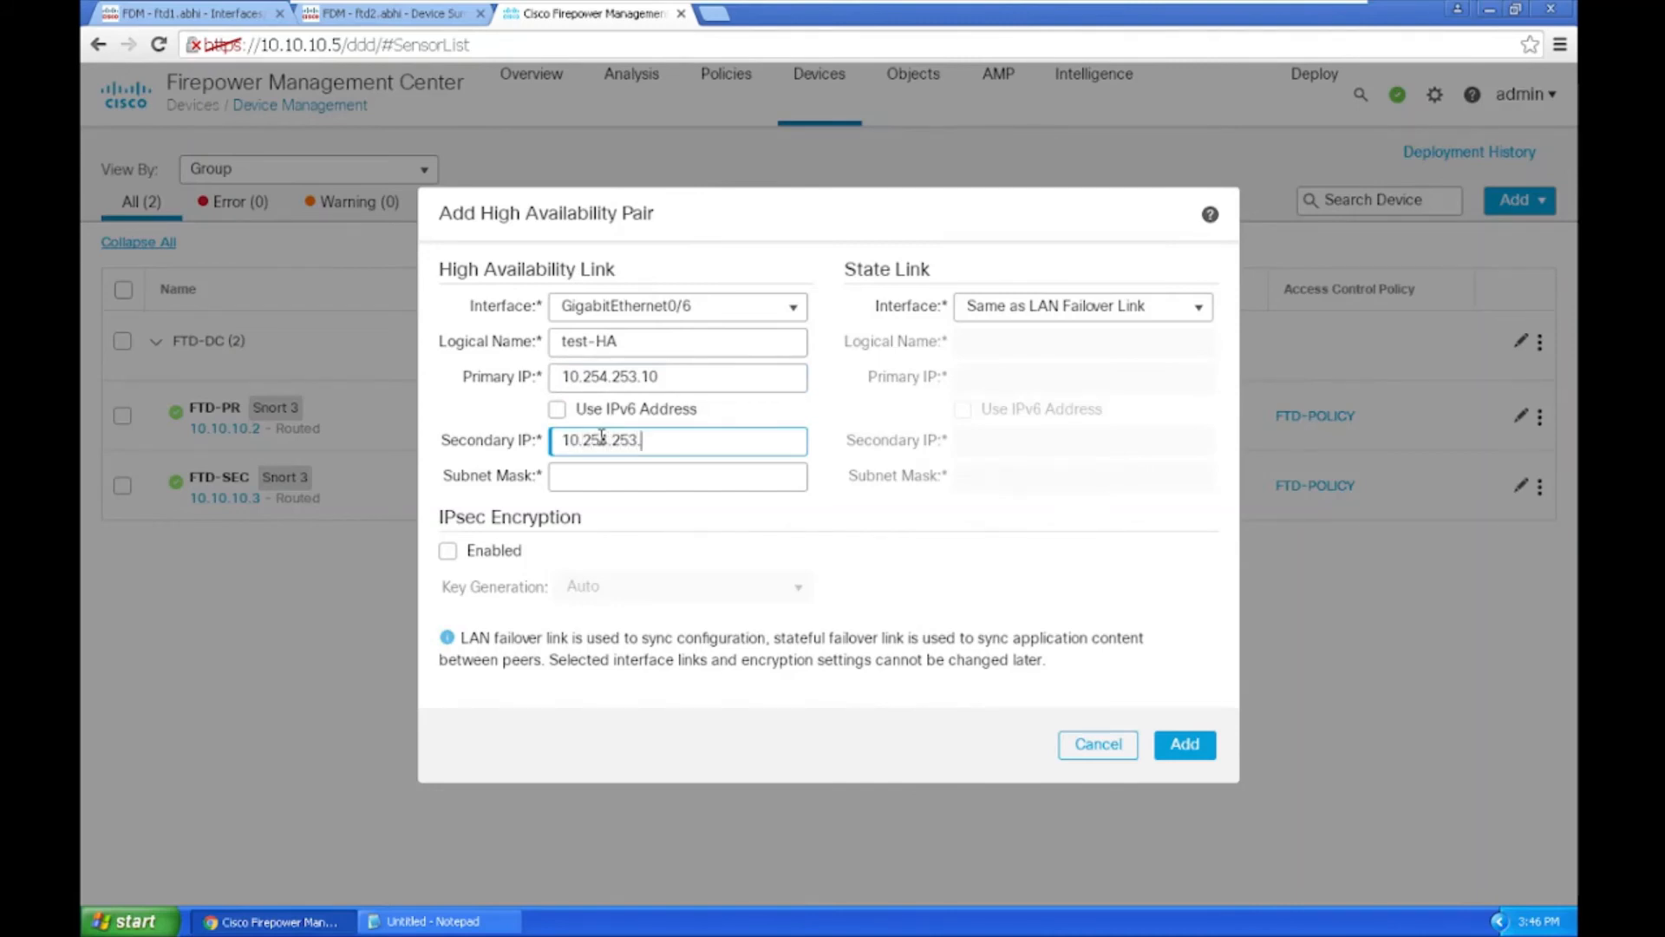
pyautogui.click(632, 479)
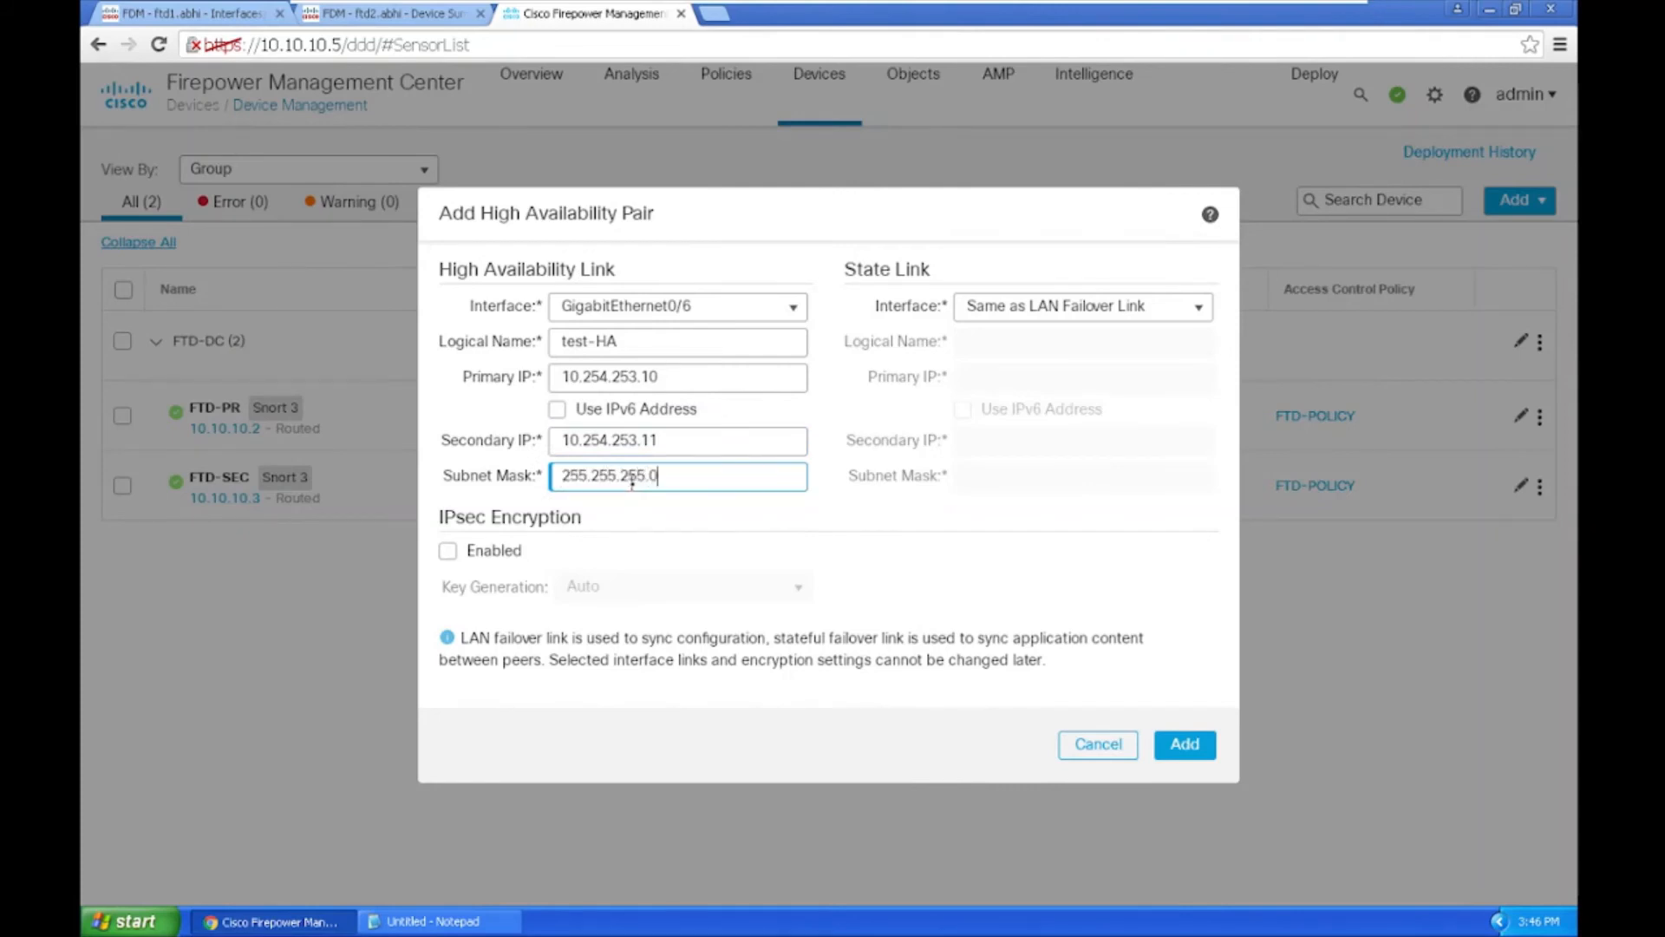
# Step: Leave IPsec encryption off, review the State Link section, and add the HA pair
pyautogui.moveTo(431, 512); pyautogui.dragTo(600, 528)
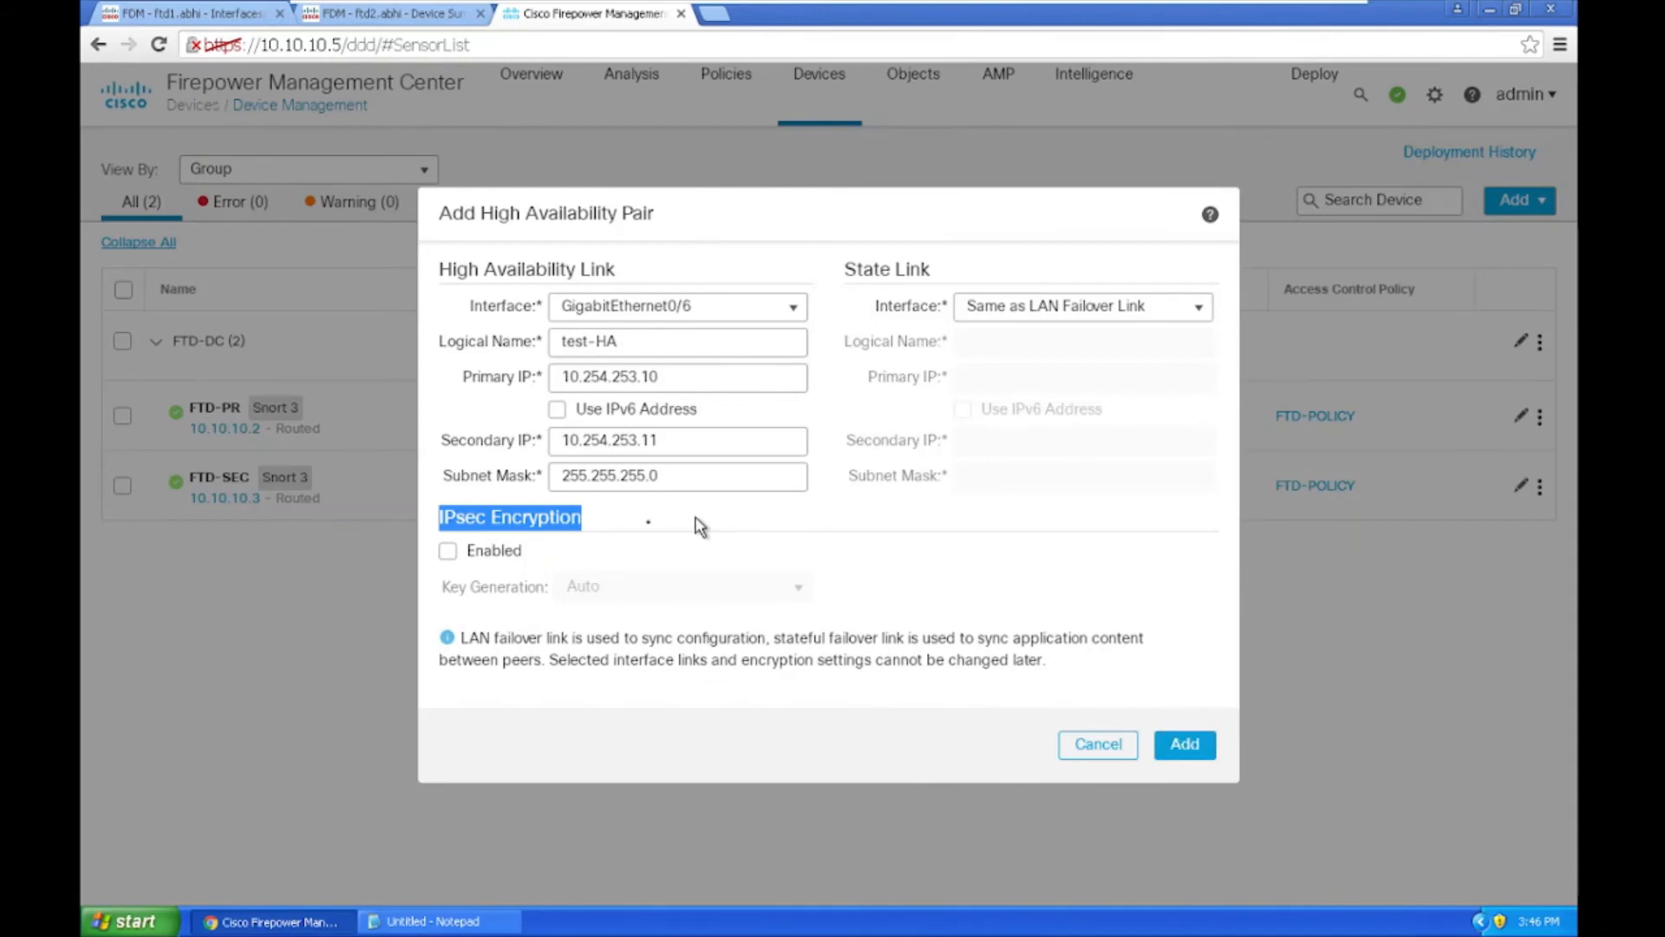
pyautogui.click(693, 567)
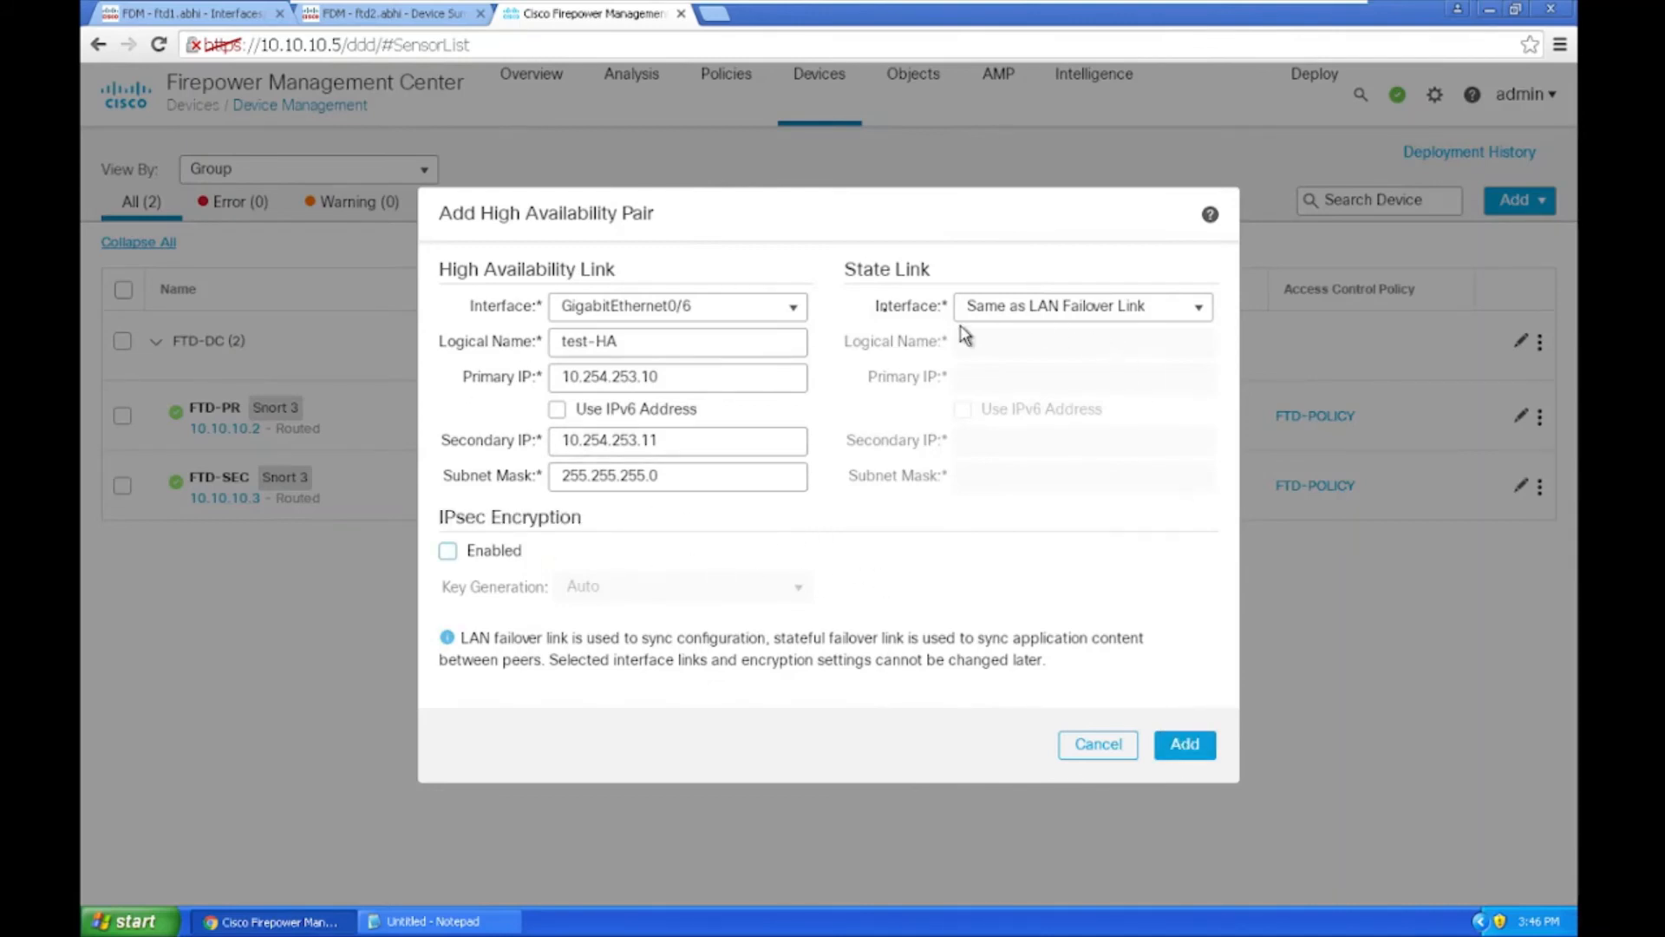
pyautogui.moveTo(846, 268); pyautogui.dragTo(952, 269)
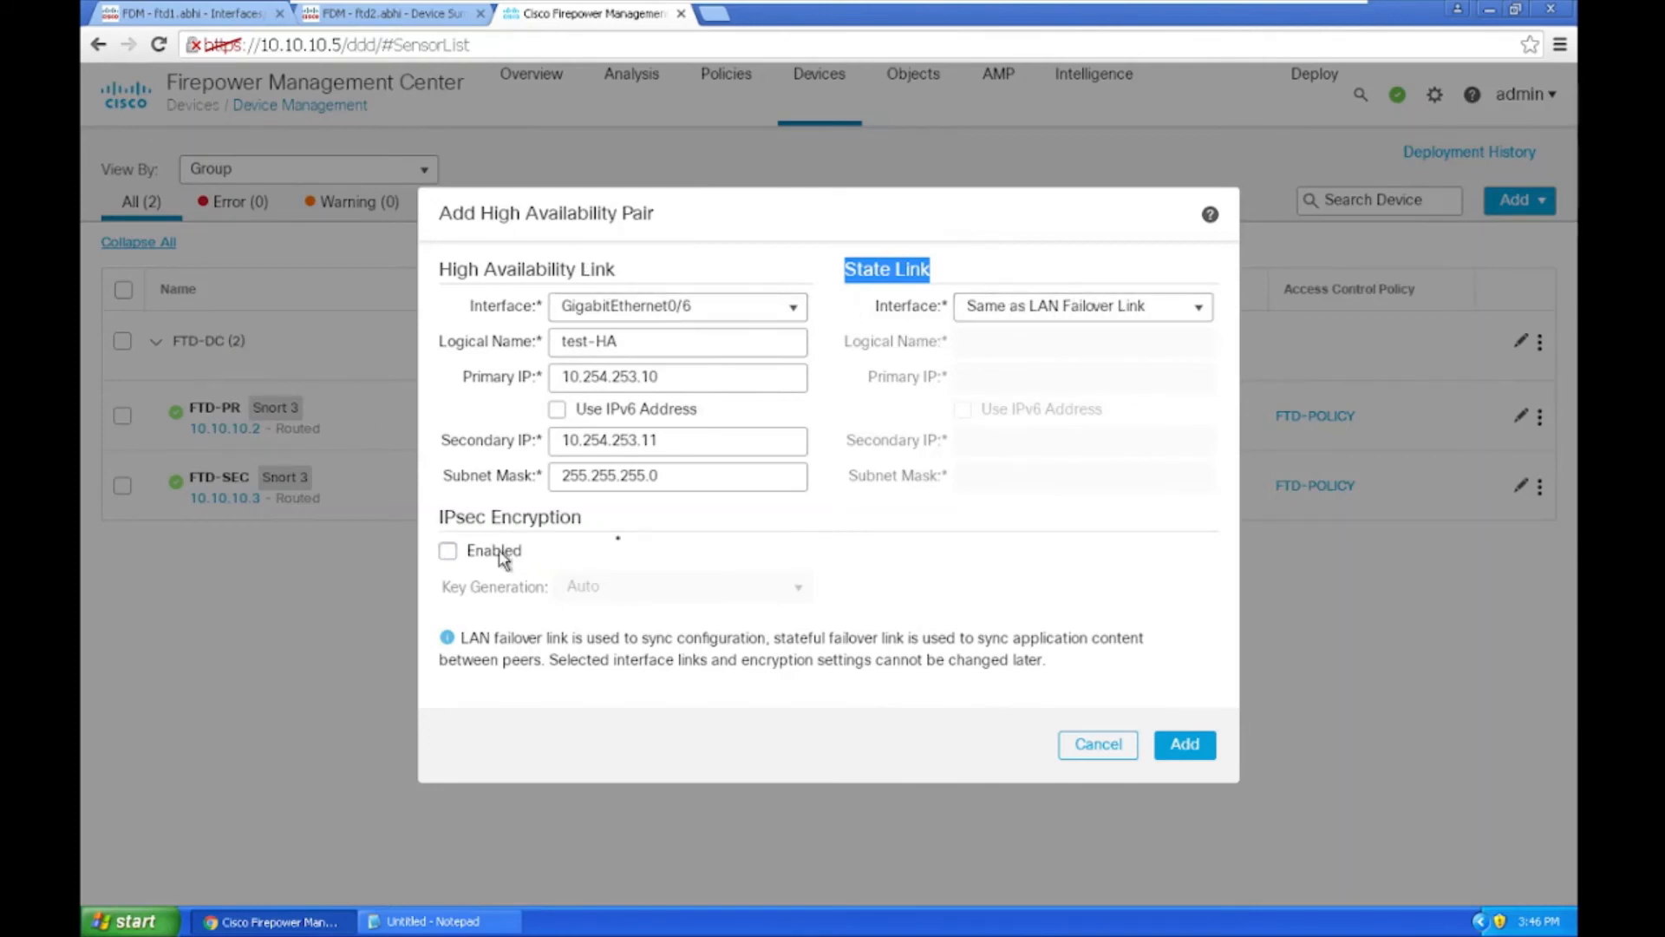
pyautogui.click(1188, 744)
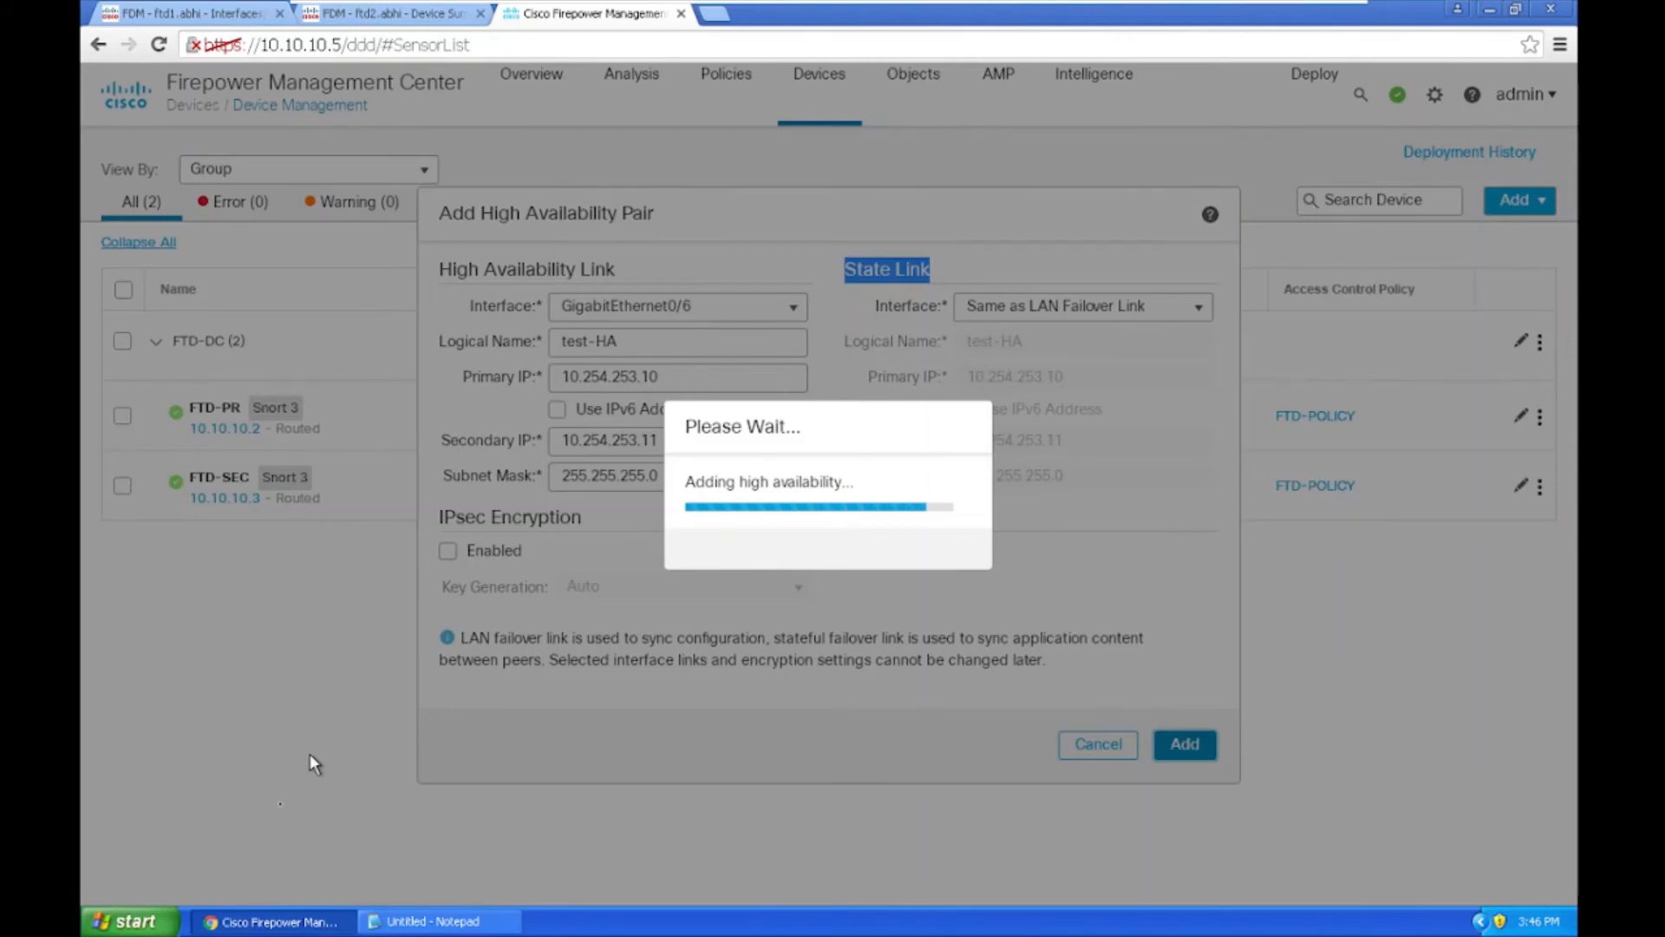
pyautogui.click(130, 920)
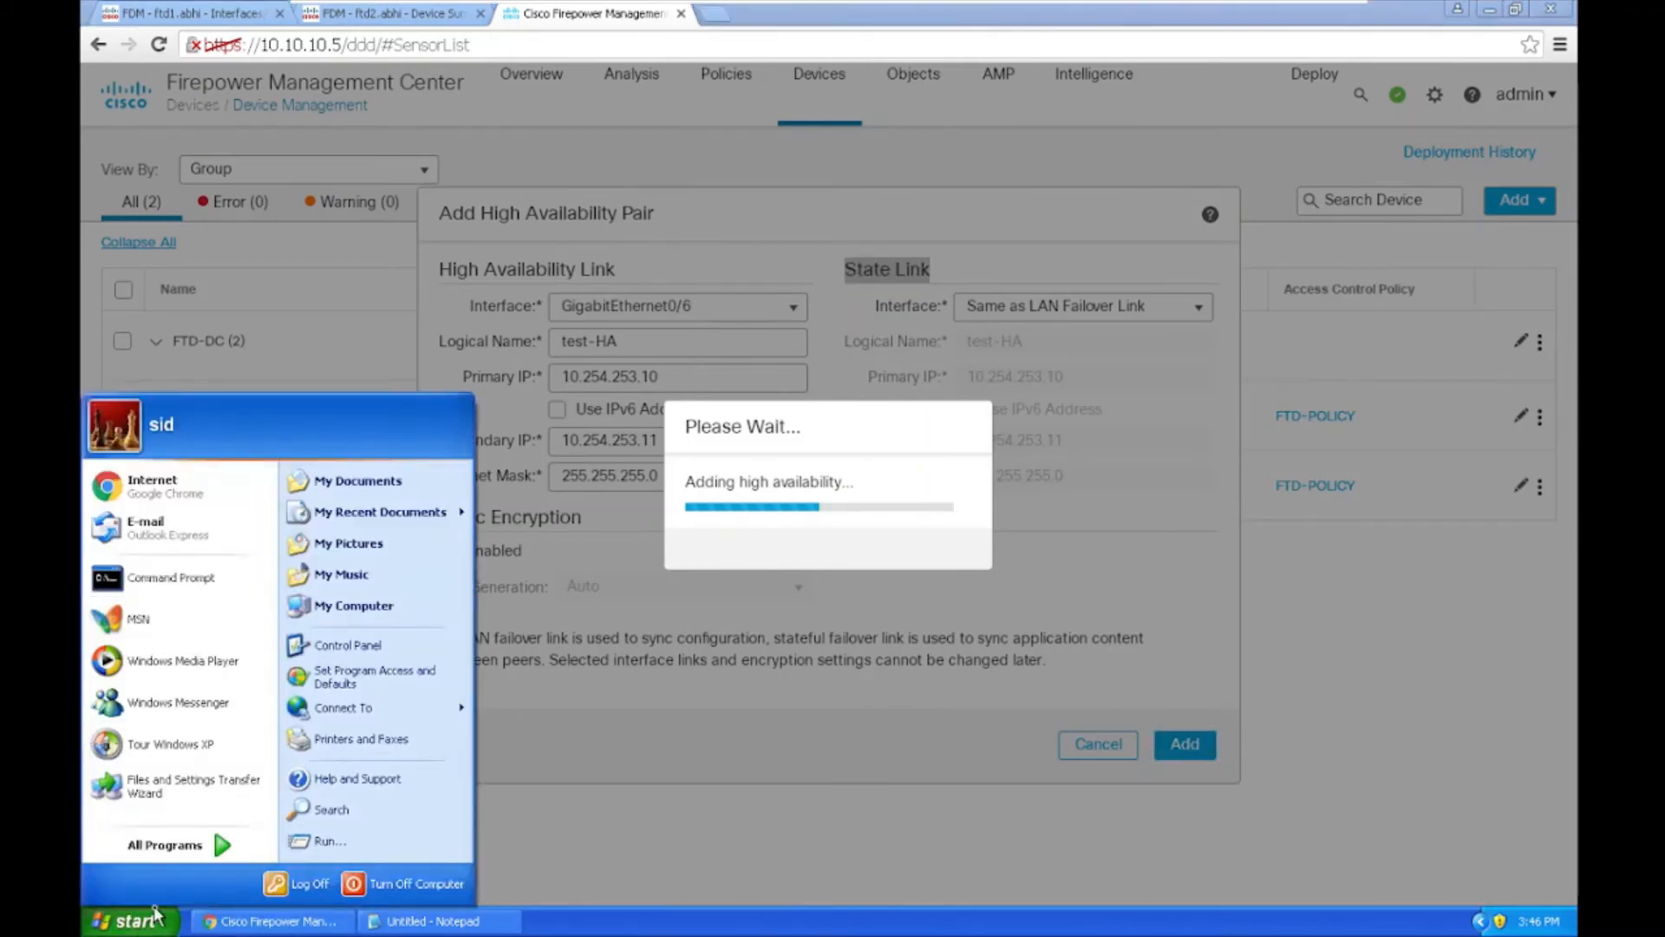
# Step: Start a continuous ping to 10.10.10.2 in a Command Prompt
pyautogui.click(108, 583)
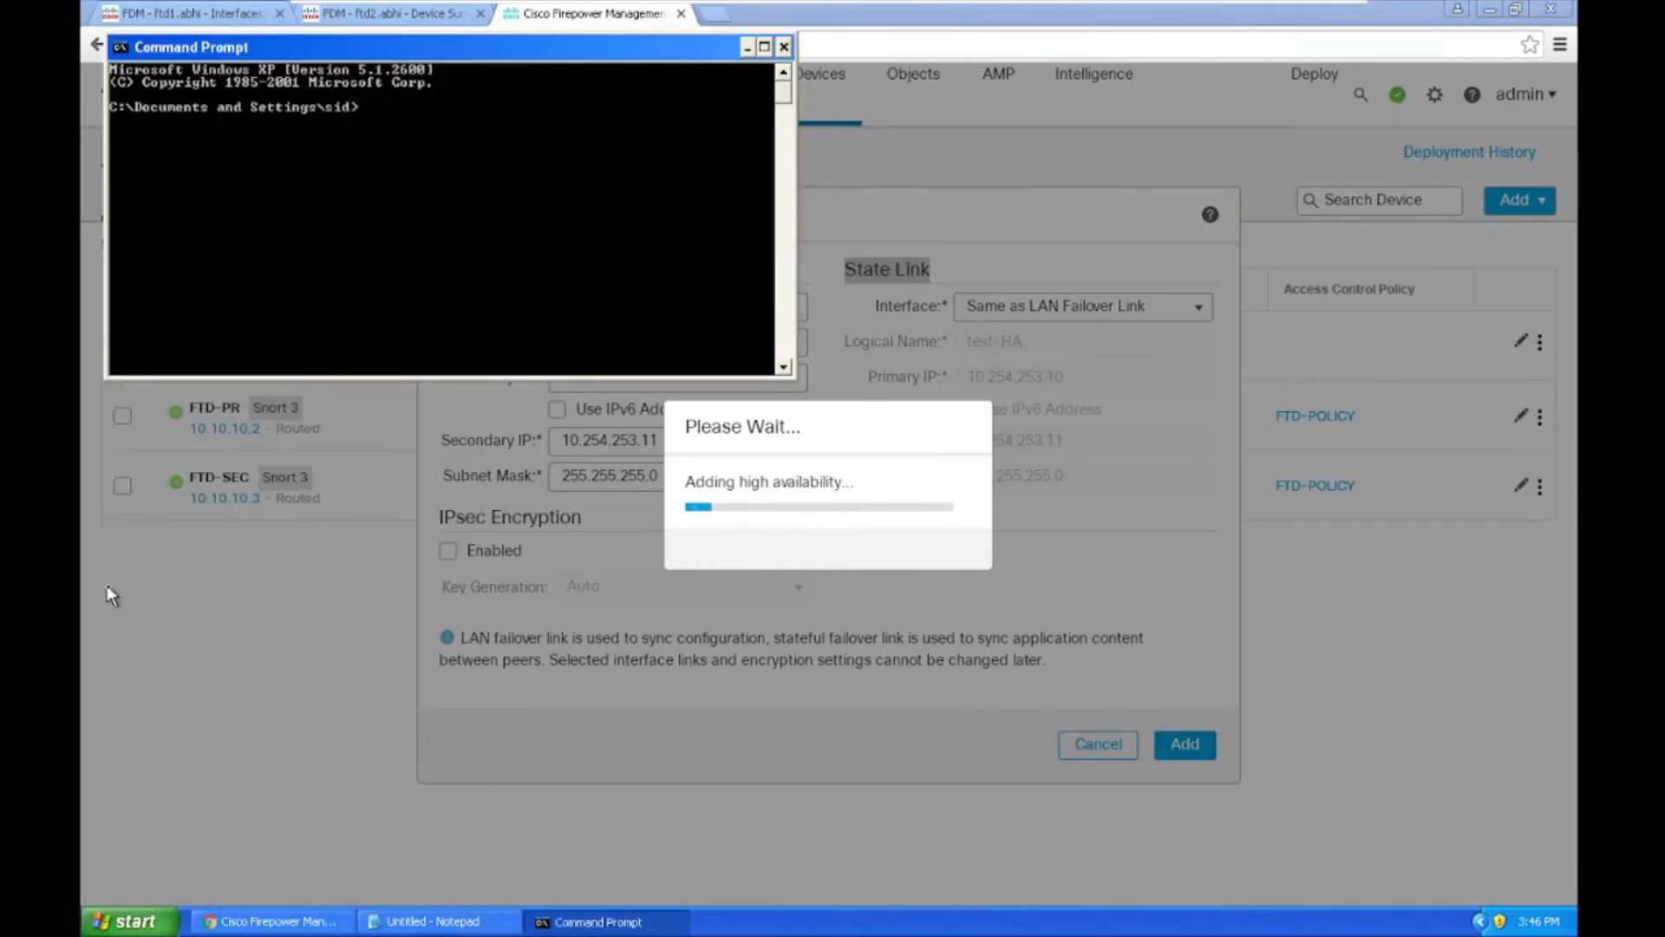
pyautogui.write('ping 10.')
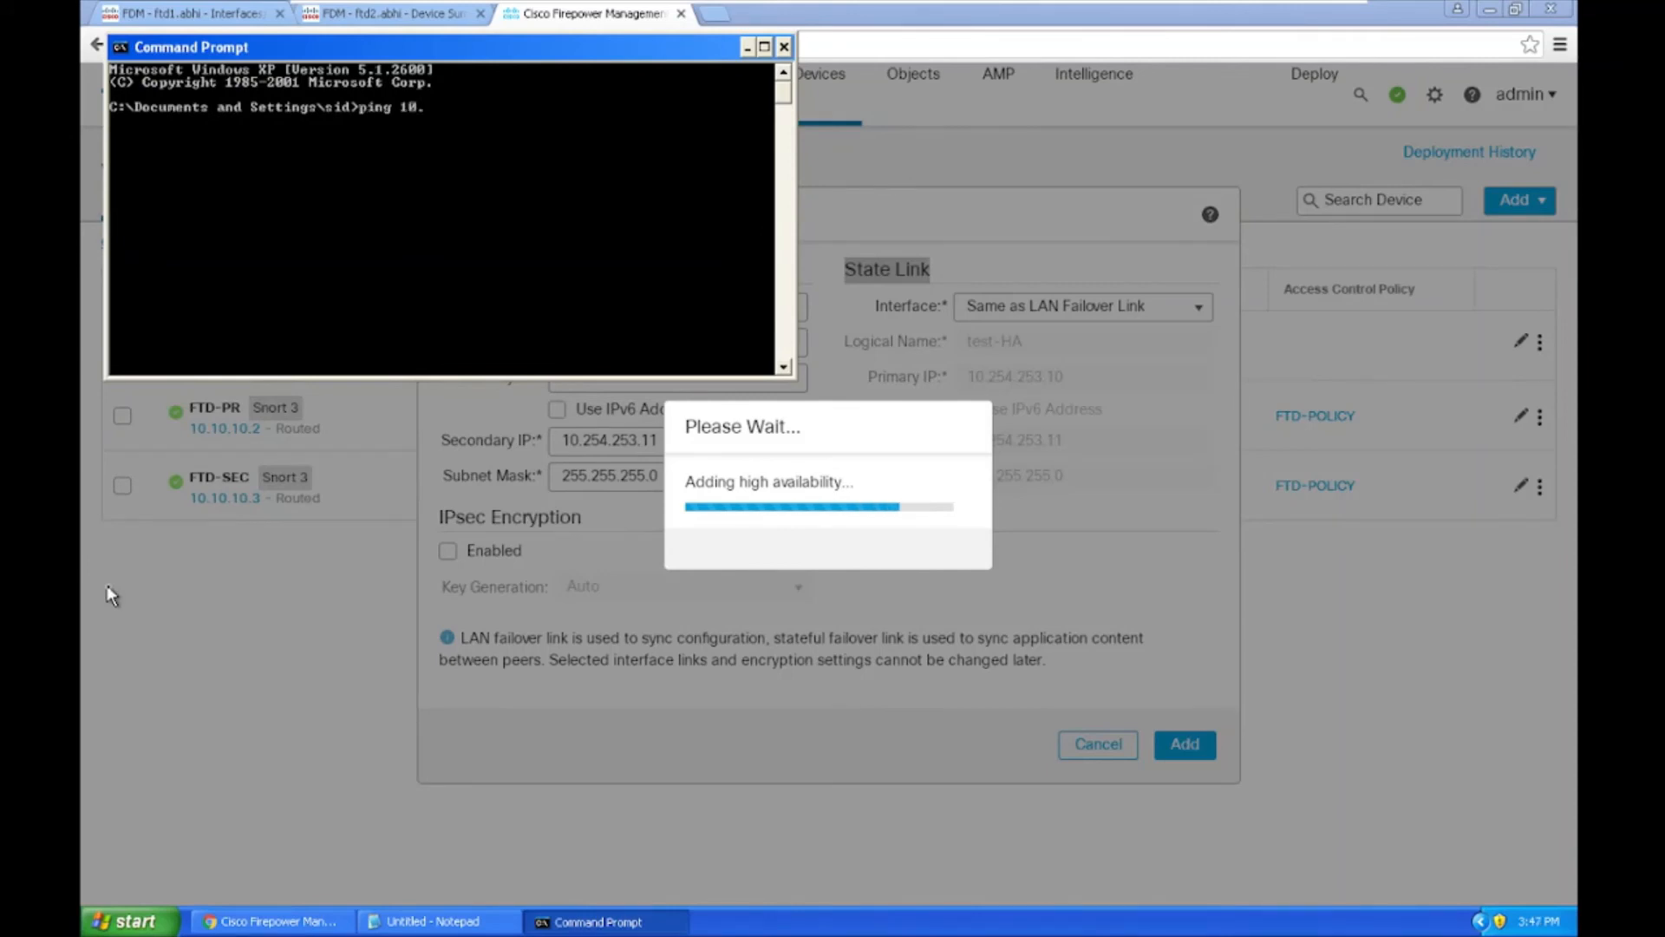
pyautogui.write('10.10.2 -t')
pyautogui.press('Return')
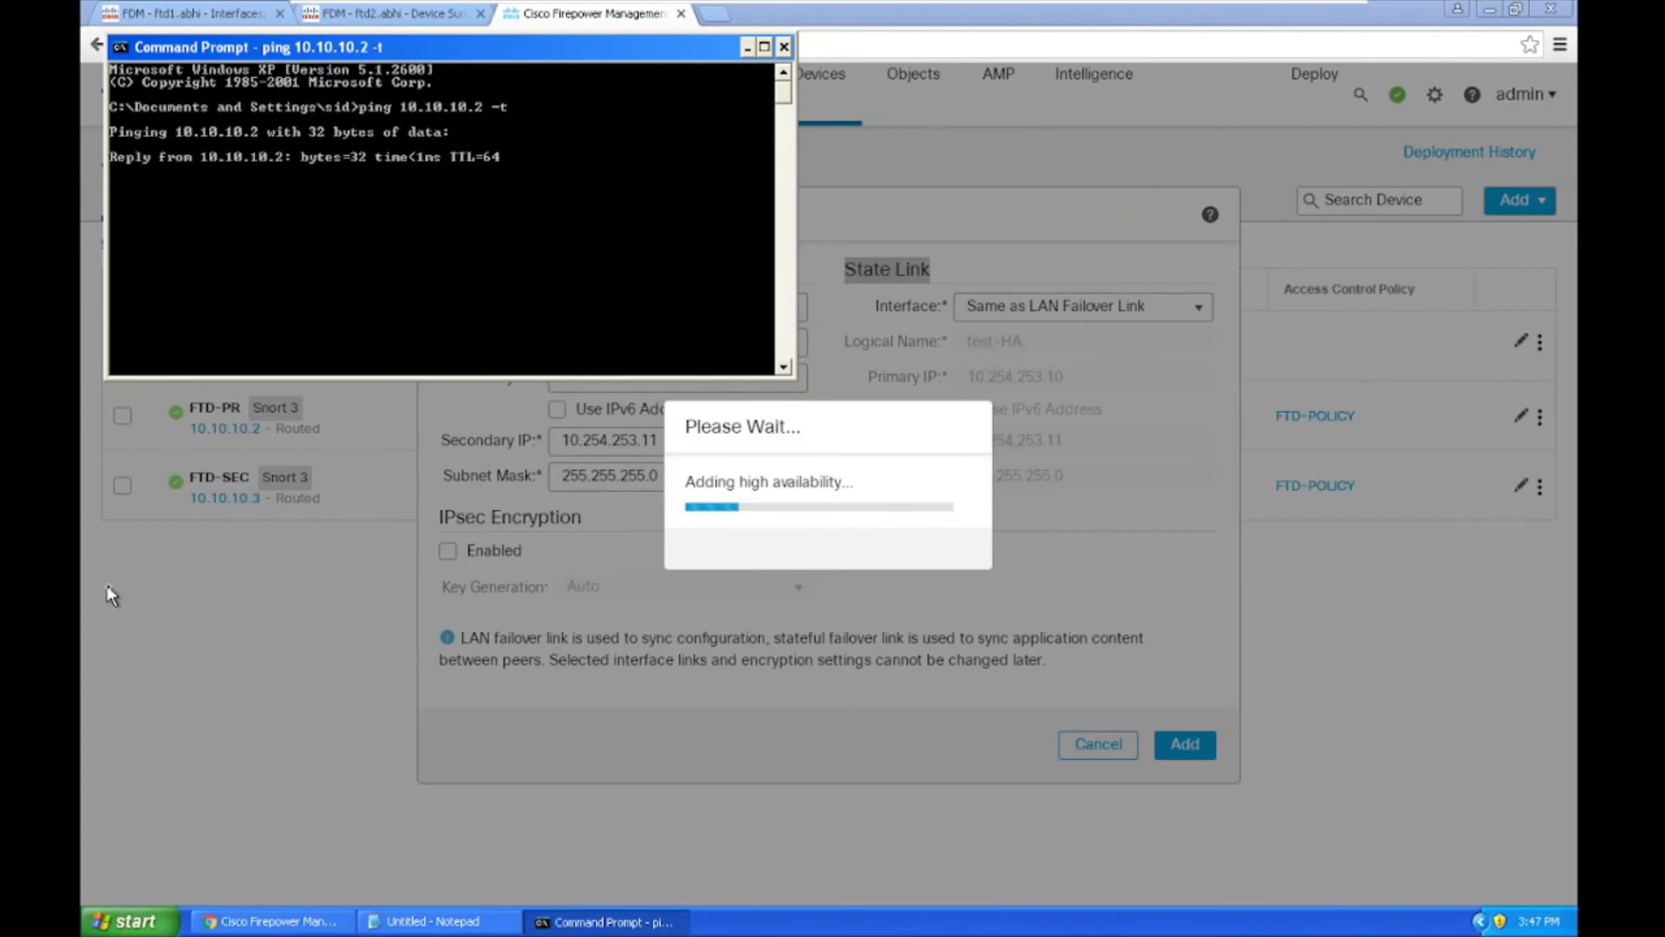
# Step: Run 'ping 10.10.10.3 -t' in a second Command Prompt placed at the top right
pyautogui.click(130, 921)
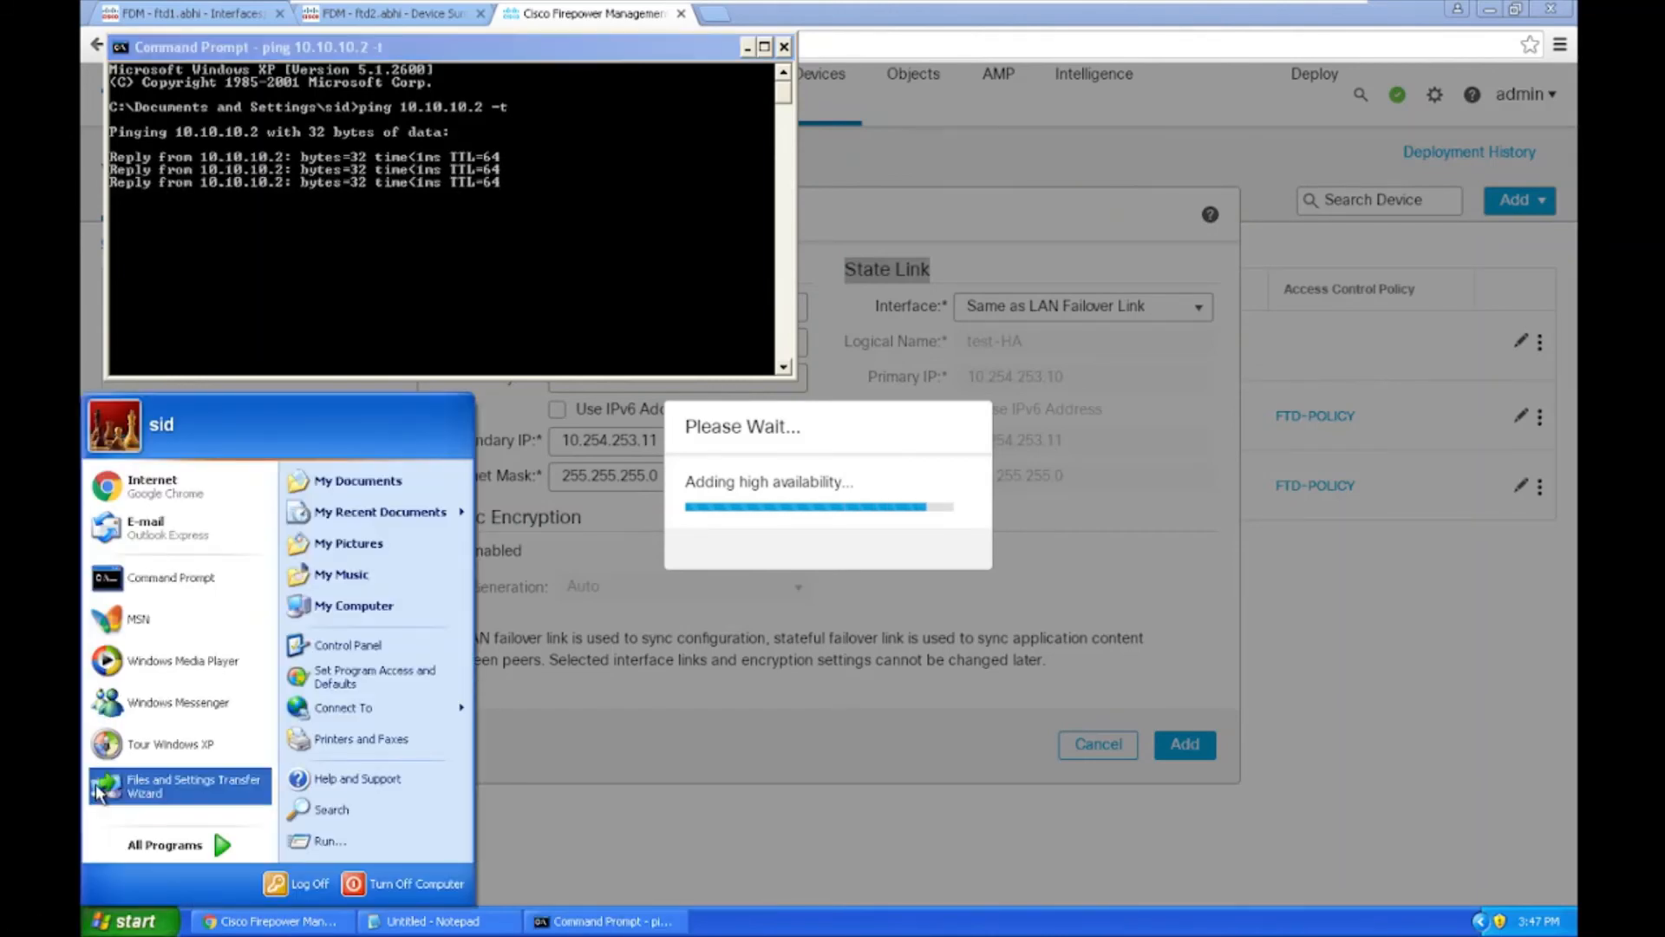
pyautogui.click(130, 588)
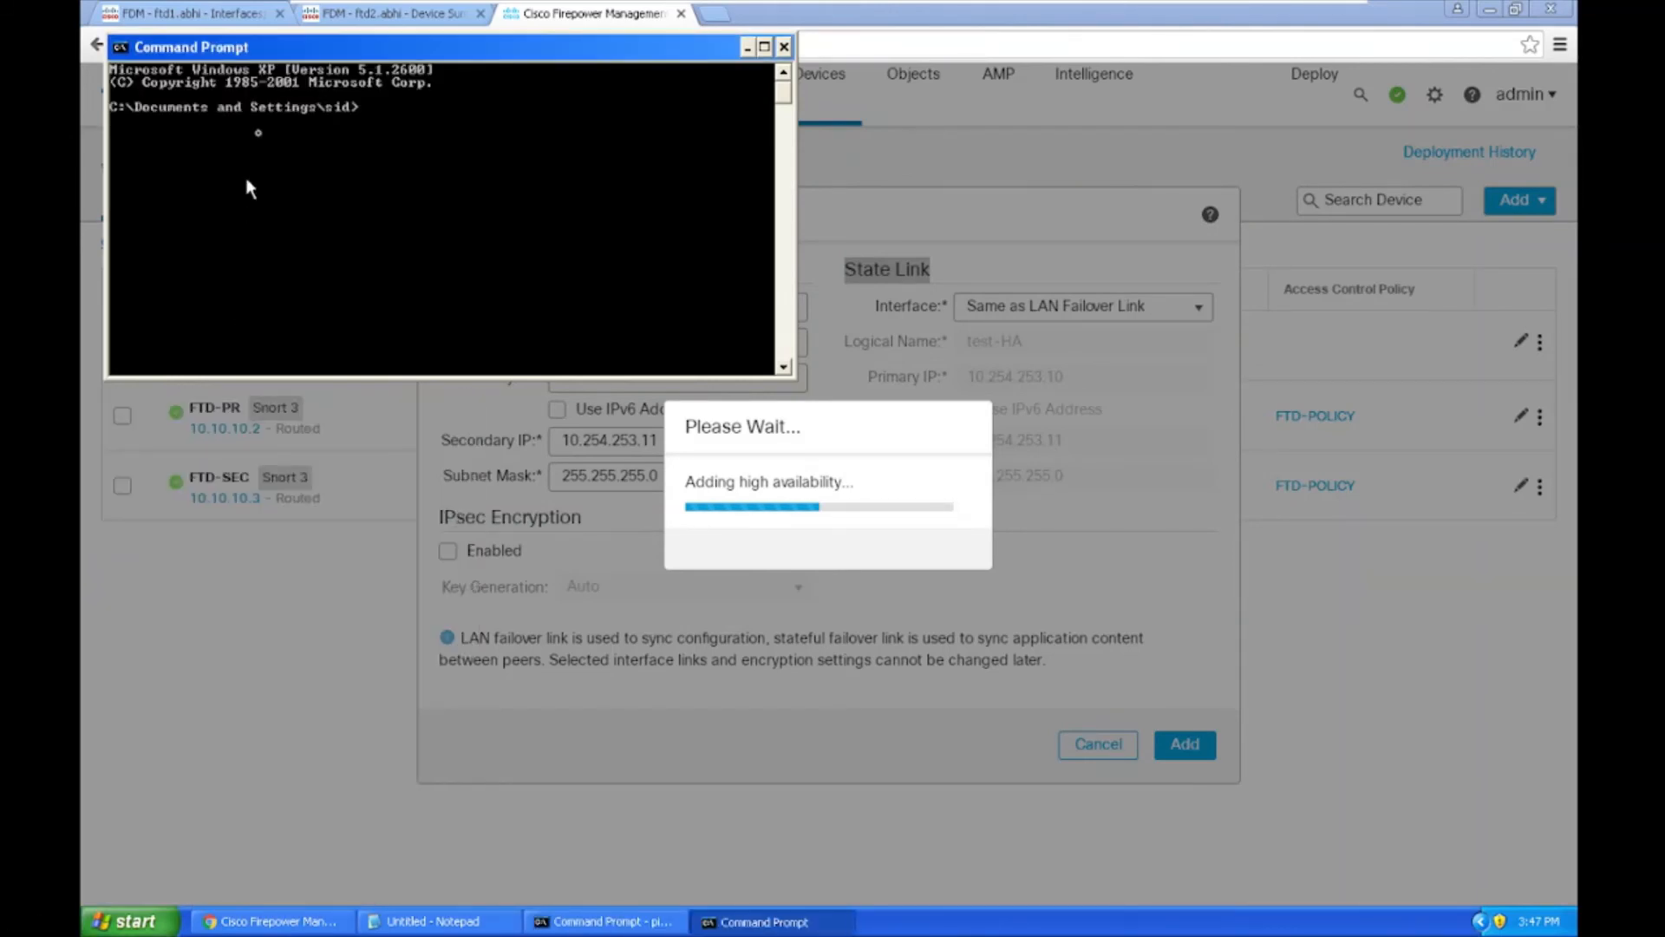
pyautogui.moveTo(288, 50); pyautogui.dragTo(396, 490)
pyautogui.write('ping ')
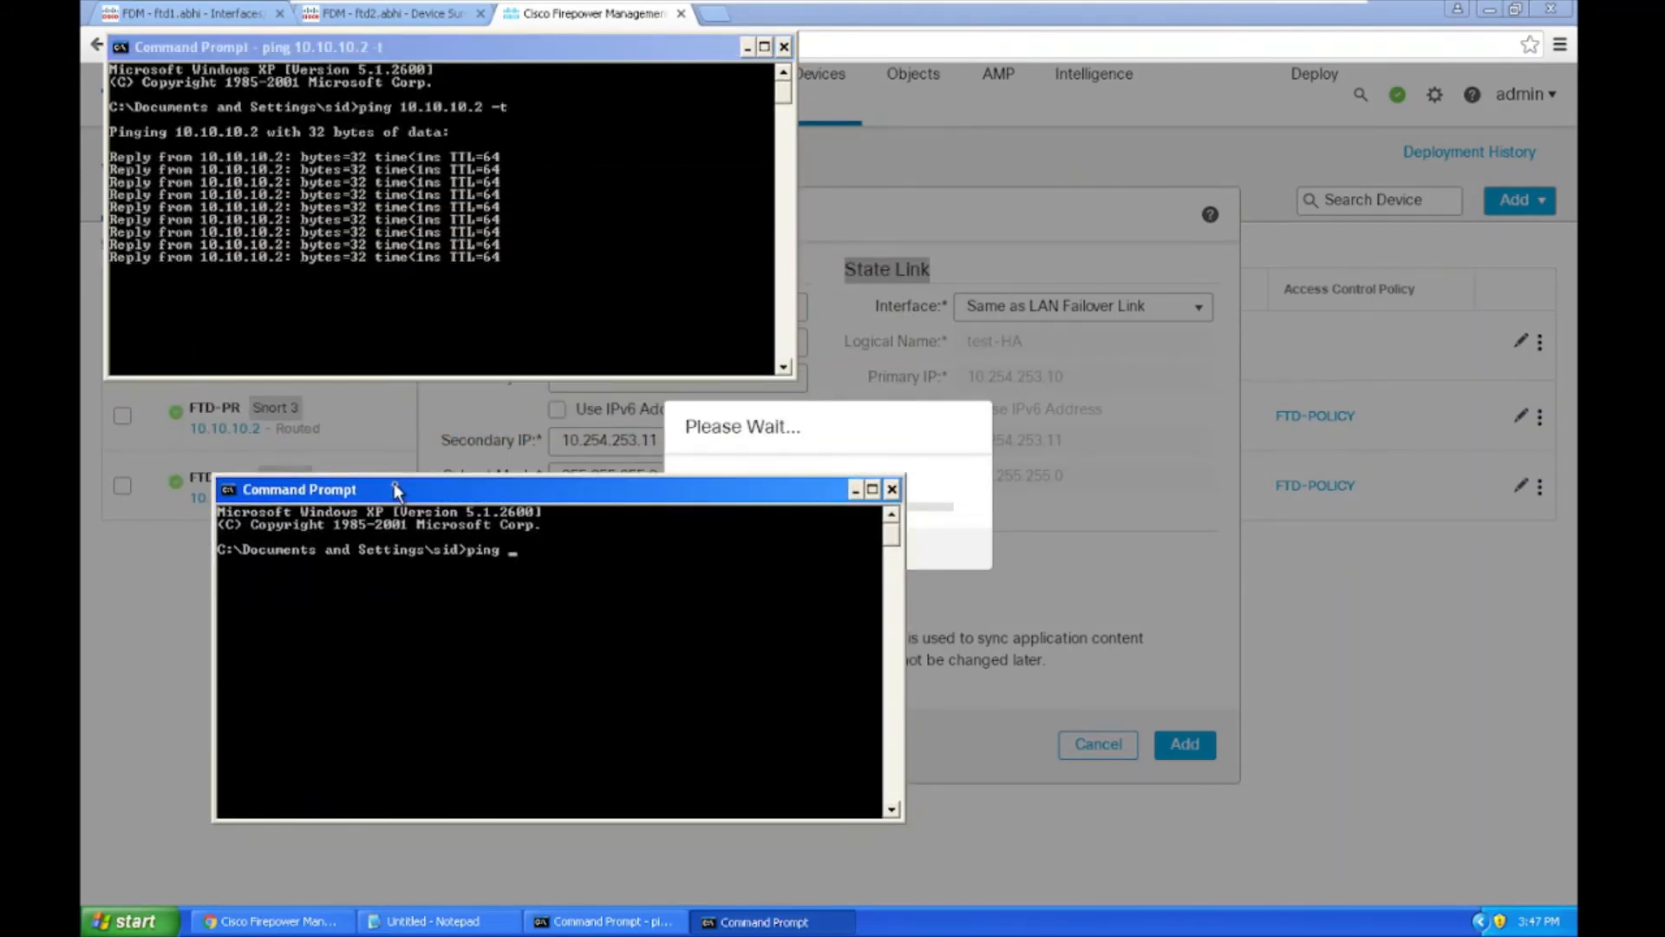
pyautogui.write('10.10.10')
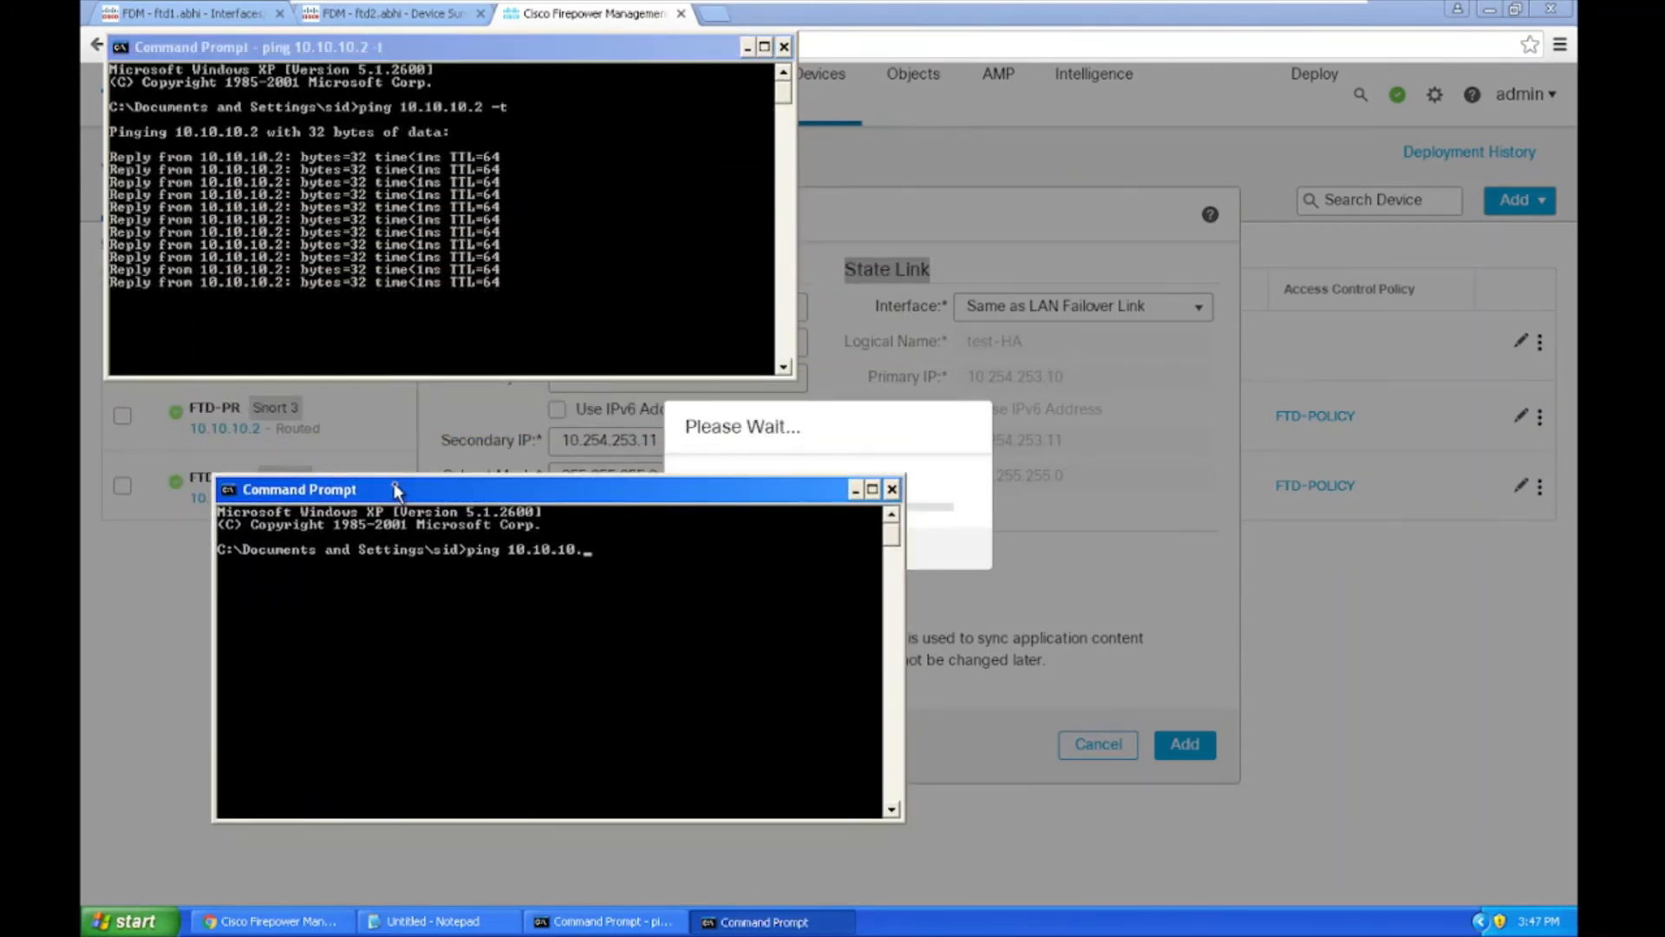
pyautogui.write('.3 -t')
pyautogui.press('Return')
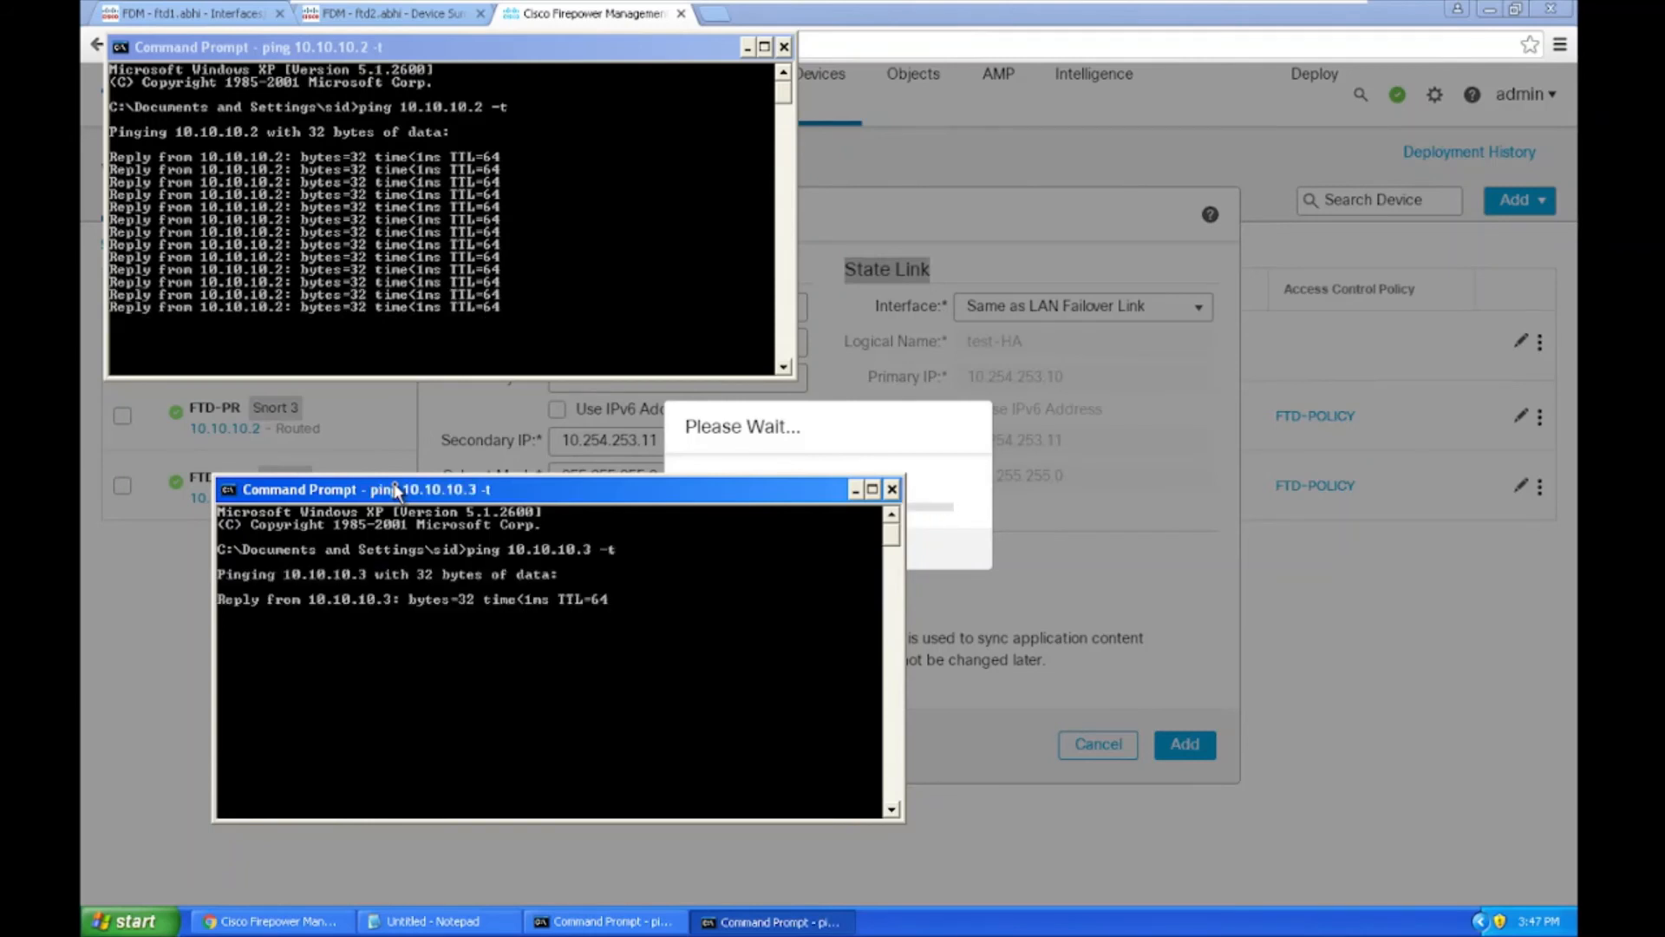
pyautogui.moveTo(400, 489); pyautogui.dragTo(1195, 84)
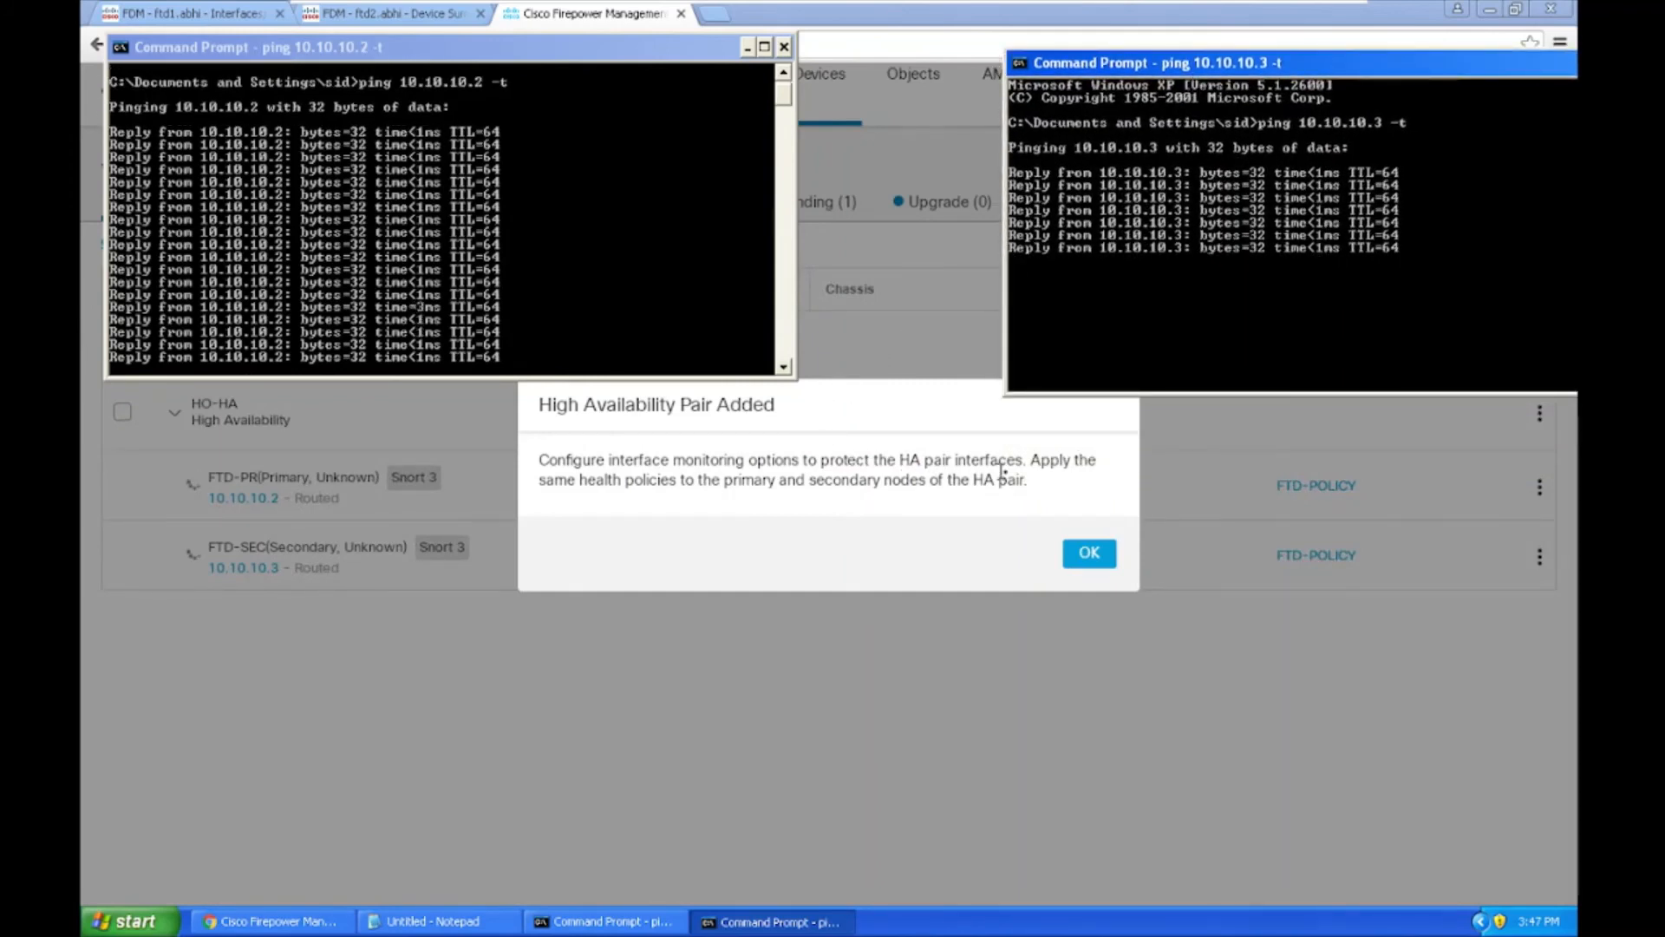
# Step: Dismiss the High Availability Pair Added notice and bring both ping windows back
pyautogui.click(738, 525)
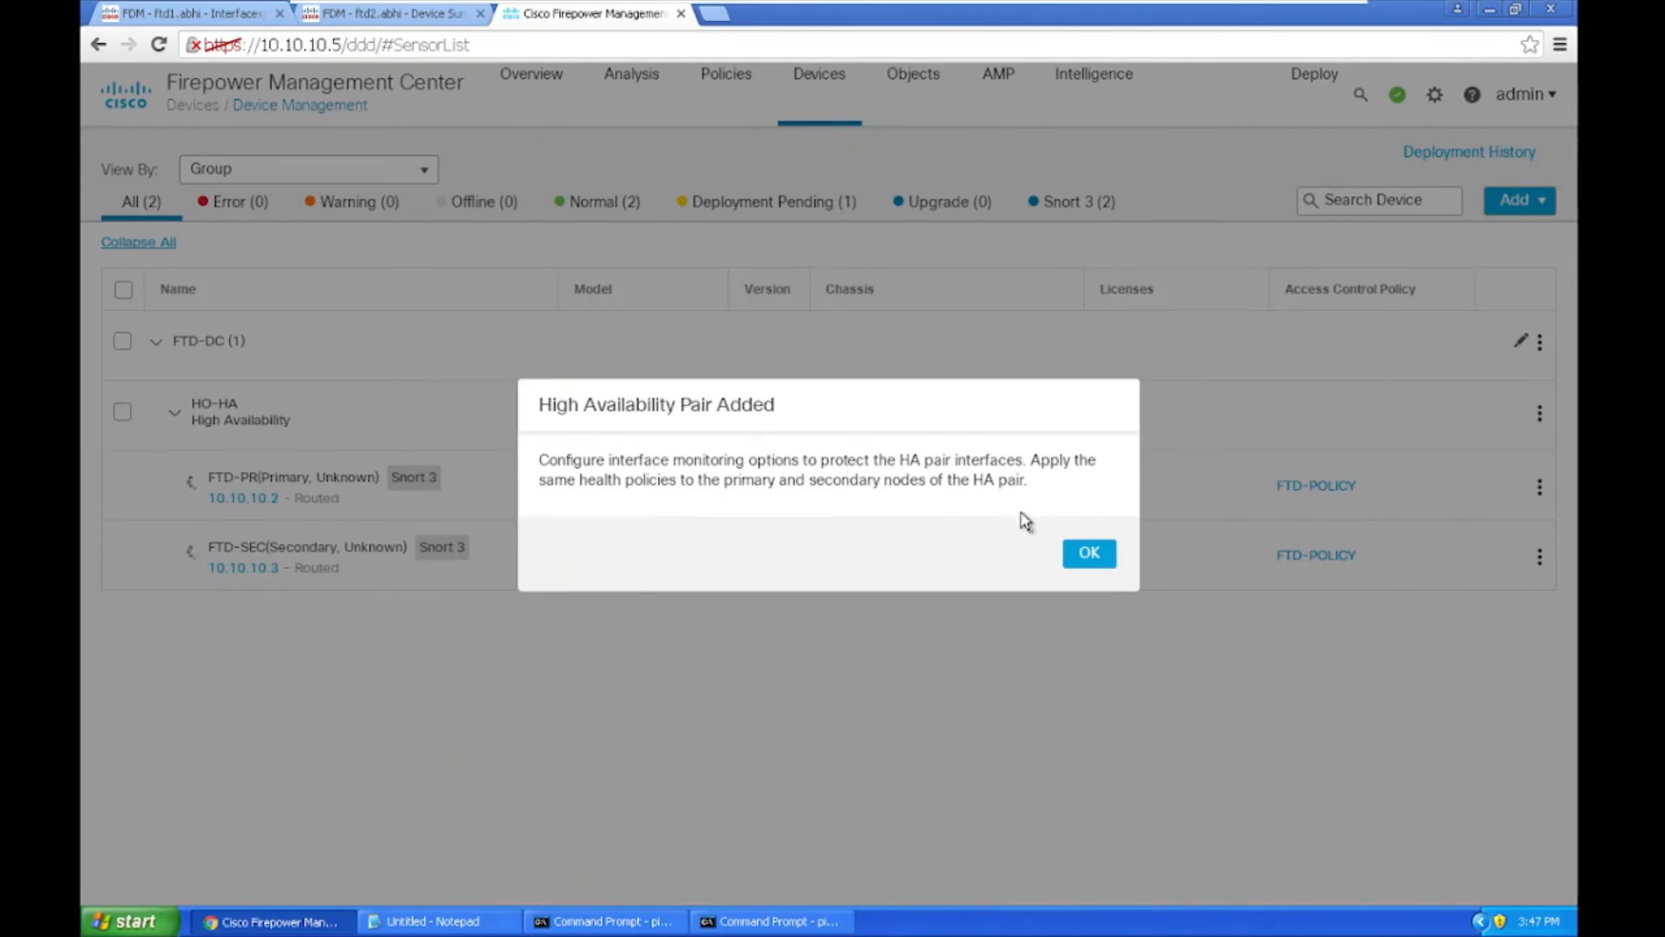
pyautogui.click(1090, 555)
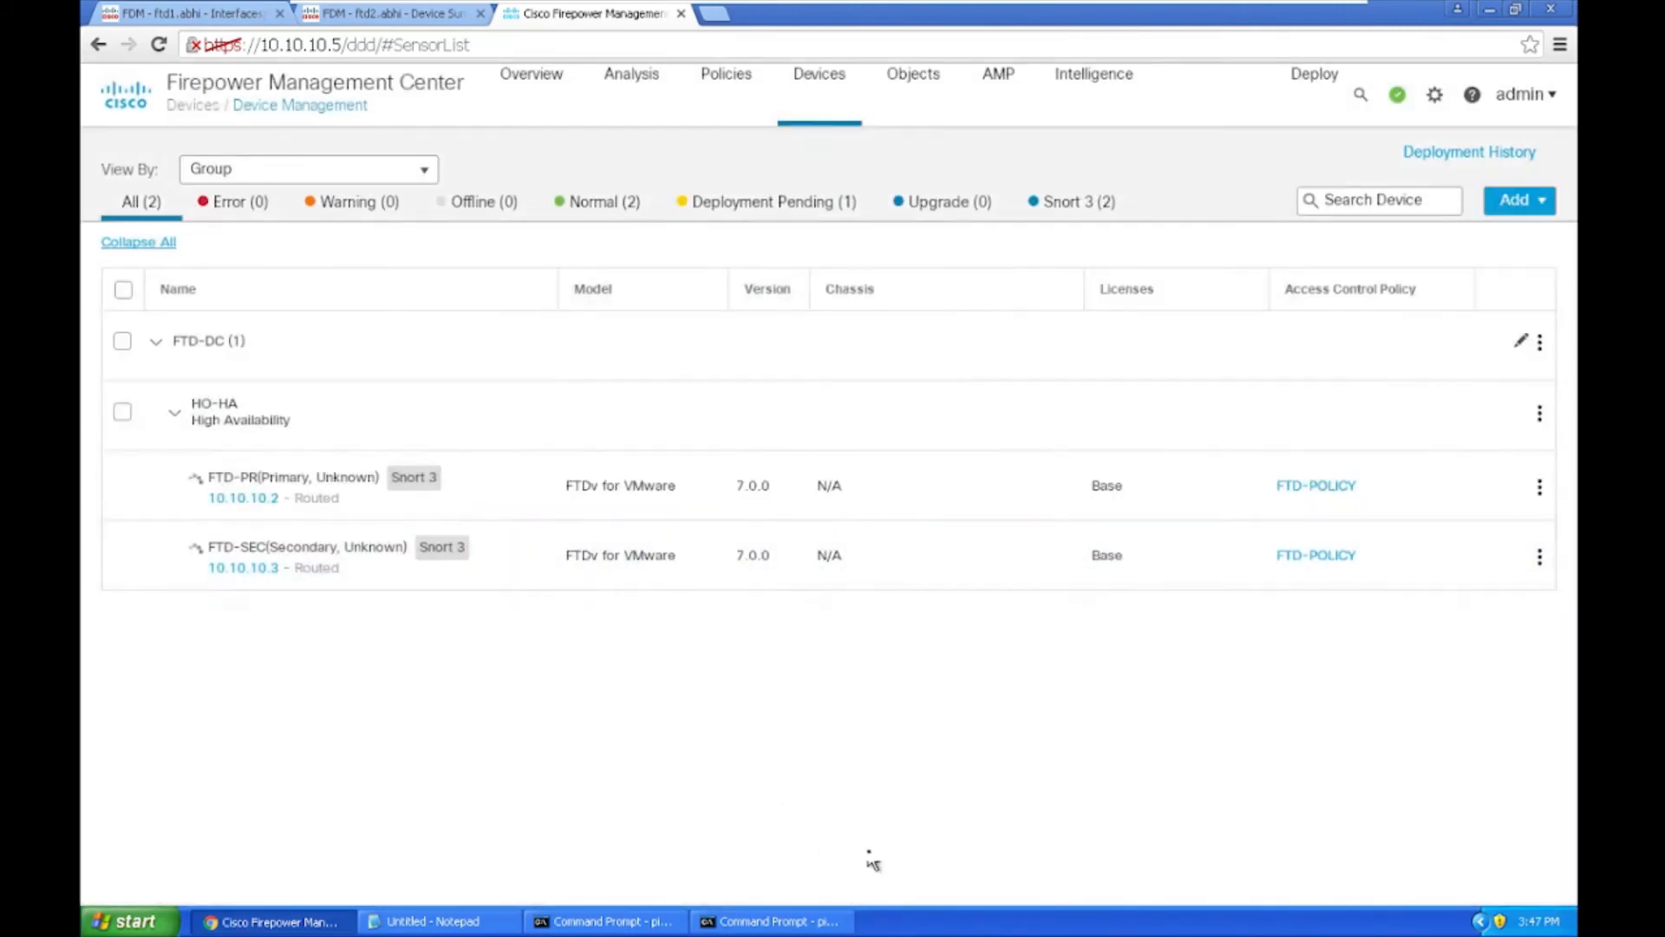
pyautogui.click(822, 924)
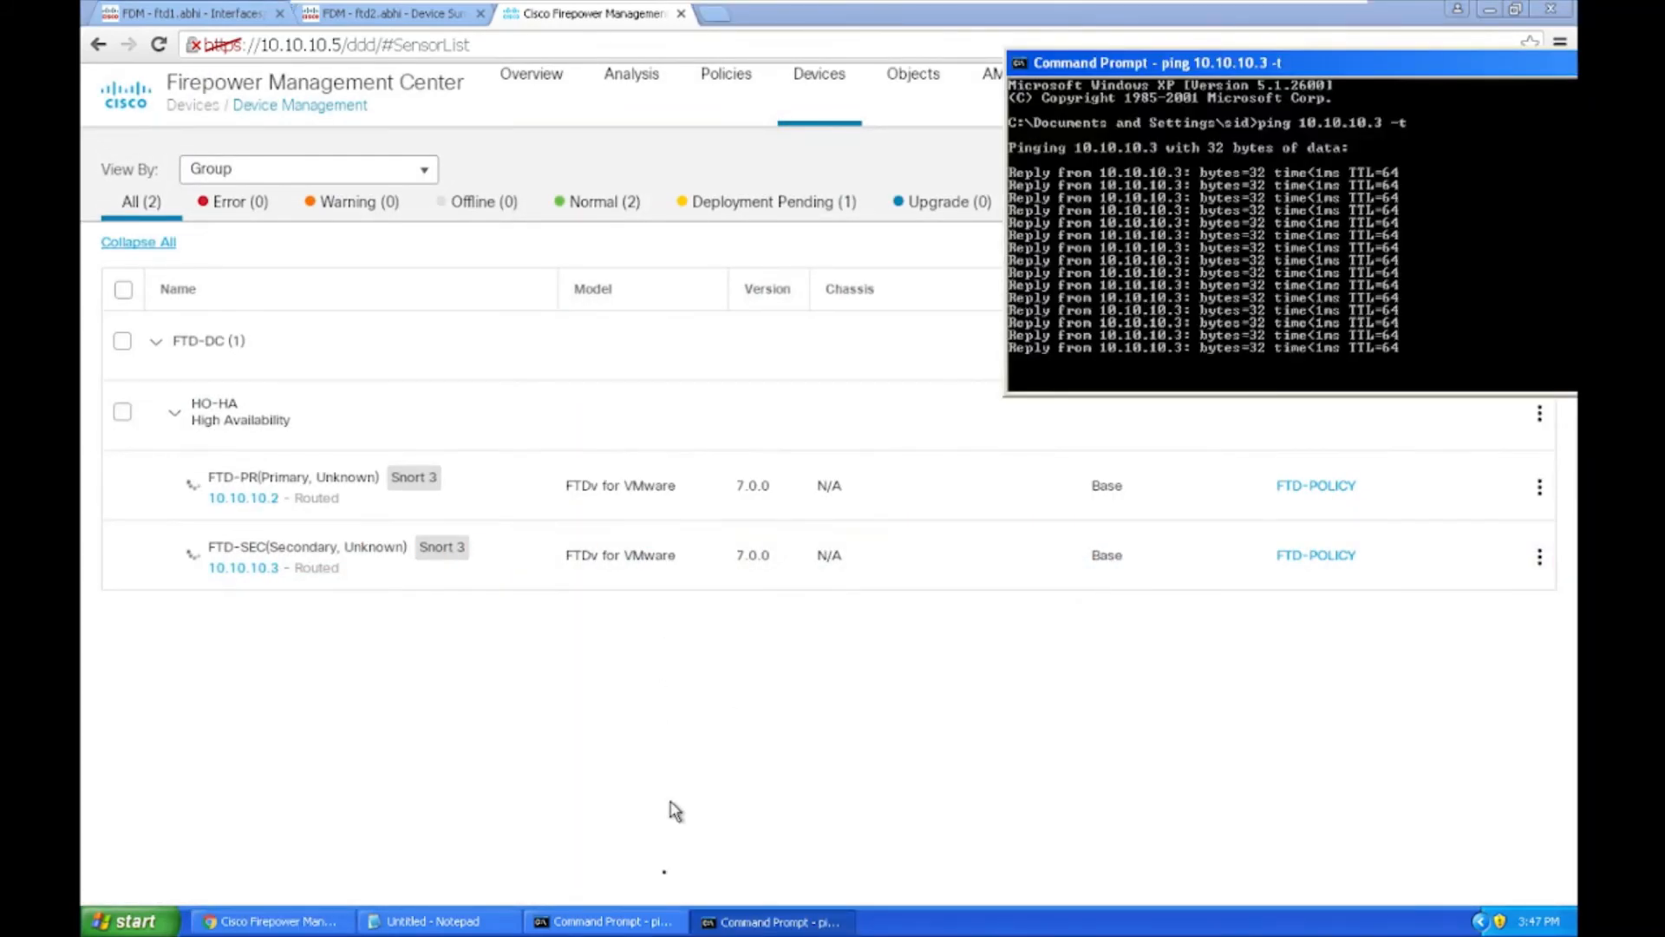
pyautogui.click(635, 927)
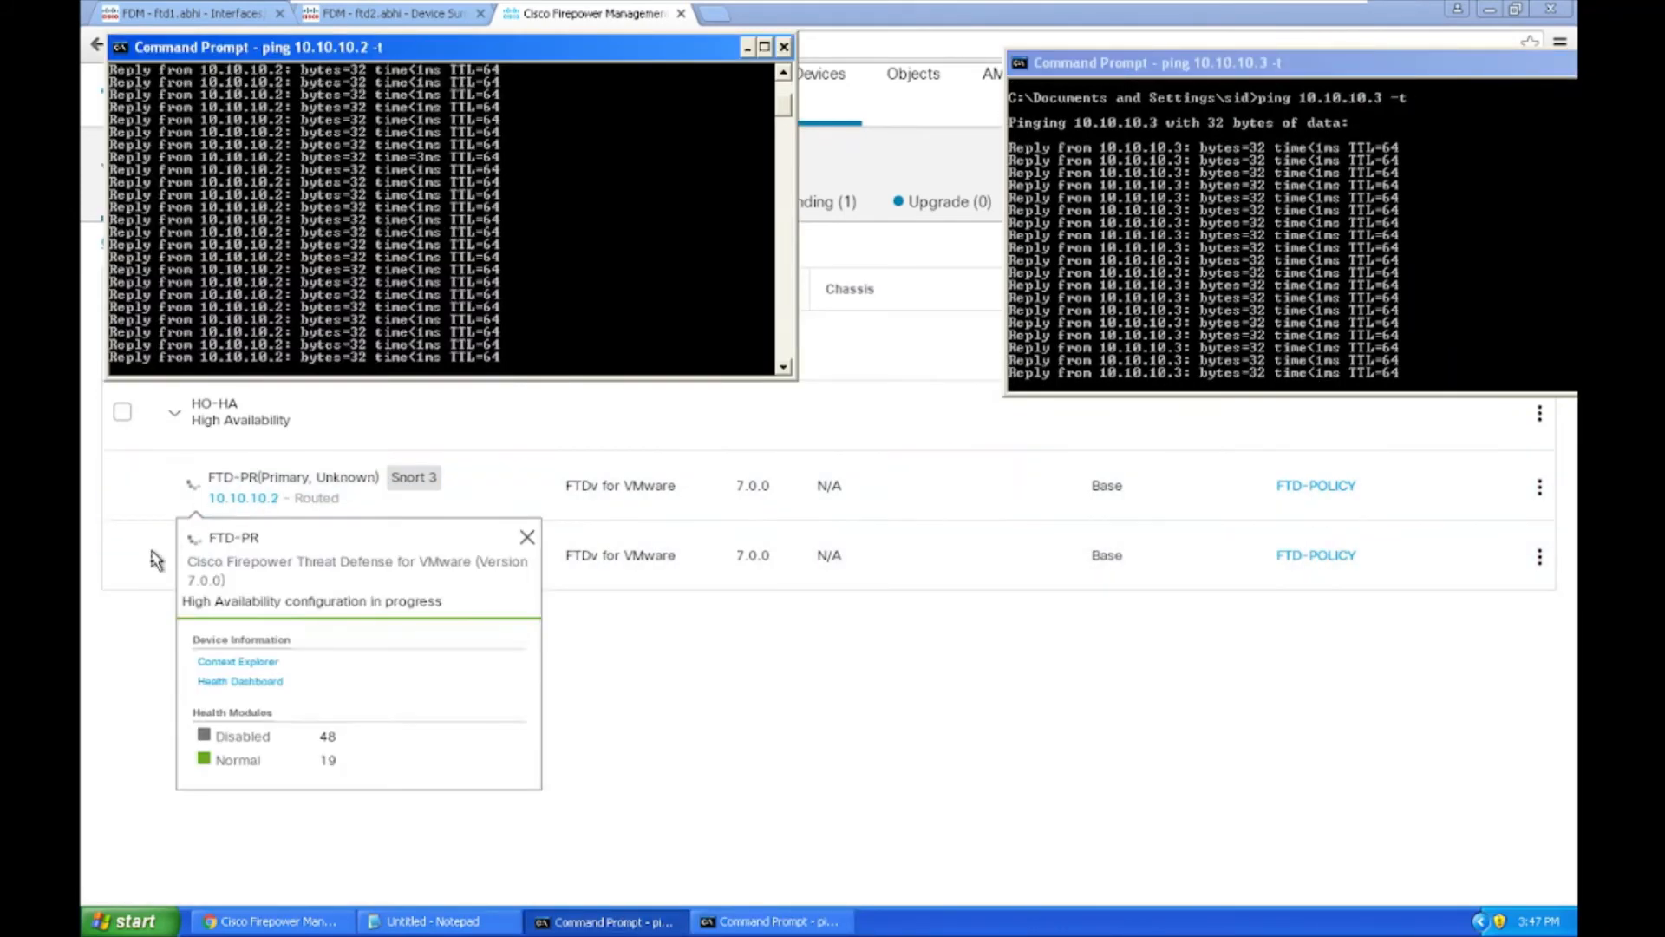
# Step: Exit VMRC full screen to show the HO-HA rows beside both pings
pyautogui.moveTo(244, 513)
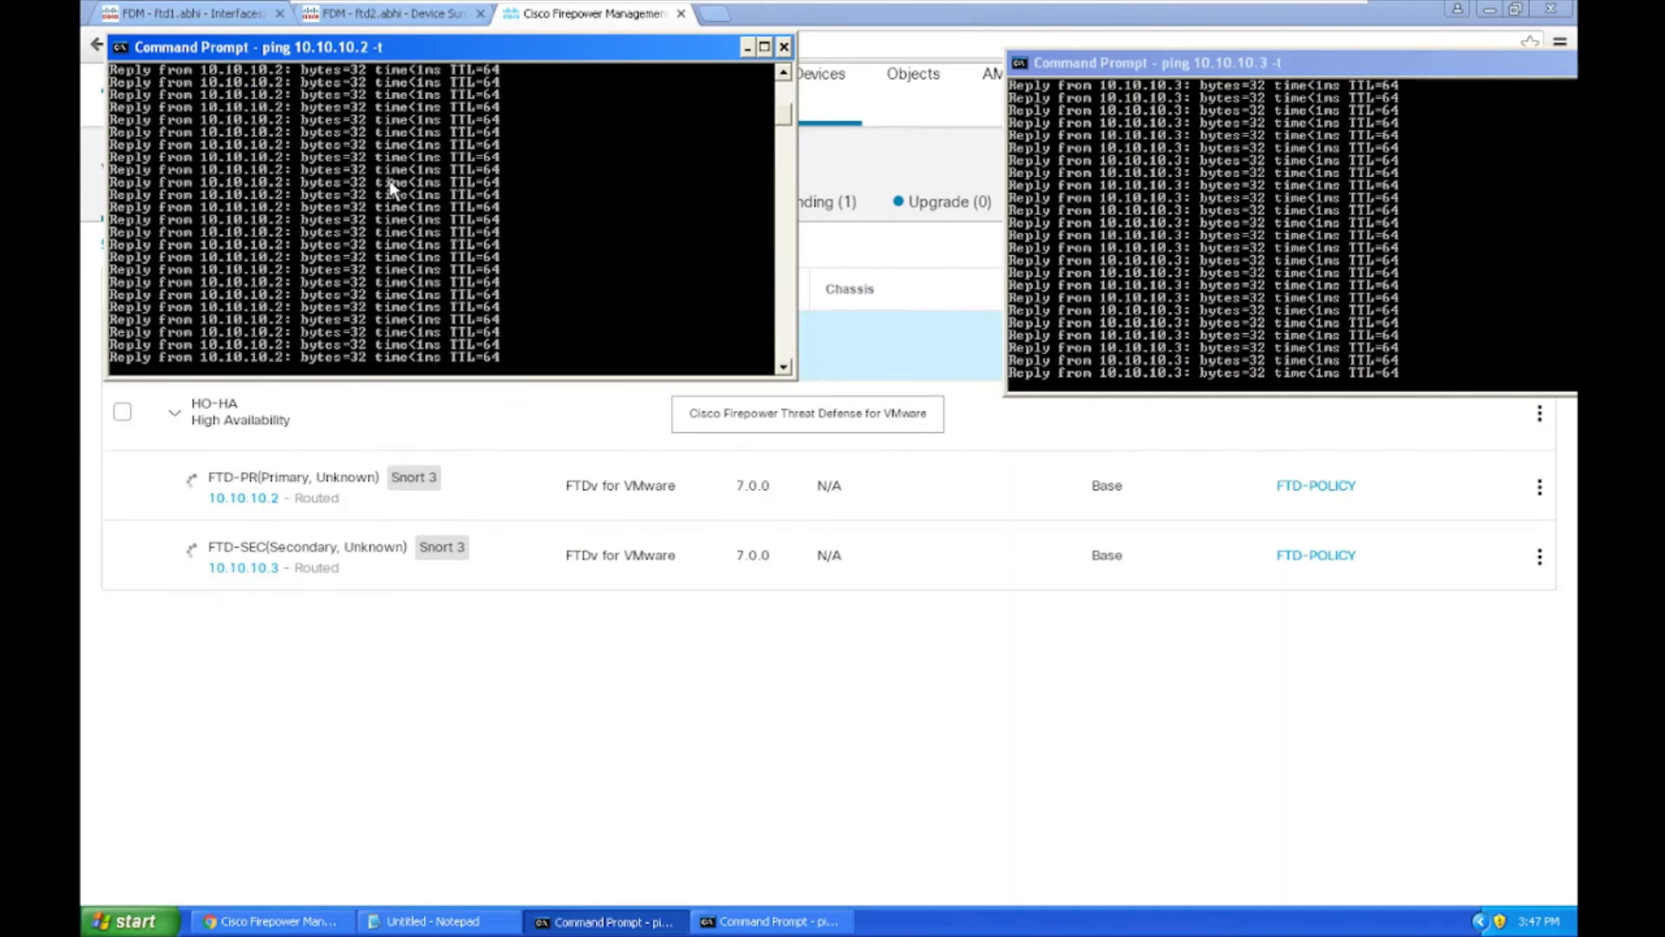
pyautogui.moveTo(891, 3)
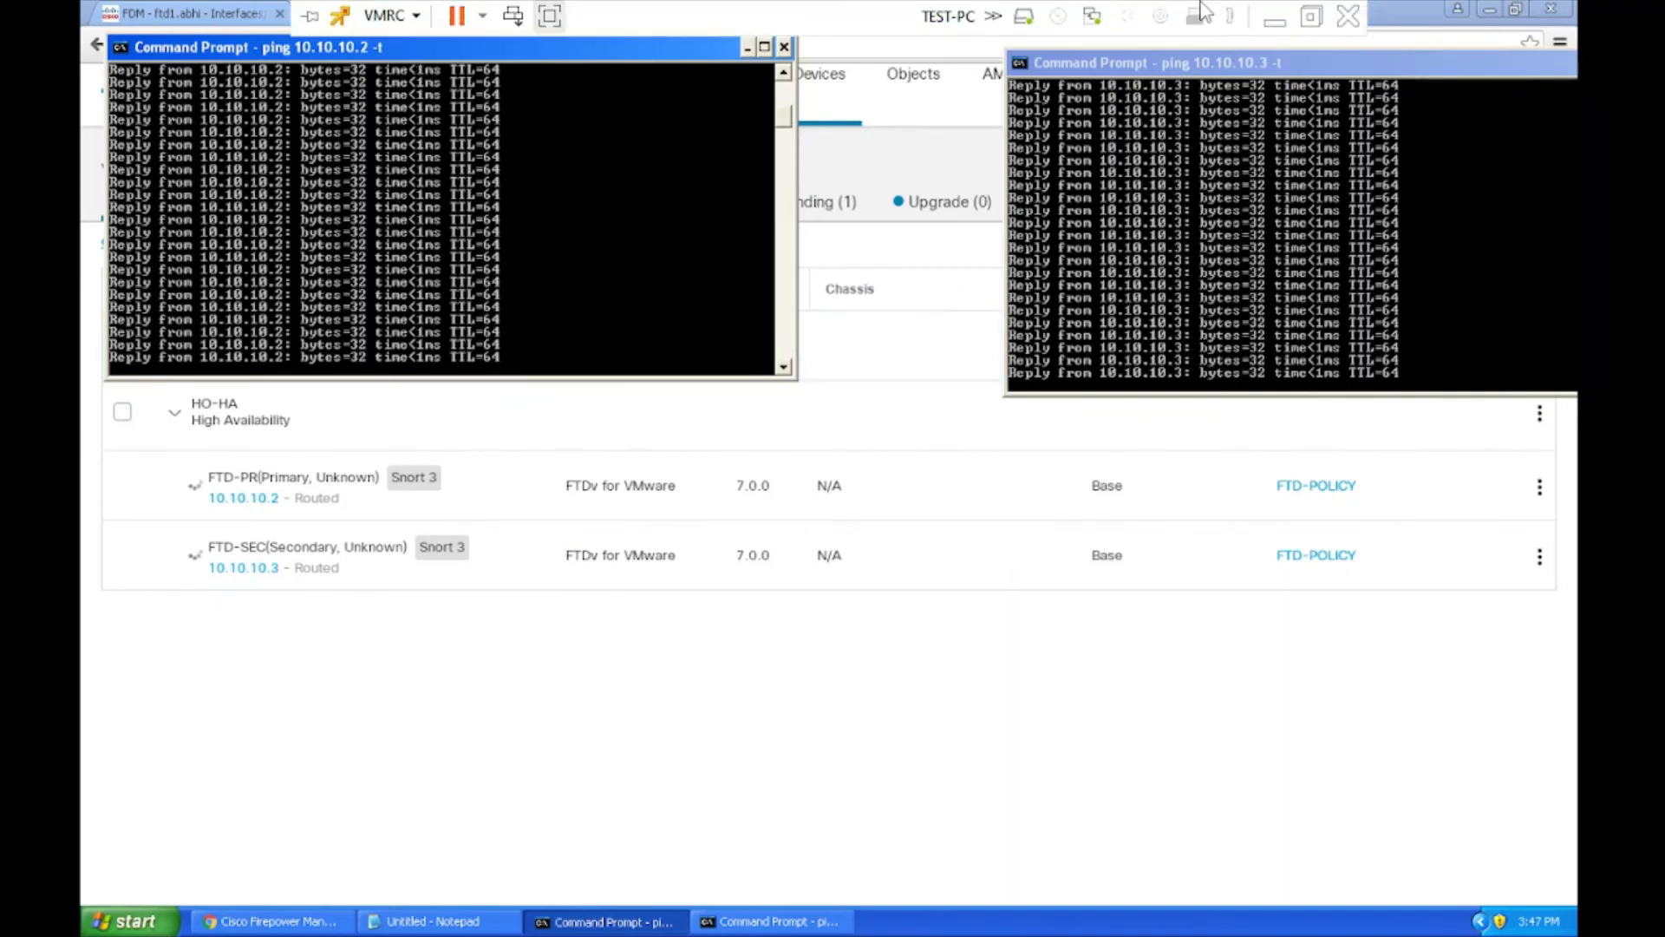
pyautogui.click(1310, 11)
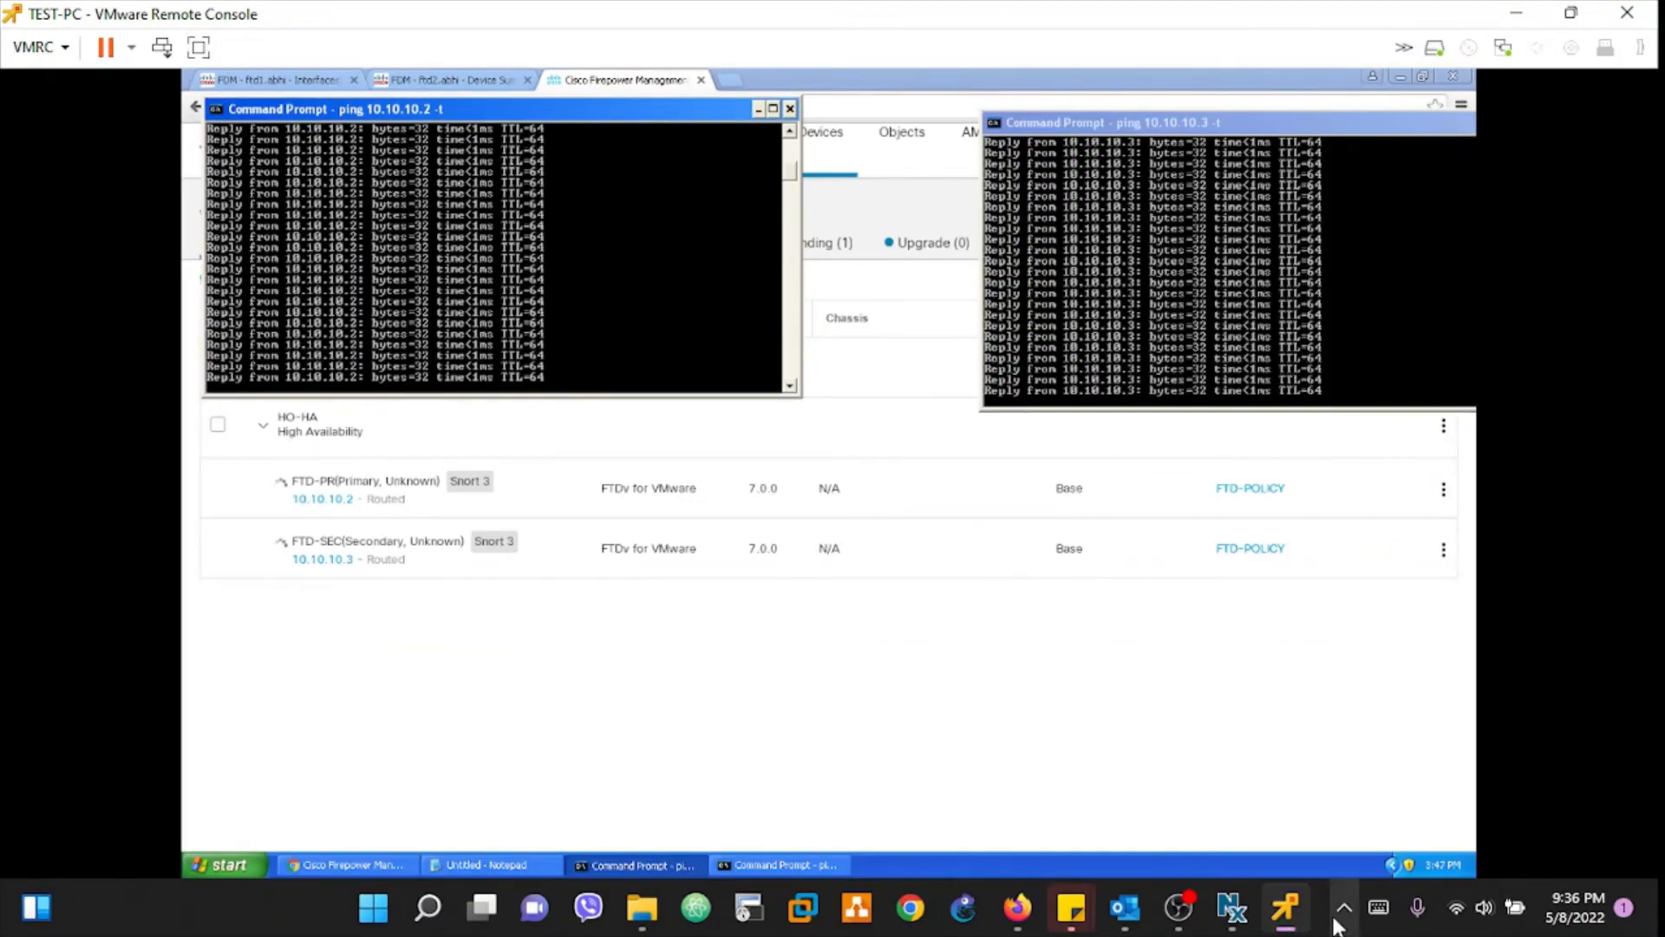
pyautogui.click(1328, 914)
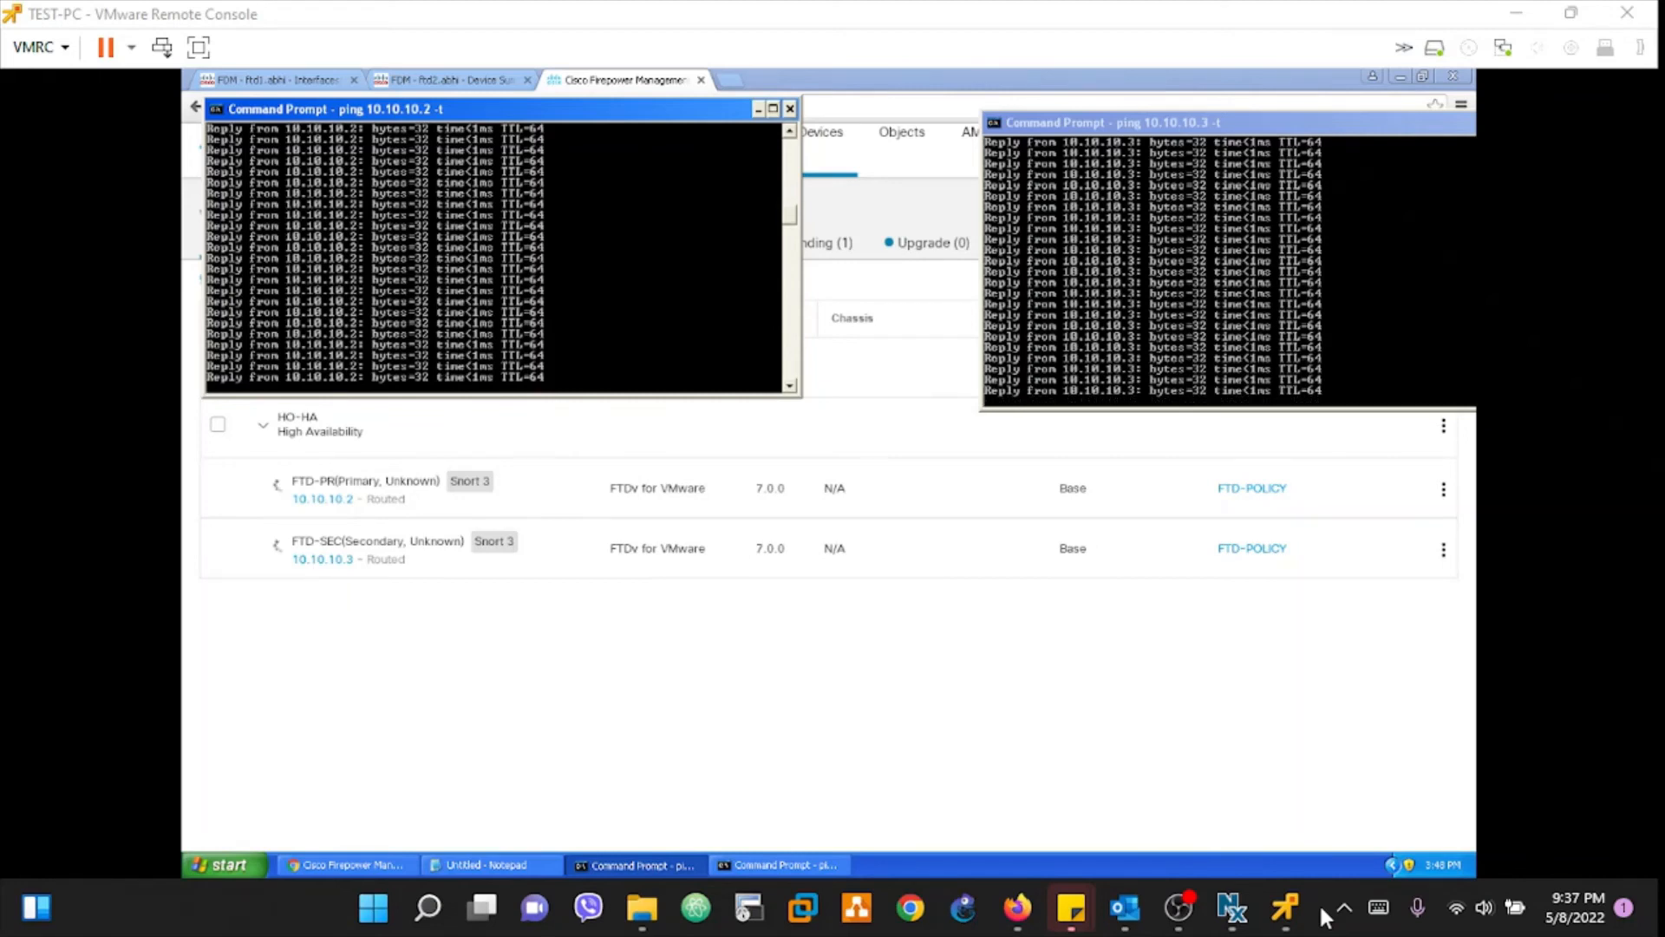
# Step: Stop the 10.10.10.2 ping (103/103, 0% loss) and rerun it continuously
pyautogui.click(1231, 381)
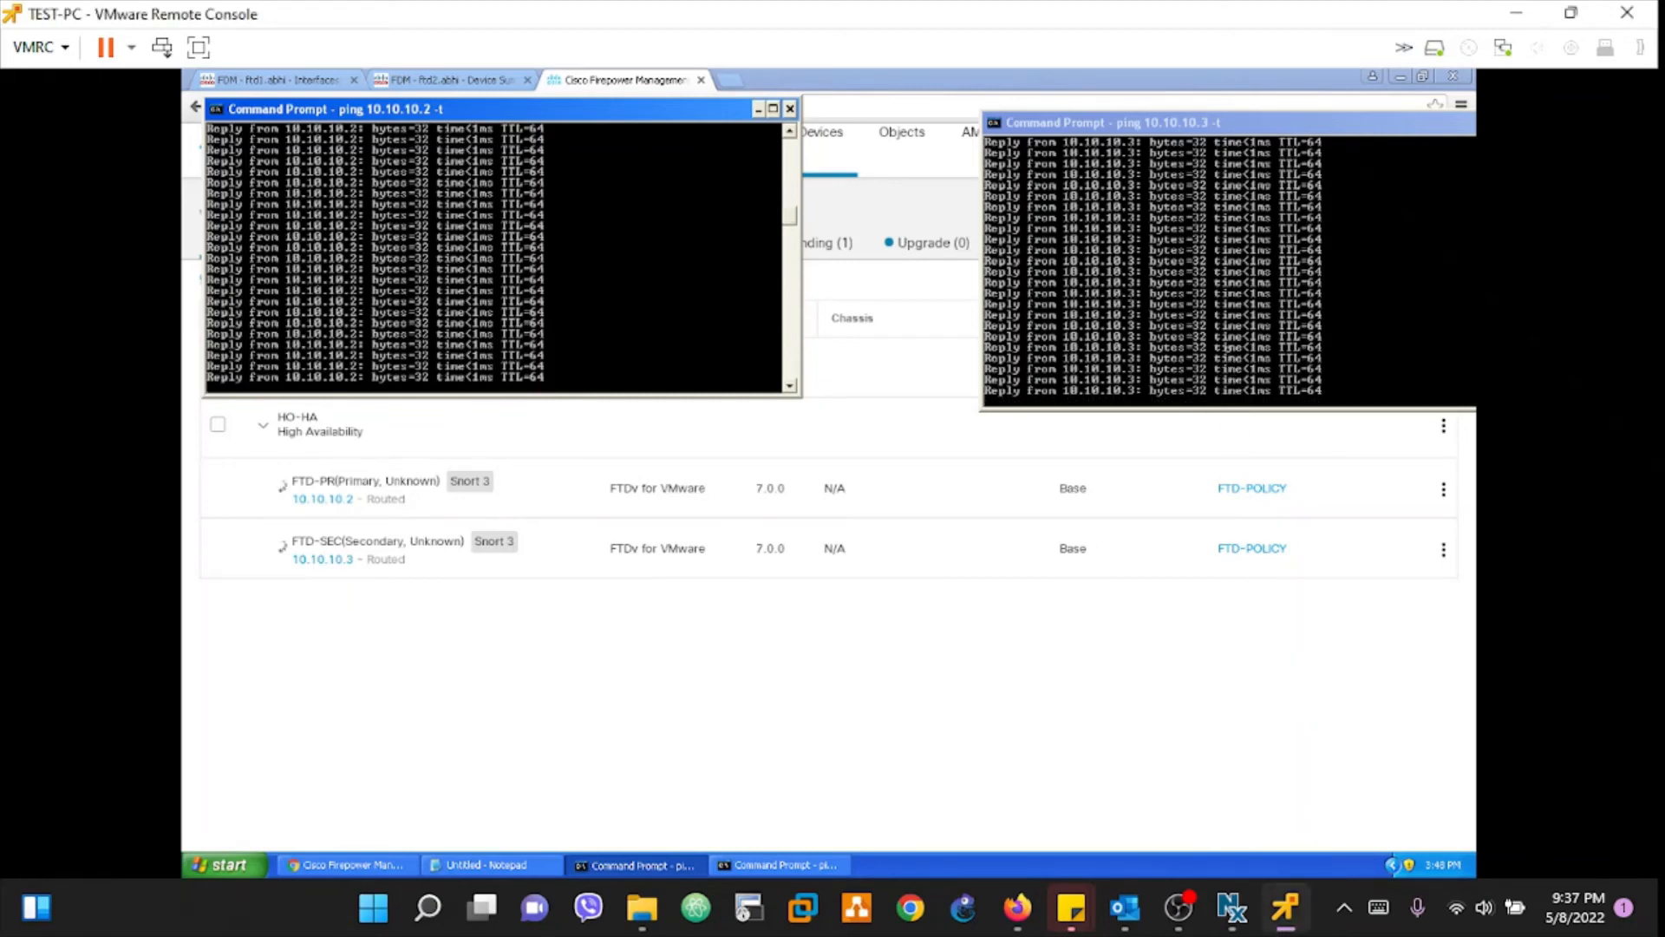
pyautogui.hotkey('ctrl', 'c')
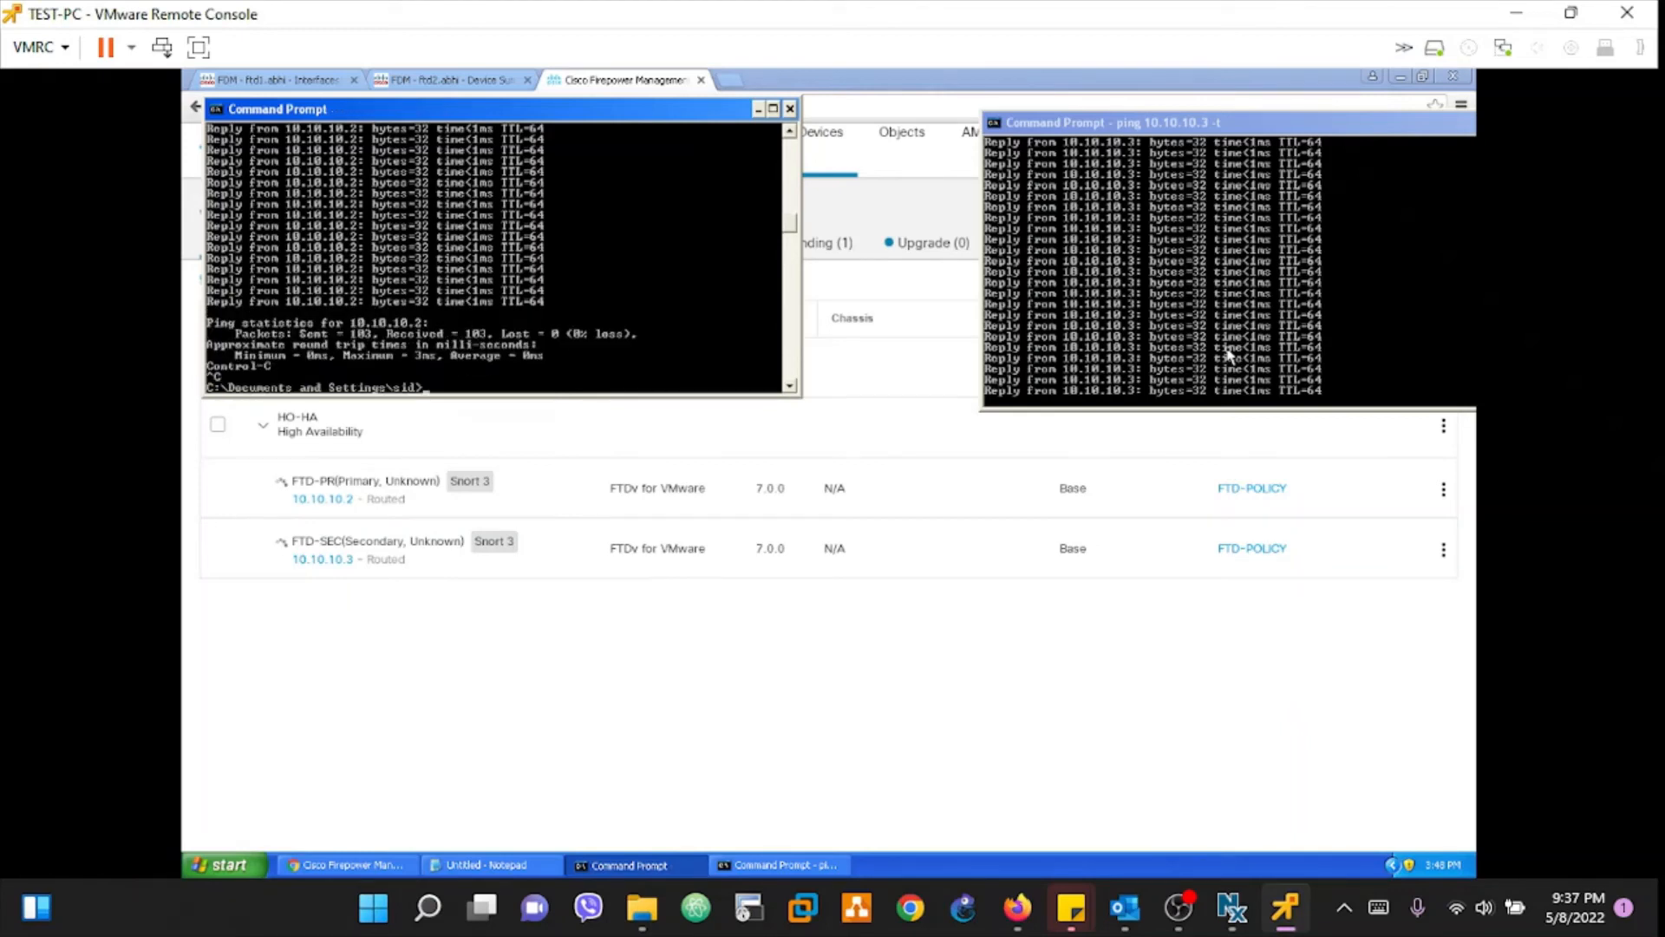
pyautogui.press('Up')
pyautogui.press('Return')
# Step: Stop the 10.10.10.3 ping (95/95, 0% loss) and rerun it continuously
pyautogui.click(1183, 268)
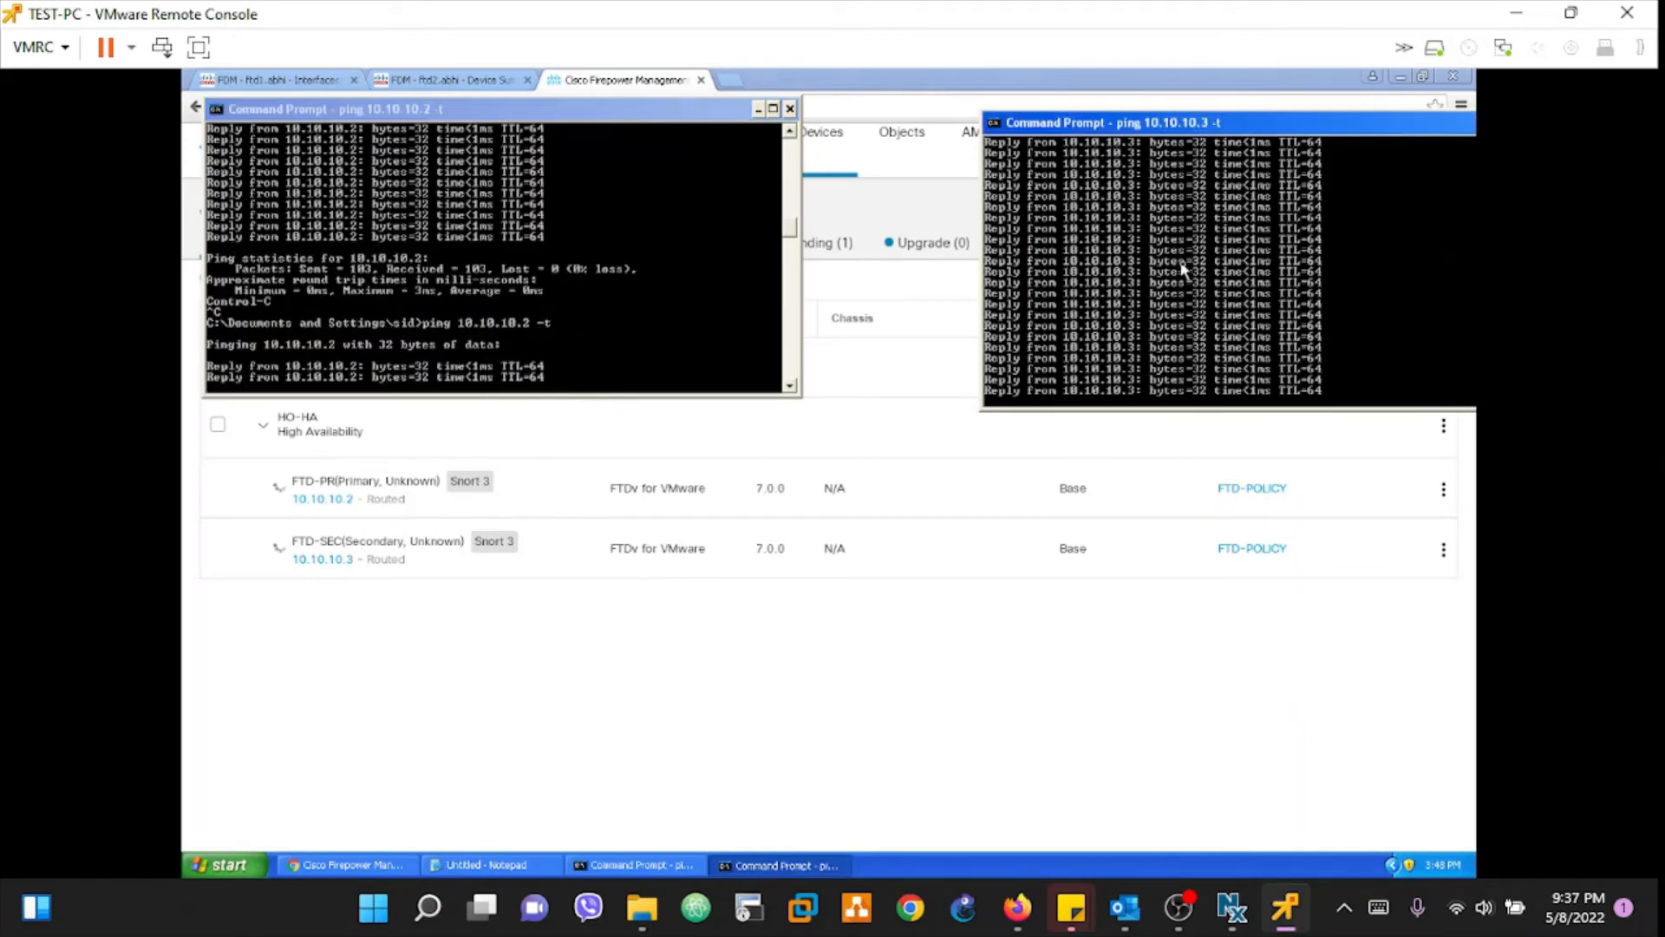
pyautogui.hotkey('ctrl', 'c')
pyautogui.press('Up')
pyautogui.press('Return')
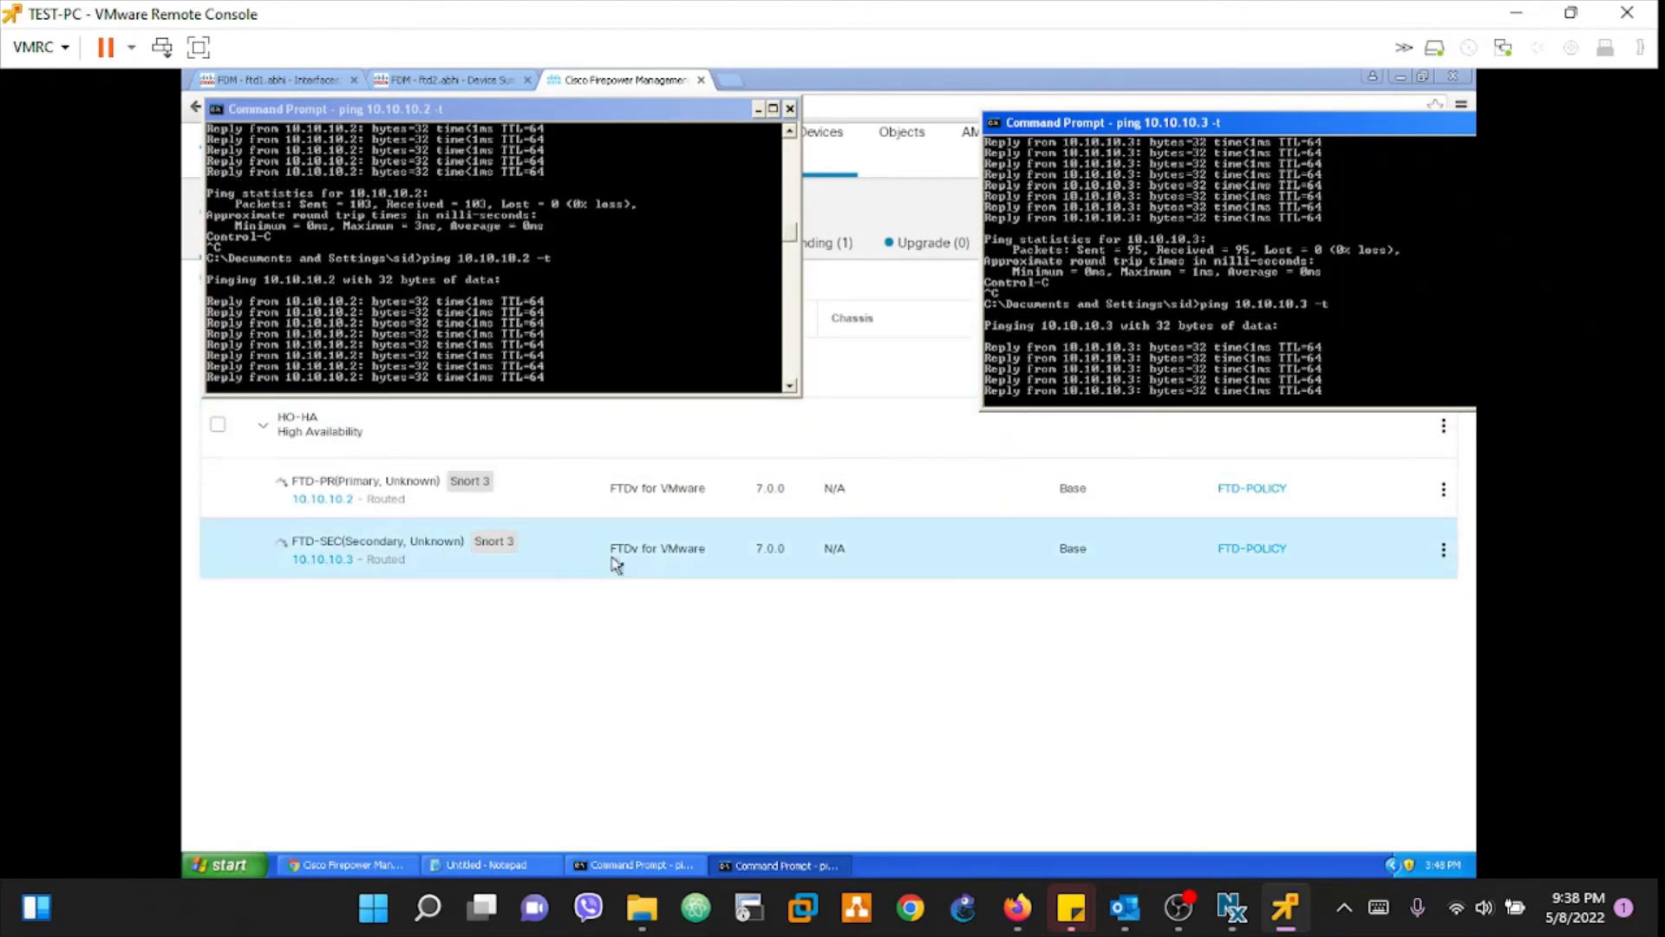
# Step: Reload the Firepower Device Manager pages for 10.10.10.3 and 10.10.10.2
pyautogui.click(451, 84)
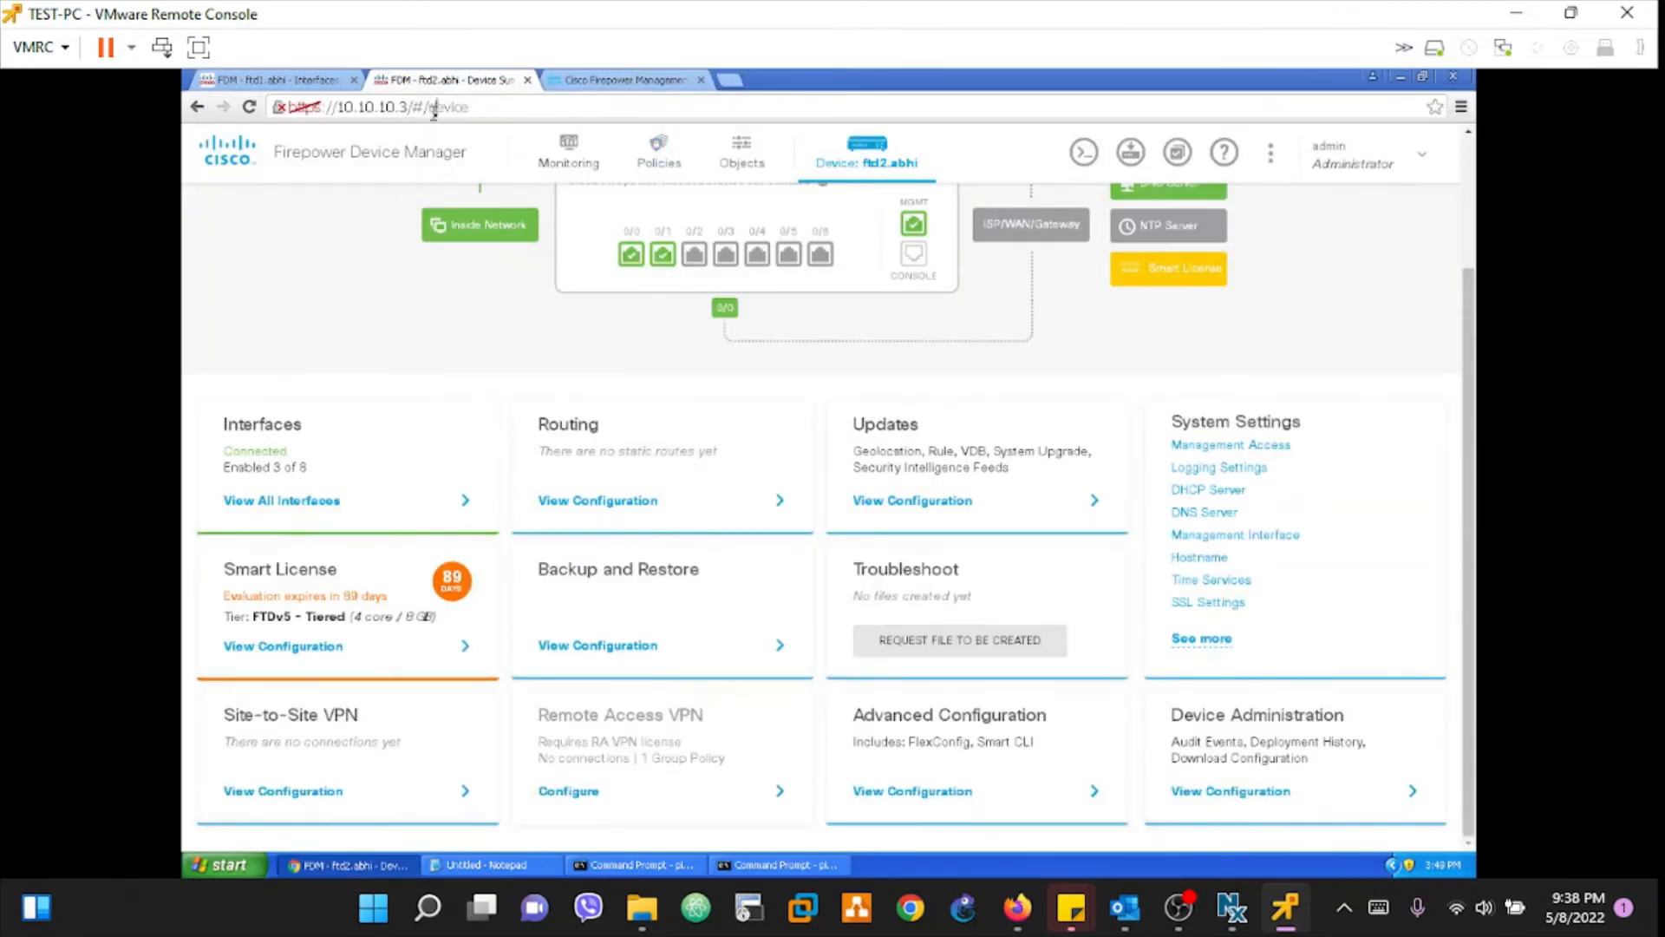
pyautogui.click(434, 108)
pyautogui.press('Return')
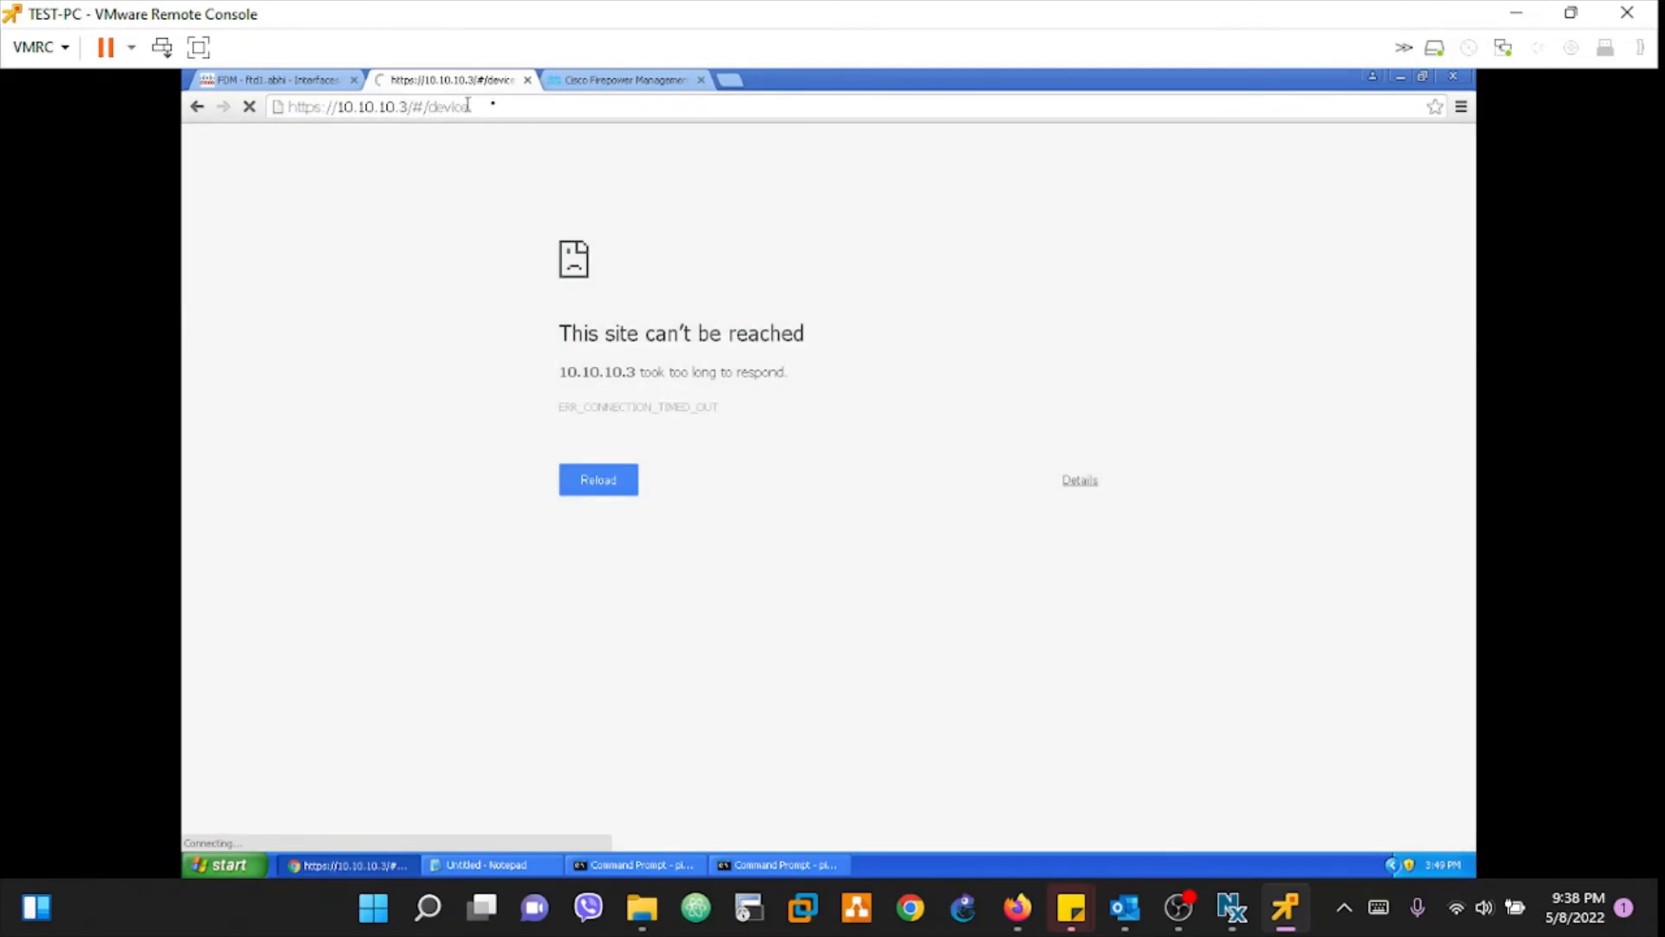
pyautogui.moveTo(507, 102); pyautogui.dragTo(285, 129)
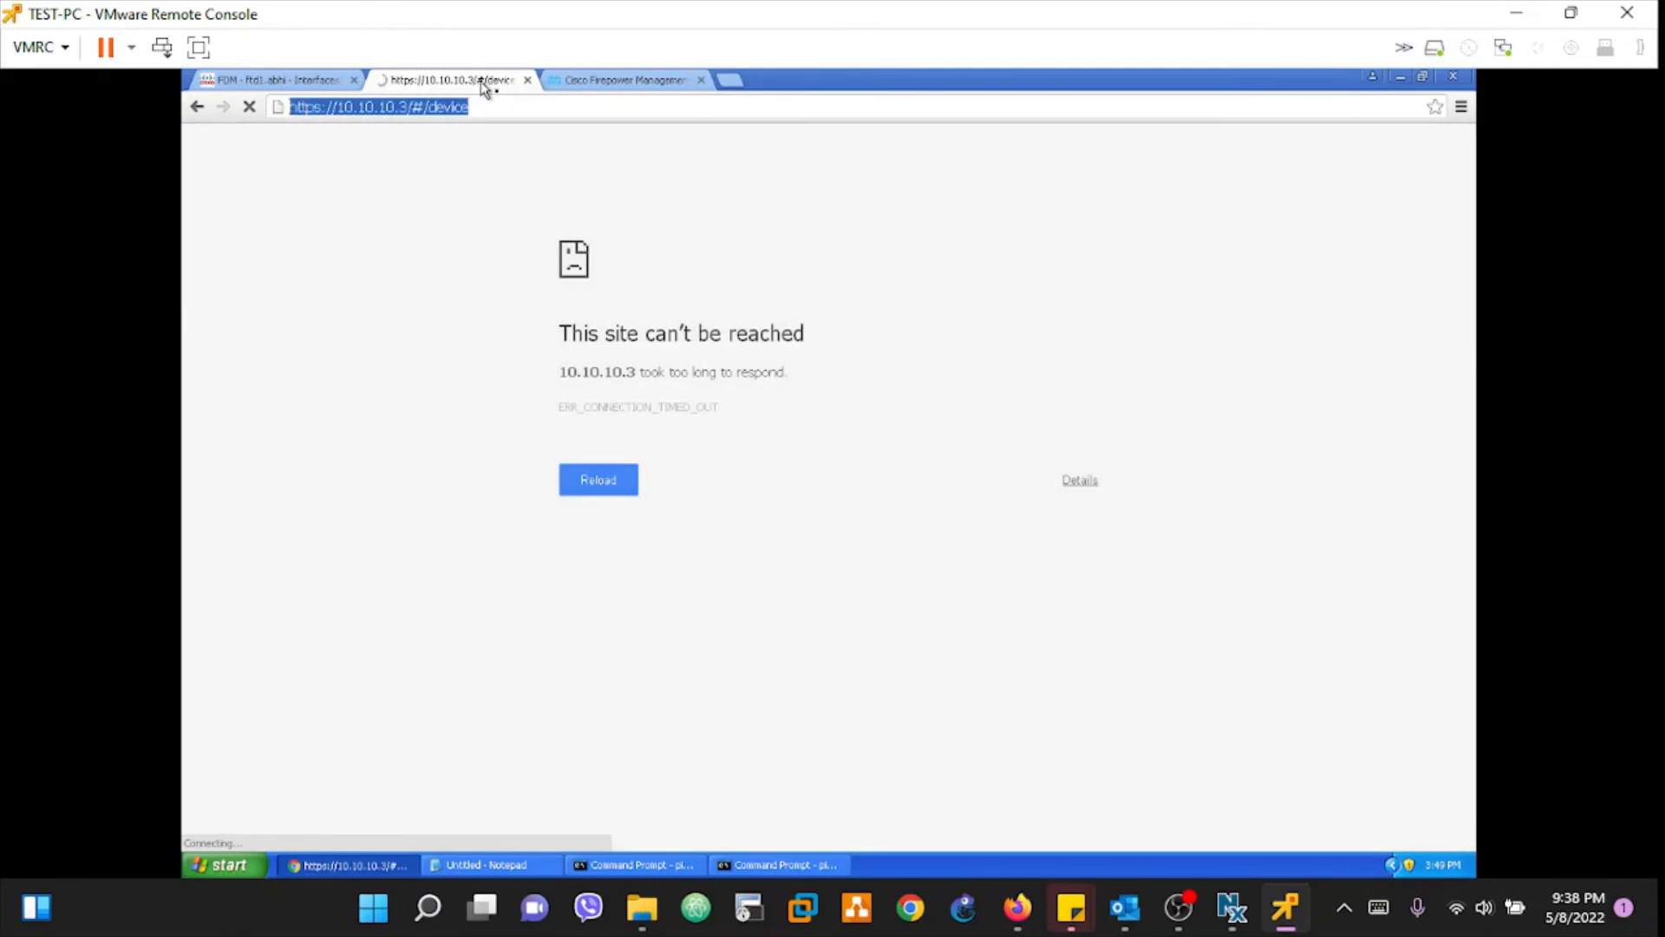
pyautogui.click(261, 80)
pyautogui.click(368, 104)
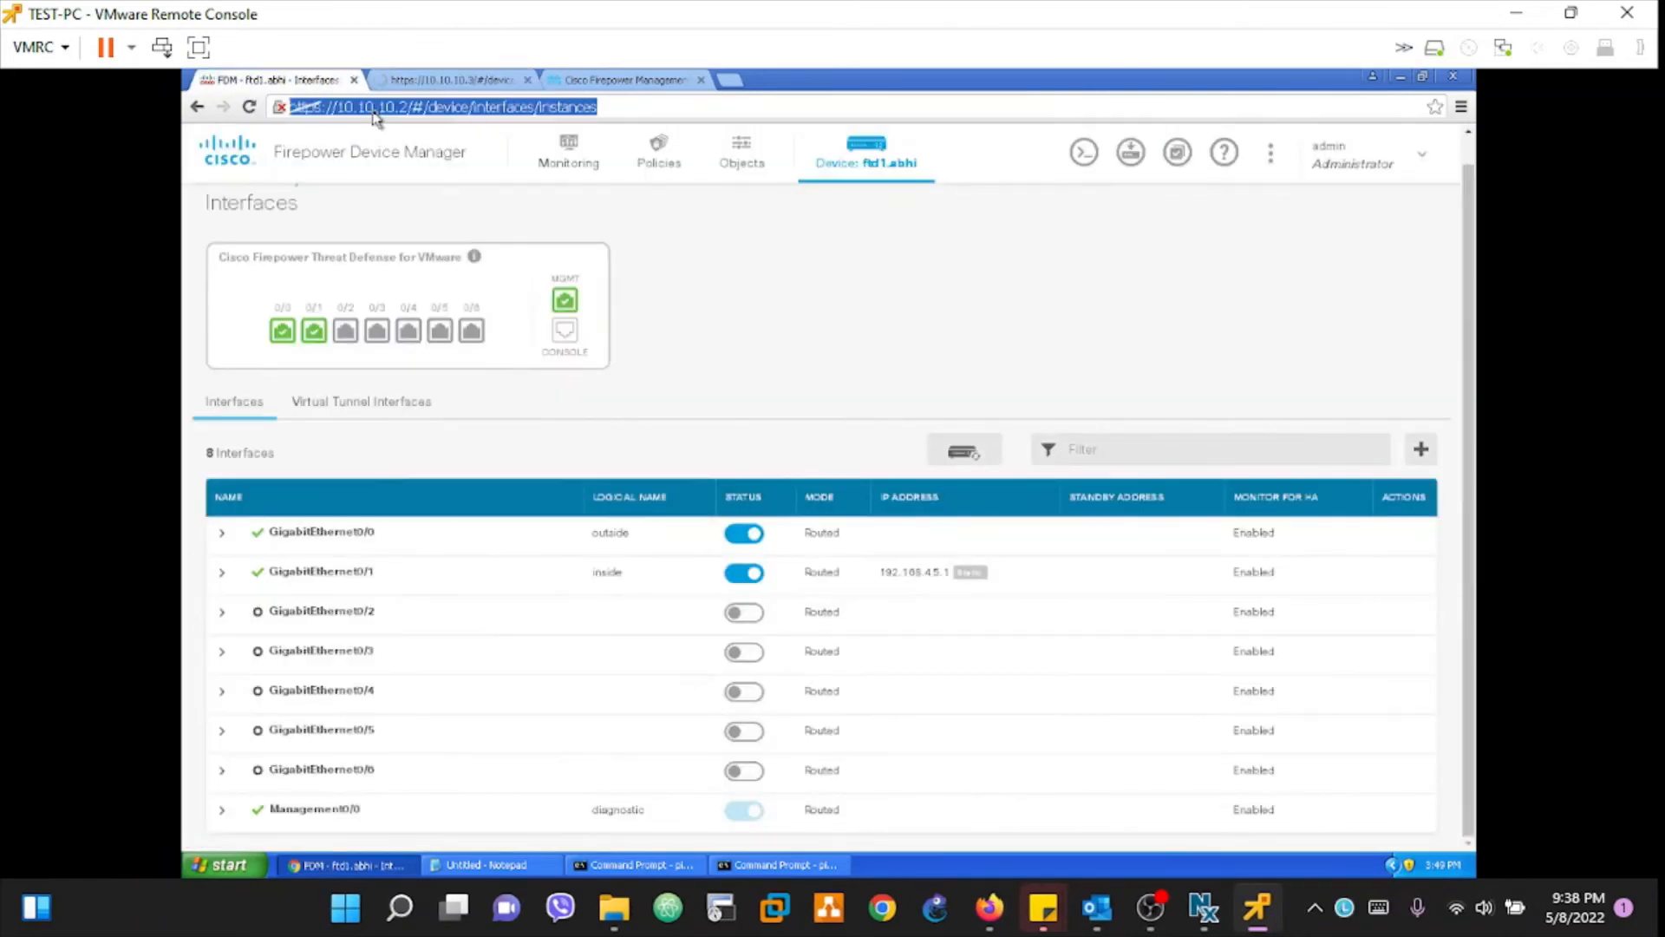
pyautogui.press('Return')
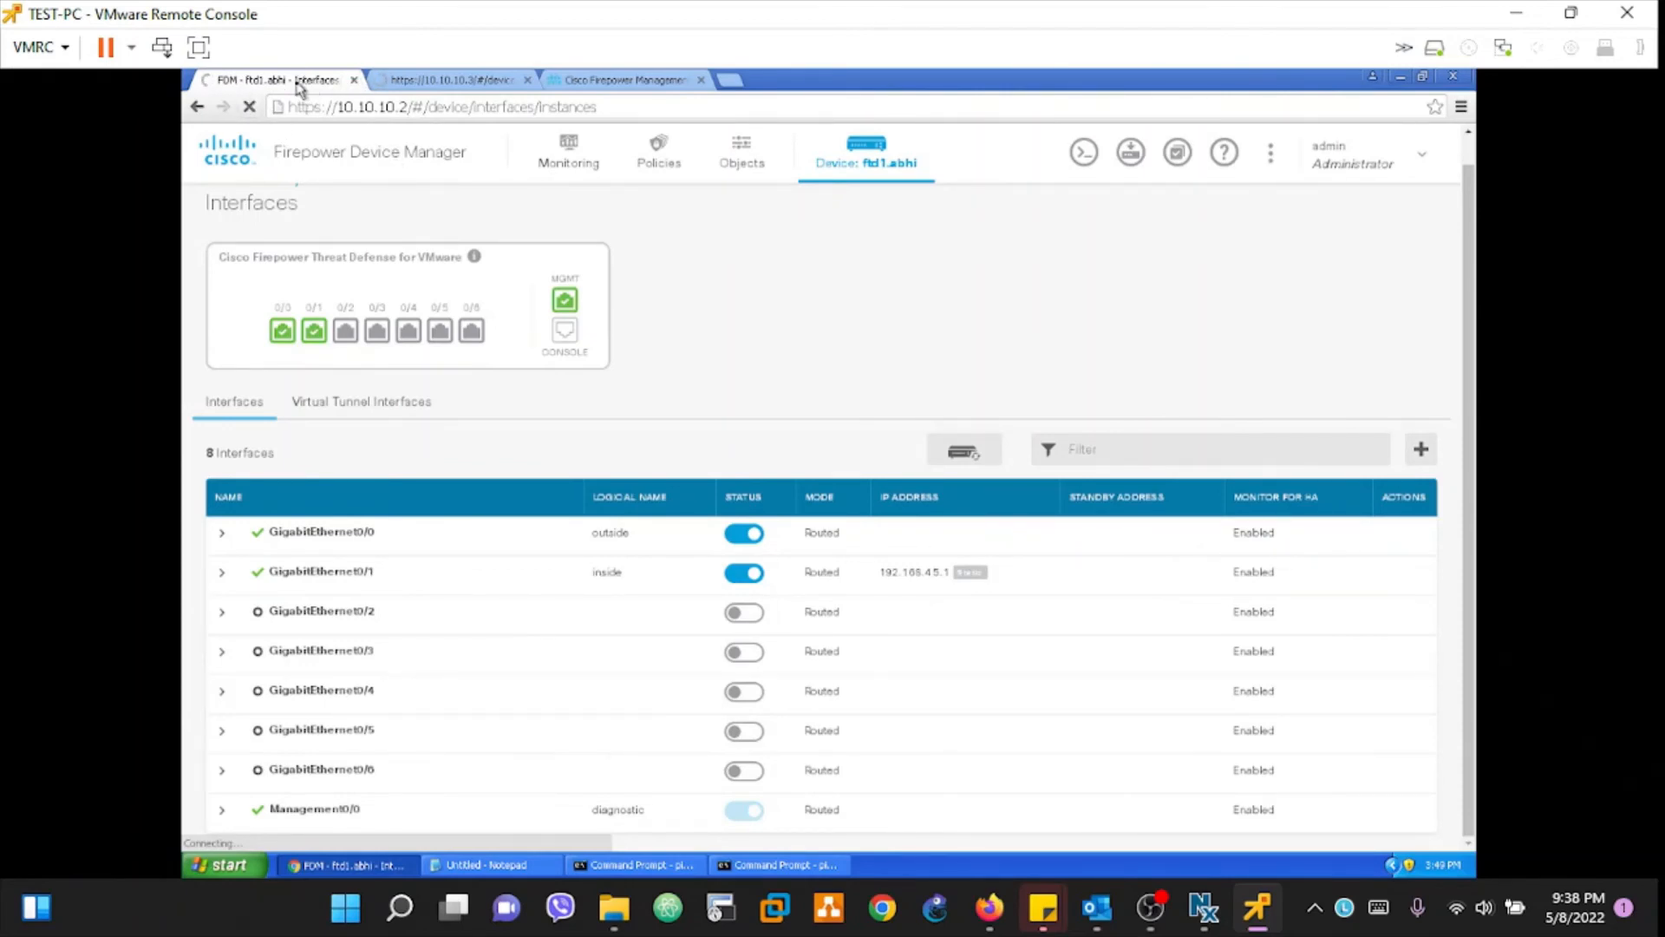
# Step: Recheck both device pages timing out, retry 10.10.10.3, and return to the management center list
pyautogui.click(589, 81)
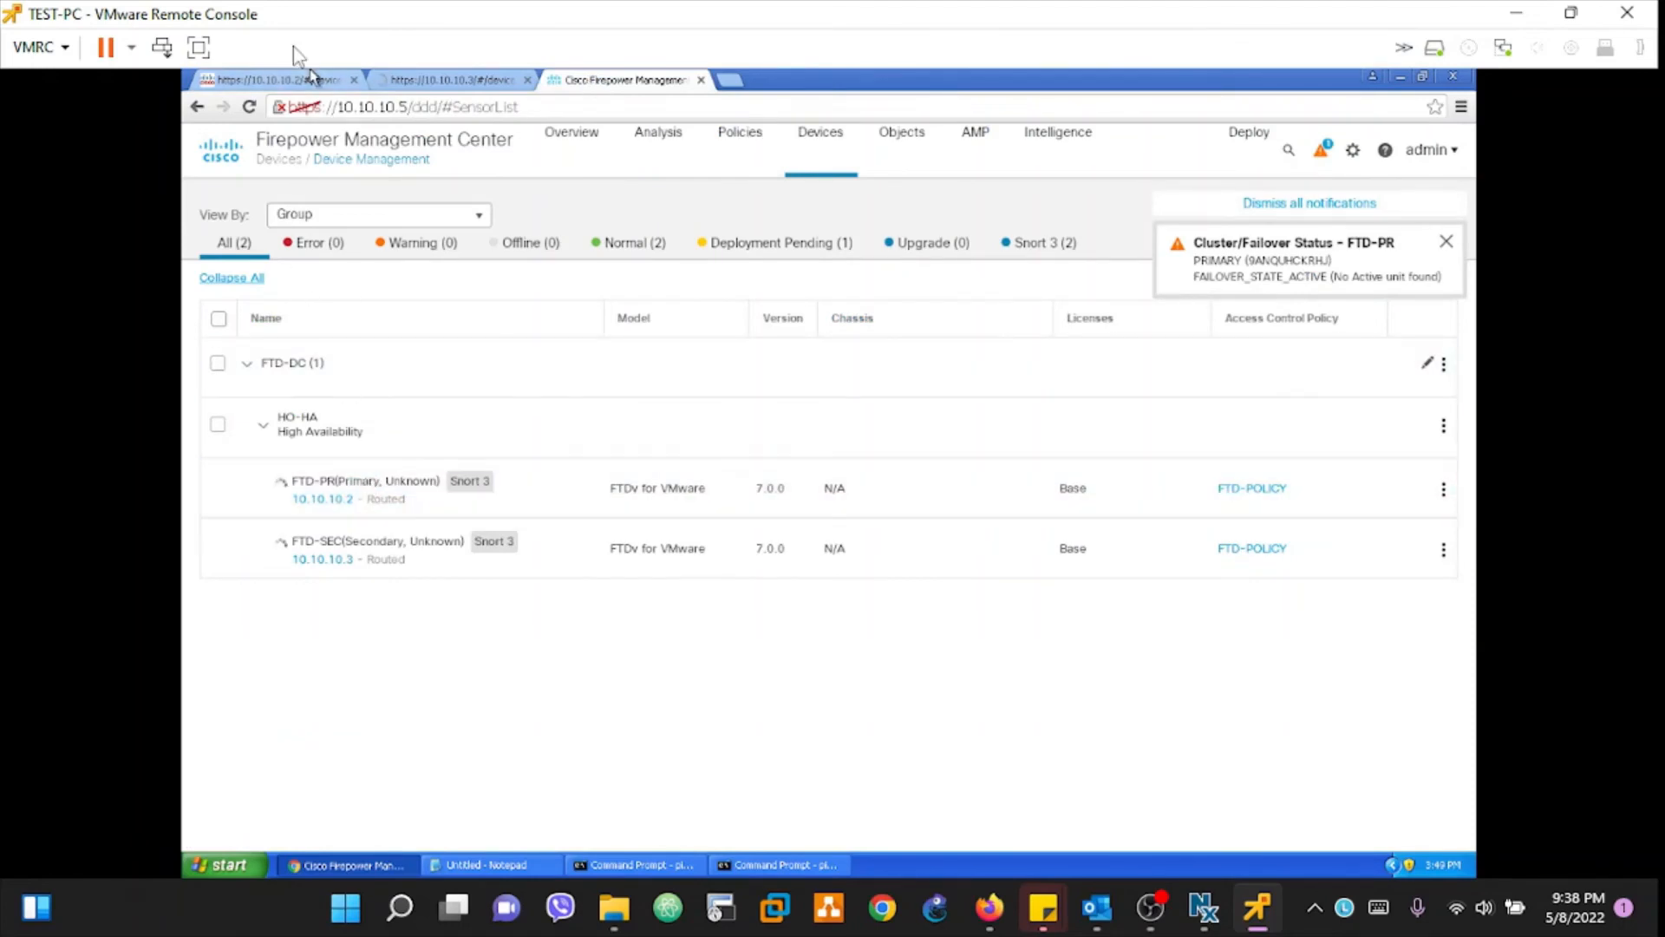
pyautogui.click(286, 82)
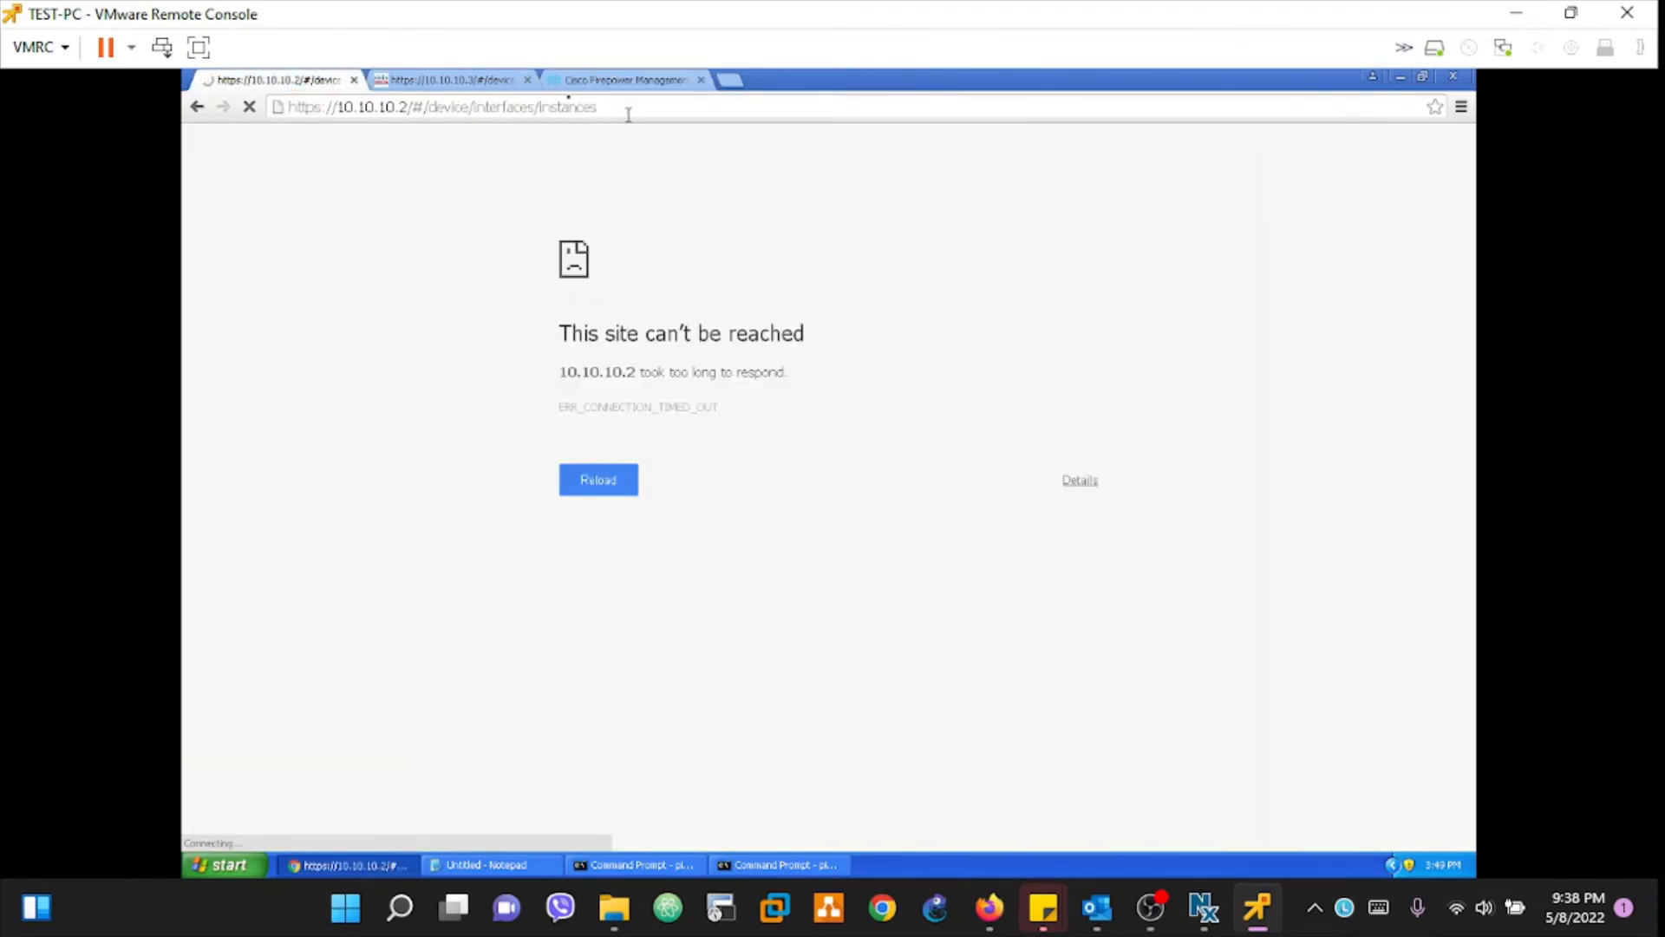
pyautogui.click(441, 82)
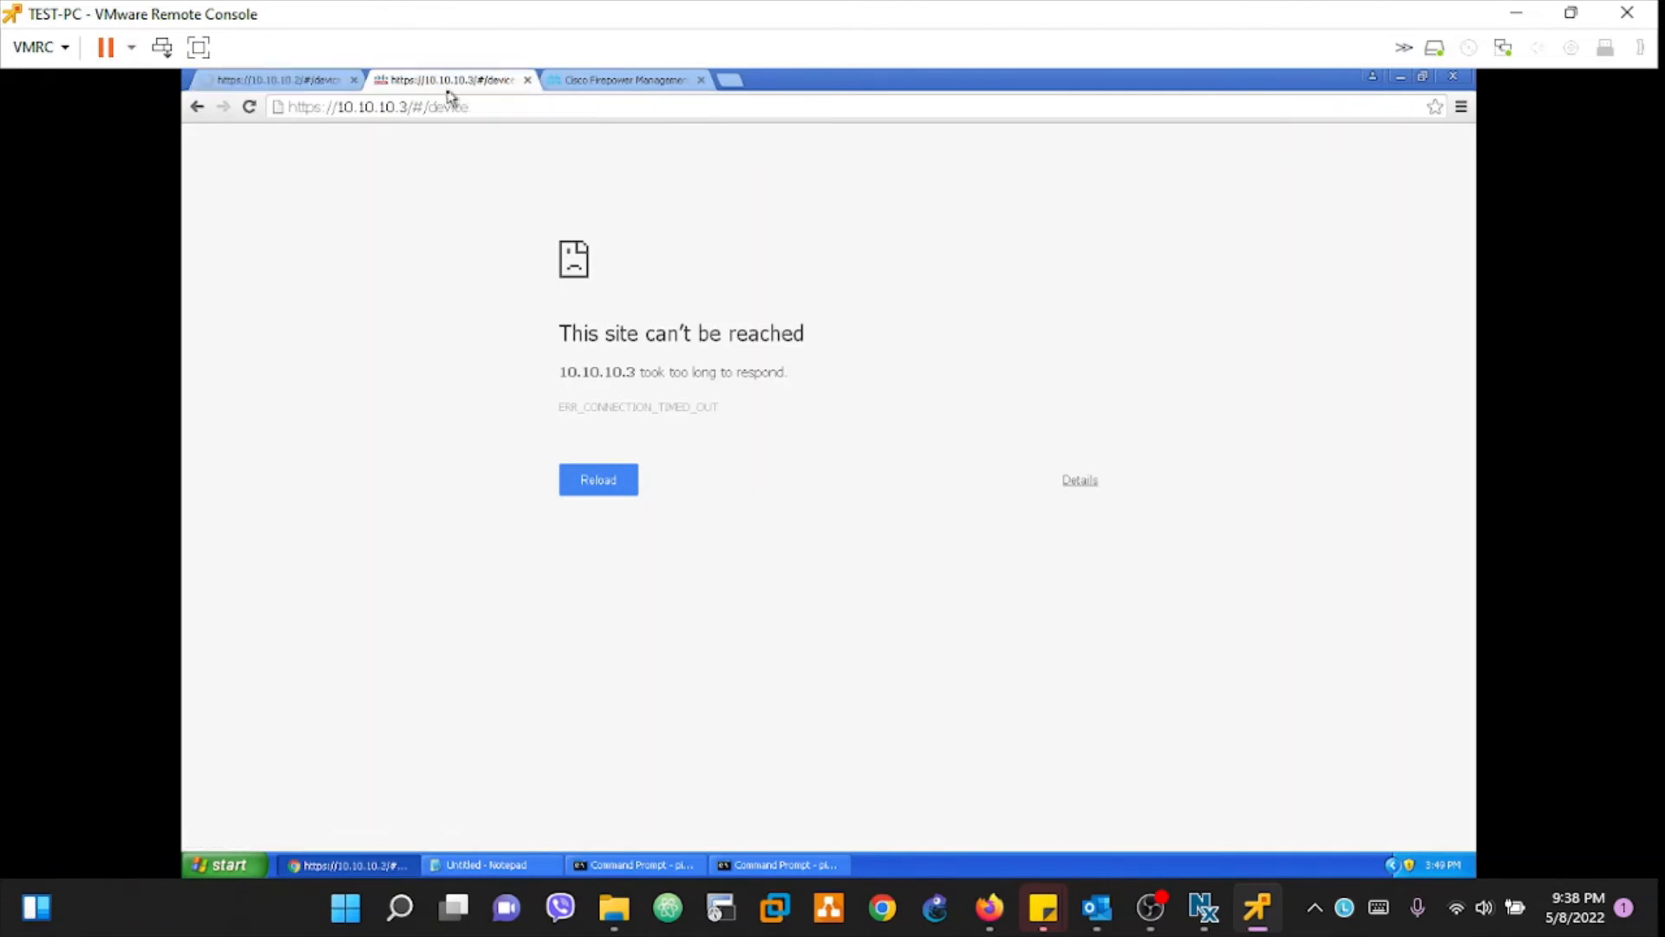
pyautogui.click(248, 107)
pyautogui.click(258, 79)
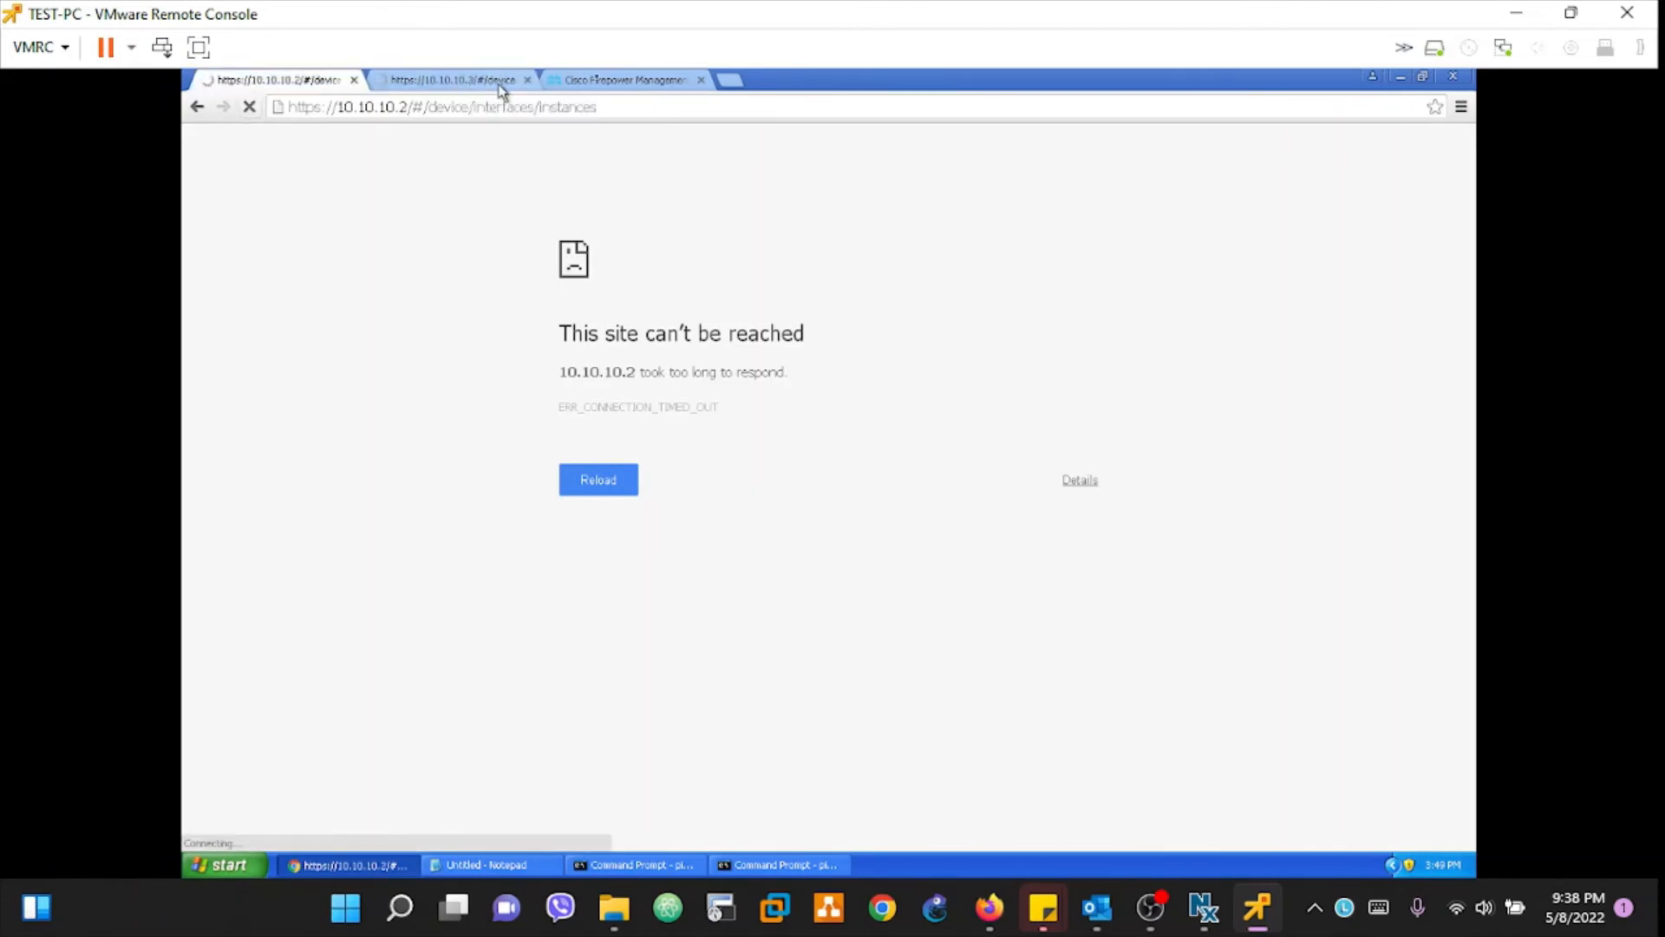
pyautogui.click(630, 82)
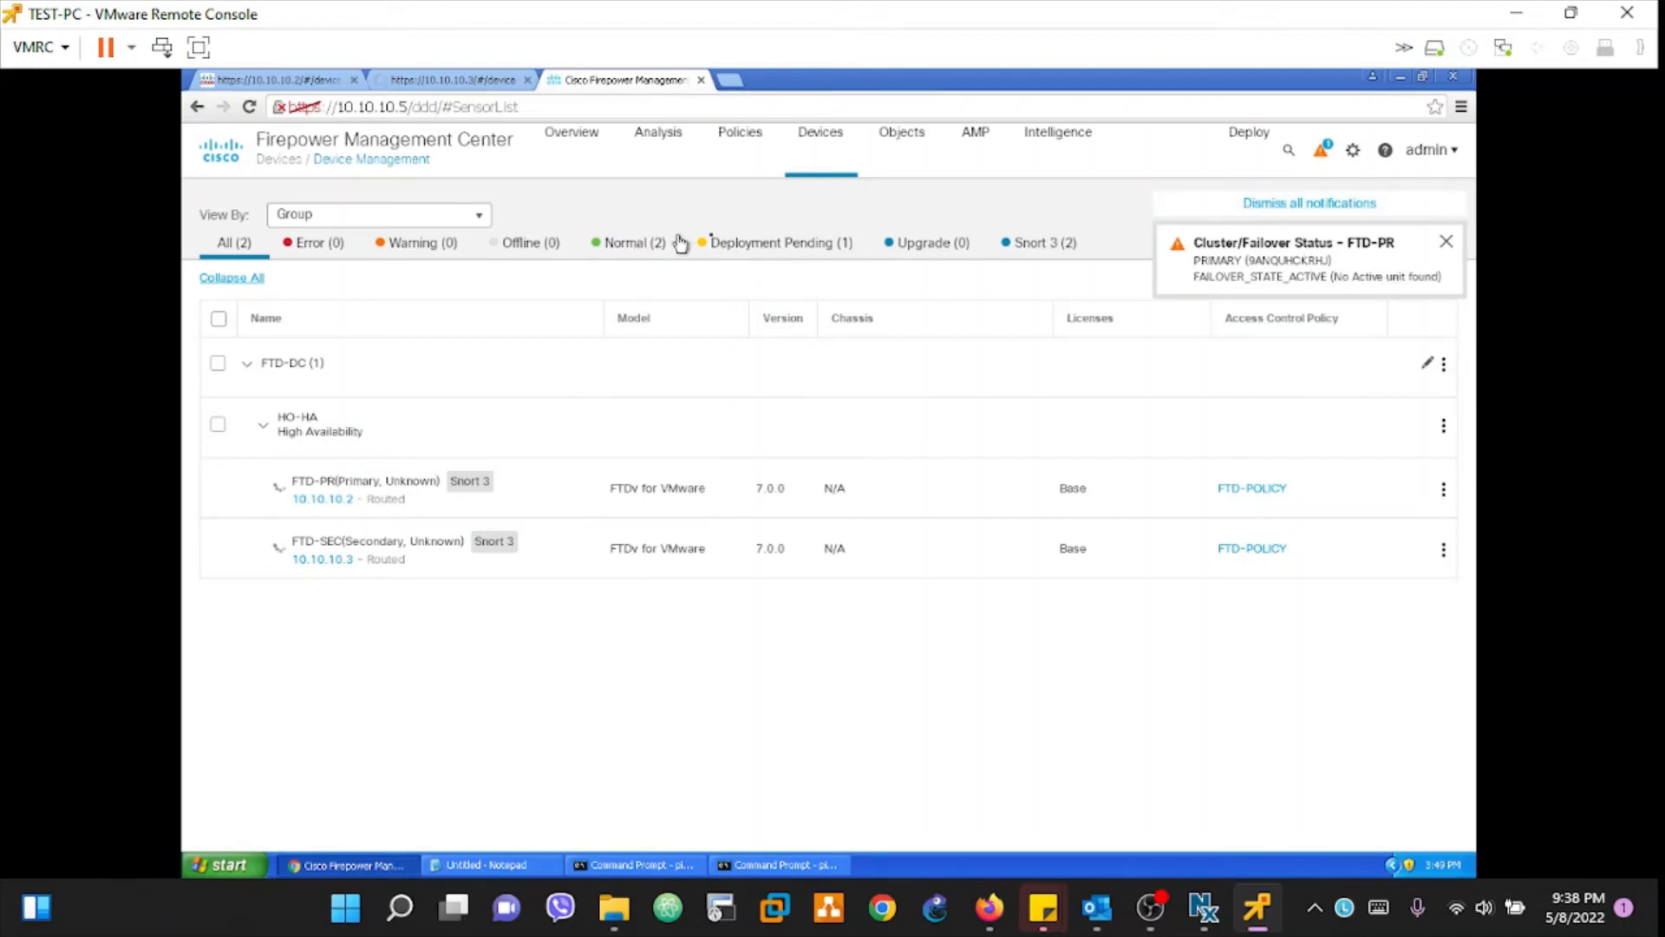
# Step: Filter devices to Deployment Pending (only FTD-PR) and confirm the FTD-SEC deployment succeeded
pyautogui.click(767, 243)
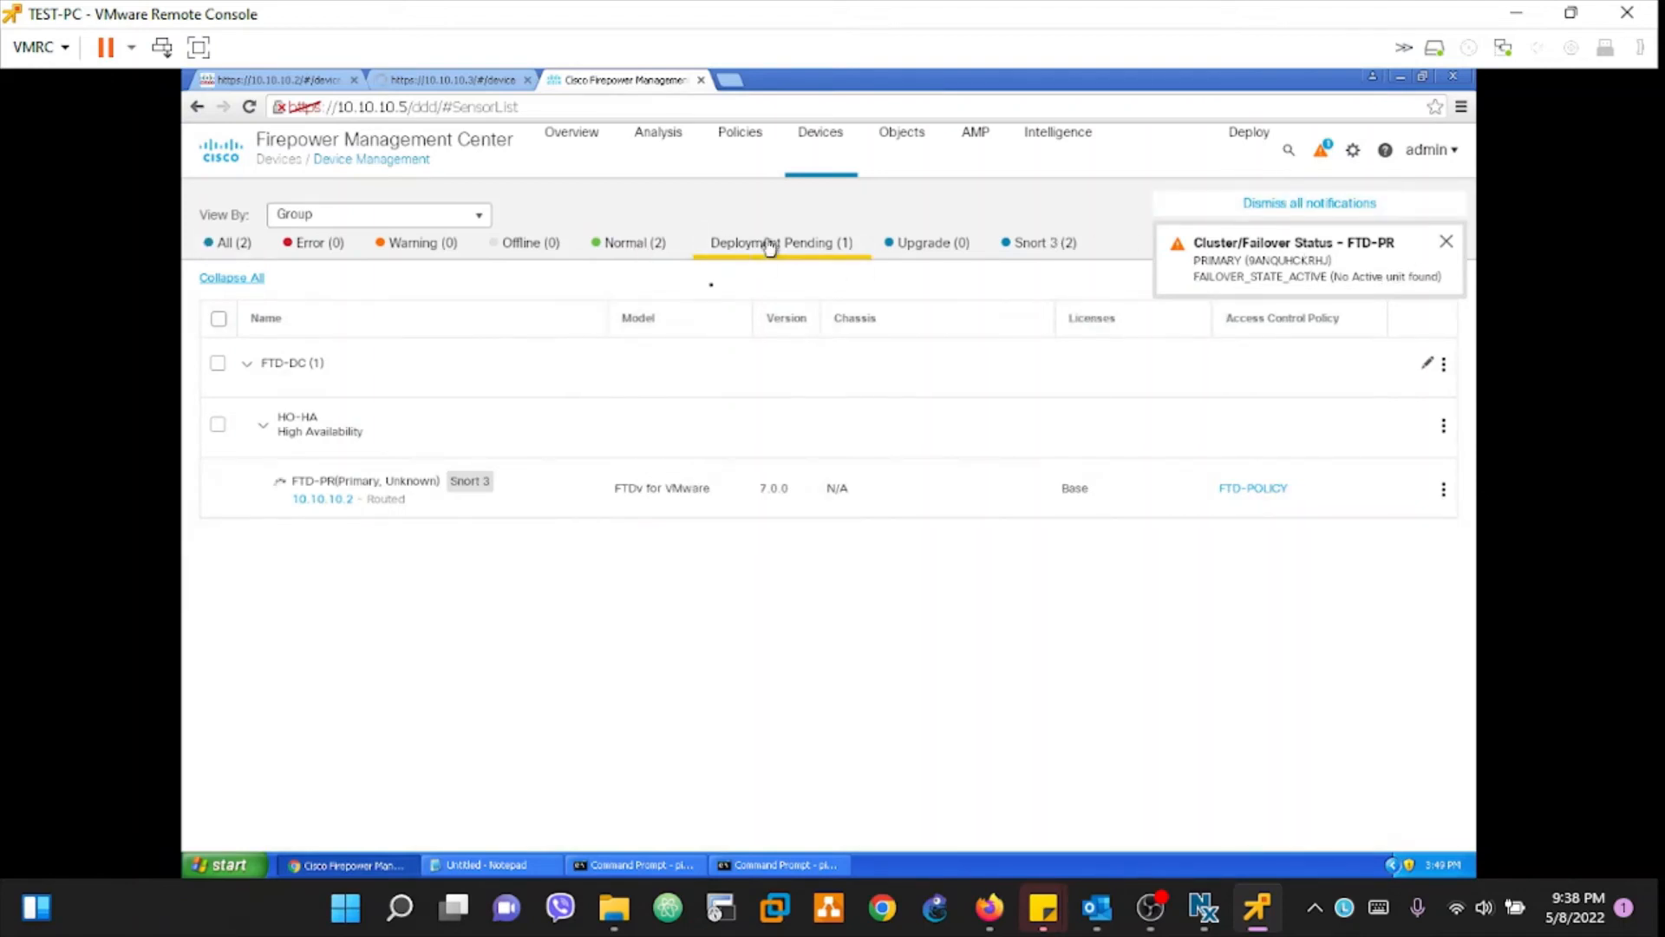
pyautogui.click(1323, 154)
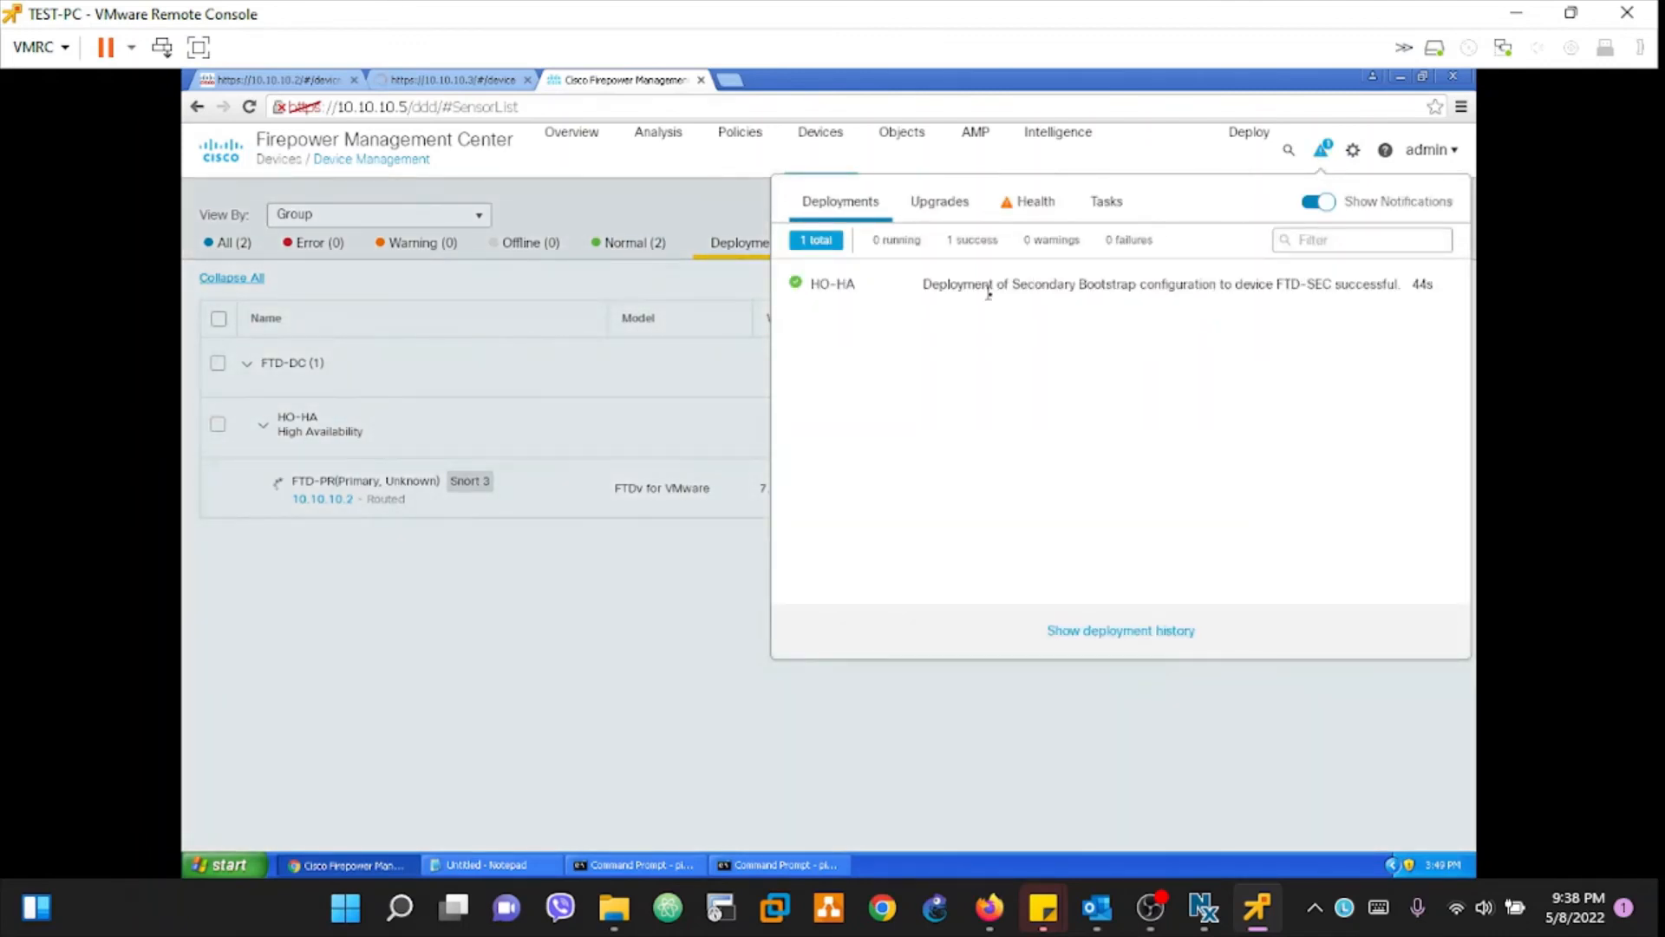
pyautogui.moveTo(989, 292); pyautogui.dragTo(1339, 312)
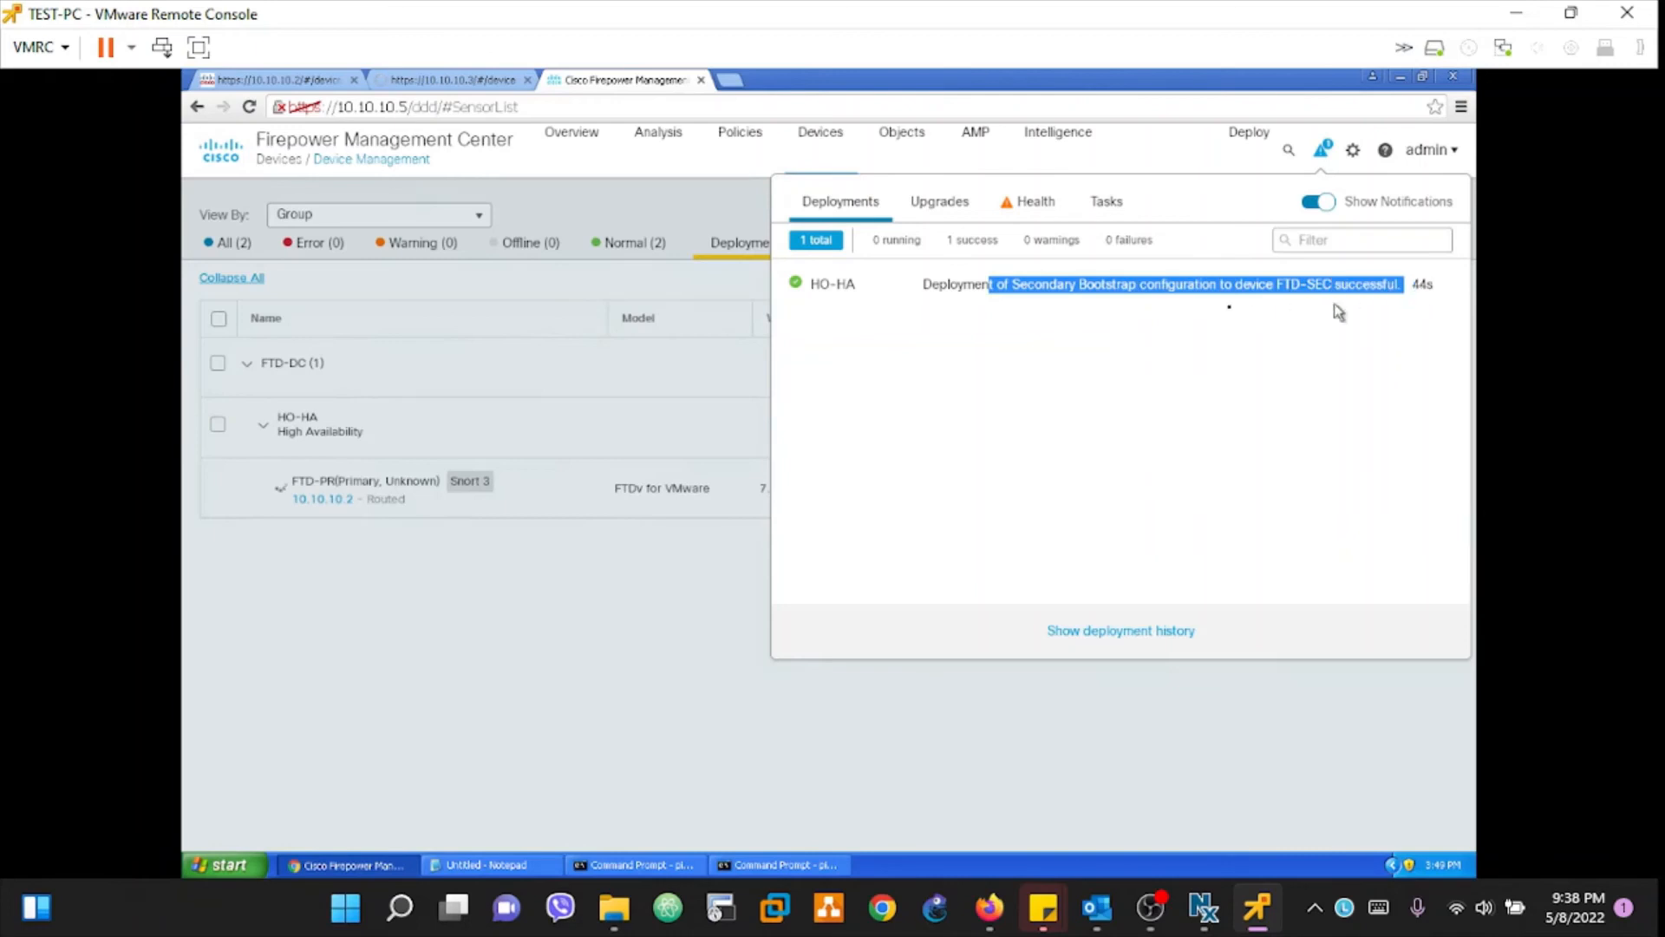
pyautogui.moveTo(930, 286); pyautogui.dragTo(1254, 298)
pyautogui.moveTo(1378, 299); pyautogui.dragTo(1463, 297)
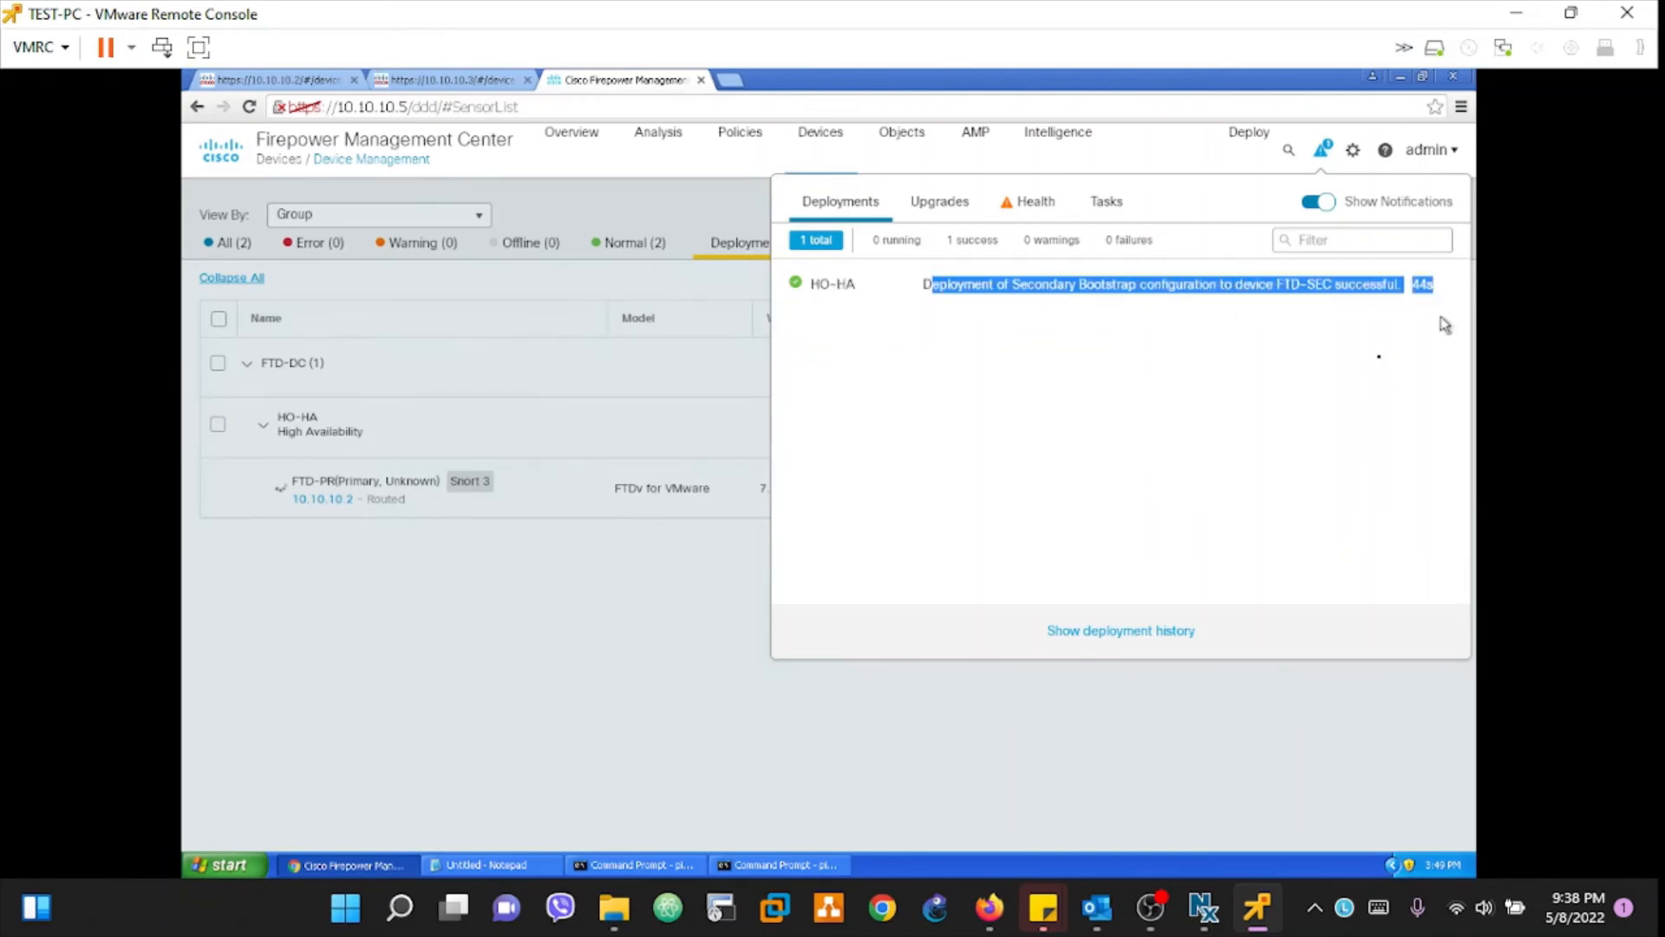
pyautogui.click(453, 427)
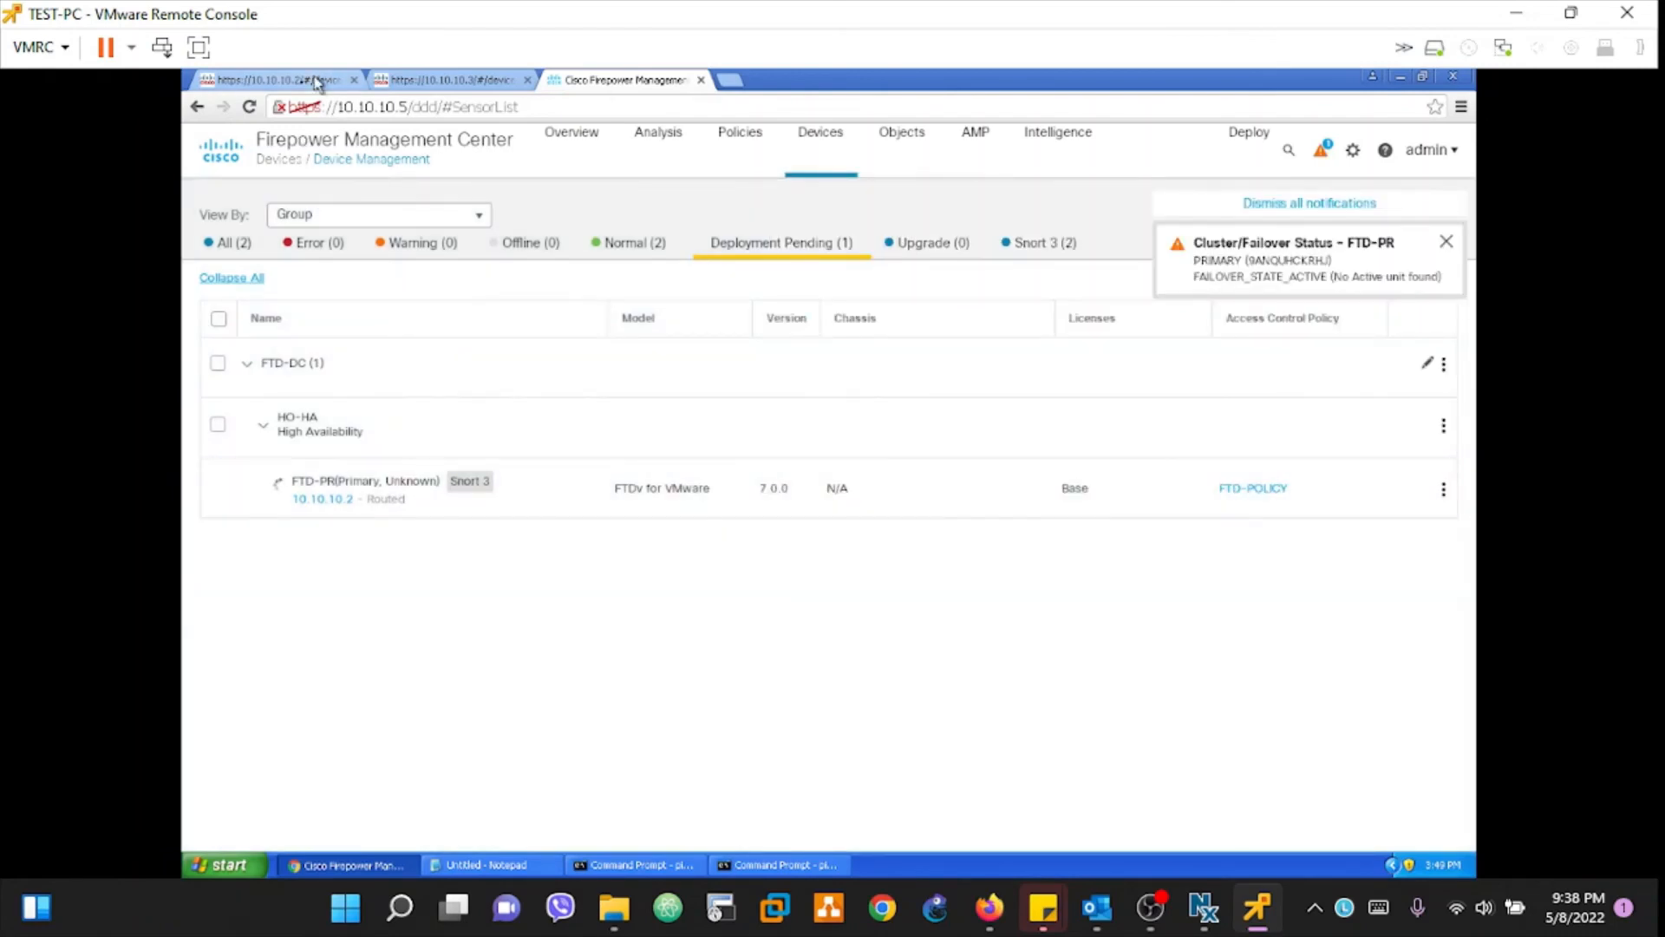
# Step: Retry loading the 10.10.10.2 device page, trimming its address to the bare device IP
pyautogui.click(289, 82)
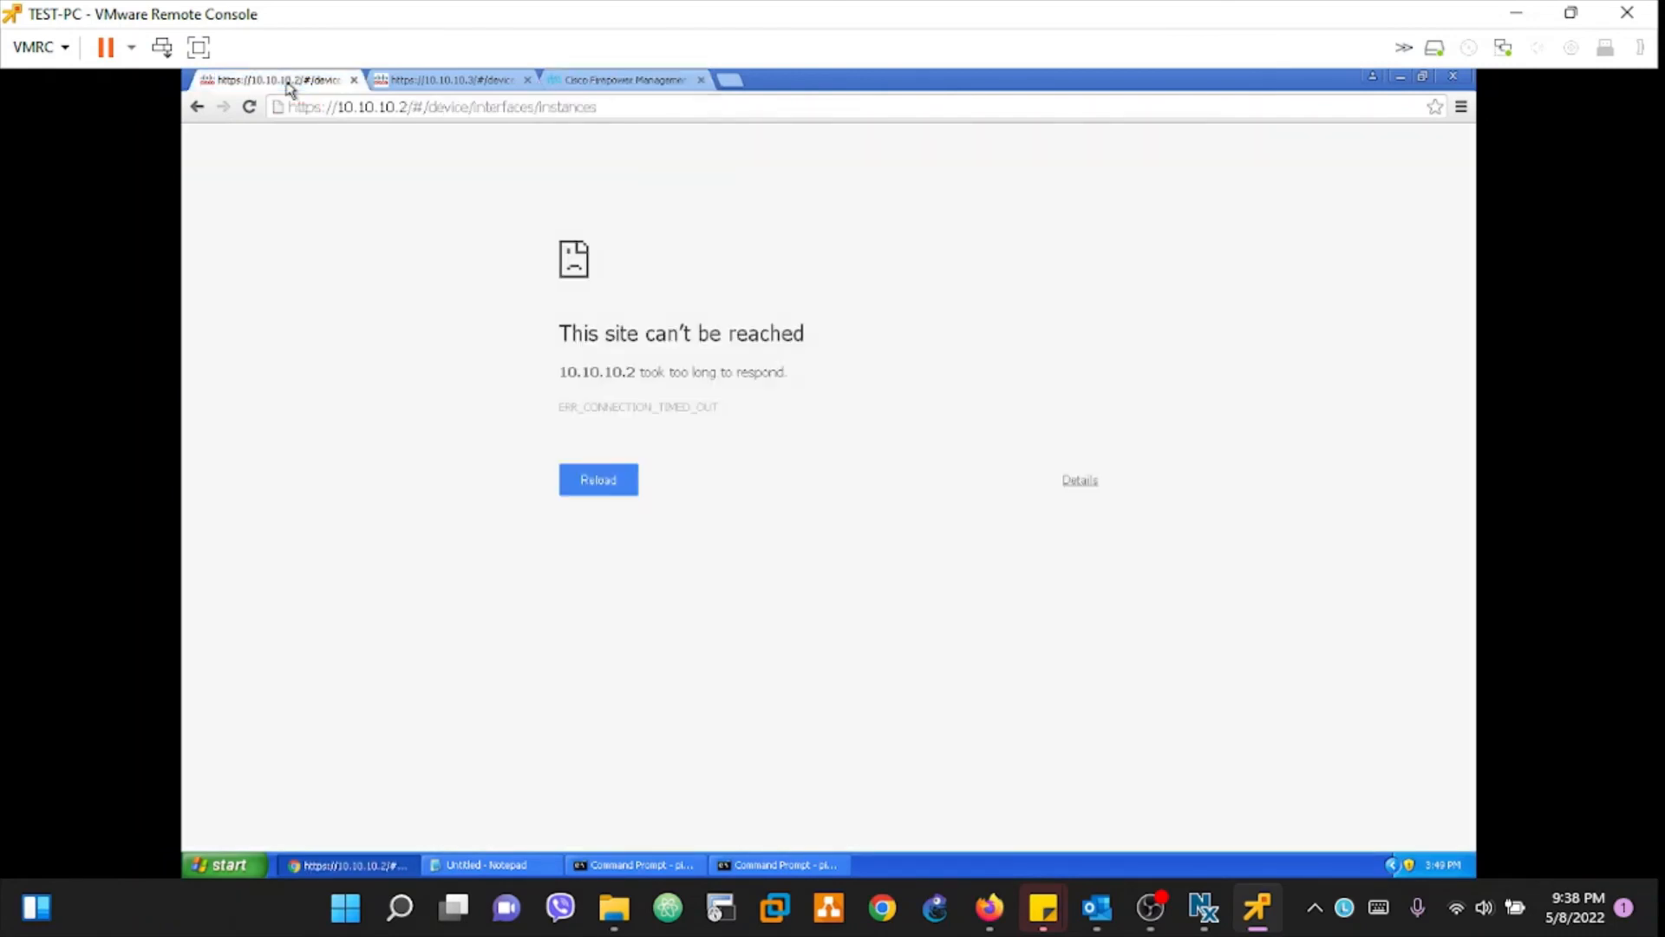
pyautogui.click(247, 106)
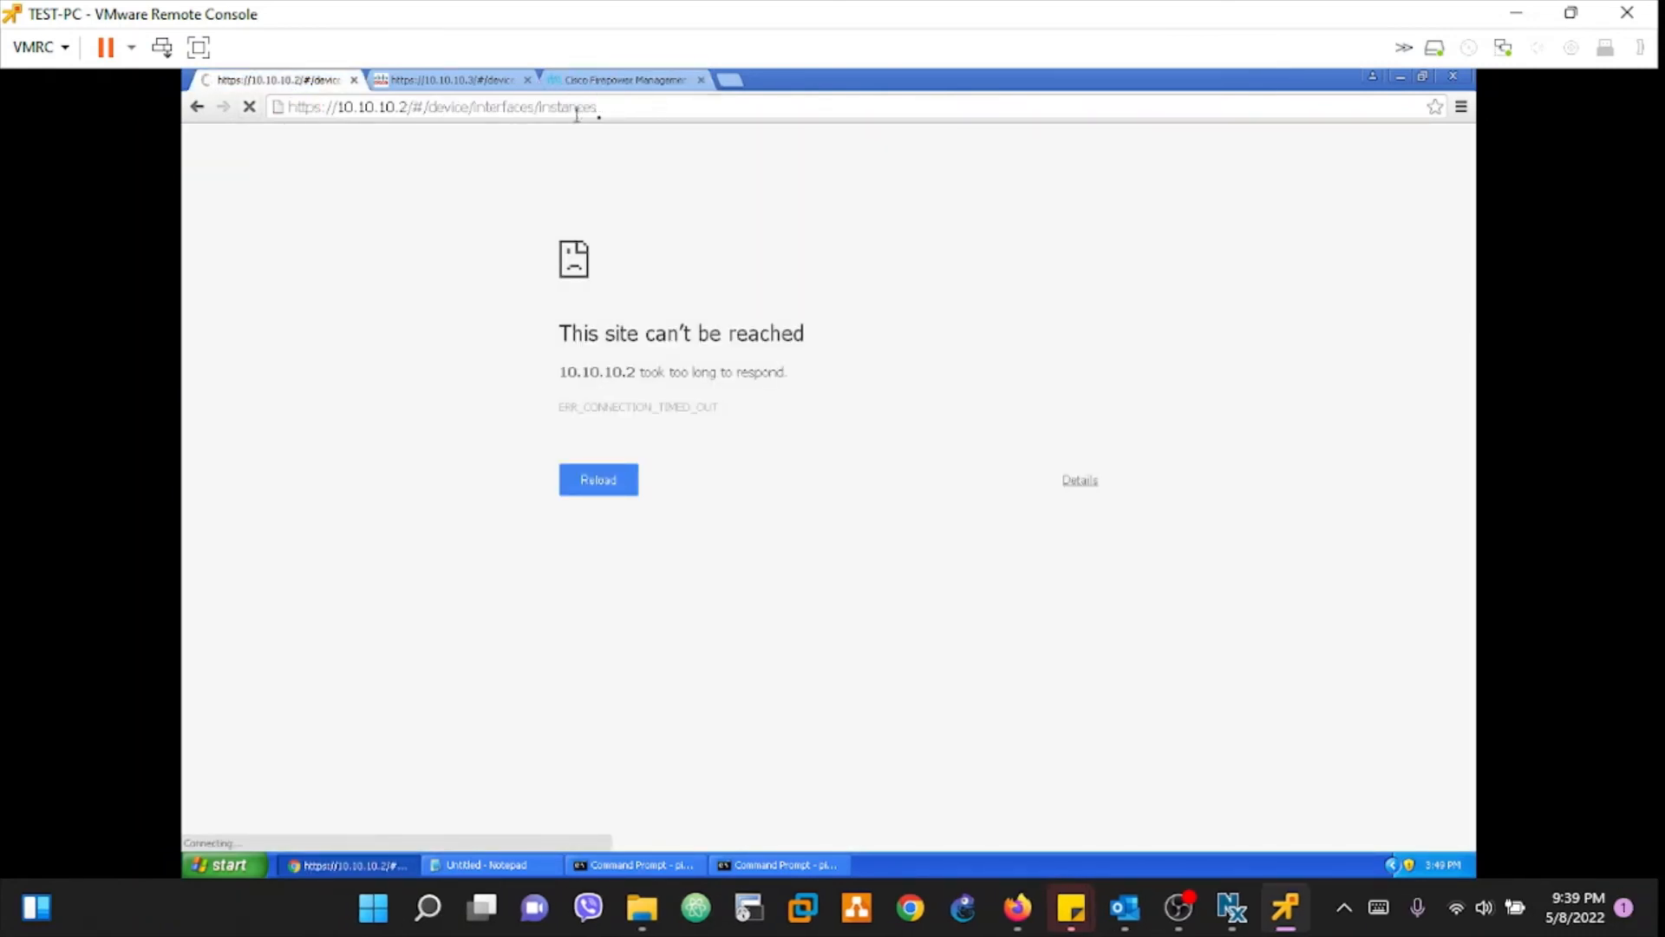
pyautogui.moveTo(617, 114); pyautogui.dragTo(419, 121)
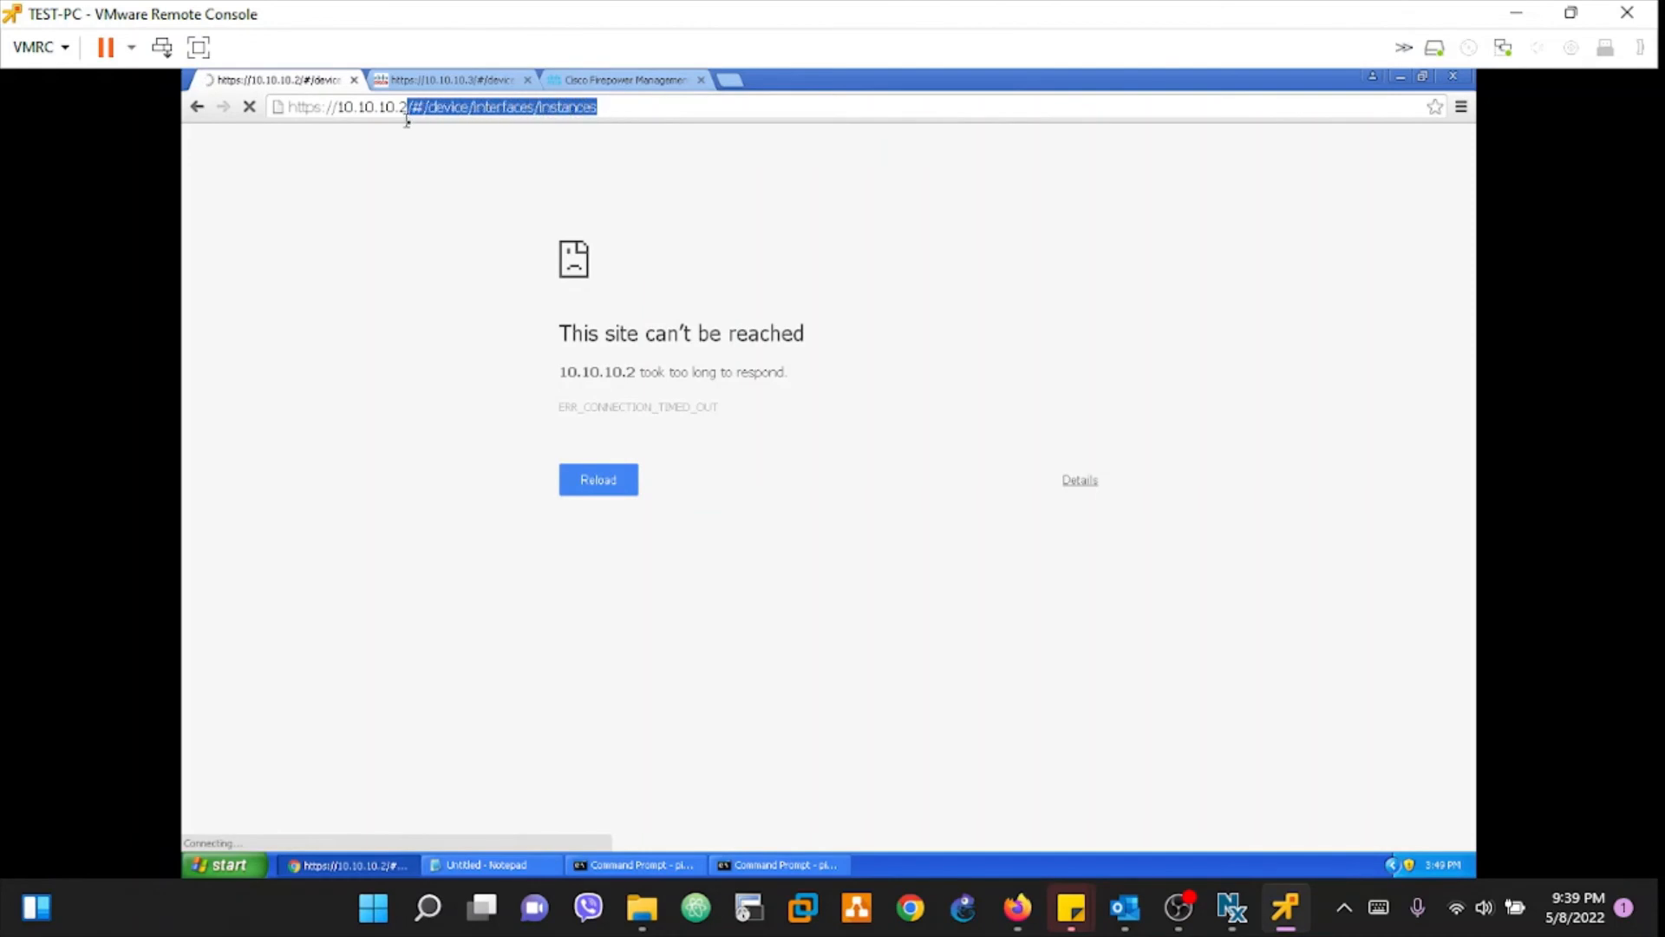
pyautogui.press('BackSpace')
pyautogui.press('Escape')
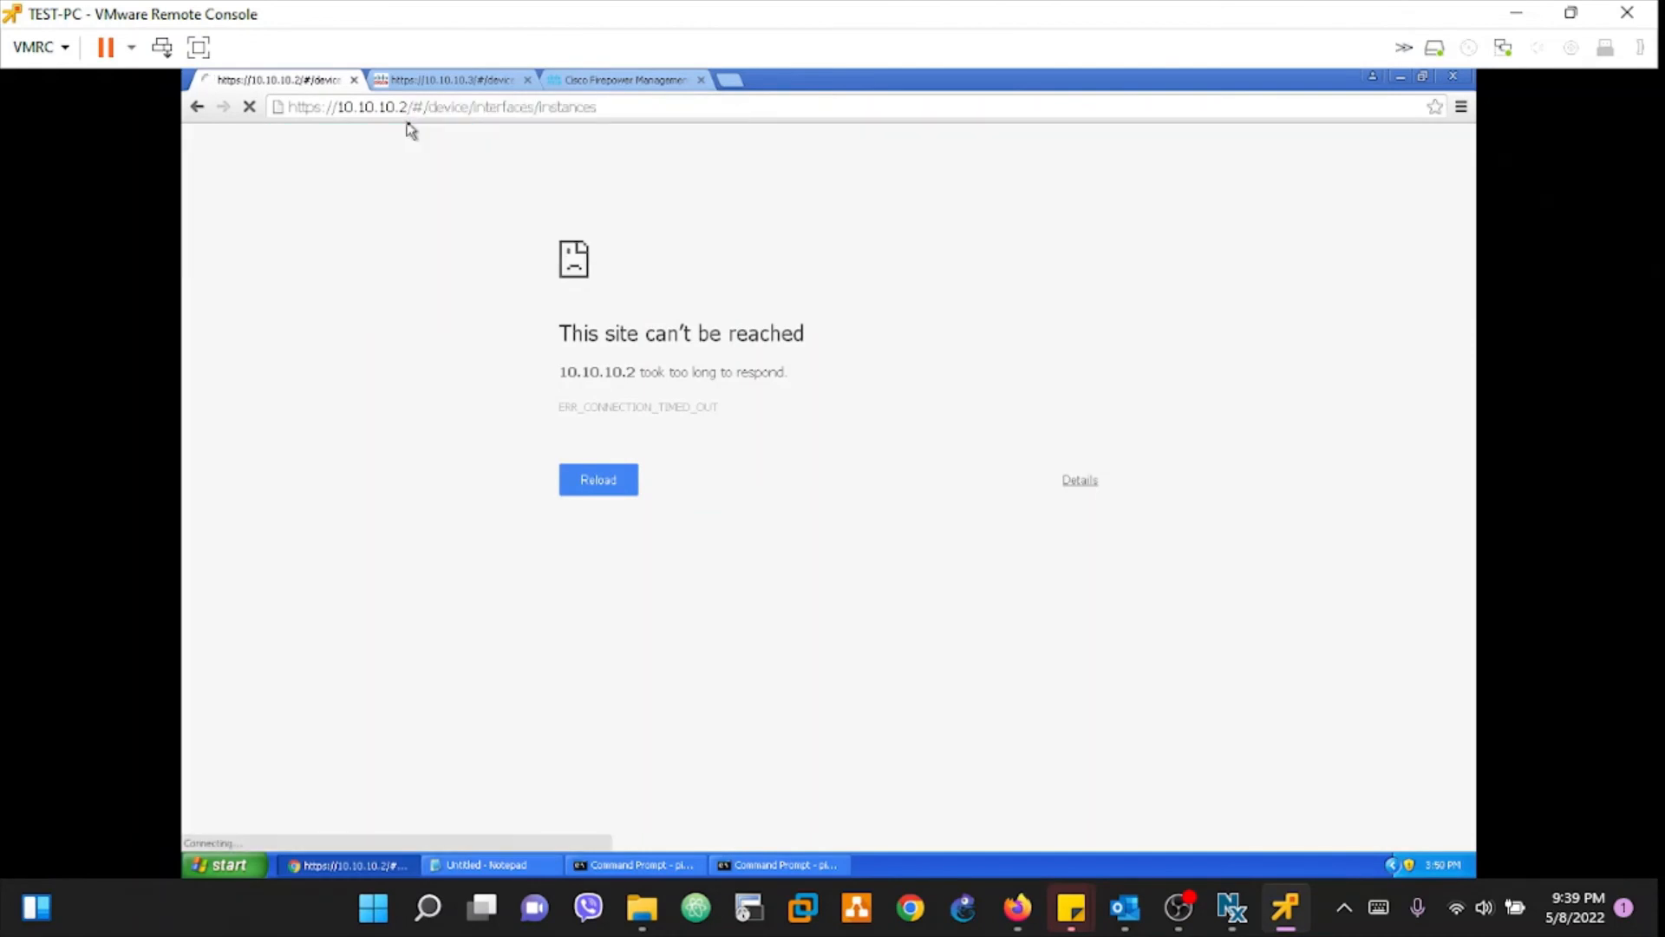
# Step: Check FMC's Snort 3 and All filters, retry the 10.10.10.3 page, then return to 10.10.10.2
pyautogui.click(604, 81)
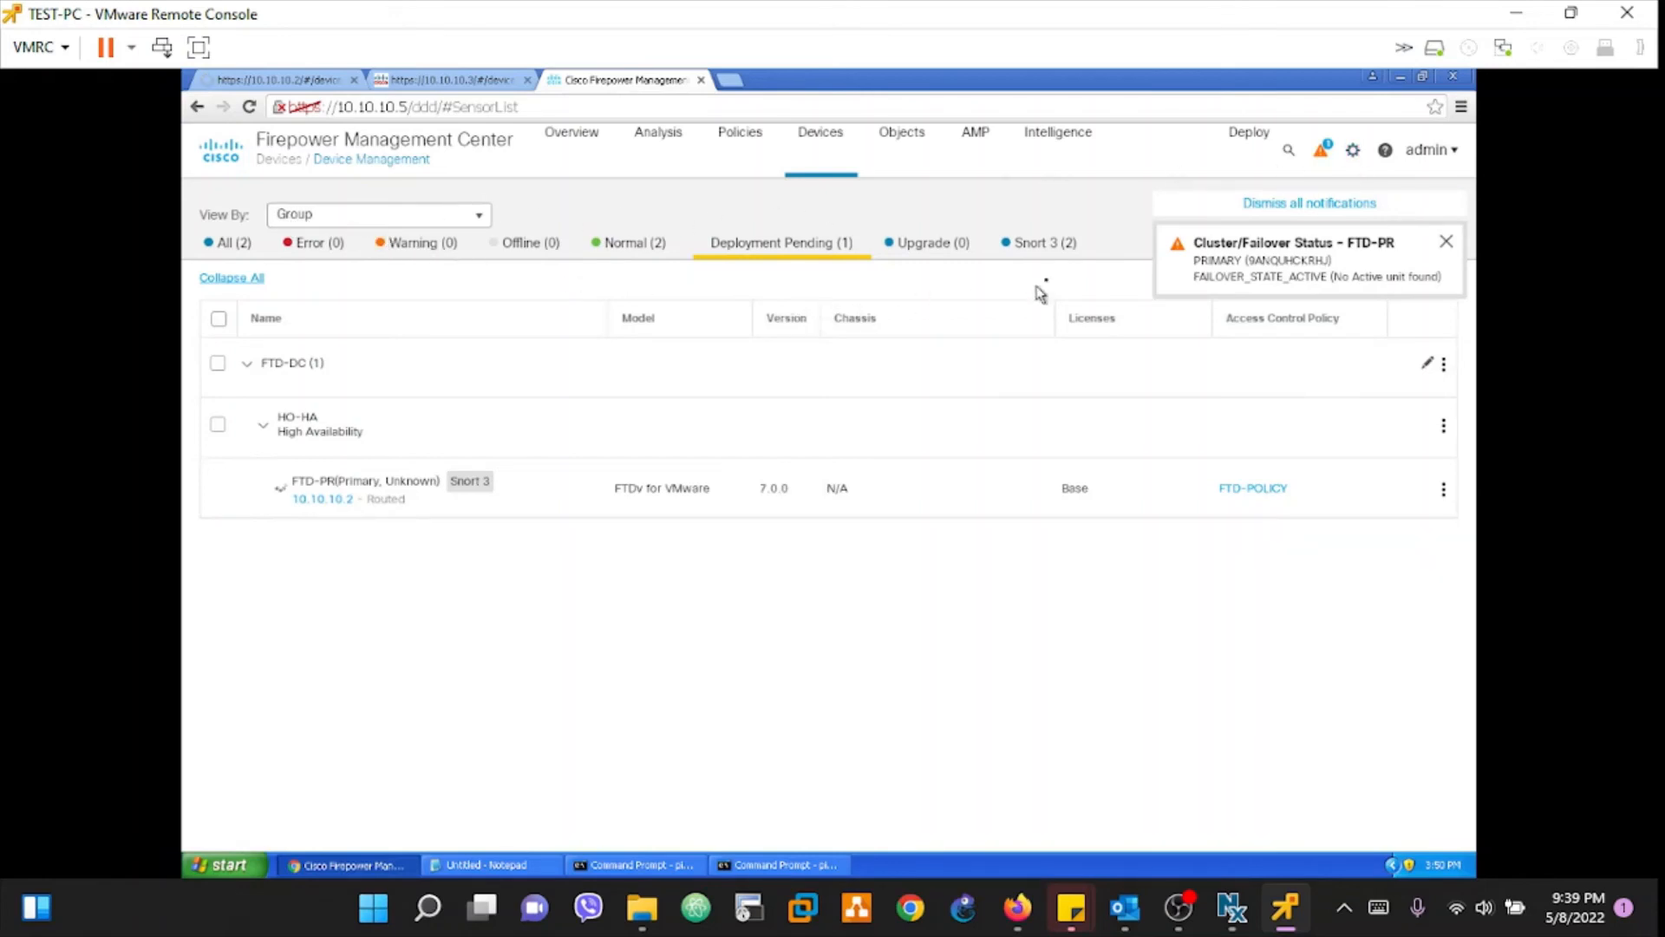
pyautogui.click(1070, 247)
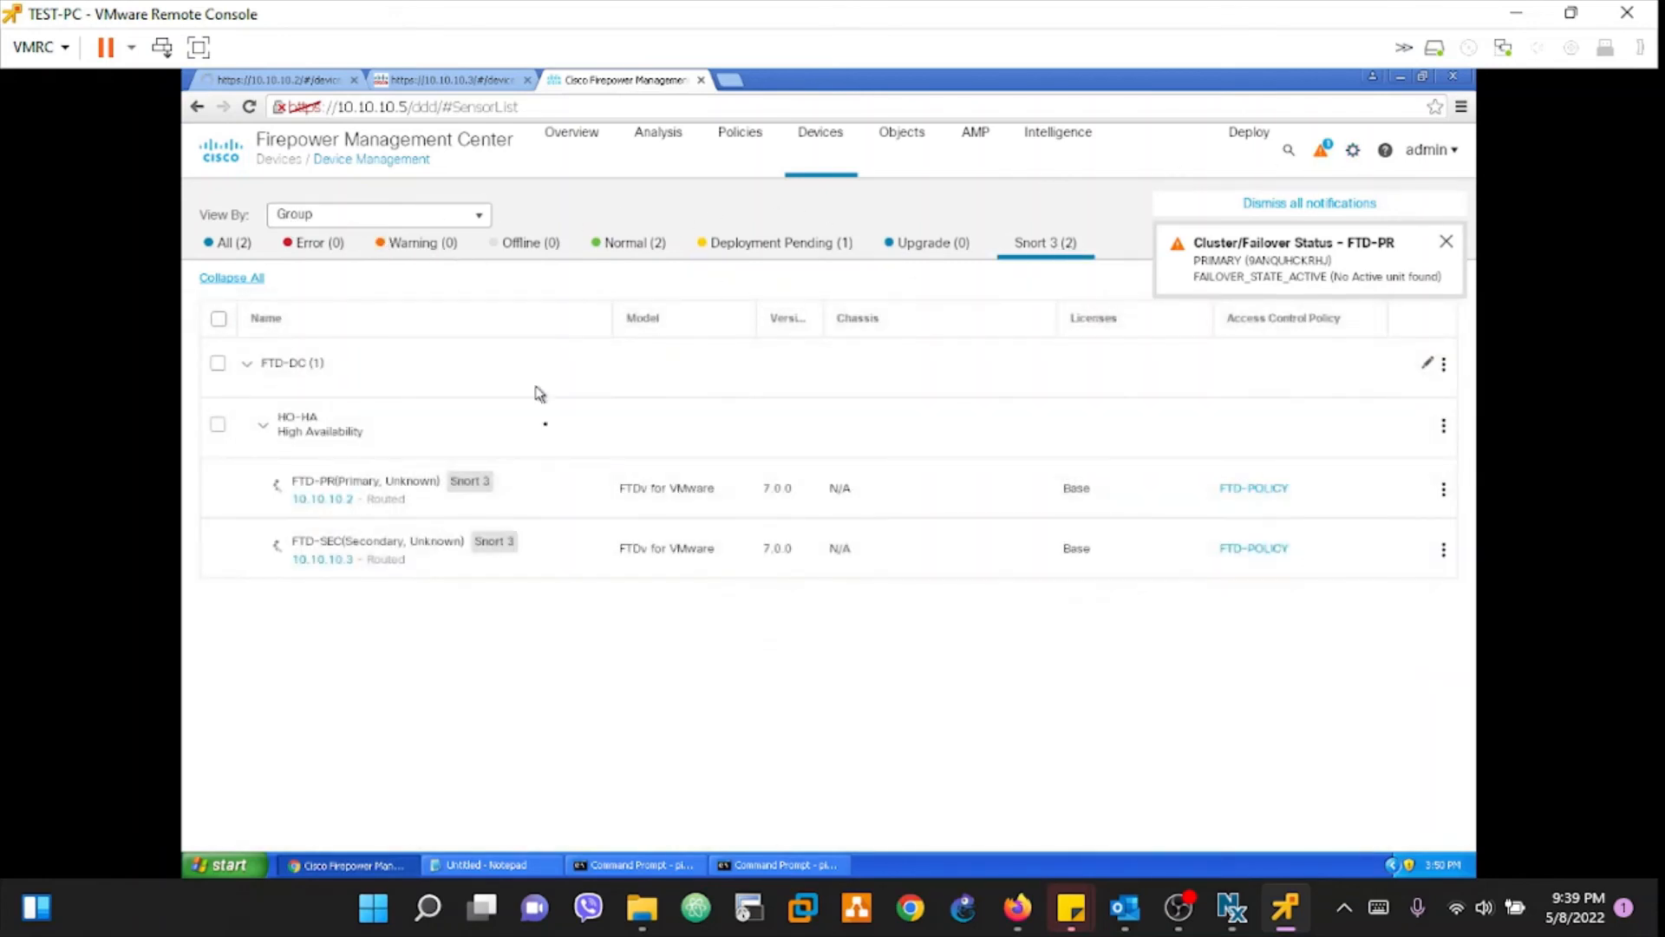
pyautogui.click(224, 244)
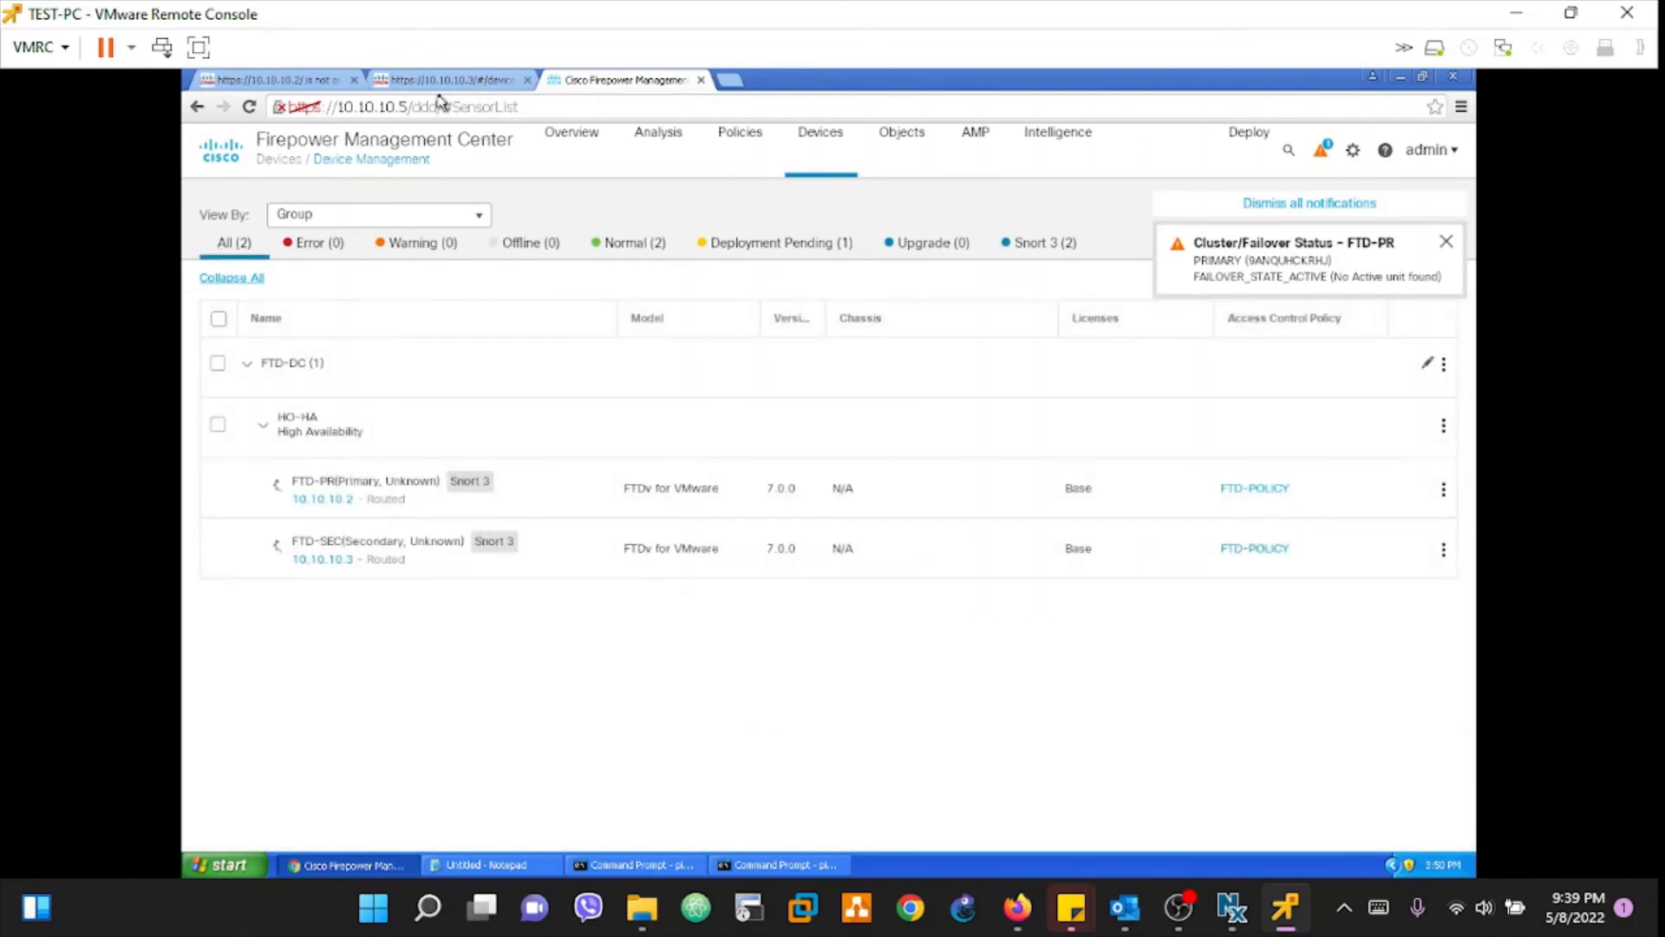
pyautogui.click(436, 83)
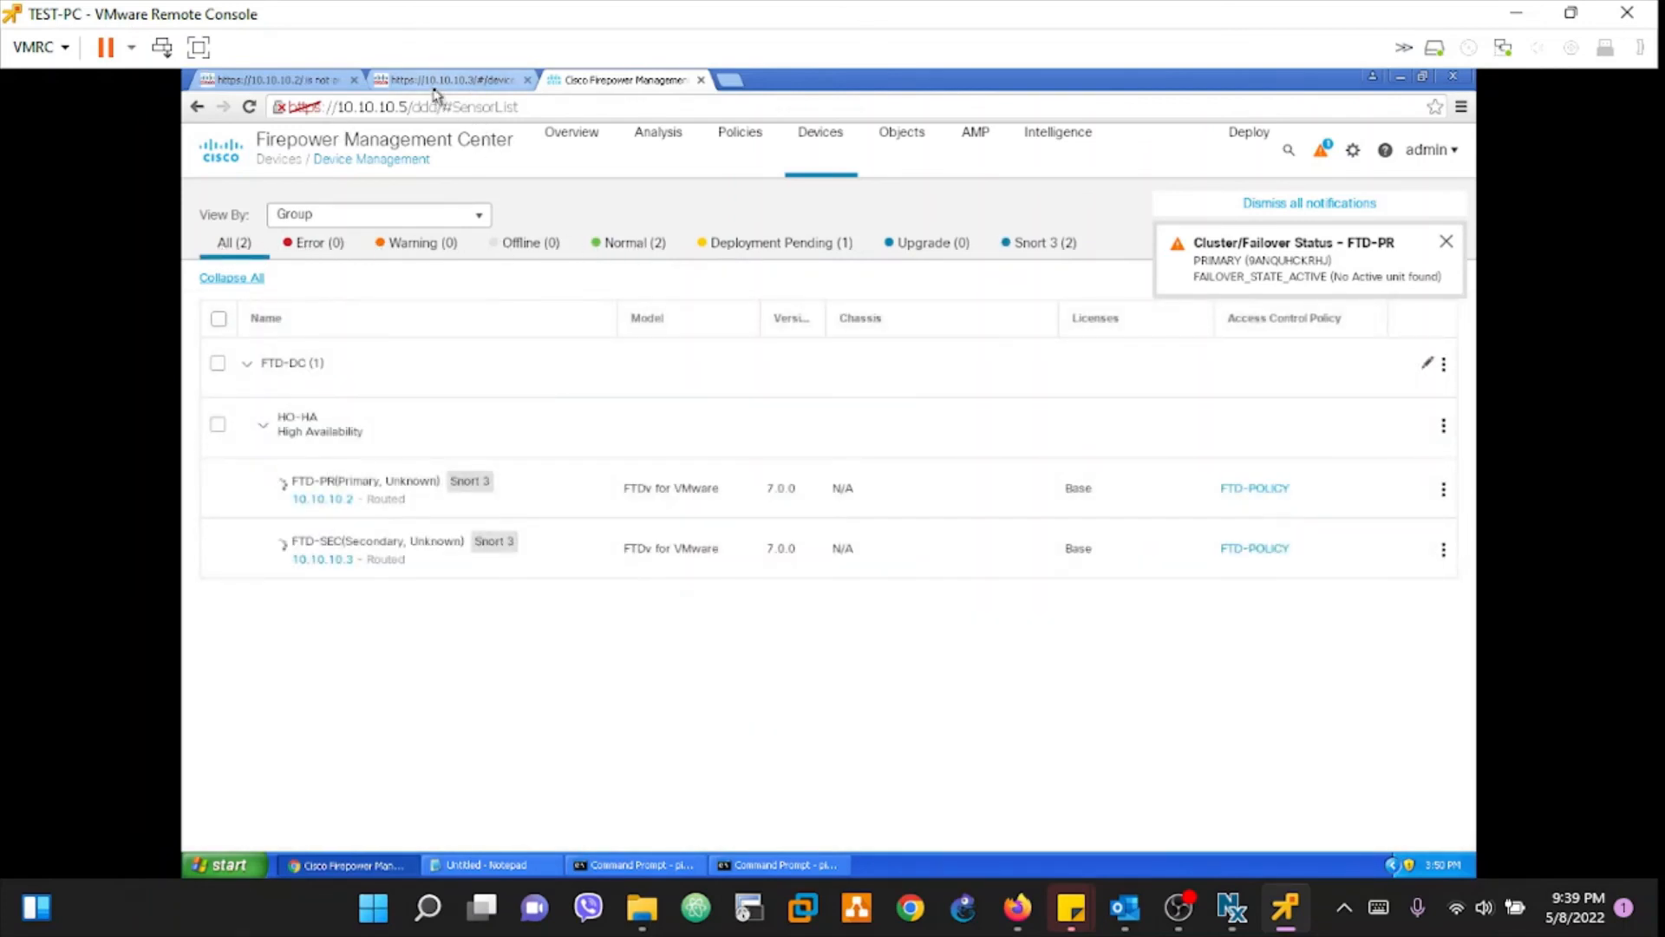
pyautogui.click(250, 107)
pyautogui.click(265, 83)
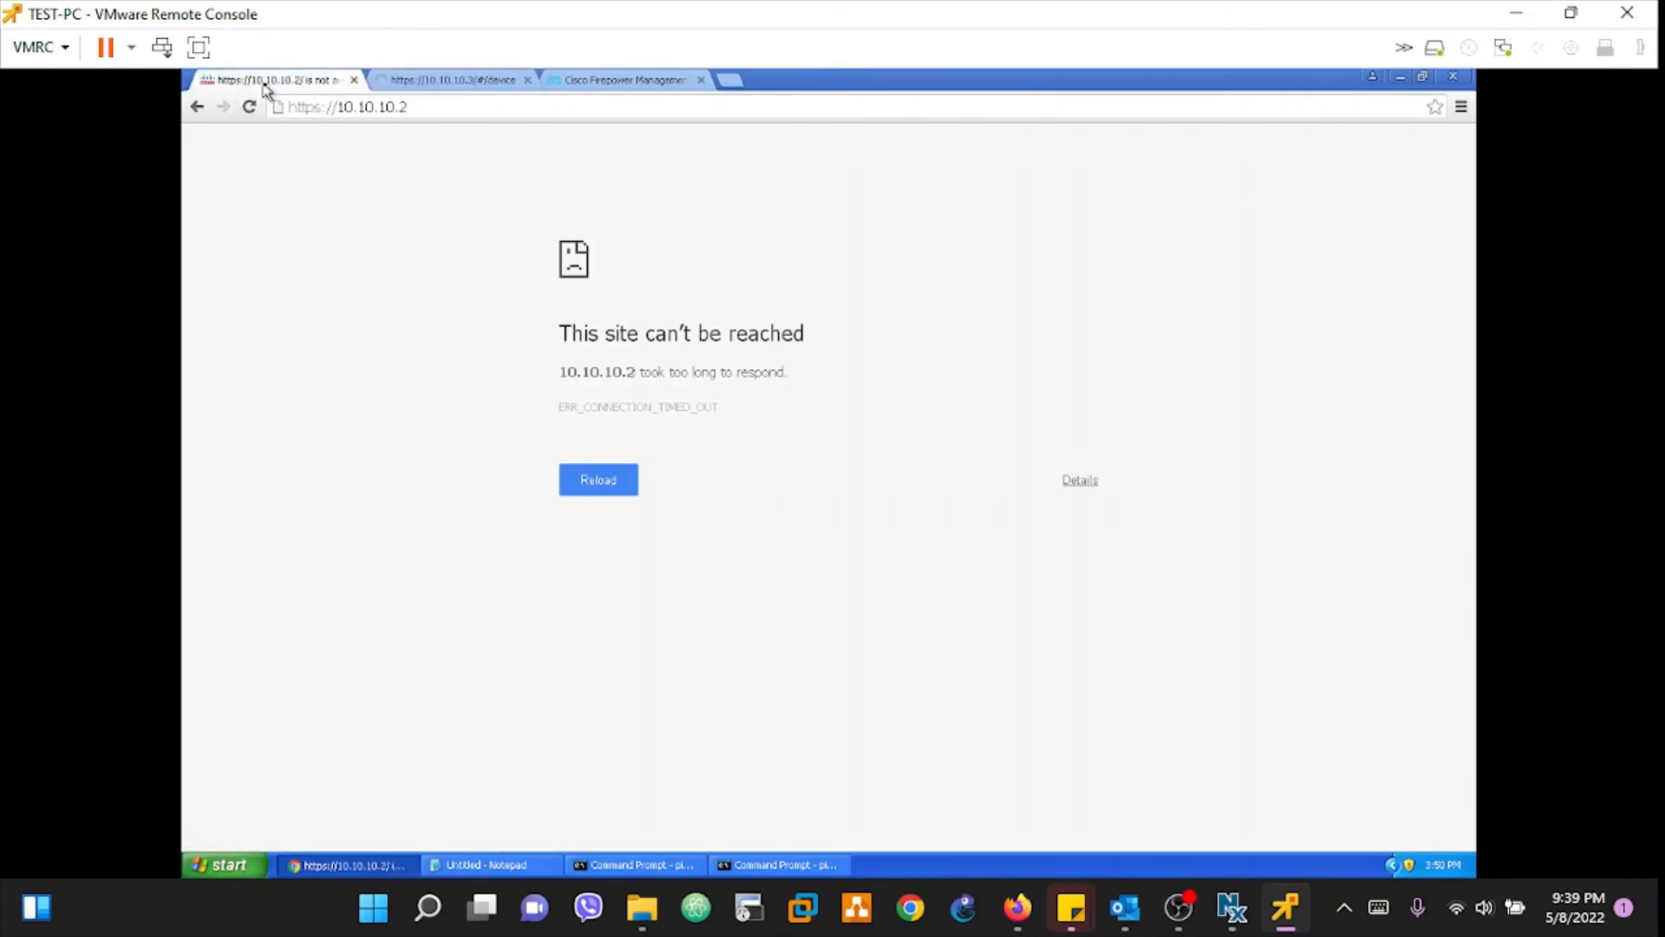
# Step: Stop the 10.10.10.2 ping (95/95, 0% loss) and rerun it continuously
pyautogui.click(631, 865)
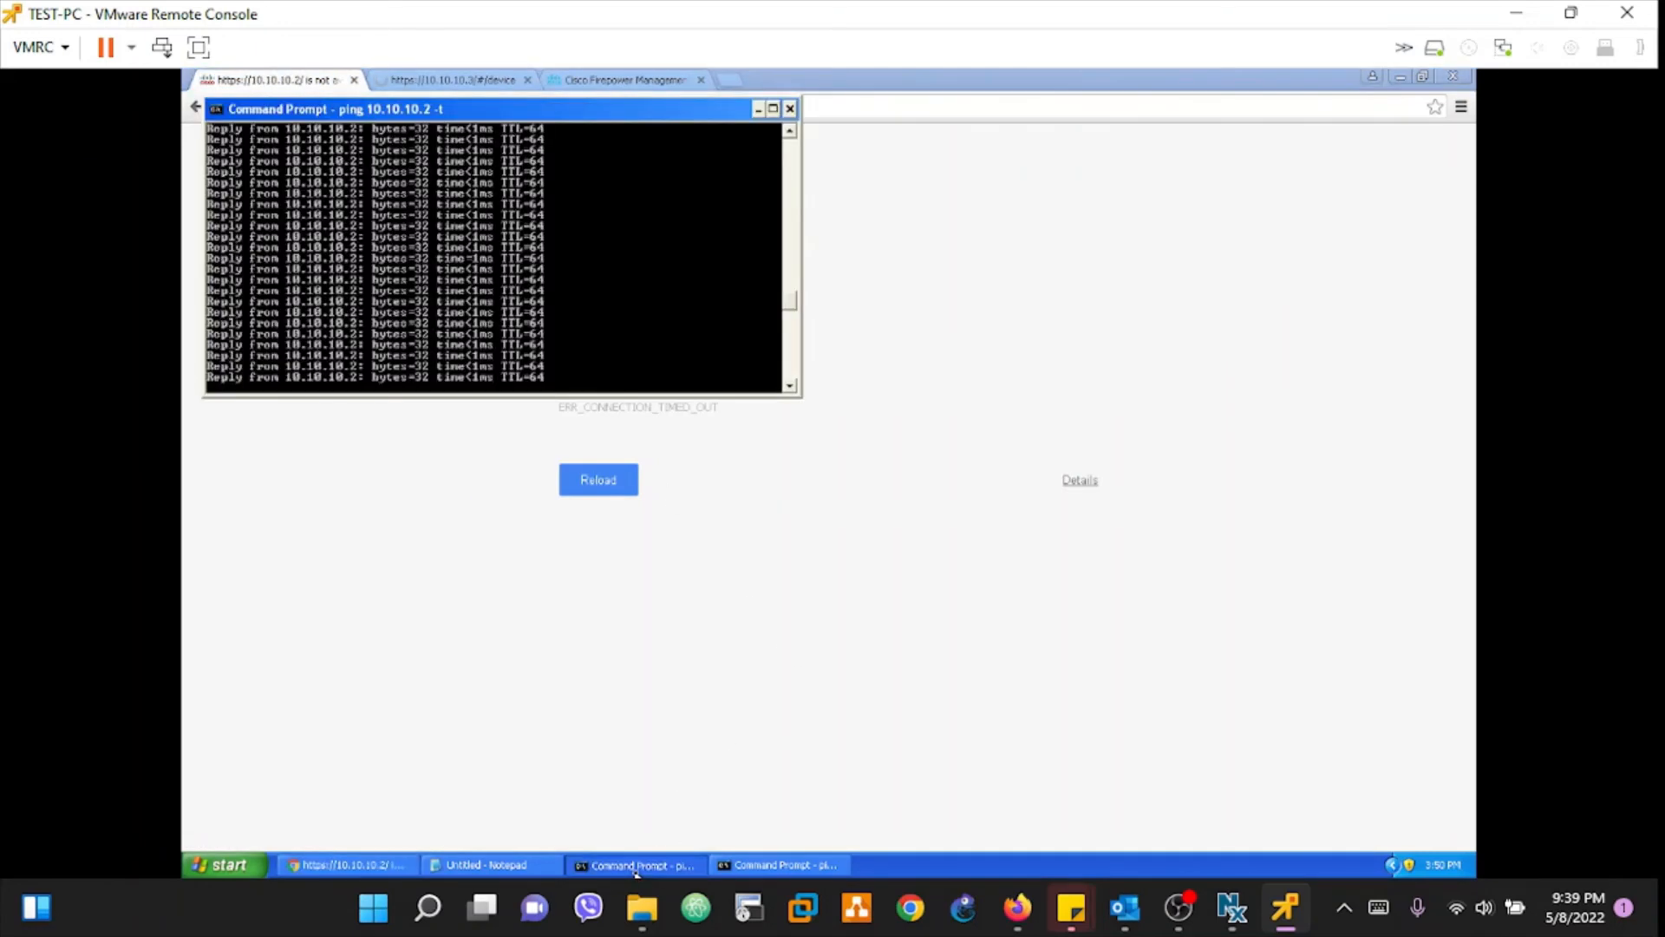
pyautogui.hotkey('ctrl', 'c')
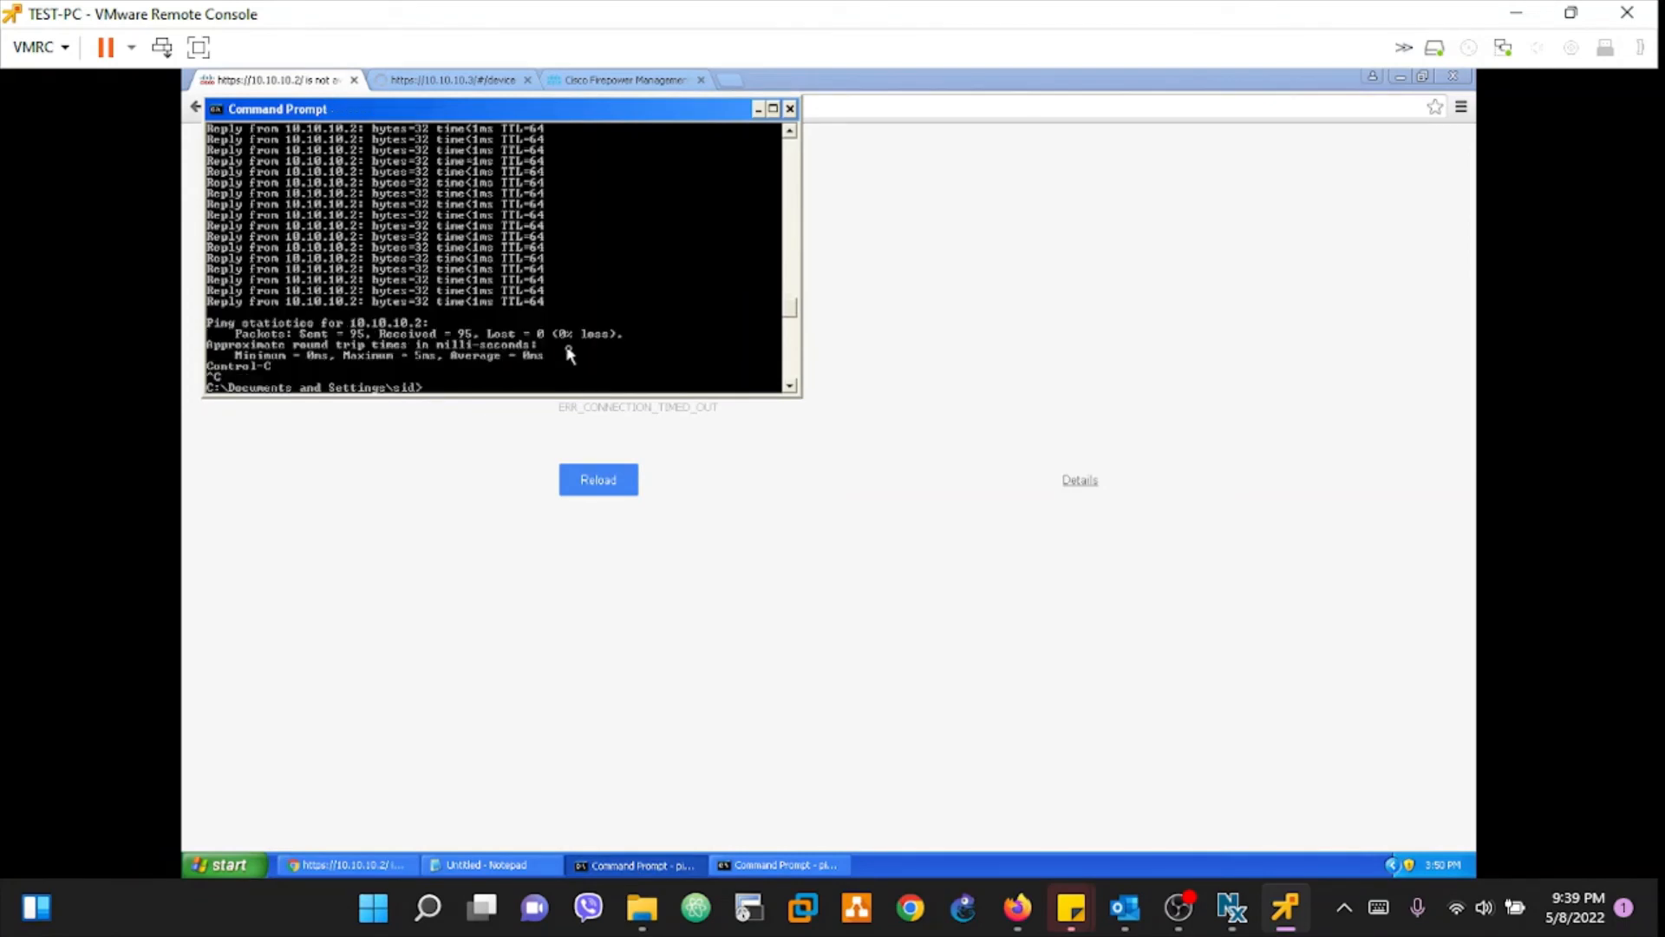
pyautogui.press('Return')
pyautogui.press('Up')
pyautogui.press('Return')
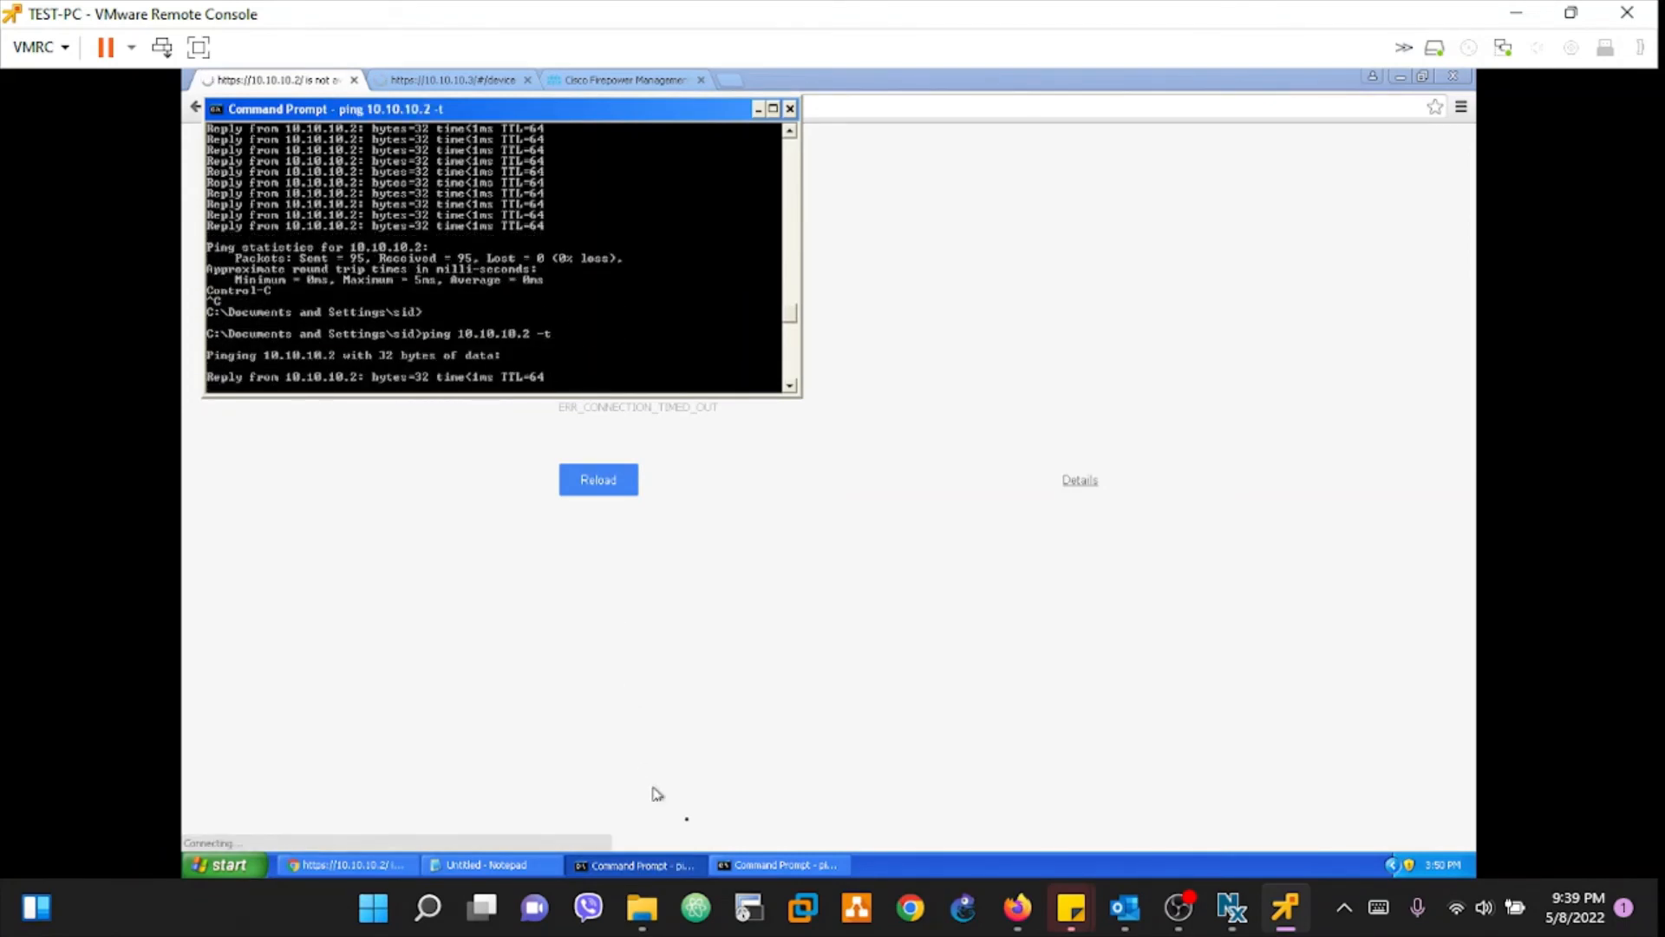
# Step: Restart the 10.10.10.3 ping after 97/97 replies and return to the management center list
pyautogui.click(748, 865)
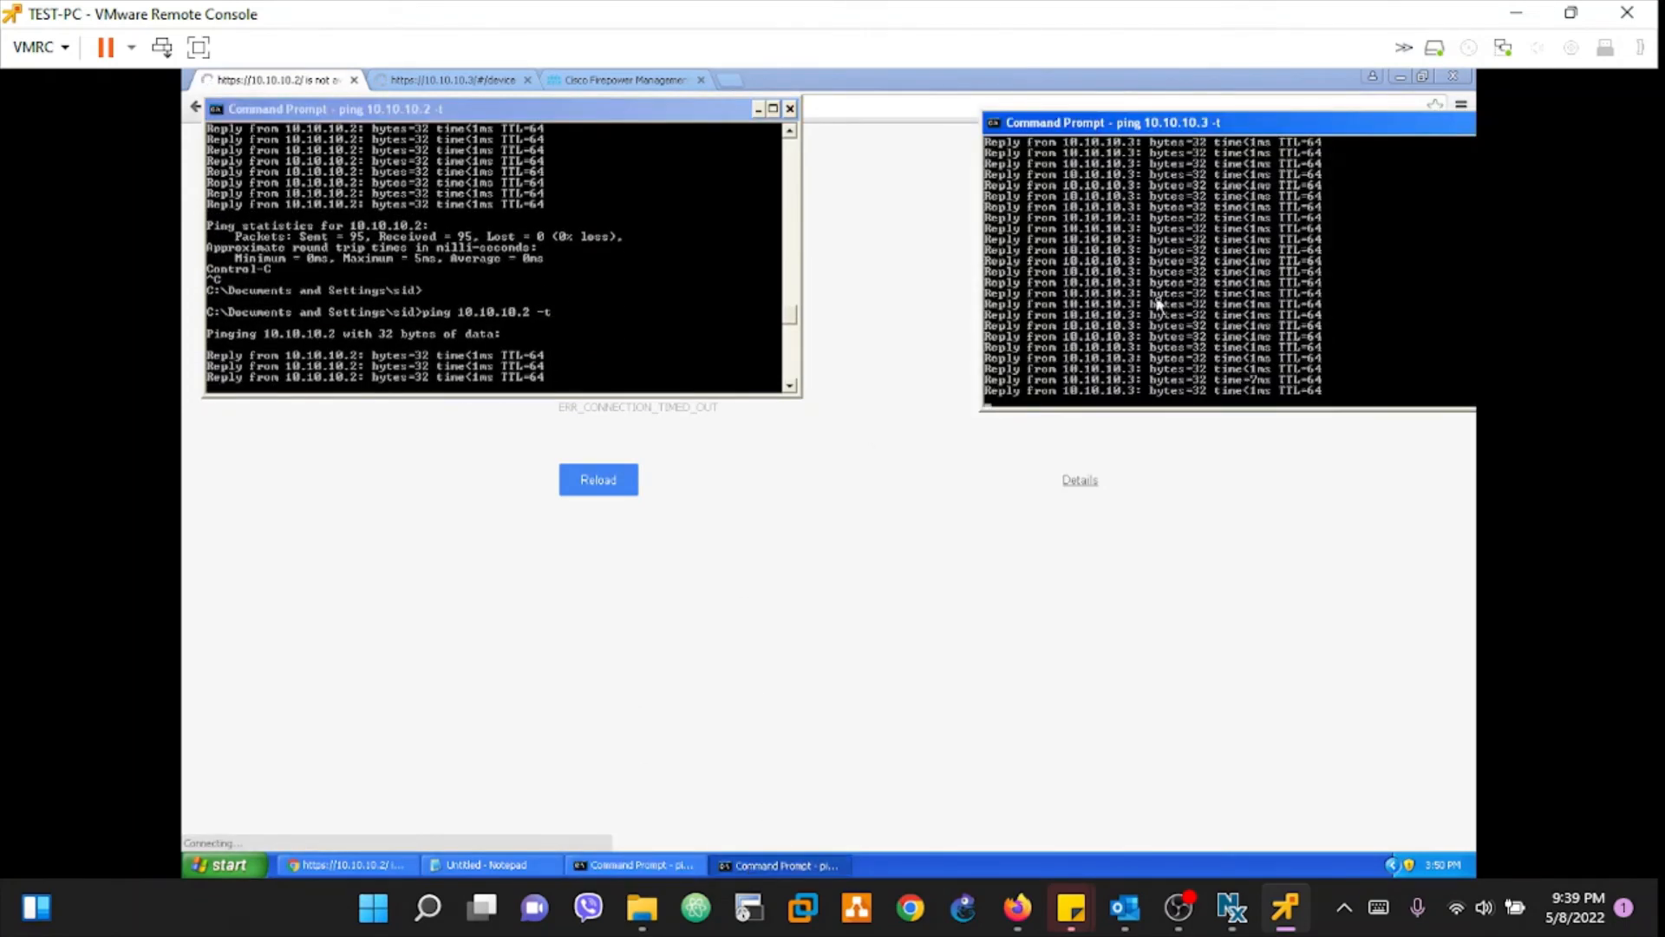
pyautogui.hotkey('ctrl', 'c')
pyautogui.press('Up')
pyautogui.press('Return')
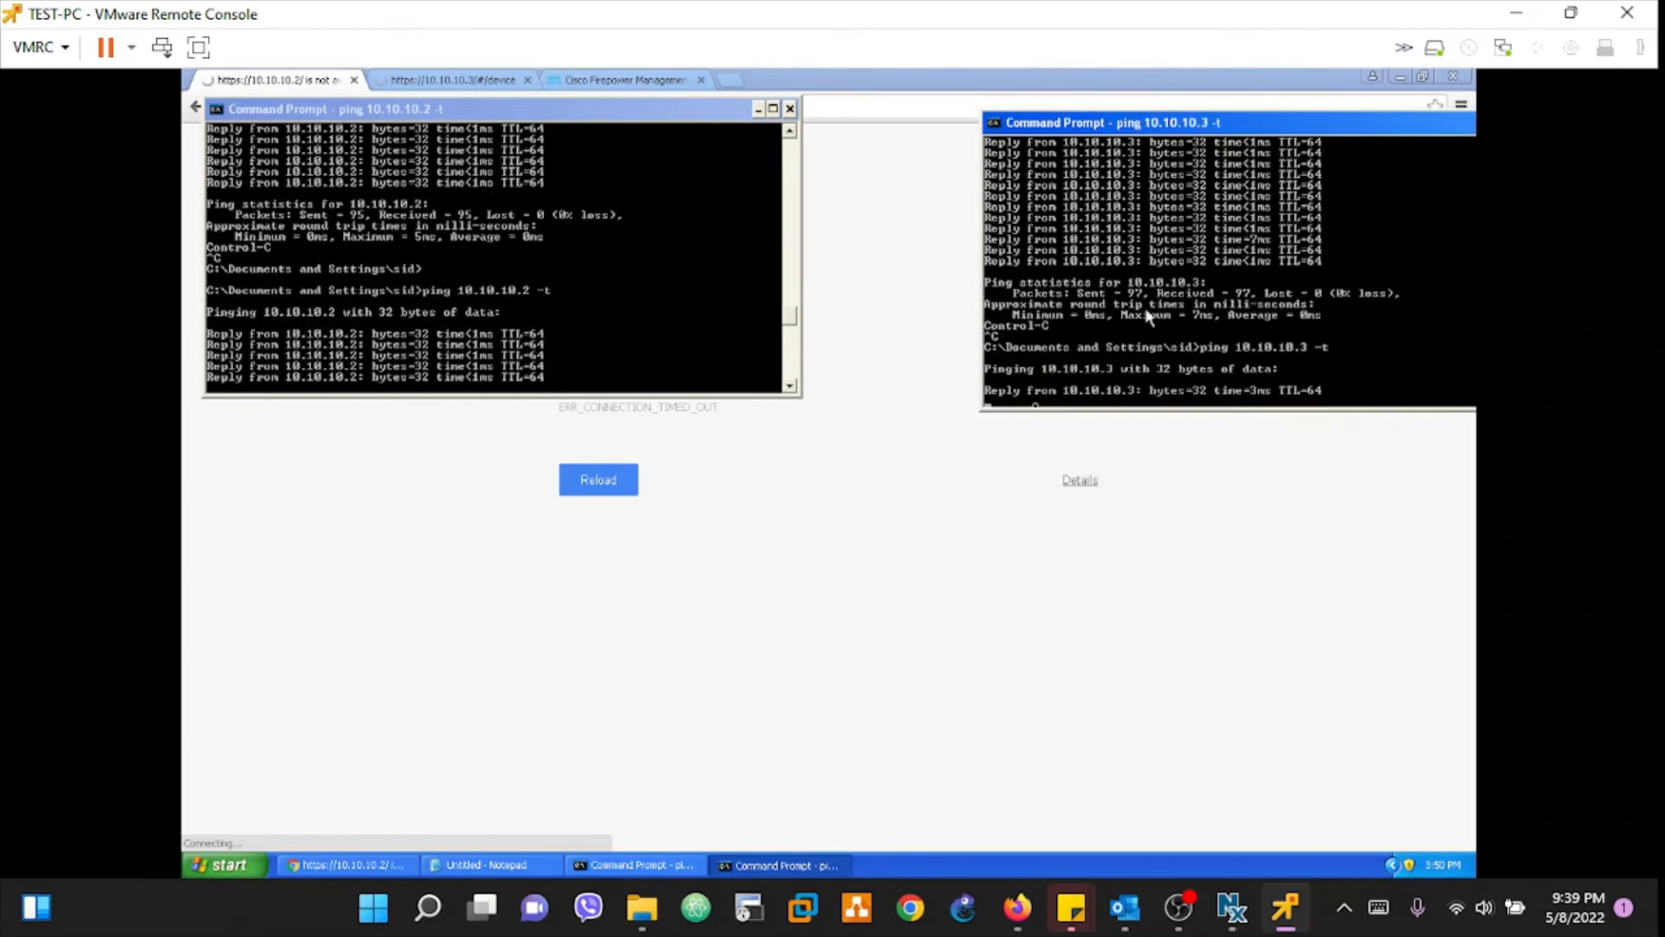
pyautogui.click(810, 547)
pyautogui.click(625, 82)
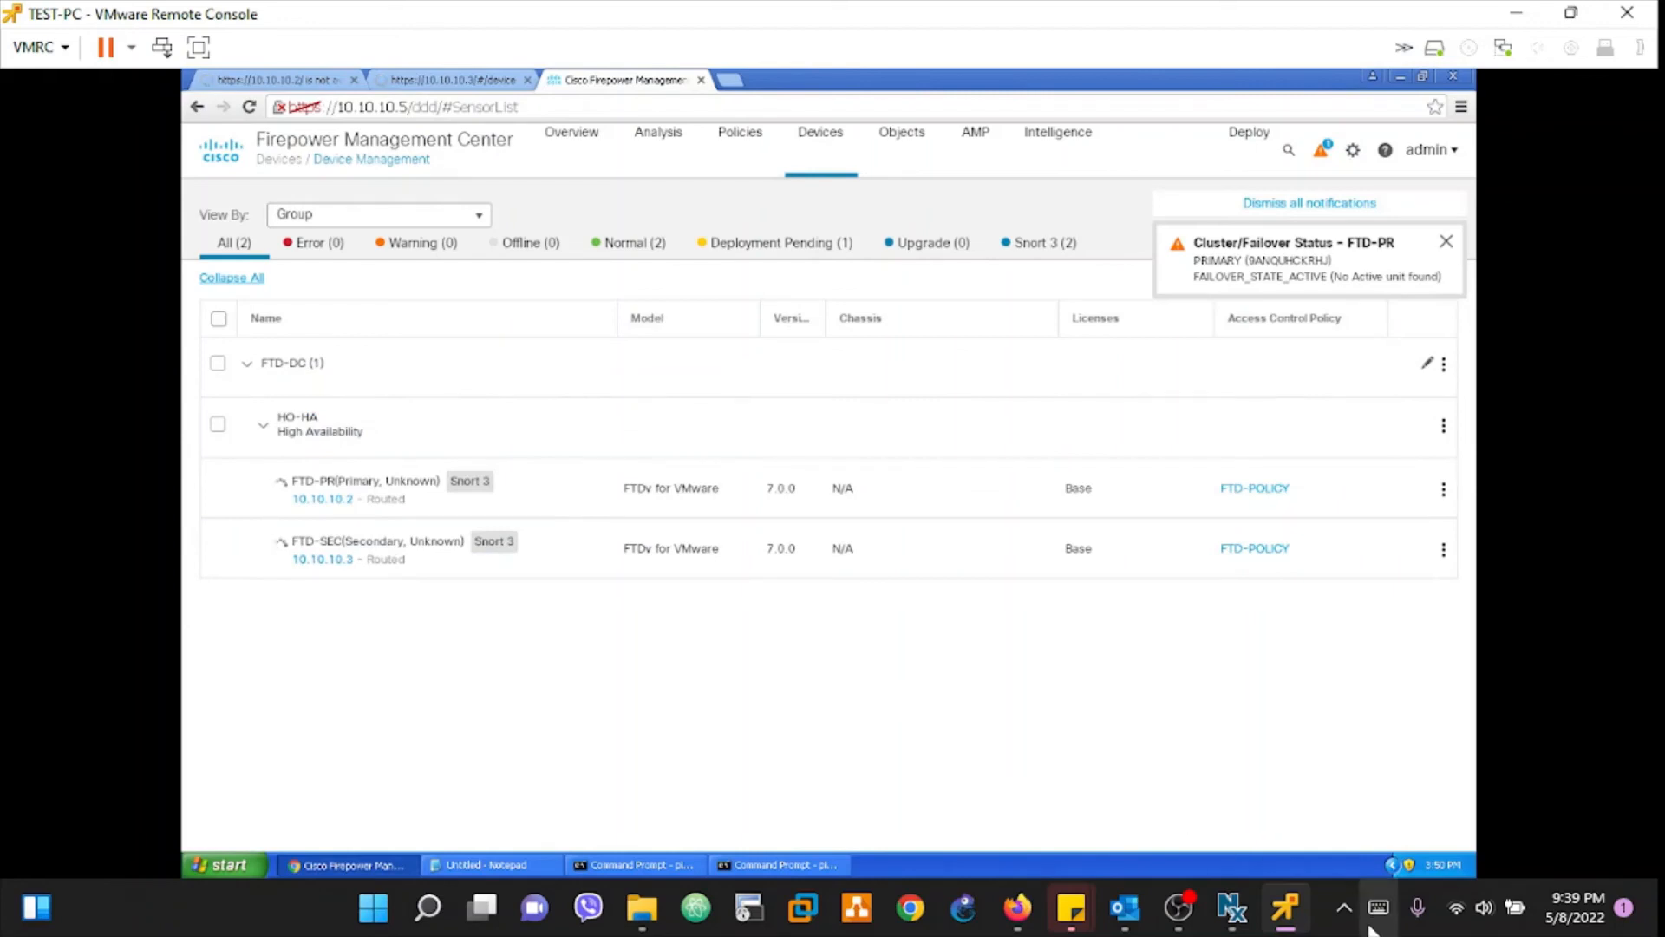
# Step: Filter the device list to Warning devices and dismiss the FTD-SEC failover notification
pyautogui.click(1325, 909)
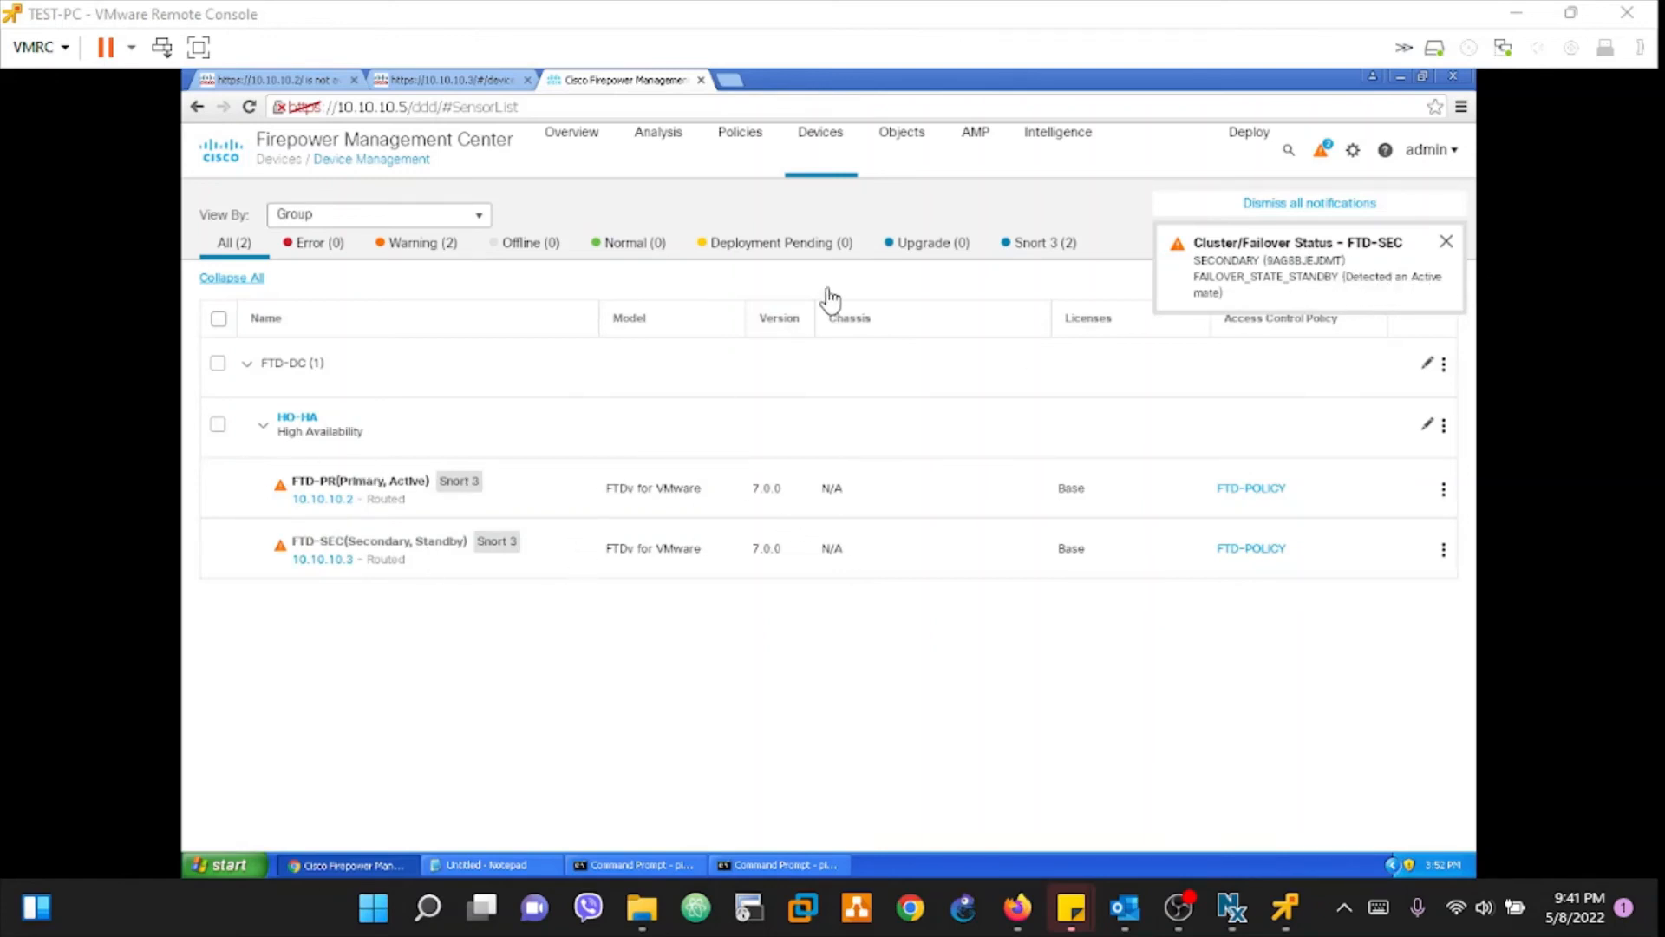
pyautogui.click(416, 248)
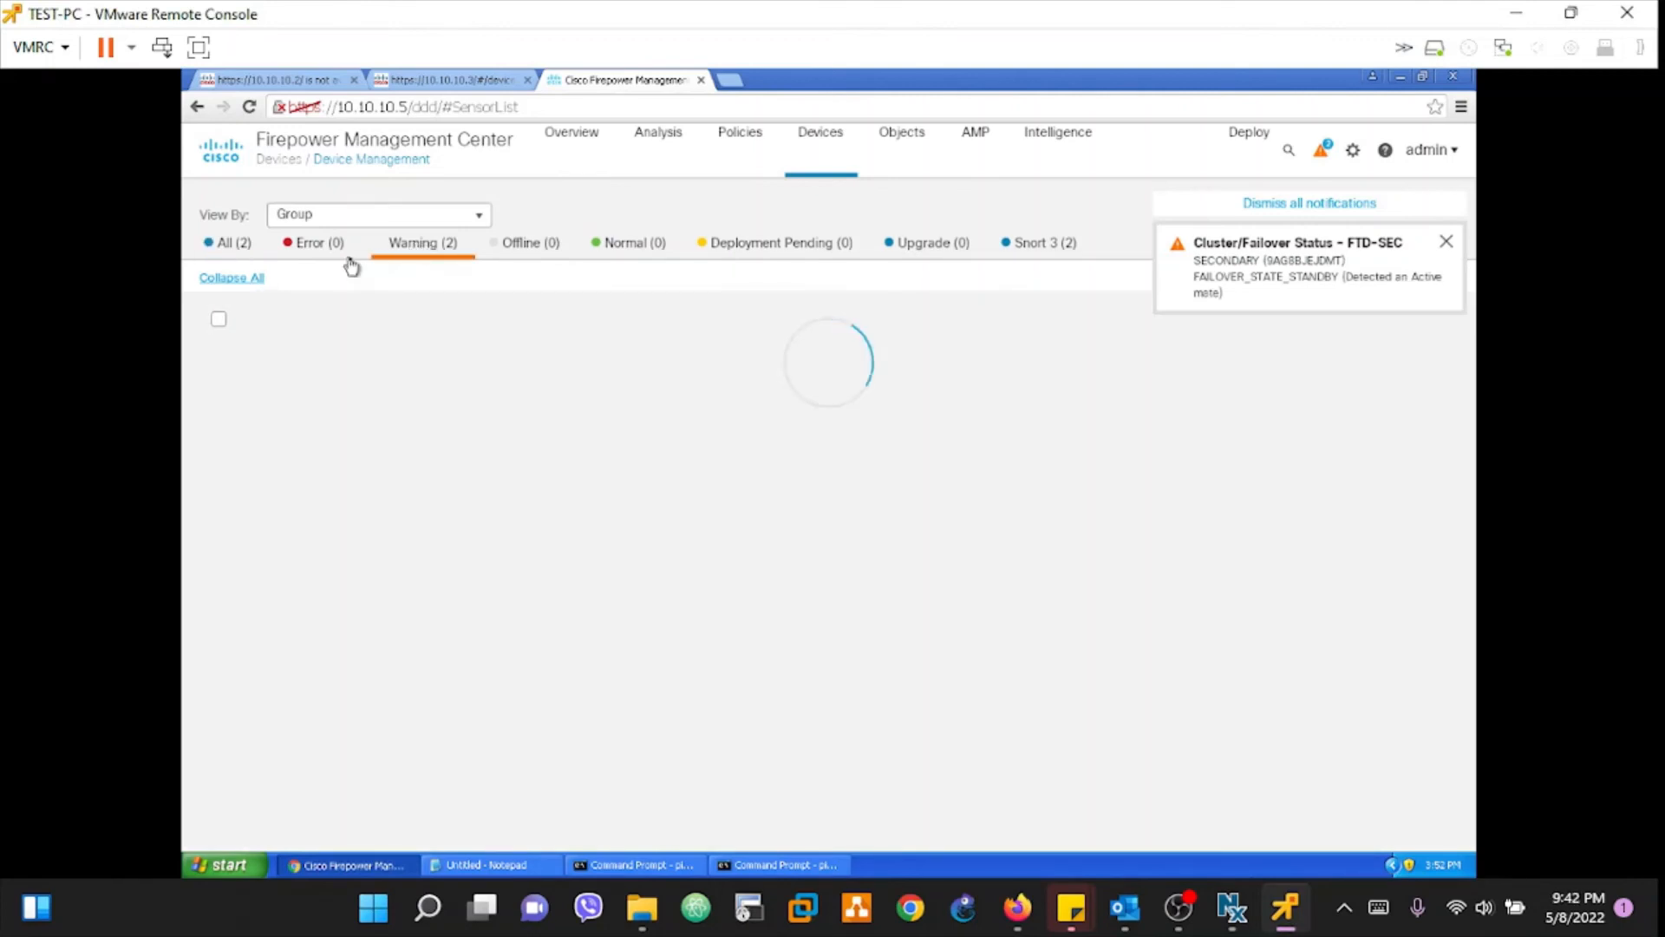
pyautogui.moveTo(325, 436)
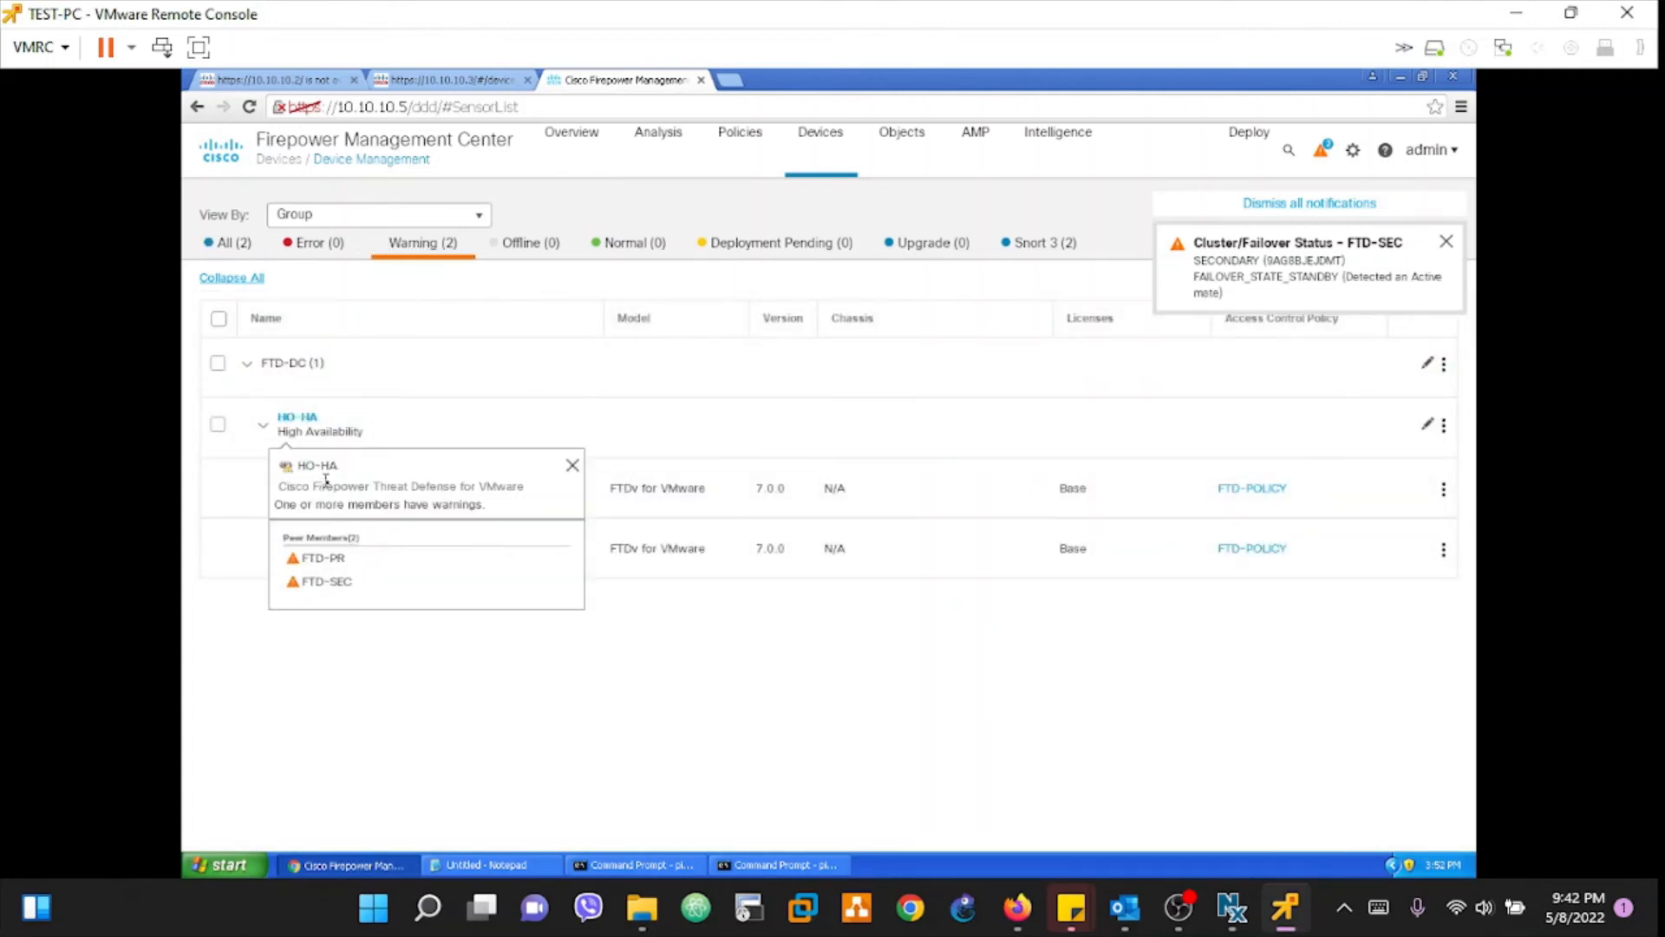
pyautogui.click(1447, 243)
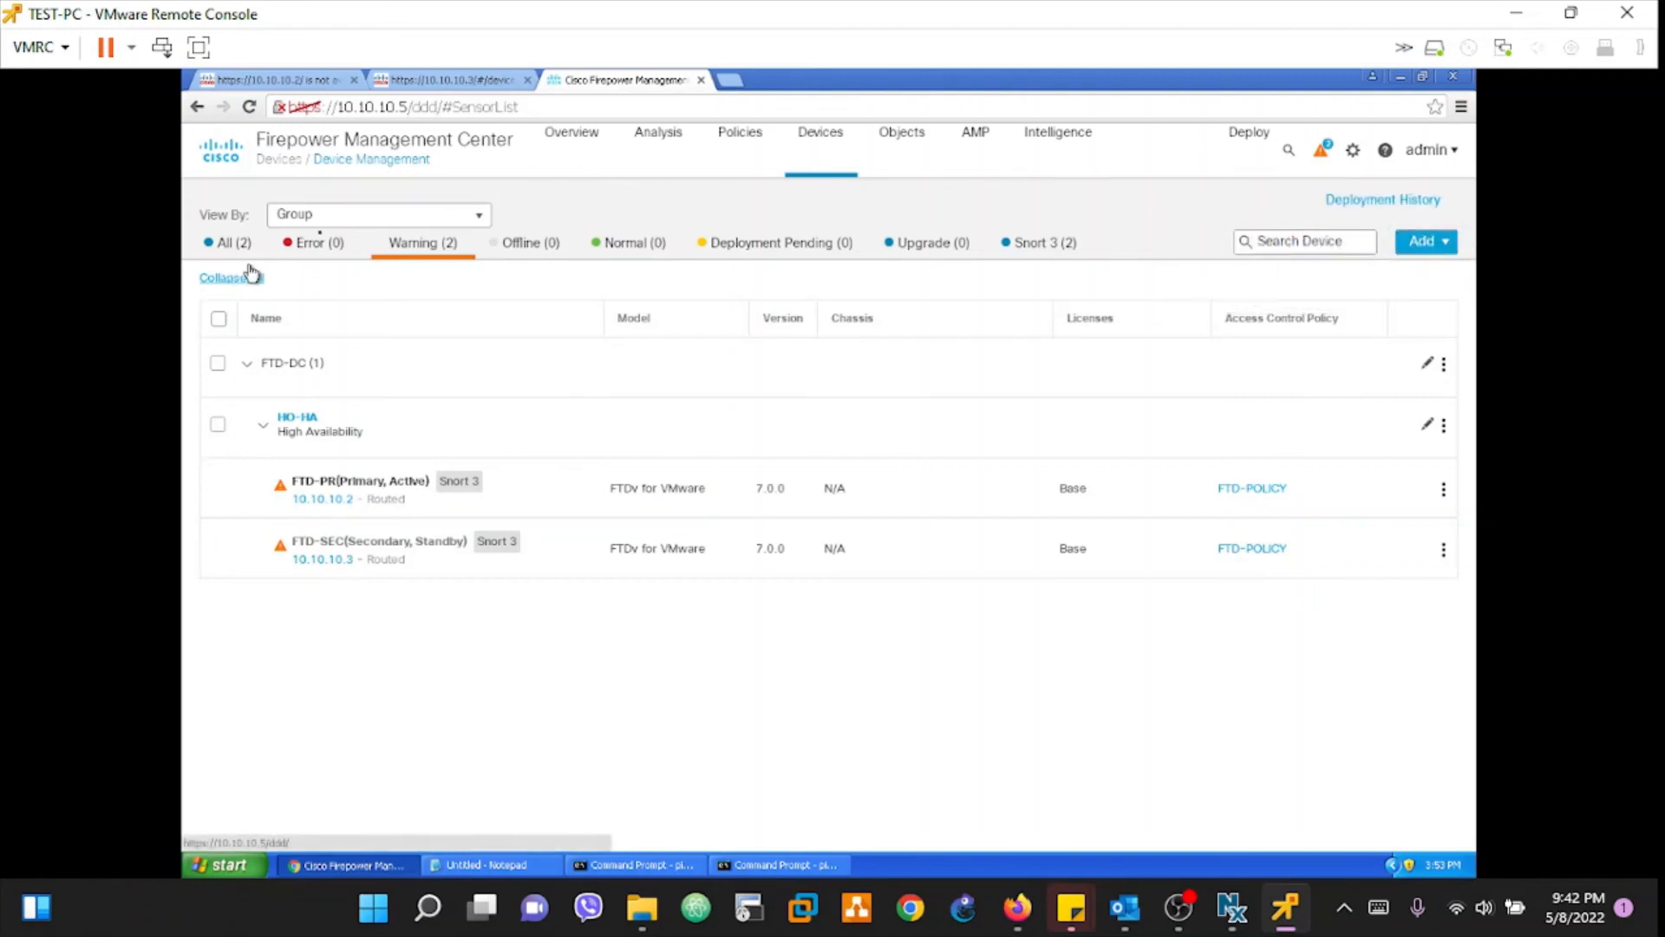
# Step: Show all devices again and check FTD-PR's health card in HO-HA
pyautogui.click(200, 49)
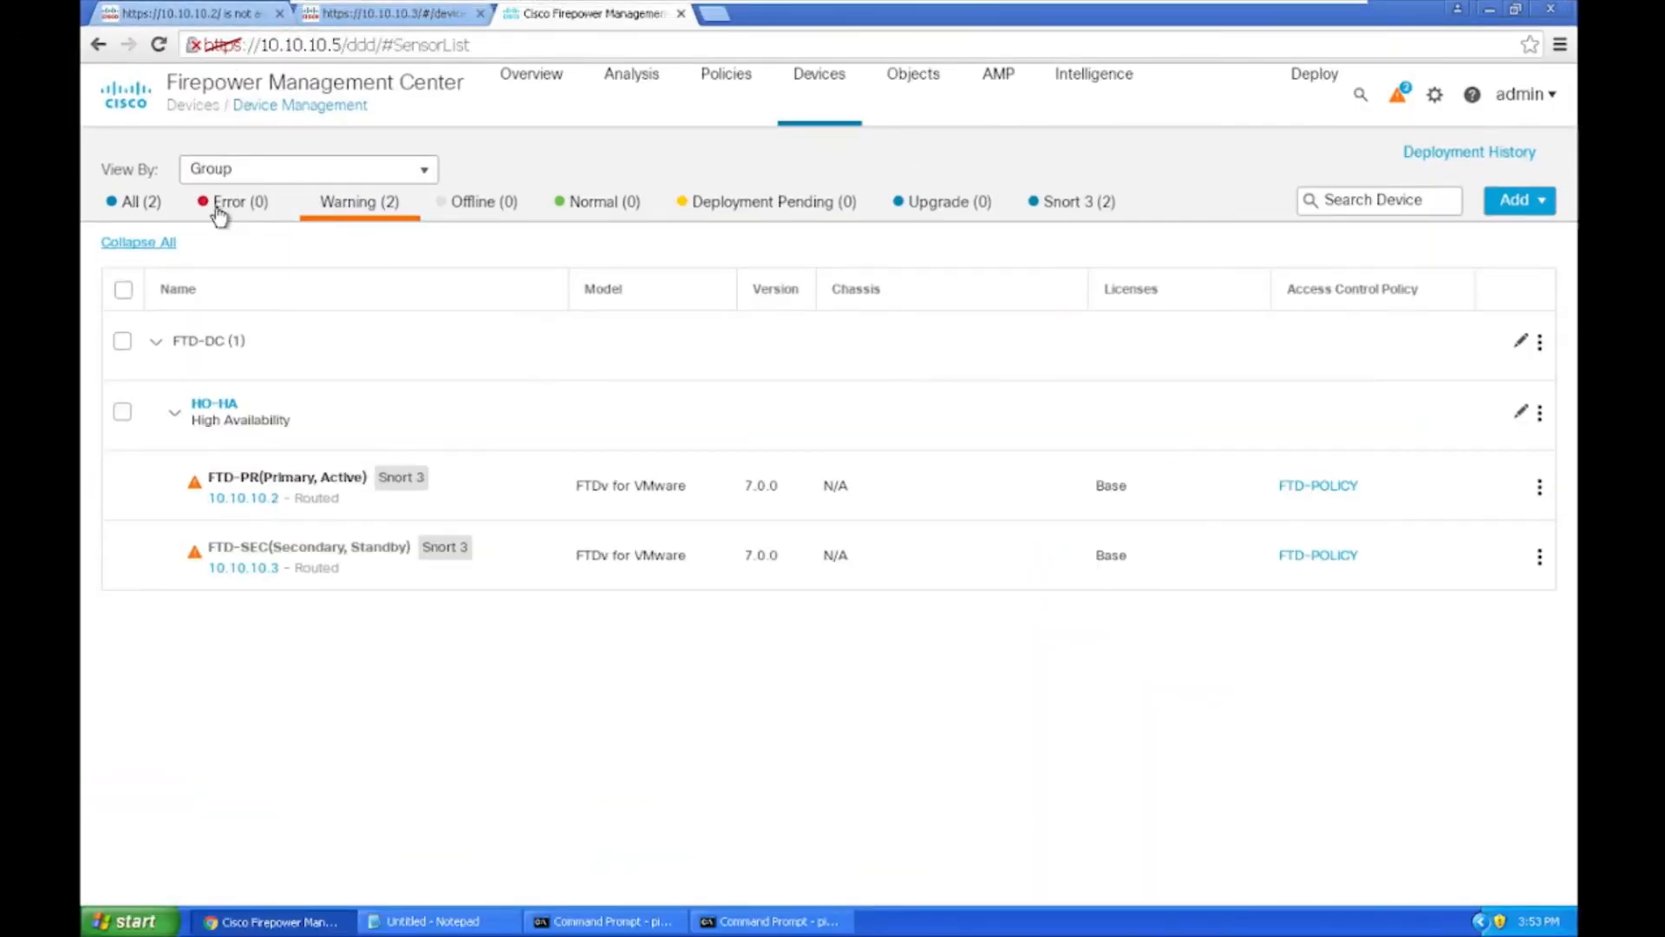
pyautogui.click(135, 208)
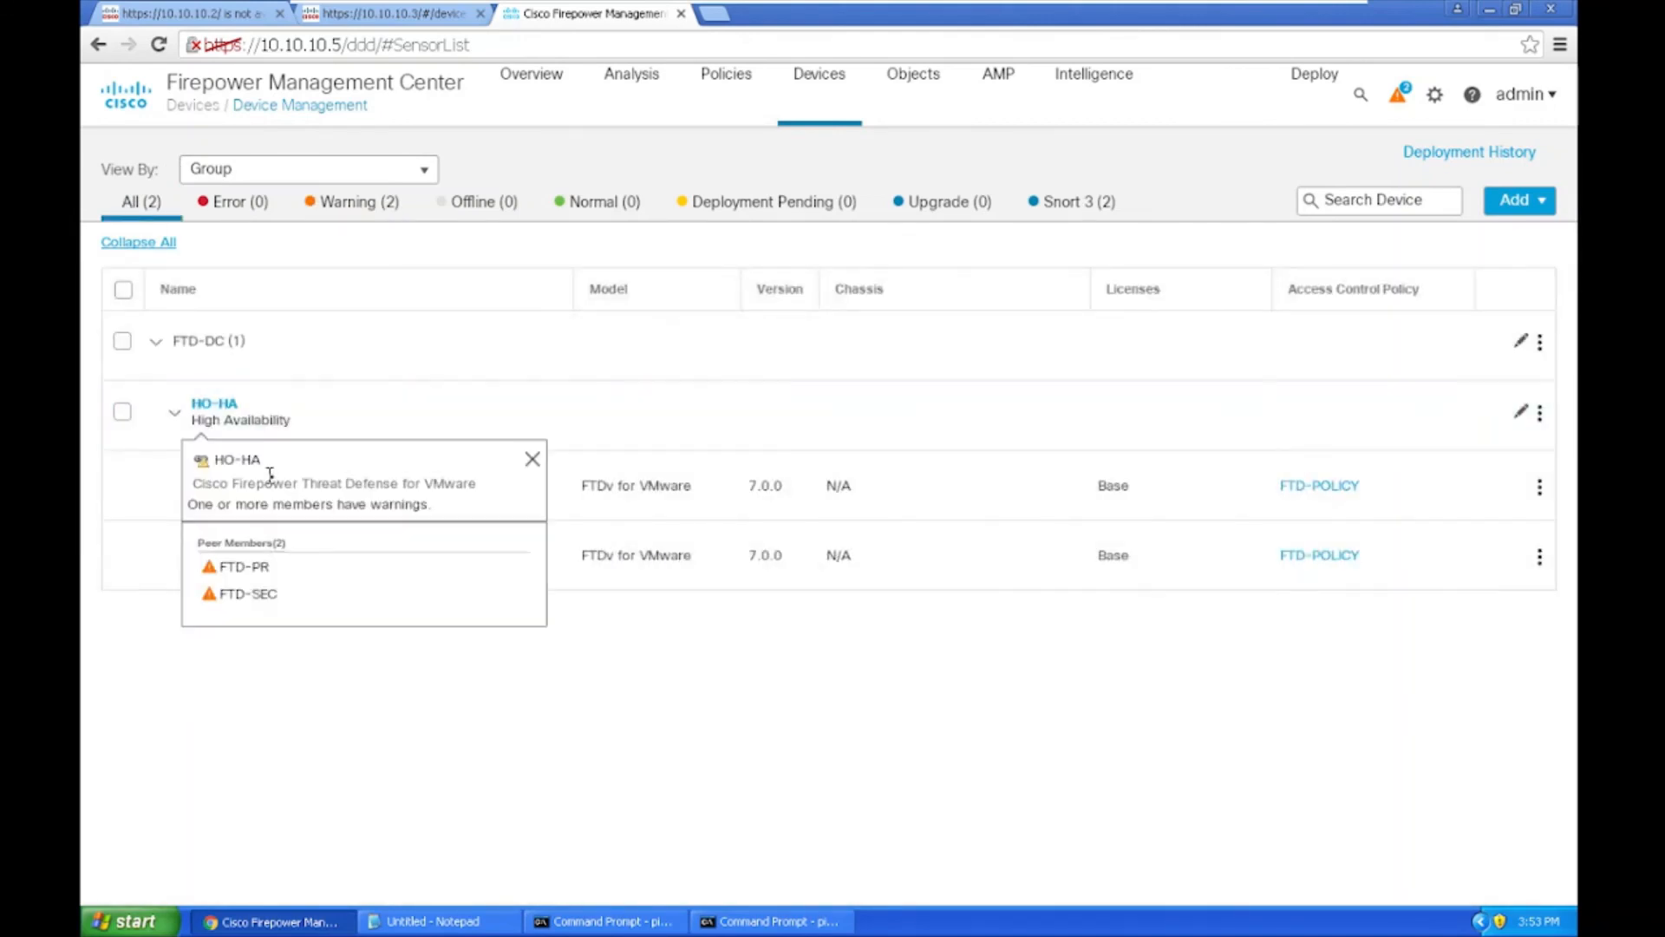
pyautogui.moveTo(255, 490)
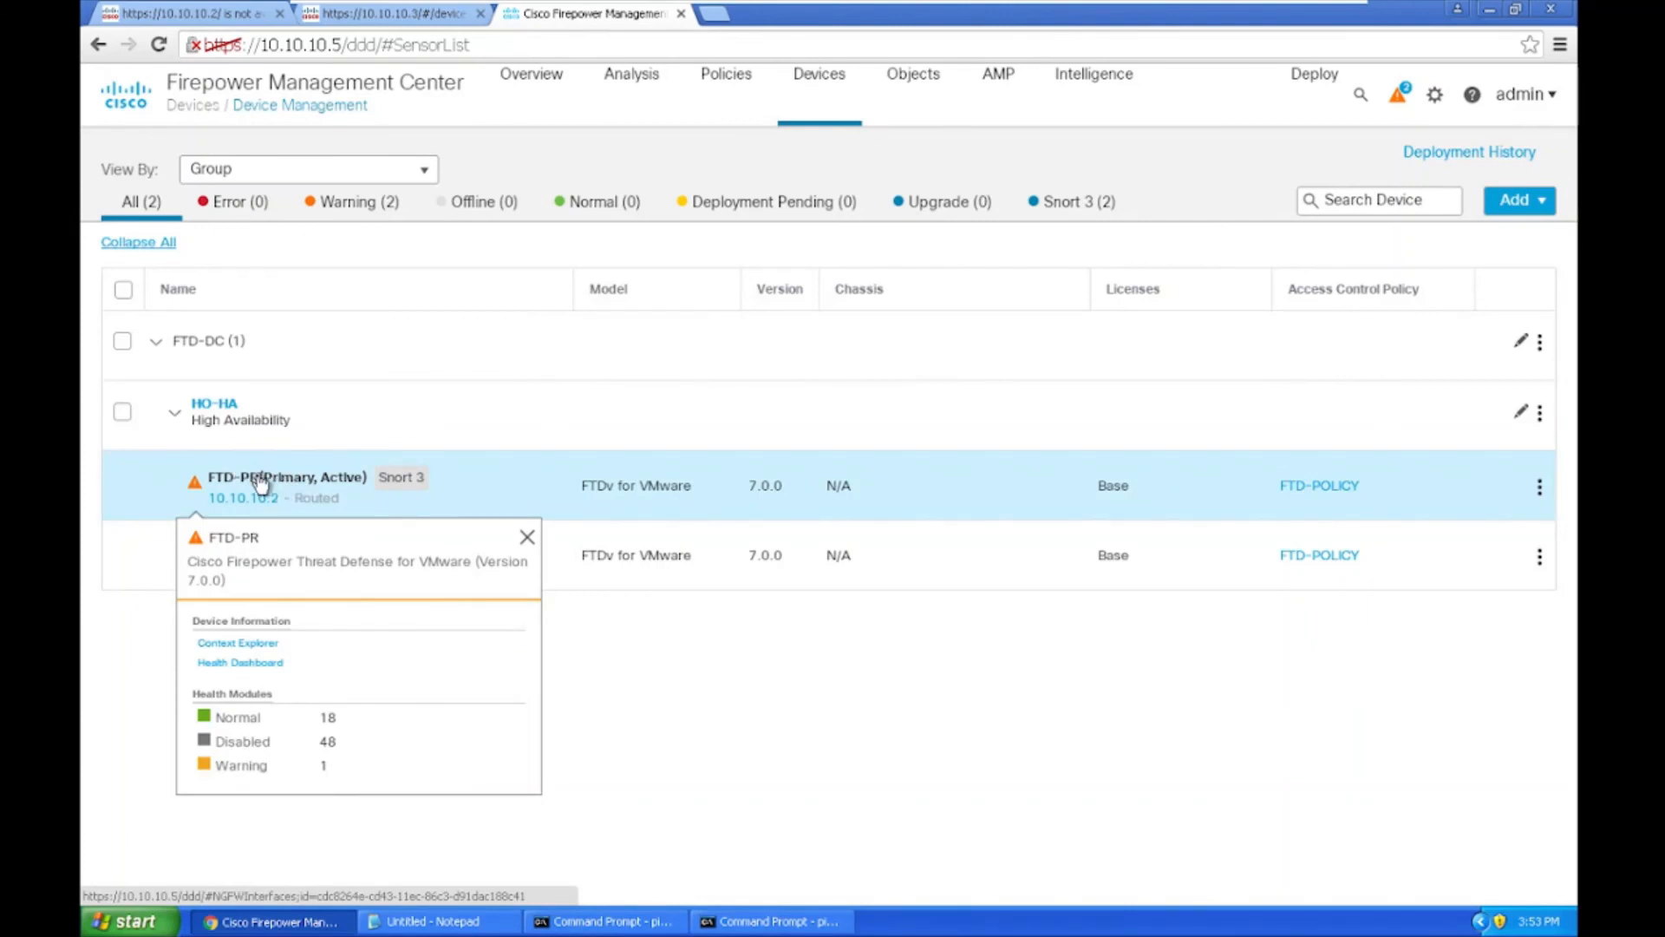
pyautogui.click(260, 483)
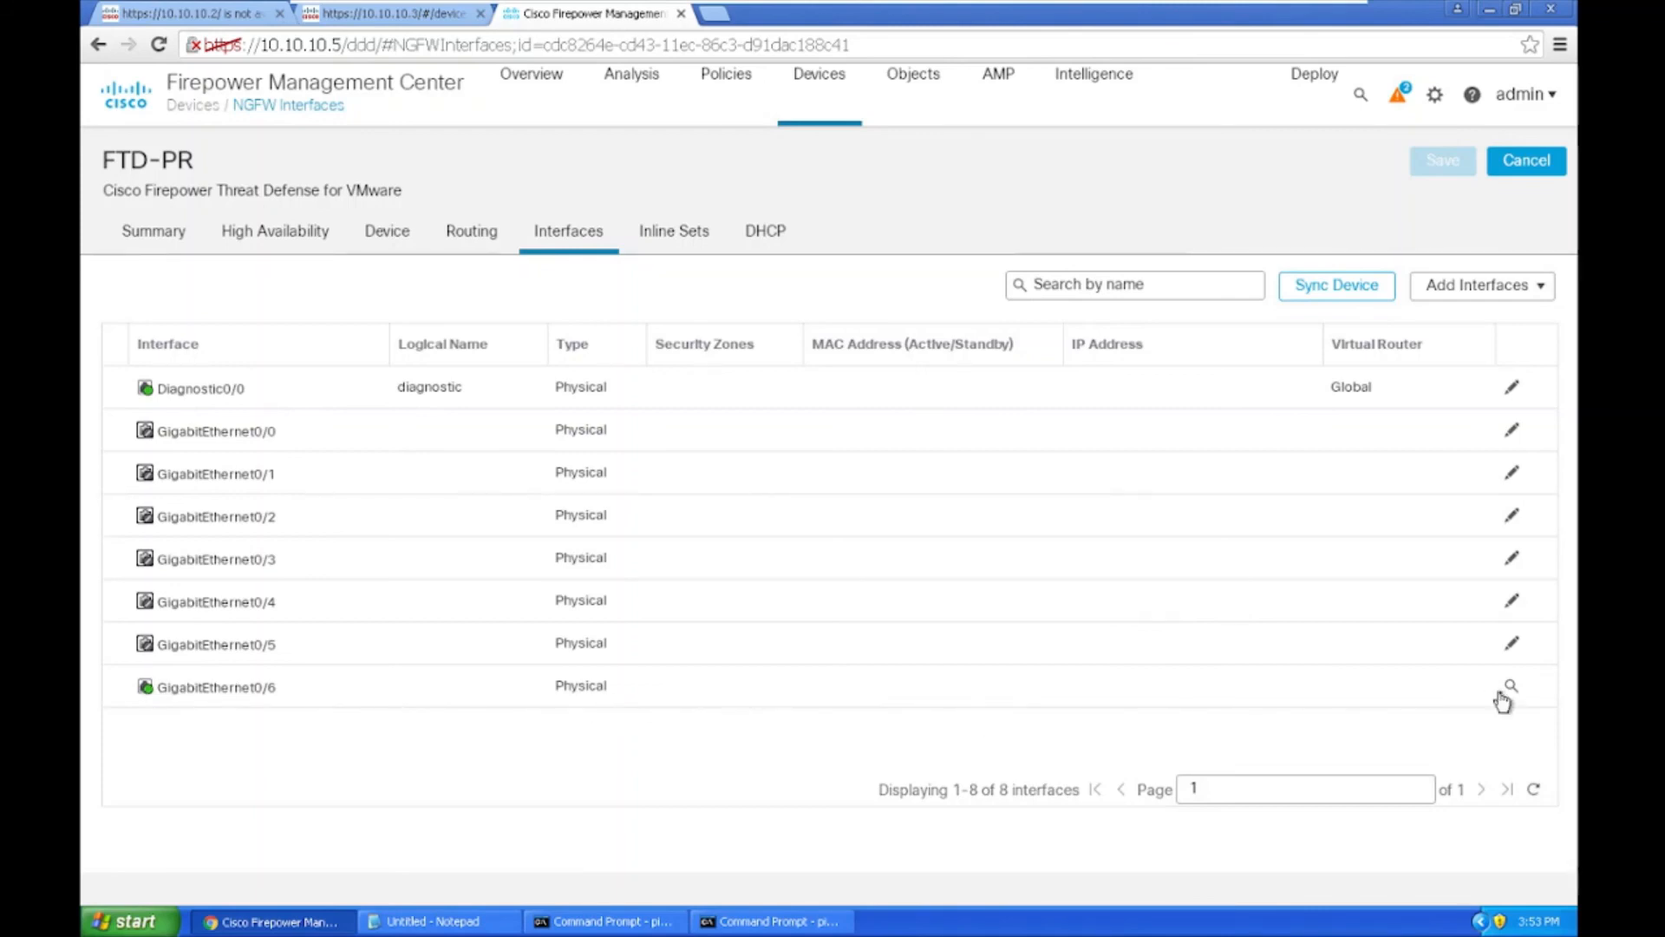
pyautogui.click(392, 246)
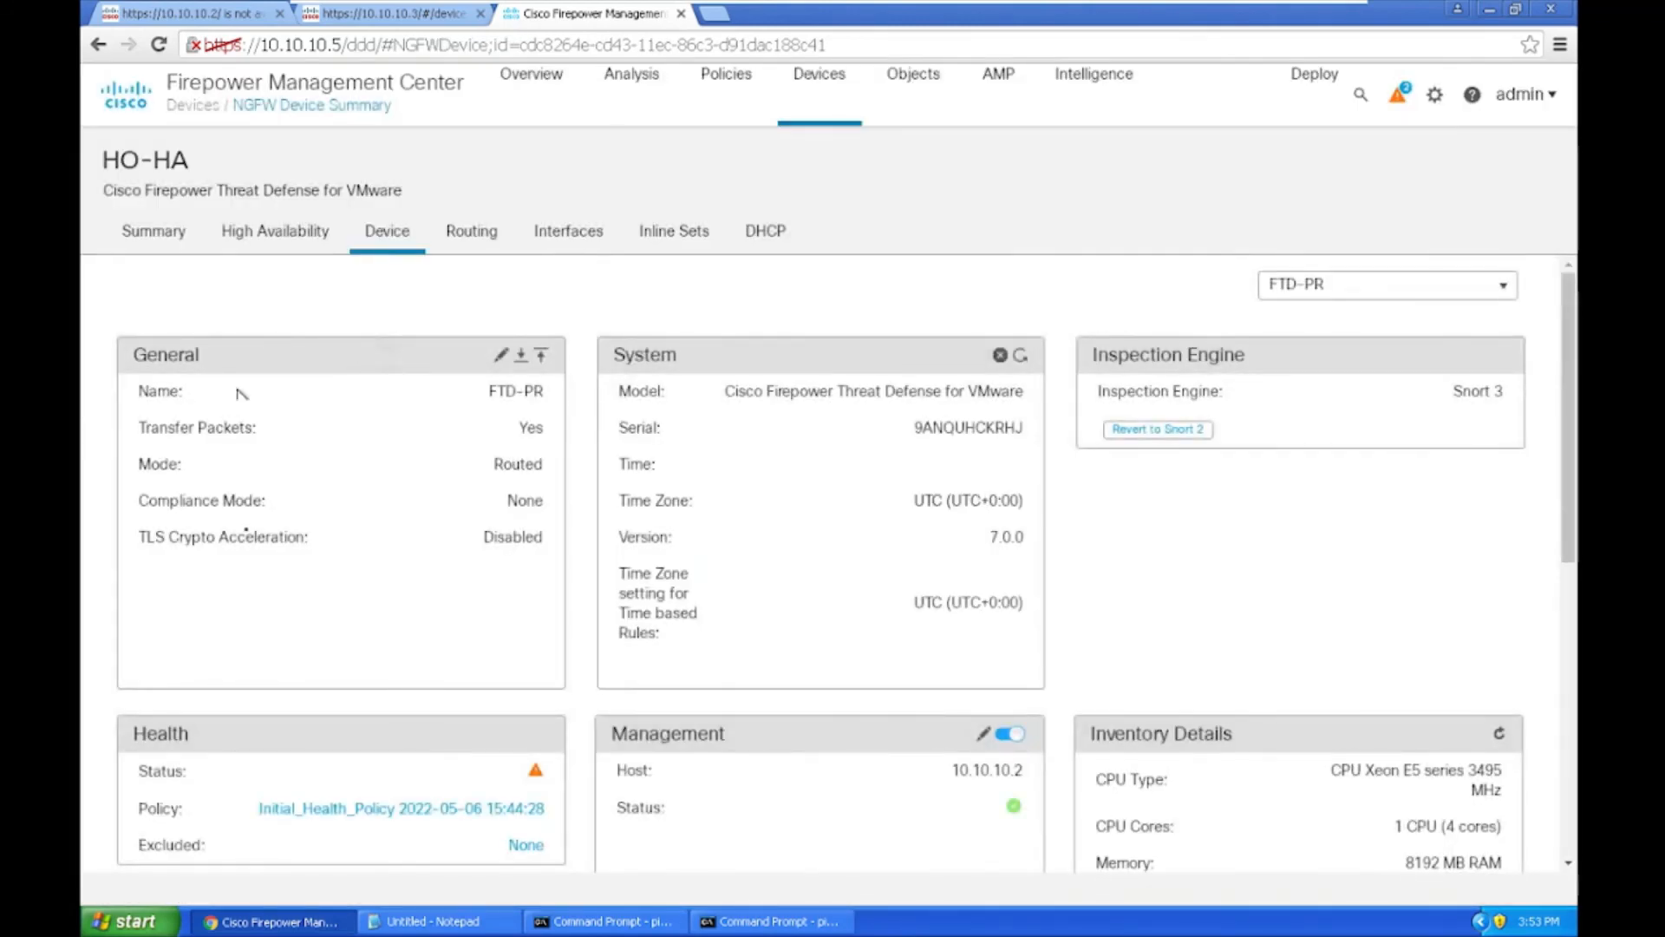
pyautogui.scroll(-3, 346, 741)
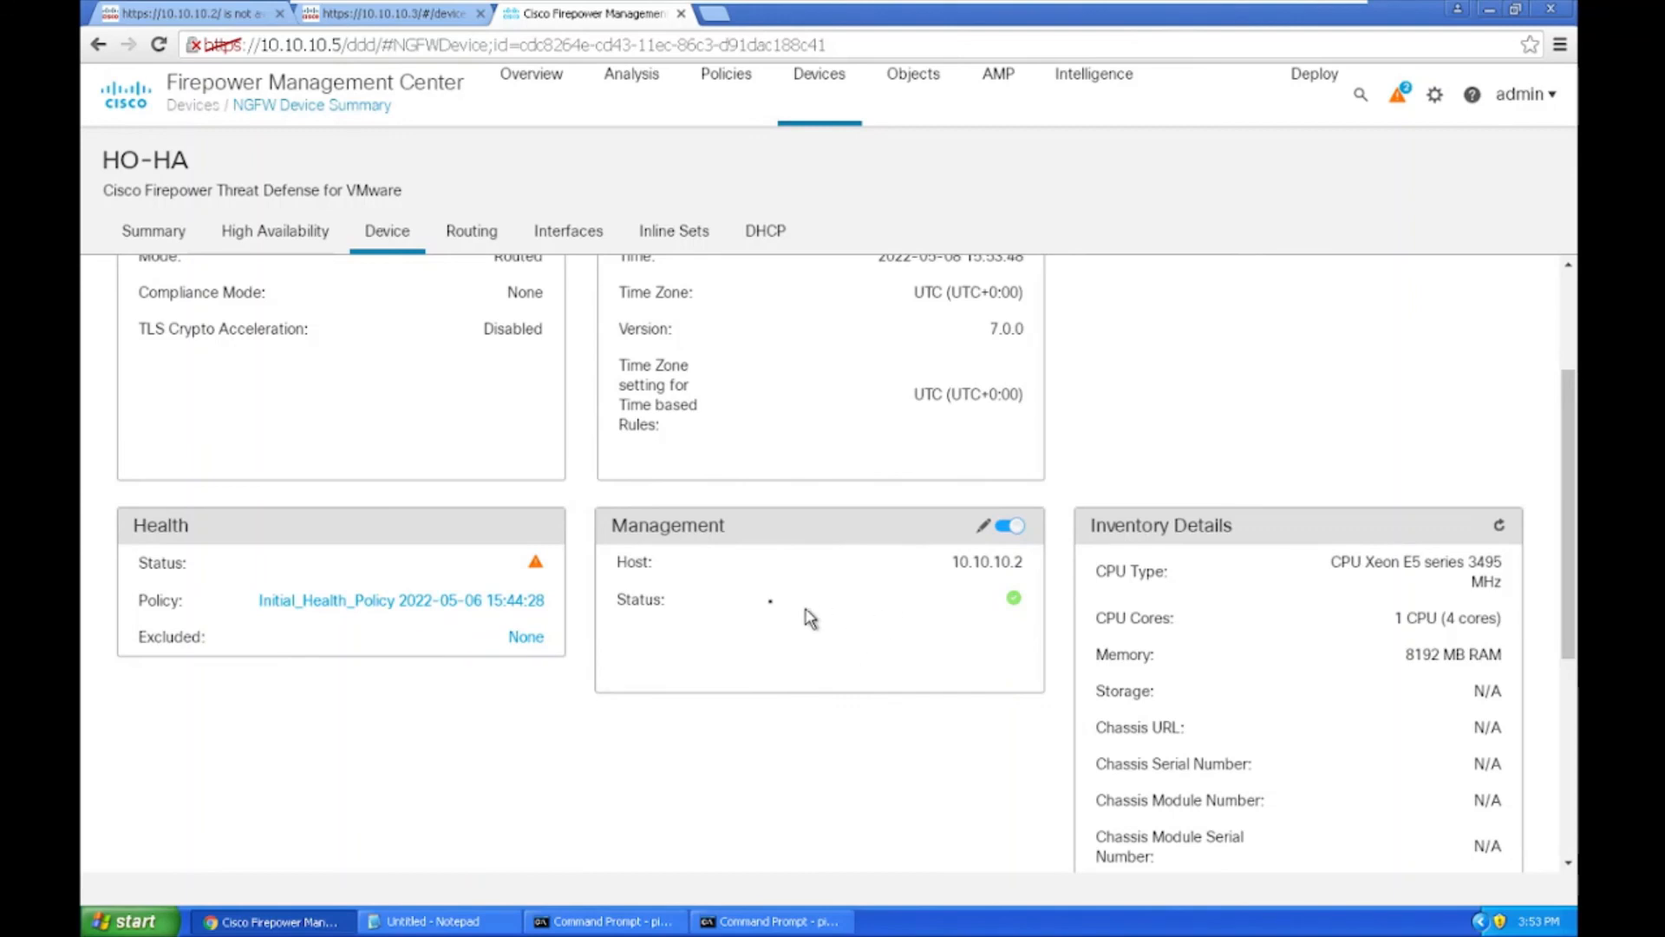
pyautogui.scroll(-5, 1255, 799)
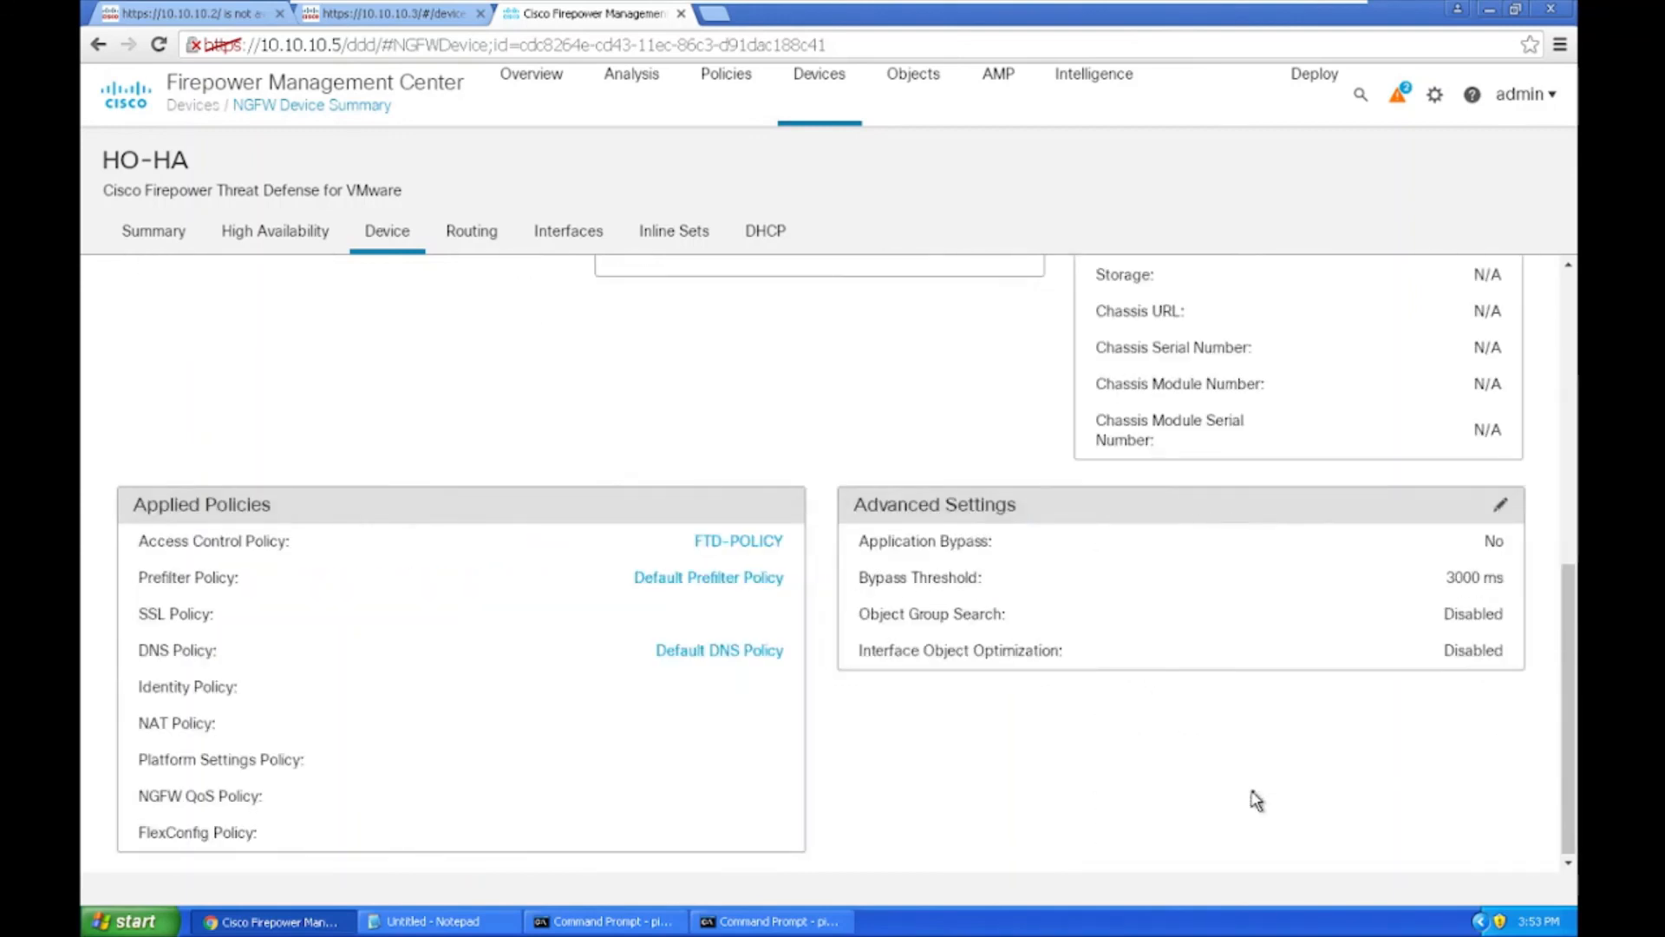
pyautogui.scroll(5, 359, 713)
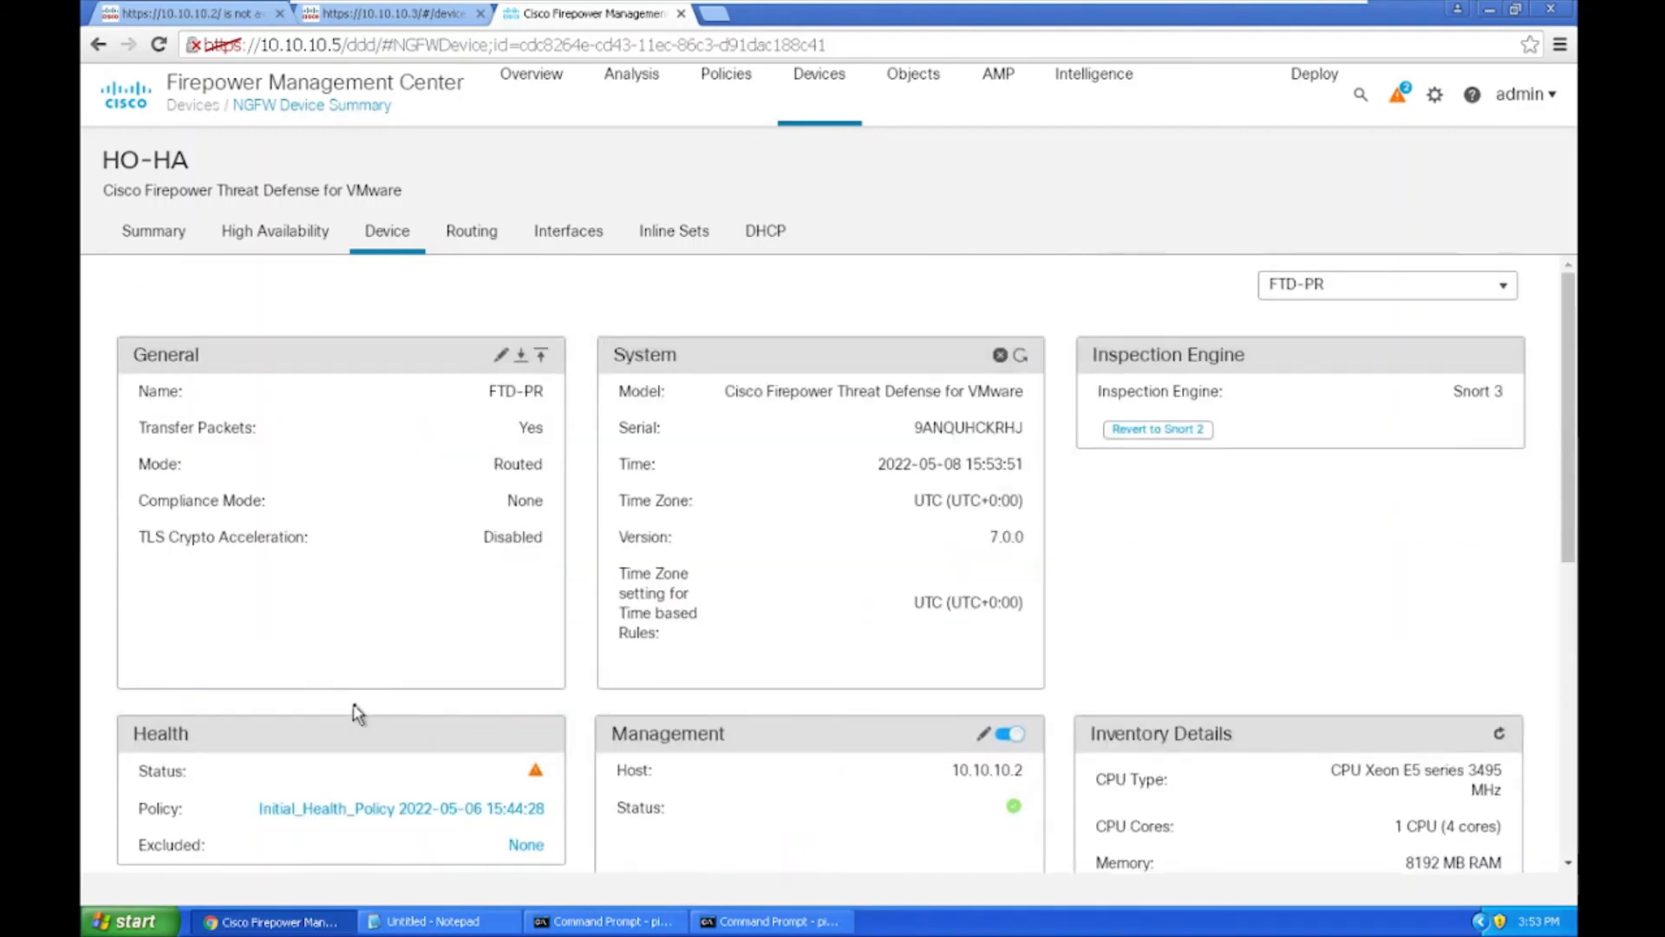
pyautogui.click(815, 75)
pyautogui.click(848, 159)
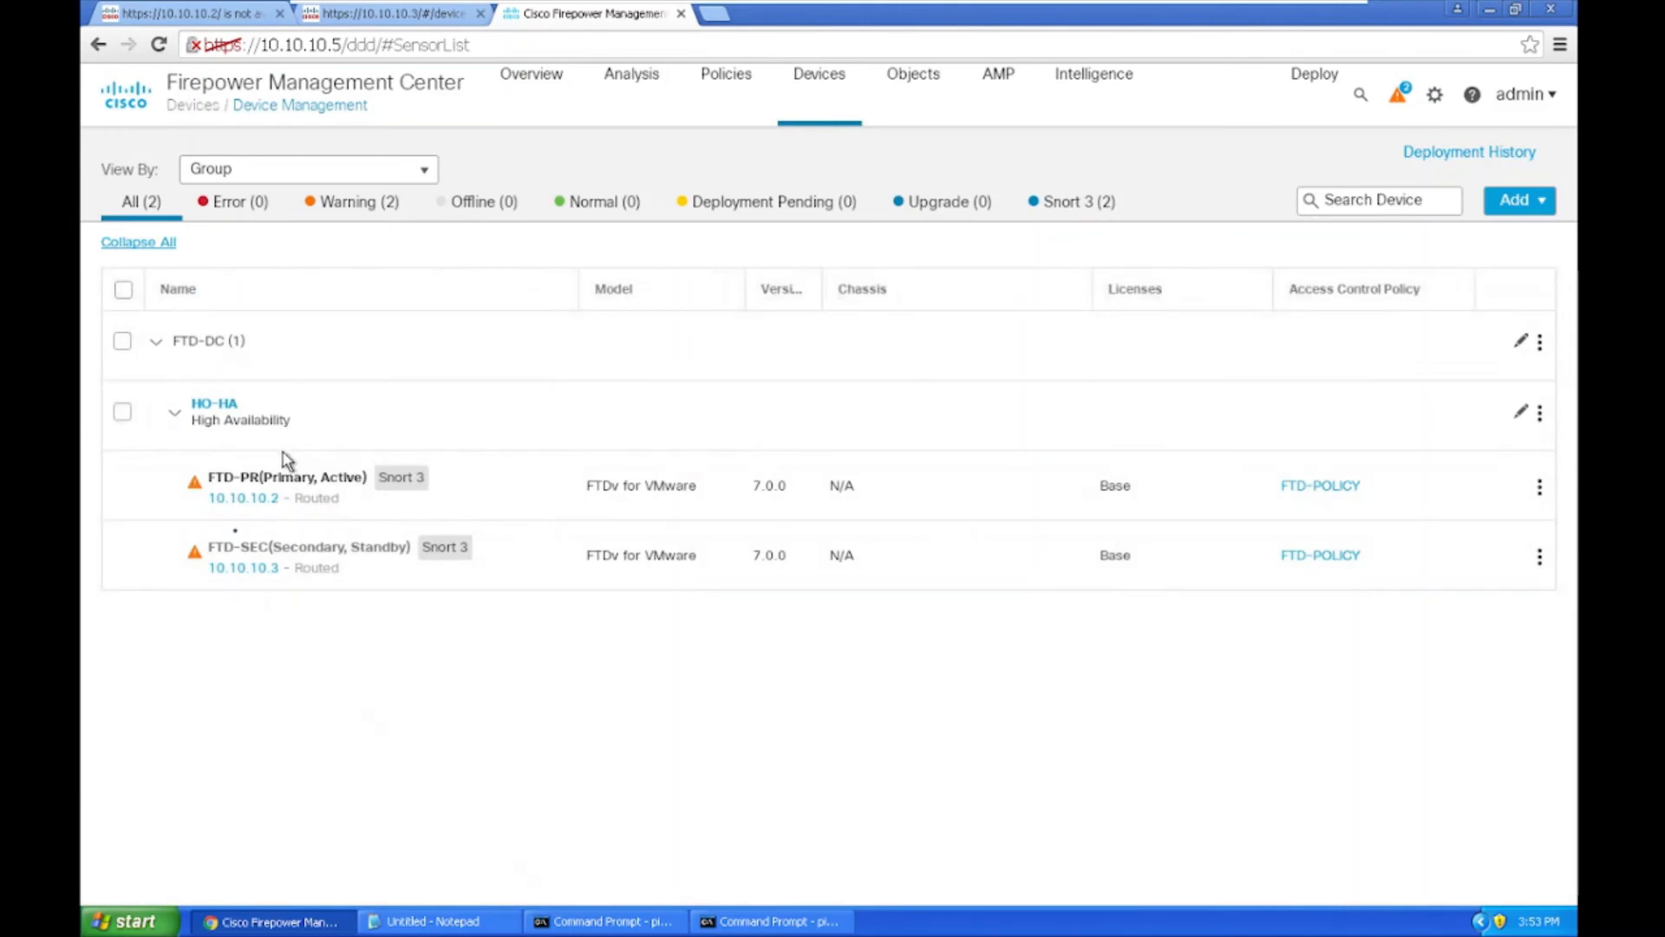
pyautogui.moveTo(231, 540)
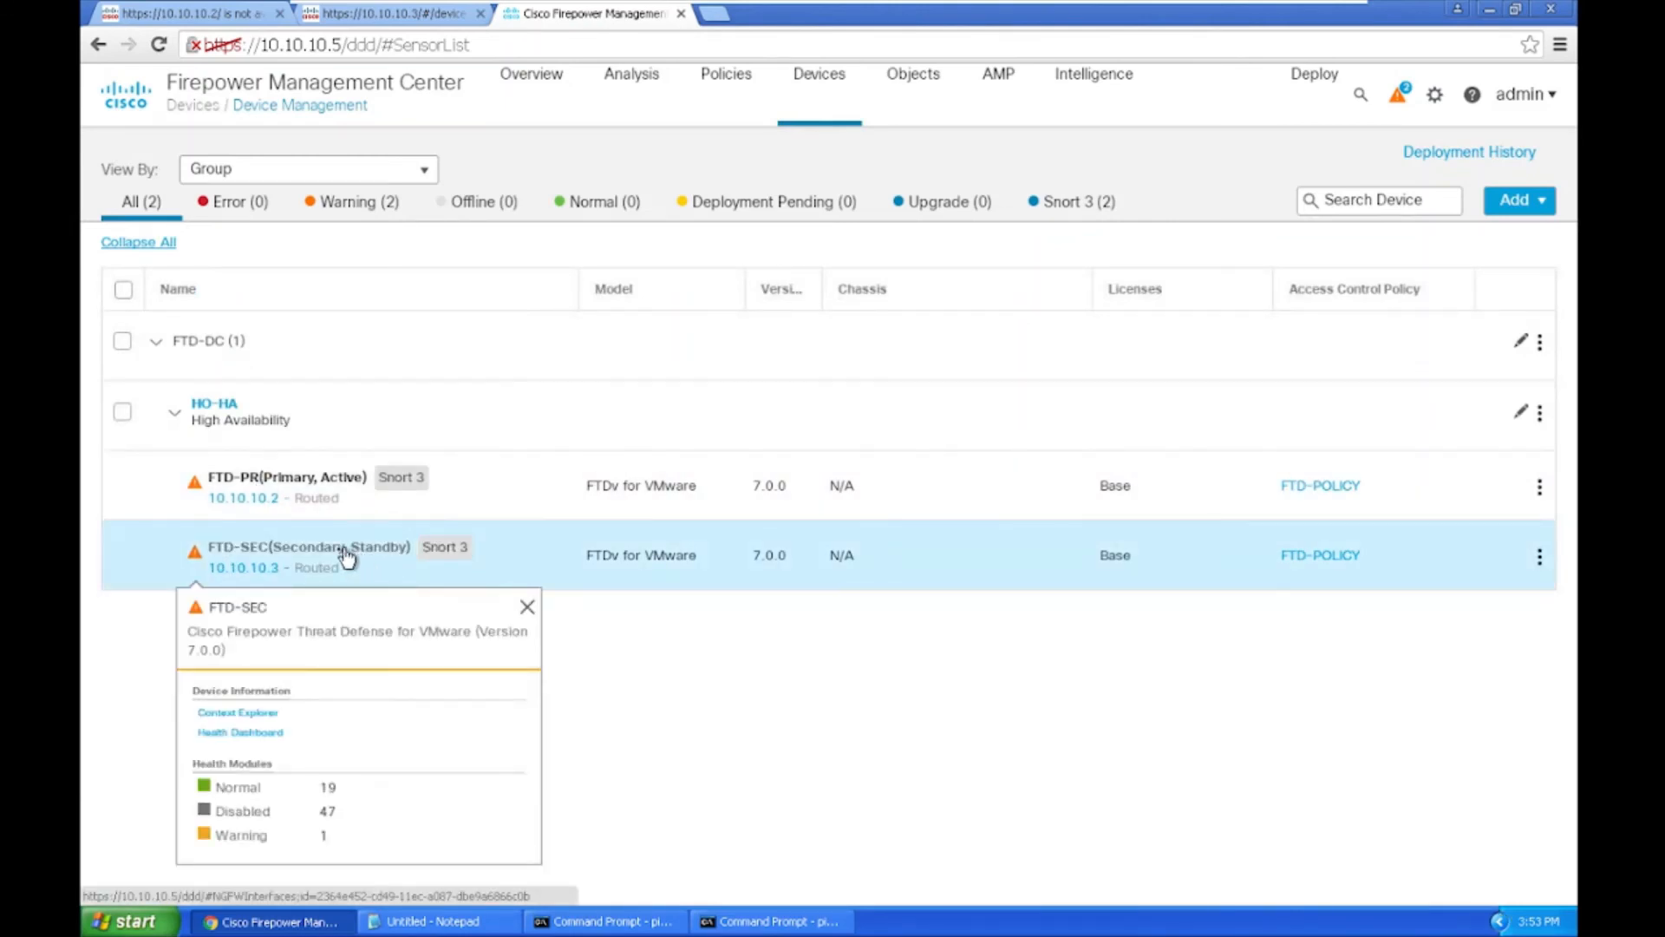
pyautogui.moveTo(335, 494)
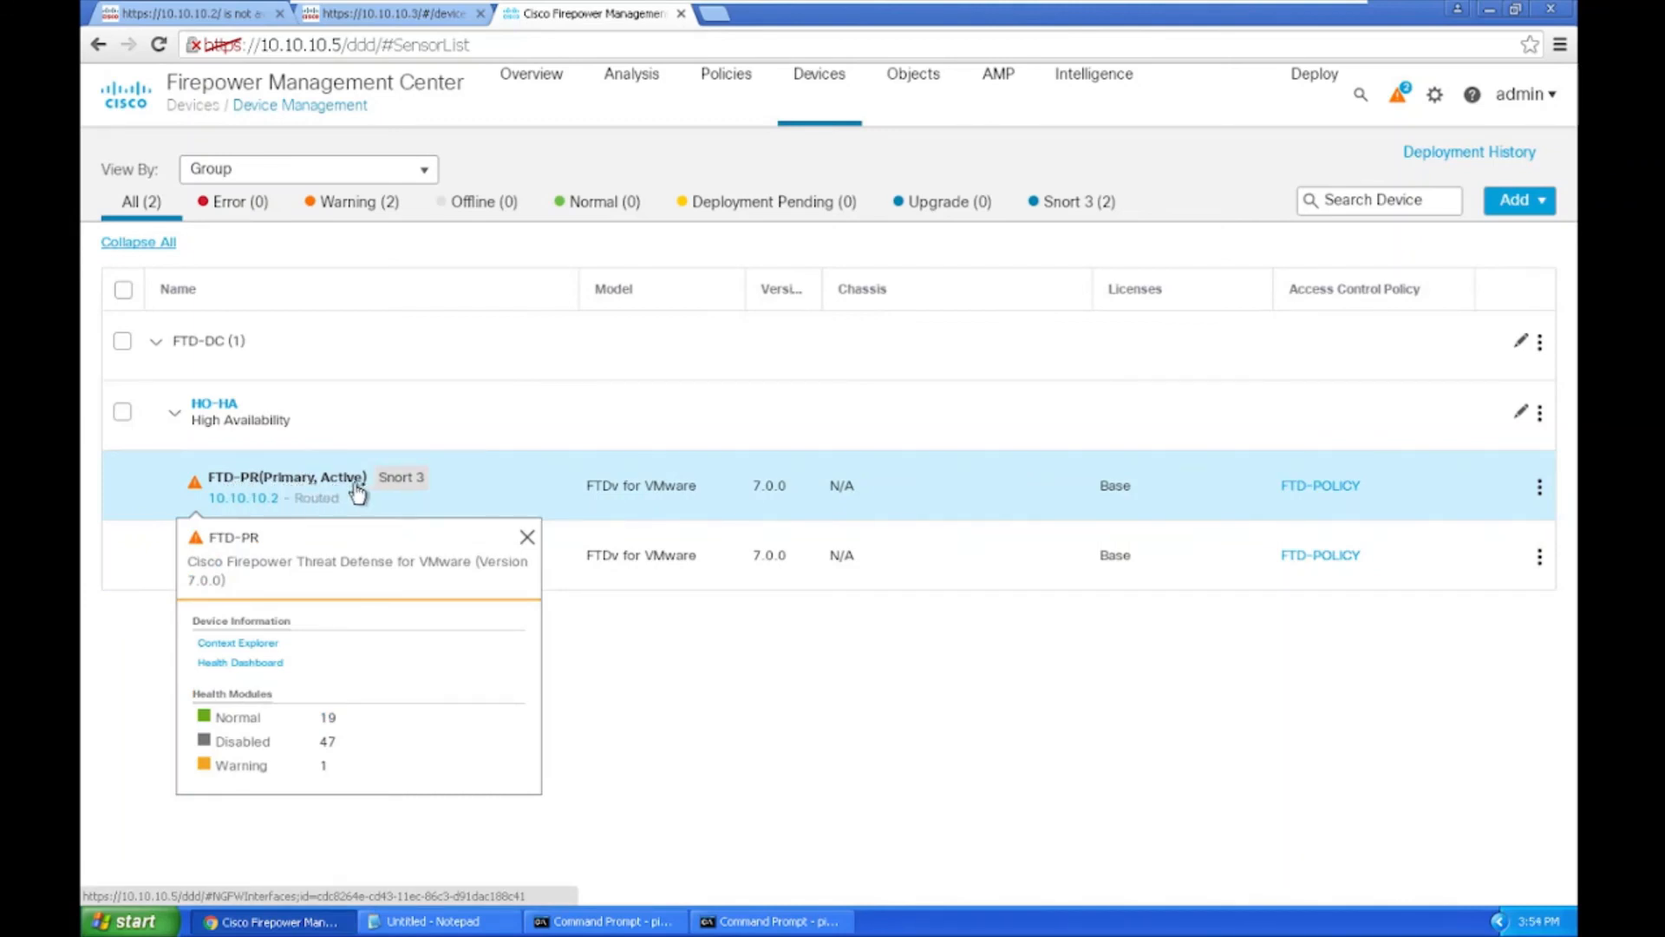
pyautogui.moveTo(310, 556)
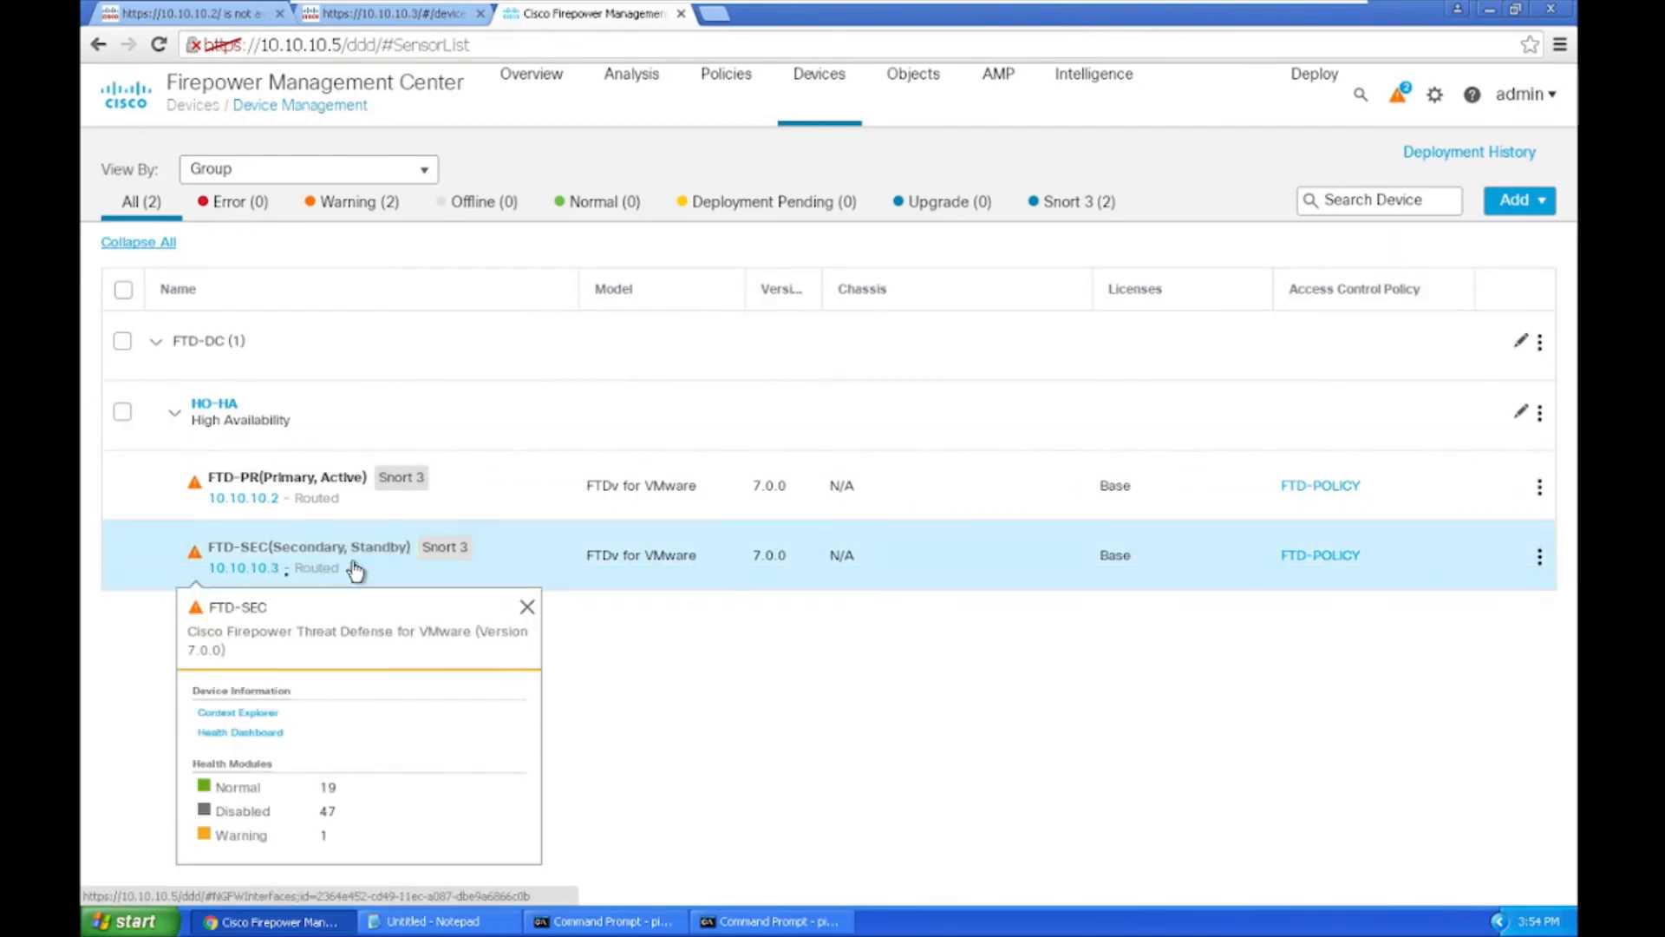
# Step: Review FTD-SEC's device summary, then view its HA config with test-HA on GigabitEthernet0/6
pyautogui.click(247, 556)
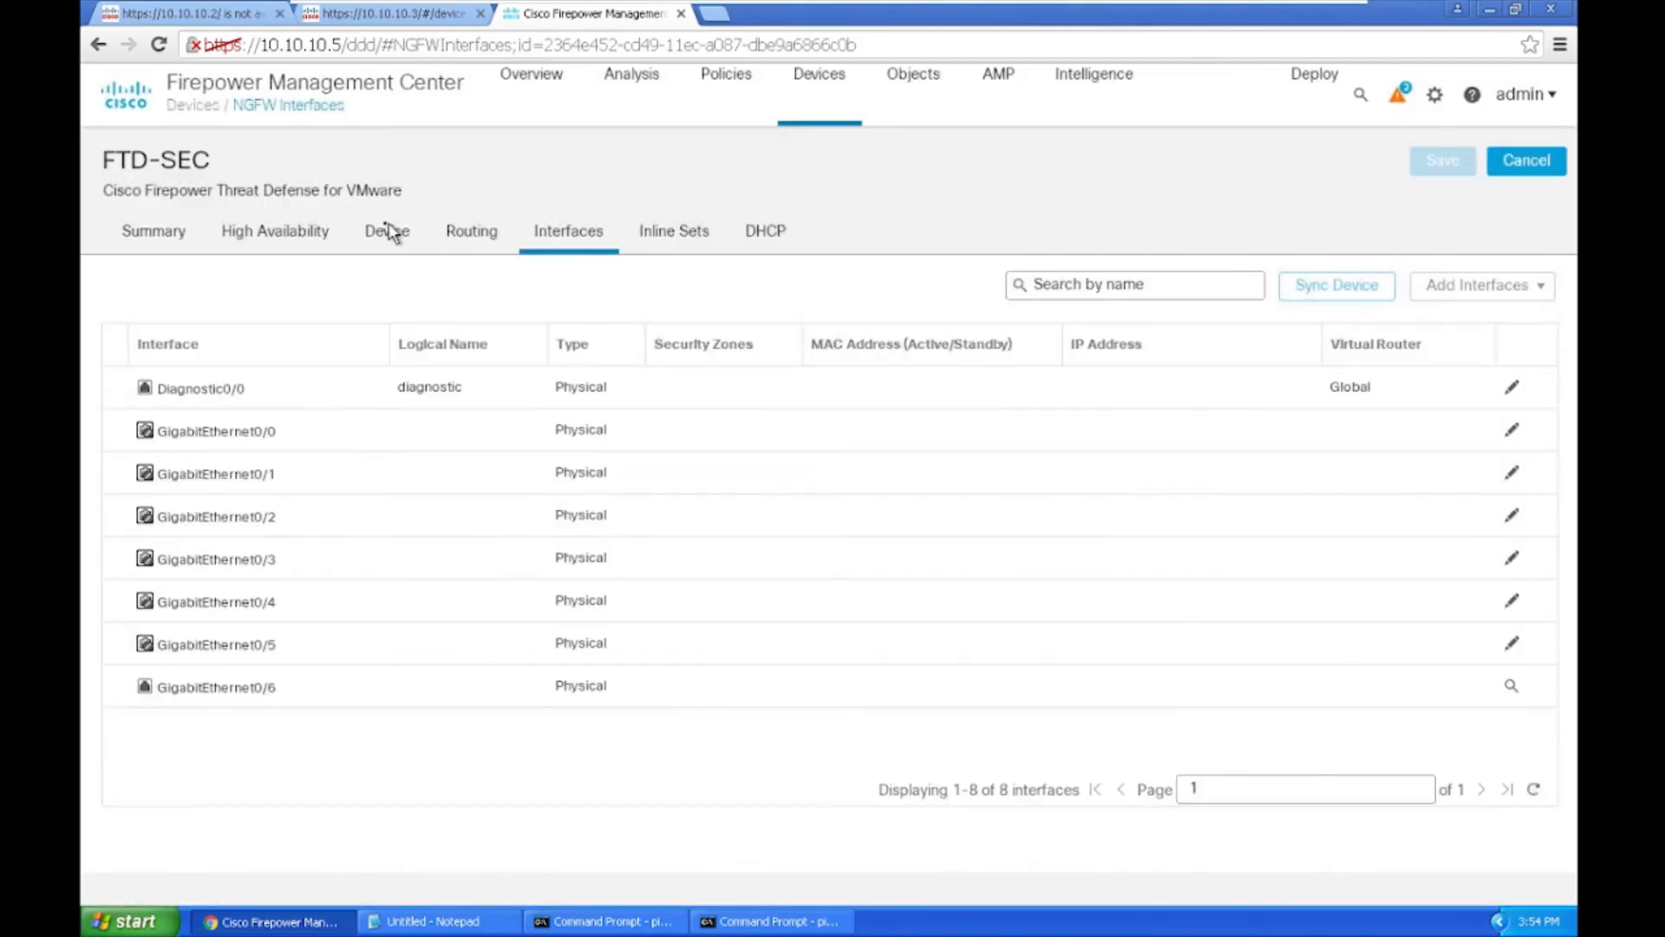
pyautogui.click(388, 230)
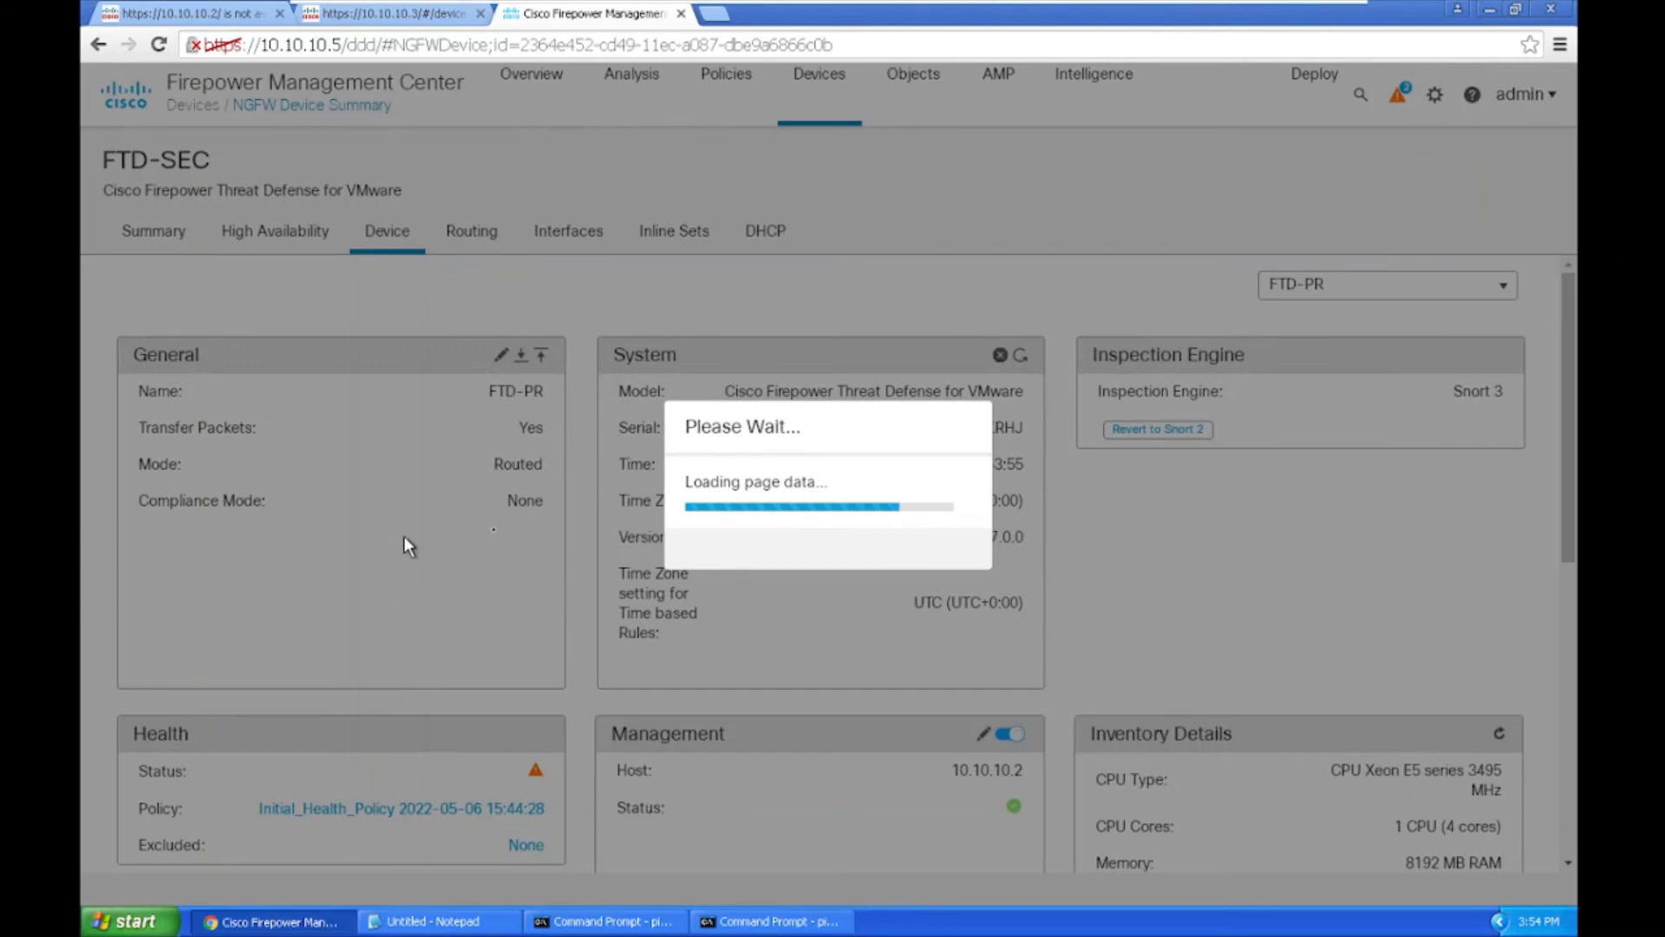
pyautogui.scroll(-5, 513, 607)
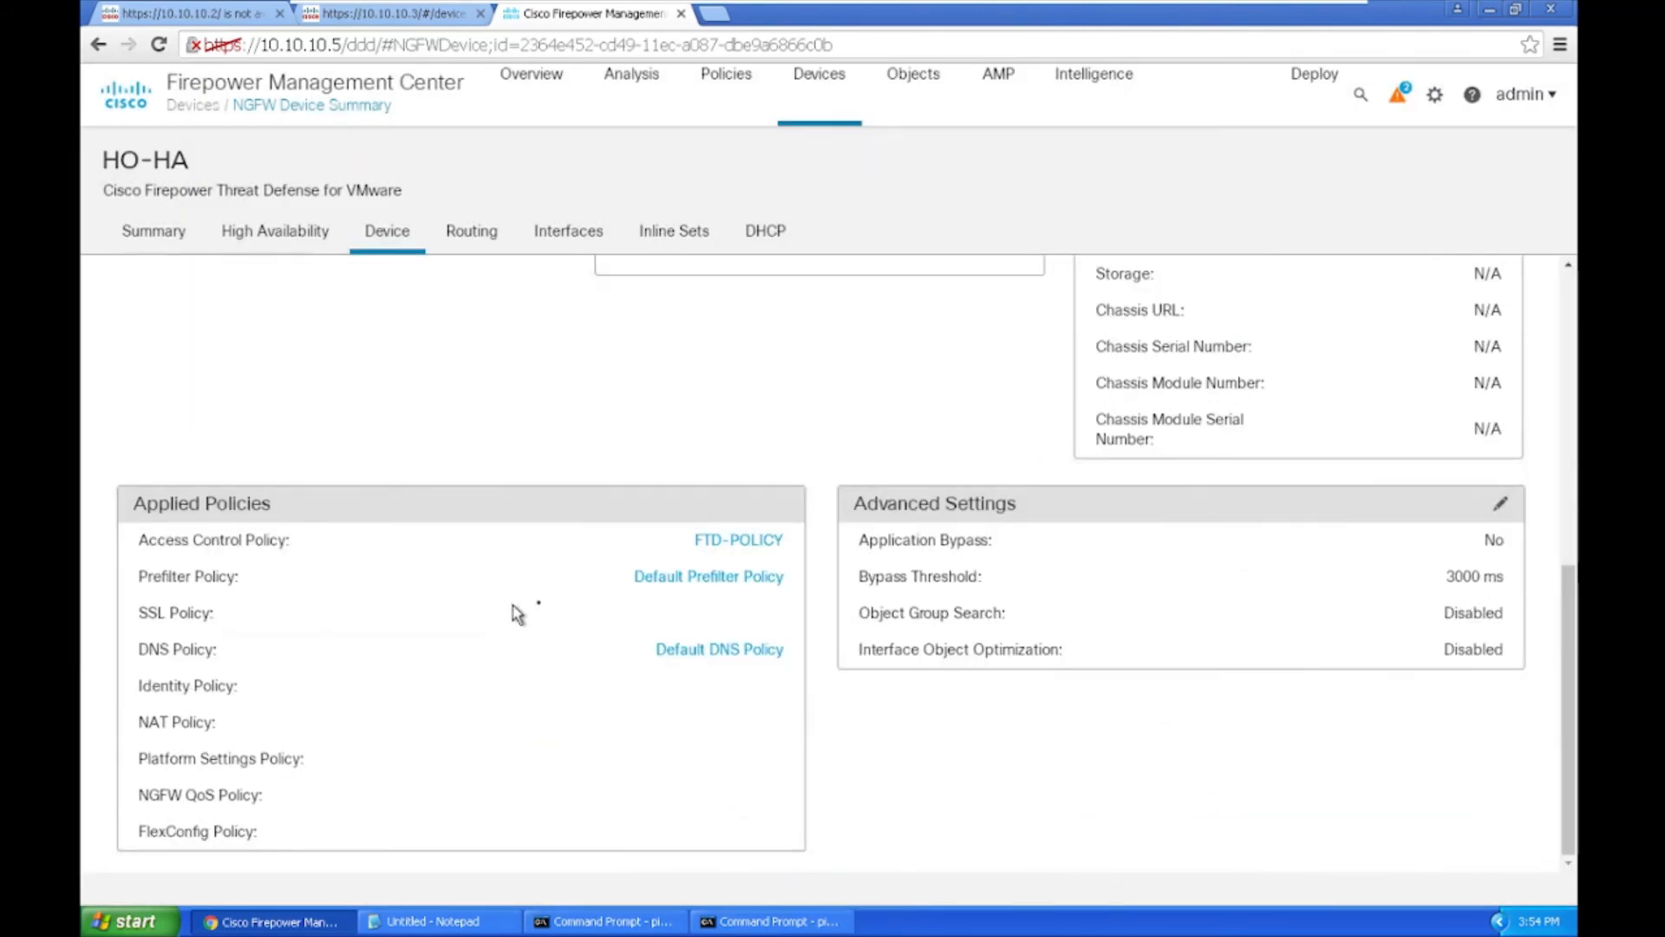
pyautogui.scroll(5, 517, 626)
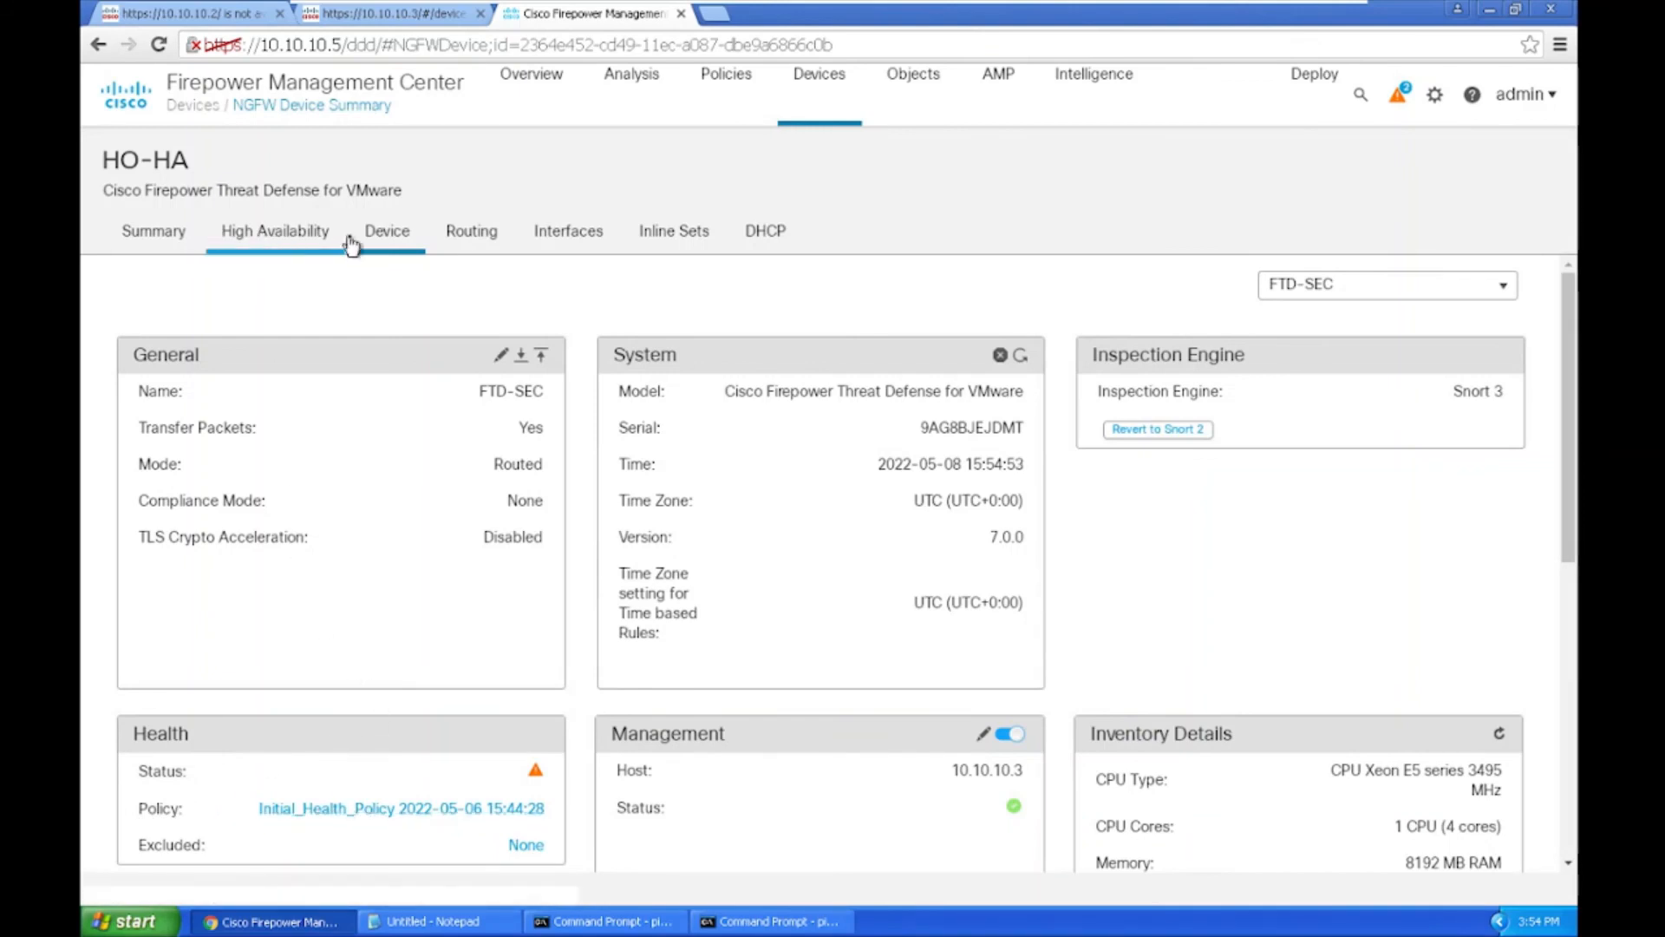
pyautogui.click(306, 246)
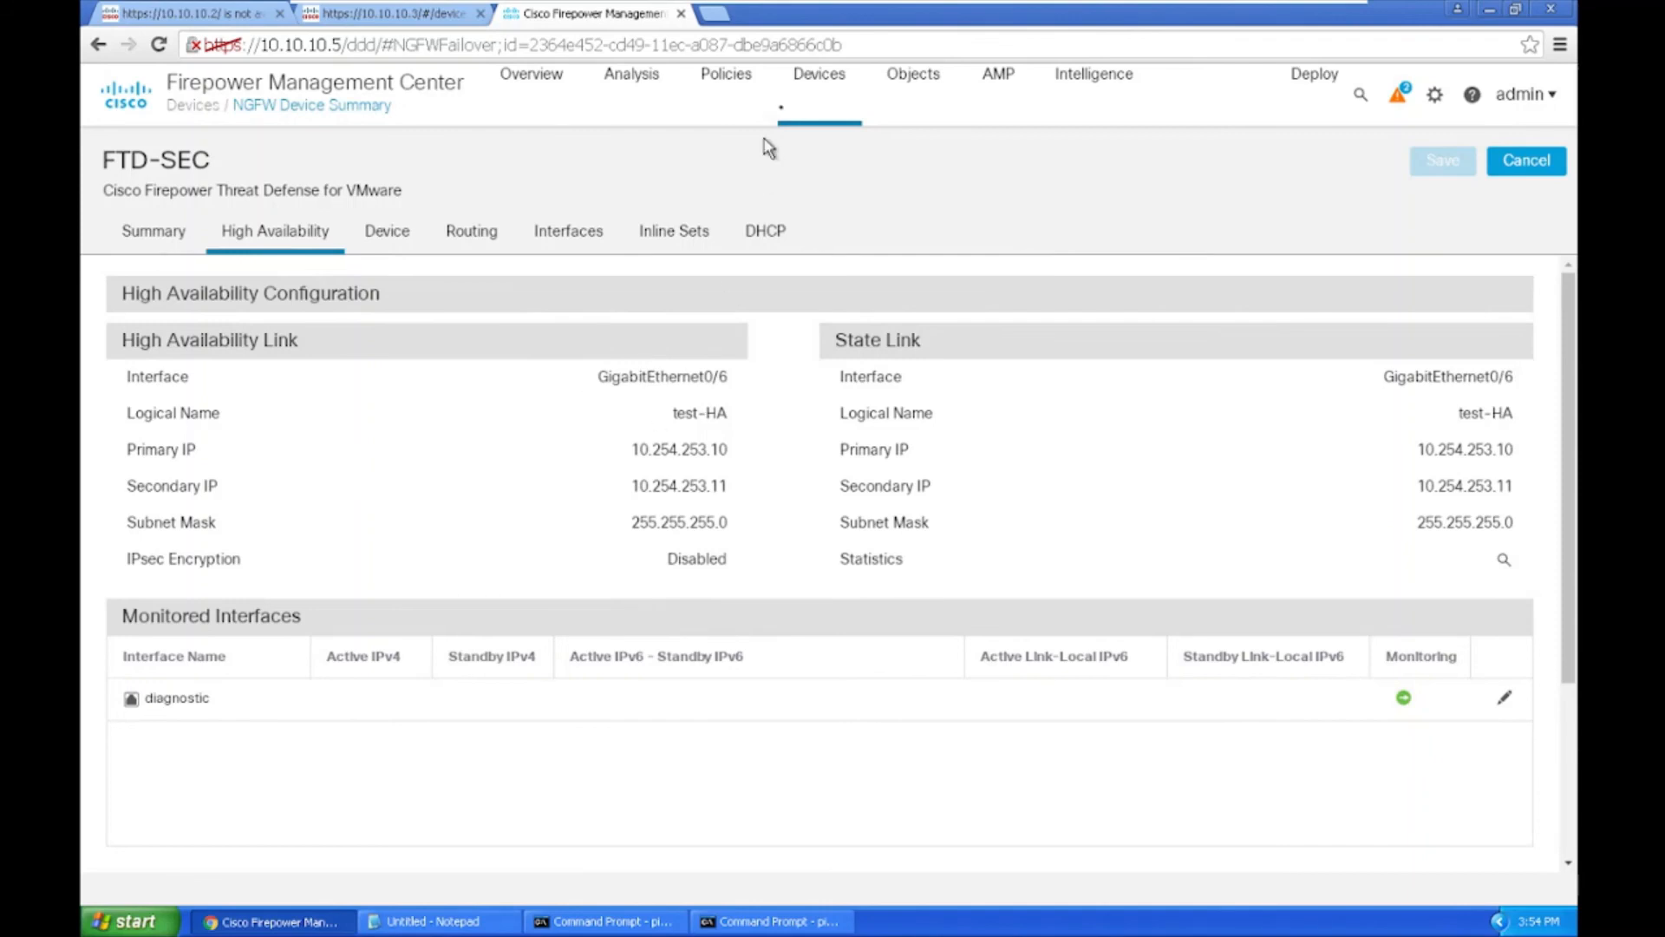
# Step: Return to Device Management, filter to Warning devices, and open the FTD-PR device
pyautogui.moveTo(805, 82)
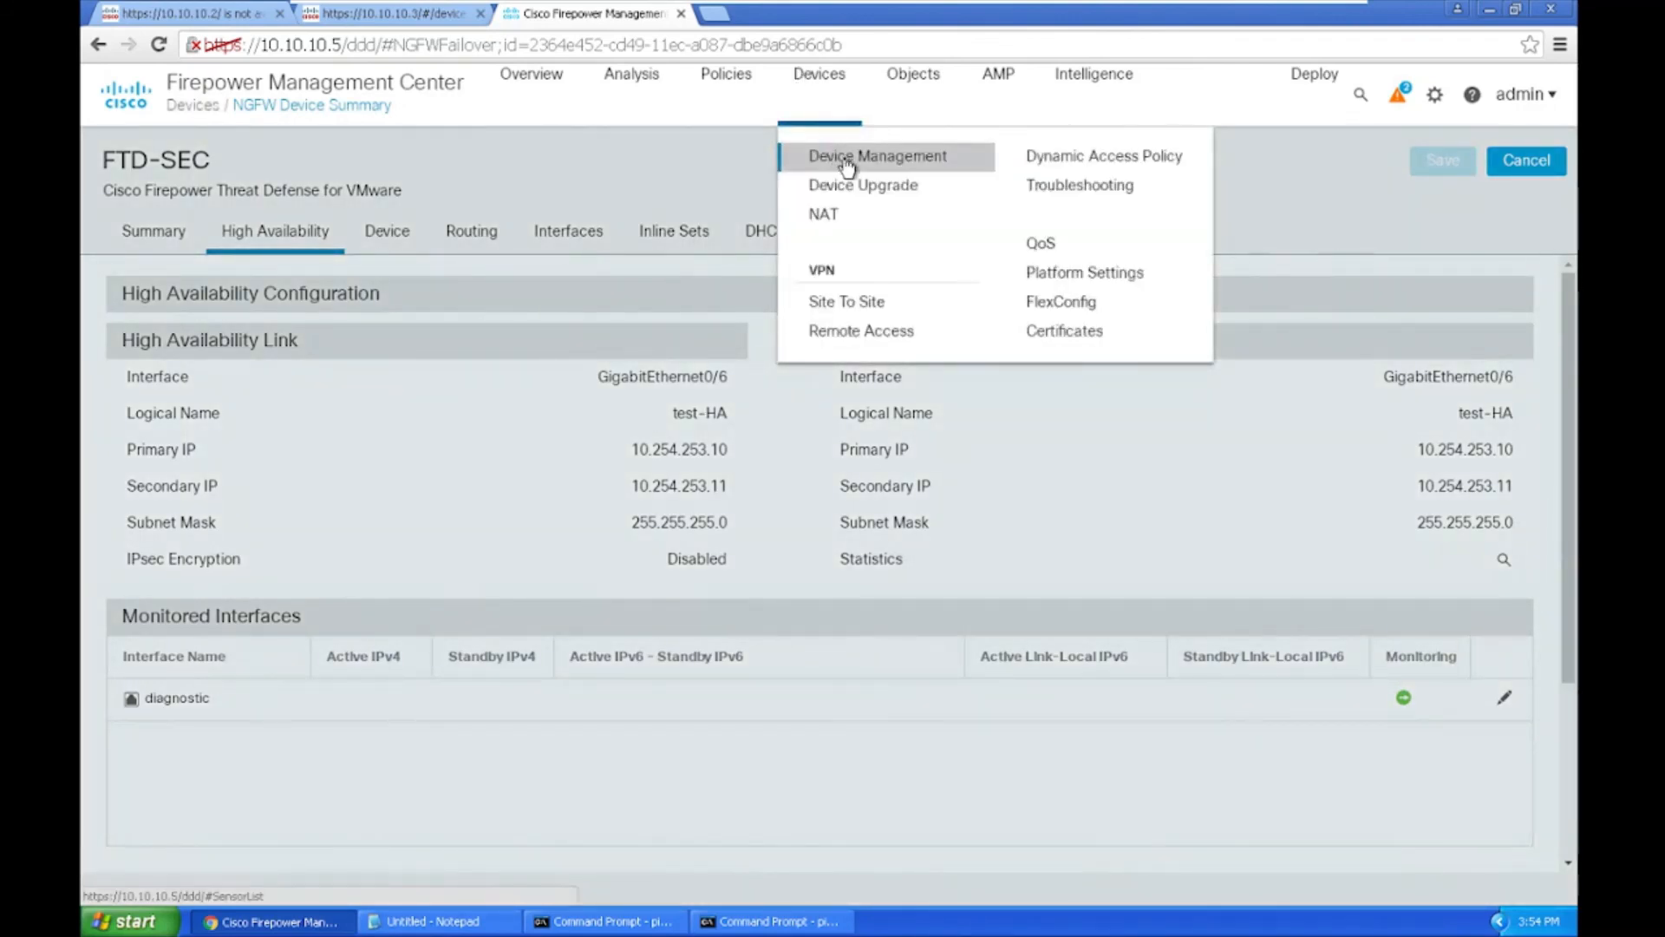
pyautogui.click(845, 160)
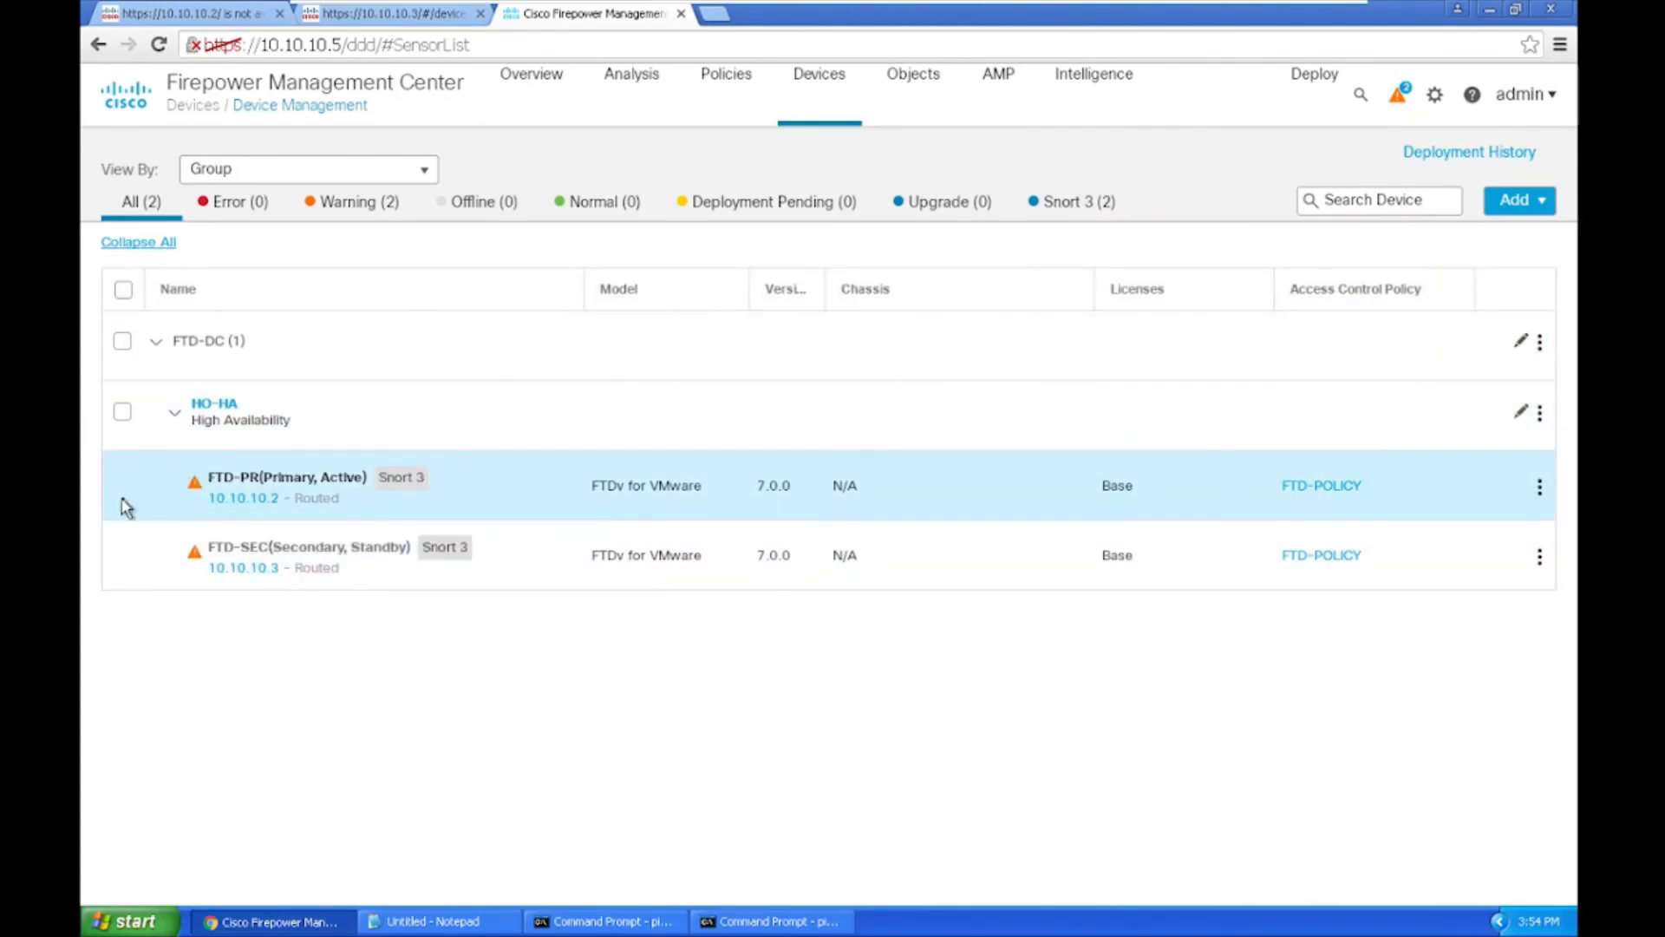
pyautogui.moveTo(215, 493)
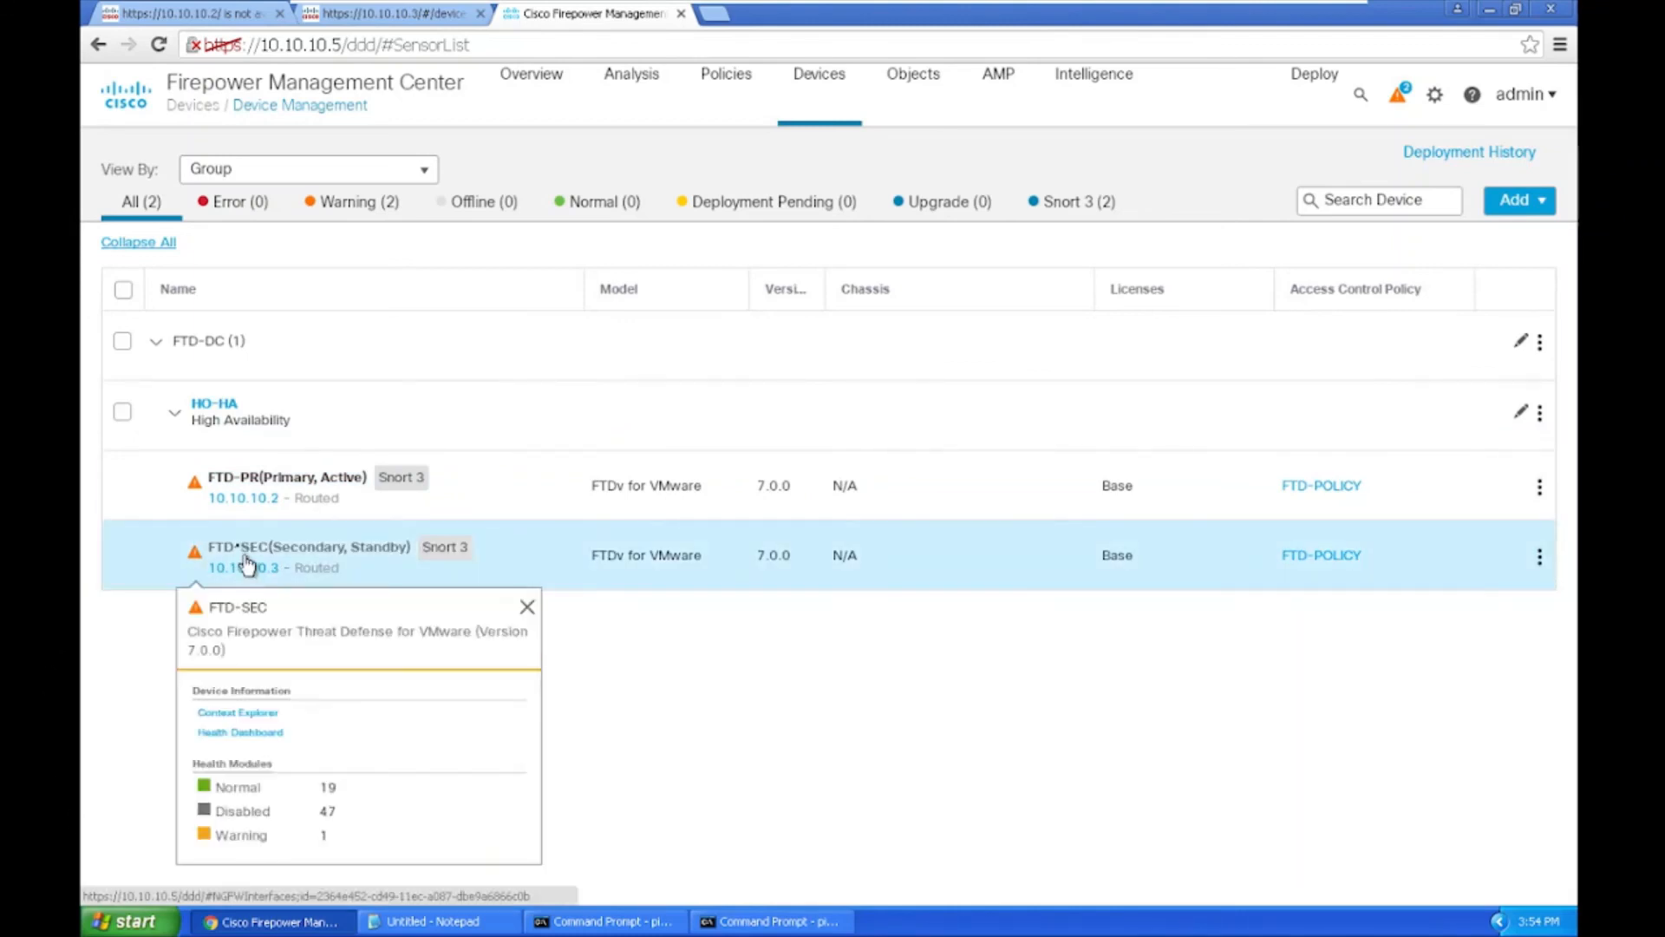
pyautogui.moveTo(265, 559)
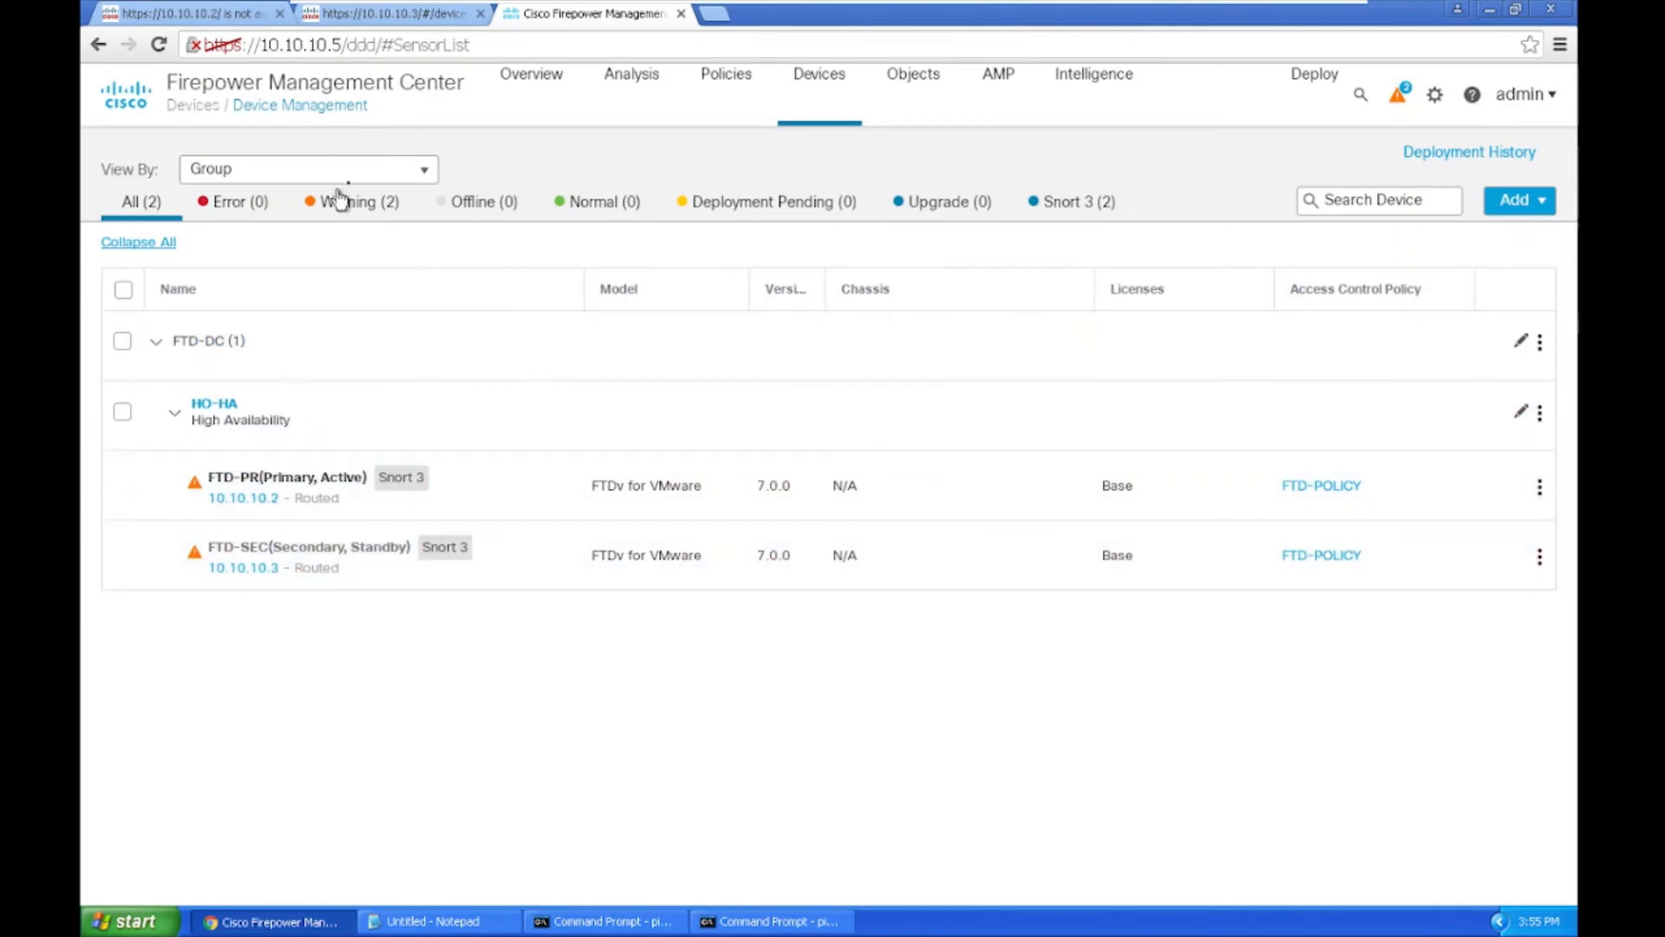
pyautogui.click(344, 216)
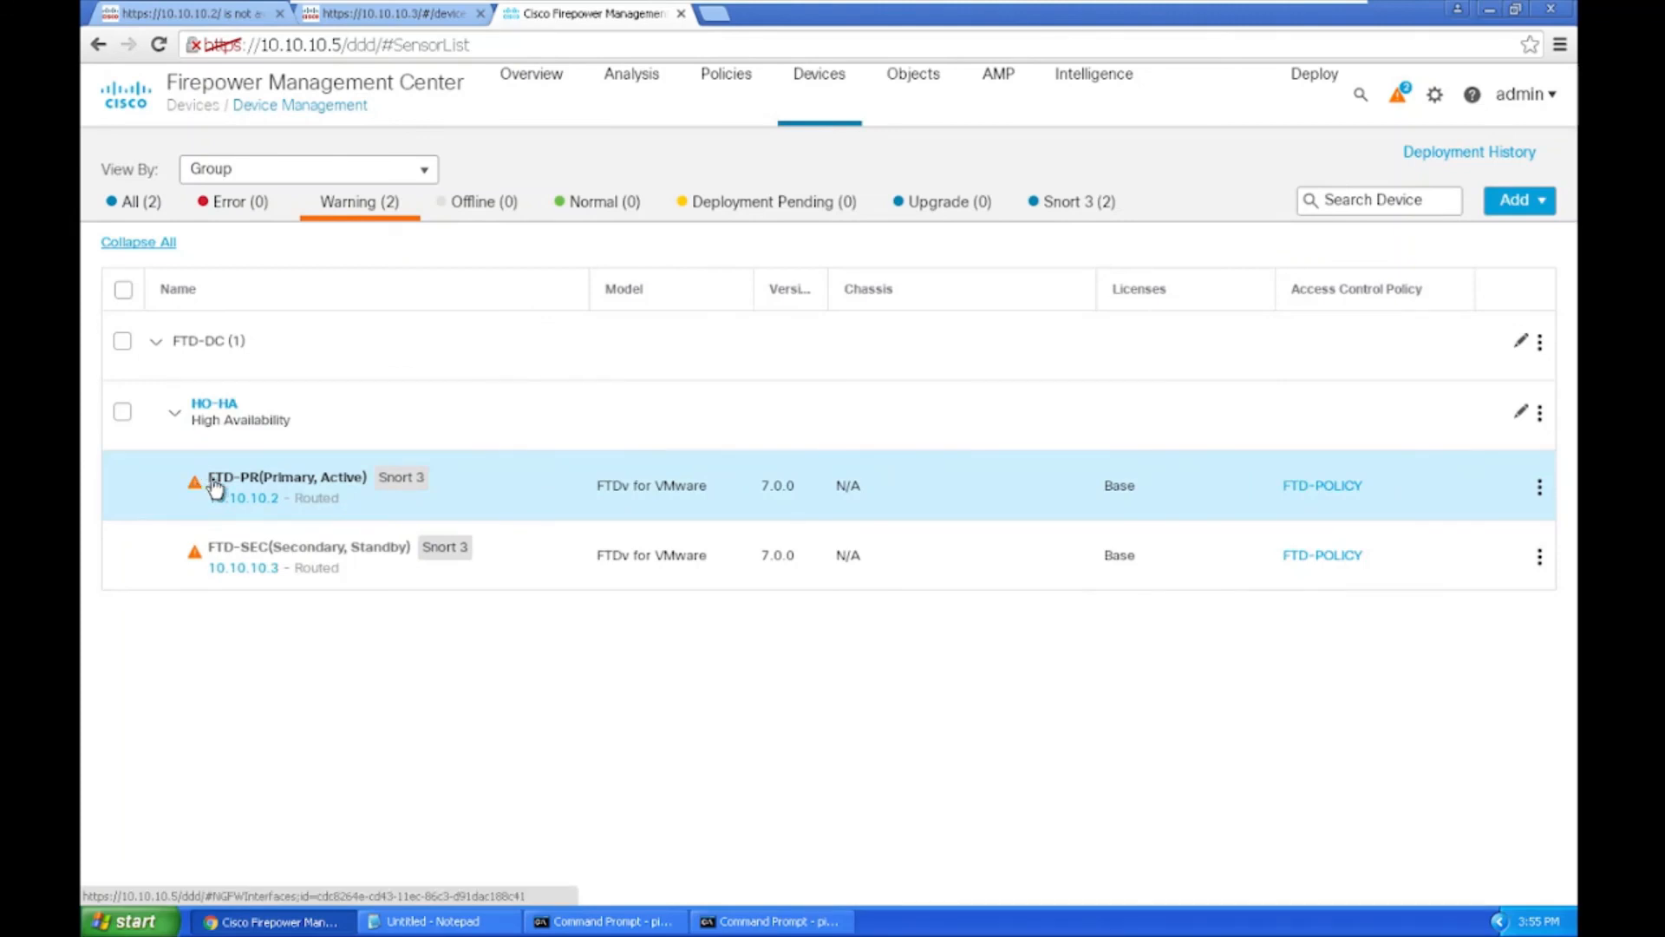
pyautogui.click(210, 480)
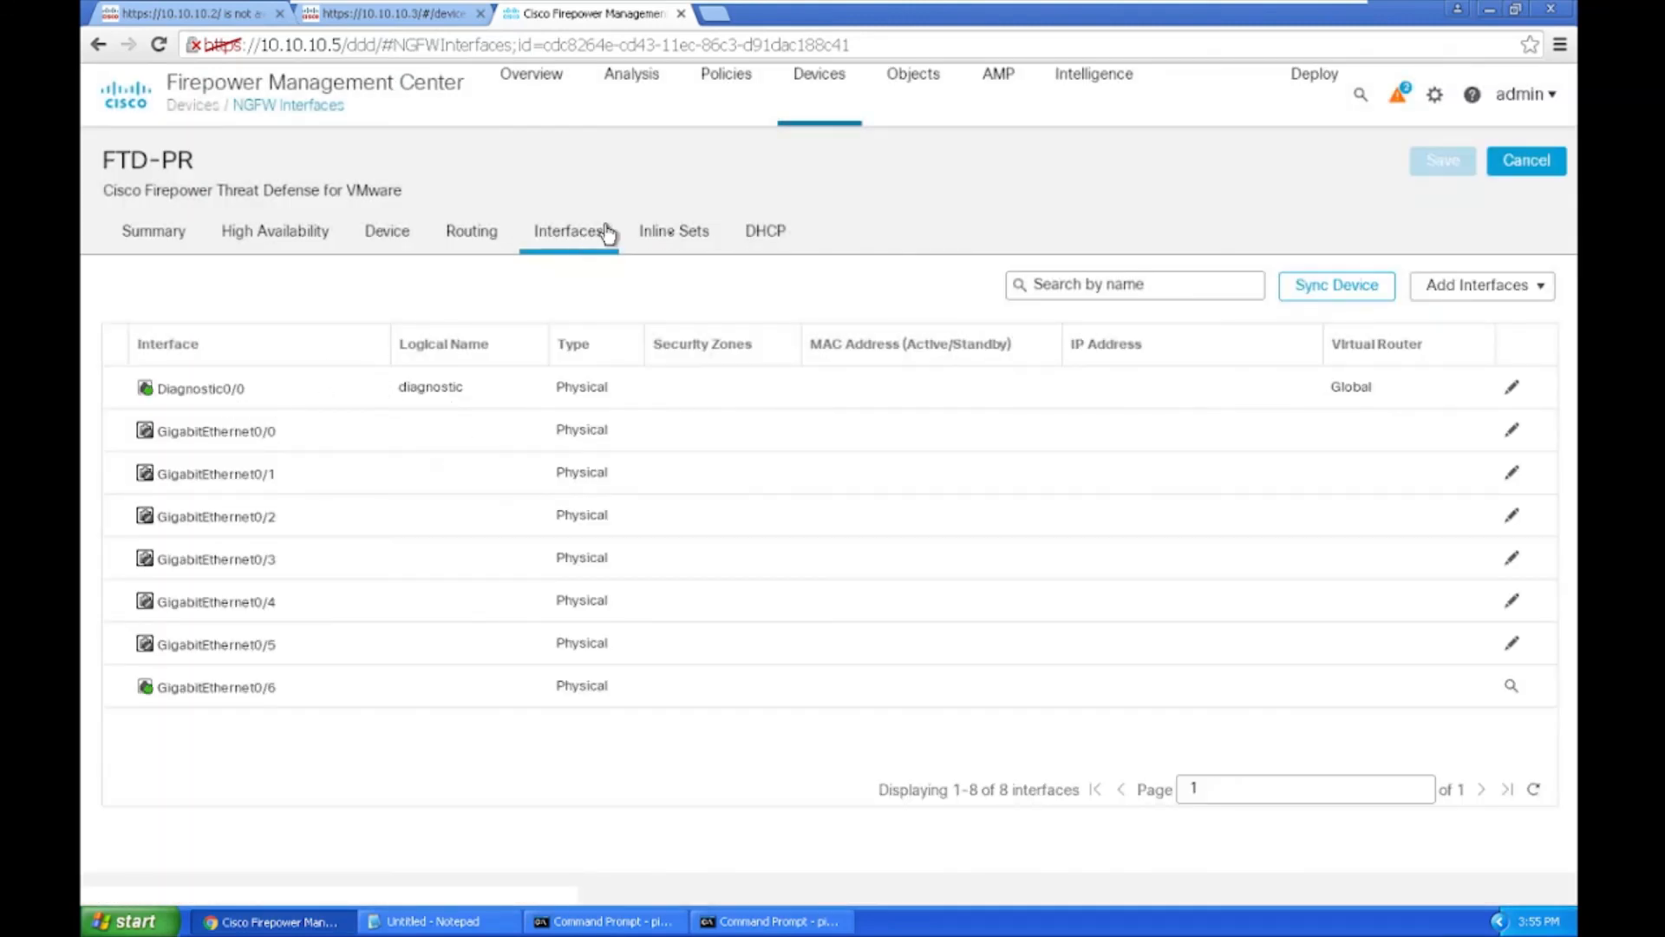
# Step: Go from the alerts panel's Health warnings to the full Health Monitor page
pyautogui.click(1404, 97)
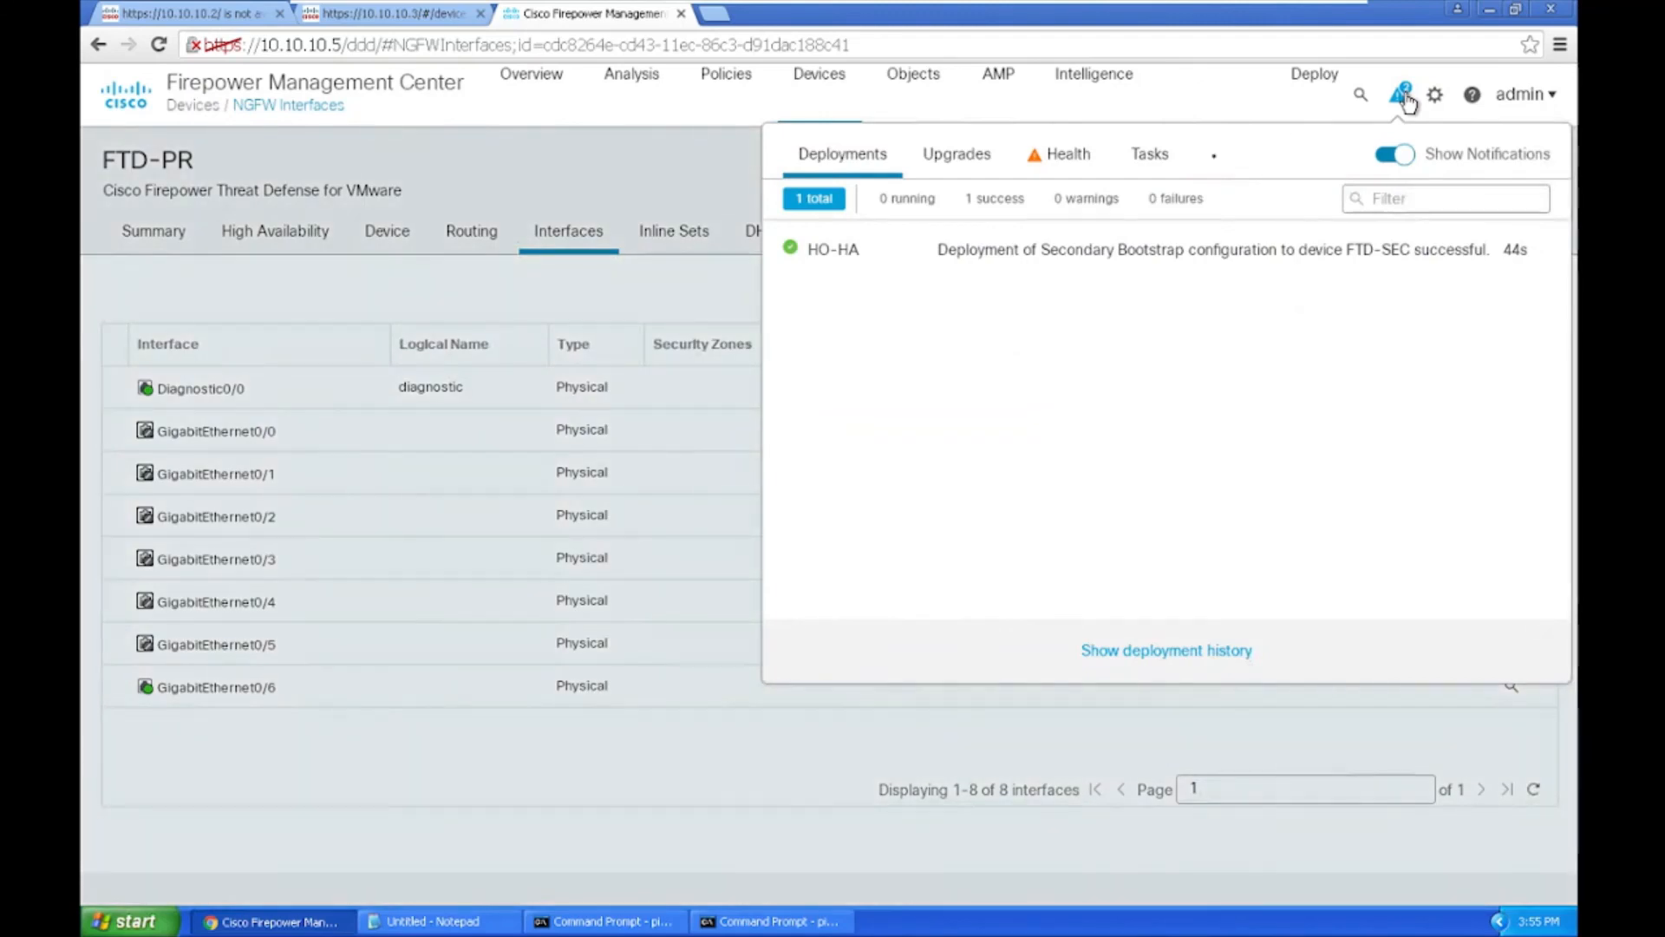
pyautogui.click(1061, 171)
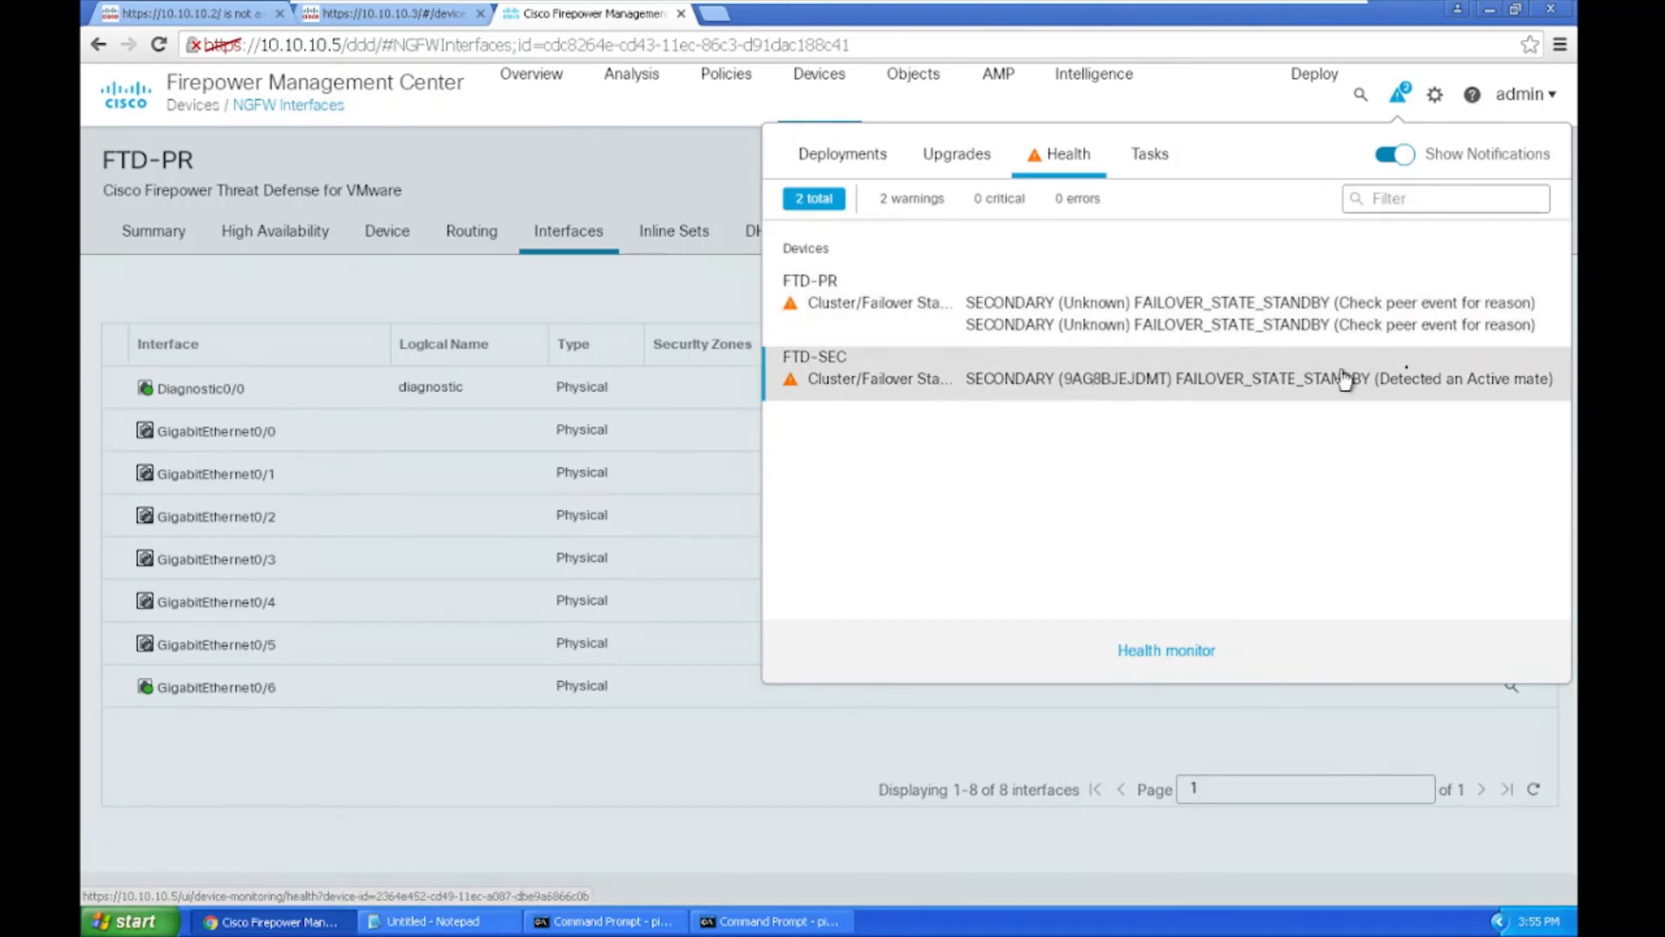
pyautogui.click(1158, 652)
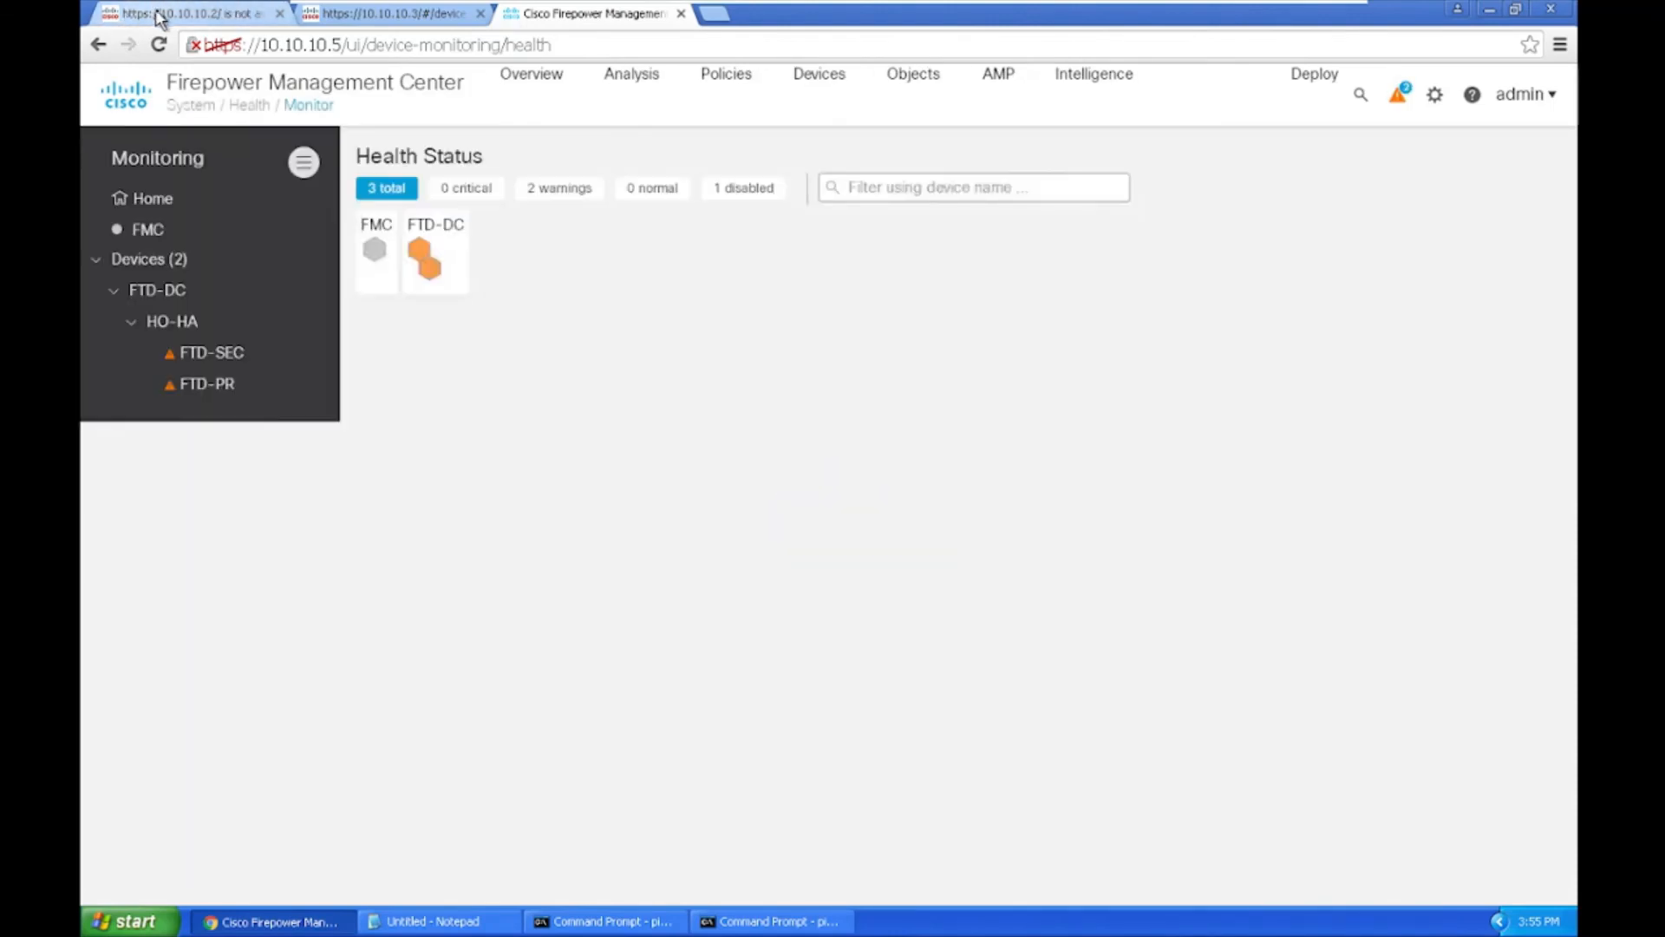
# Step: Retry loading the 10.10.10.2 page, then close the timed-out 10.10.10.2 and 10.10.10.3 tabs
pyautogui.click(262, 19)
pyautogui.click(294, 44)
pyautogui.press('Return')
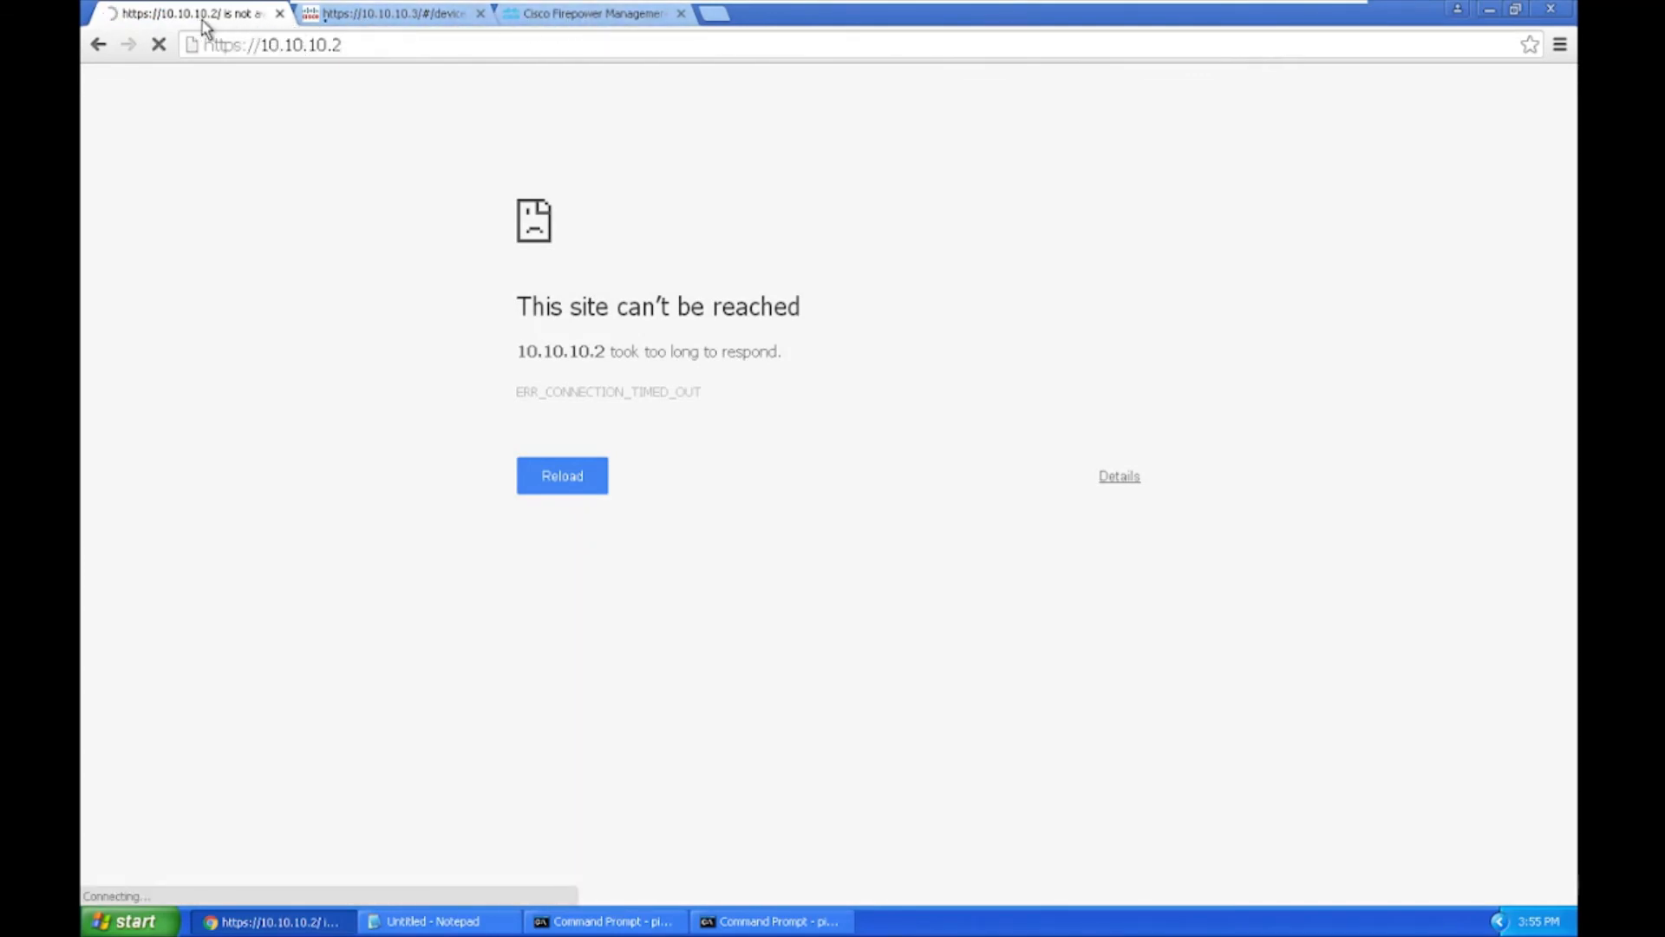
pyautogui.click(280, 13)
pyautogui.click(277, 14)
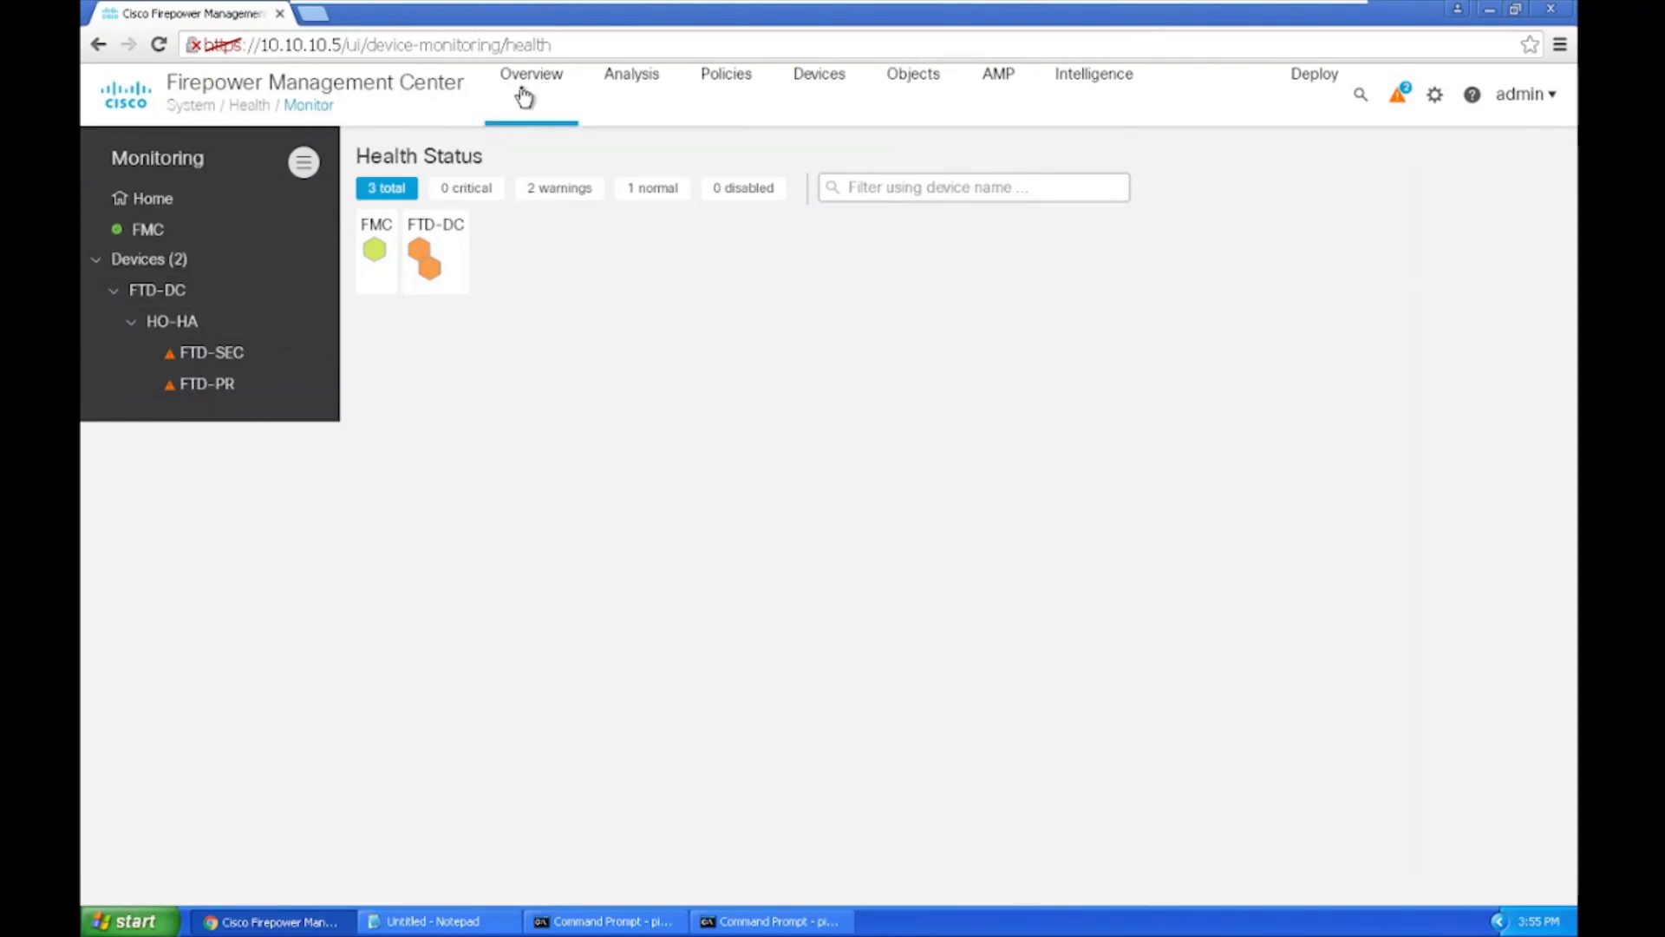
# Step: View the Warning health dashboards of FTD-SEC and then FTD-PR
pyautogui.click(193, 356)
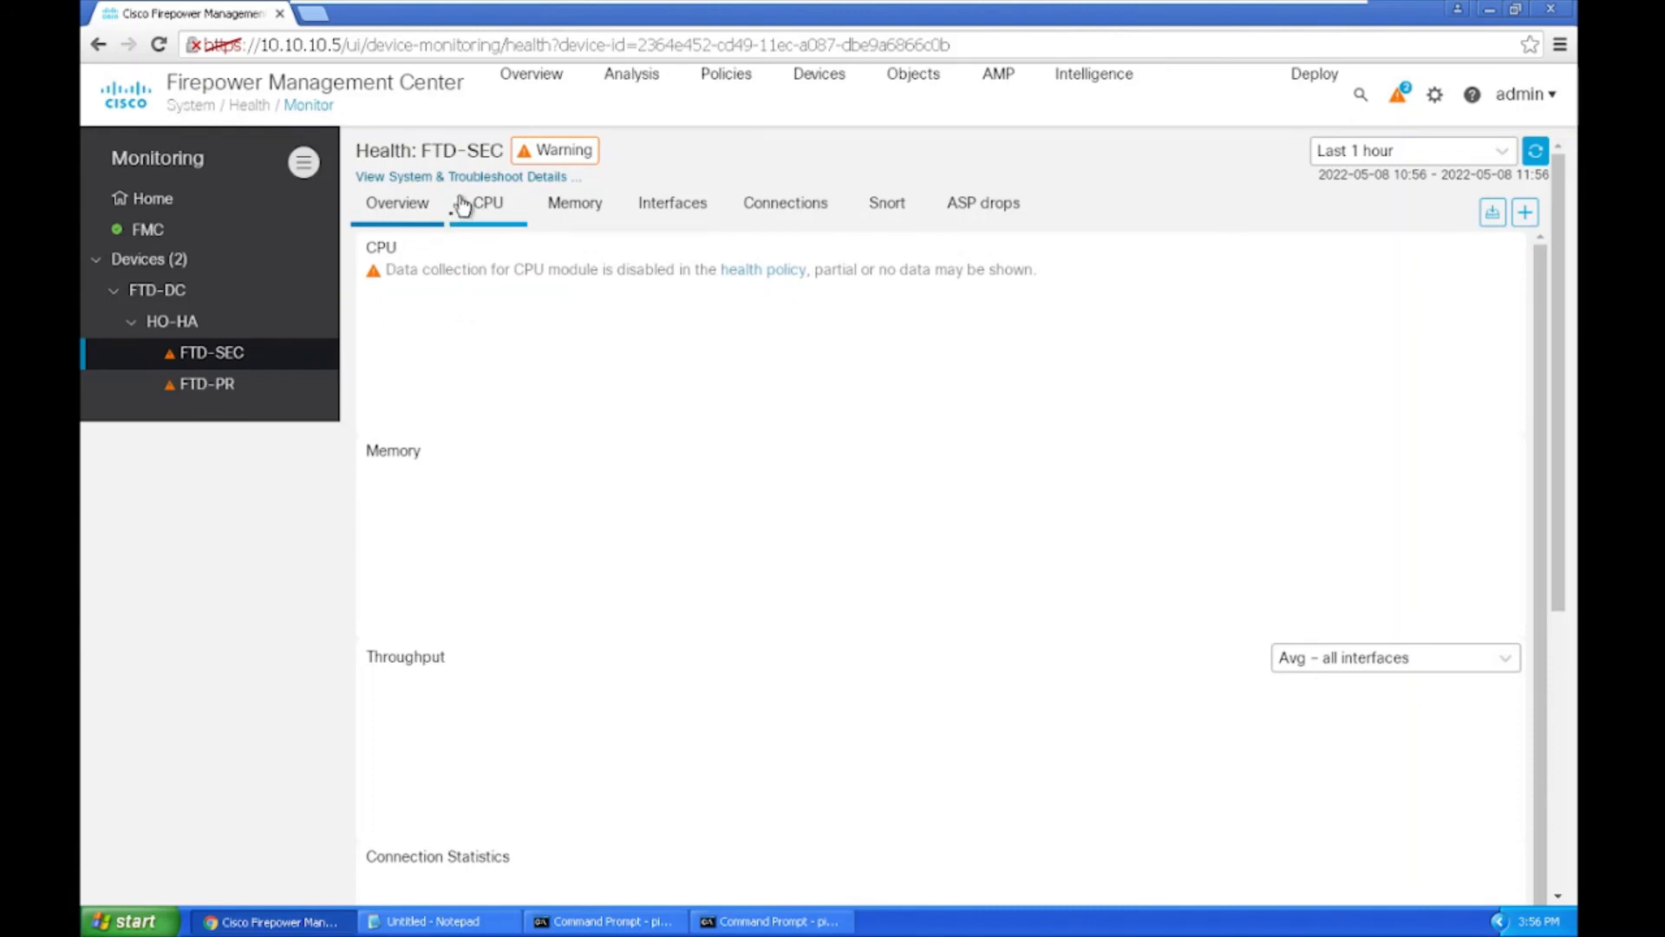
pyautogui.click(208, 390)
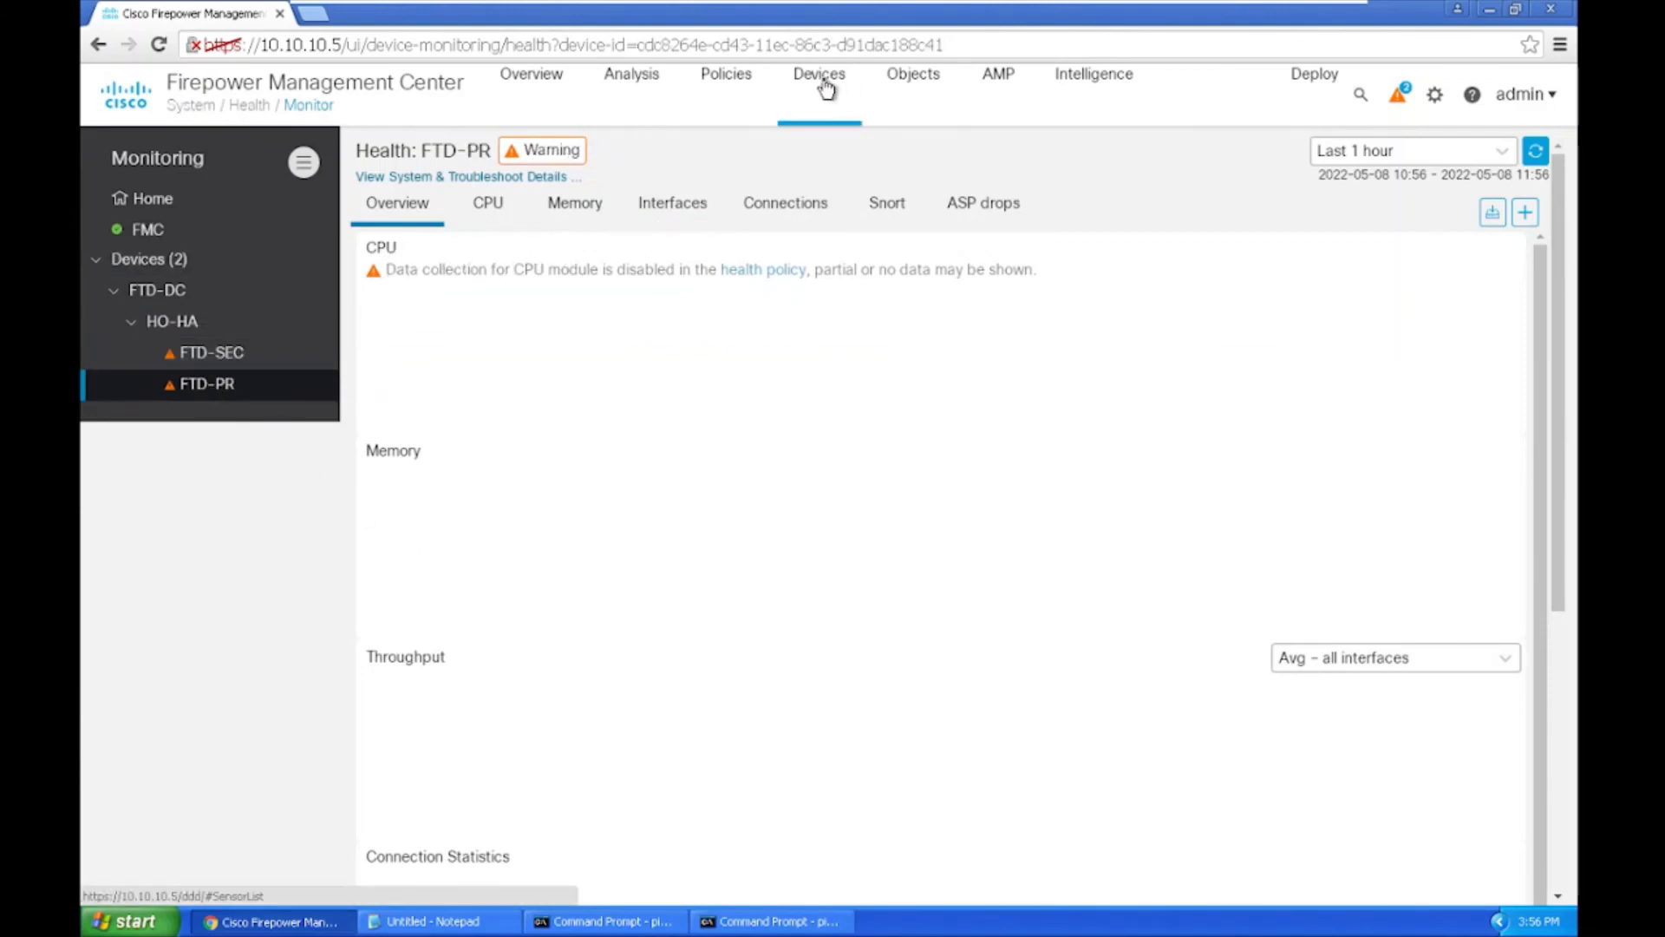
# Step: Go back to Device Management full screen and check both HO-HA members report Normal health
pyautogui.moveTo(820, 82)
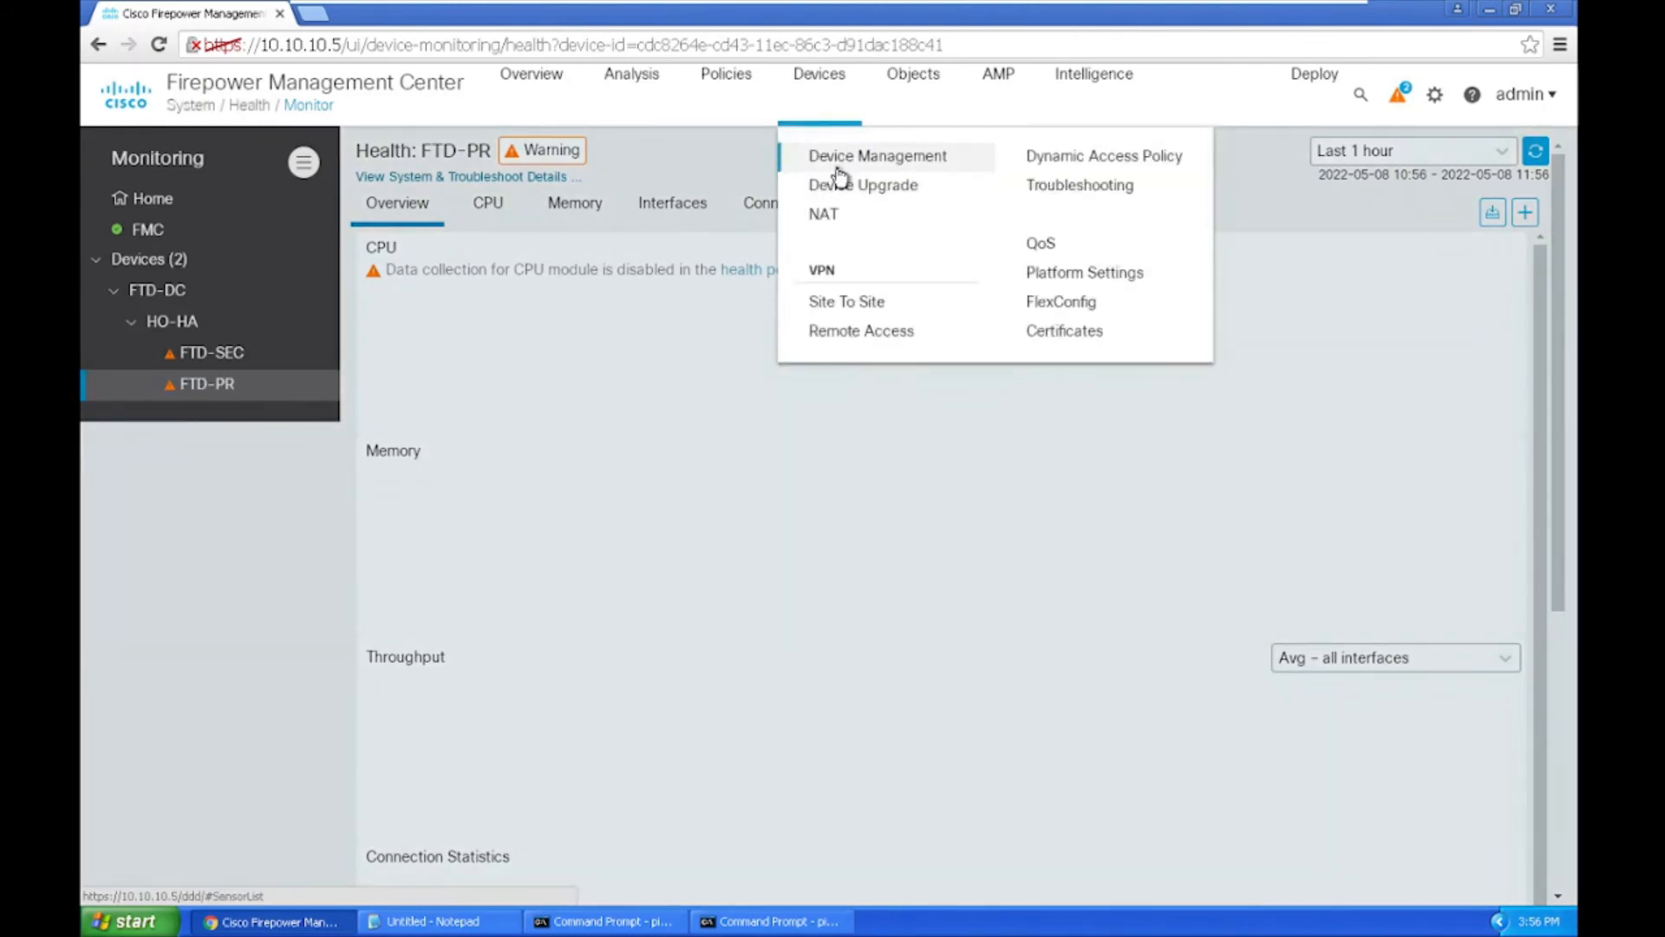
pyautogui.click(837, 165)
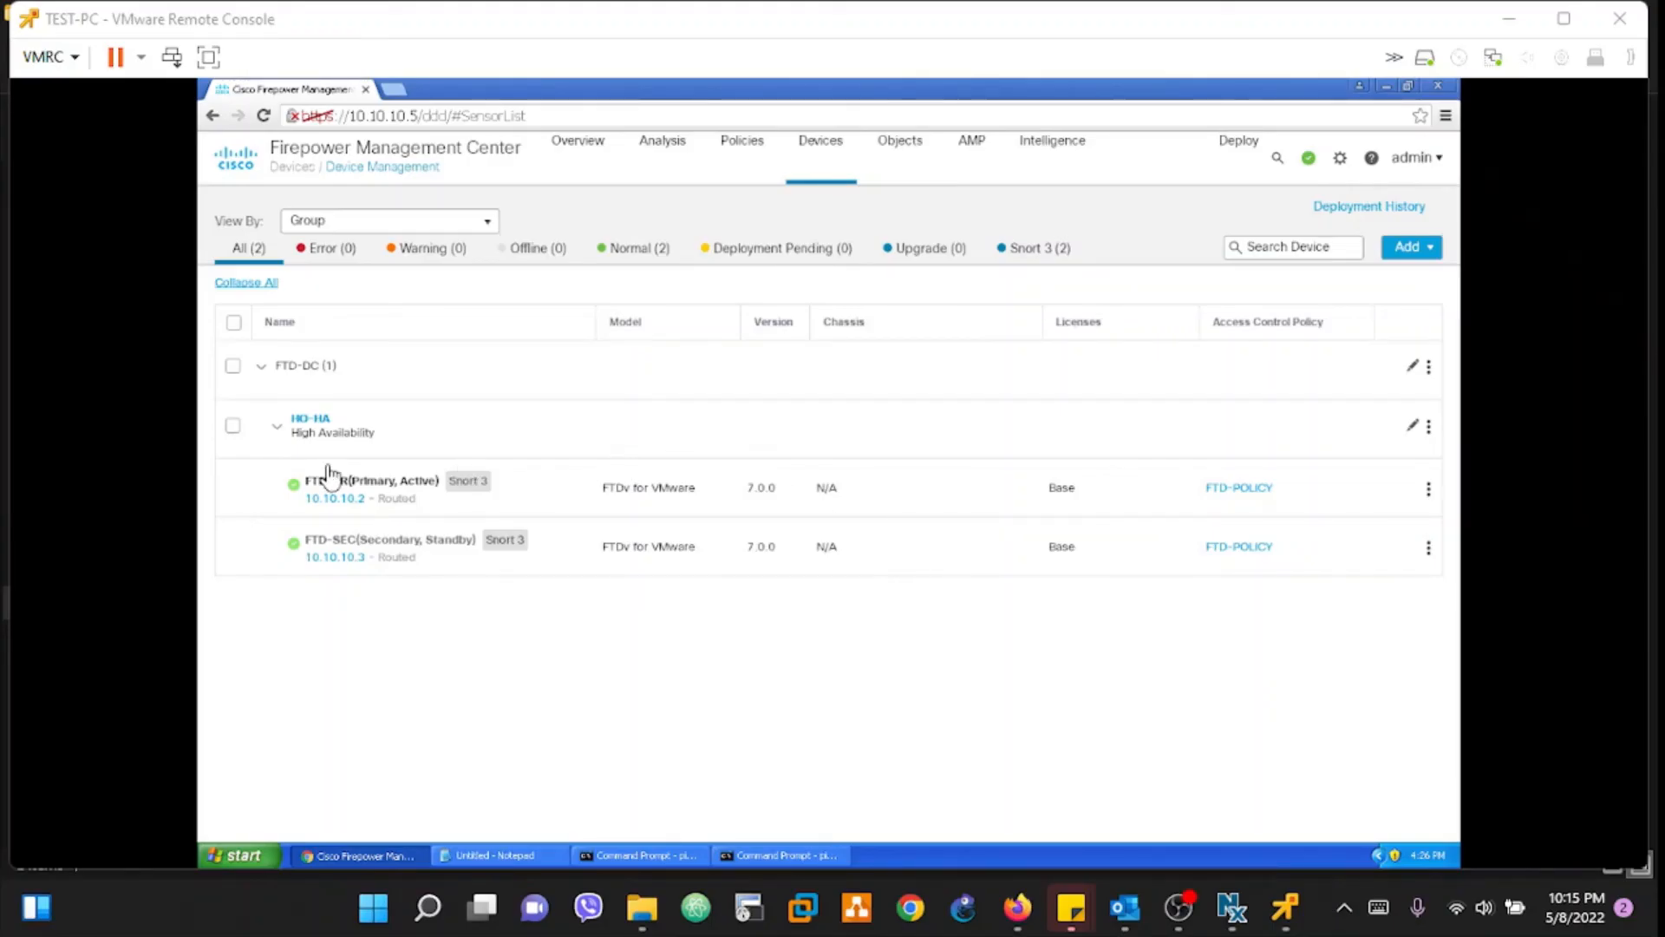
pyautogui.click(208, 57)
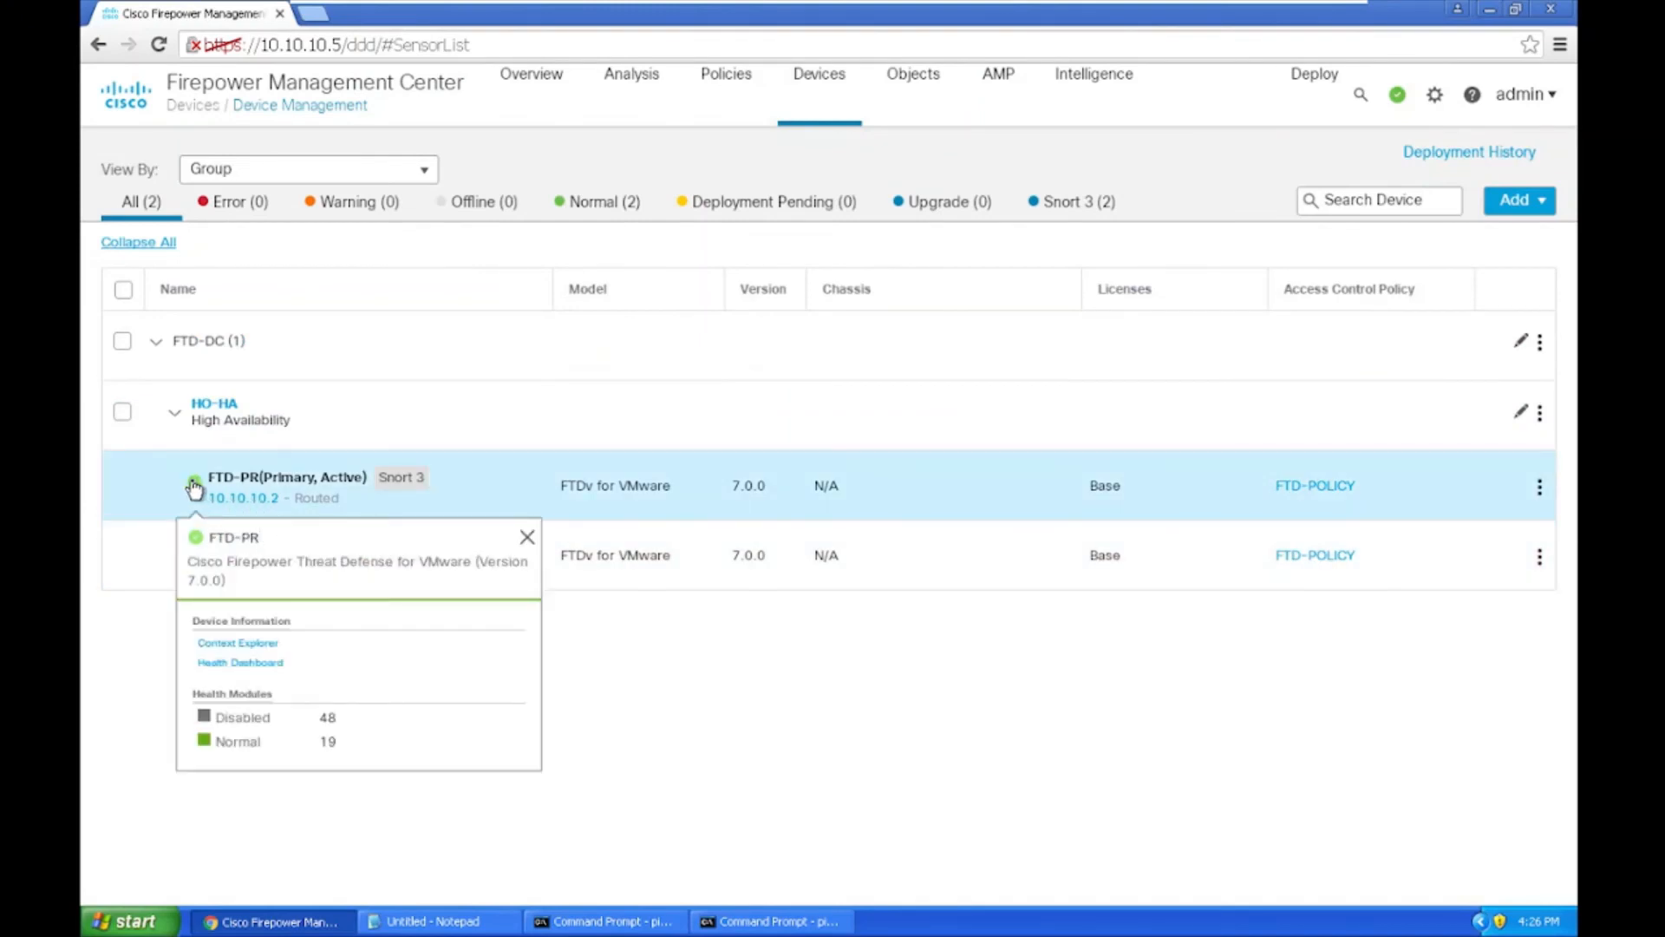
pyautogui.moveTo(207, 564)
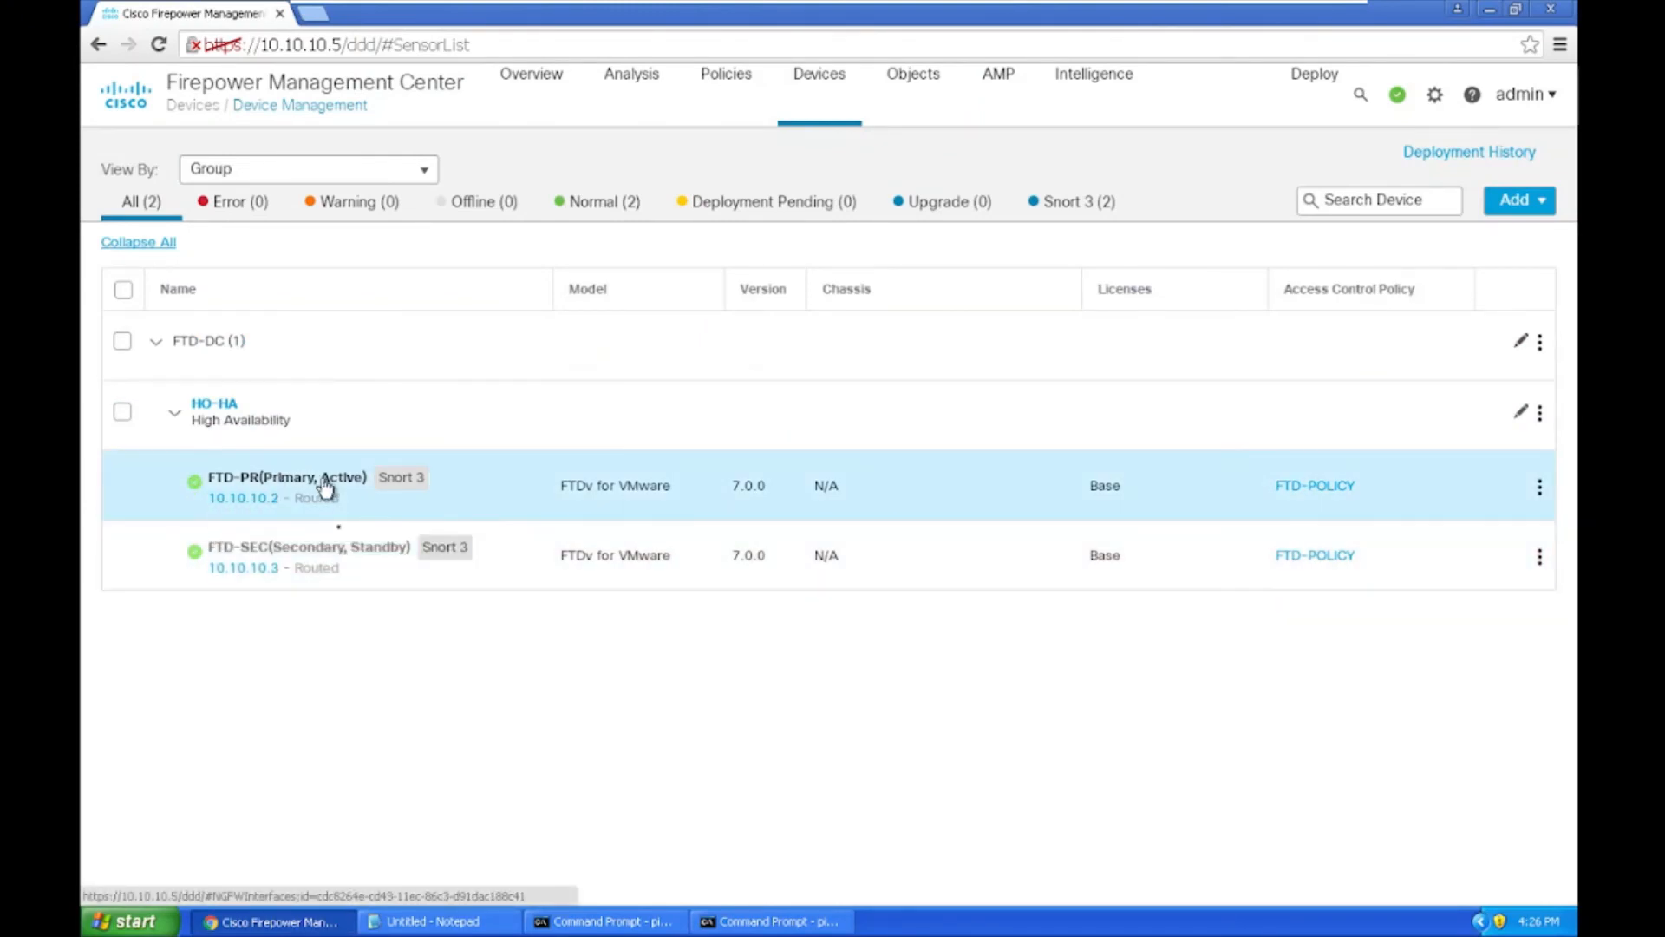
pyautogui.moveTo(314, 498)
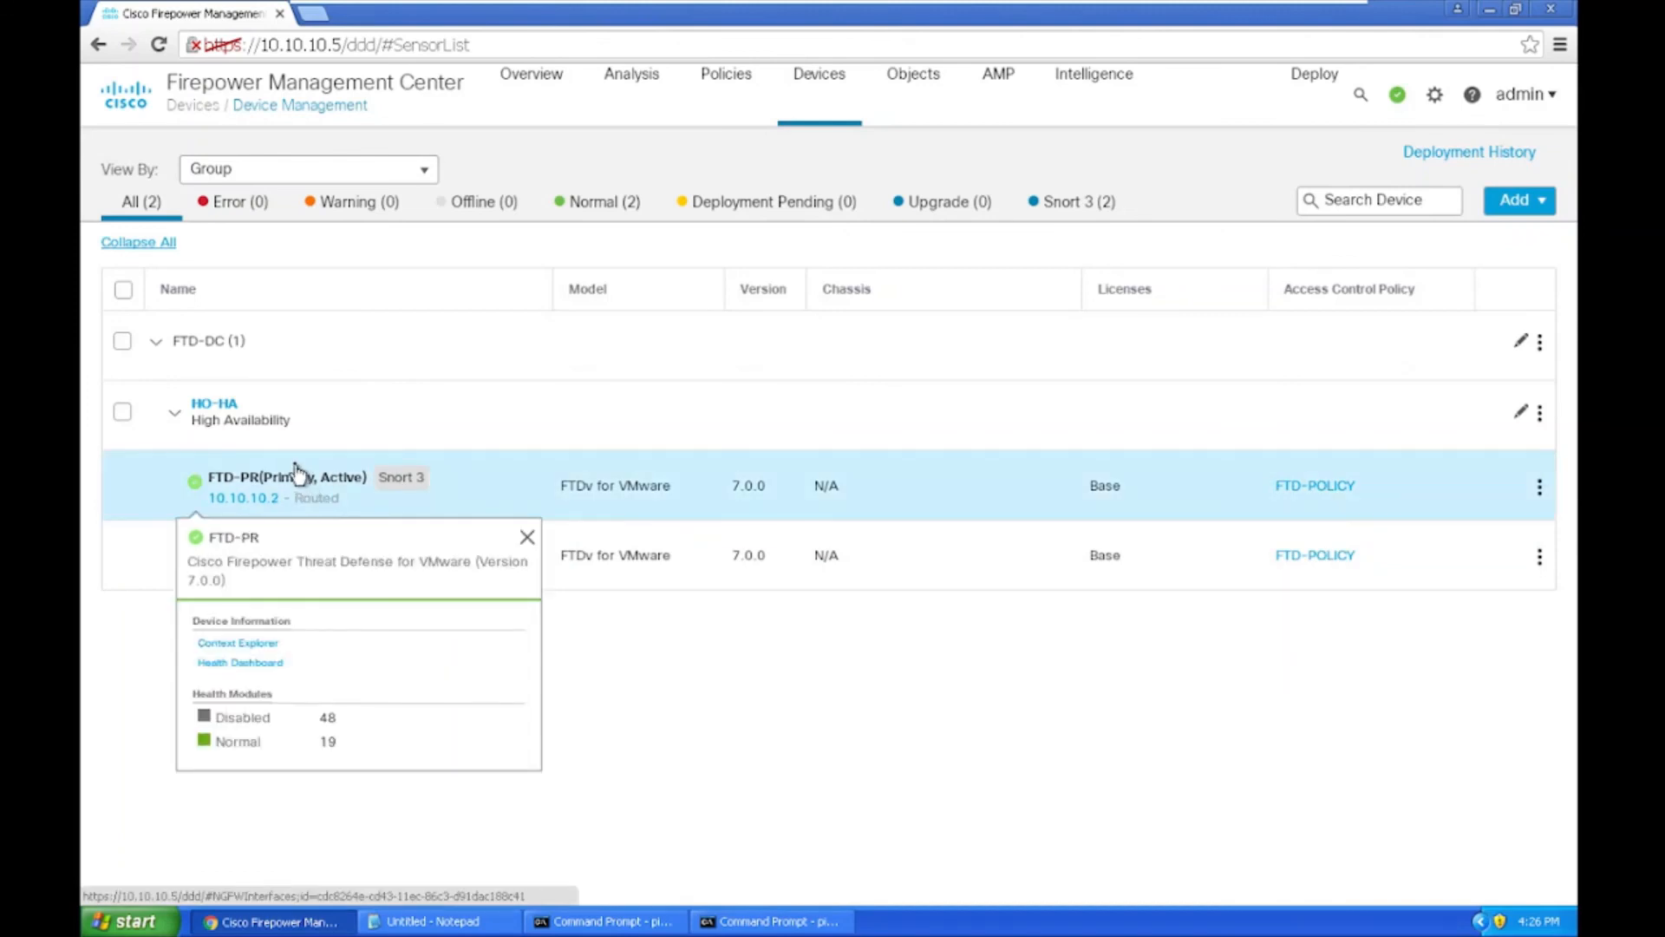